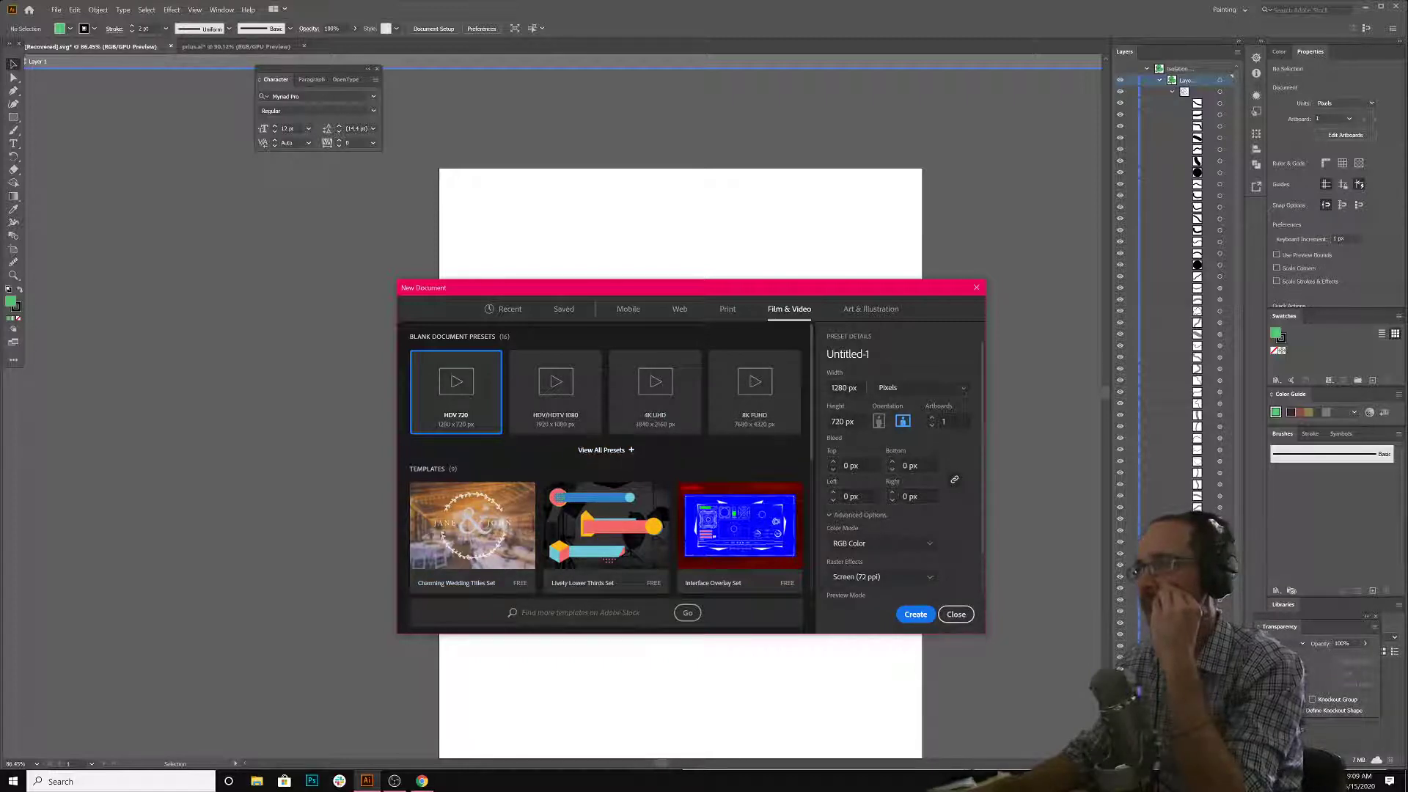
# - Create a new RGB document with an artboard 1500 px wide and 1500 px high
pyautogui.moveTo(860, 388); pyautogui.dragTo(781, 389)
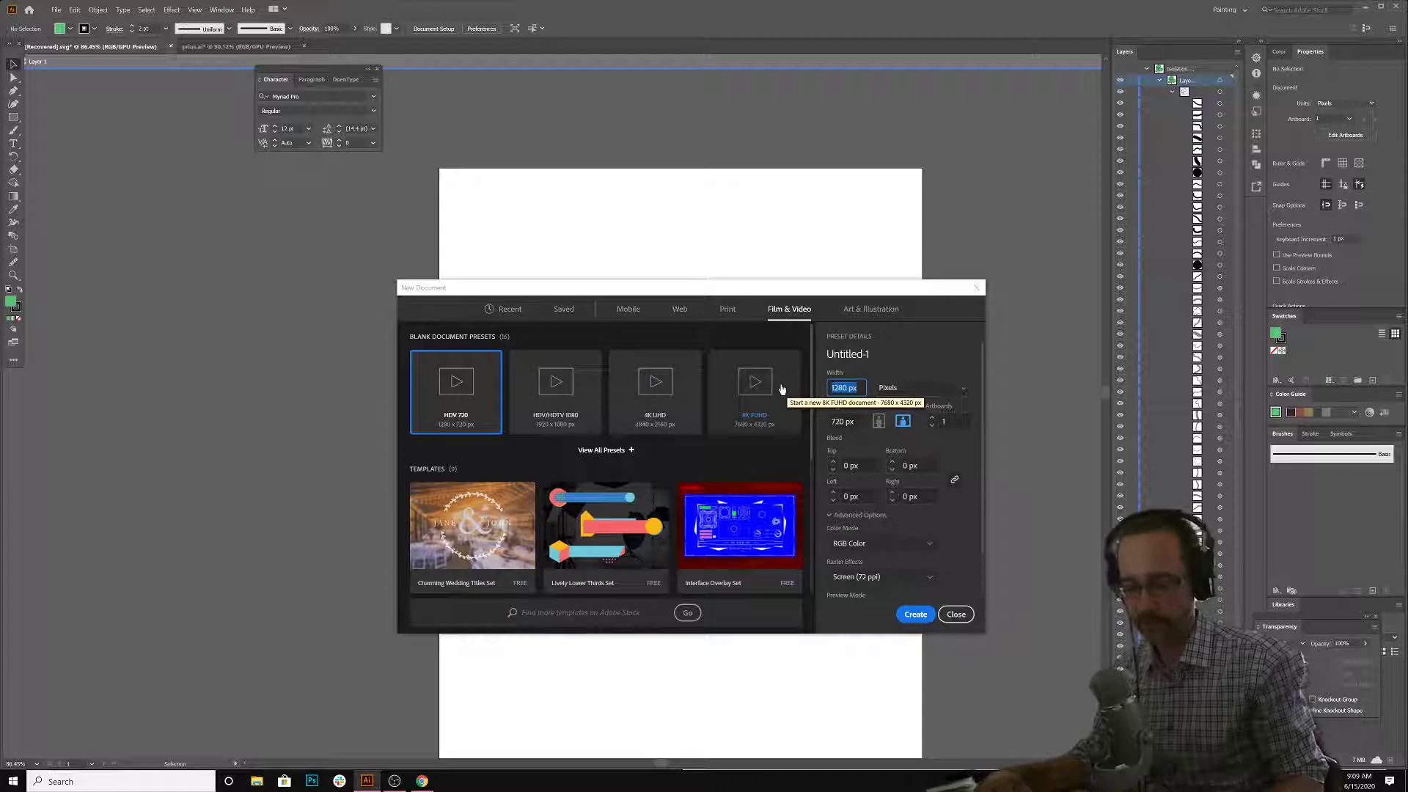
pyautogui.write('1500')
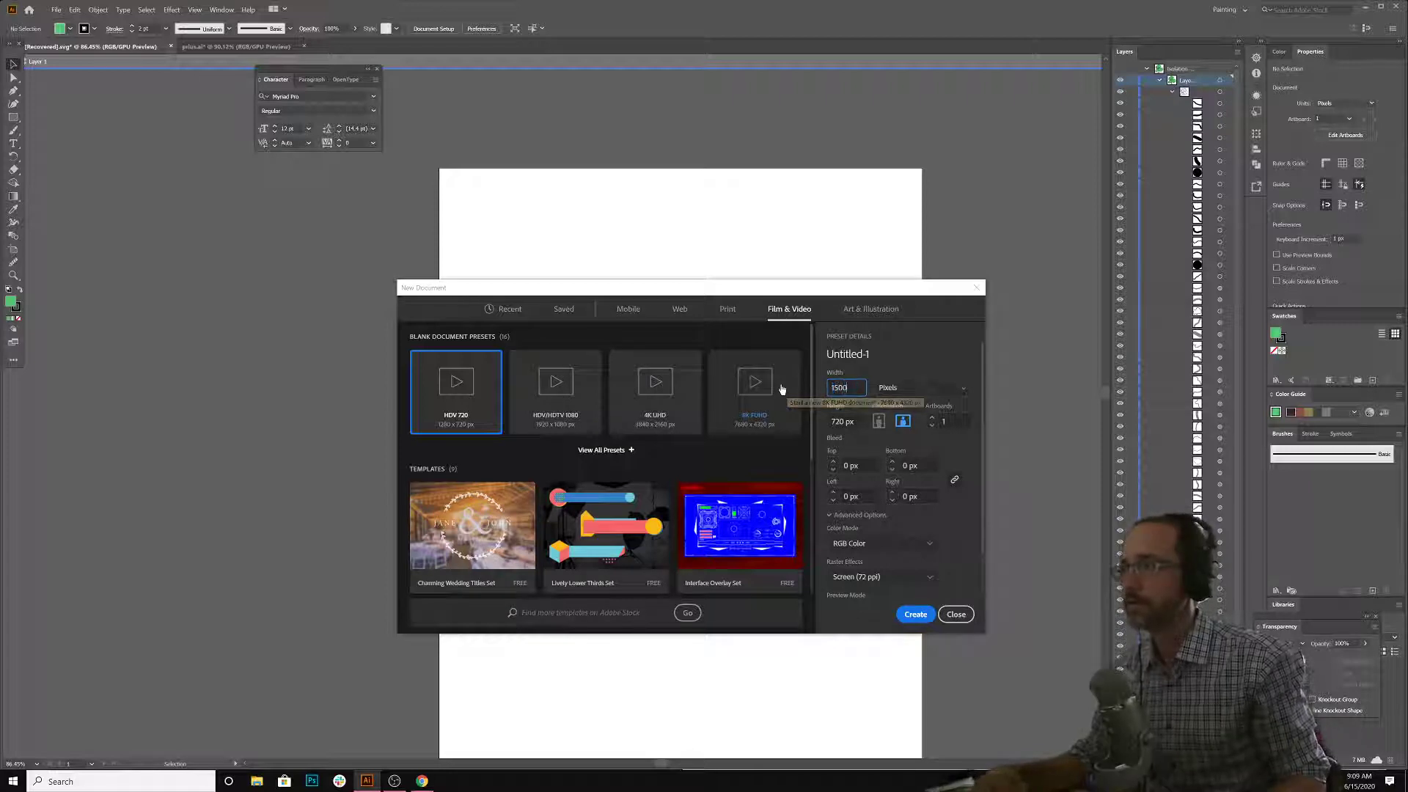
pyautogui.press('Tab')
pyautogui.write('1500')
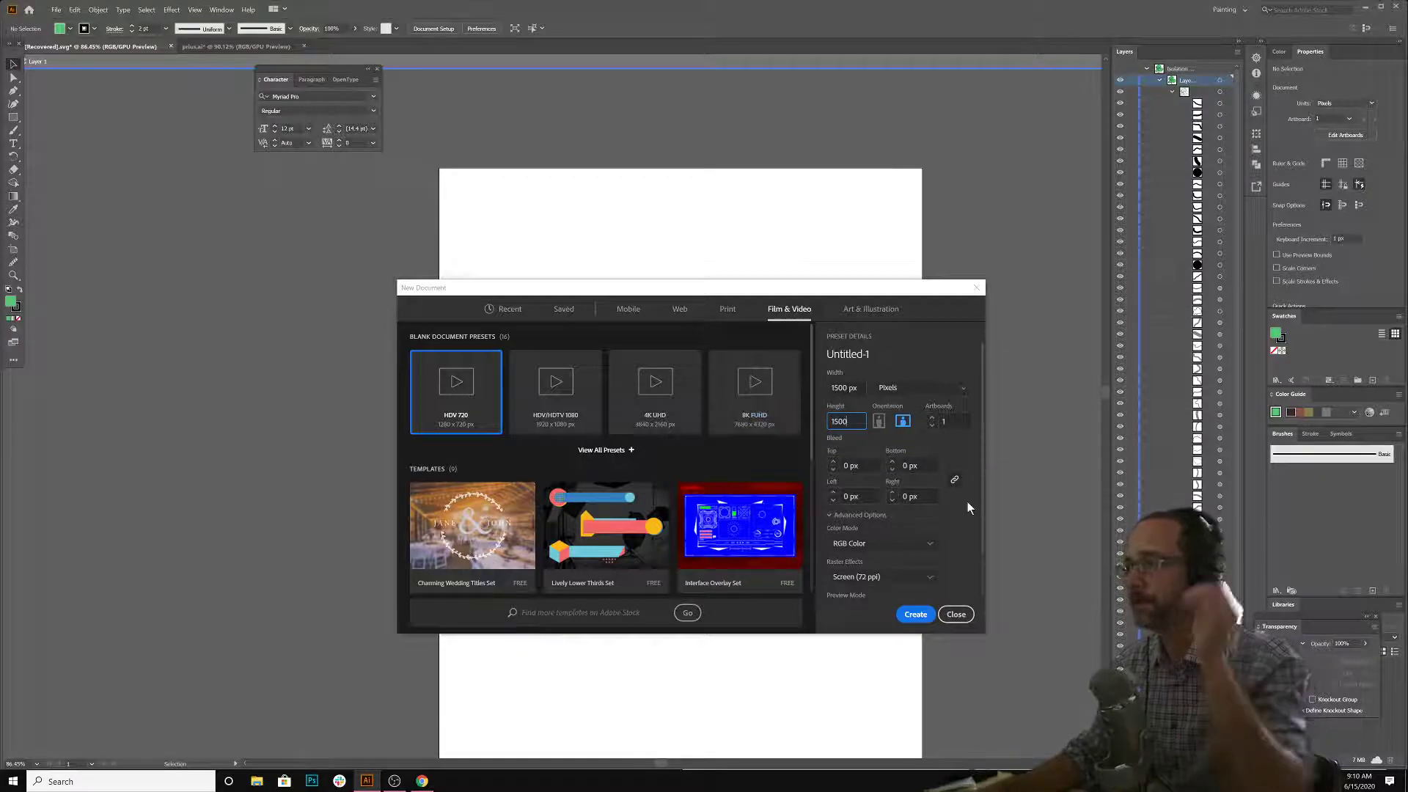
pyautogui.scroll(-1, 961, 502)
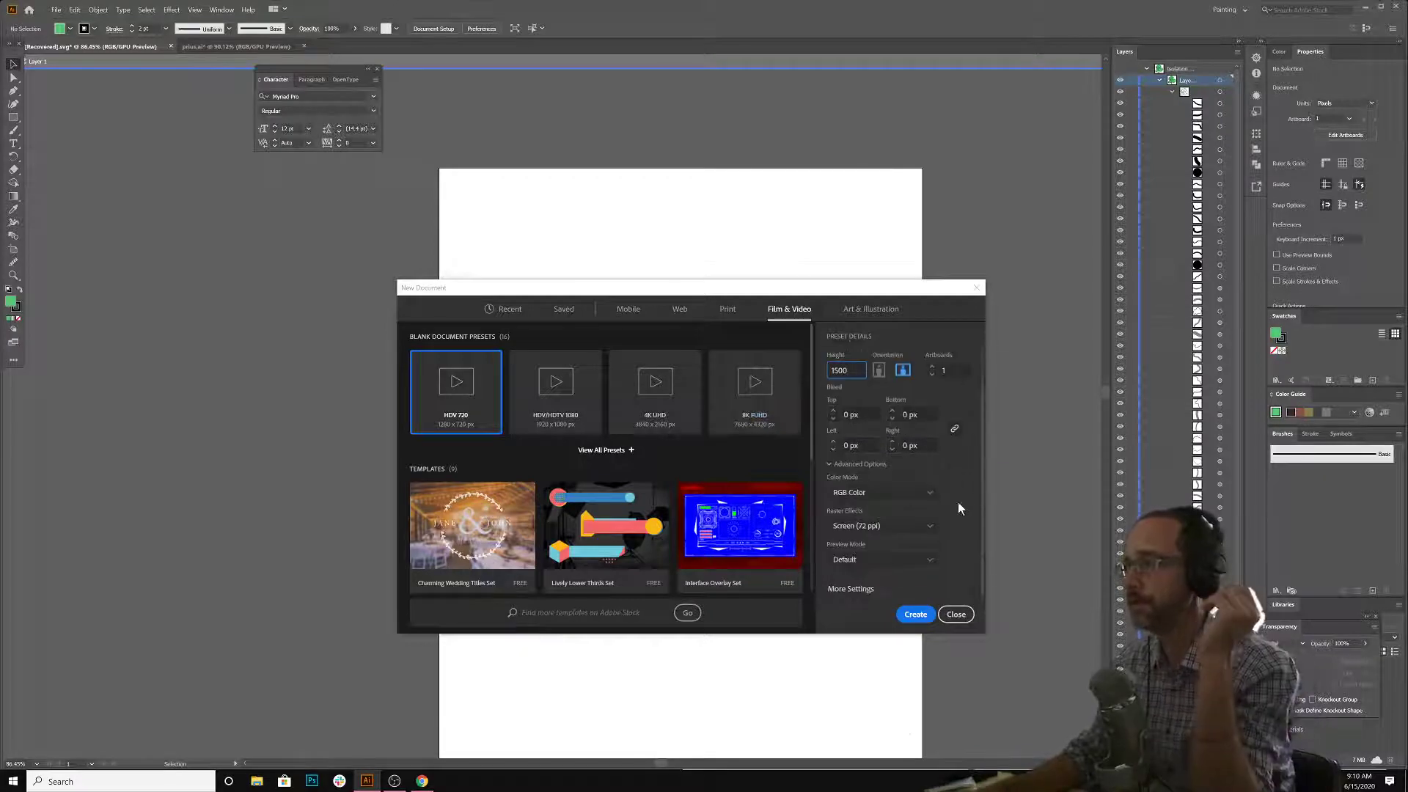
pyautogui.click(830, 463)
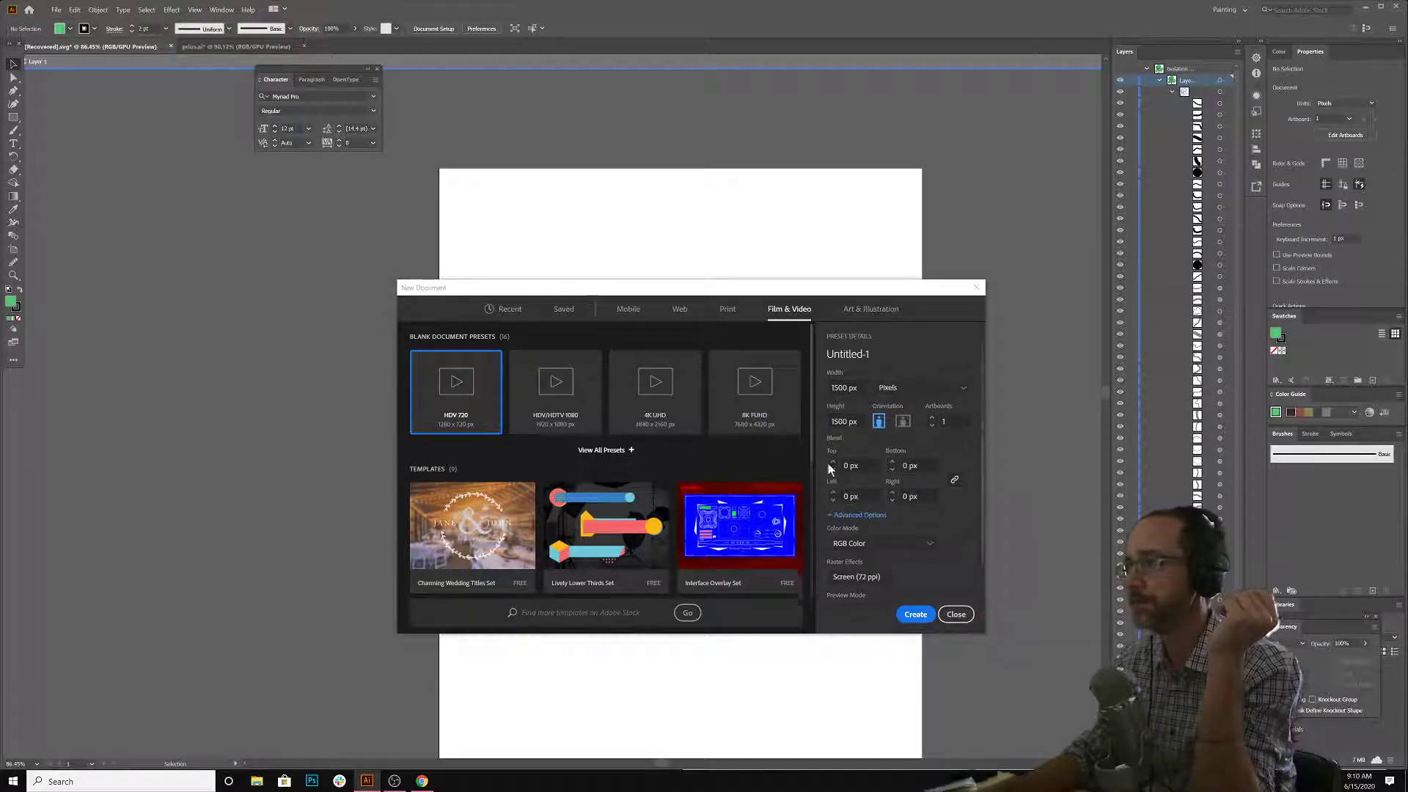
pyautogui.click(835, 517)
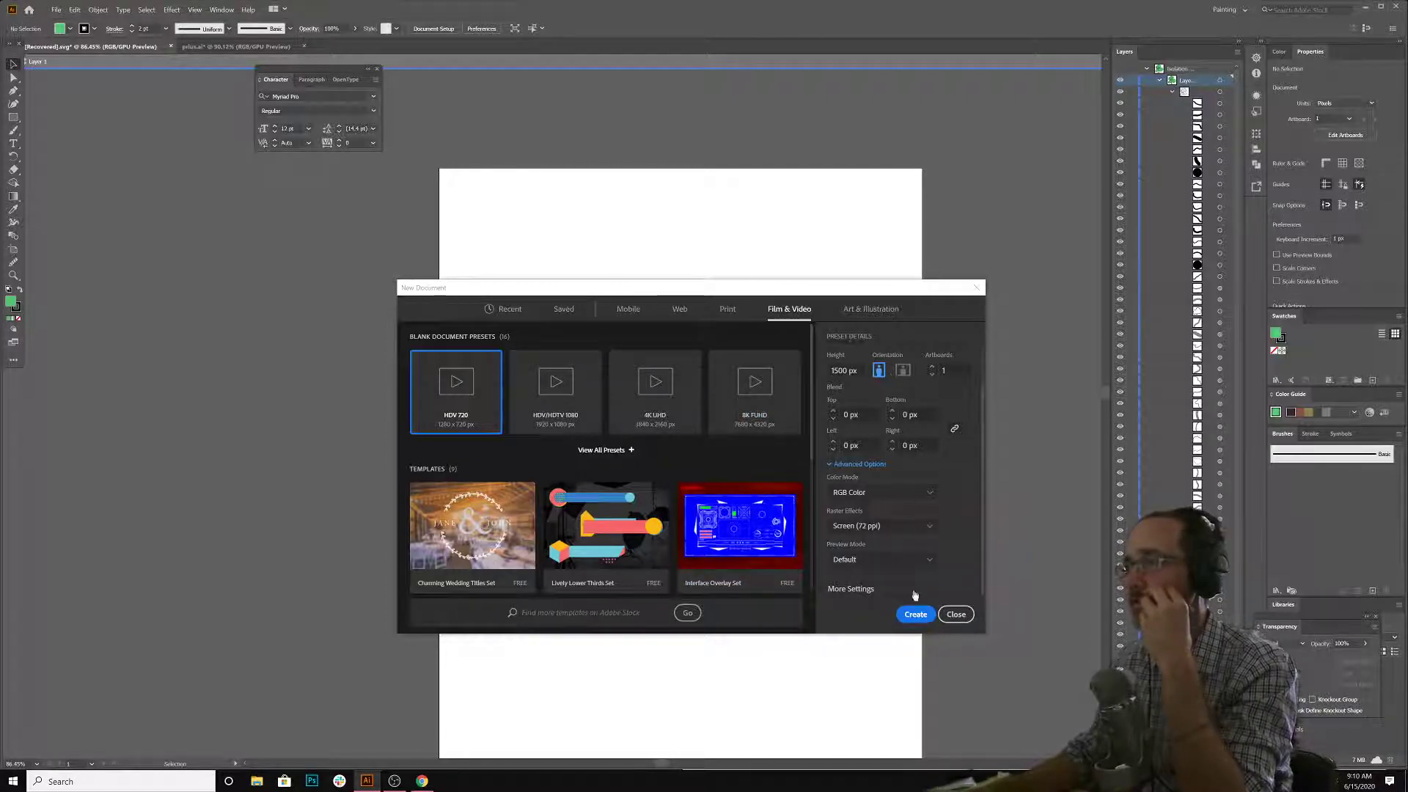
pyautogui.click(916, 614)
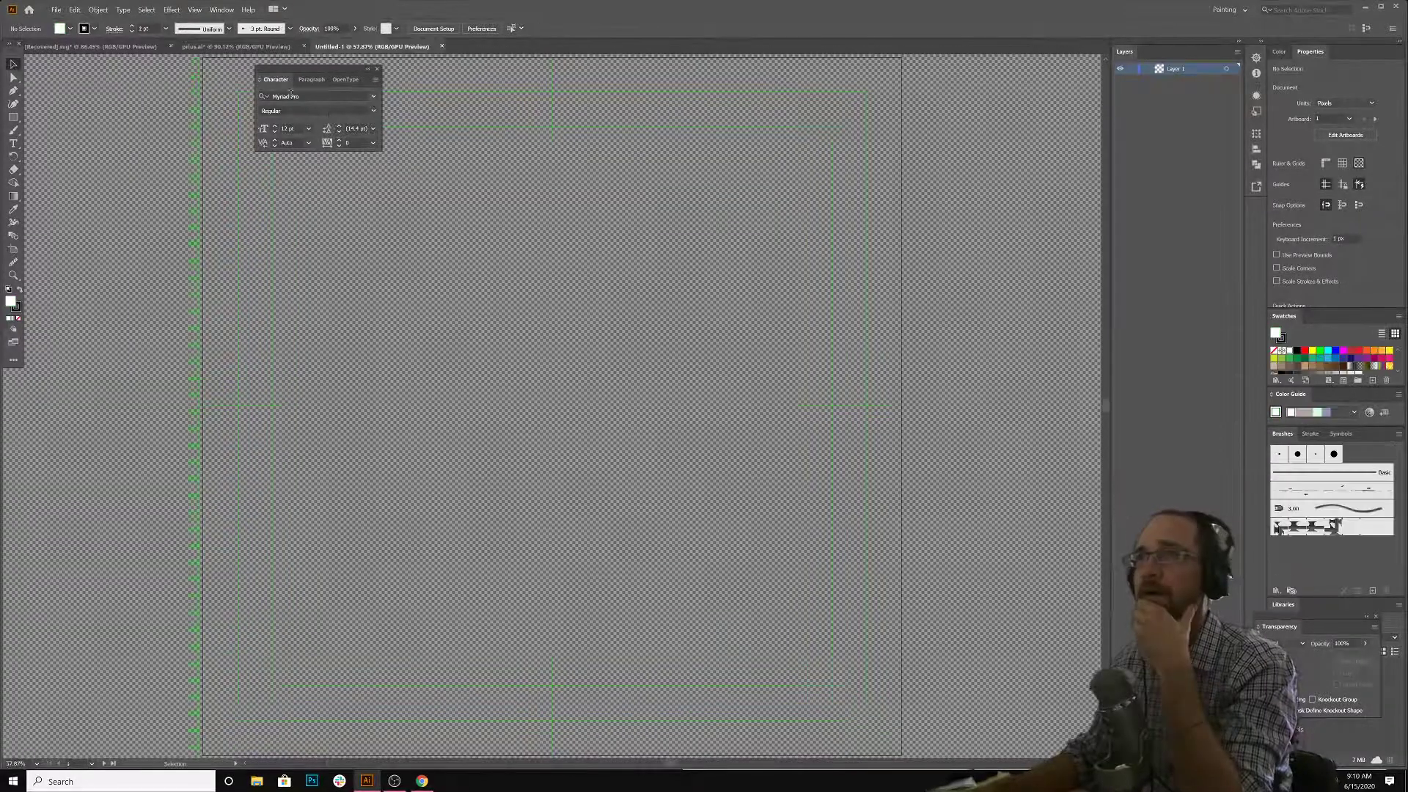
# - Look through the open documents and bring the recovered tree drawing to the front
pyautogui.click(249, 47)
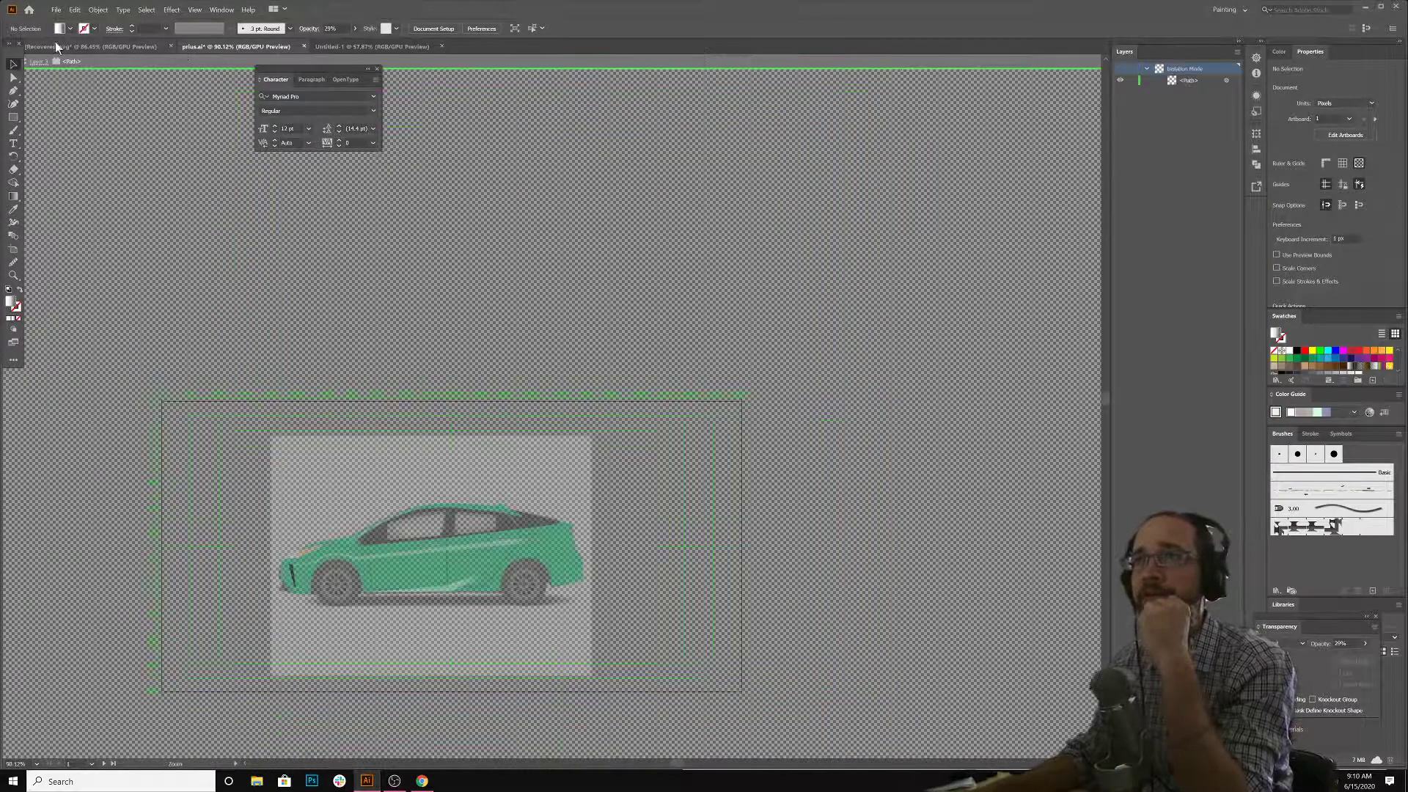
pyautogui.click(68, 47)
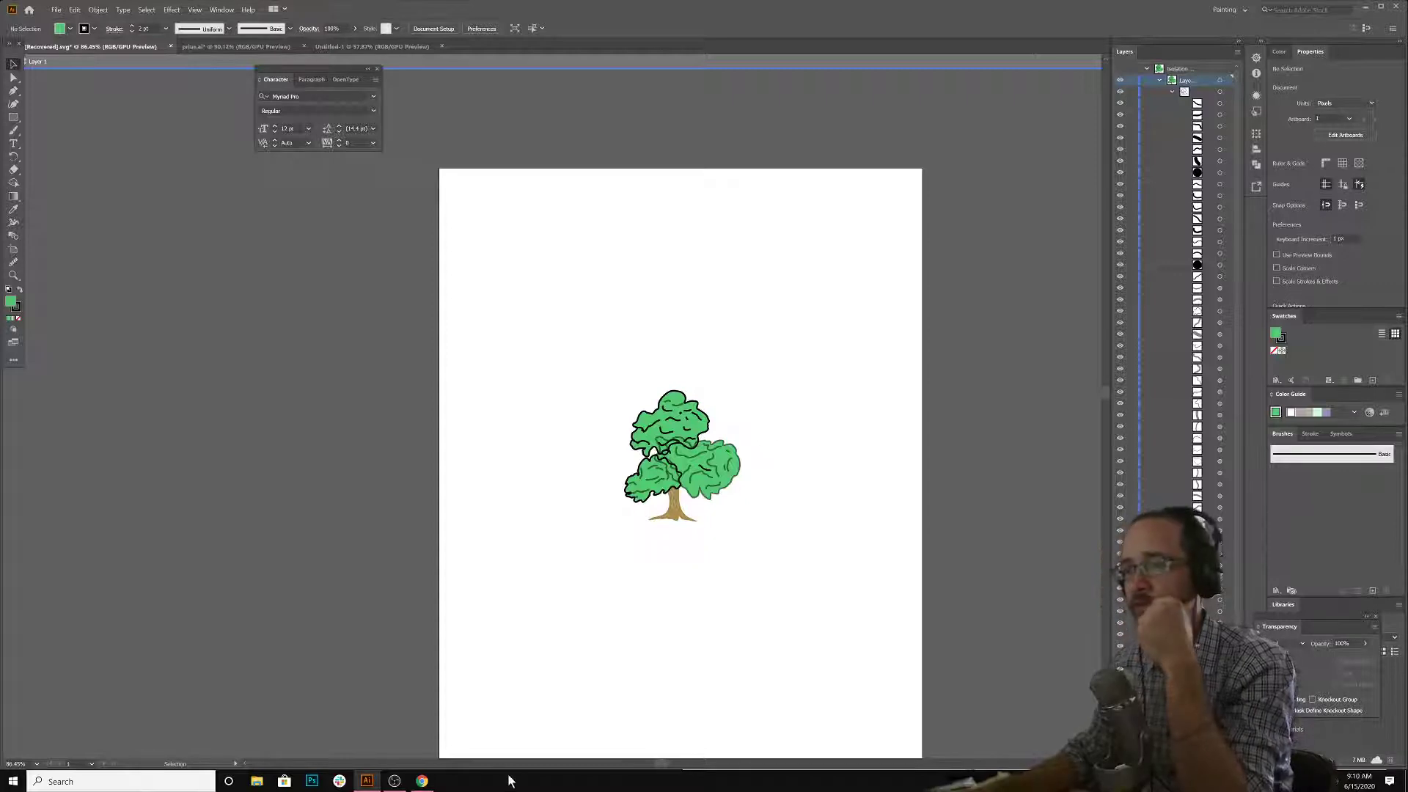
# - Switch to Chrome and search Google for "concepts android" in a new tab
pyautogui.click(421, 781)
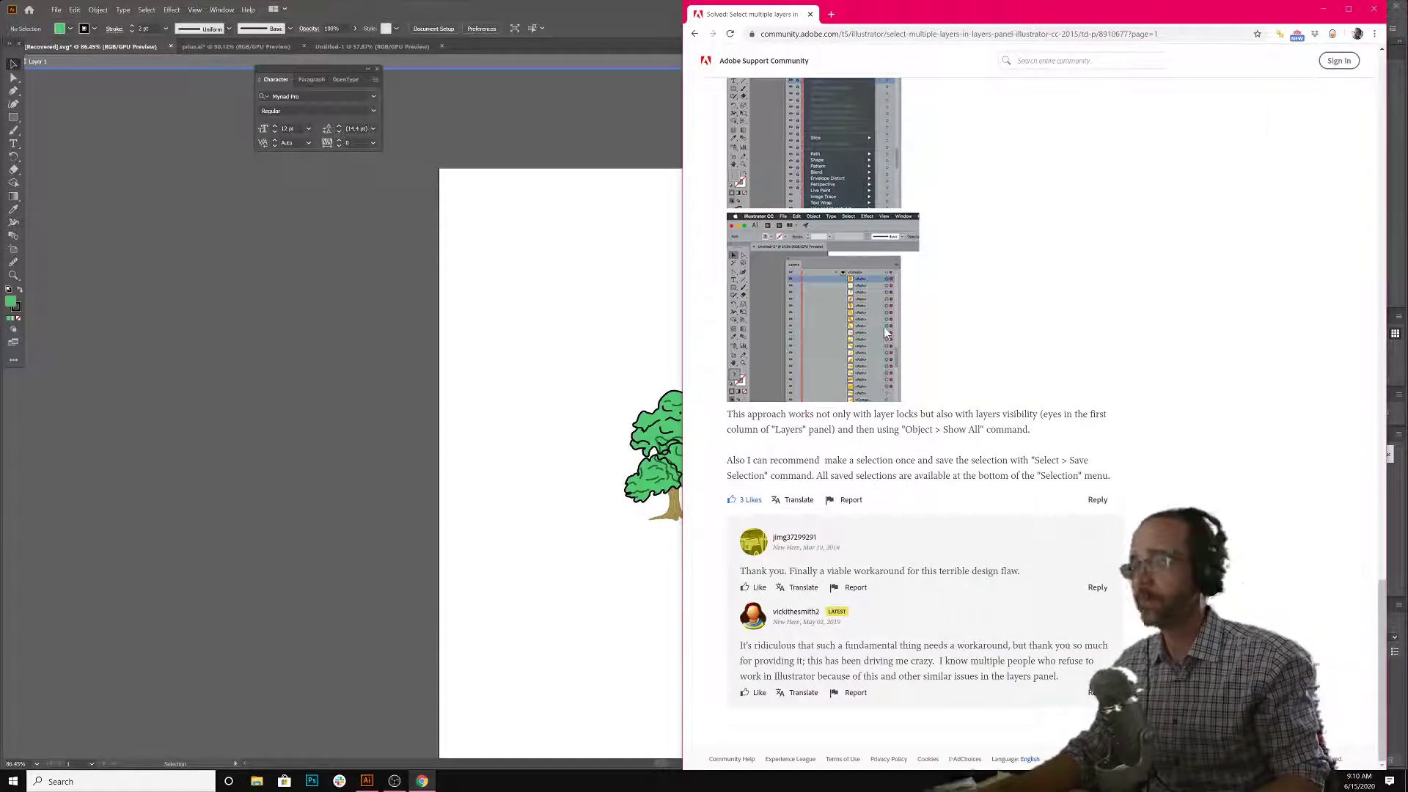
pyautogui.hotkey('ctrl', 't')
pyautogui.write('concep')
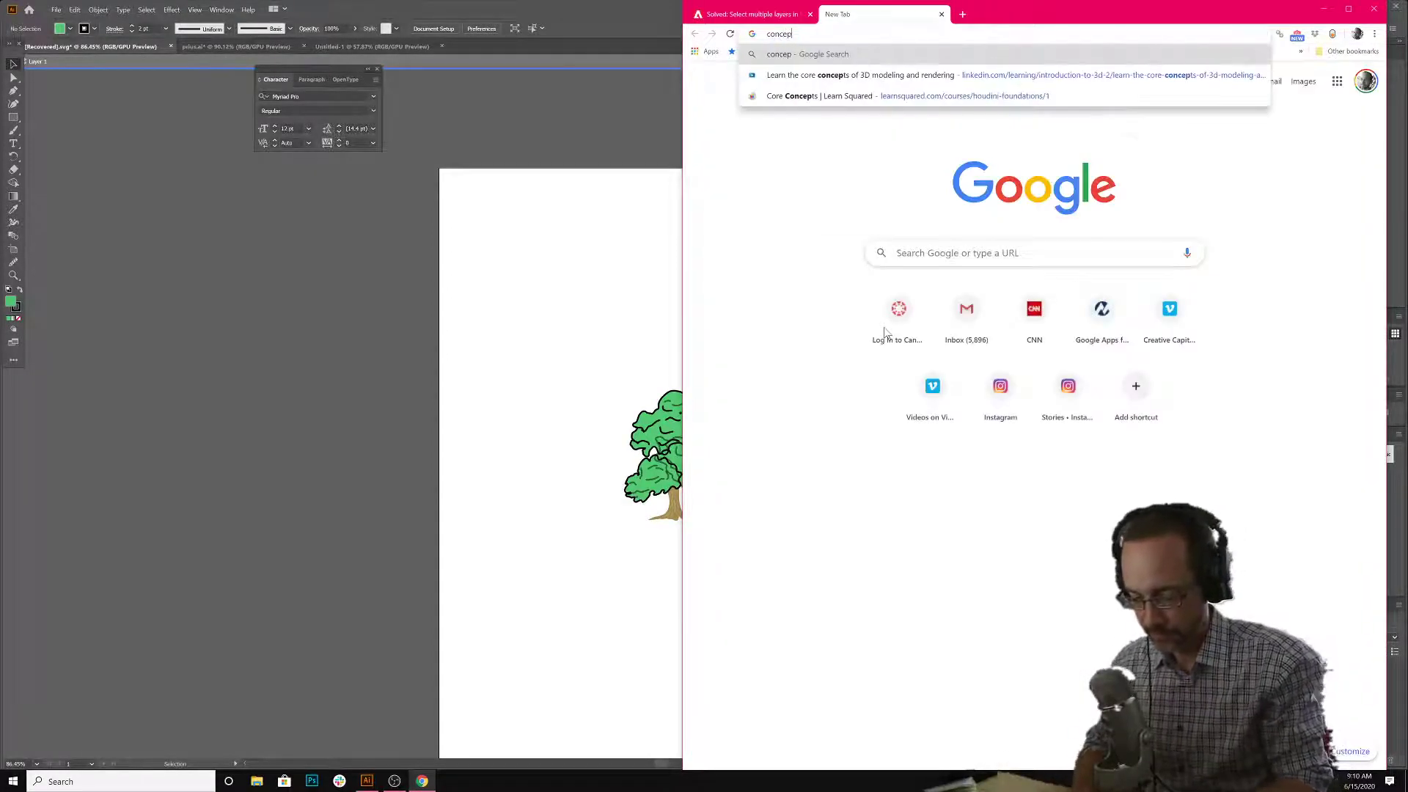
pyautogui.write('ts ')
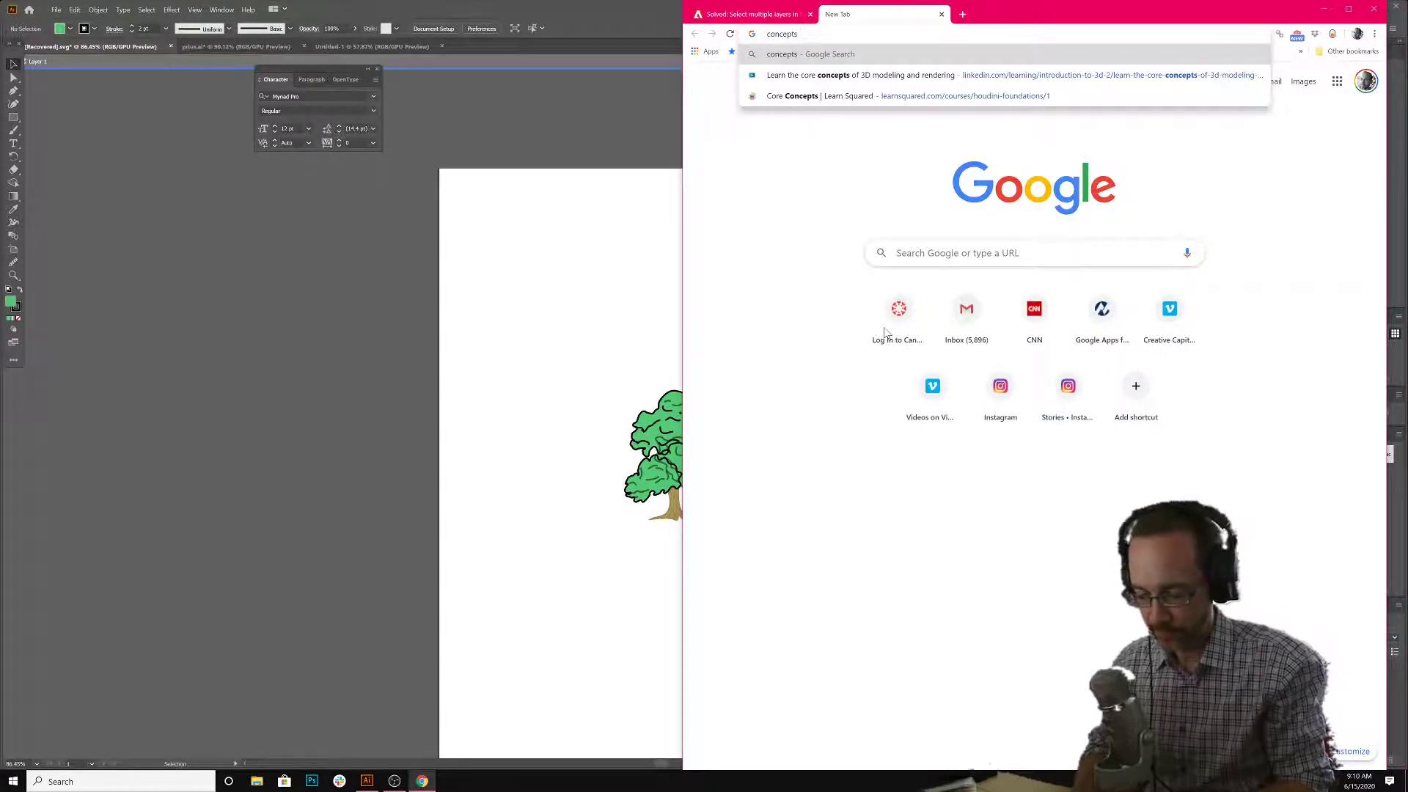
pyautogui.write('an')
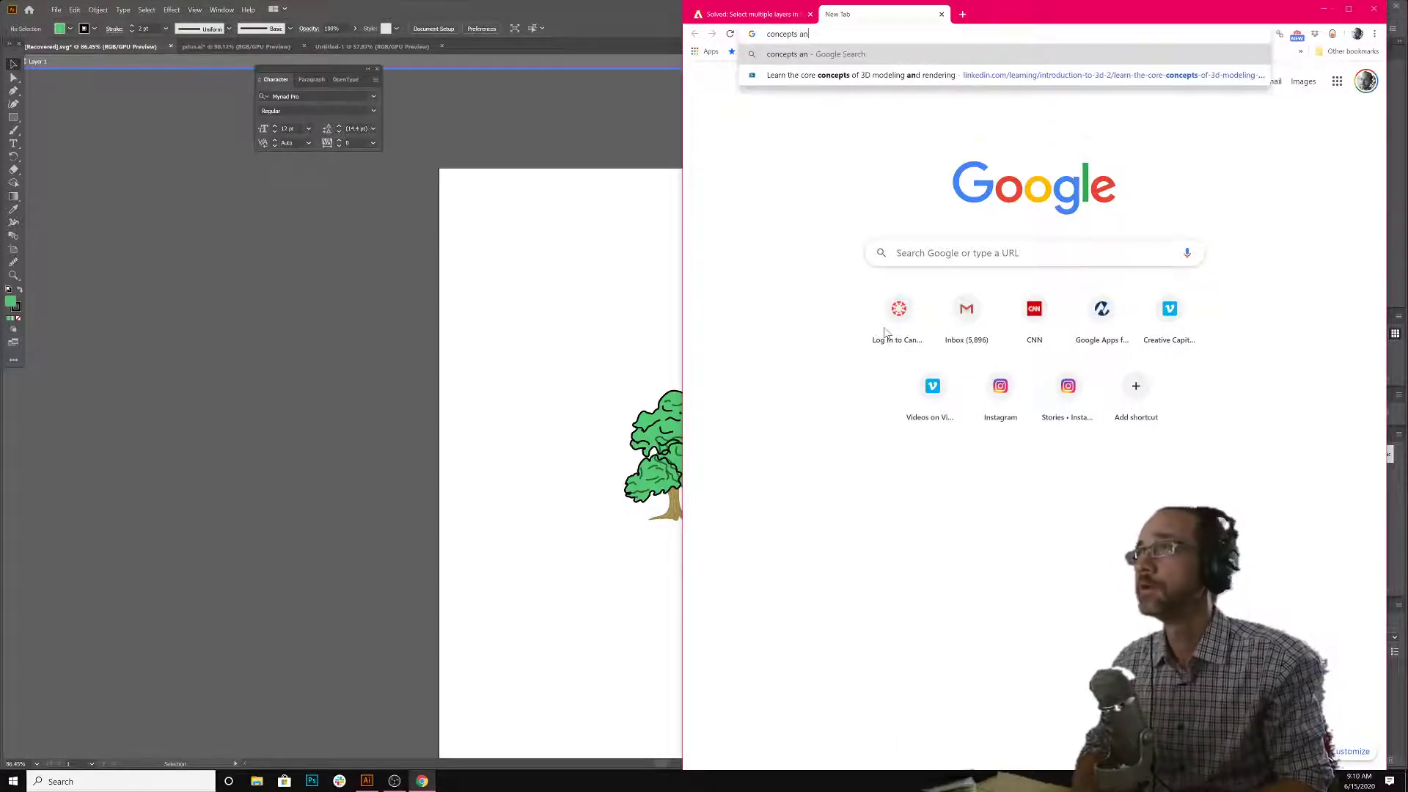
pyautogui.write('droid')
pyautogui.press('Return')
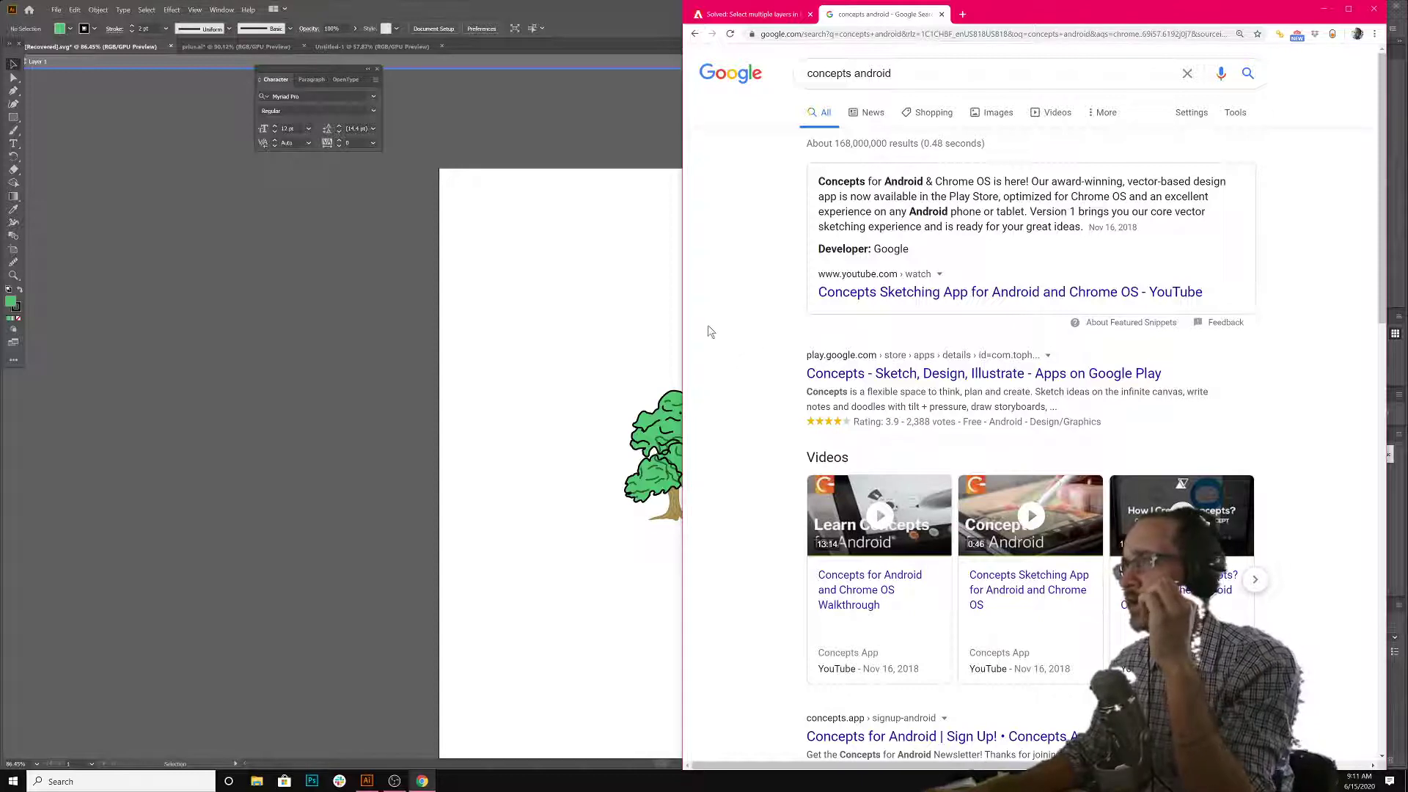
# - Return to Illustrator, copy the entire tree from the recovered SVG and paste it into the new Untitled-1 document
pyautogui.click(613, 335)
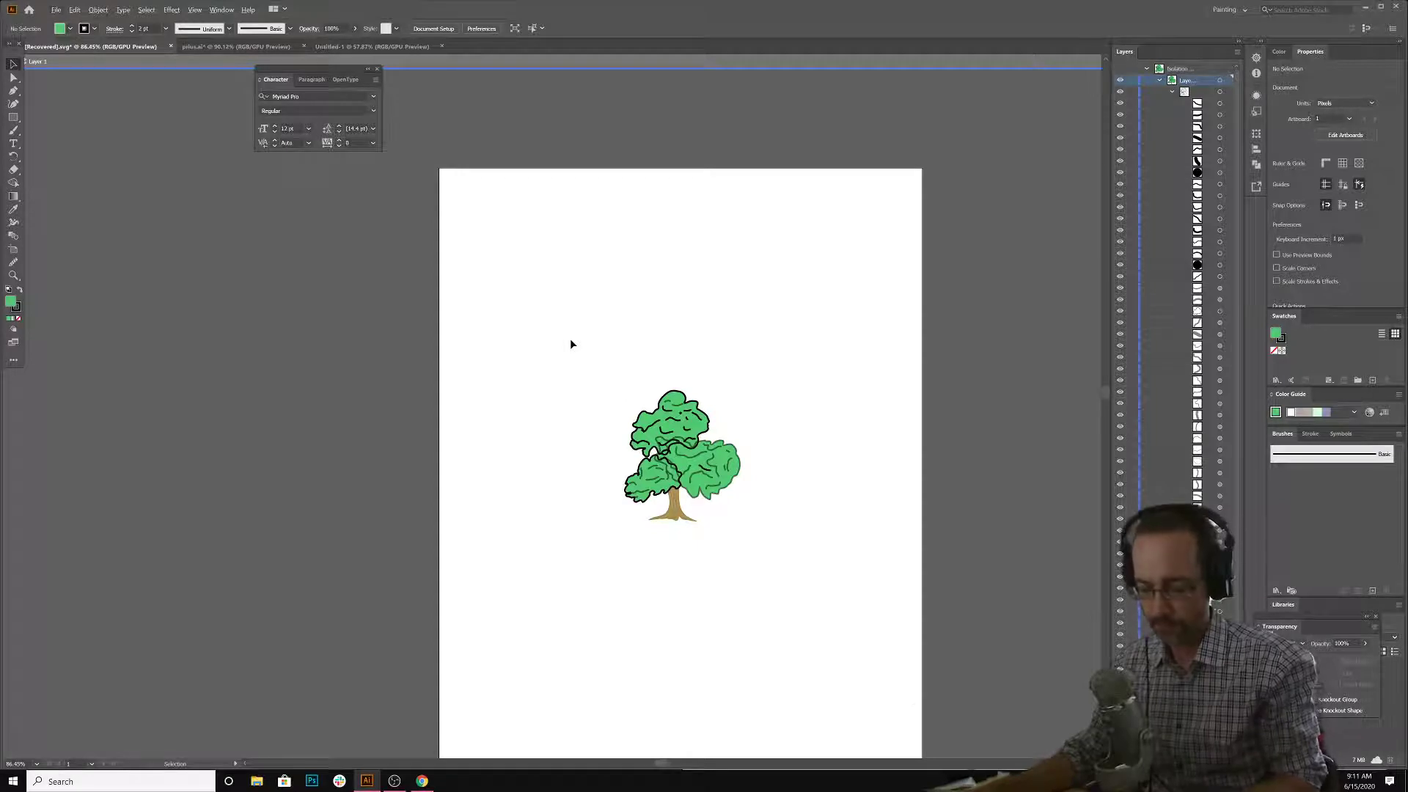
pyautogui.moveTo(585, 337); pyautogui.dragTo(864, 699)
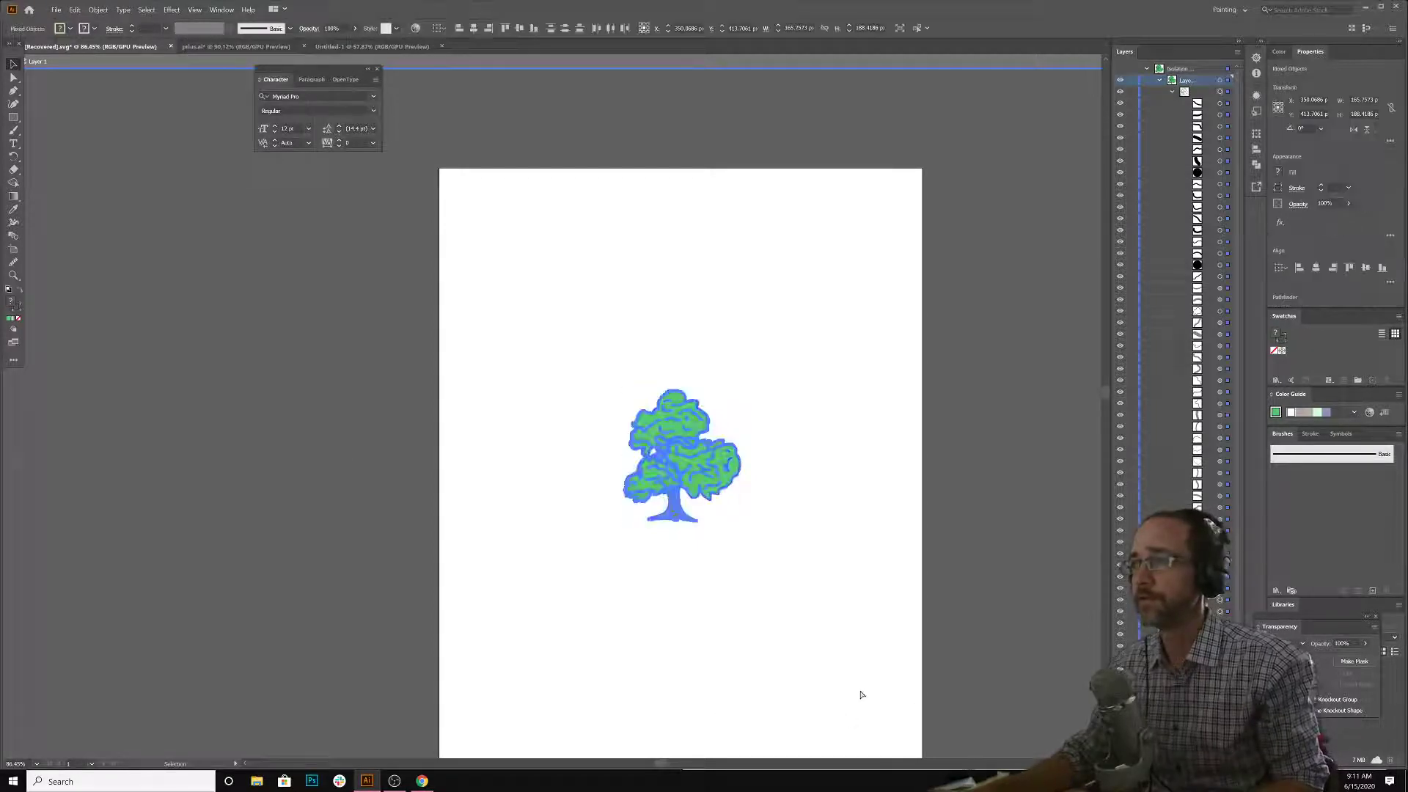
pyautogui.click(354, 48)
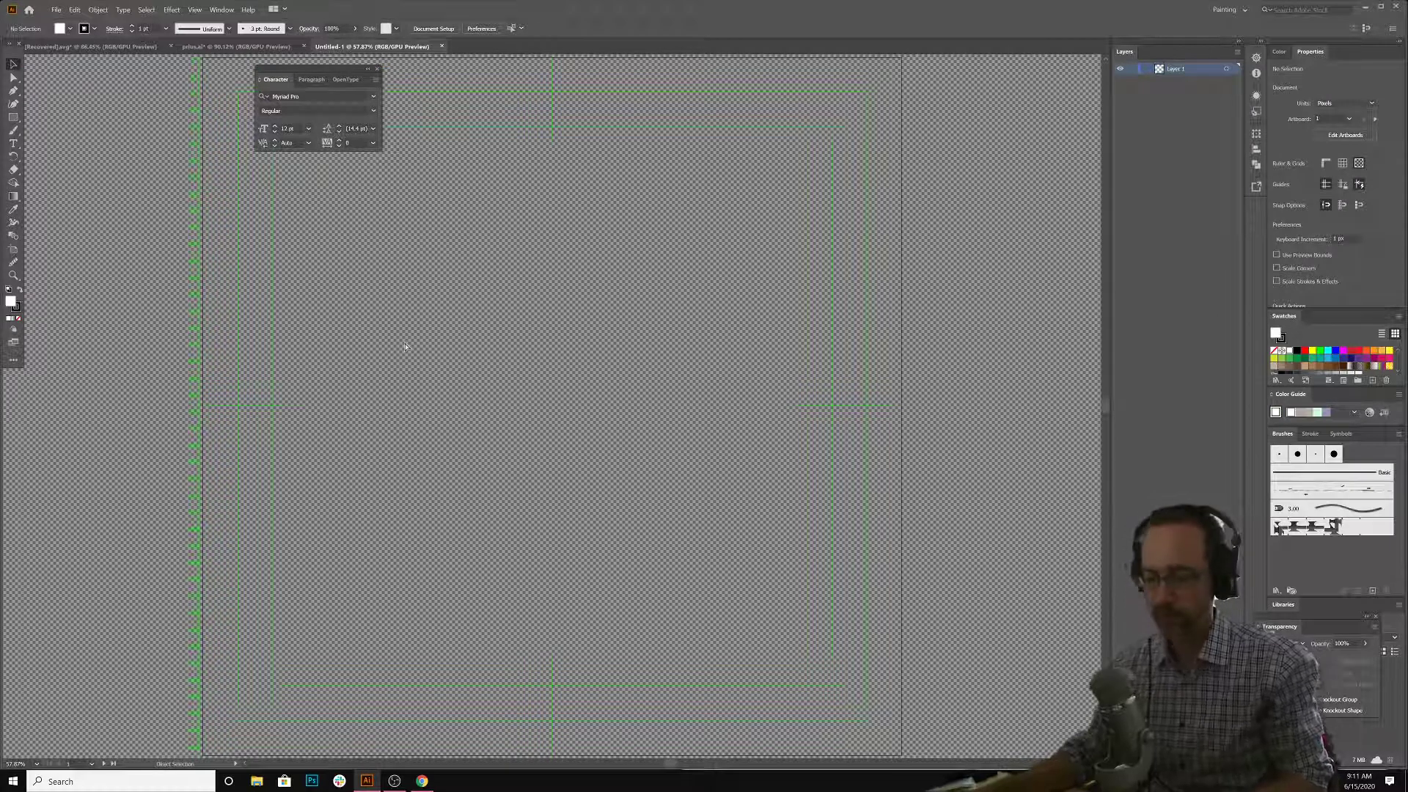
pyautogui.hotkey('ctrl', 'v')
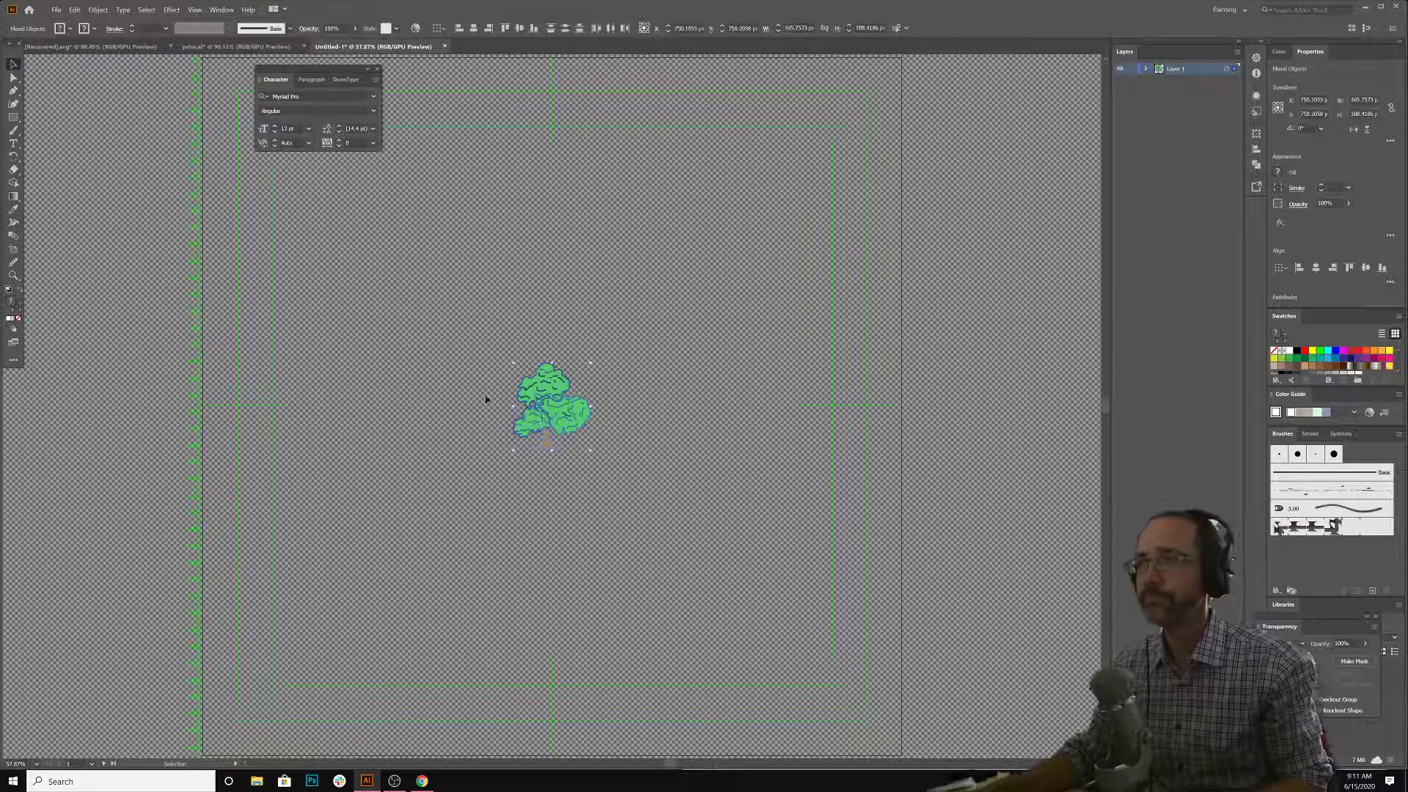
# - Scale the pasted tree up proportionally to about 1011 × 1150 px and center it within the artboard's safe-area guides
pyautogui.click(511, 359)
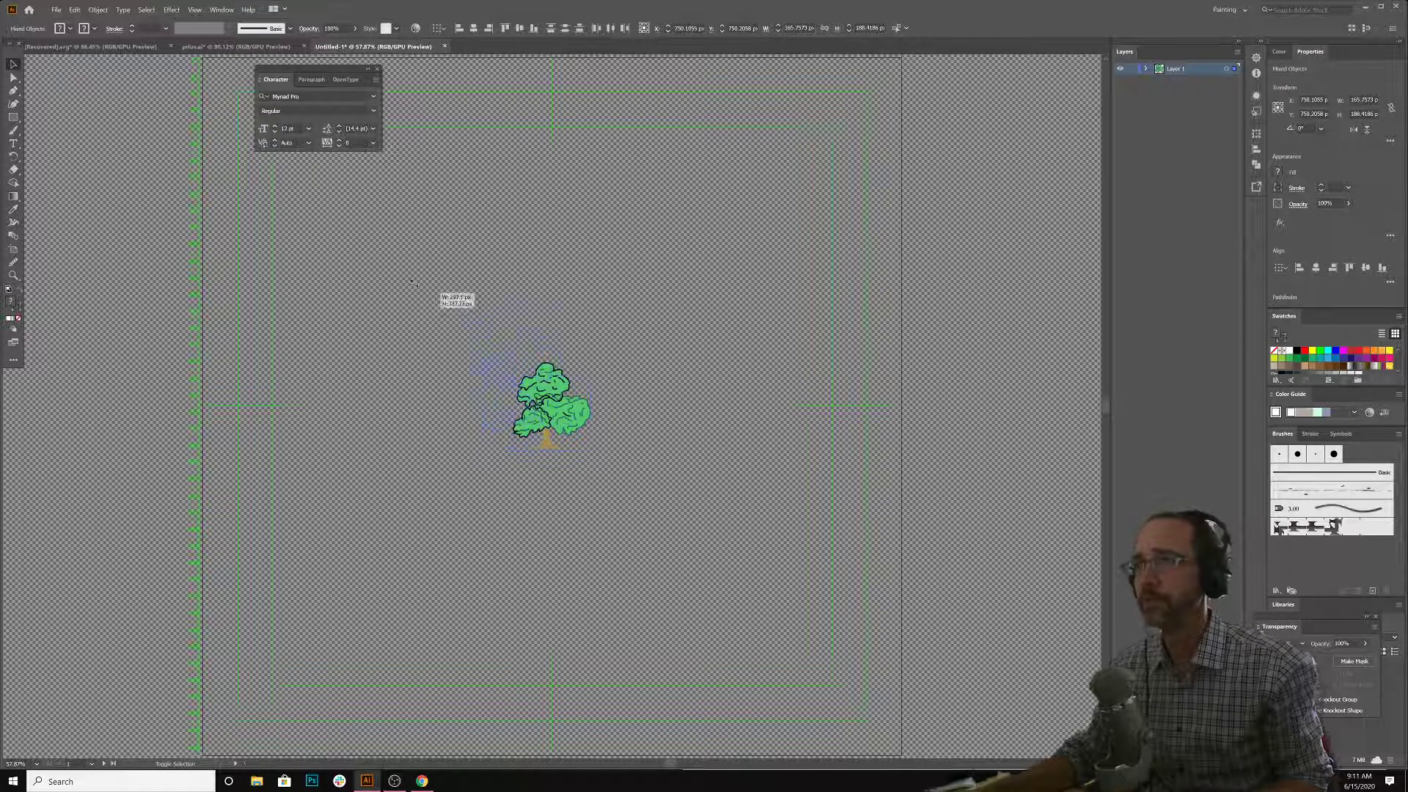
pyautogui.keyDown('shift'); pyautogui.moveTo(237, 93); pyautogui.dragTo(227, 85); pyautogui.keyUp('shift')
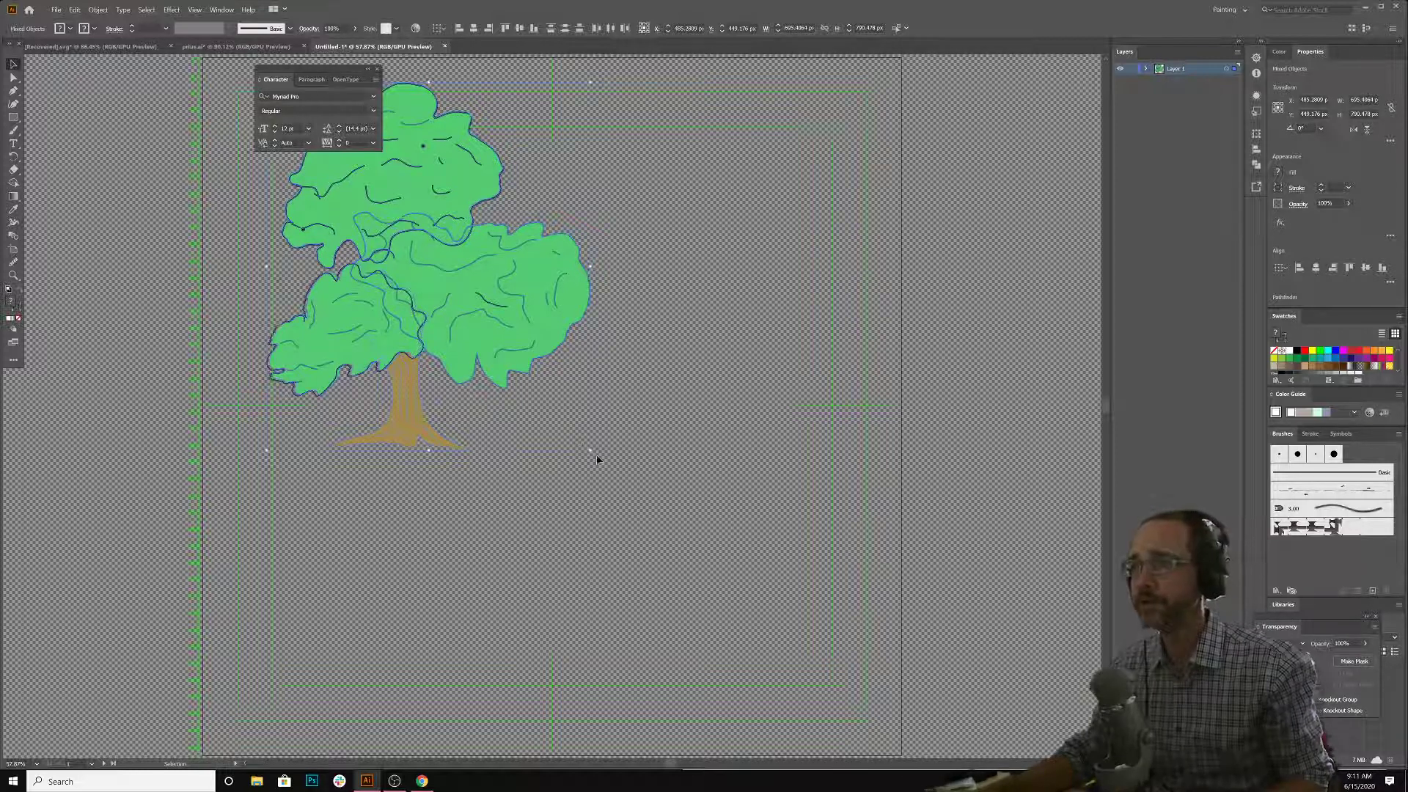
pyautogui.moveTo(590, 453); pyautogui.dragTo(737, 617)
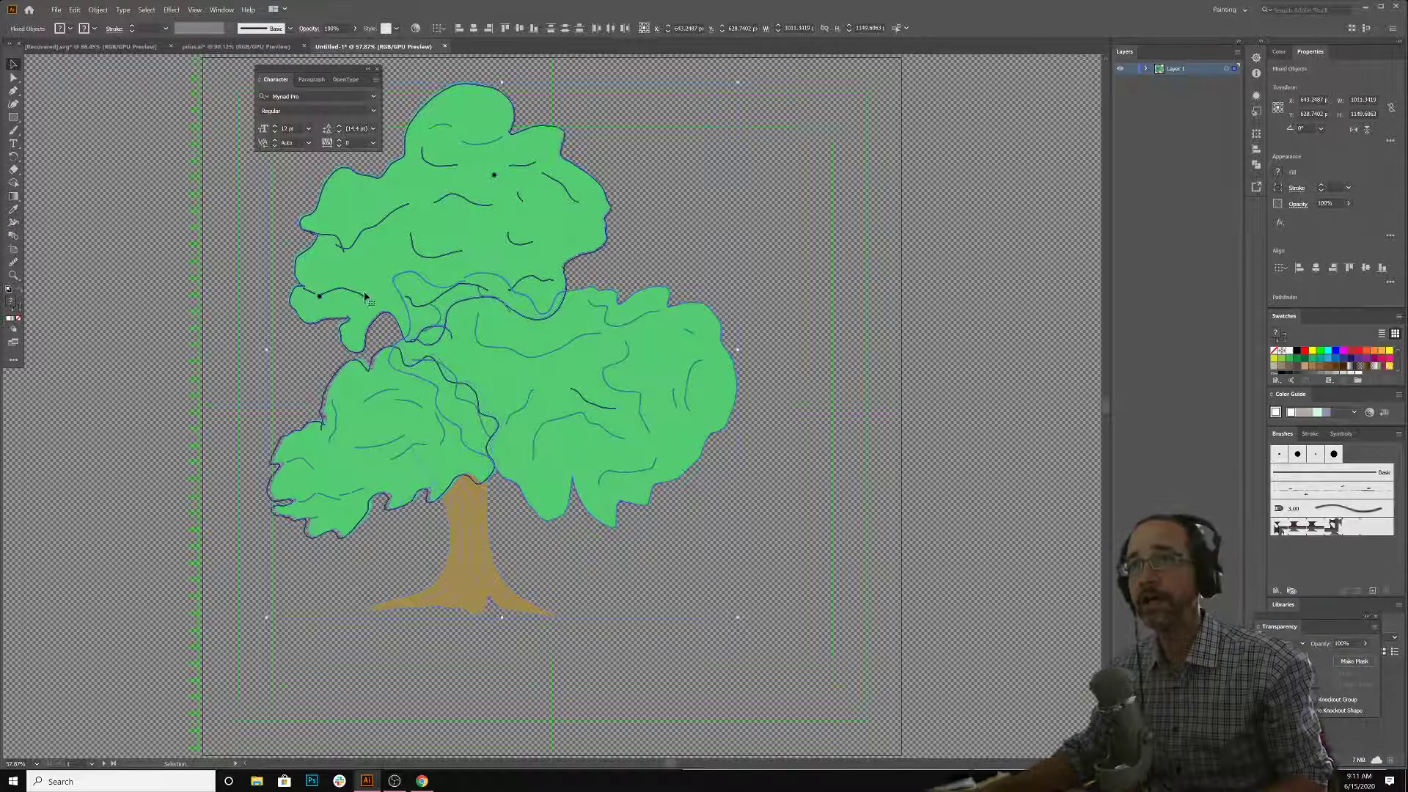
pyautogui.moveTo(380, 286); pyautogui.dragTo(438, 343)
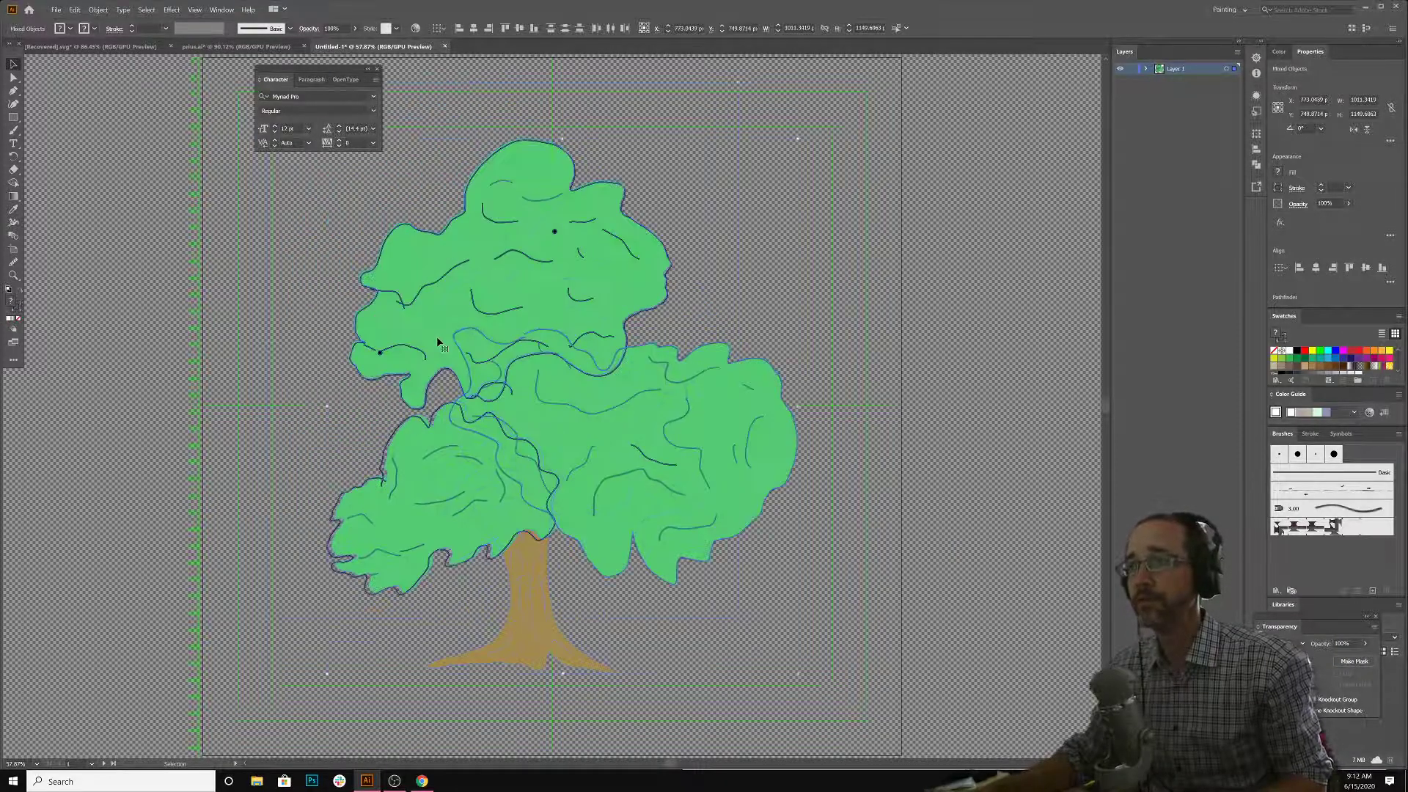
pyautogui.click(924, 481)
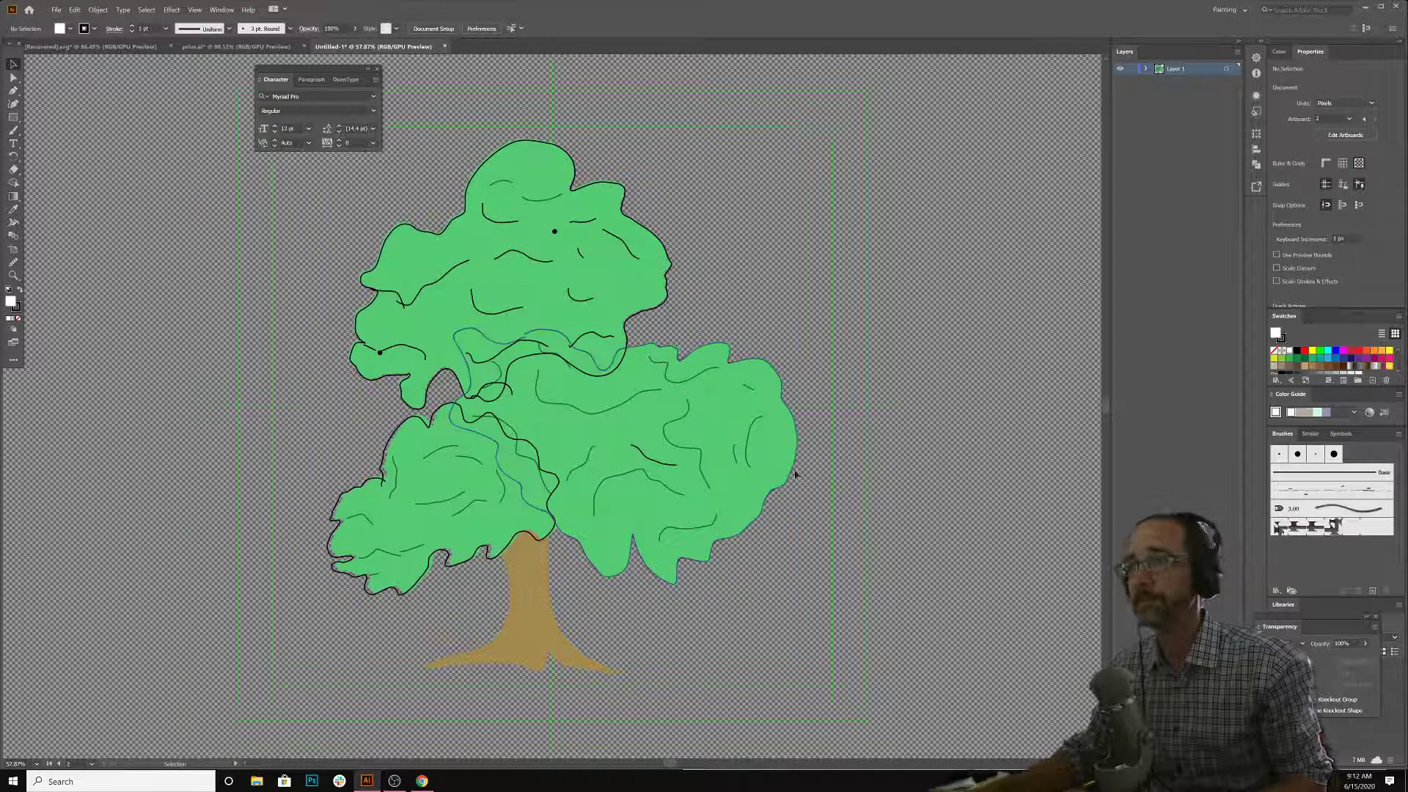
# - Check which foliage shapes and lines select together, and expand Layer 1 with its line-art group collapsed
pyautogui.click(737, 435)
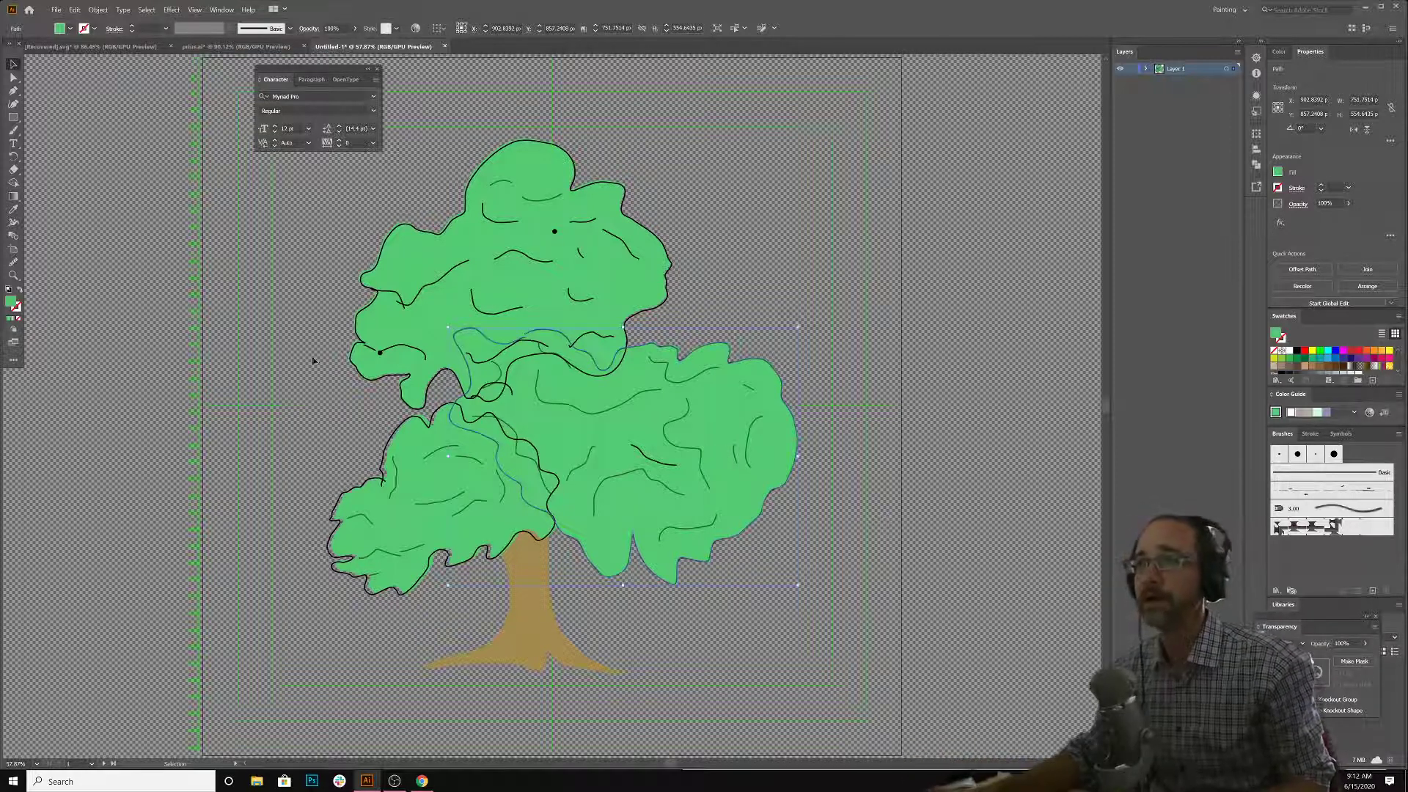
pyautogui.click(381, 353)
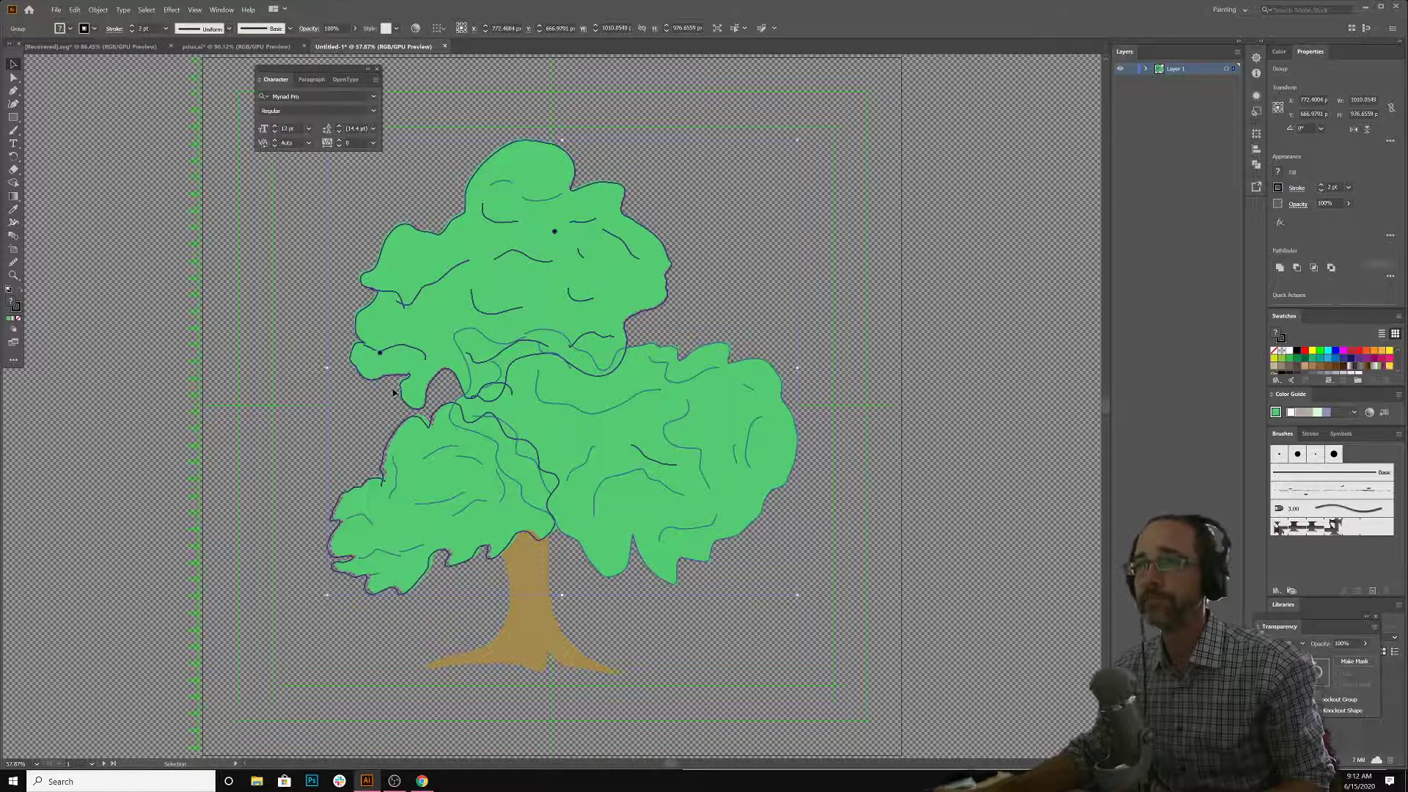
pyautogui.click(623, 544)
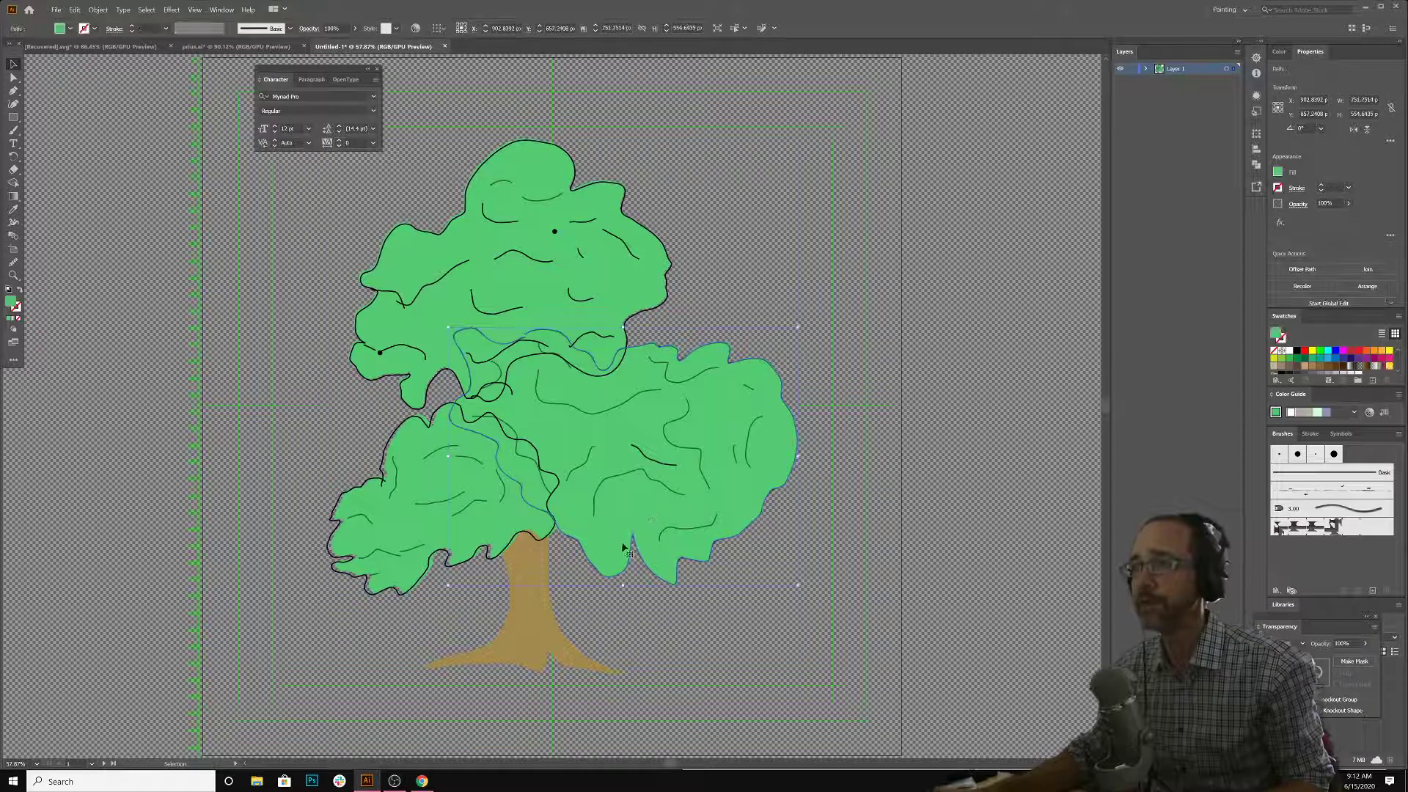
pyautogui.keyDown('alt'); pyautogui.click(1145, 68); pyautogui.keyUp('alt')
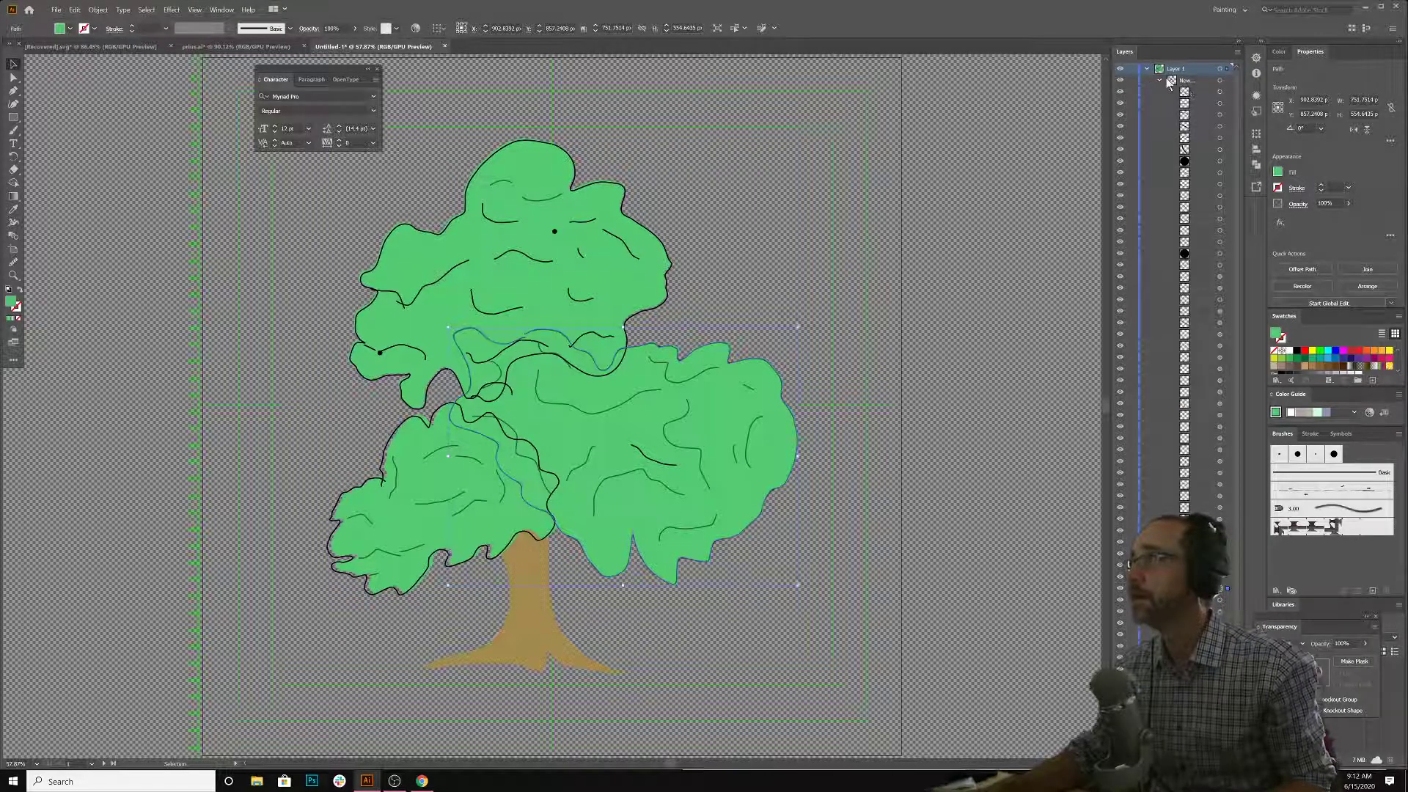
pyautogui.click(1159, 80)
# - Set the stroke of the tree's whole line-art group to 4 pt black, keeping its opacity at 100%
pyautogui.click(1226, 79)
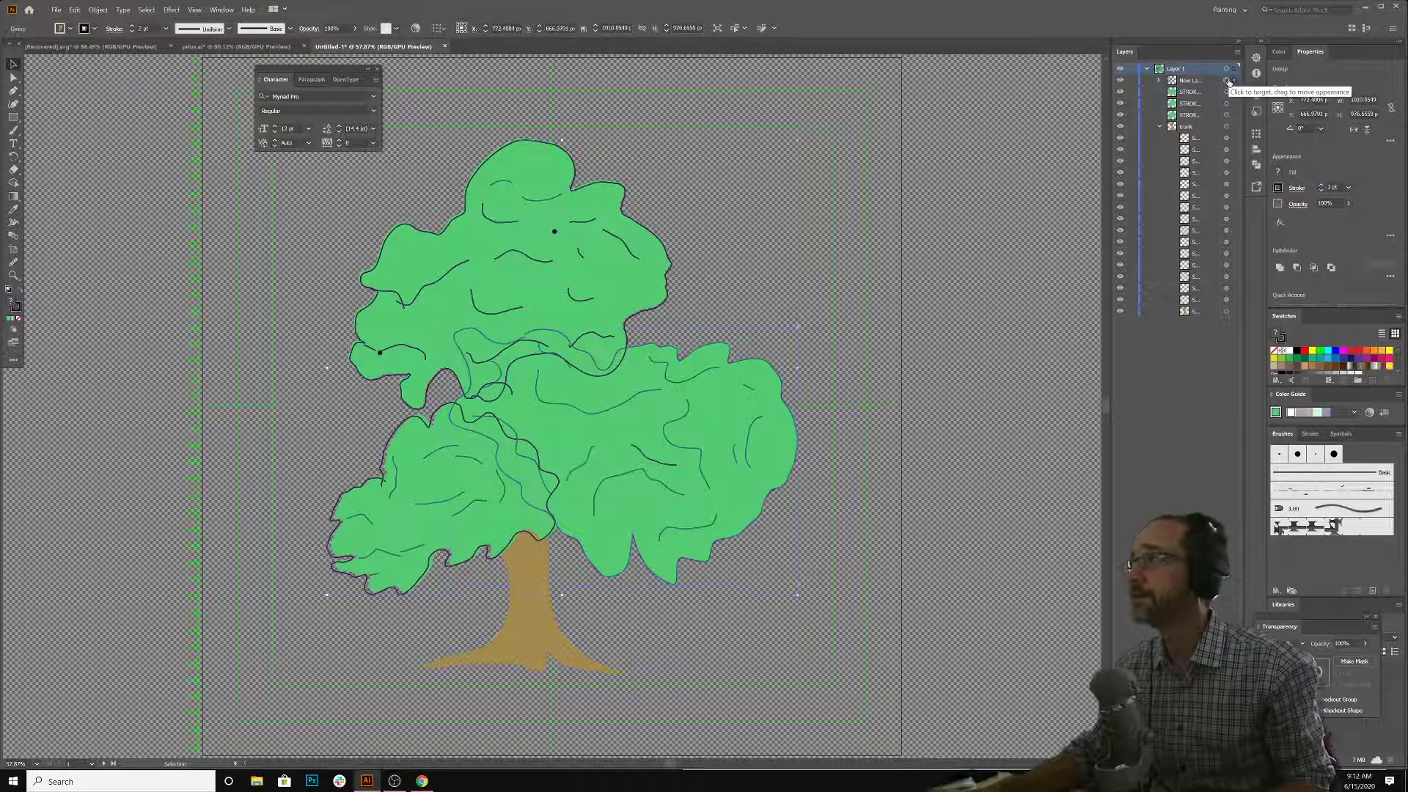
pyautogui.click(130, 27)
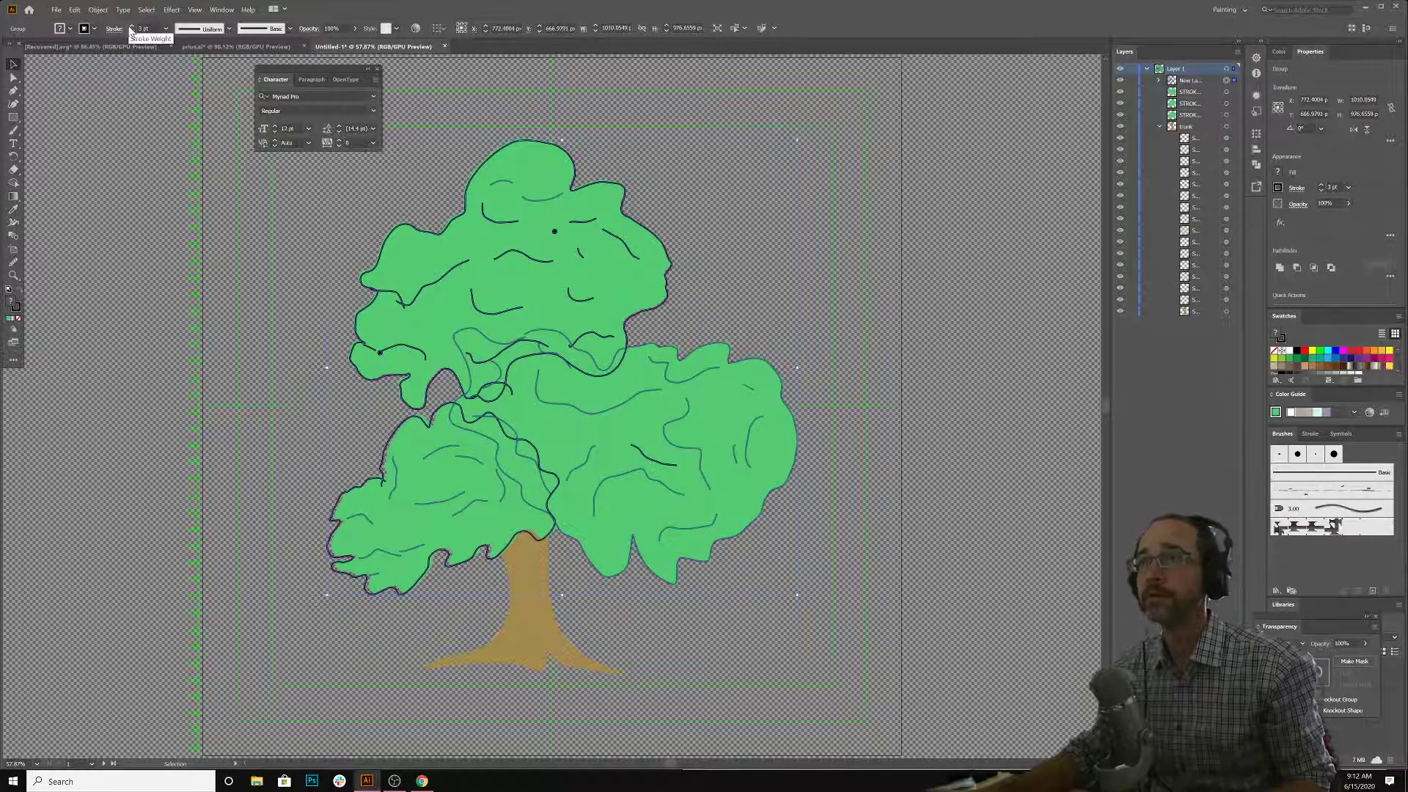
pyautogui.click(130, 27)
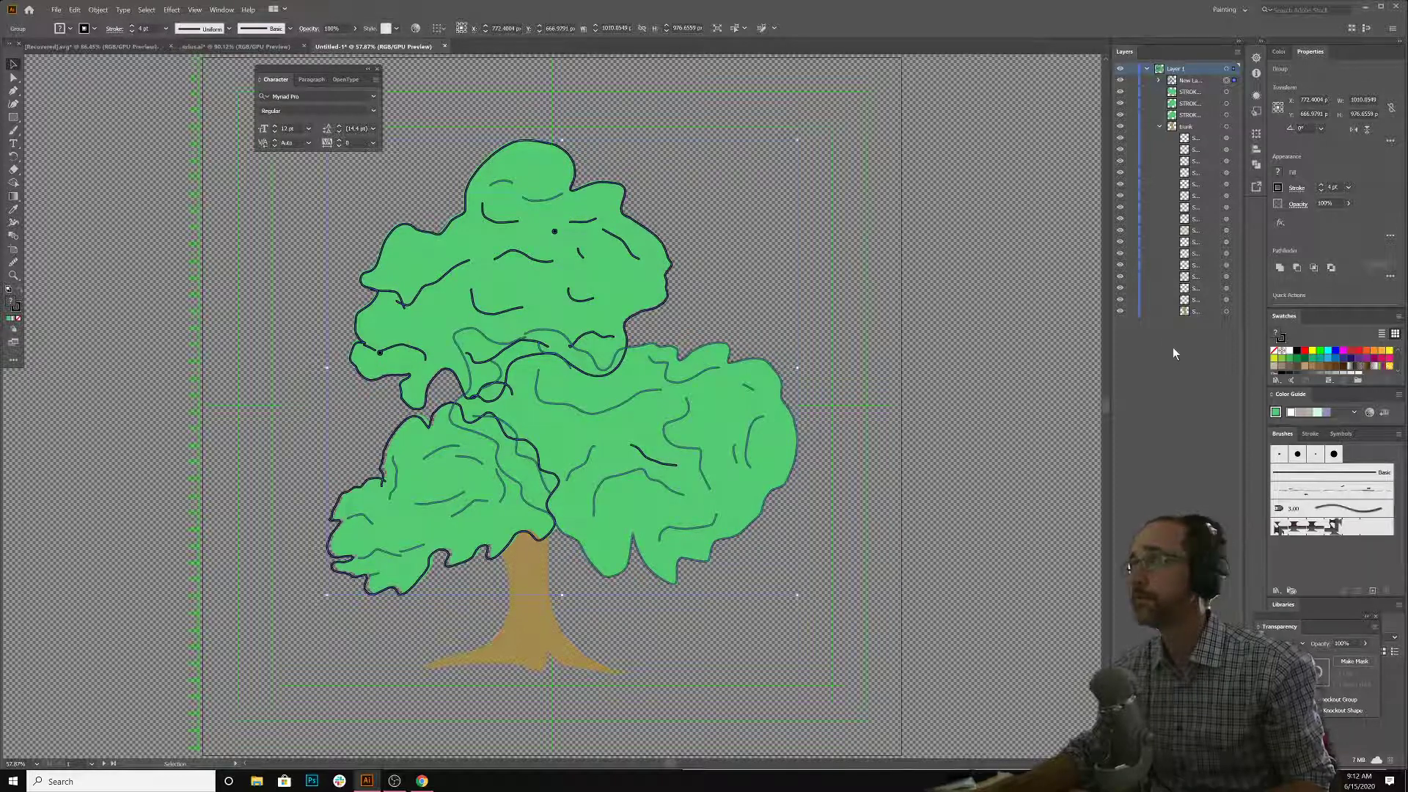
pyautogui.click(93, 29)
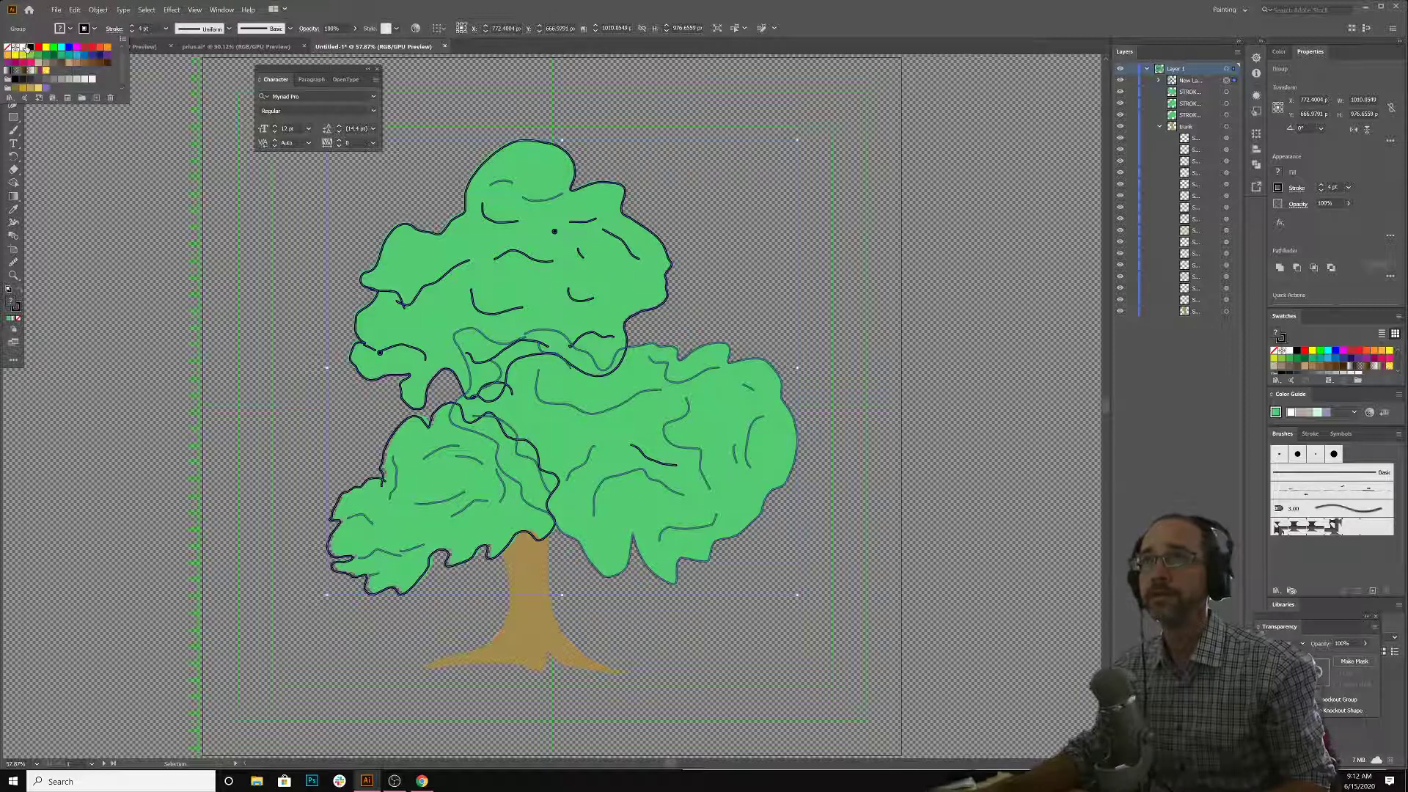
pyautogui.click(31, 48)
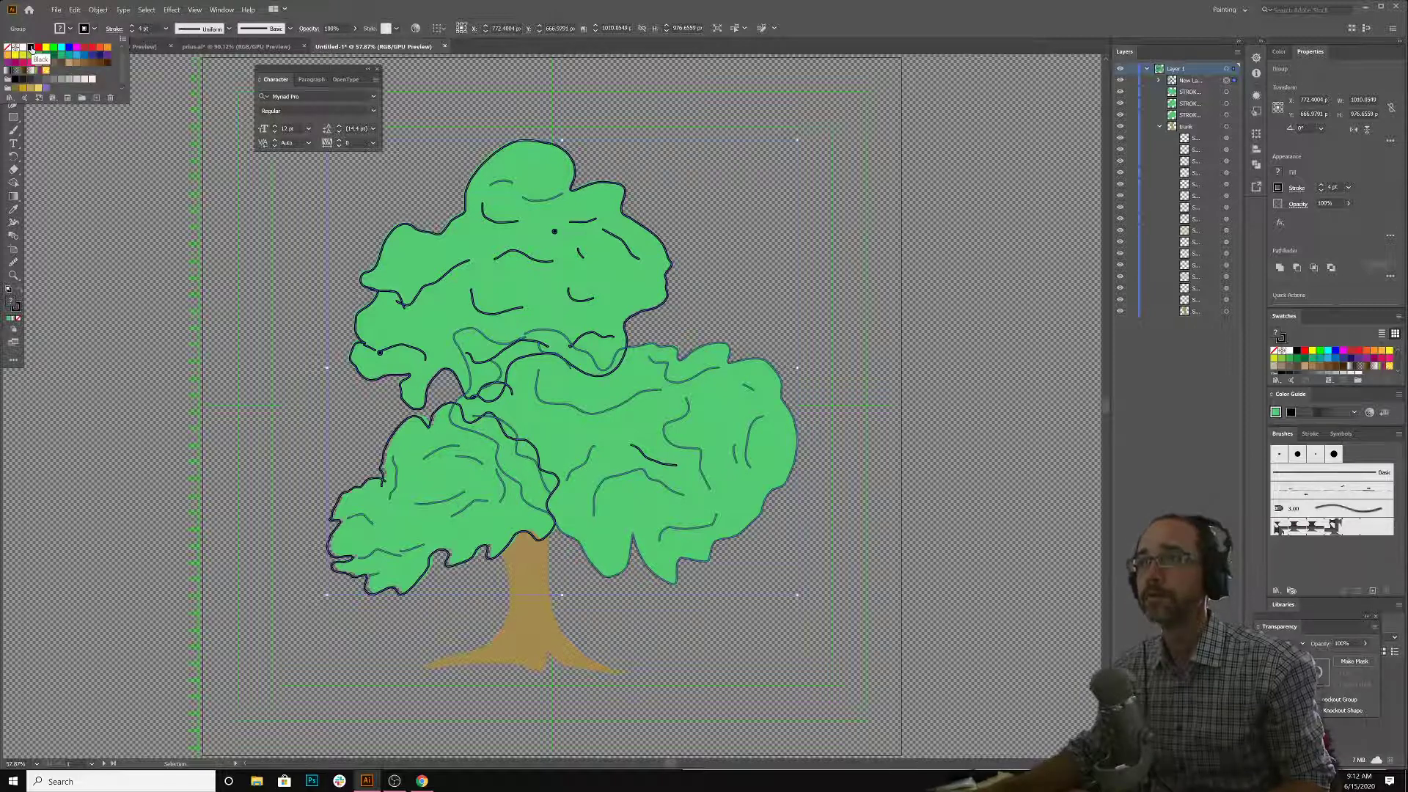
pyautogui.click(354, 28)
pyautogui.click(336, 43)
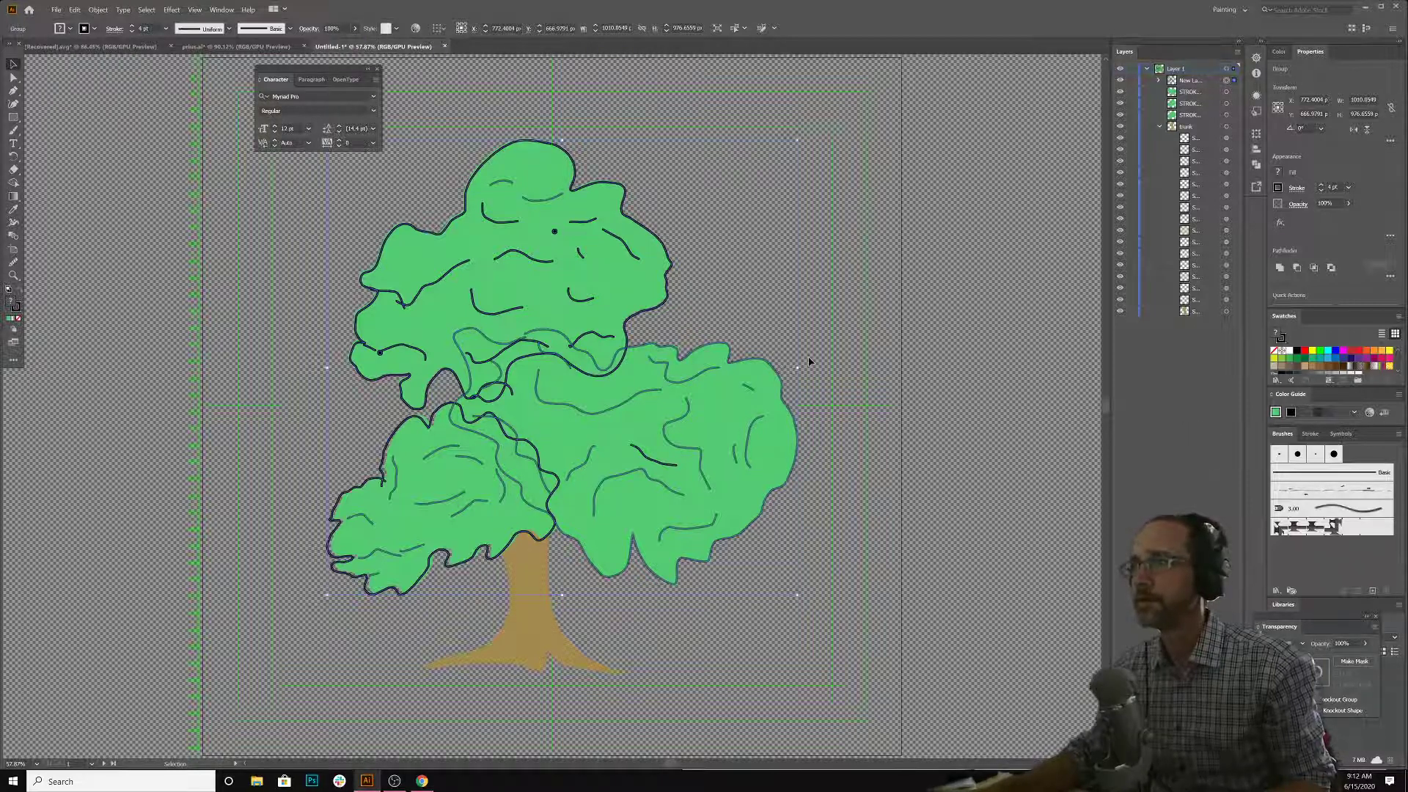
pyautogui.click(774, 330)
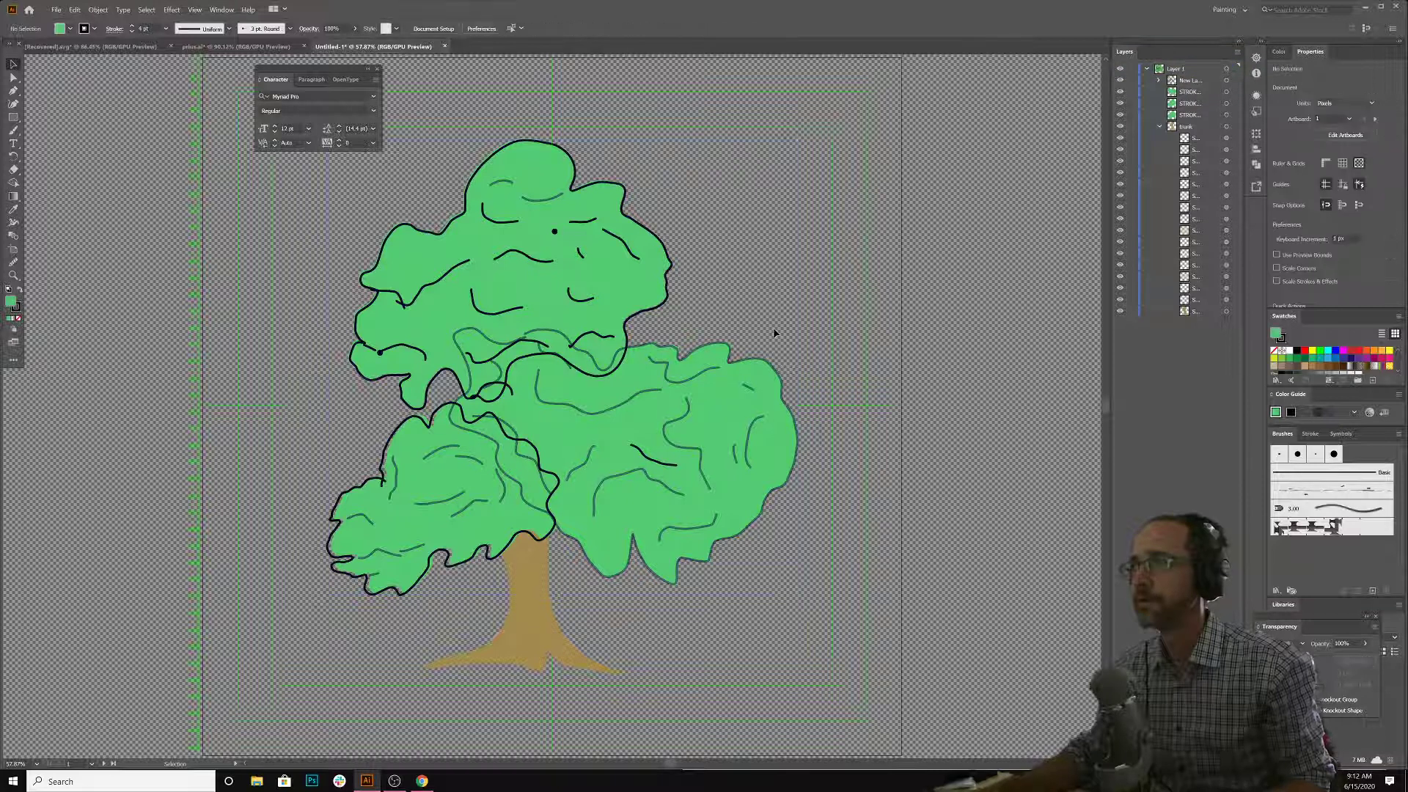
# - Isolate the tree's line-art group and set the opacity of the long curved line in the right-hand foliage to 100%
pyautogui.click(631, 403)
pyautogui.click(629, 403)
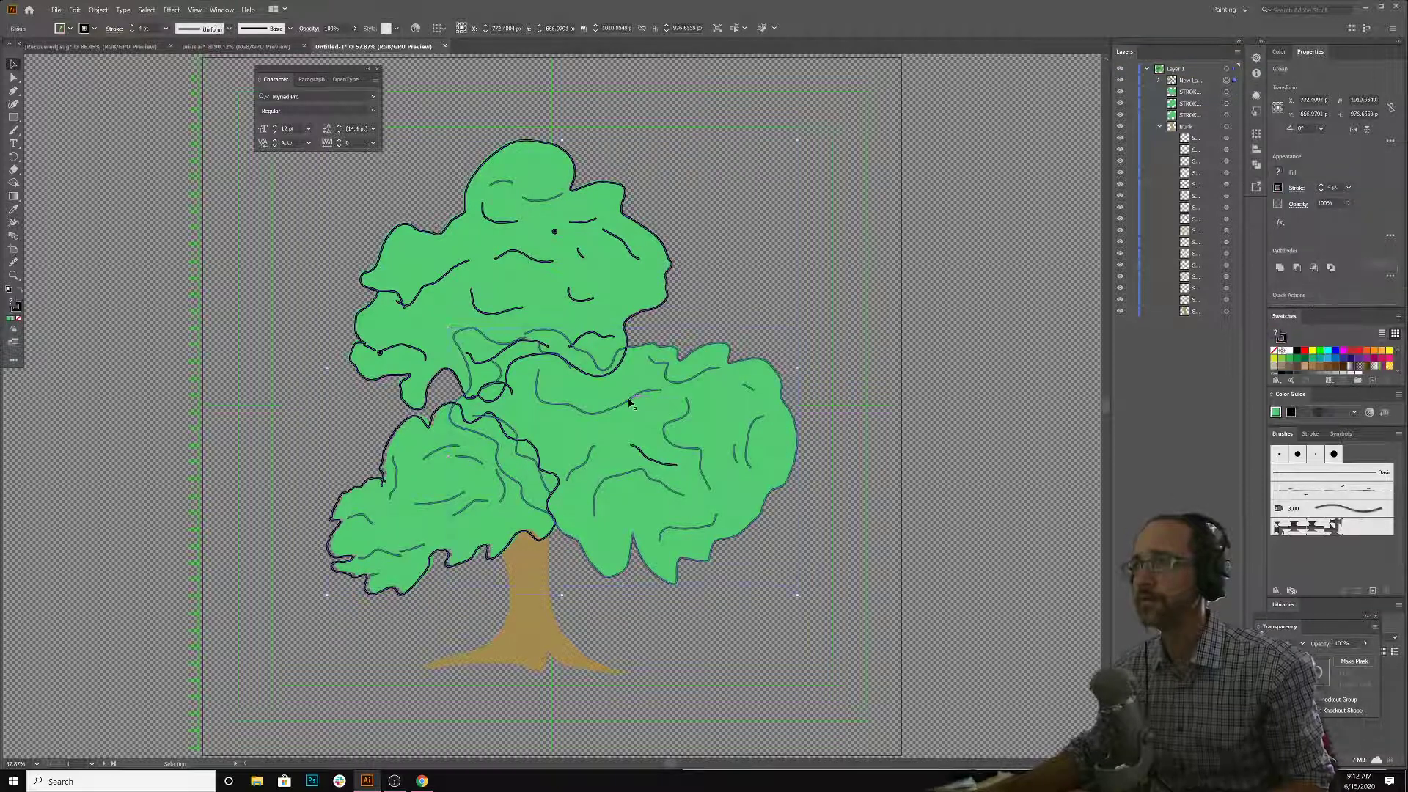
pyautogui.doubleClick(628, 402)
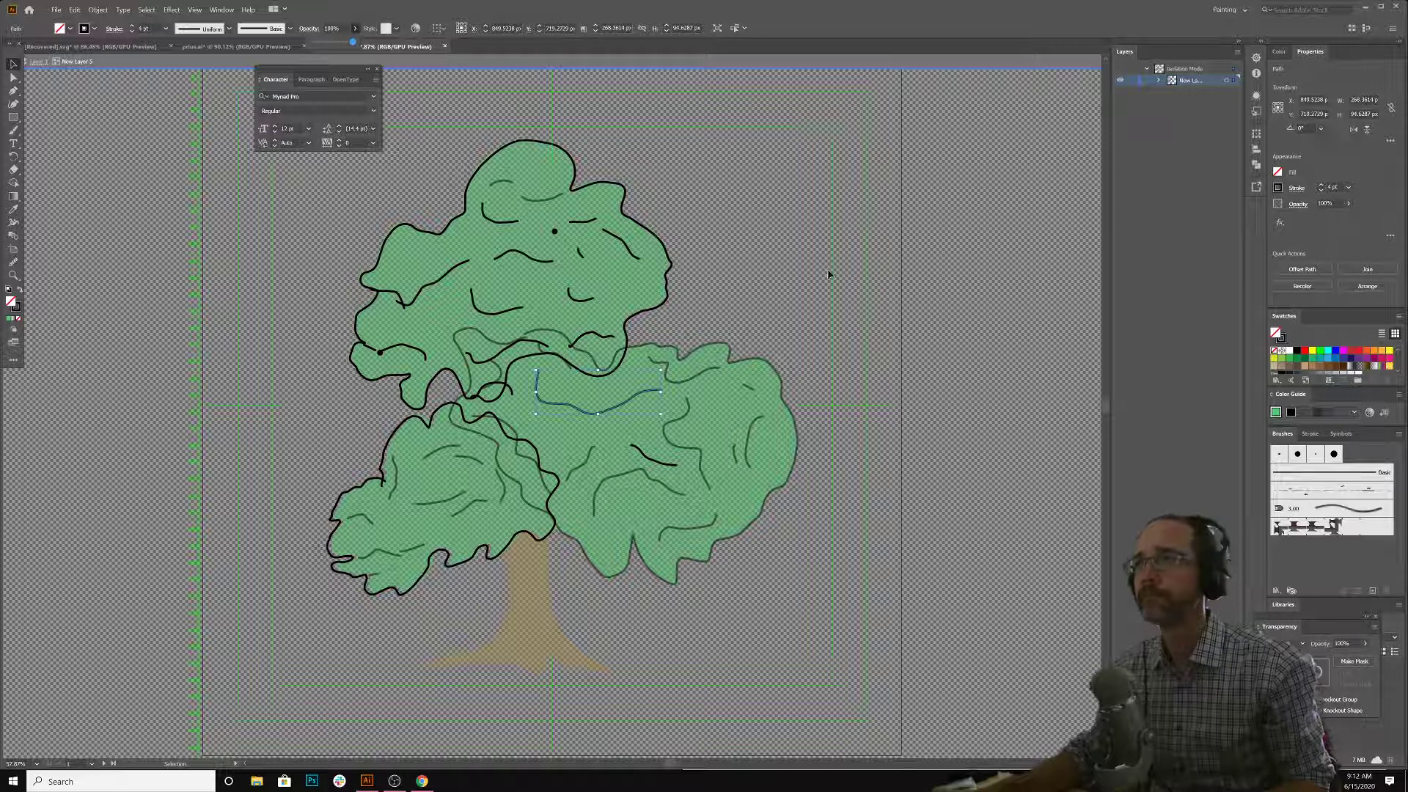
pyautogui.click(818, 286)
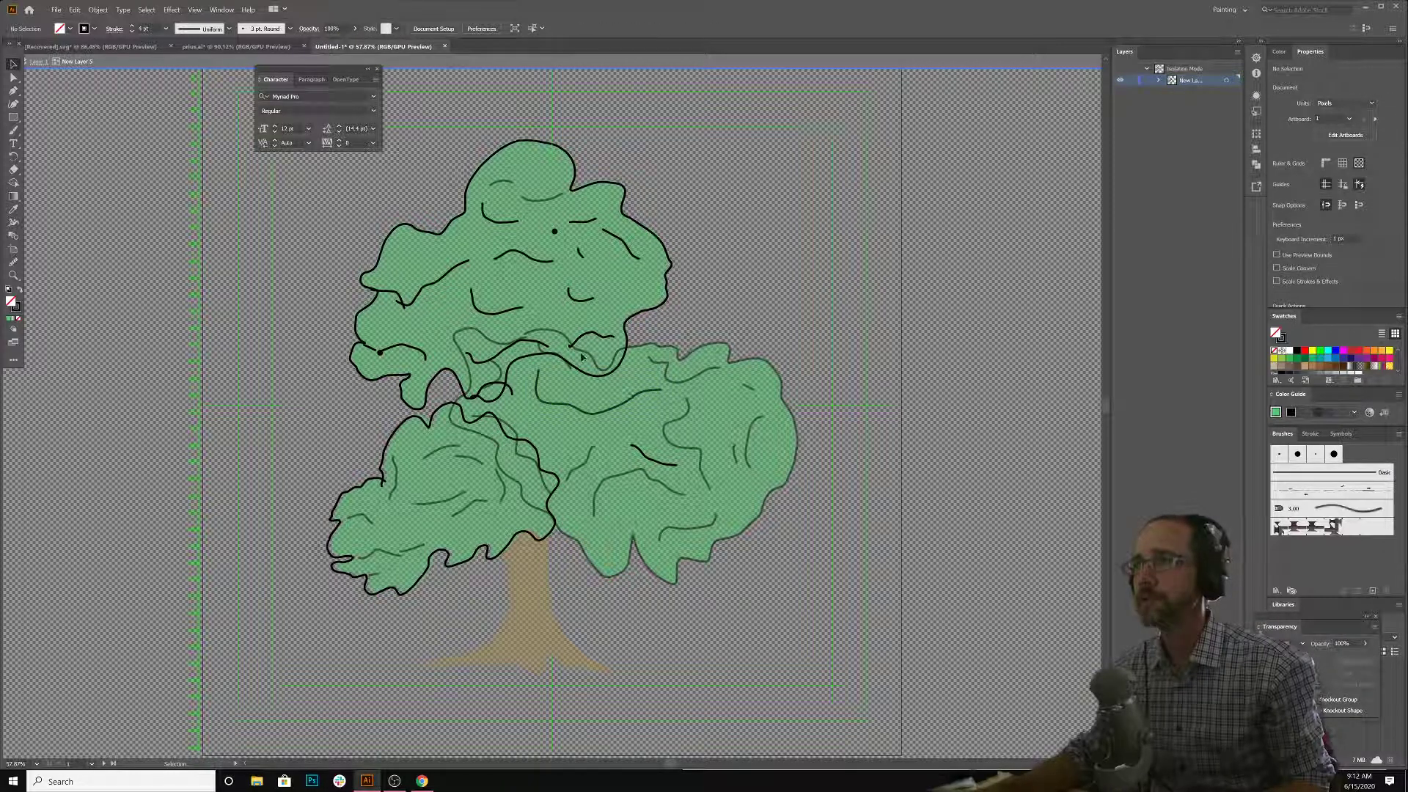
# - Set the opacity of the right-hand foliage outline and the faded upper inner lines of the lower-left foliage to 100%
pyautogui.click(674, 383)
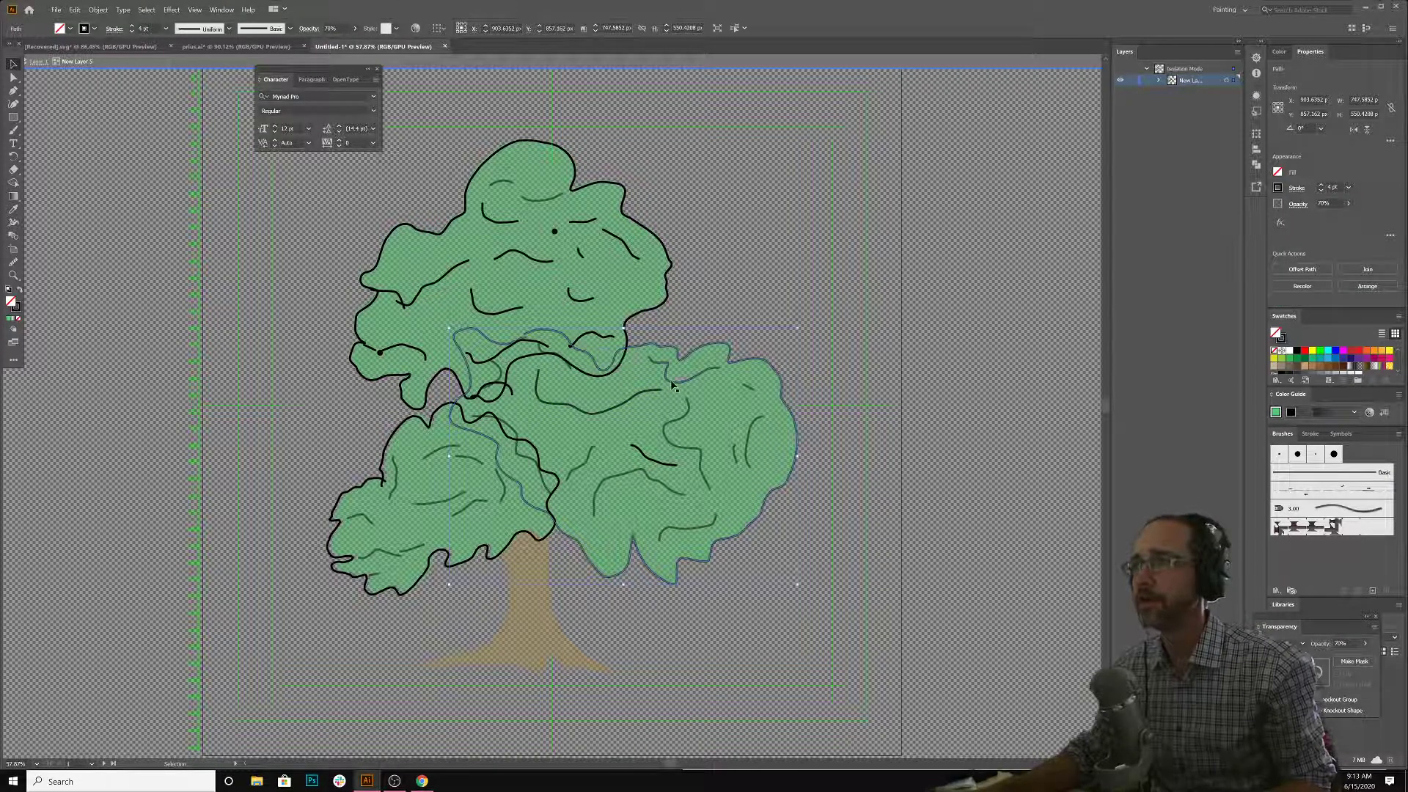
pyautogui.keyDown('shift'); pyautogui.click(638, 396); pyautogui.keyUp('shift')
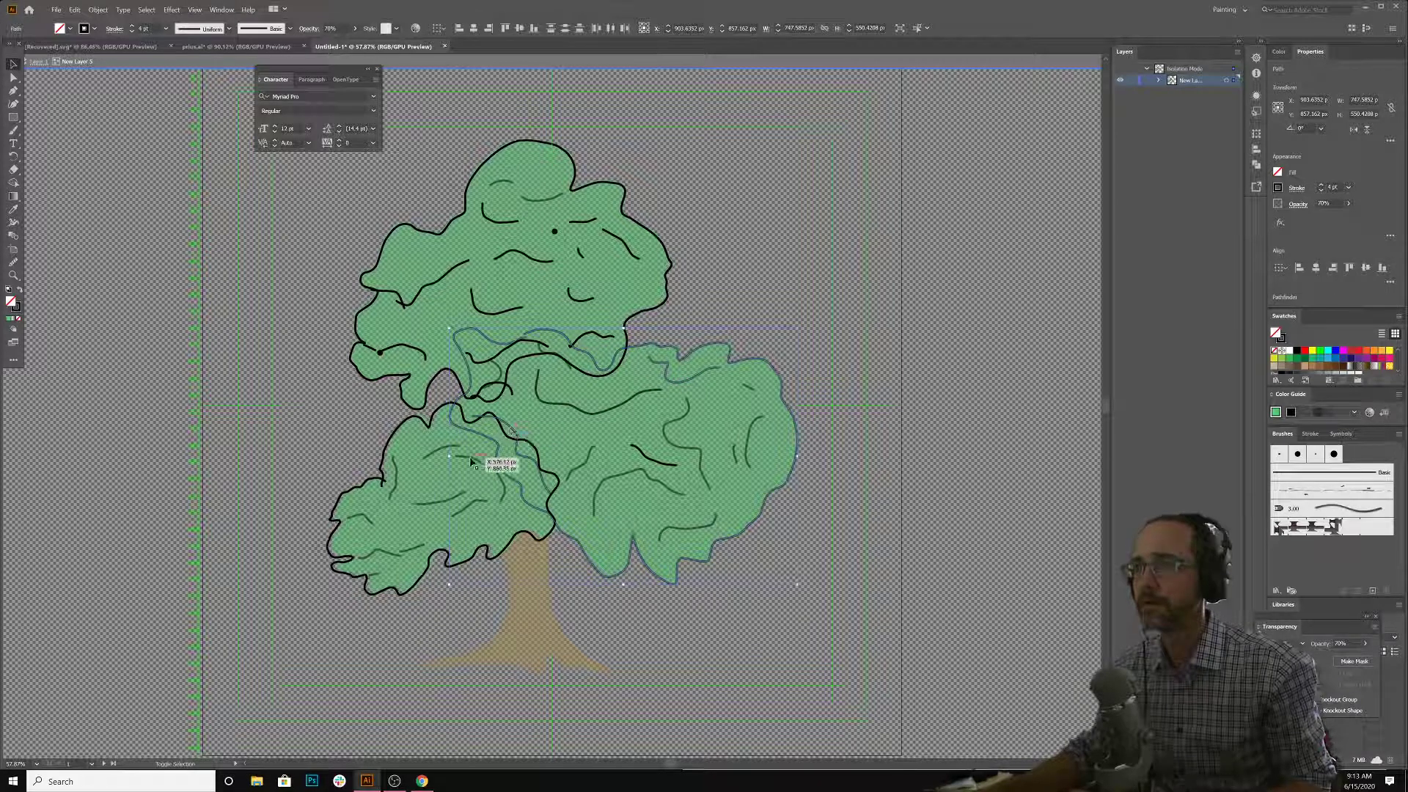
pyautogui.keyDown('shift'); pyautogui.click(441, 450); pyautogui.keyUp('shift')
pyautogui.keyDown('shift'); pyautogui.click(439, 505); pyautogui.keyUp('shift')
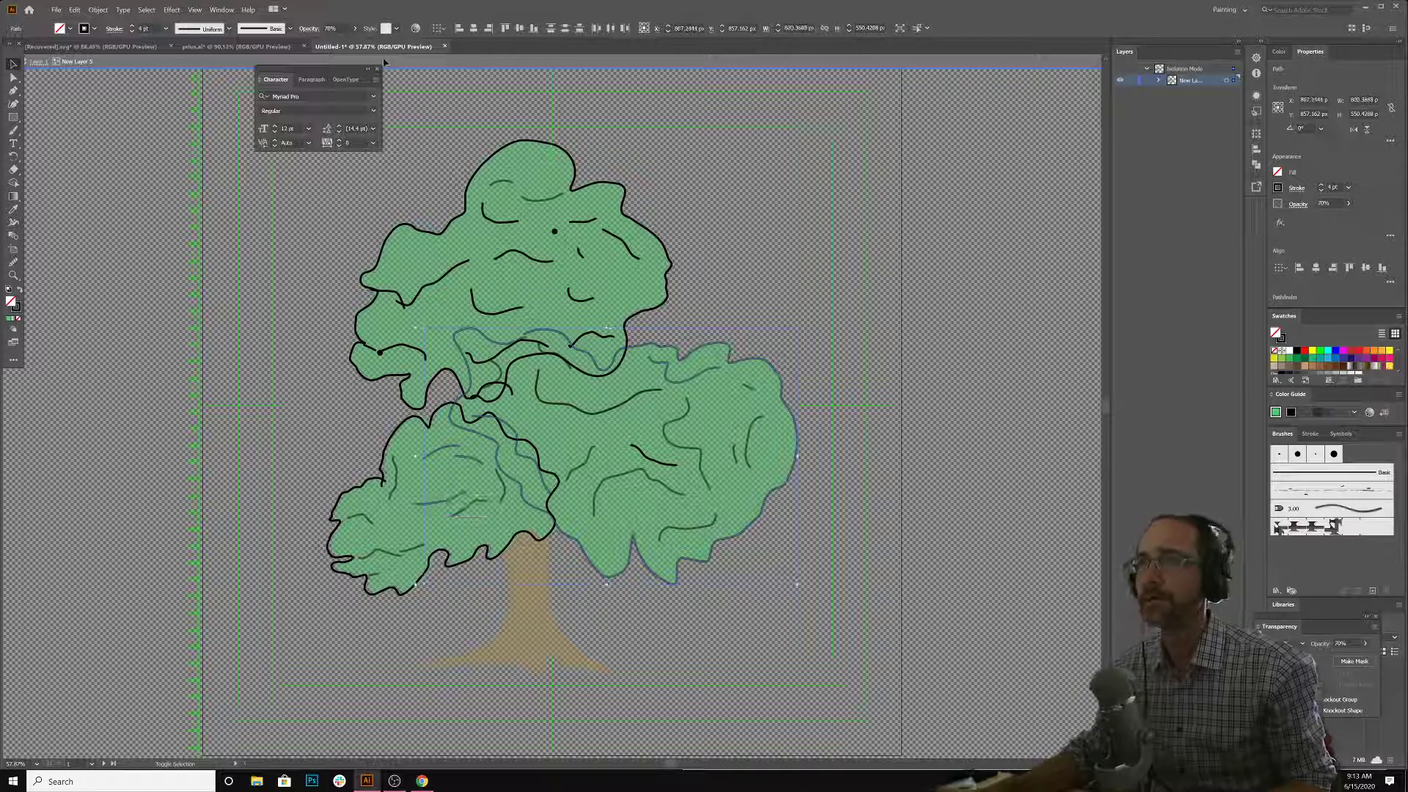
pyautogui.click(355, 29)
pyautogui.moveTo(344, 42); pyautogui.dragTo(358, 43)
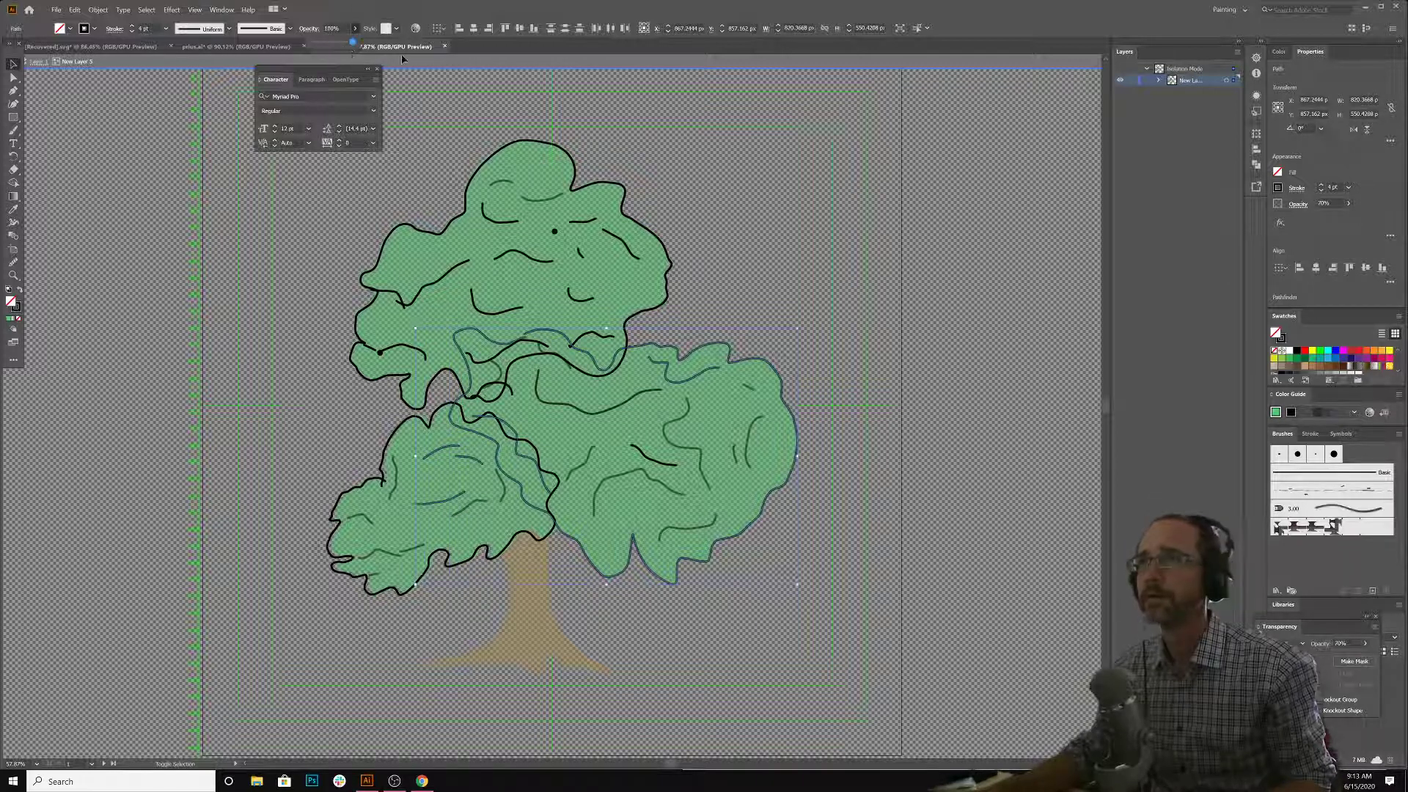
# - Set the opacity of the remaining faded inner lines in the right foliage and along the lower-left foliage's right side to 100%
pyautogui.click(612, 481)
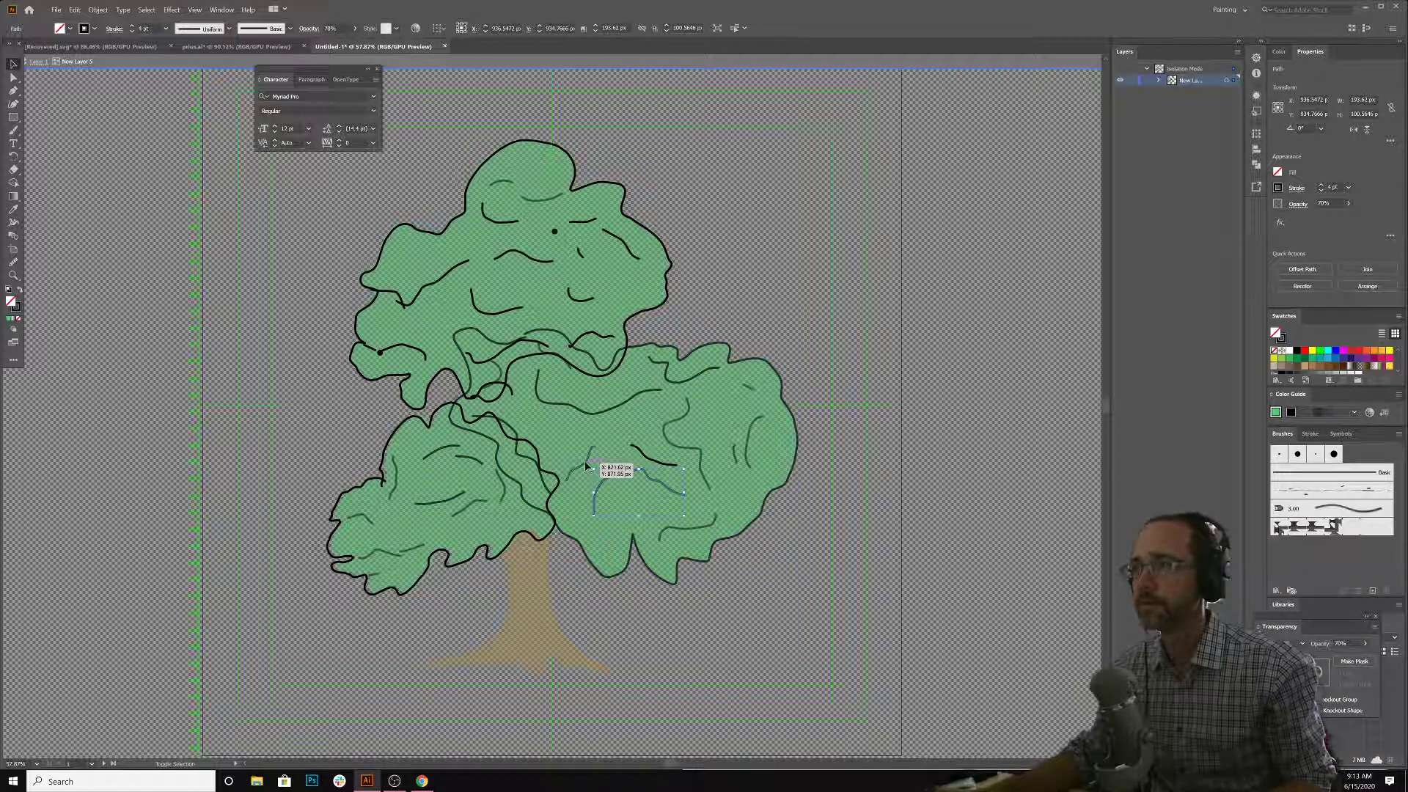
pyautogui.keyDown('shift'); pyautogui.click(587, 466); pyautogui.keyUp('shift')
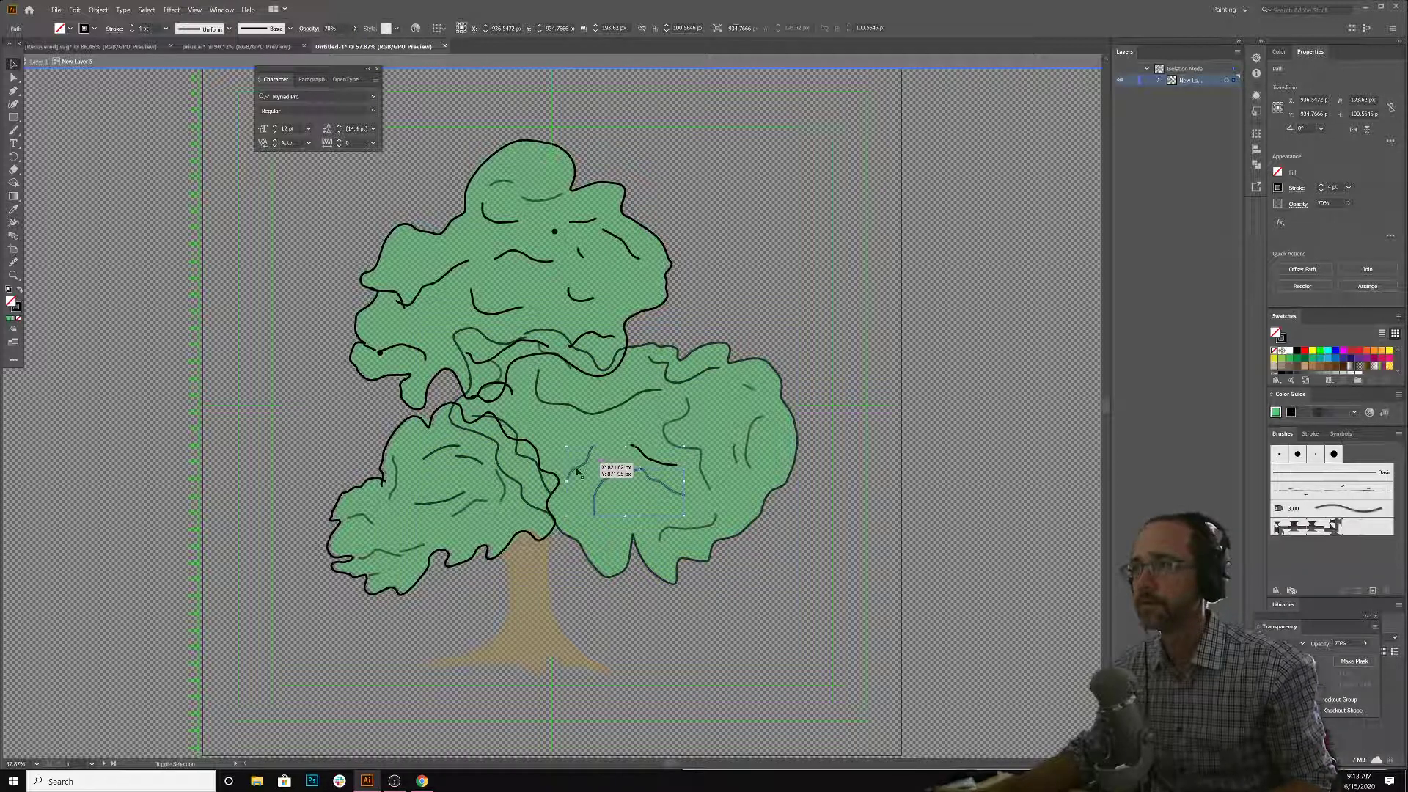
pyautogui.keyDown('shift'); pyautogui.click(503, 484); pyautogui.keyUp('shift')
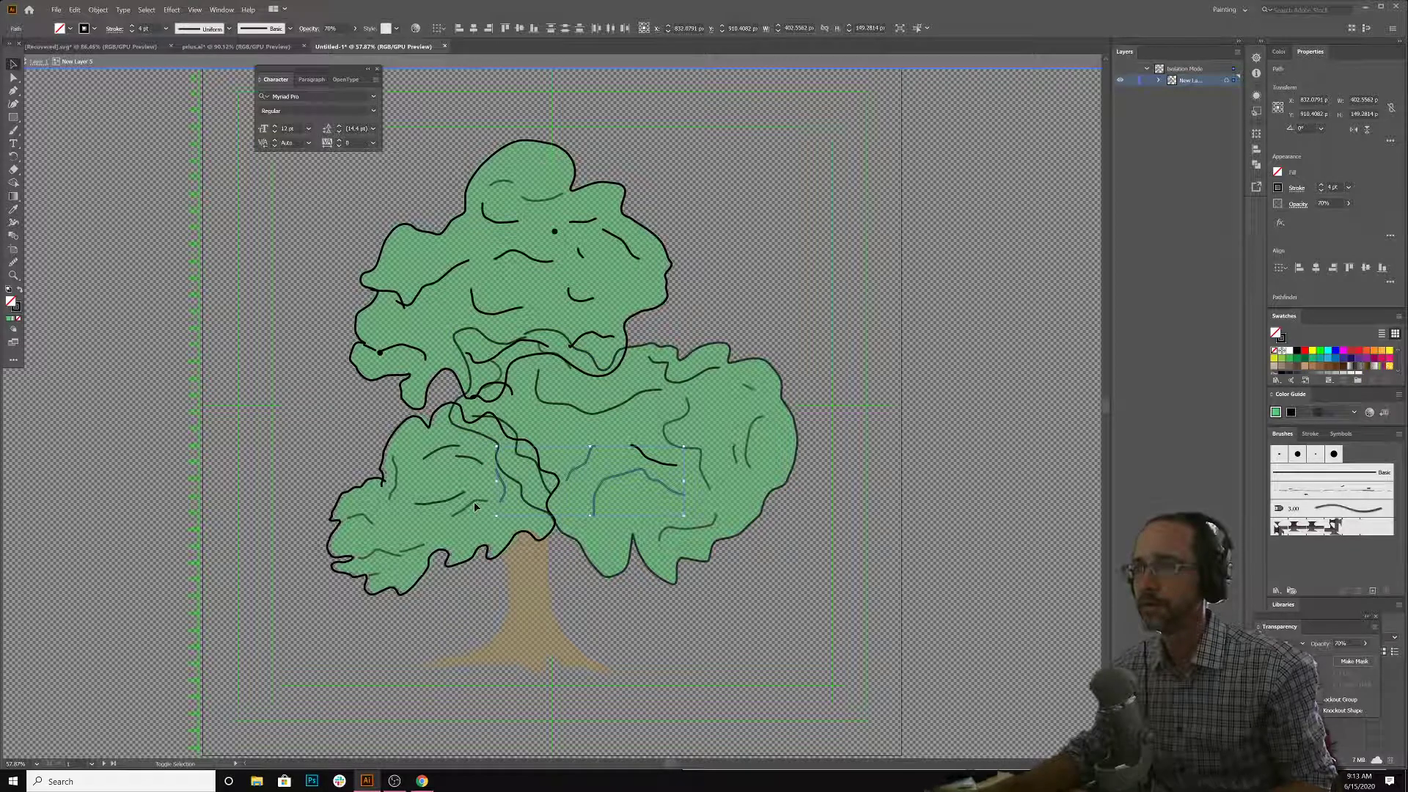
pyautogui.keyDown('shift'); pyautogui.click(474, 503); pyautogui.keyUp('shift')
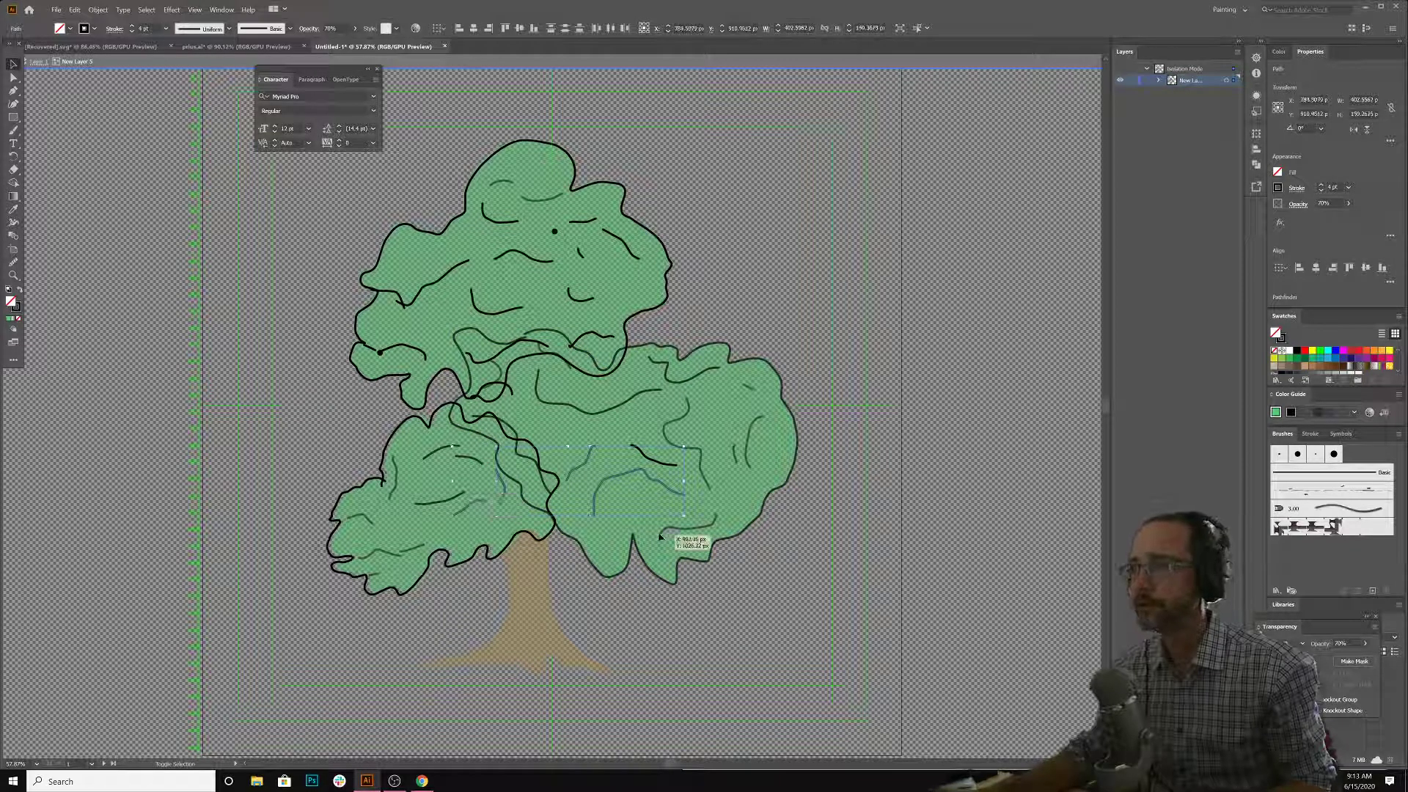
pyautogui.keyDown('shift'); pyautogui.click(662, 534); pyautogui.keyUp('shift')
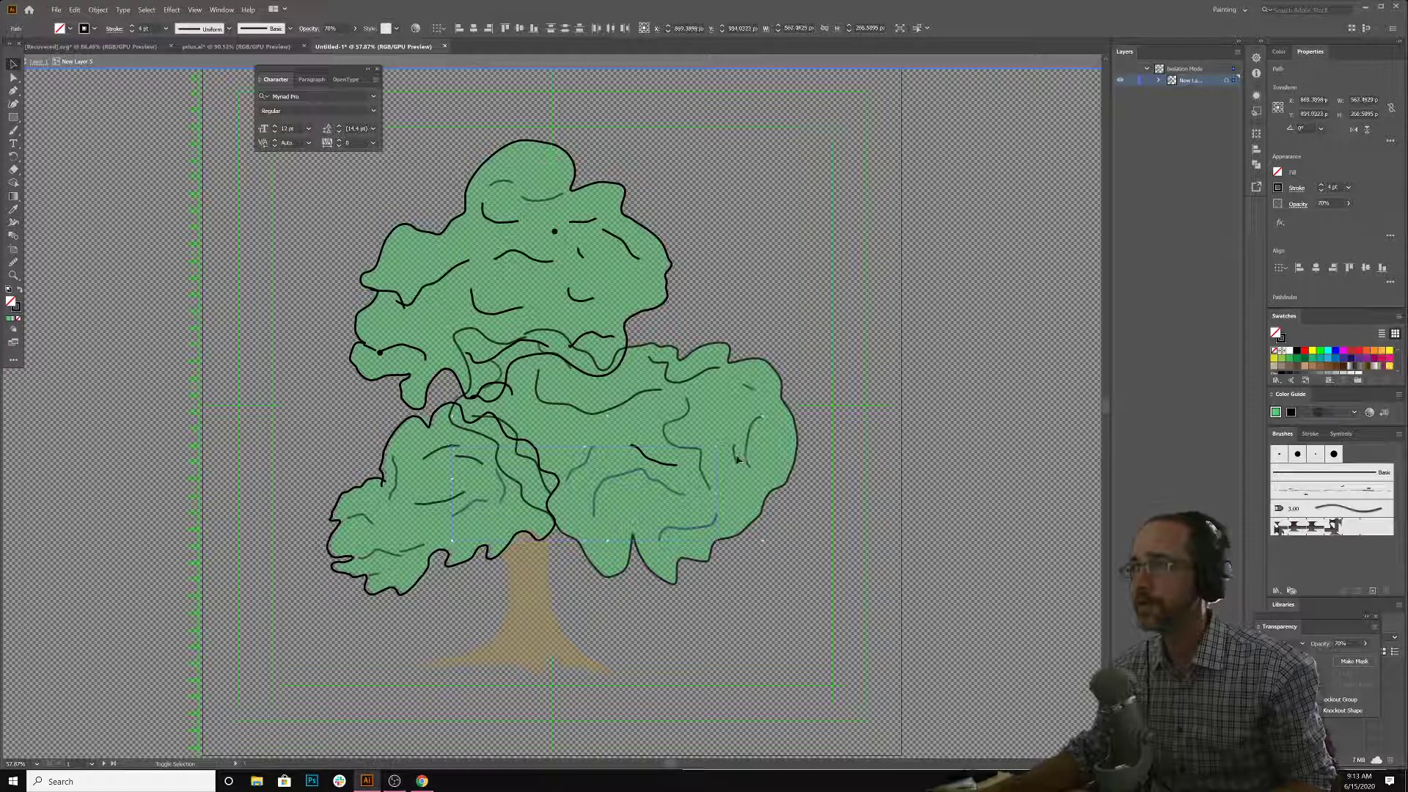
pyautogui.keyDown('shift'); pyautogui.click(739, 459); pyautogui.keyUp('shift')
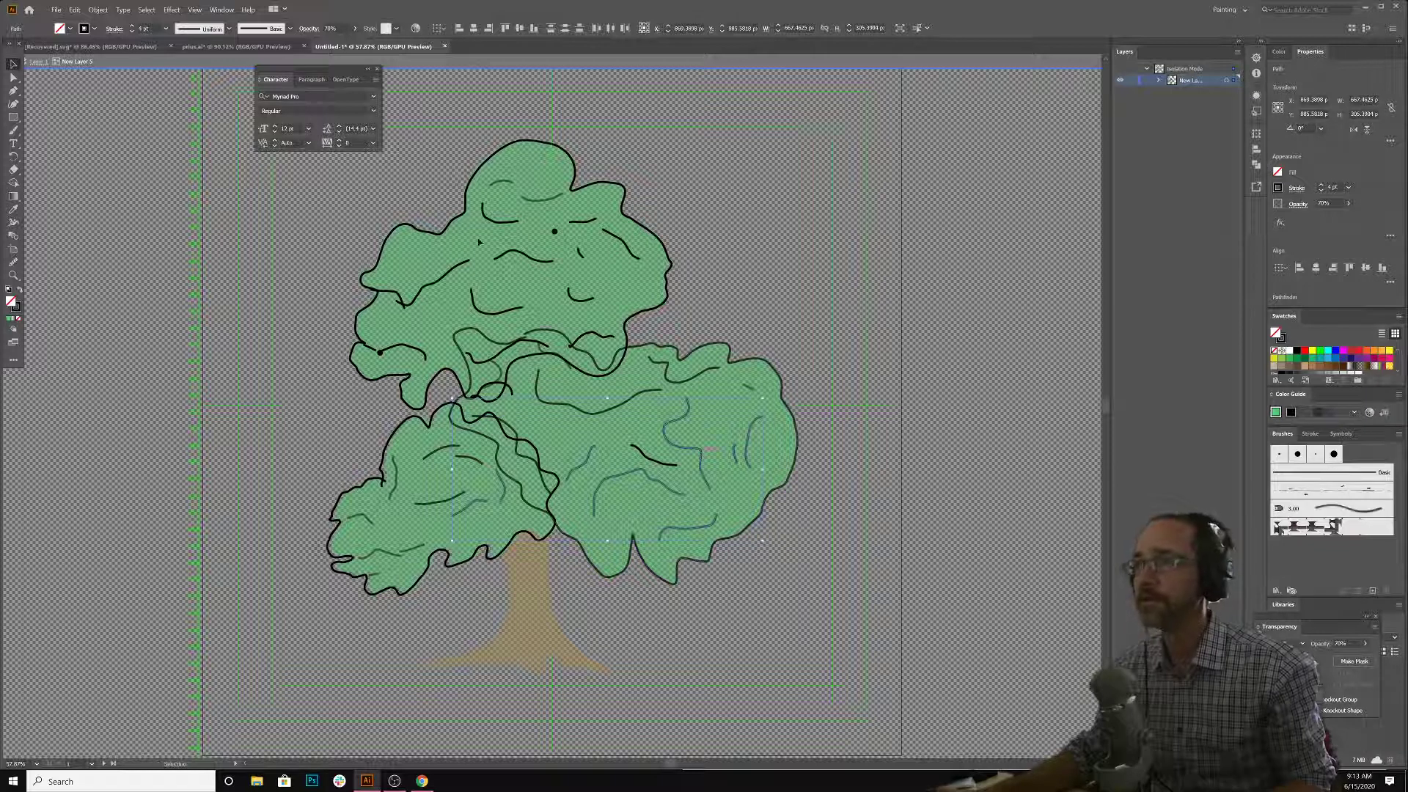
pyautogui.click(355, 27)
pyautogui.moveTo(336, 42); pyautogui.dragTo(372, 41)
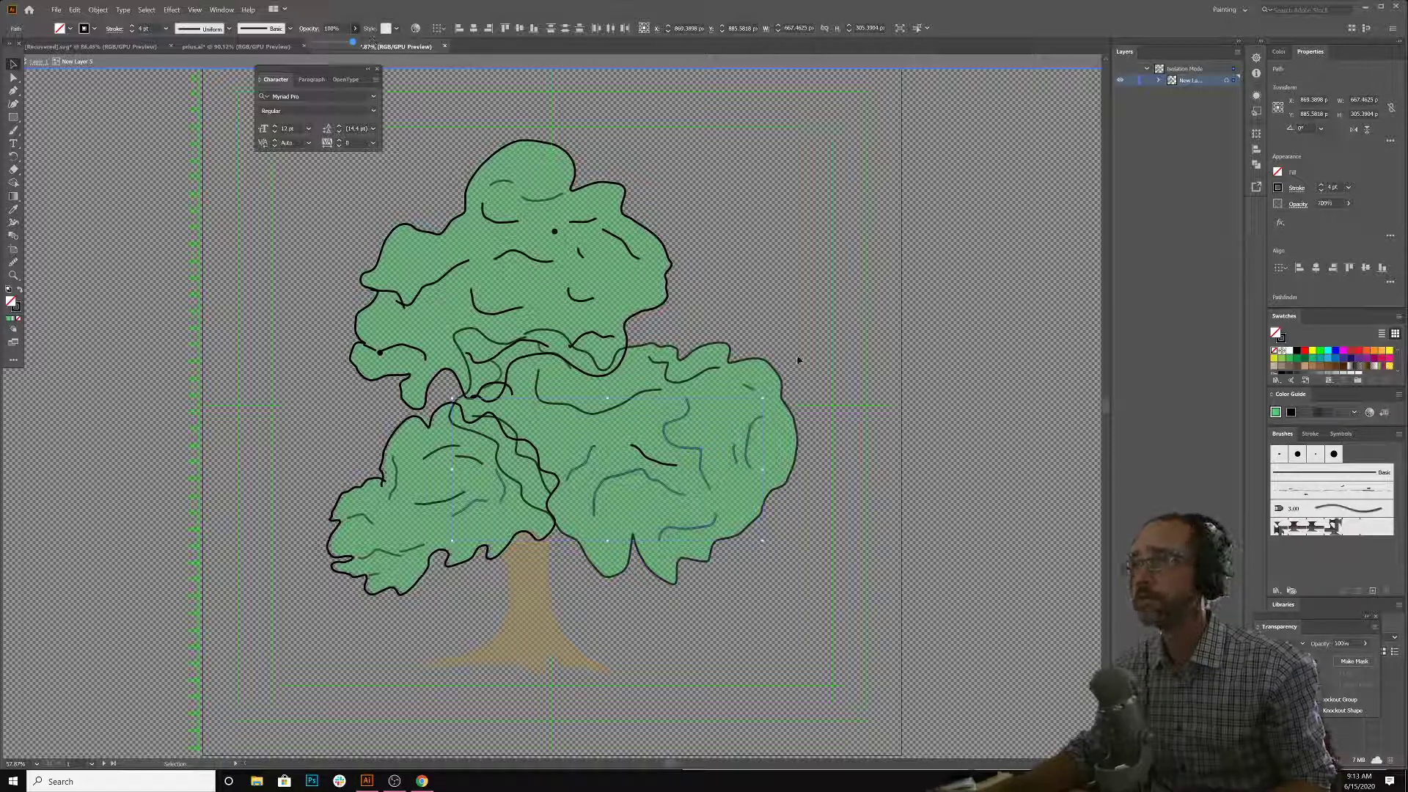
pyautogui.click(817, 330)
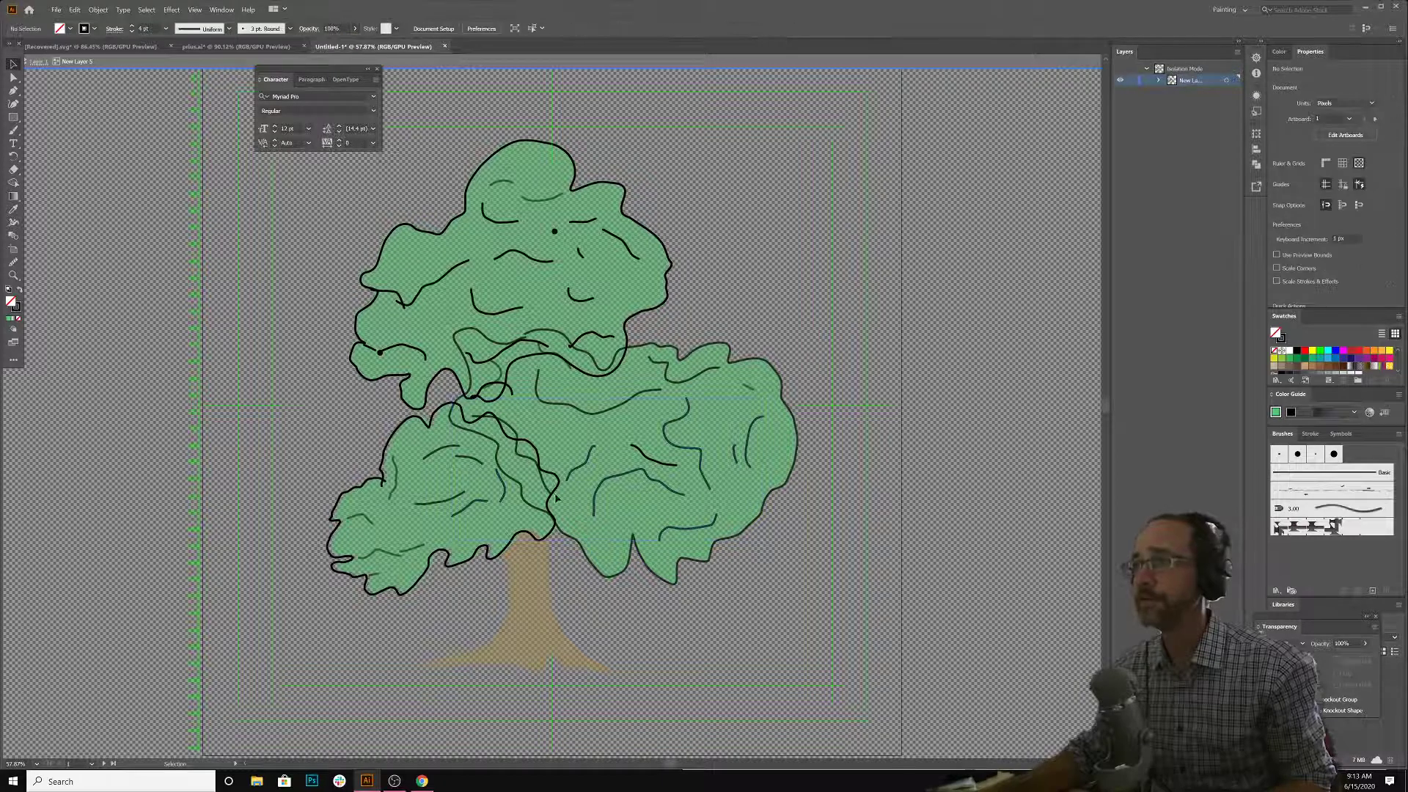
# - Set the opacity of the faded short lines along the lower-left foliage's outer side to 100%
pyautogui.keyDown('shift'); pyautogui.click(393, 498); pyautogui.keyUp('shift')
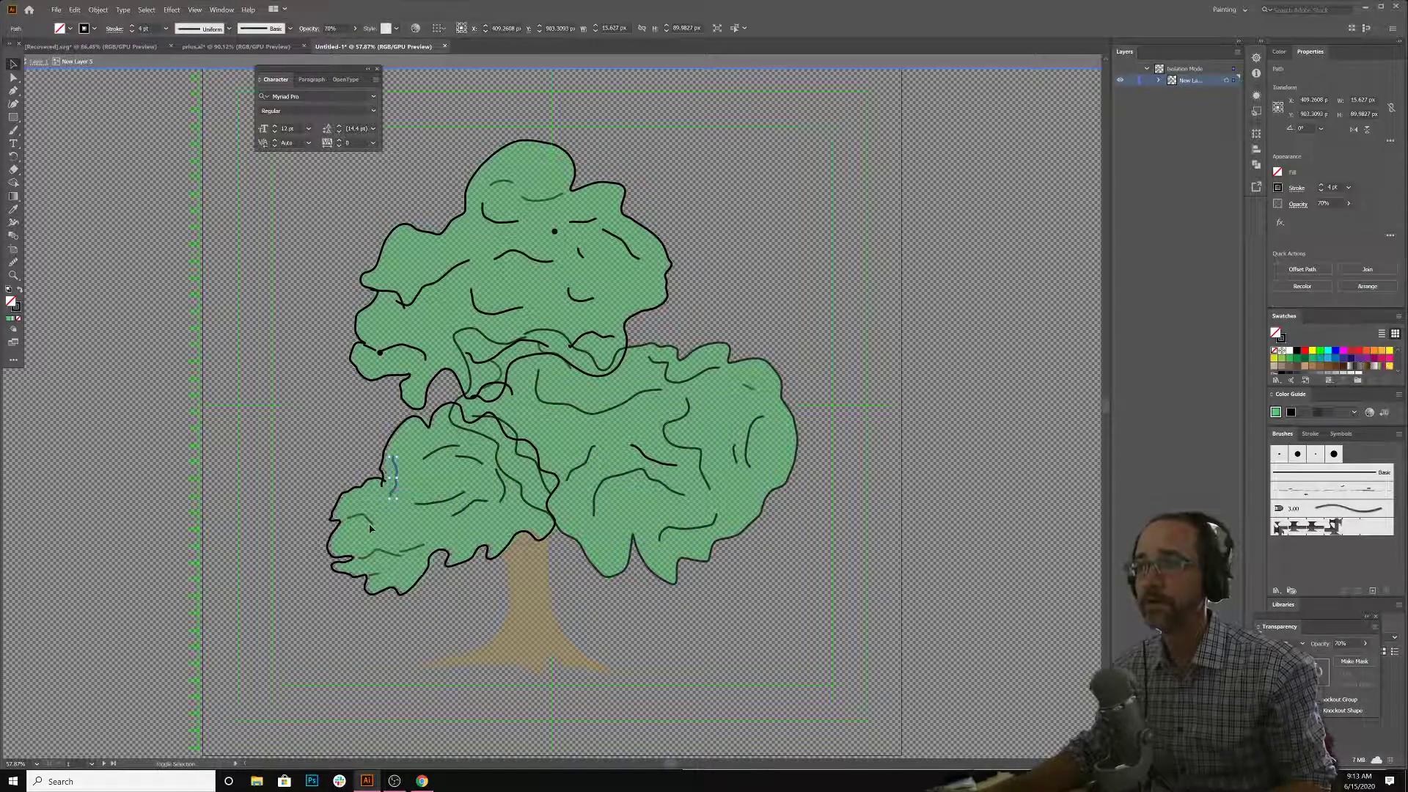
pyautogui.keyDown('shift'); pyautogui.click(371, 525); pyautogui.keyUp('shift')
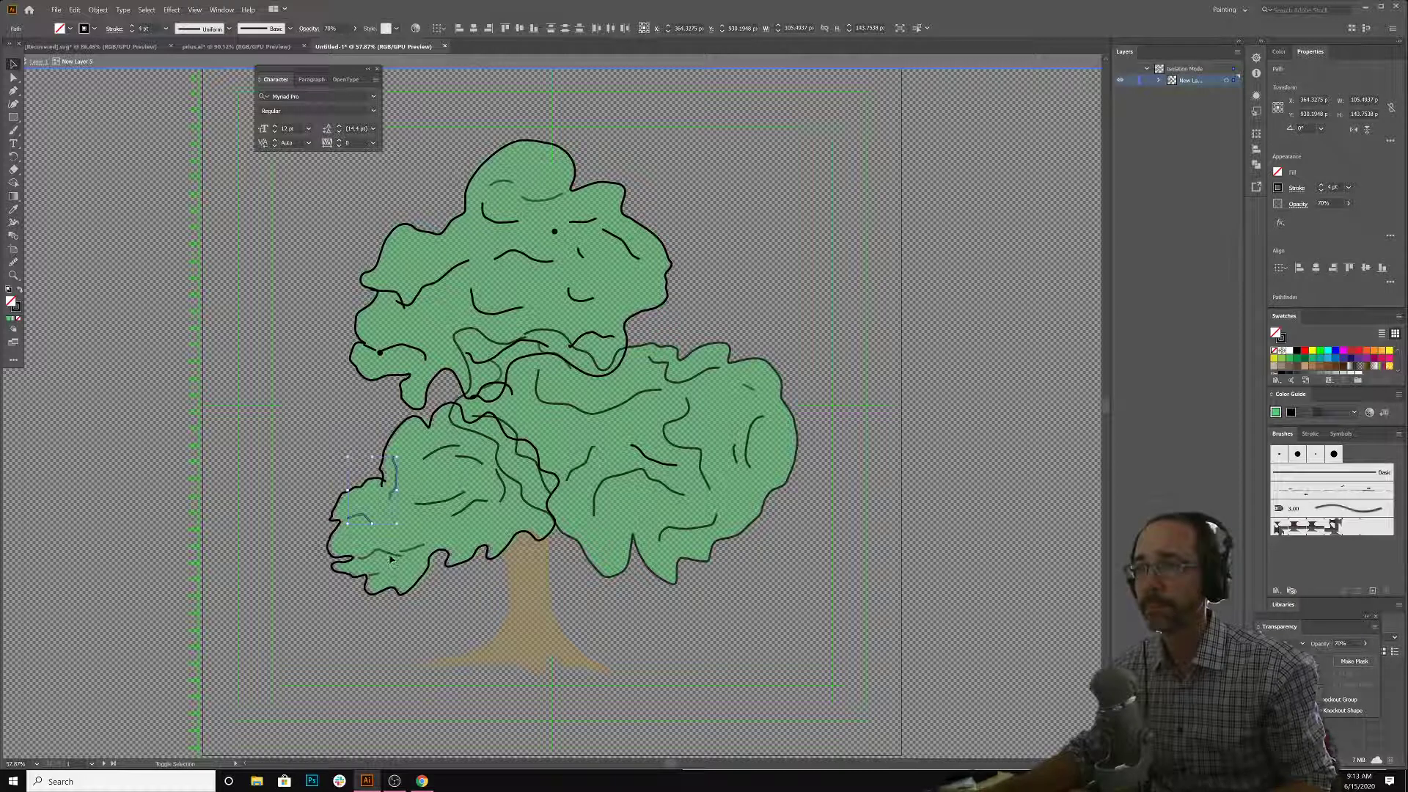
pyautogui.keyDown('shift'); pyautogui.click(416, 551); pyautogui.keyUp('shift')
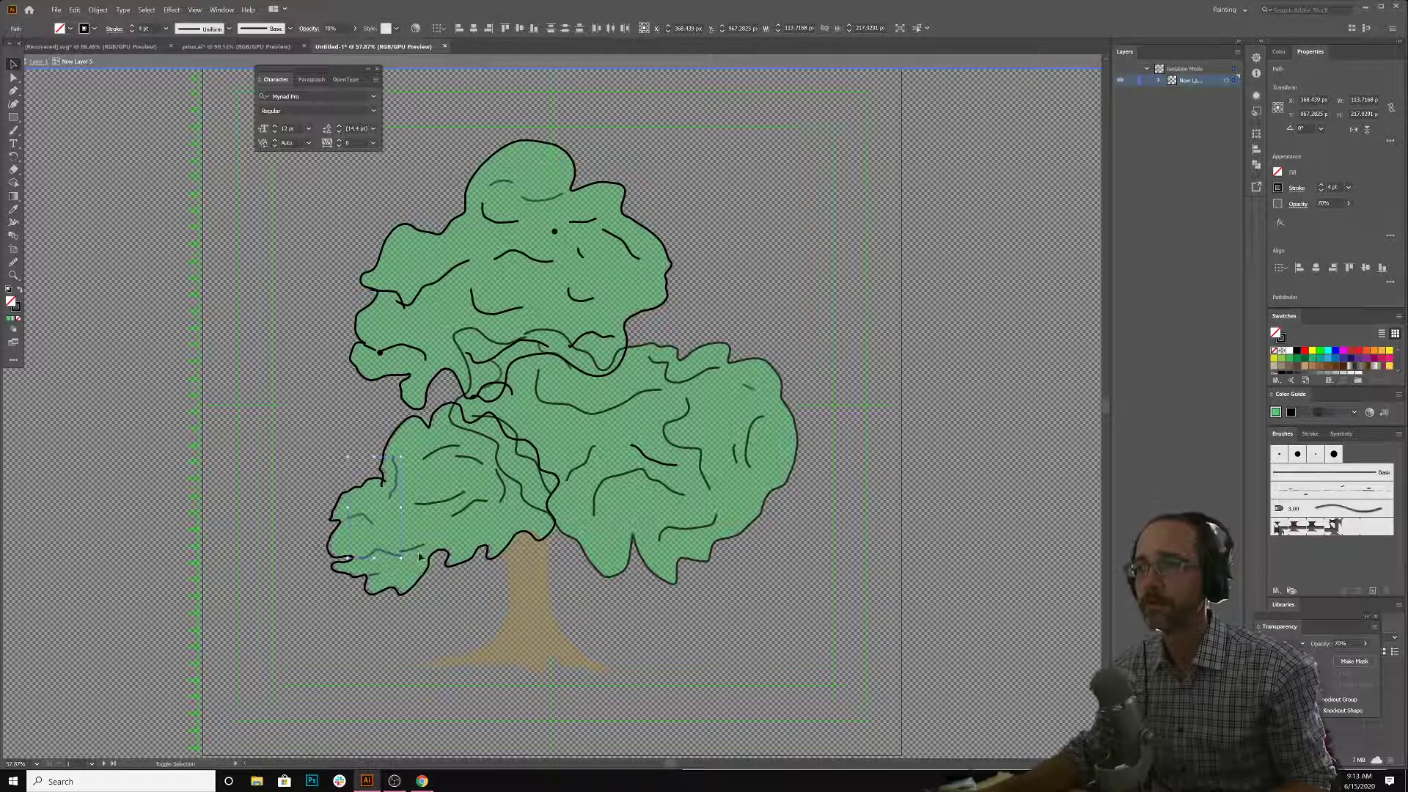
pyautogui.keyDown('shift'); pyautogui.click(418, 551); pyautogui.keyUp('shift')
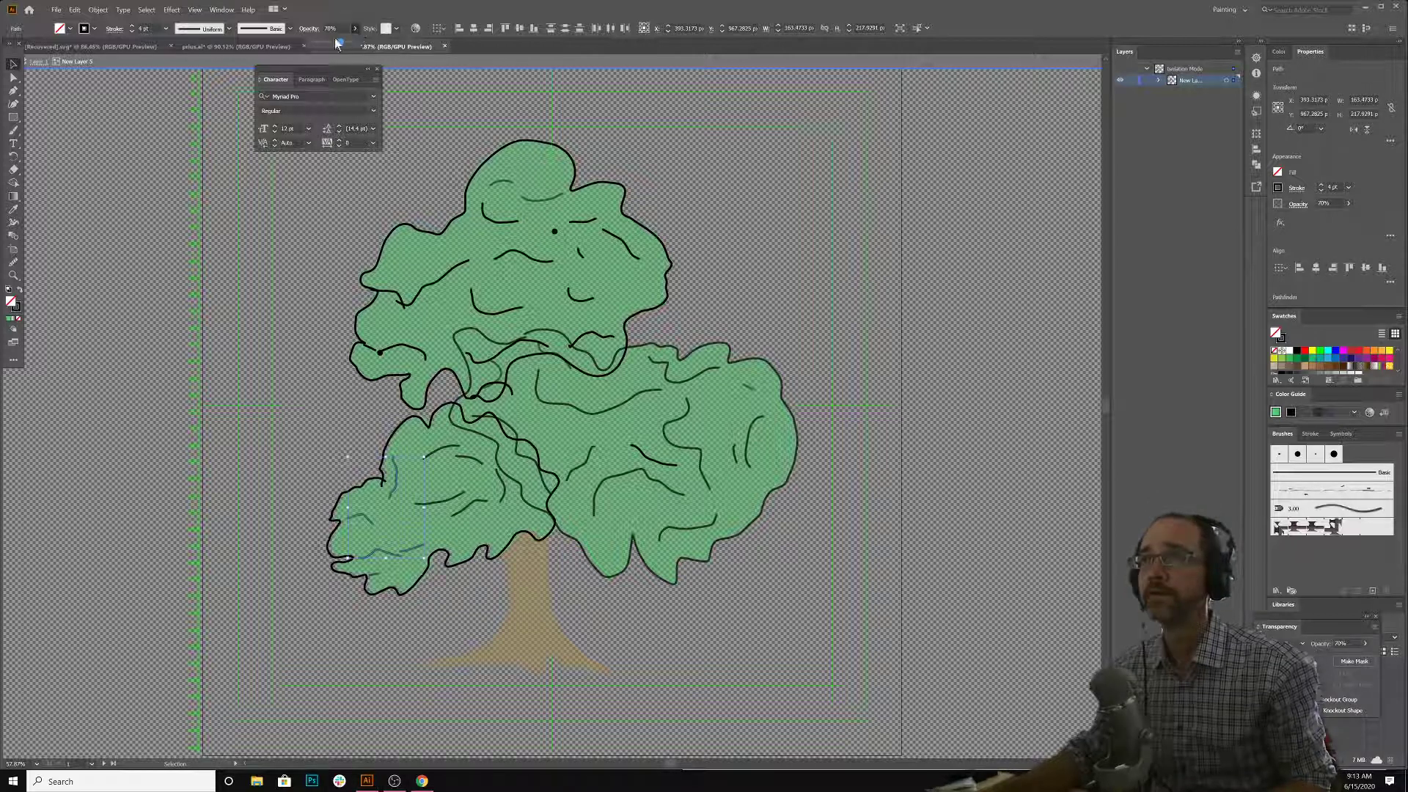
pyautogui.moveTo(342, 44); pyautogui.dragTo(354, 43)
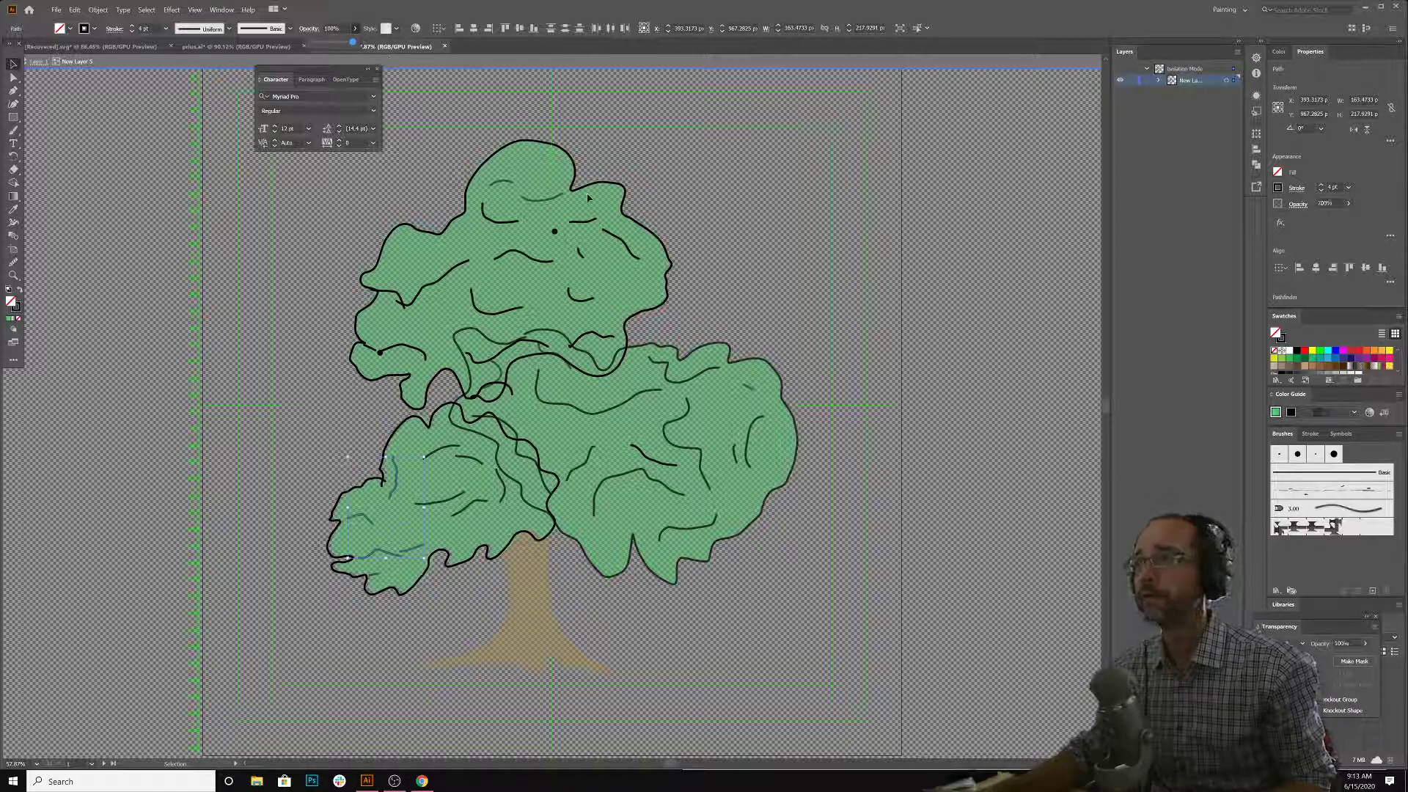
# - Set the opacity of the two short curved lines at the crown of the top foliage to 100%
pyautogui.click(546, 199)
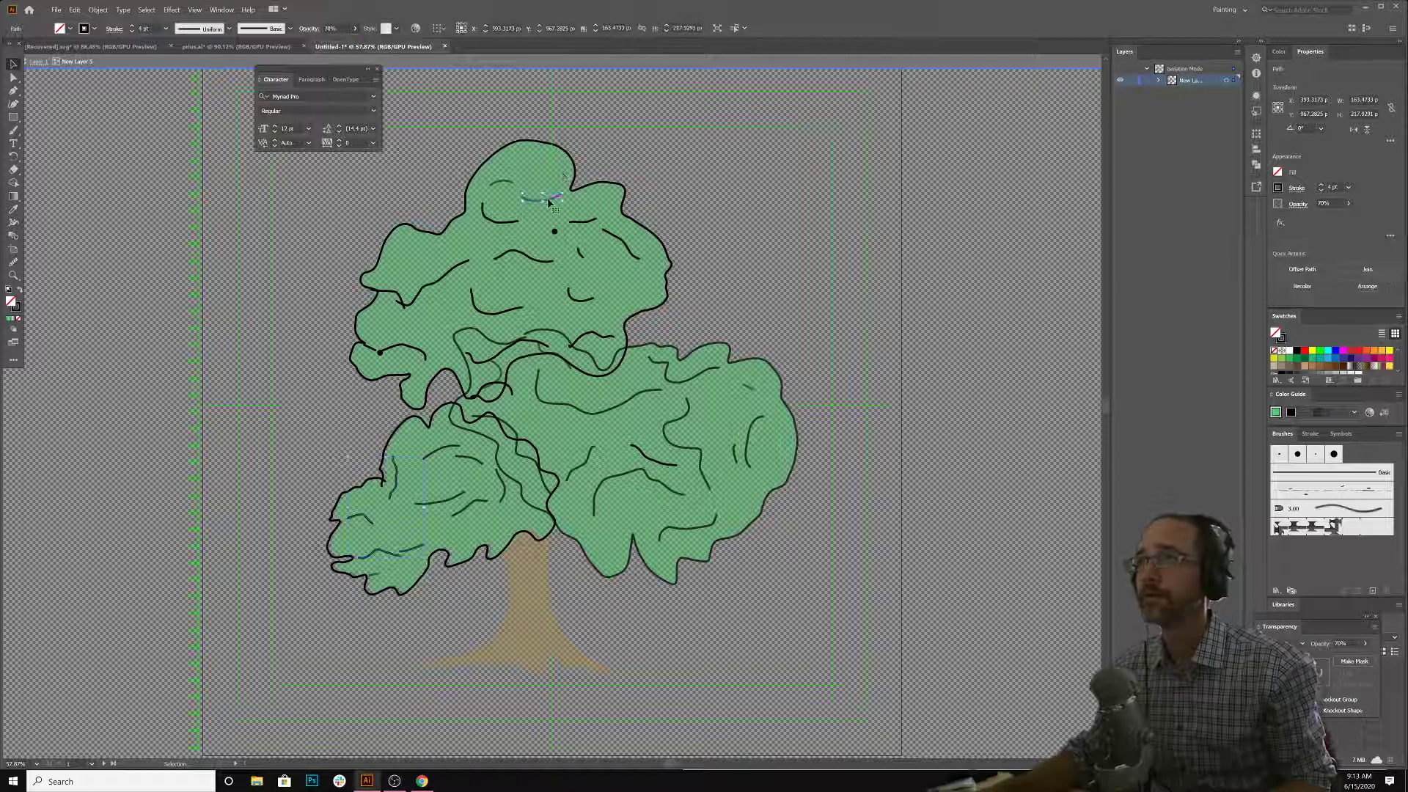
pyautogui.keyDown('shift'); pyautogui.click(509, 184); pyautogui.keyUp('shift')
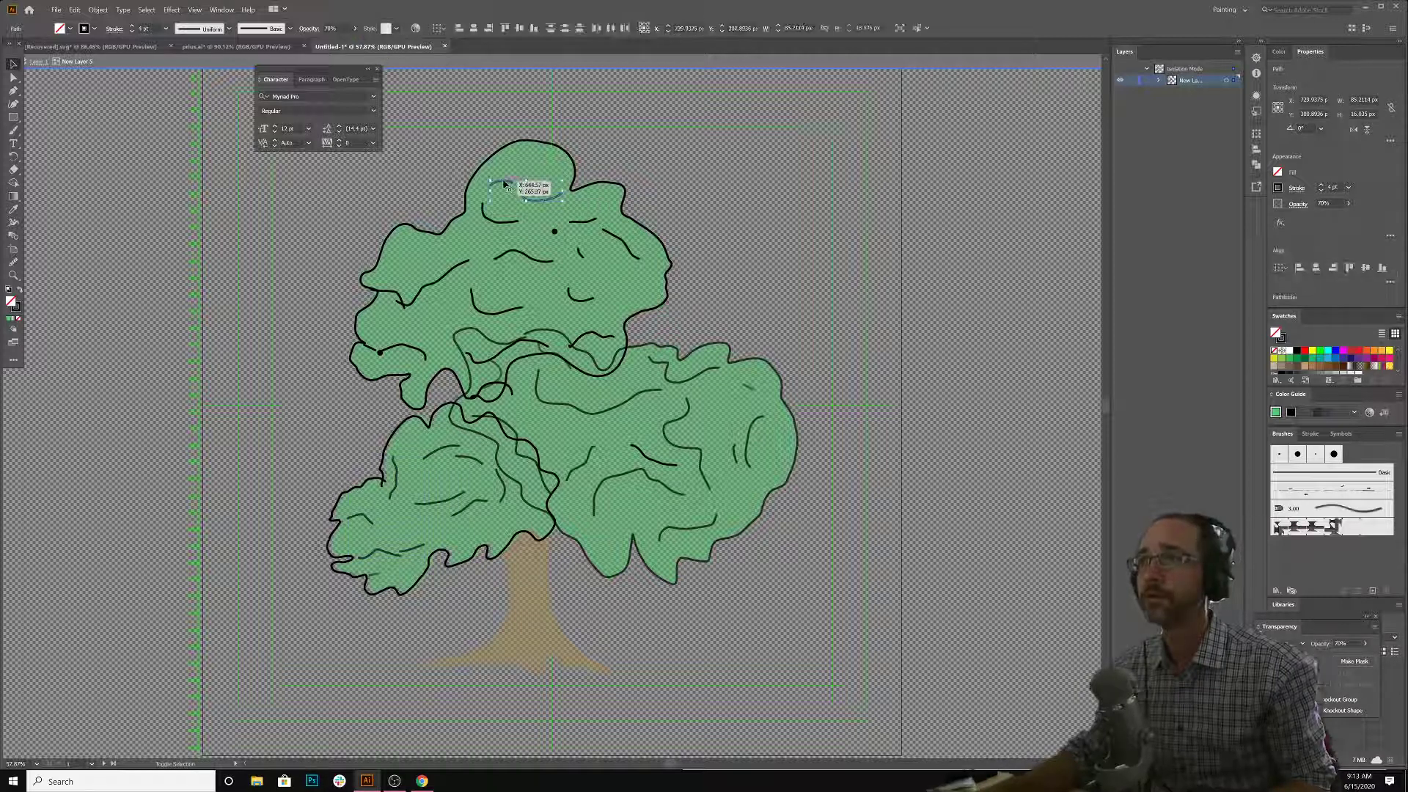
pyautogui.click(355, 28)
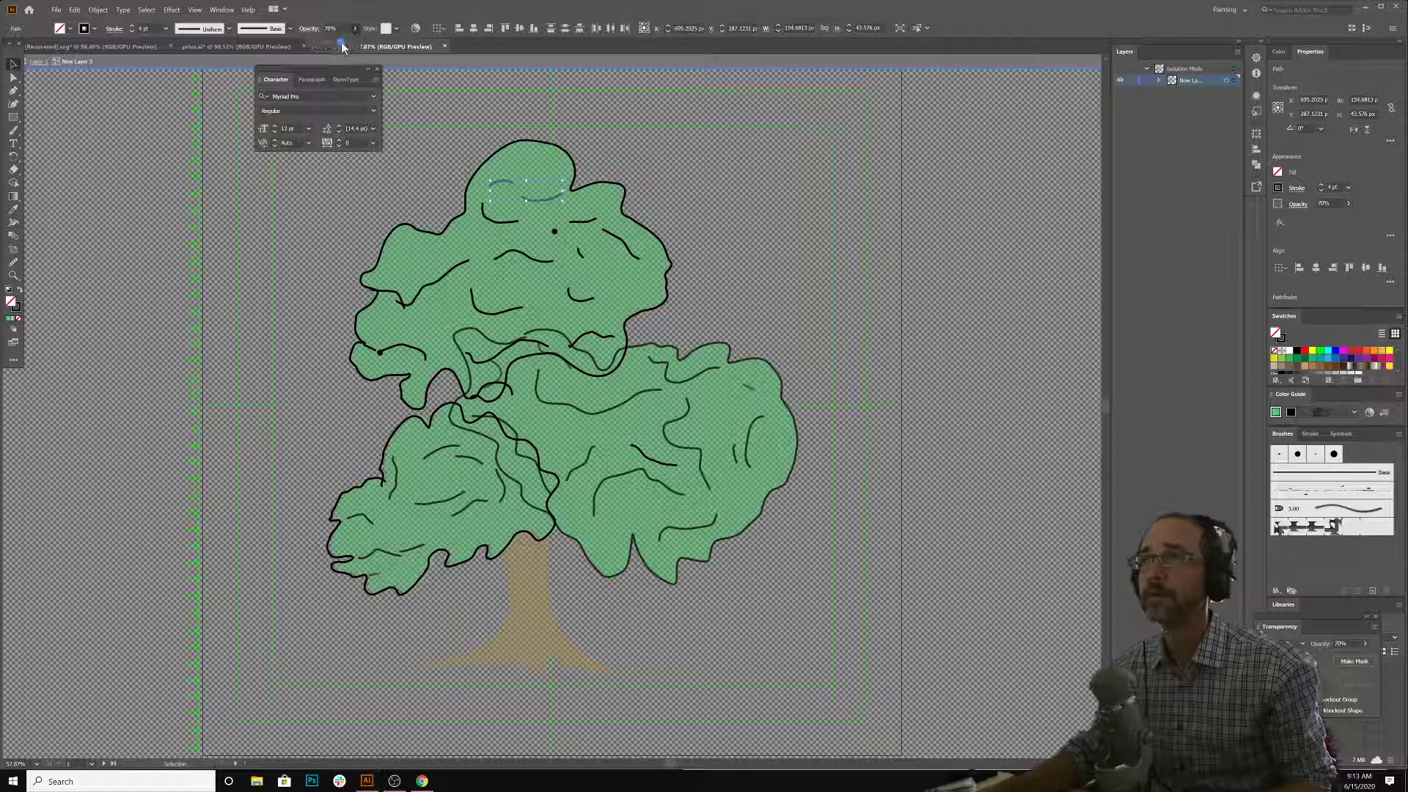
pyautogui.moveTo(342, 43); pyautogui.dragTo(363, 43)
pyautogui.click(895, 311)
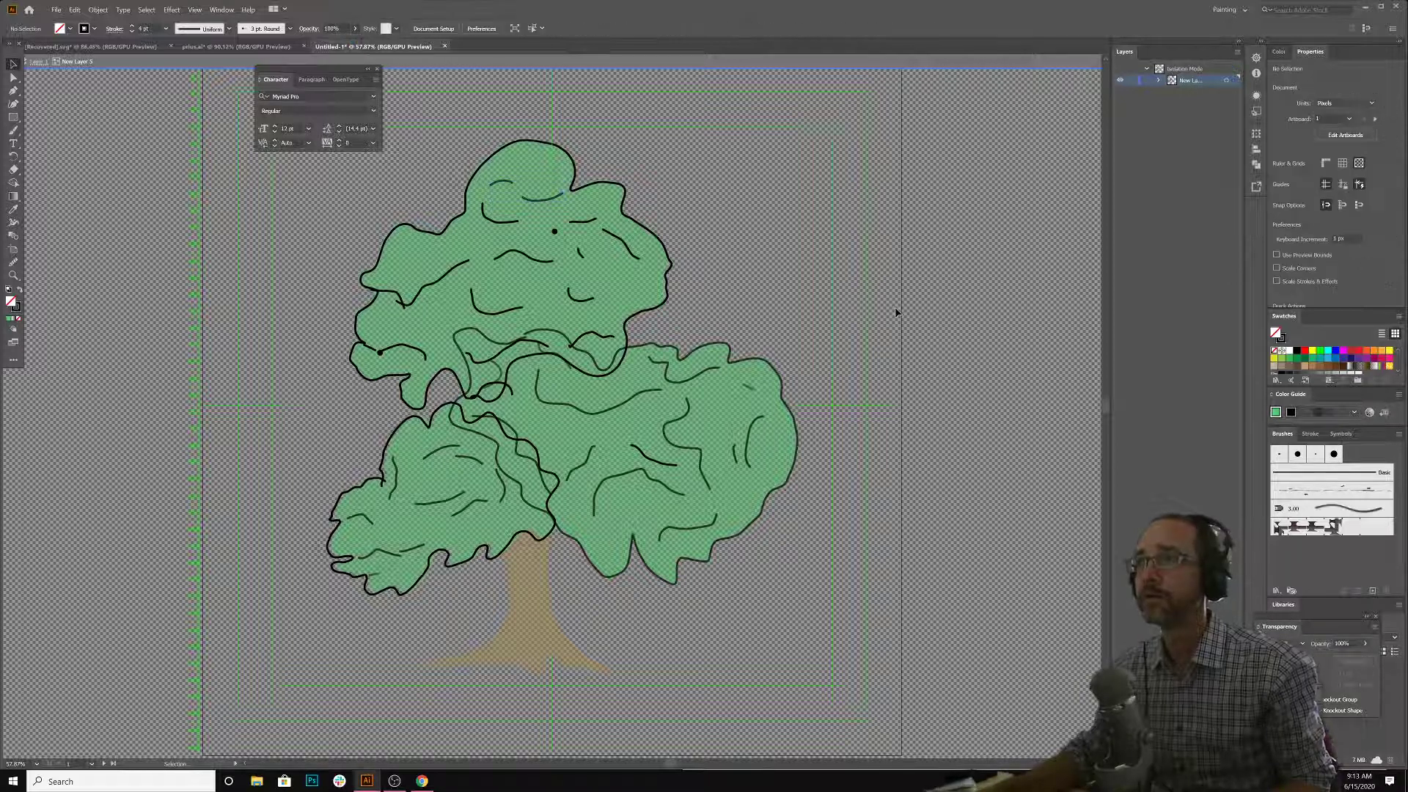
# - Delete the two stray black dots from the top foliage, expand the line-art group in the layer list and leave isolation mode
pyautogui.click(554, 231)
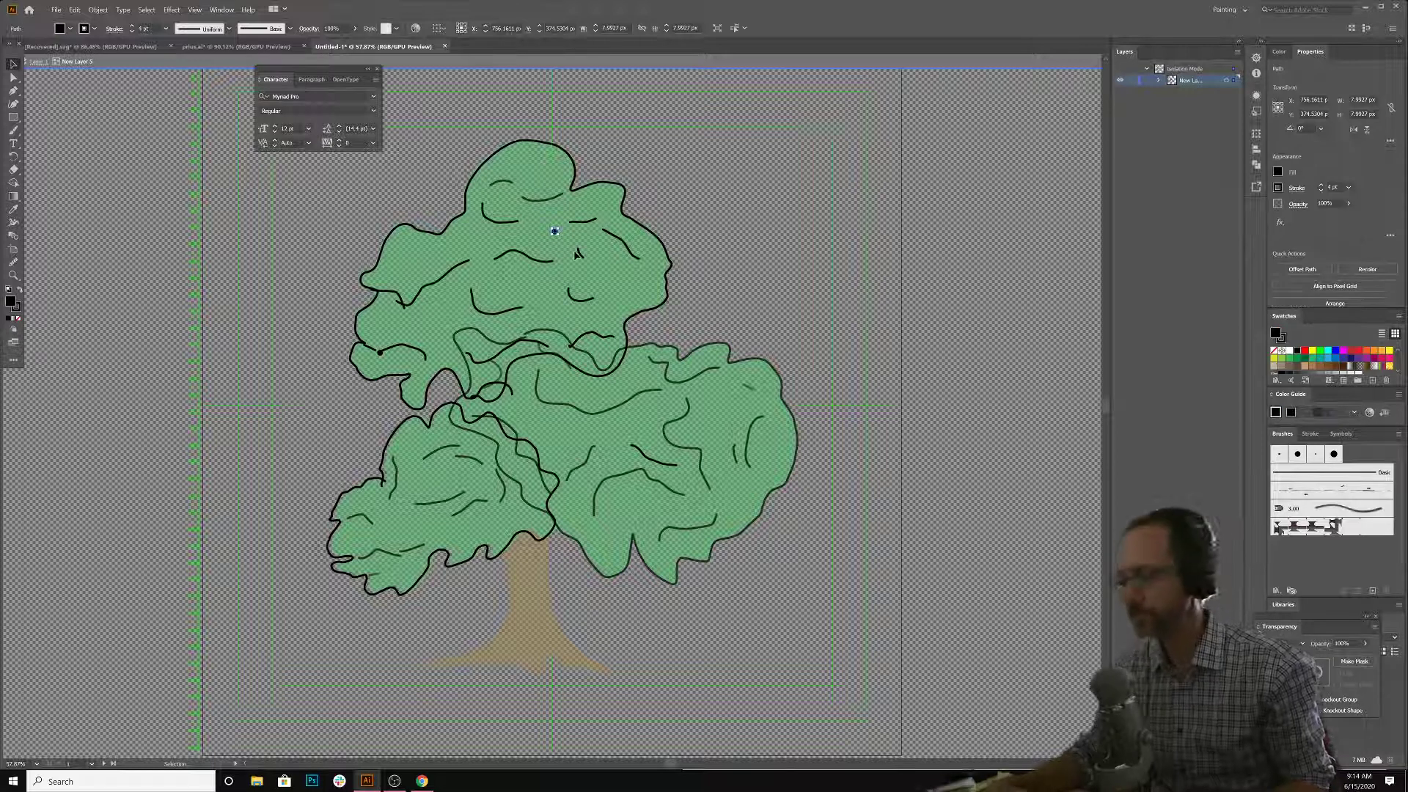
pyautogui.press('Delete')
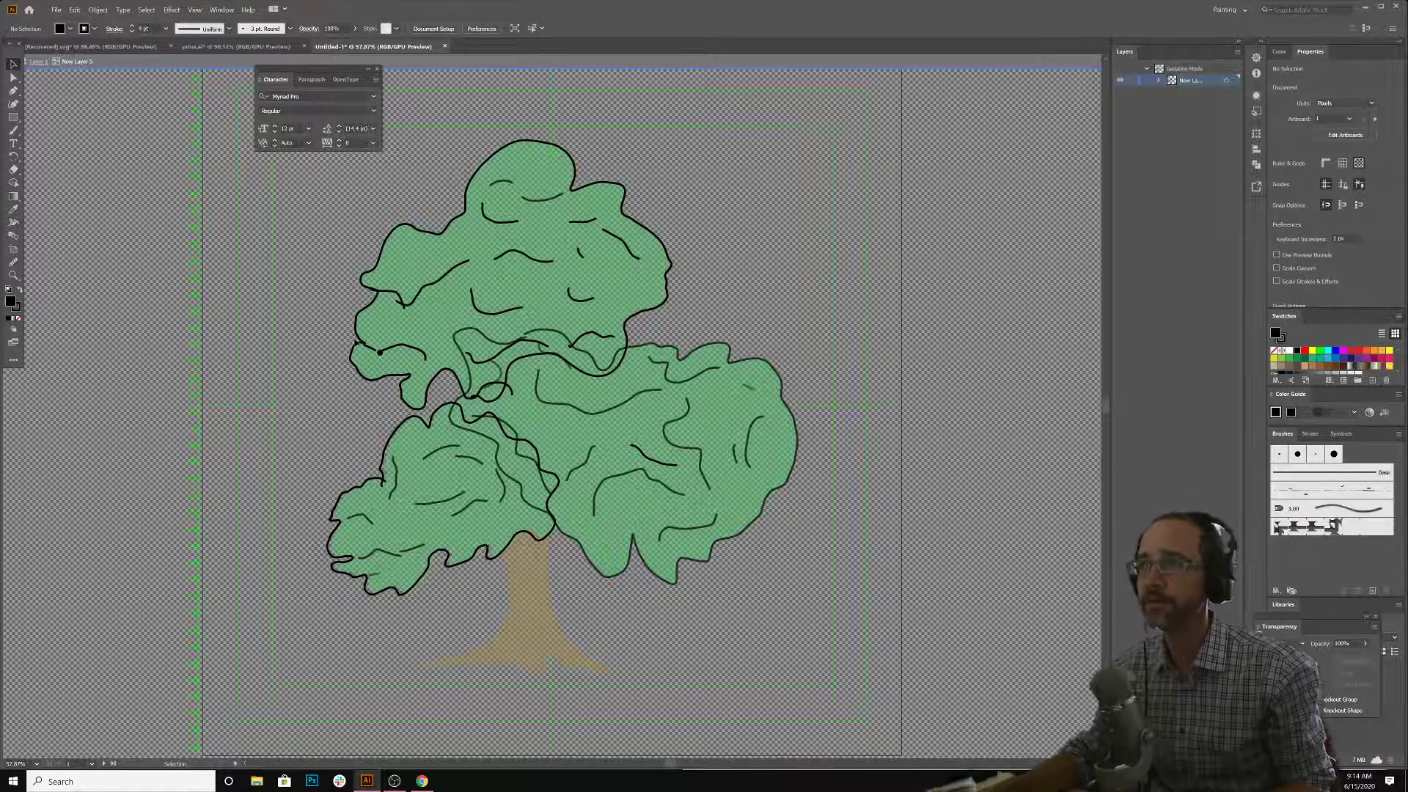
pyautogui.click(380, 353)
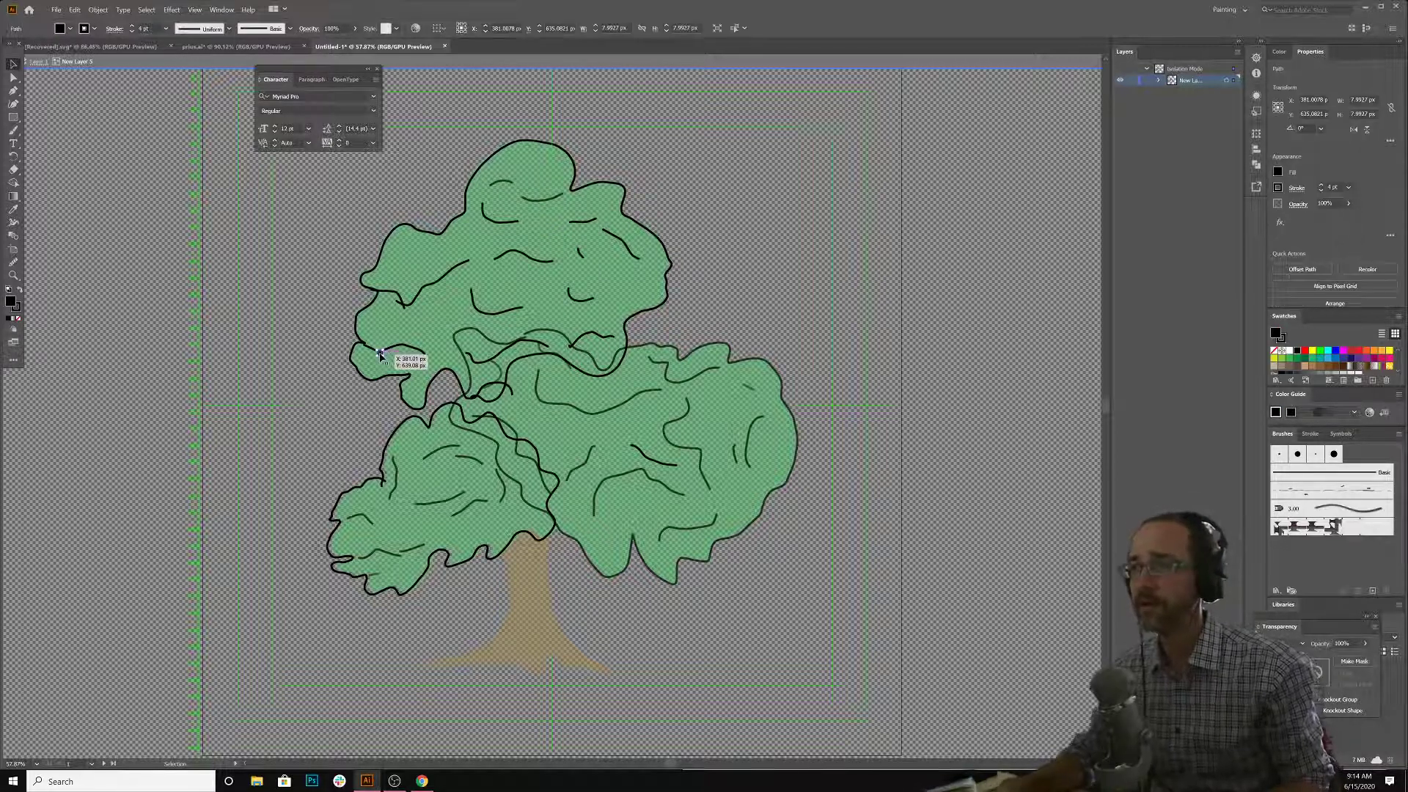
pyautogui.press('Delete')
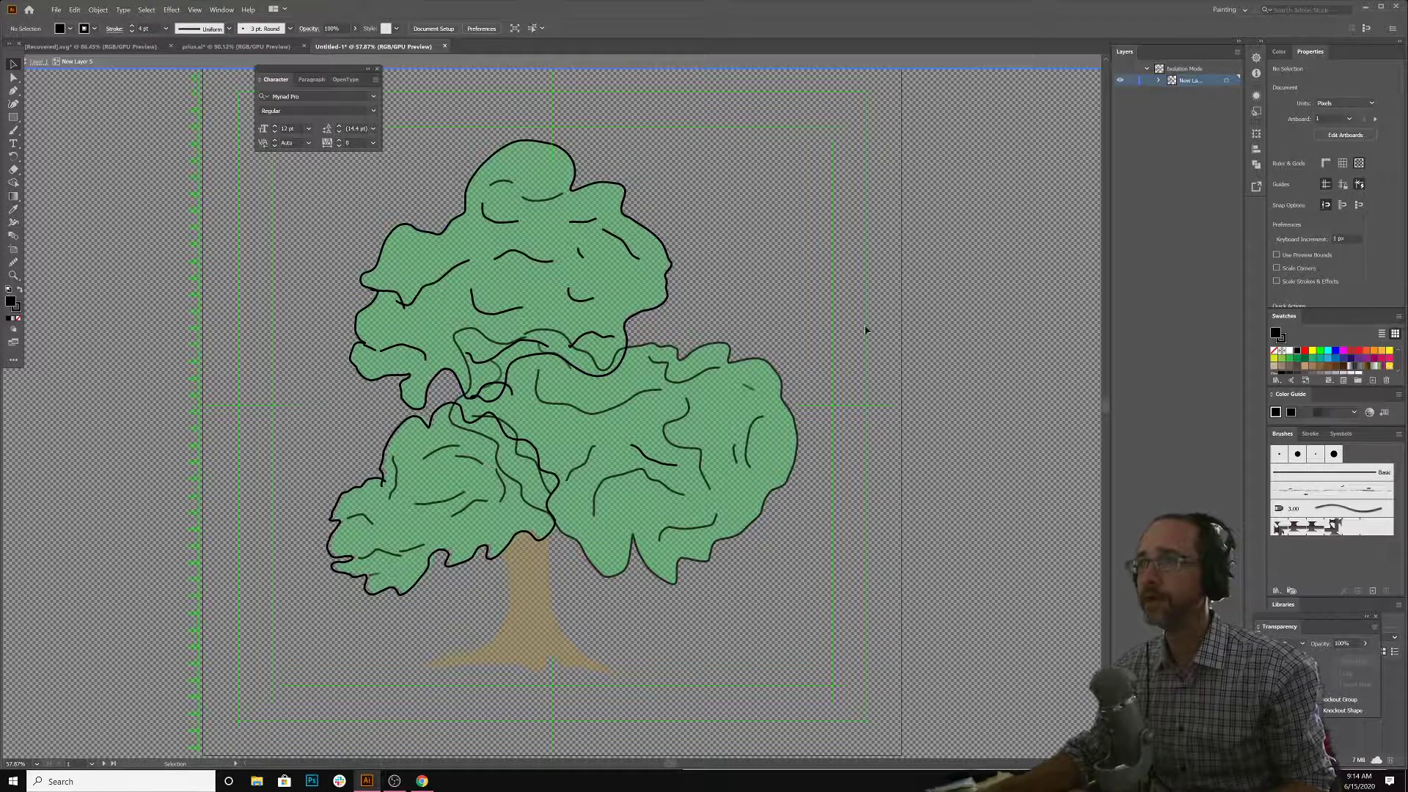
pyautogui.click(1160, 79)
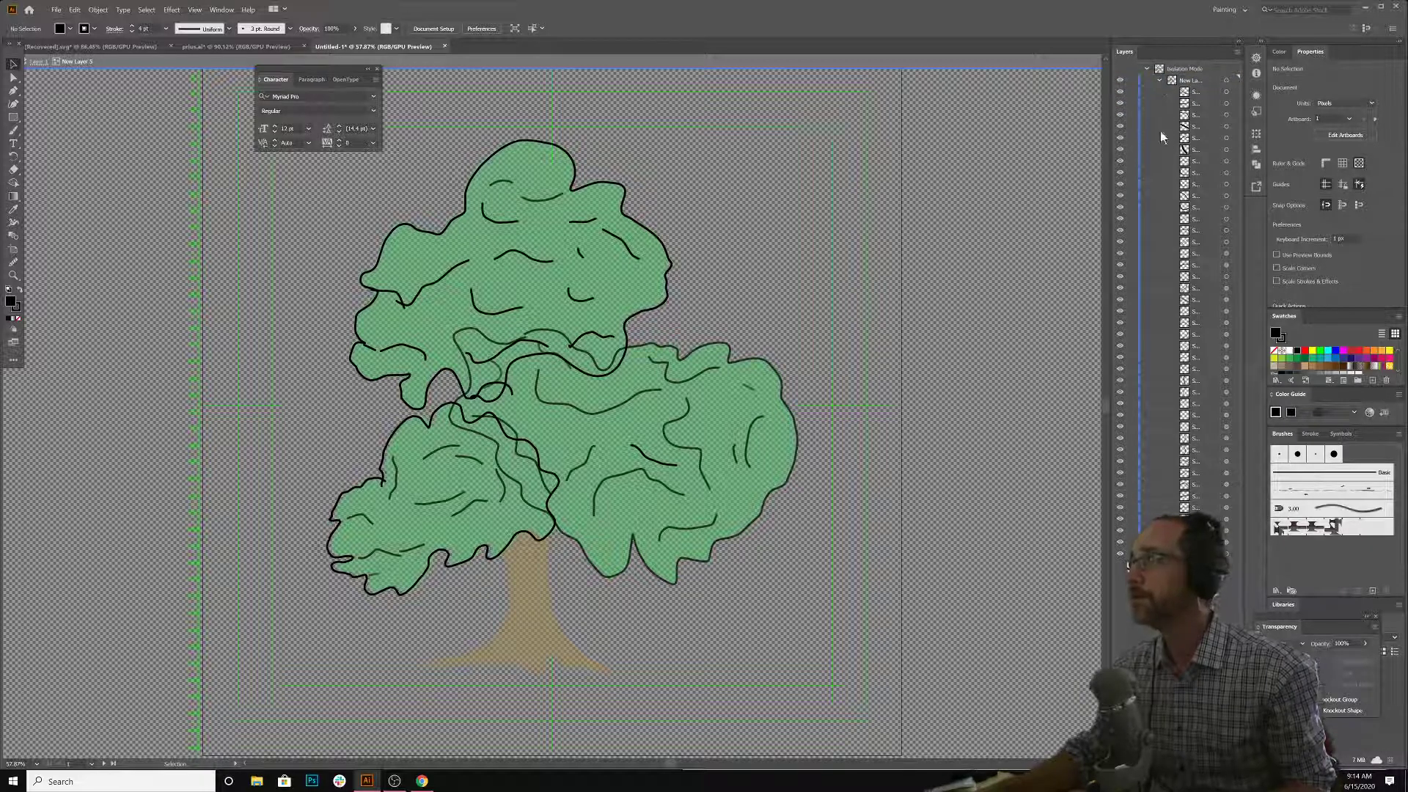
pyautogui.click(31, 65)
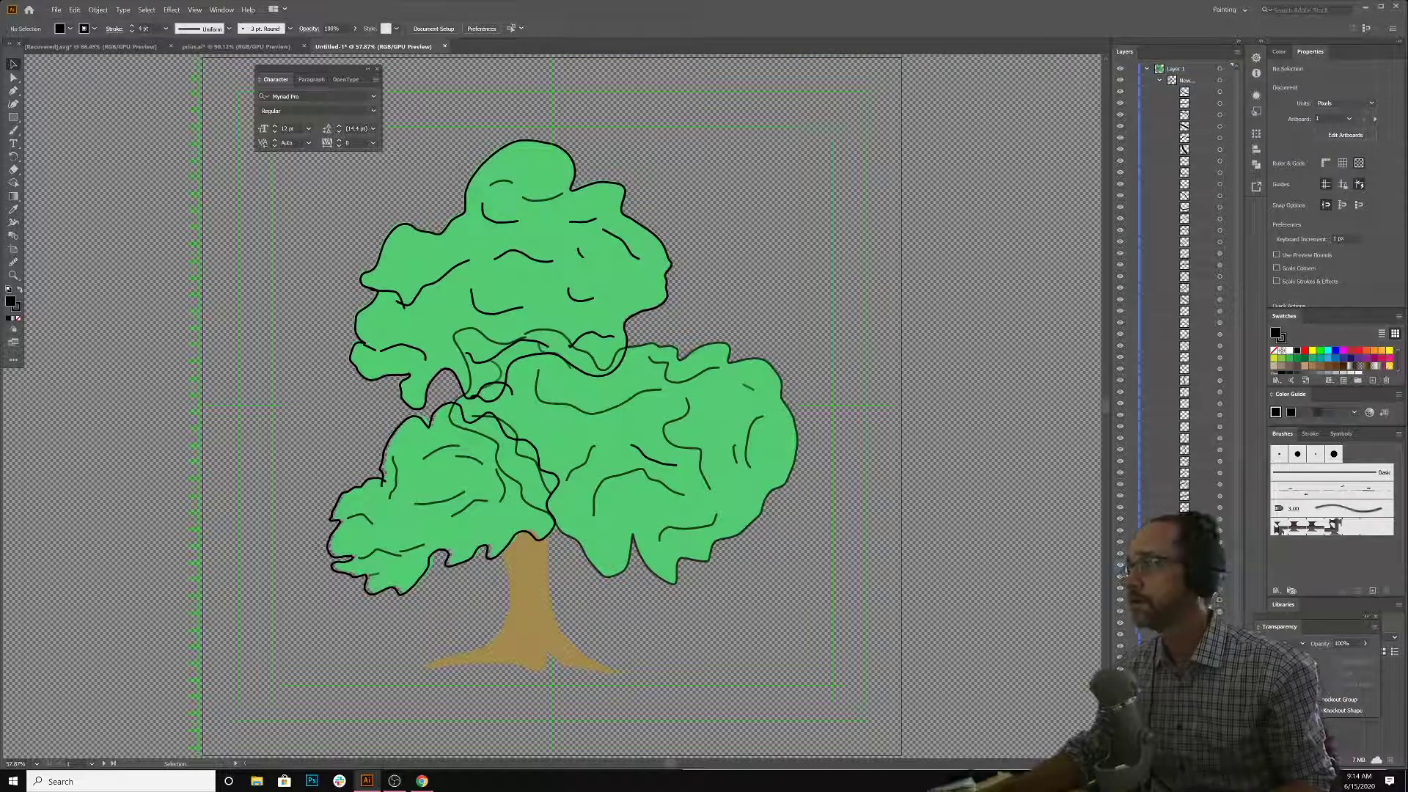
# - Move the three green foliage shapes to the top of Layer 1, collapse the line-art group and place it above them
pyautogui.moveTo(1192, 579); pyautogui.dragTo(1191, 76)
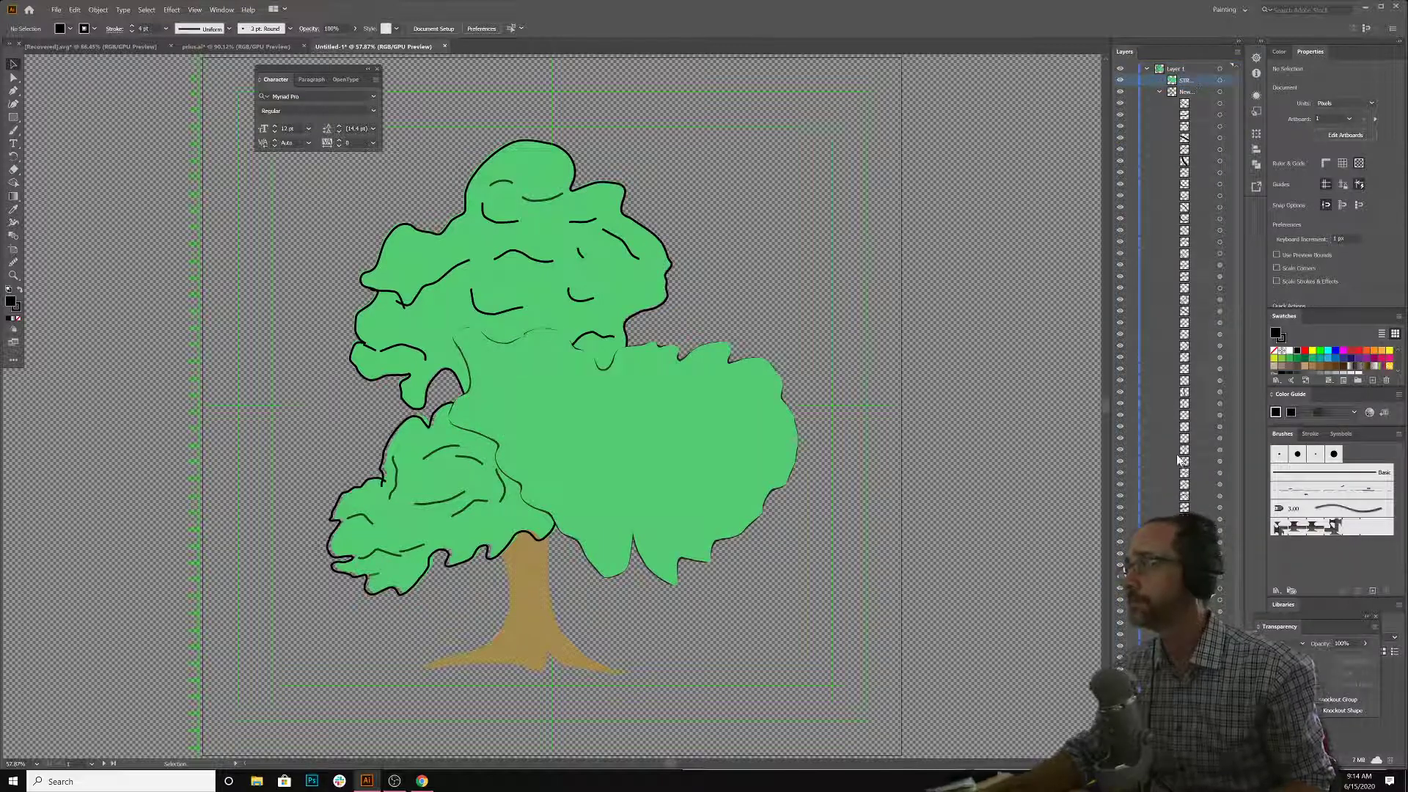
pyautogui.click(1160, 600)
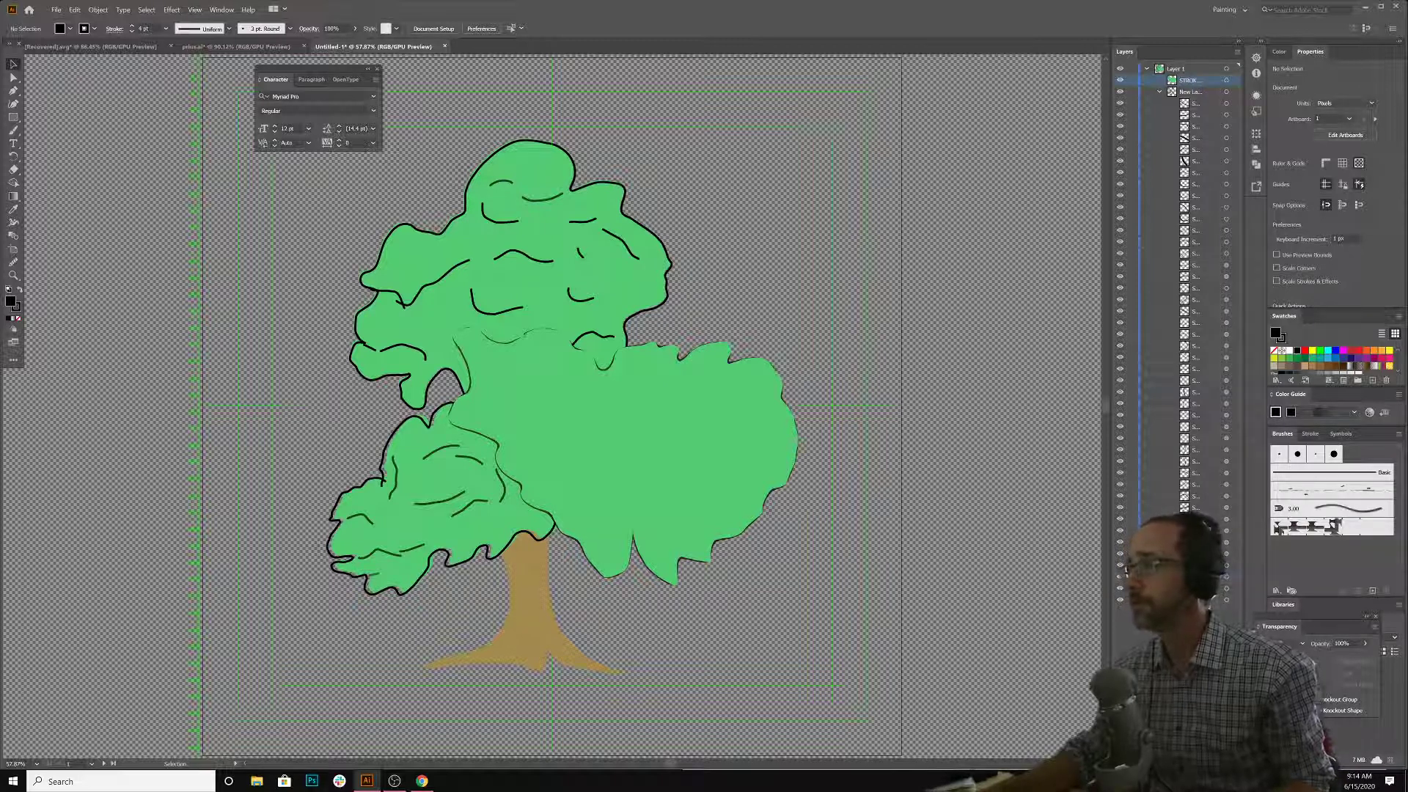
pyautogui.click(1199, 577)
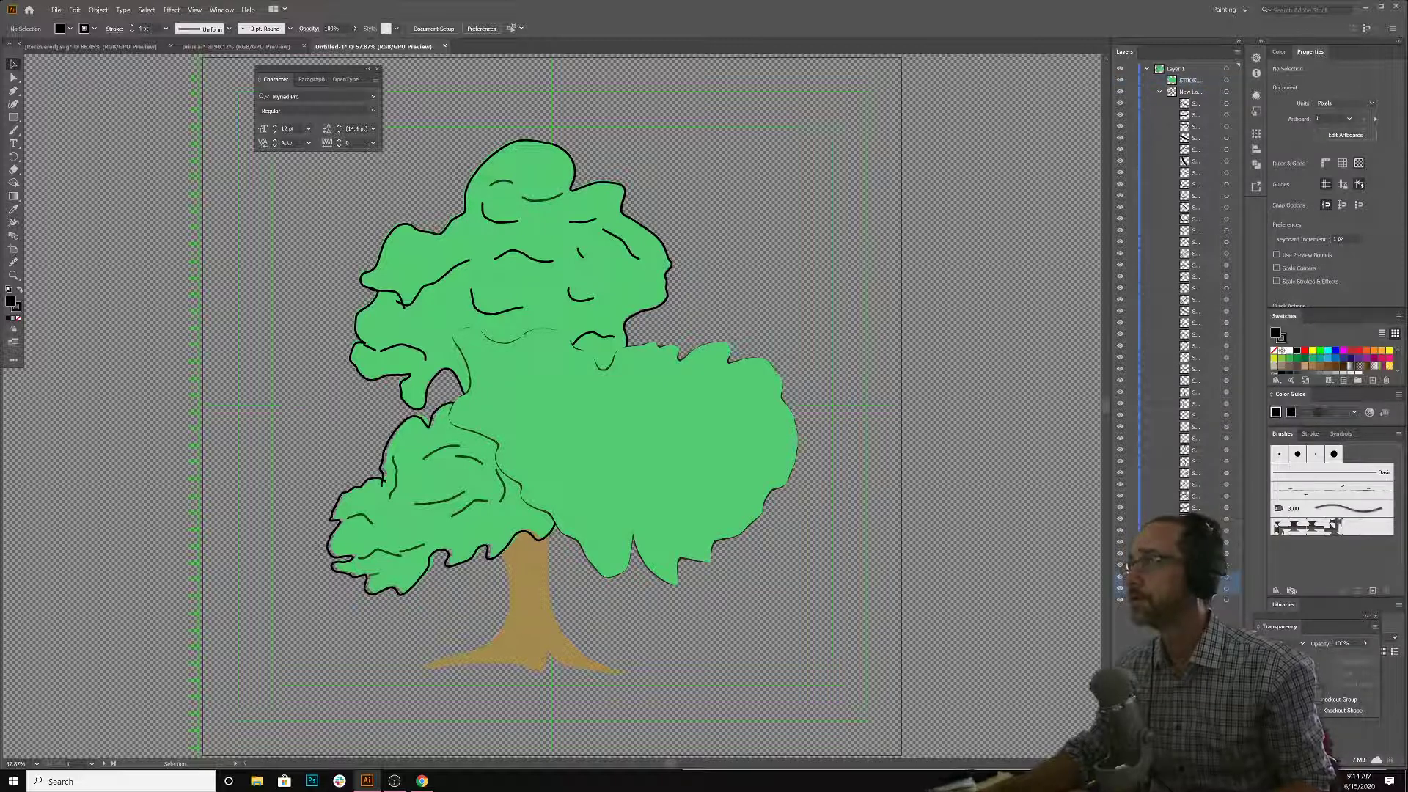
pyautogui.click(1180, 90)
pyautogui.moveTo(1180, 90); pyautogui.dragTo(1184, 75)
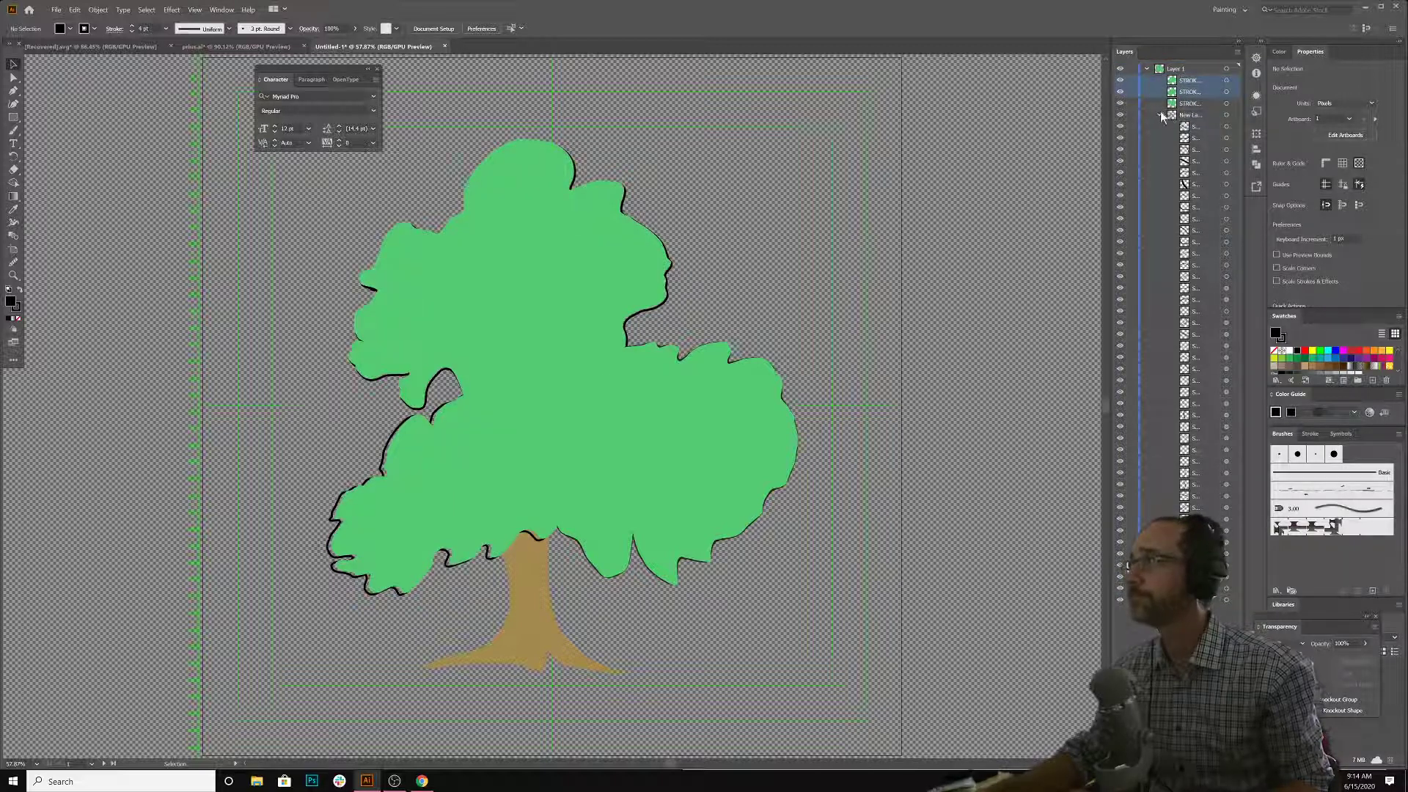
pyautogui.click(1160, 114)
pyautogui.moveTo(1185, 115); pyautogui.dragTo(1186, 75)
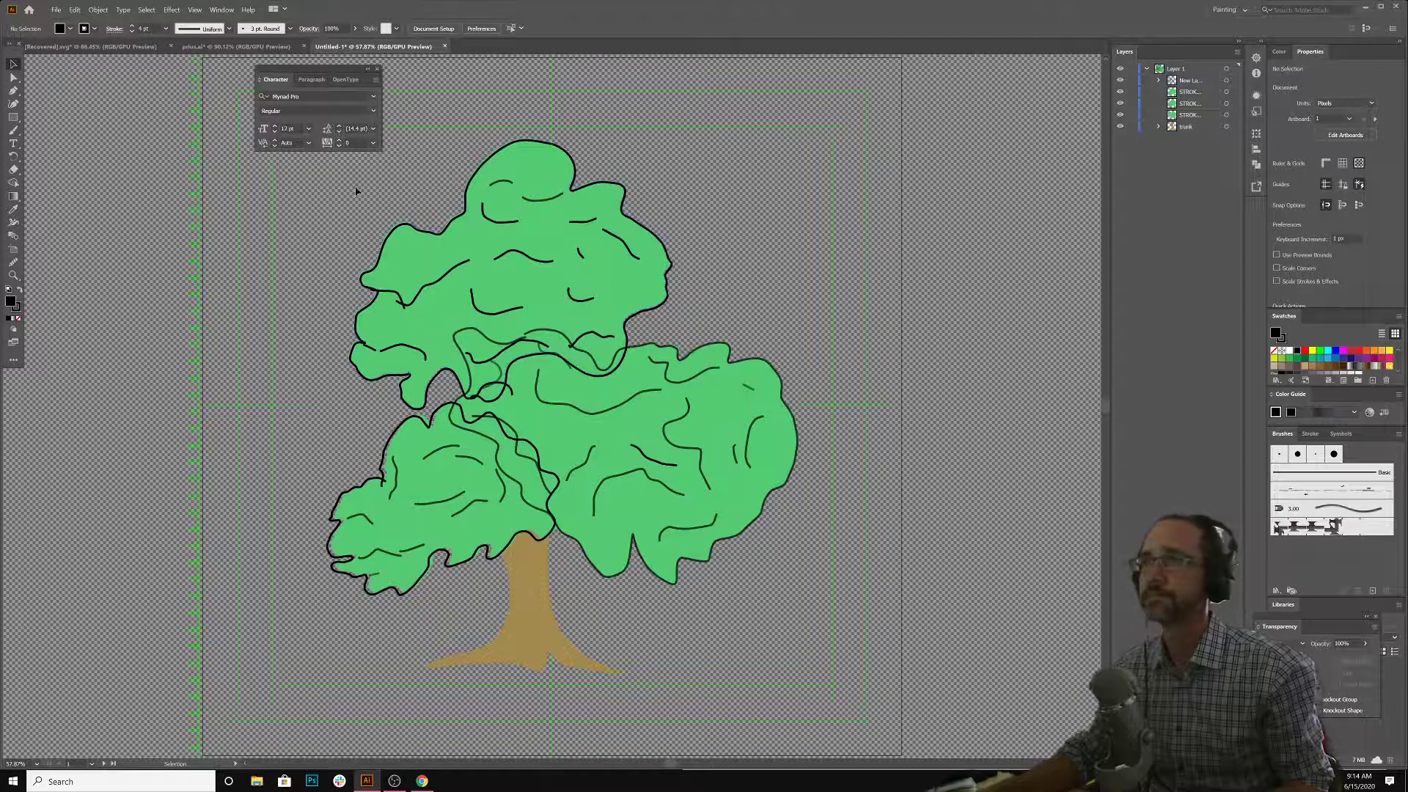
# - Move all the strokes out of the line-art group so they sit individually in Layer 1 above the green shapes
pyautogui.hotkey('ctrl', 'a')
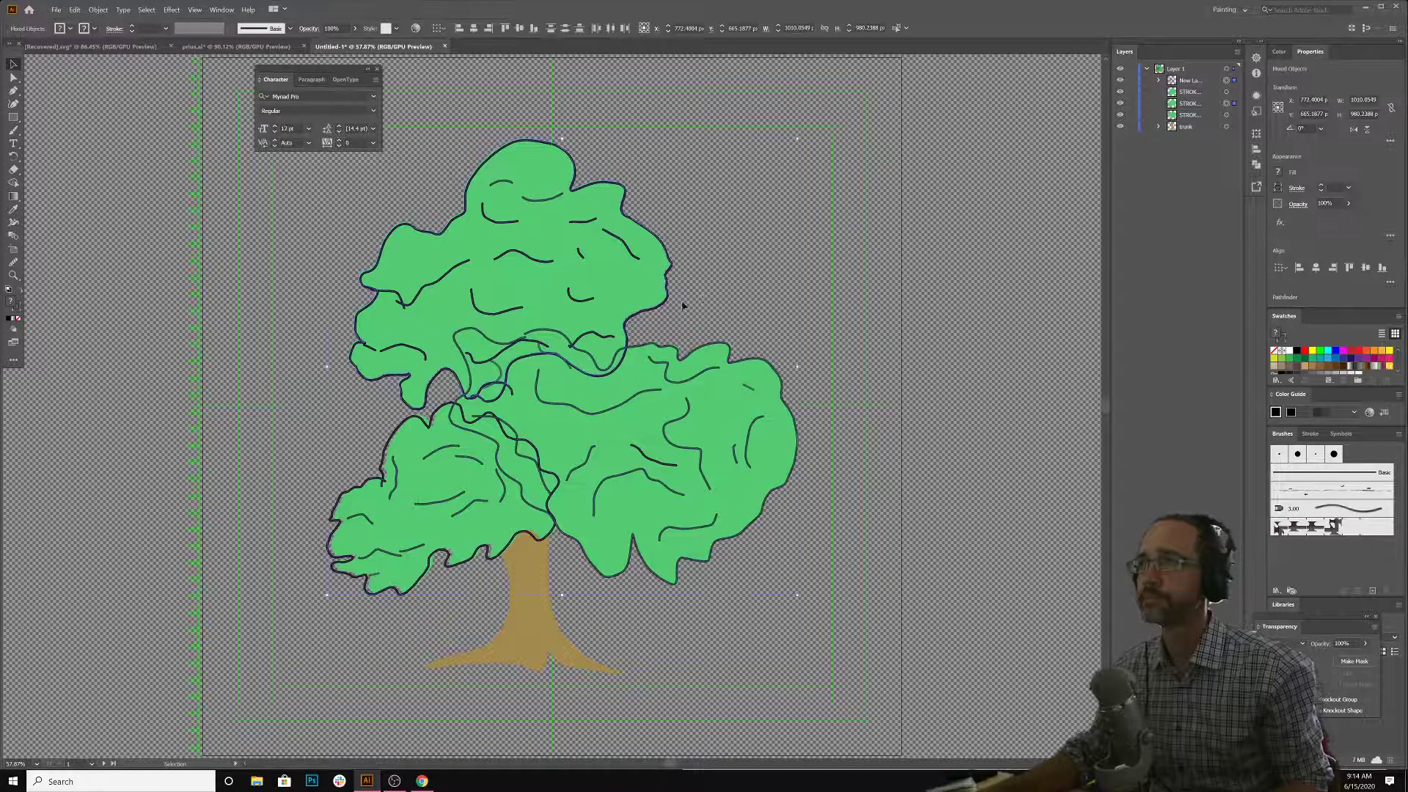
pyautogui.scroll(2, 462, 334)
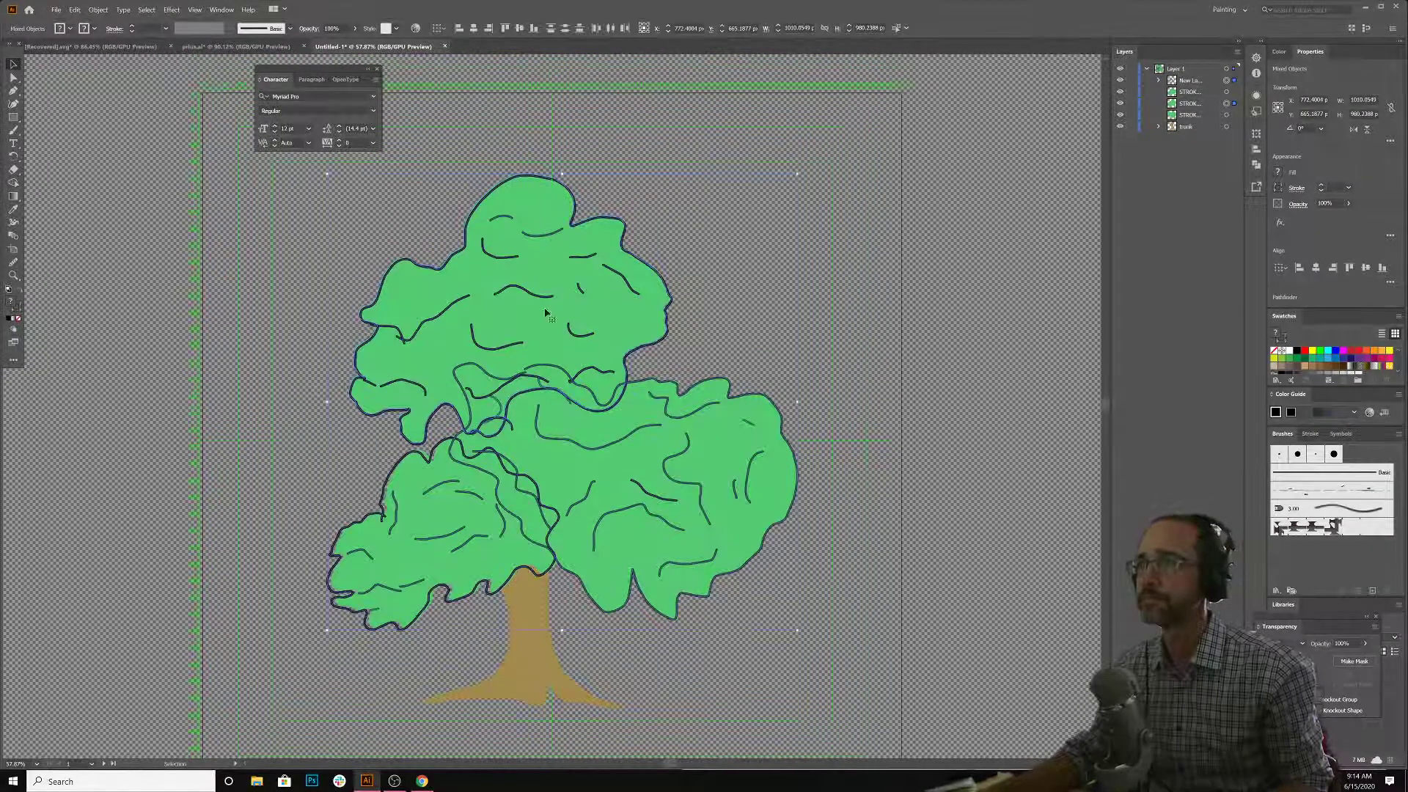
pyautogui.click(1159, 80)
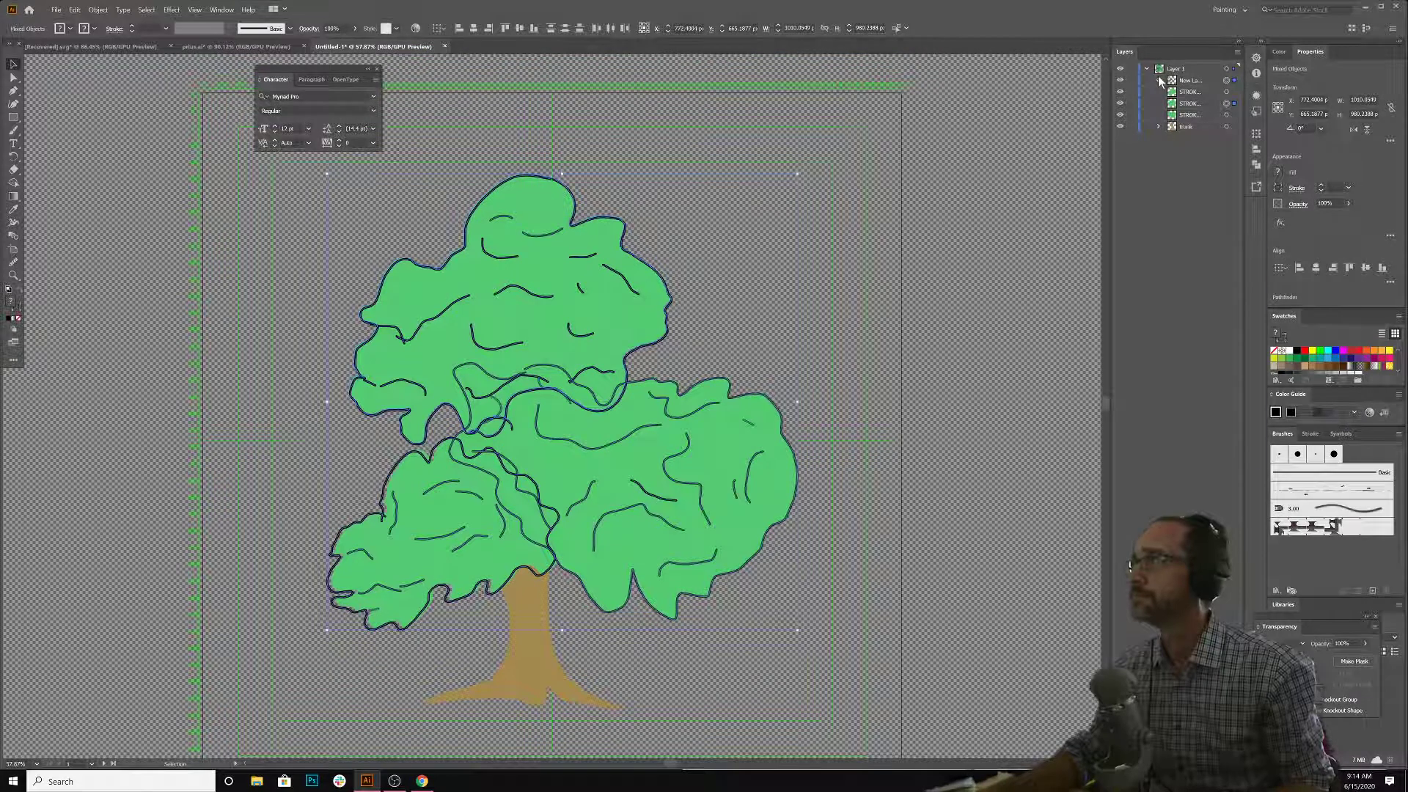
pyautogui.click(1206, 91)
pyautogui.keyDown('shift'); pyautogui.click(1199, 554); pyautogui.keyUp('shift')
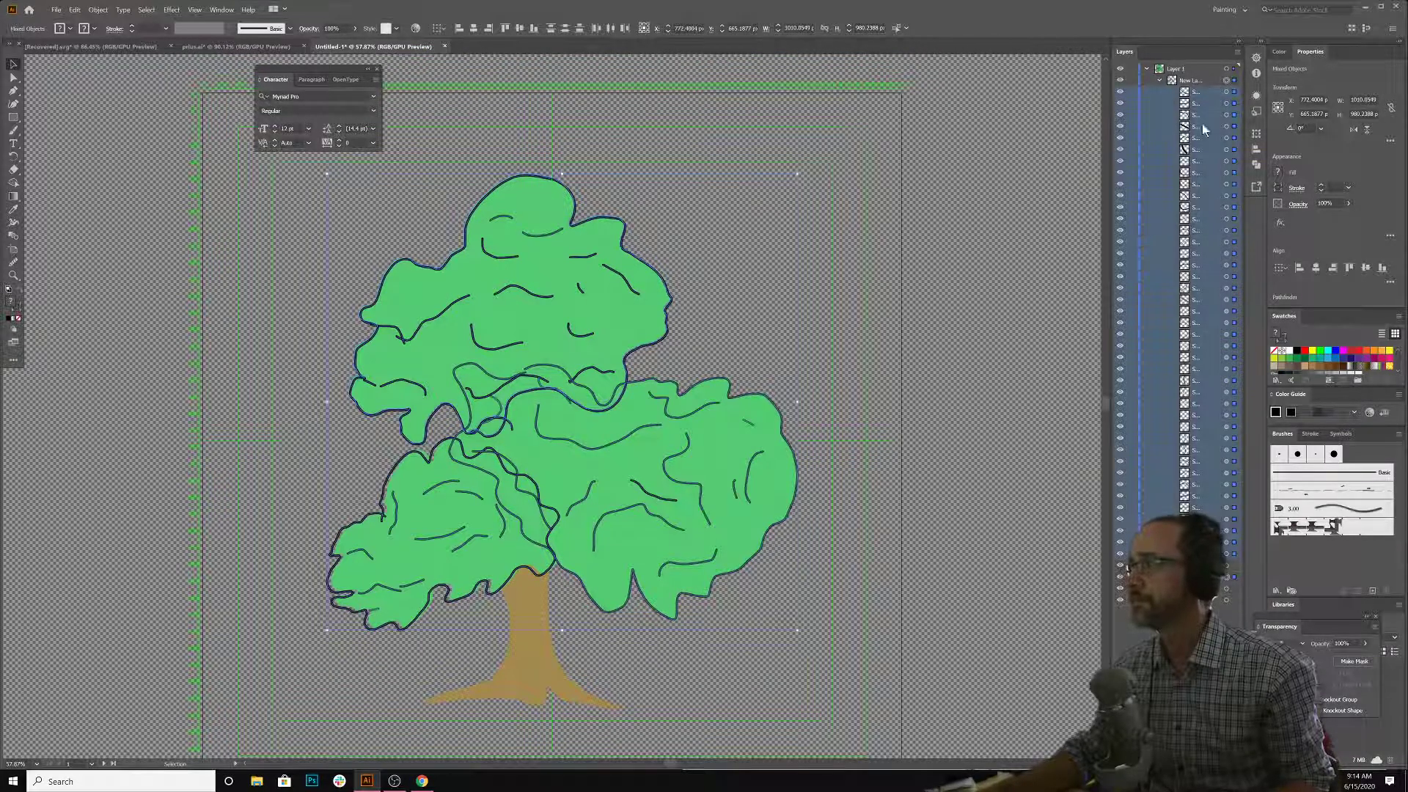
pyautogui.moveTo(1193, 93); pyautogui.dragTo(1190, 72)
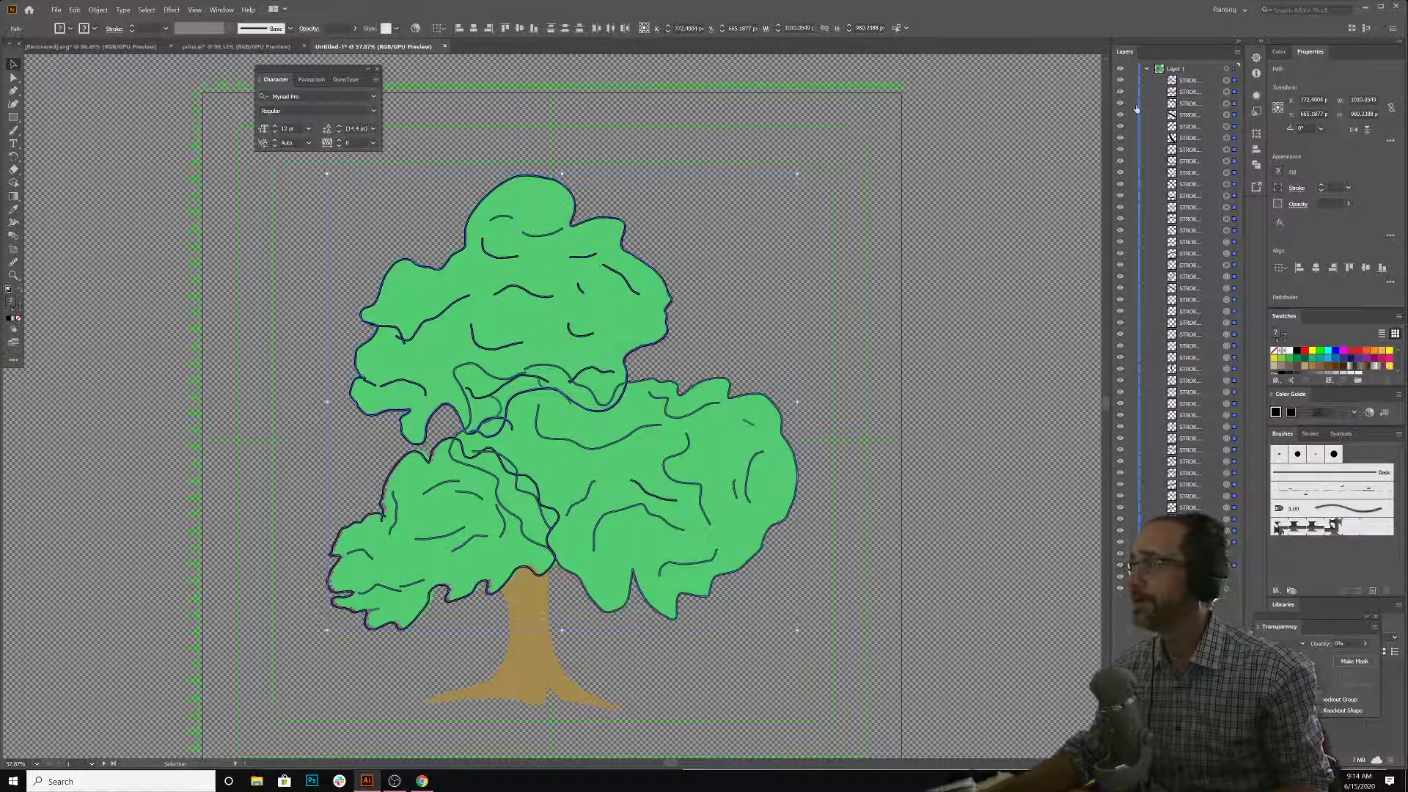
pyautogui.click(169, 232)
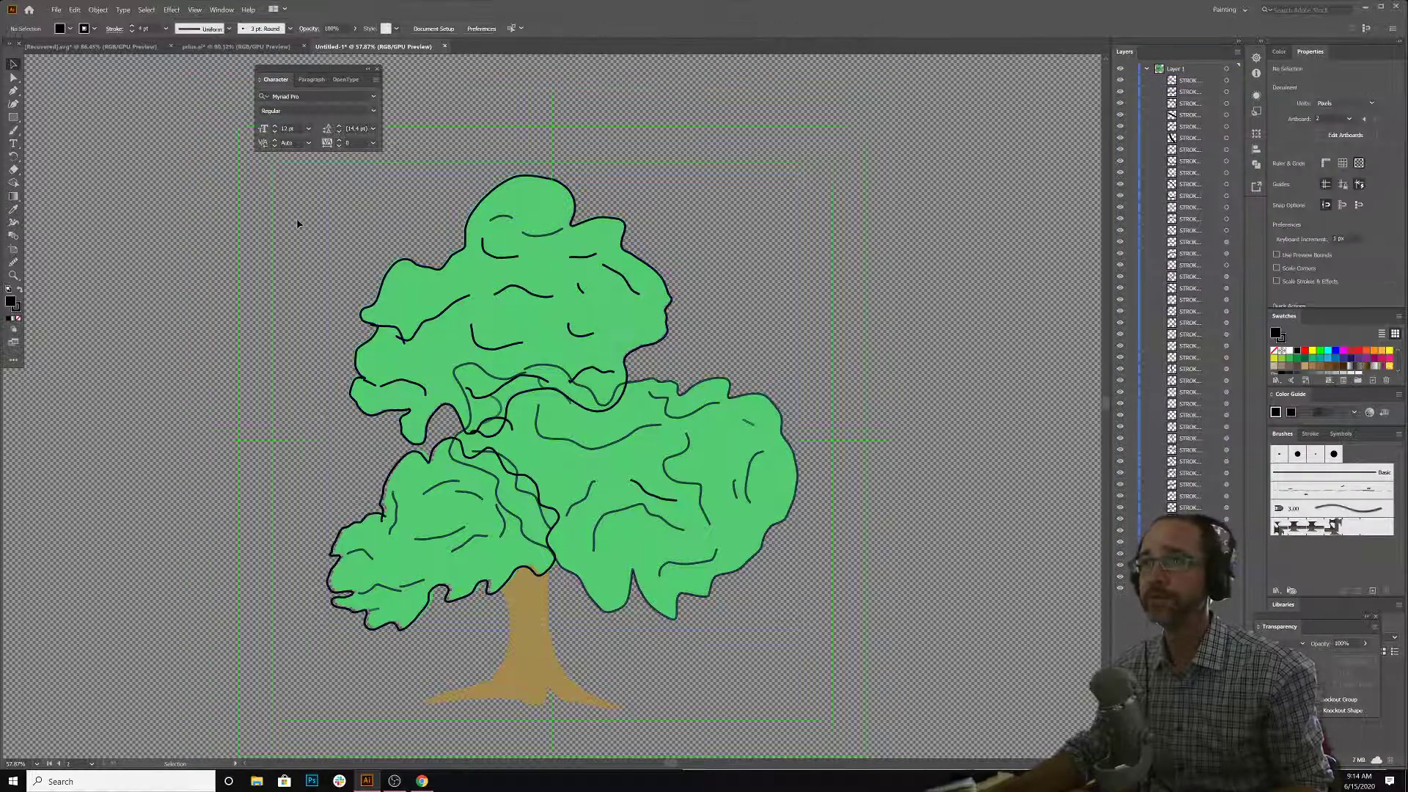
pyautogui.click(561, 350)
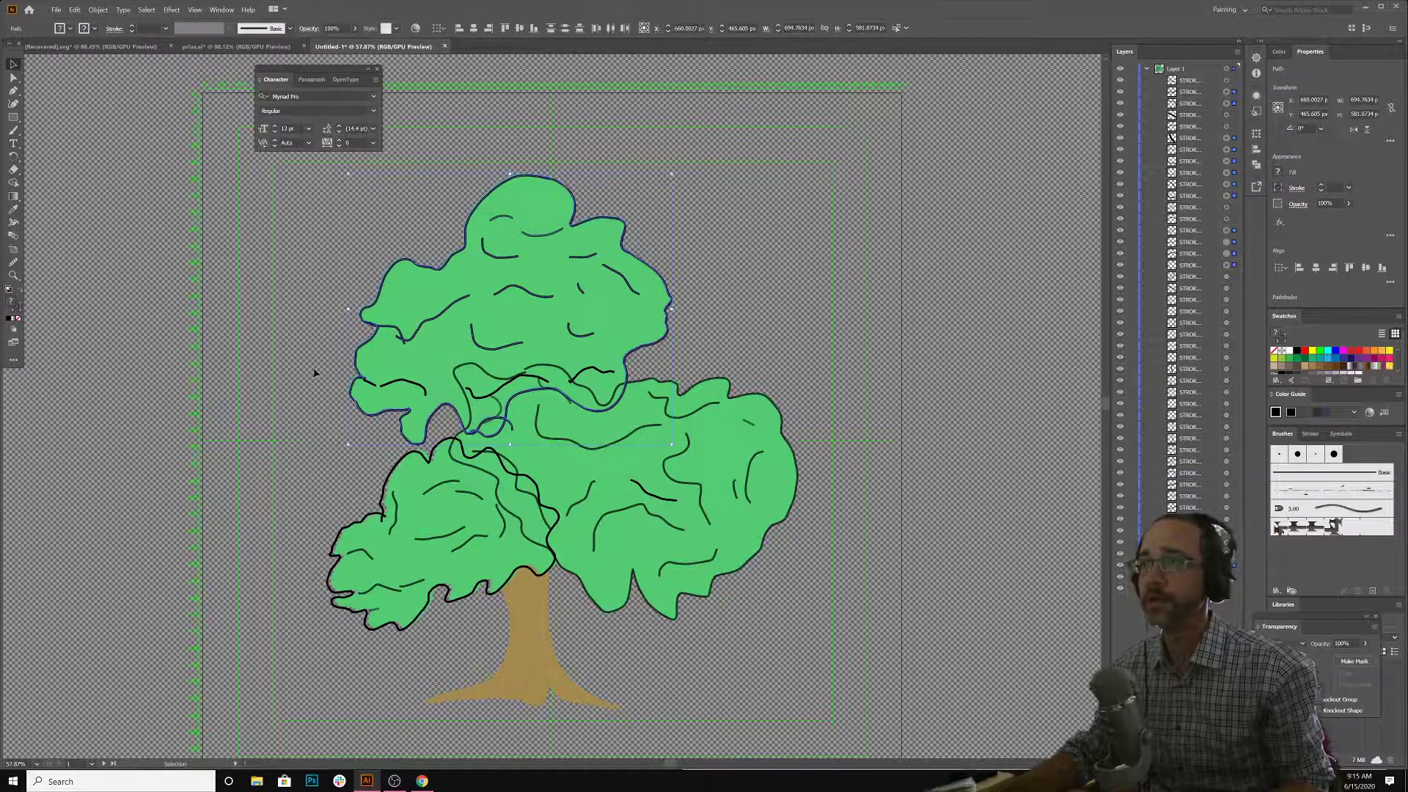
pyautogui.click(420, 395)
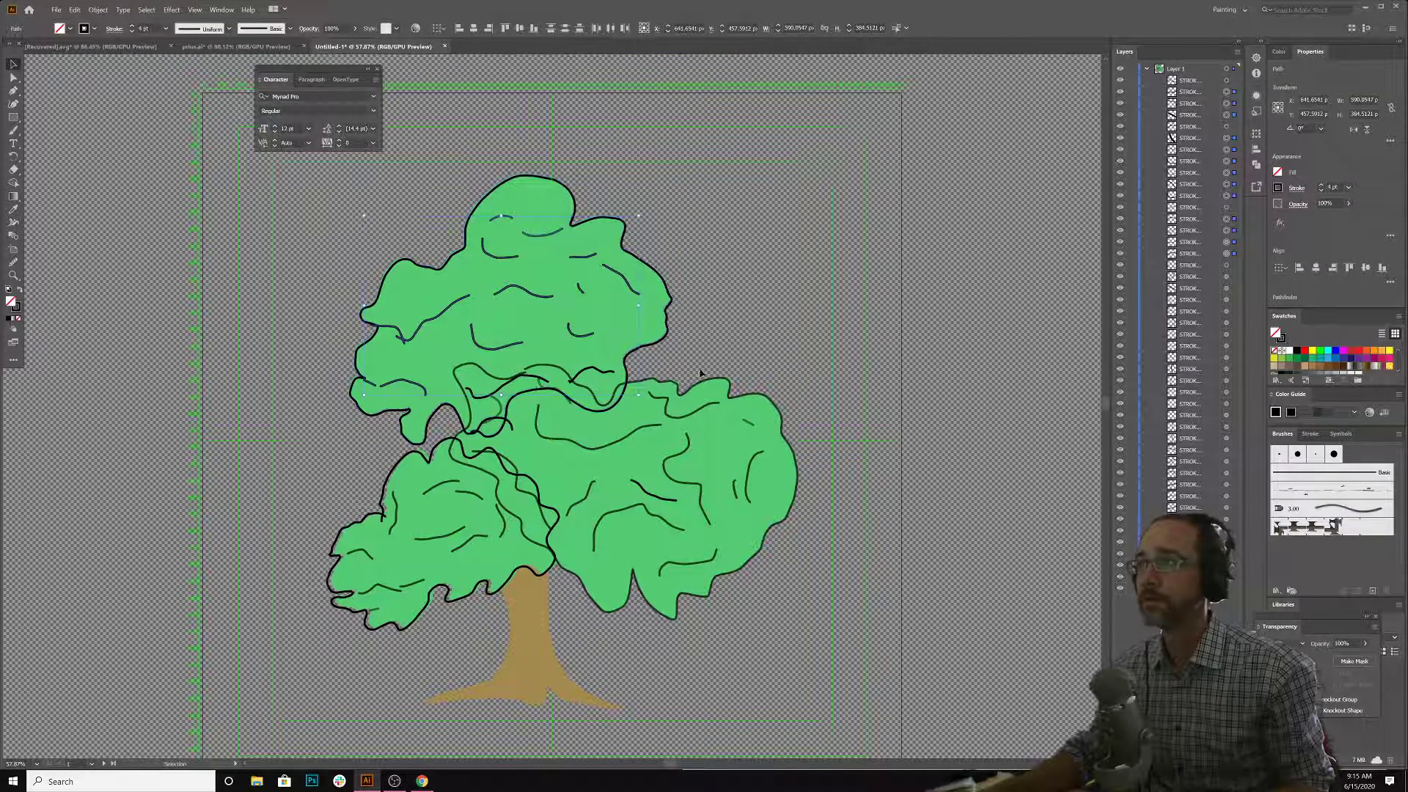
pyautogui.hotkey('ctrl', 'a')
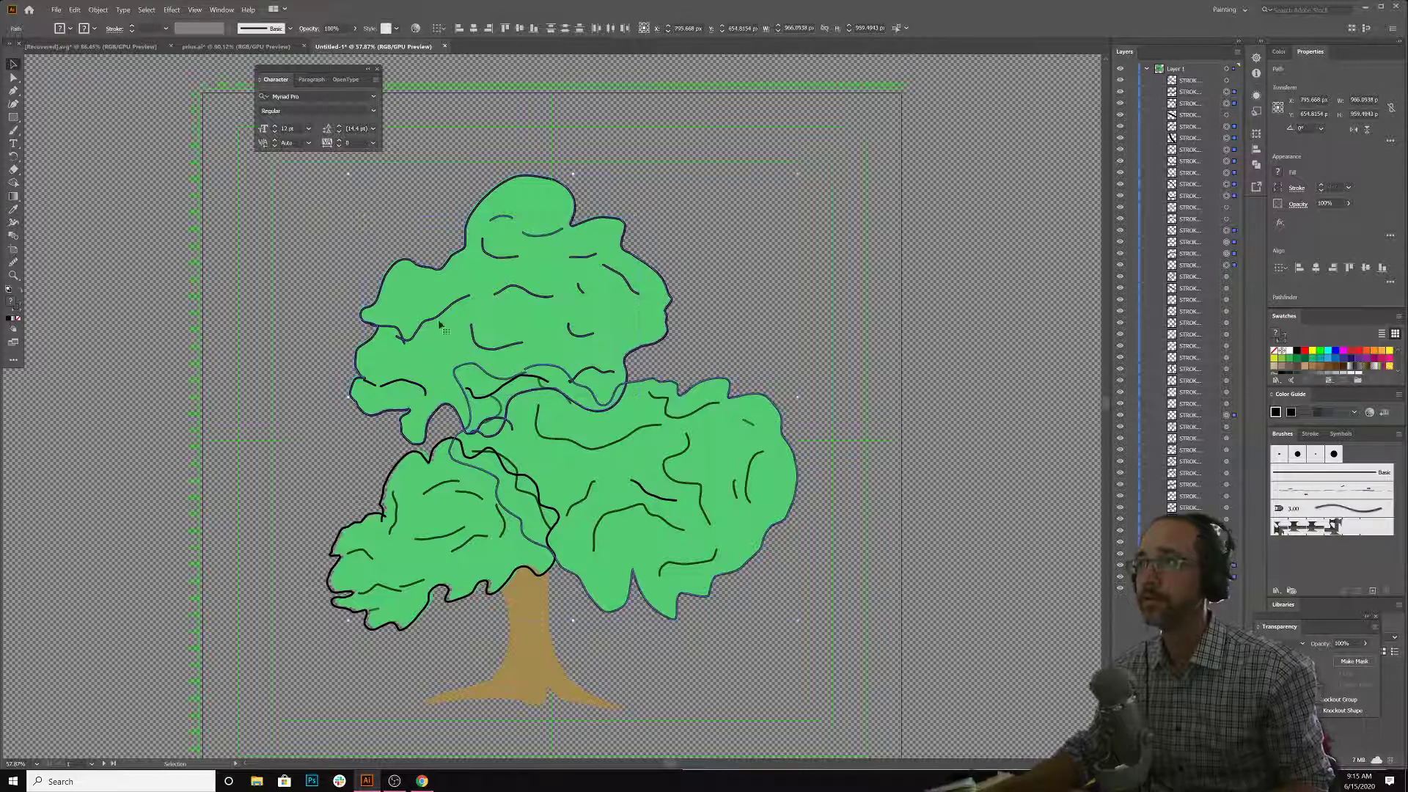
pyautogui.scroll(2, 414, 427)
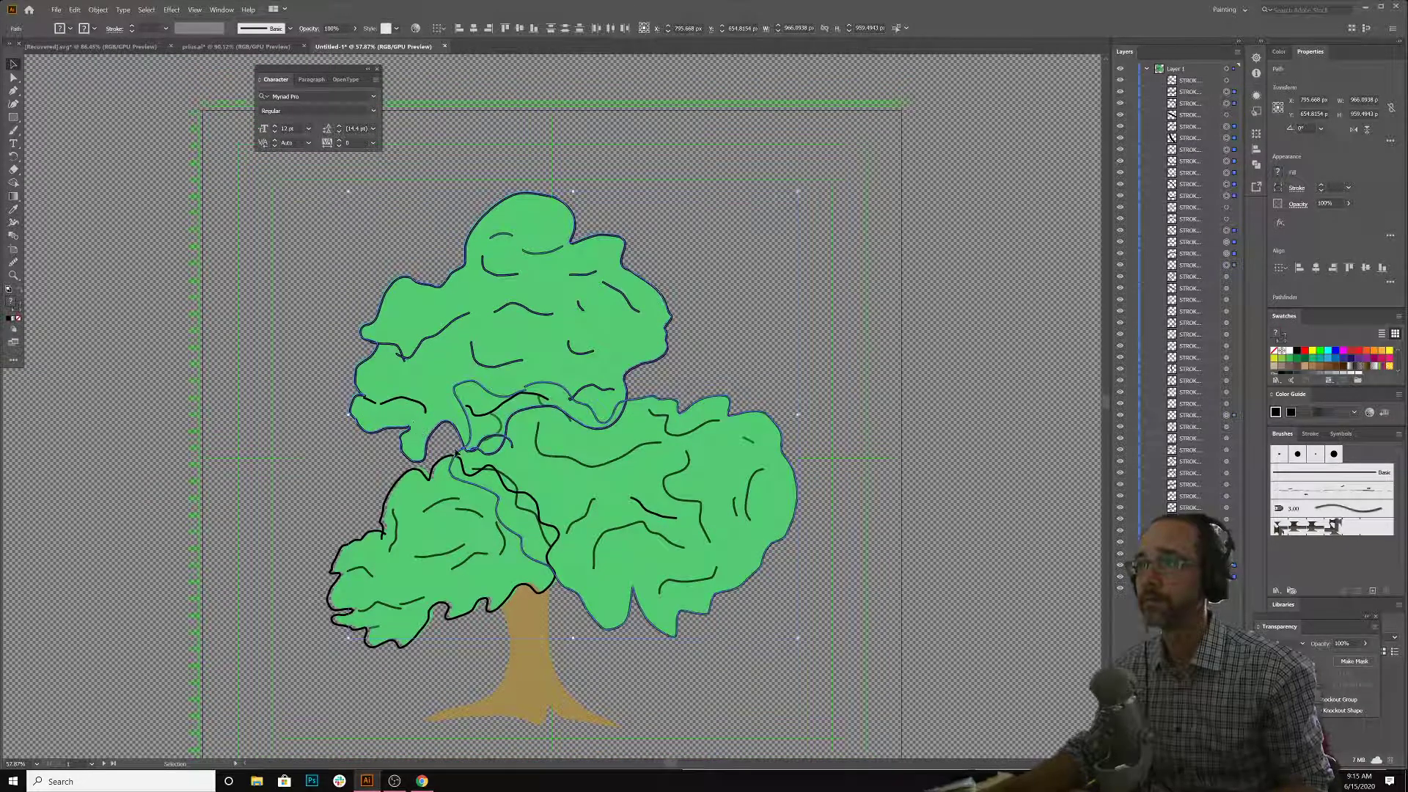
pyautogui.scroll(3, 456, 452)
pyautogui.scroll(-2, 459, 446)
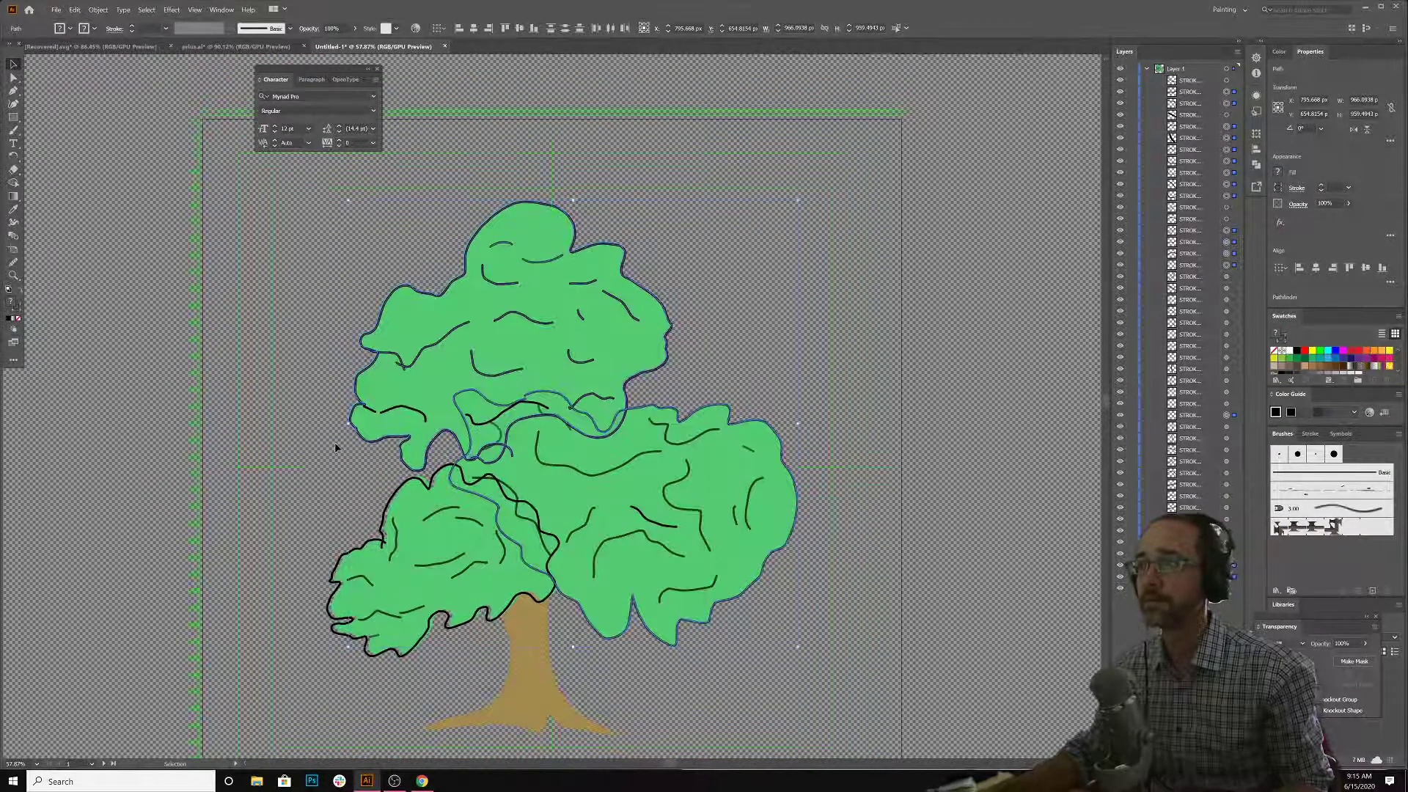
pyautogui.click(268, 369)
# - Group the top foliage's green shape with its outline and inner lines, and hide the group
pyautogui.click(399, 316)
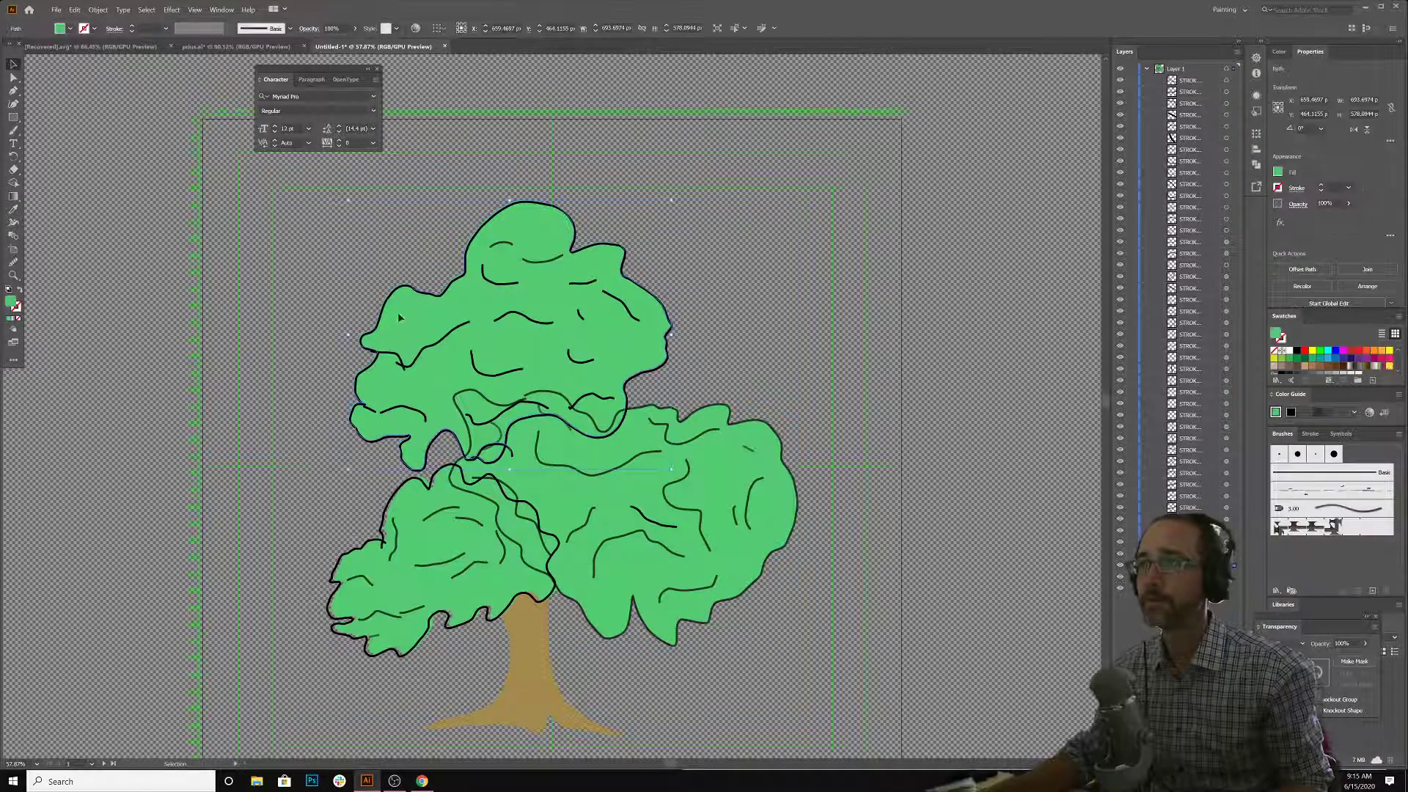
pyautogui.keyDown('shift'); pyautogui.click(401, 292); pyautogui.keyUp('shift')
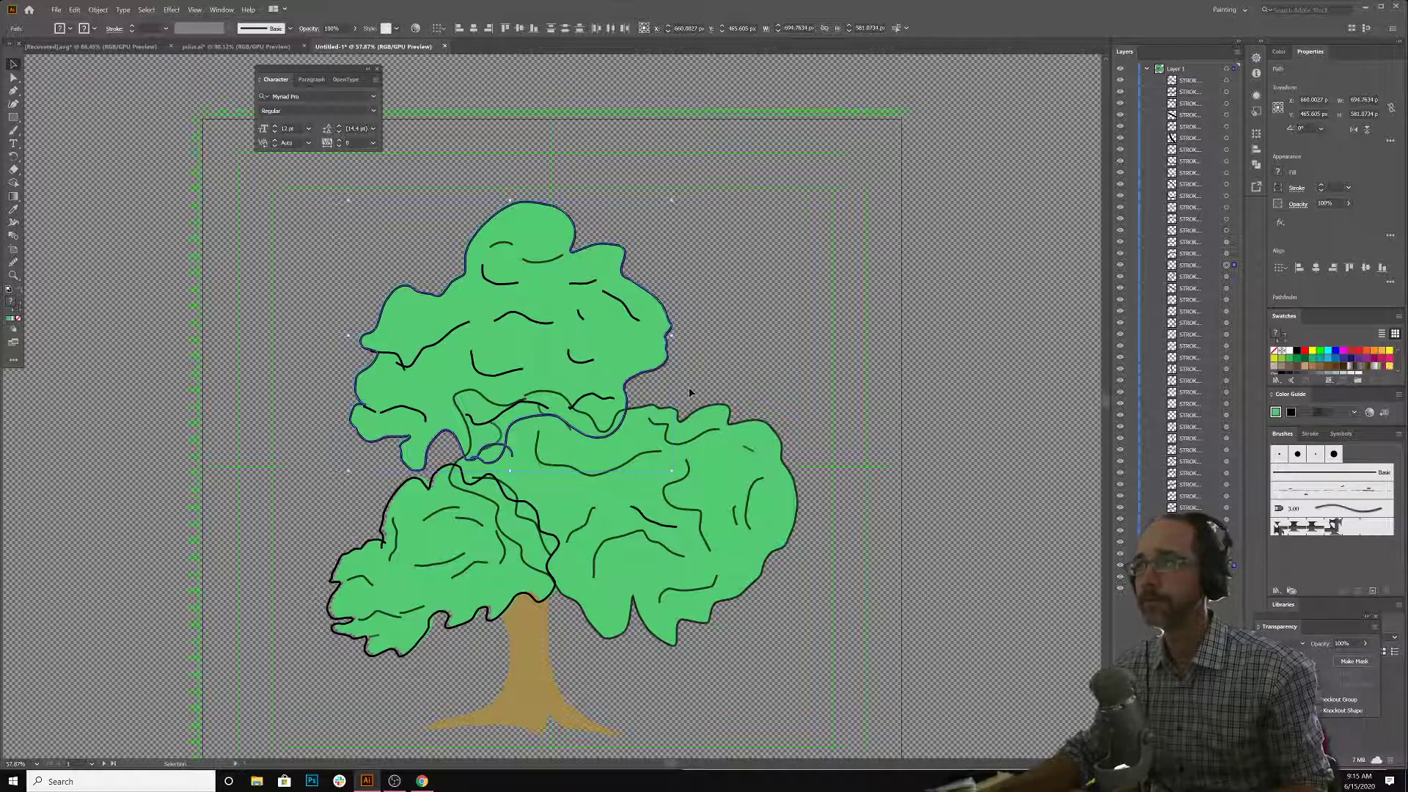
pyautogui.moveTo(689, 389); pyautogui.dragTo(688, 389)
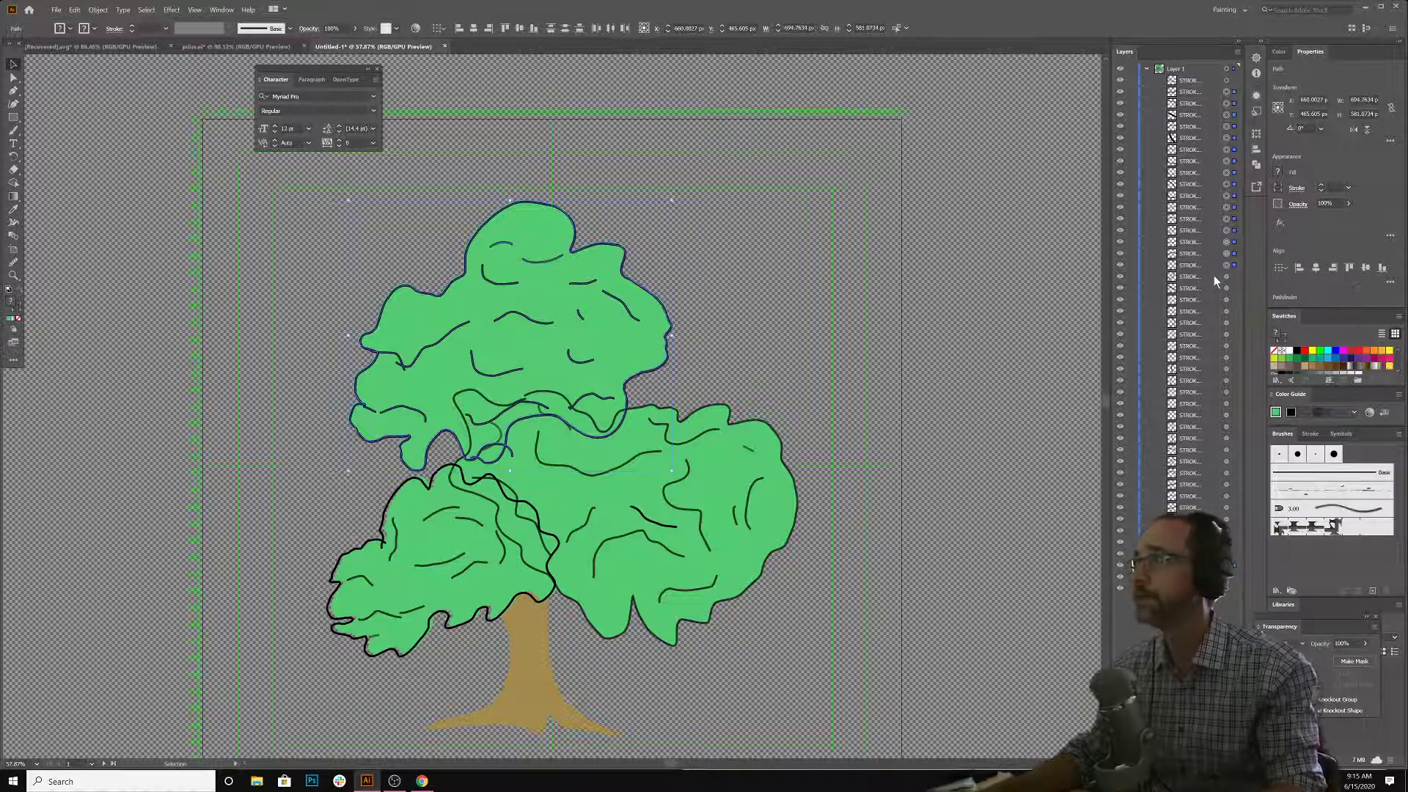
pyautogui.rightClick(630, 286)
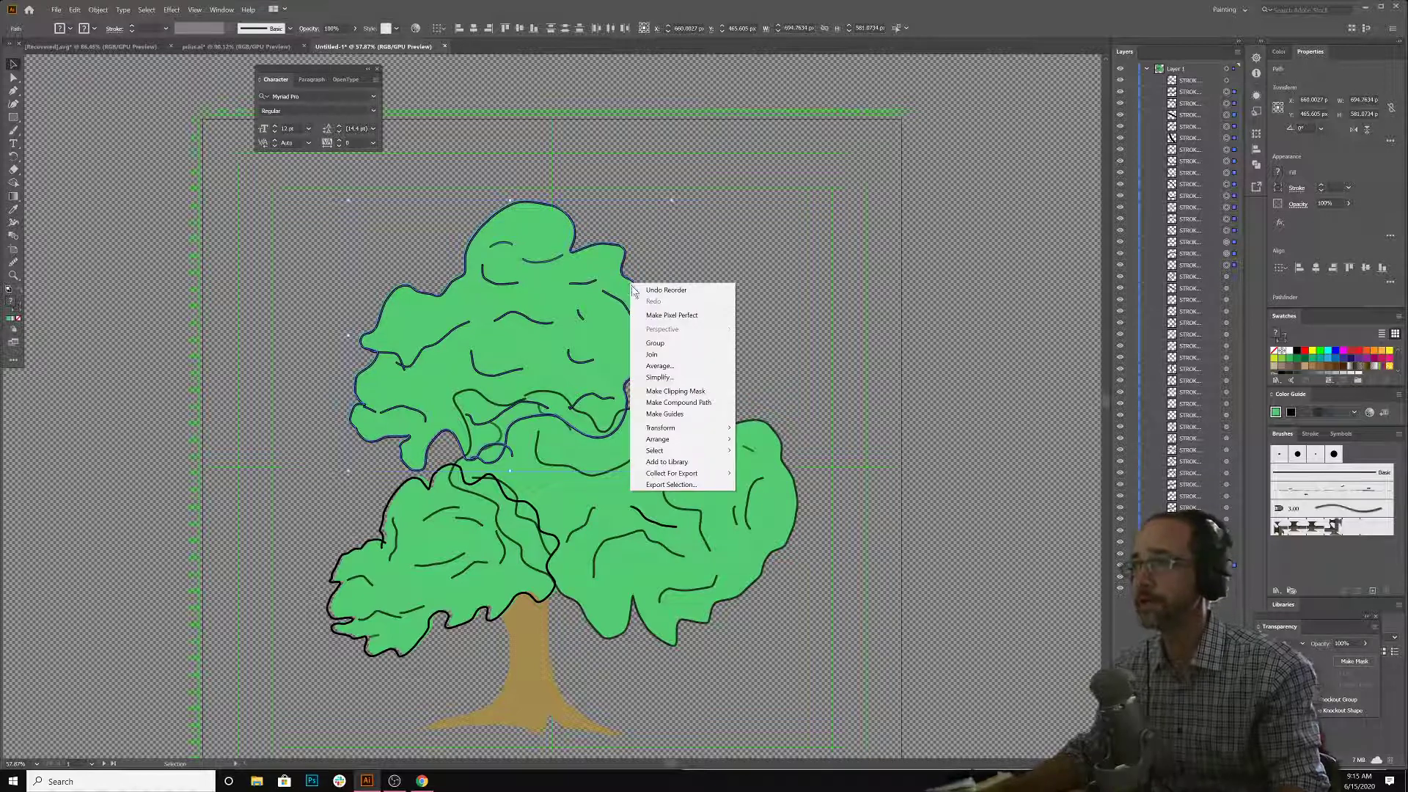
pyautogui.click(654, 343)
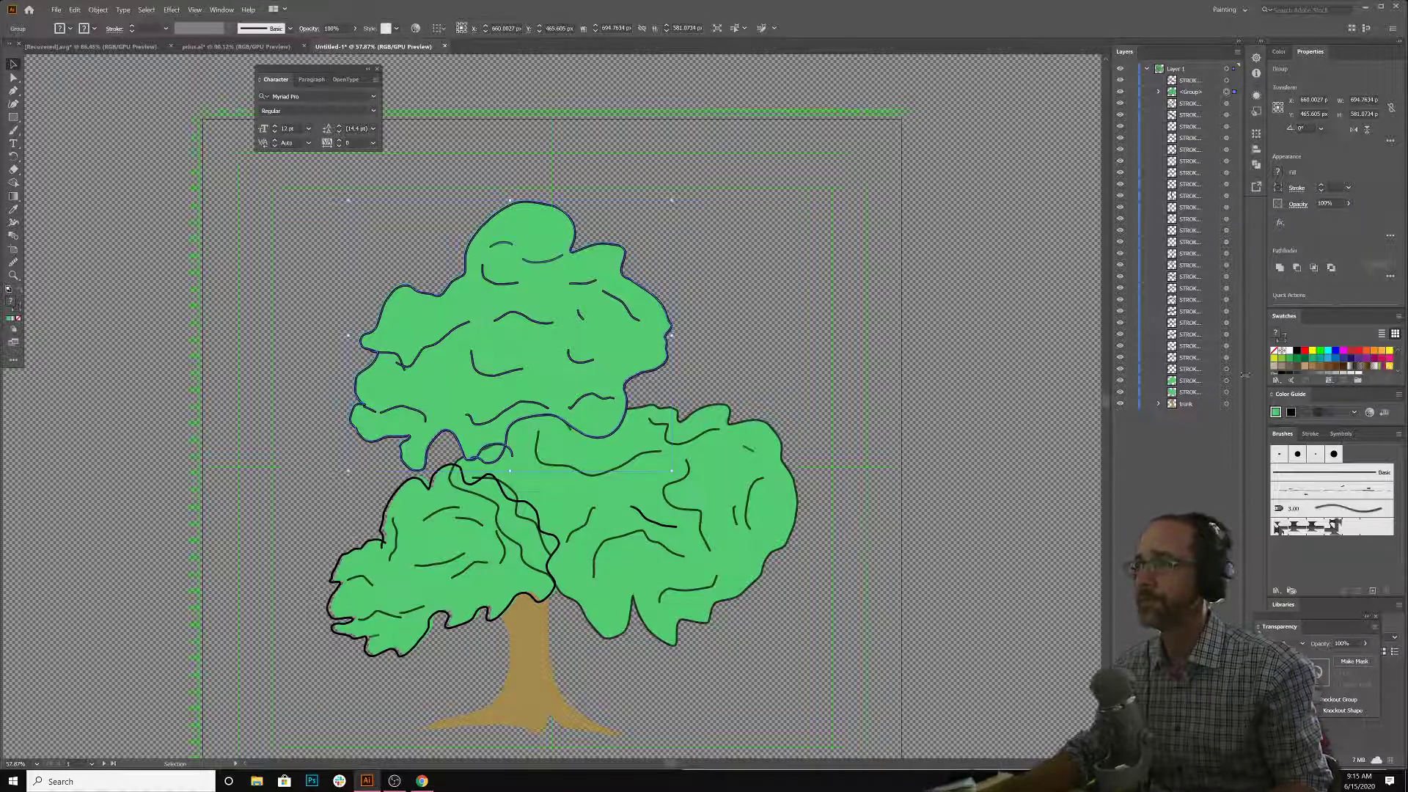
pyautogui.click(1120, 91)
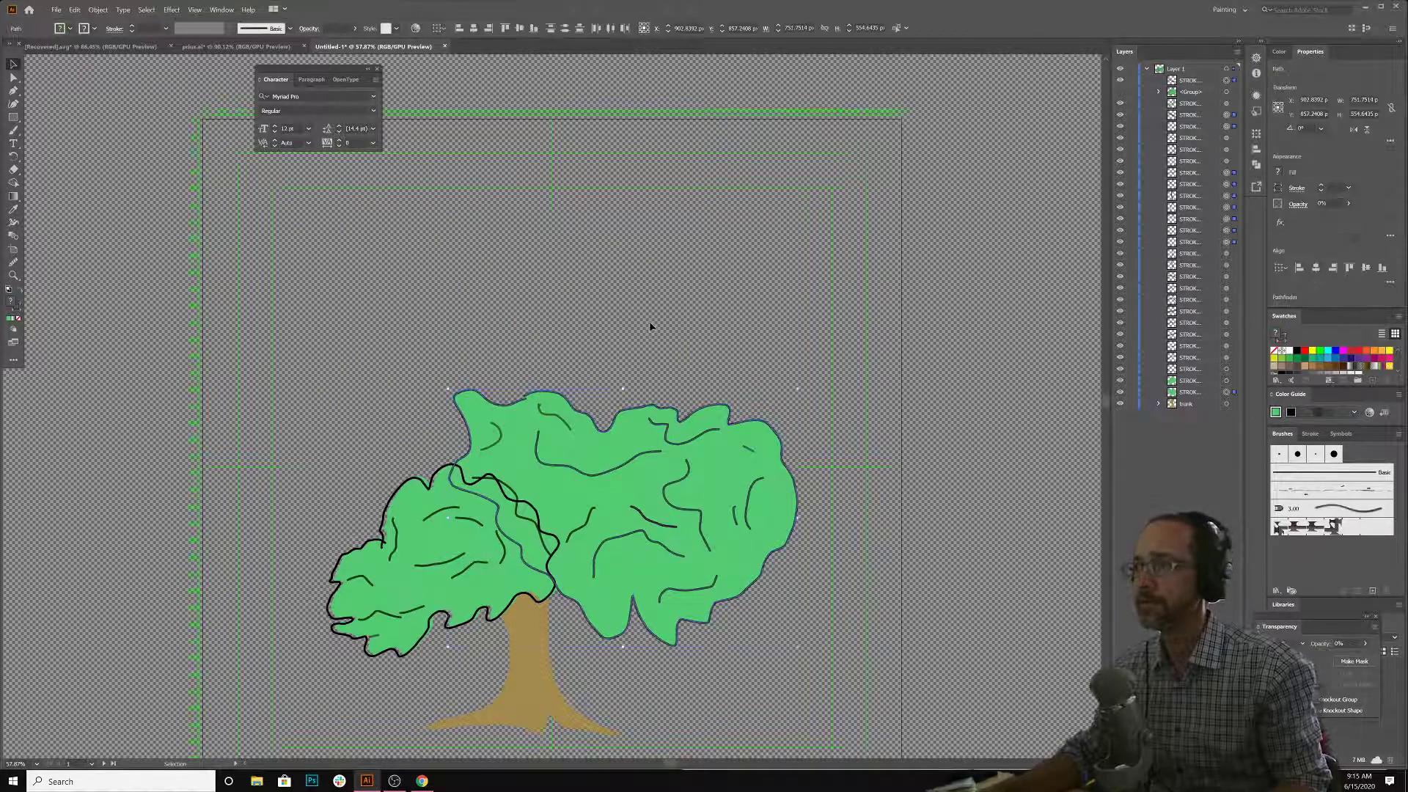
# - Group the right foliage's green shape with its outline and inner lines, and hide the group
pyautogui.click(502, 435)
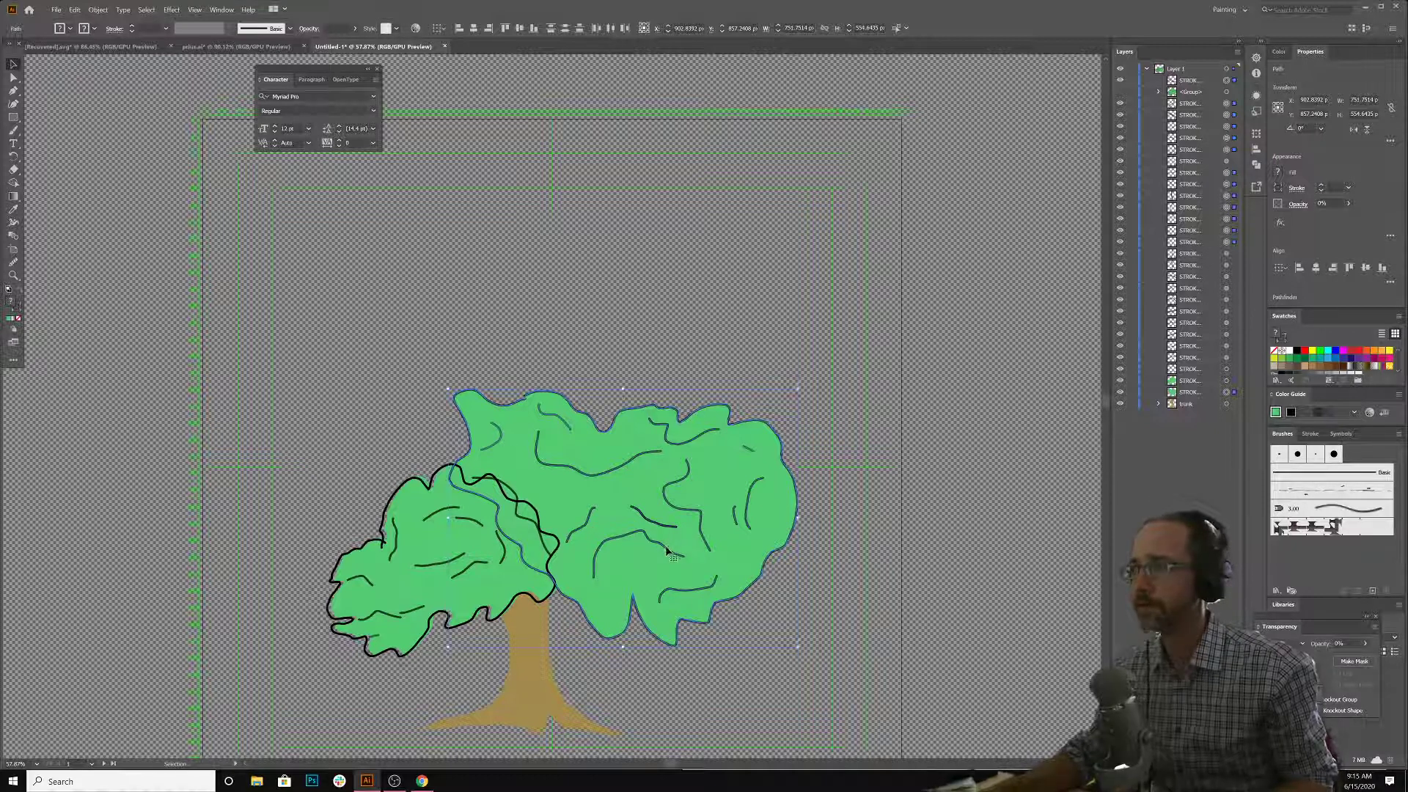
pyautogui.rightClick(782, 546)
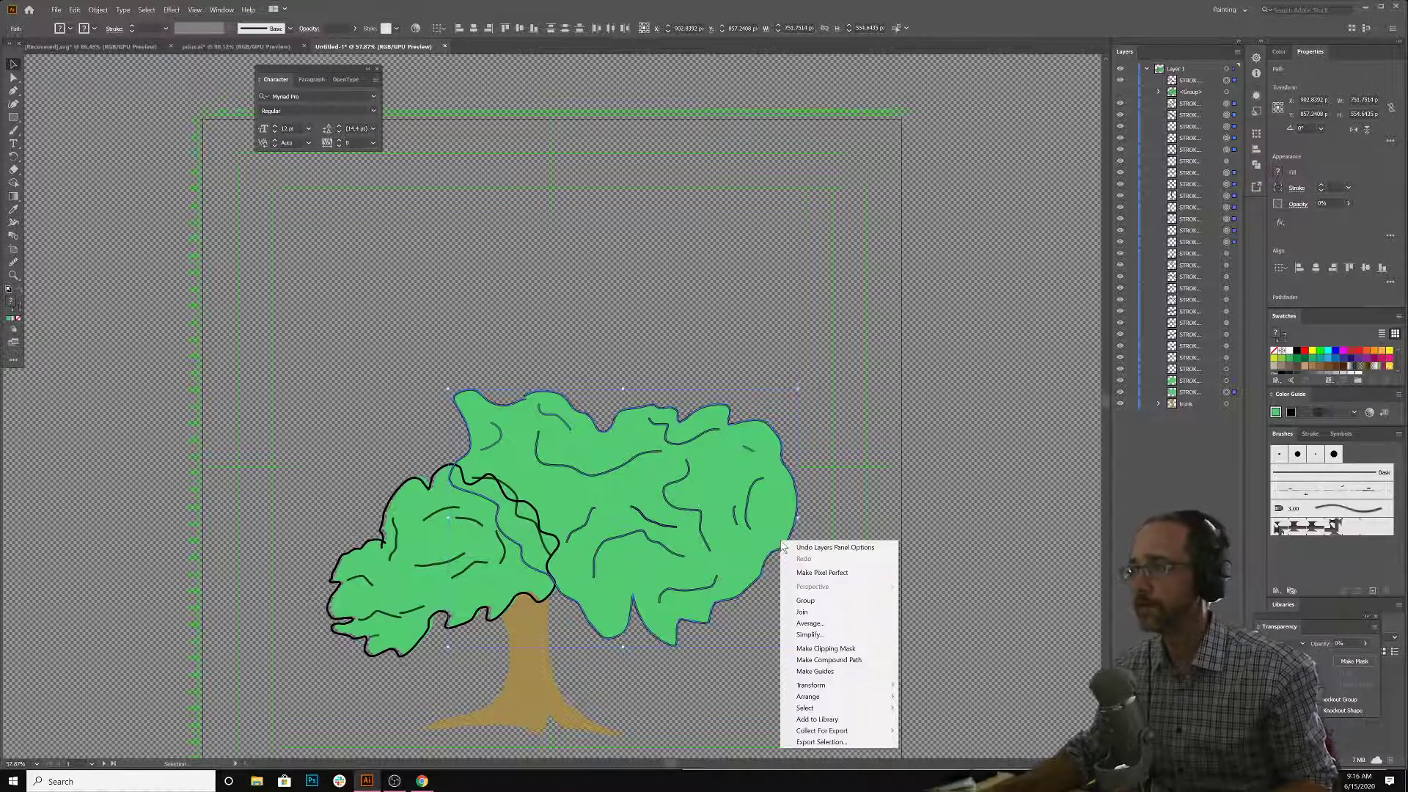
pyautogui.click(811, 600)
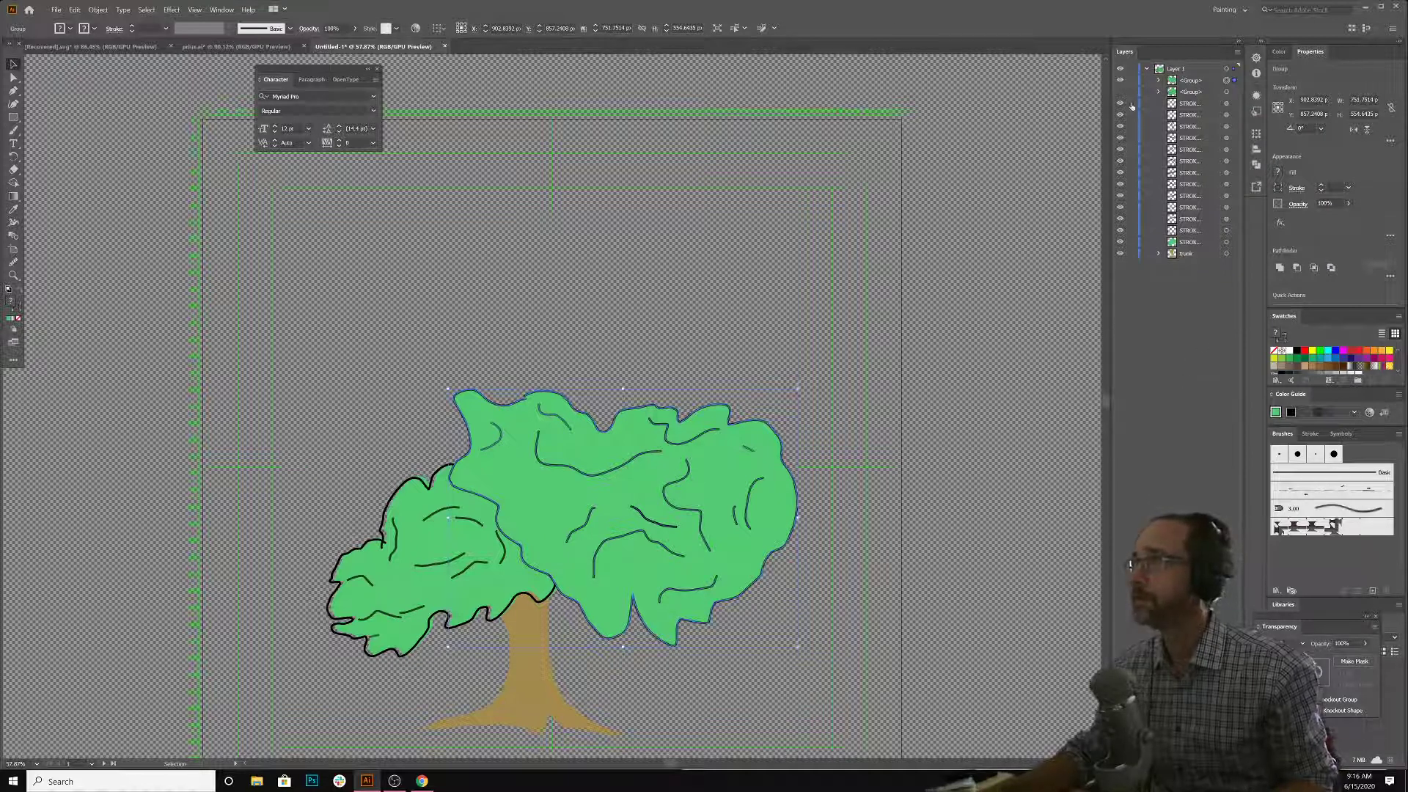
pyautogui.click(1120, 80)
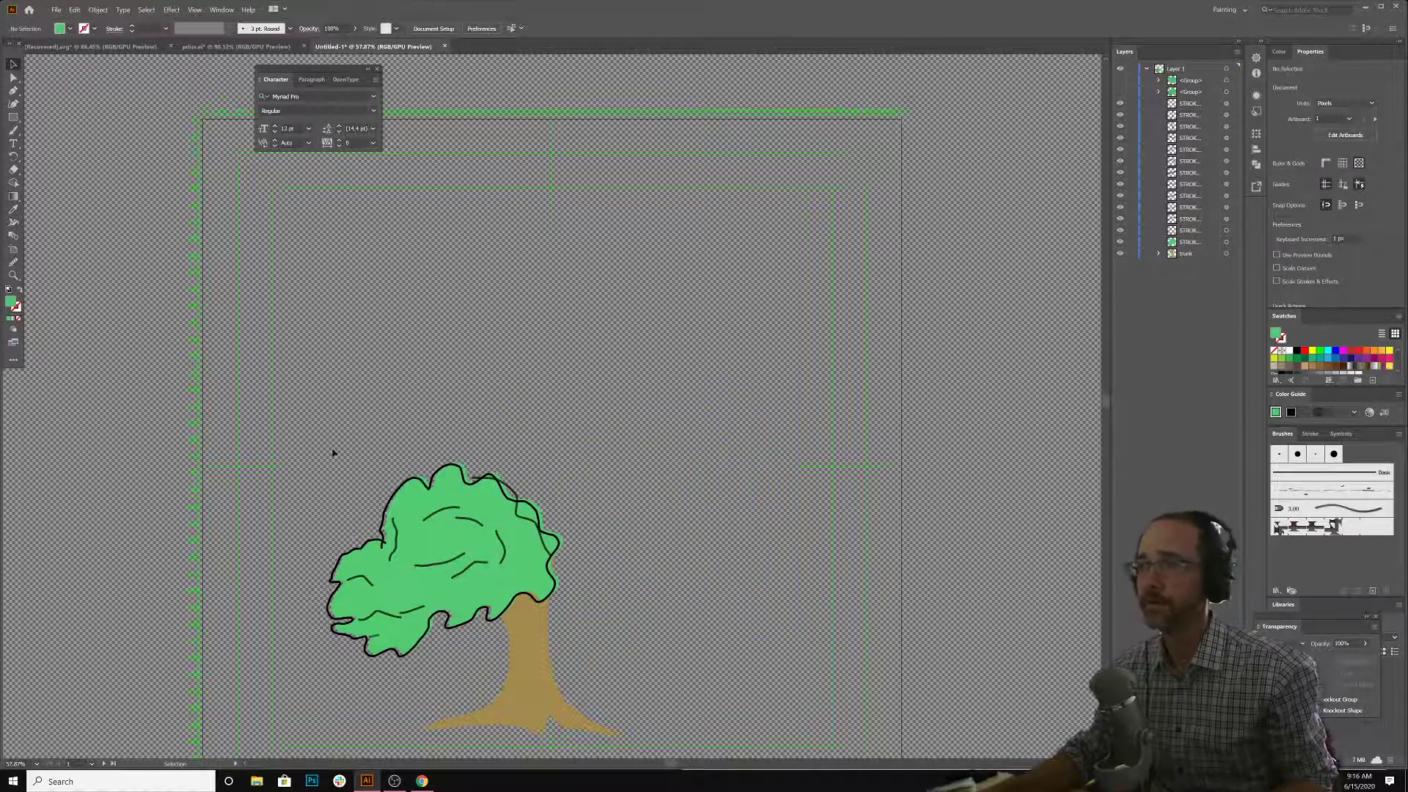
# - With the trunk hidden, group the lower-left foliage's green shape with its lines, and make all hidden parts visible again
pyautogui.click(1120, 253)
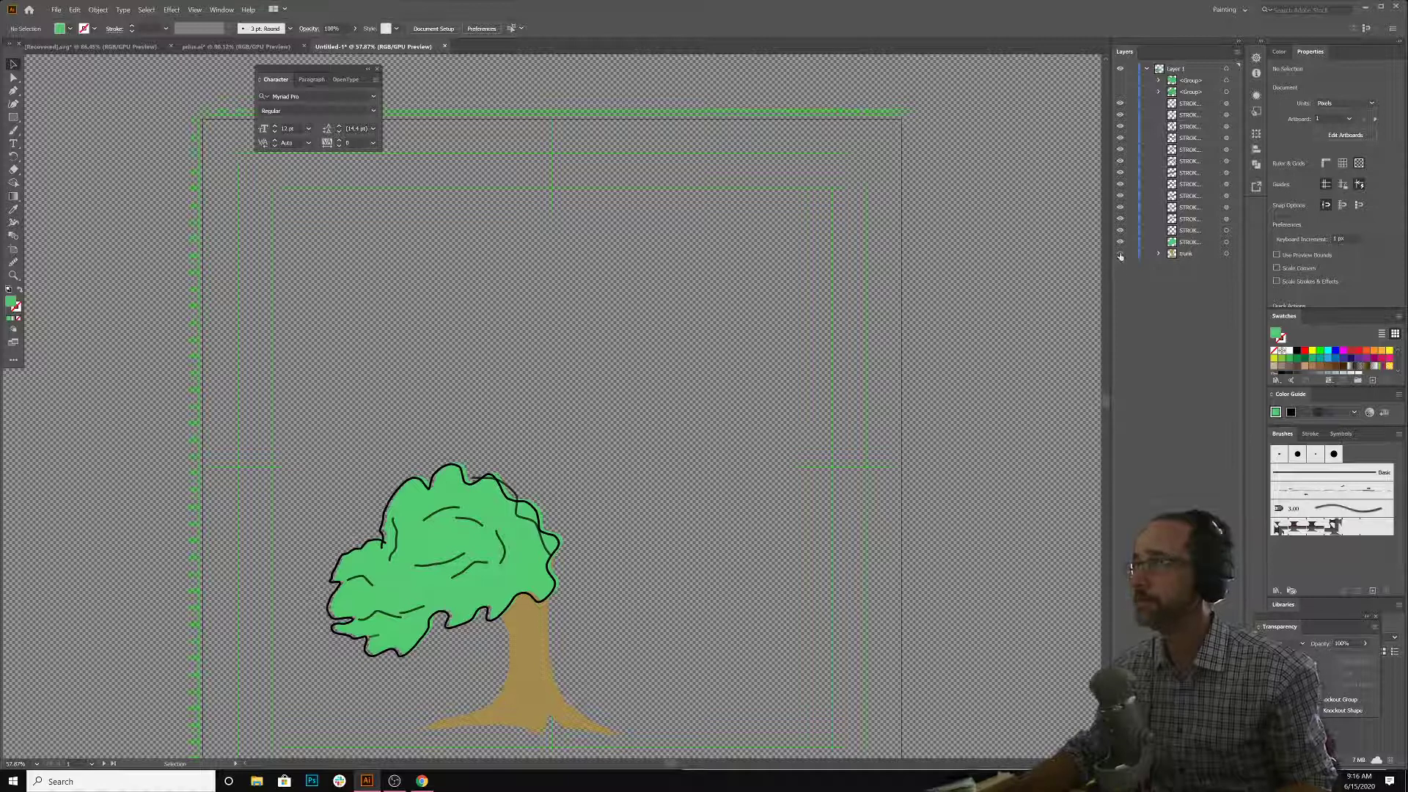
pyautogui.click(697, 697)
pyautogui.hotkey('ctrl', 'a')
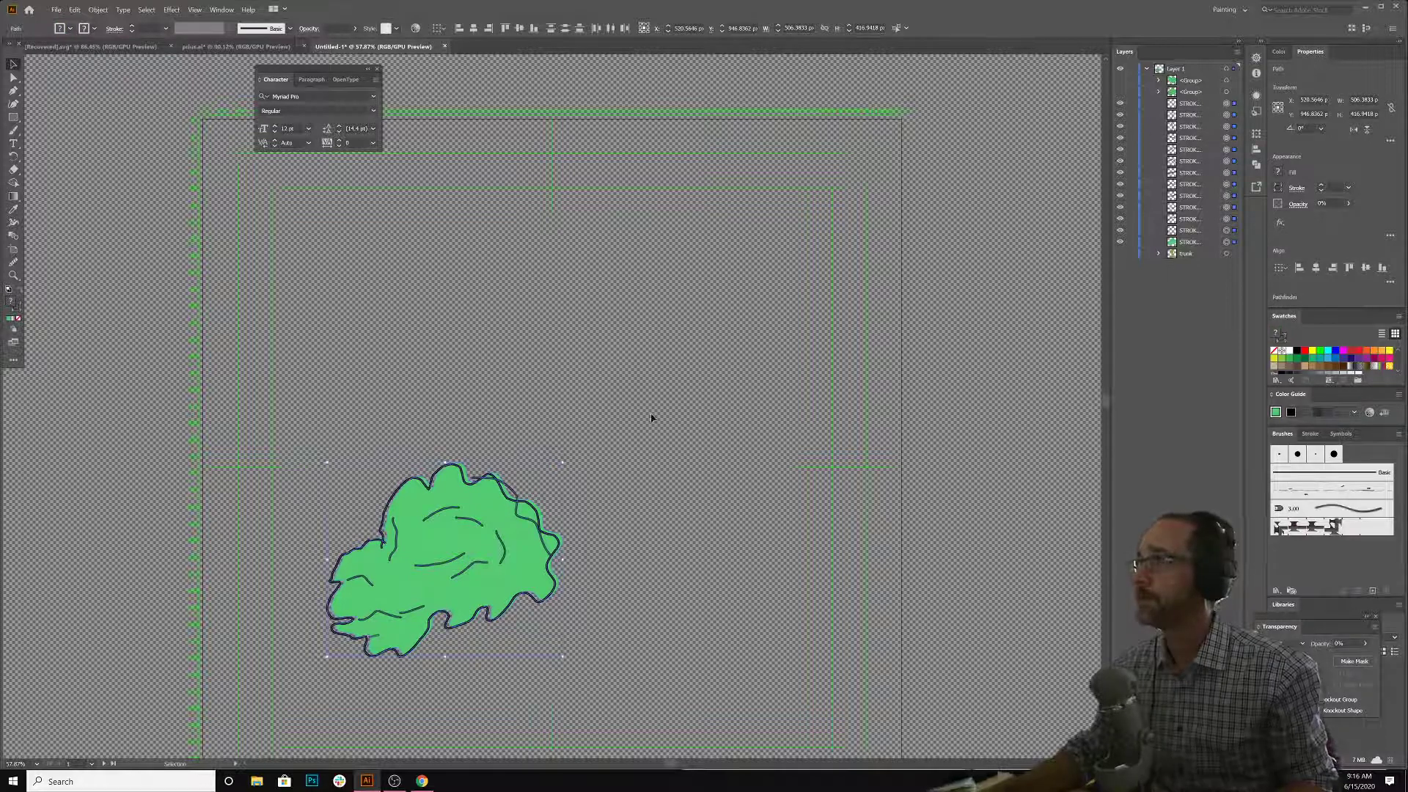
pyautogui.rightClick(413, 535)
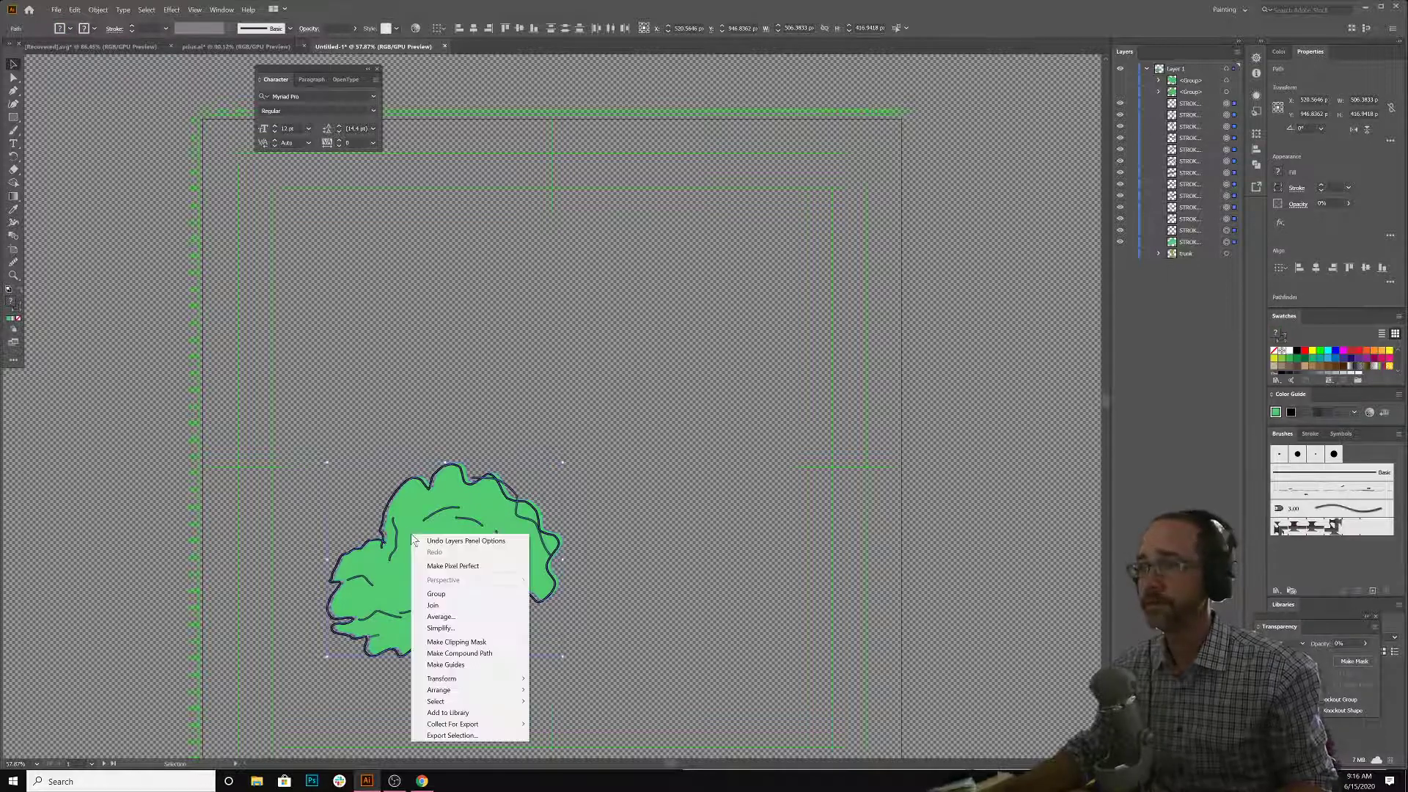
pyautogui.click(434, 595)
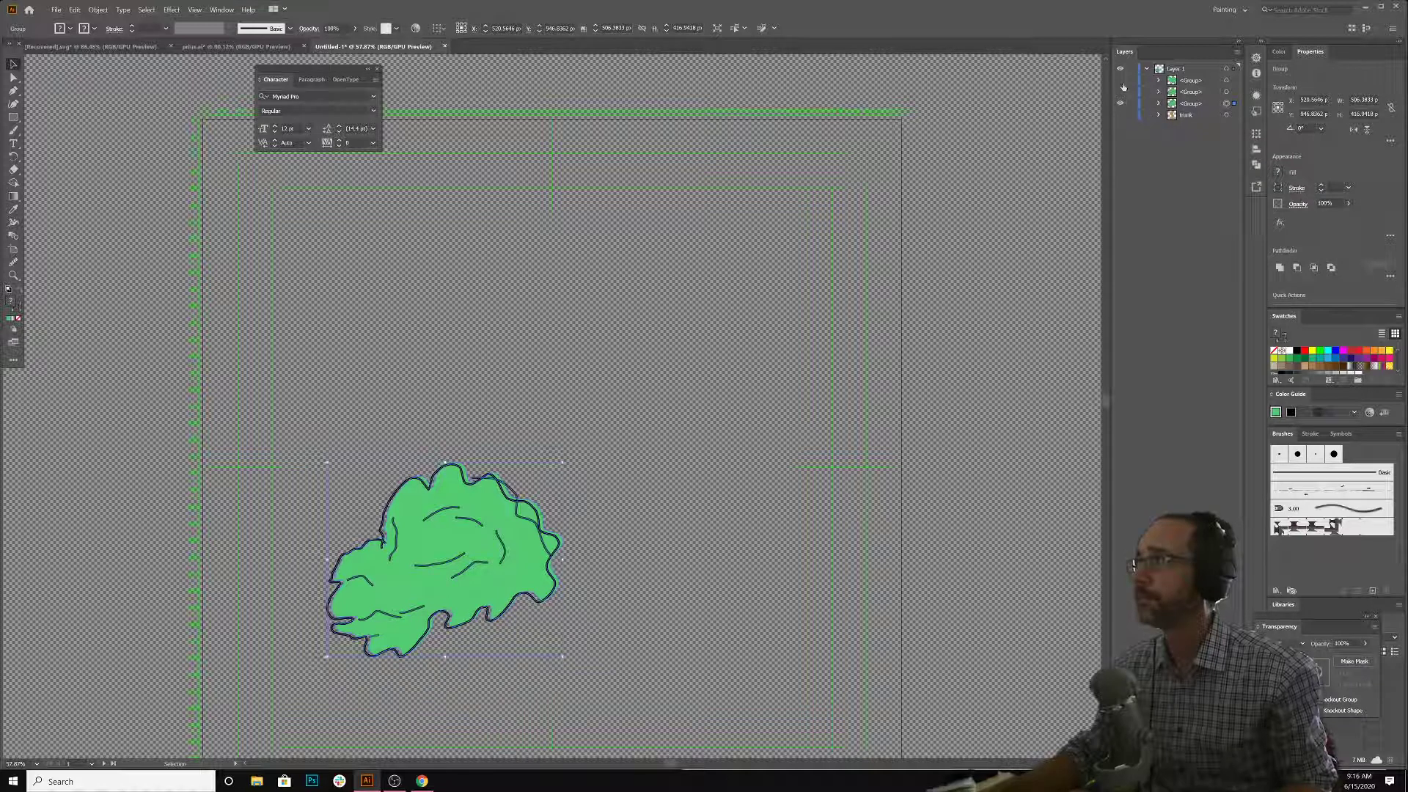
pyautogui.moveTo(1120, 103); pyautogui.dragTo(1125, 128)
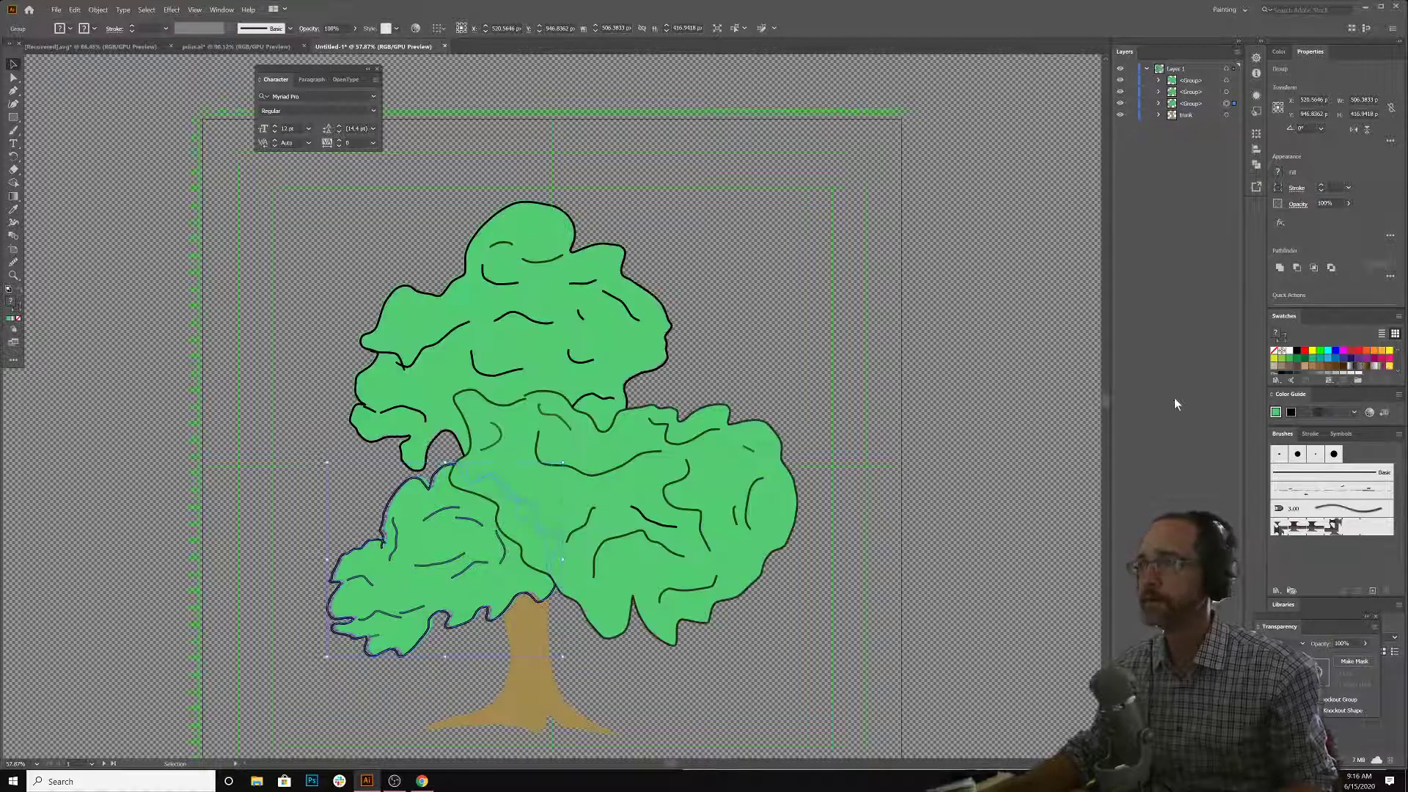
pyautogui.click(802, 347)
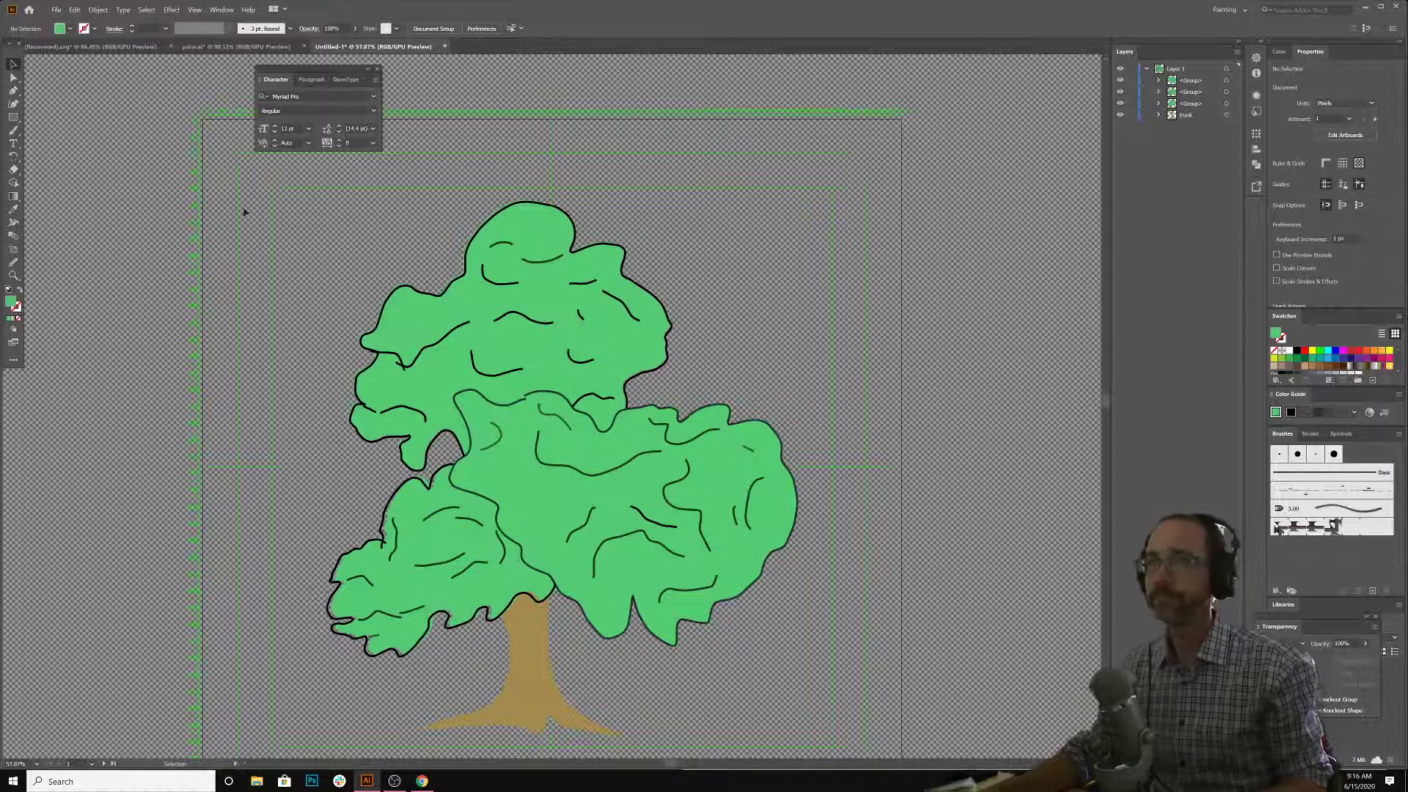
# - Move the right foliage group off the artboard as a test and undo the move
pyautogui.scroll(-2, 178, 188)
pyautogui.scroll(4, 179, 188)
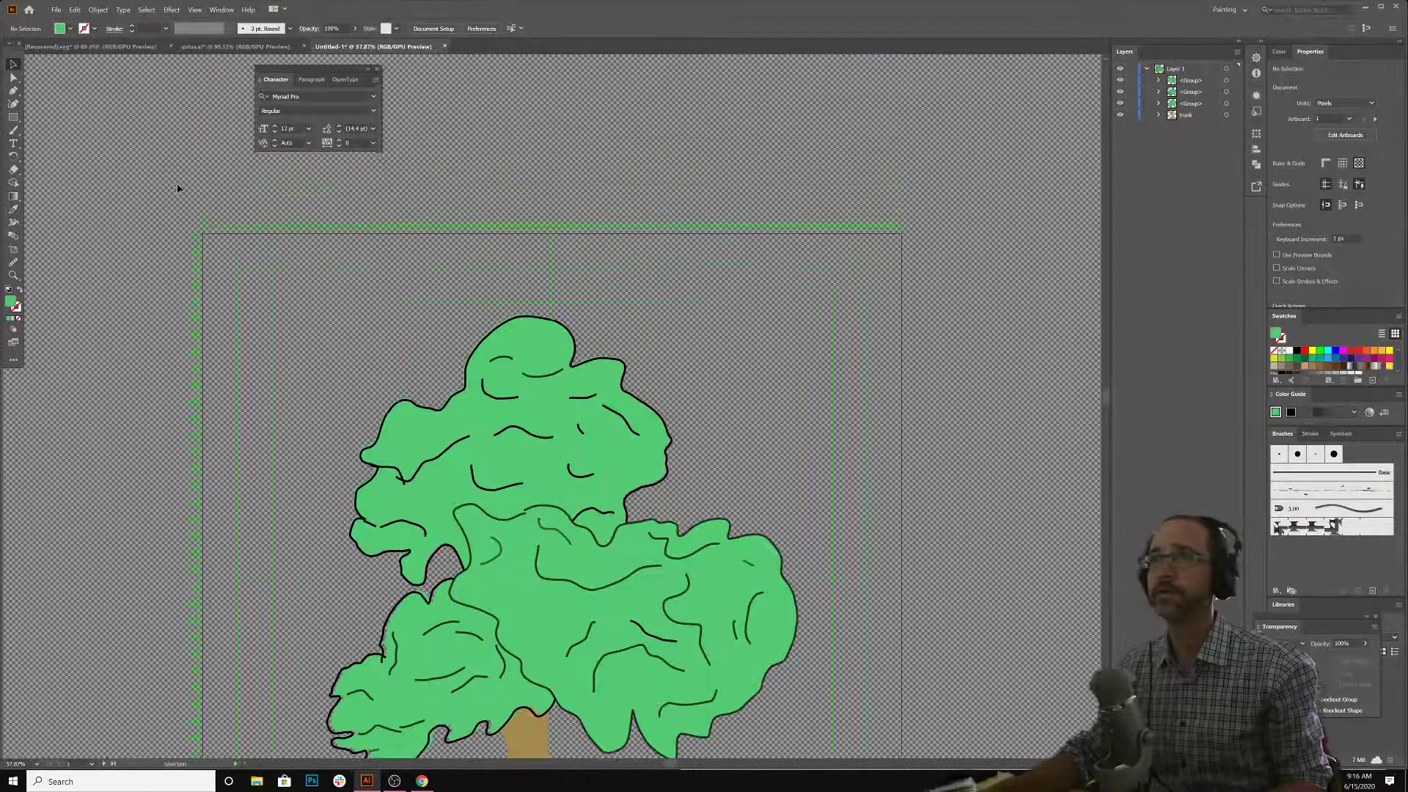
pyautogui.scroll(-2, 179, 188)
pyautogui.scroll(-1, 196, 246)
pyautogui.press('z')
pyautogui.moveTo(363, 444); pyautogui.dragTo(229, 439)
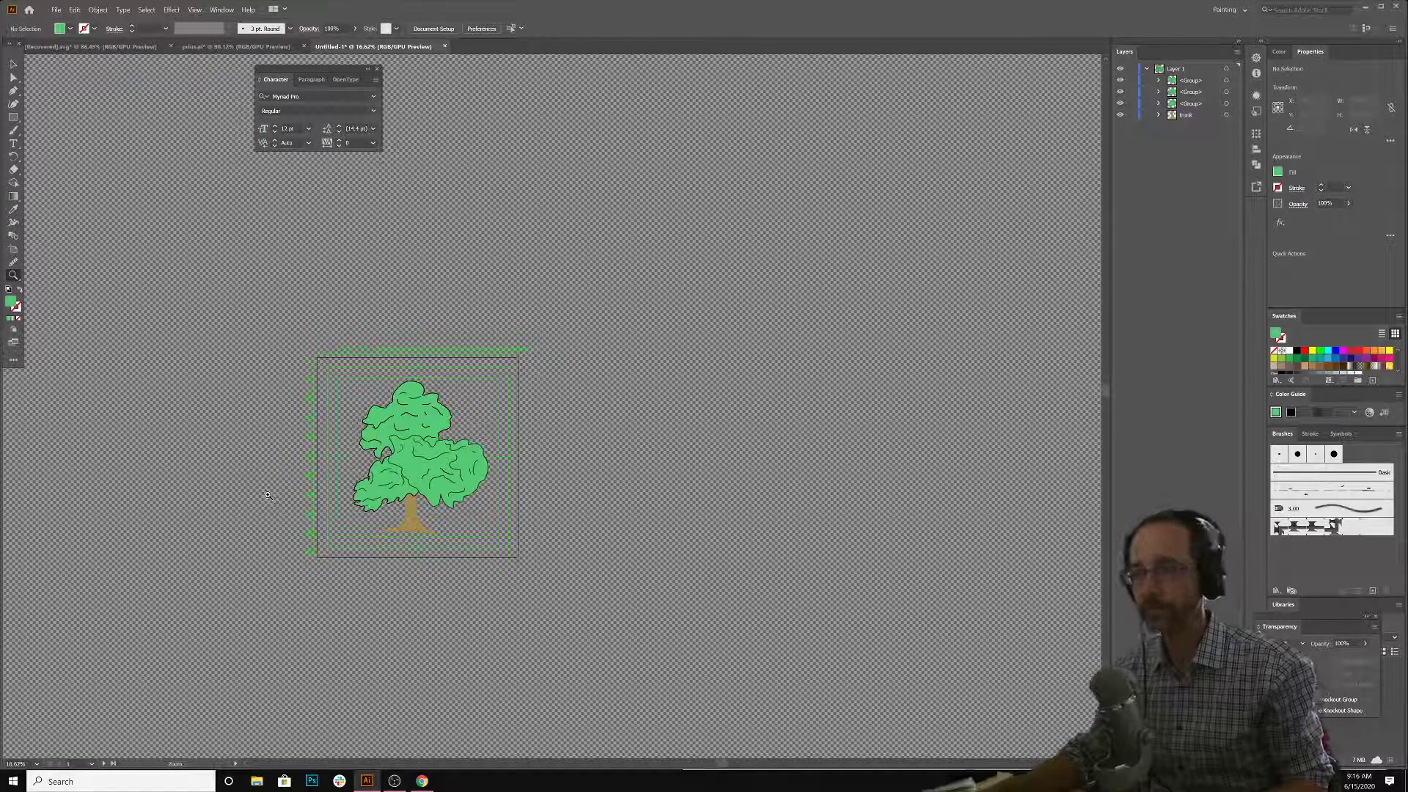
pyautogui.press('v')
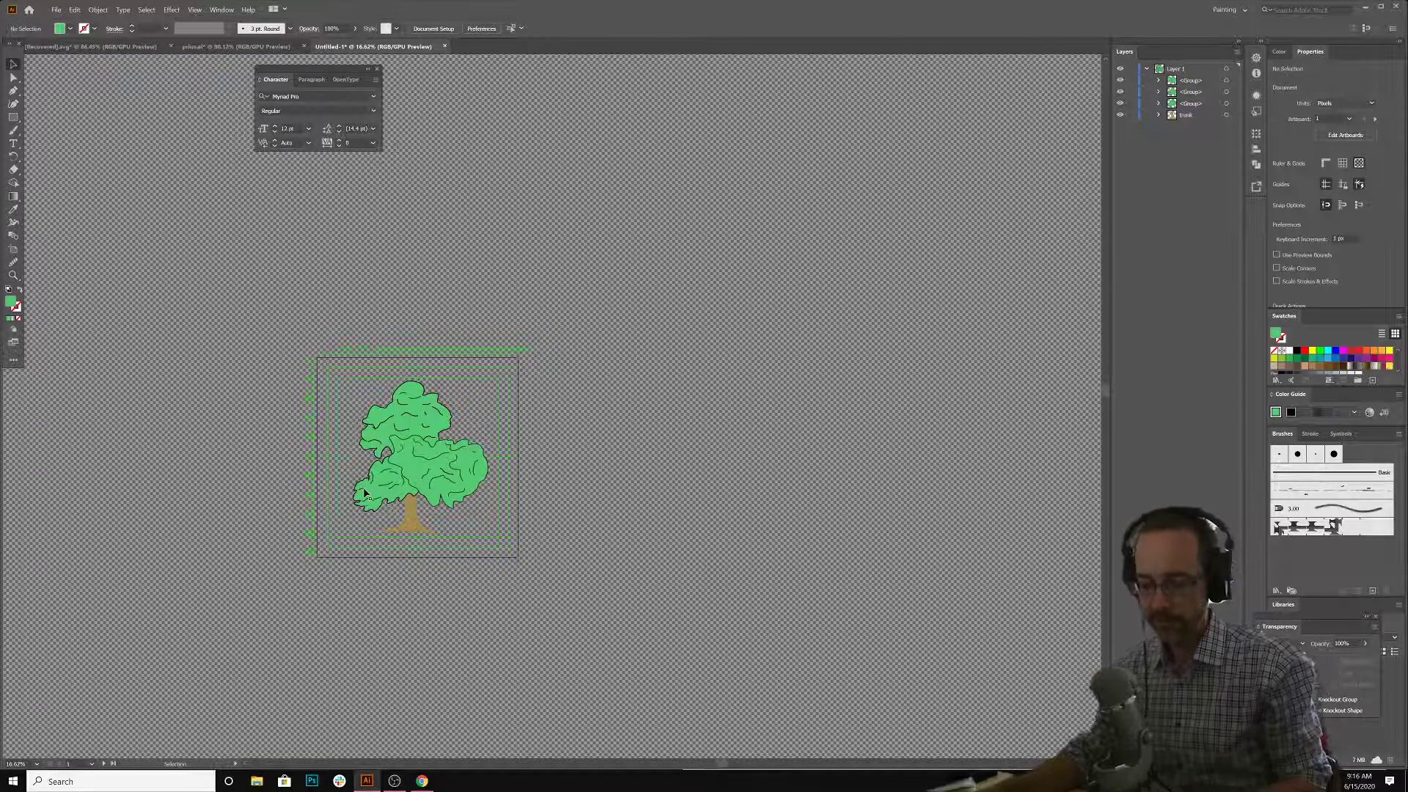
pyautogui.click(430, 472)
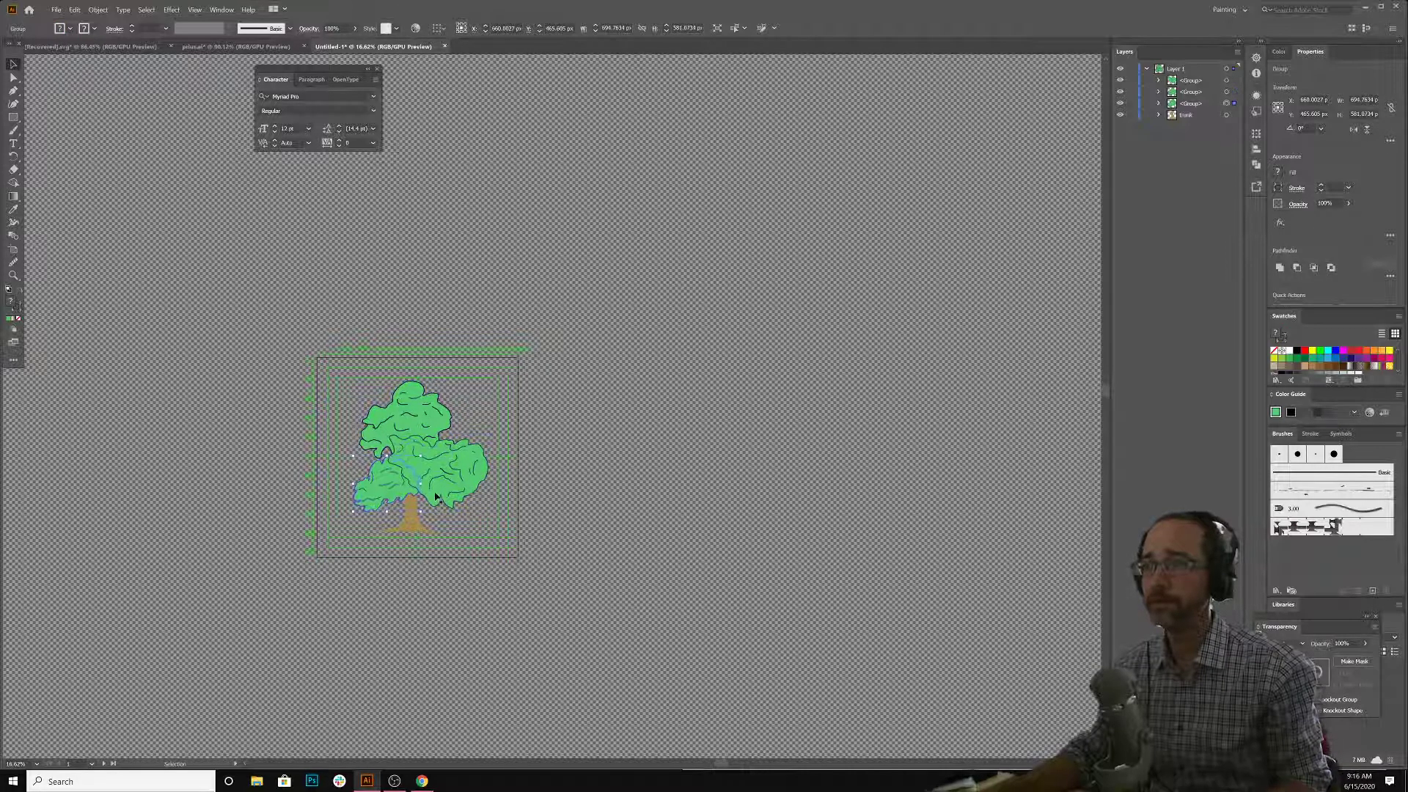
pyautogui.click(450, 484)
pyautogui.moveTo(450, 481); pyautogui.dragTo(689, 541)
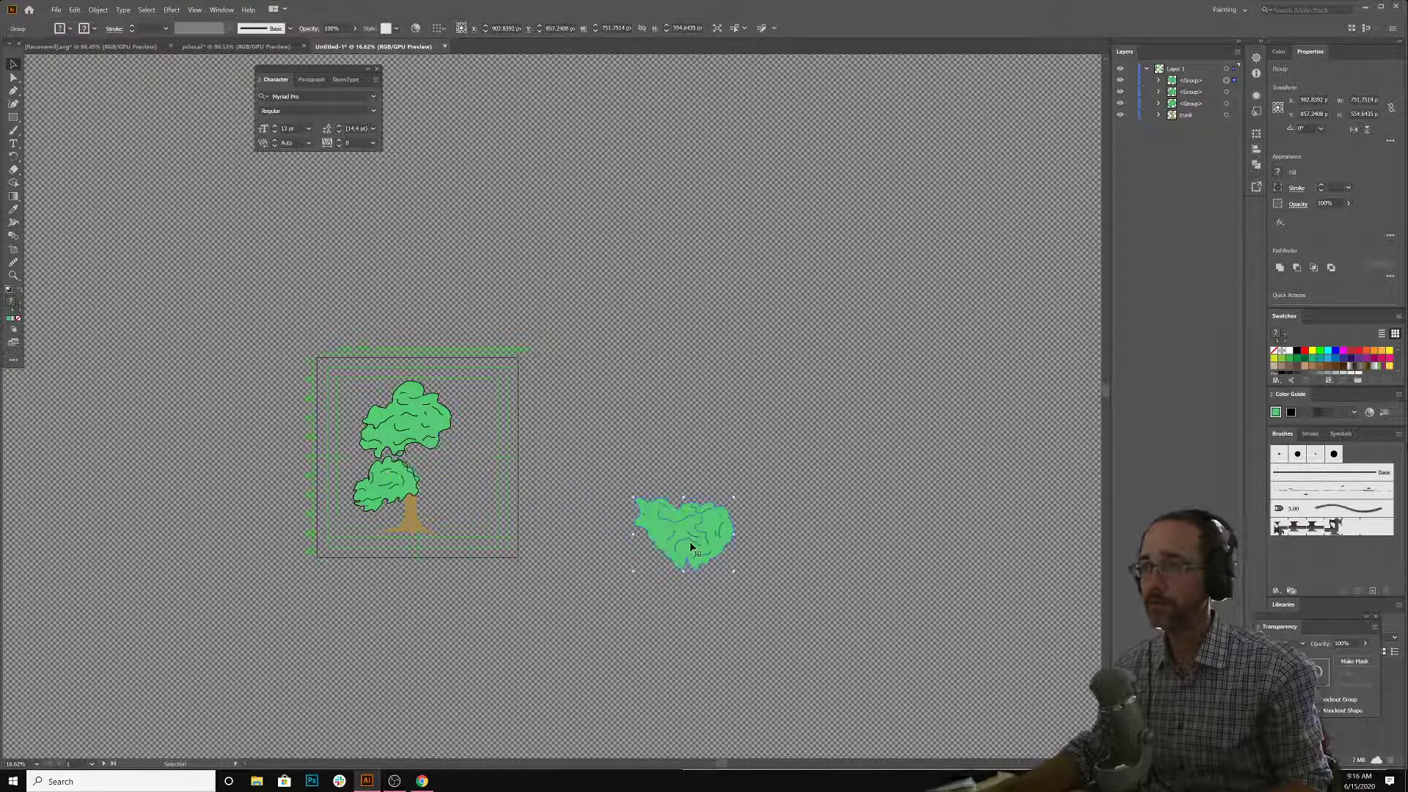
pyautogui.hotkey('ctrl', 'z')
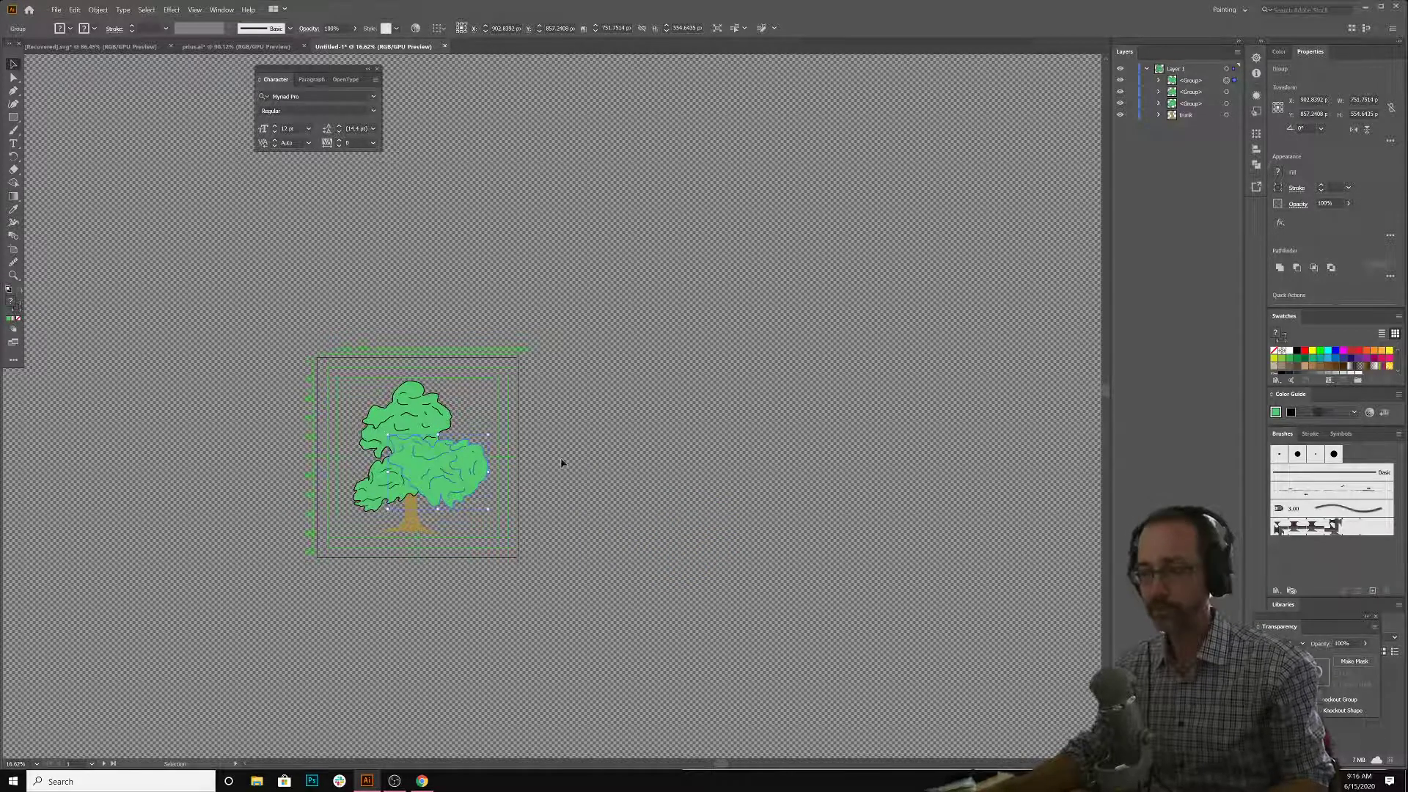
pyautogui.press('z')
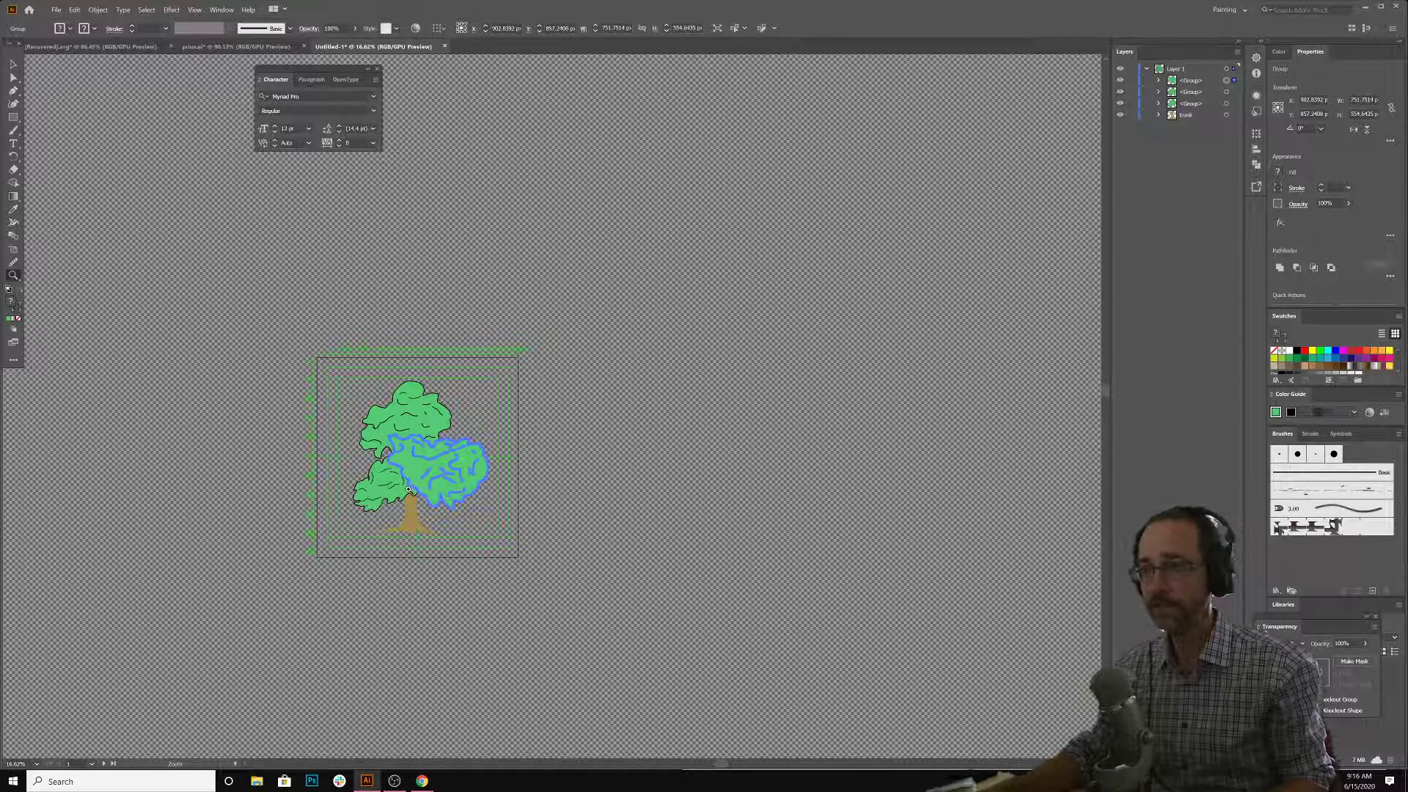
pyautogui.moveTo(409, 490); pyautogui.dragTo(588, 452)
pyautogui.moveTo(578, 529); pyautogui.dragTo(609, 491)
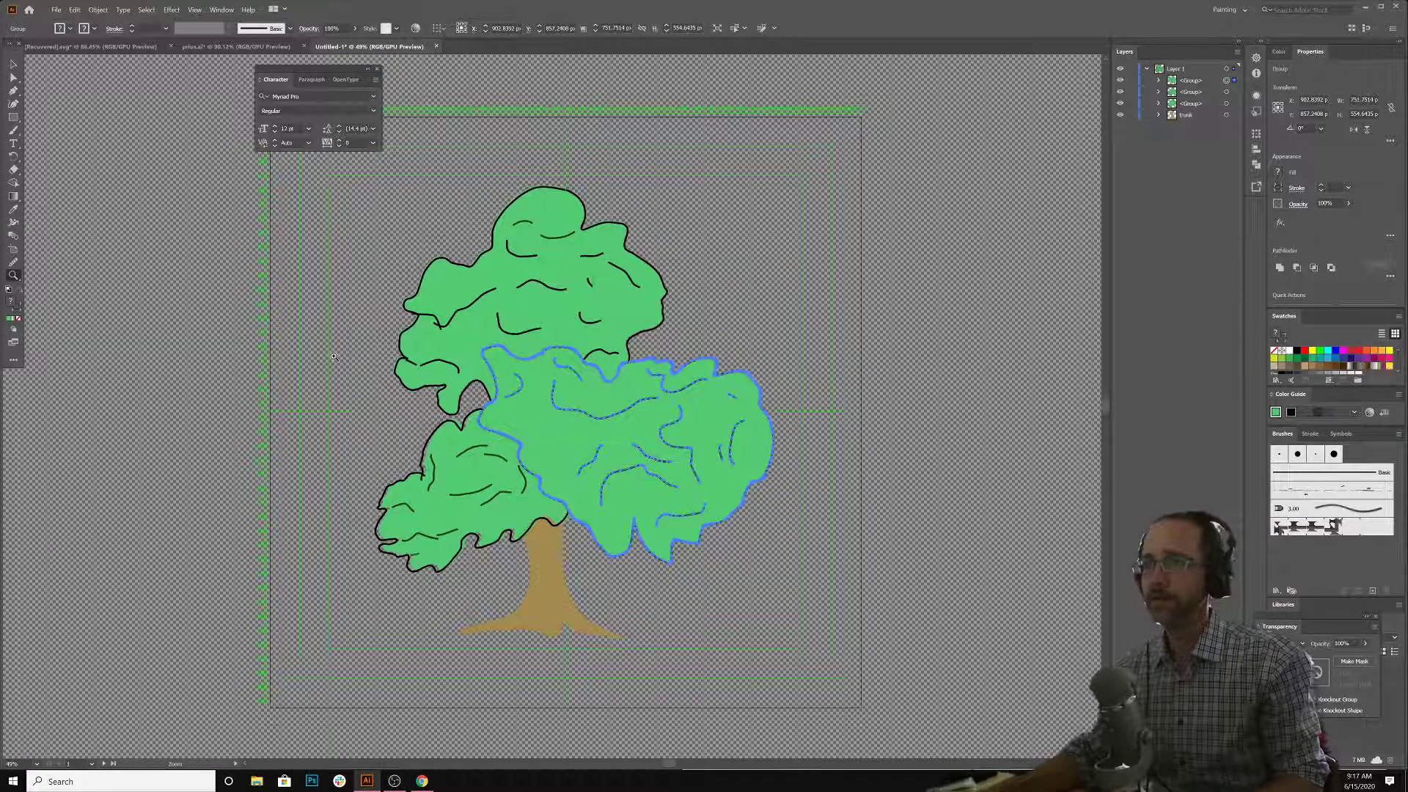
pyautogui.moveTo(334, 357)
pyautogui.mouseDown()
pyautogui.moveTo(359, 330)
pyautogui.moveTo(319, 357)
pyautogui.mouseUp()
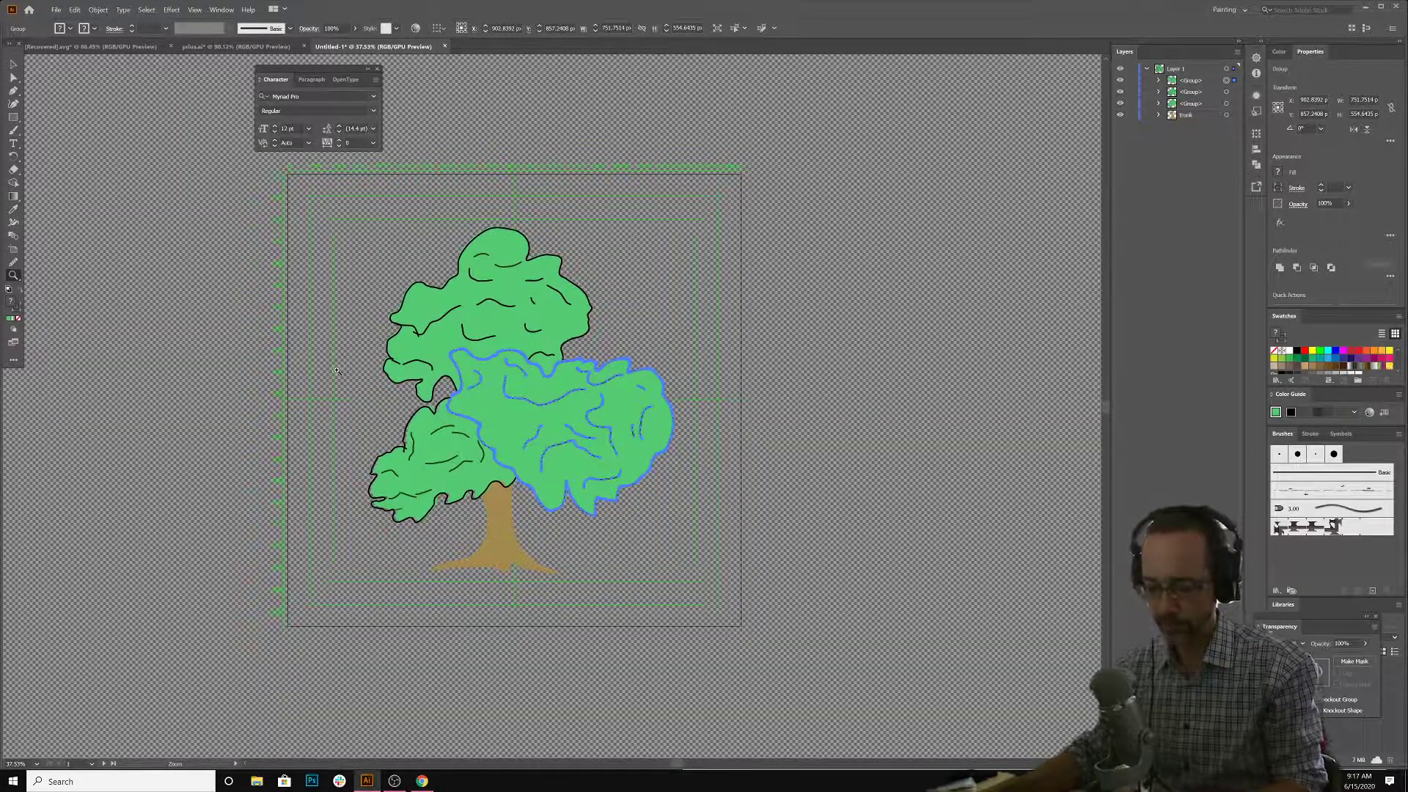
pyautogui.moveTo(437, 386); pyautogui.dragTo(465, 394)
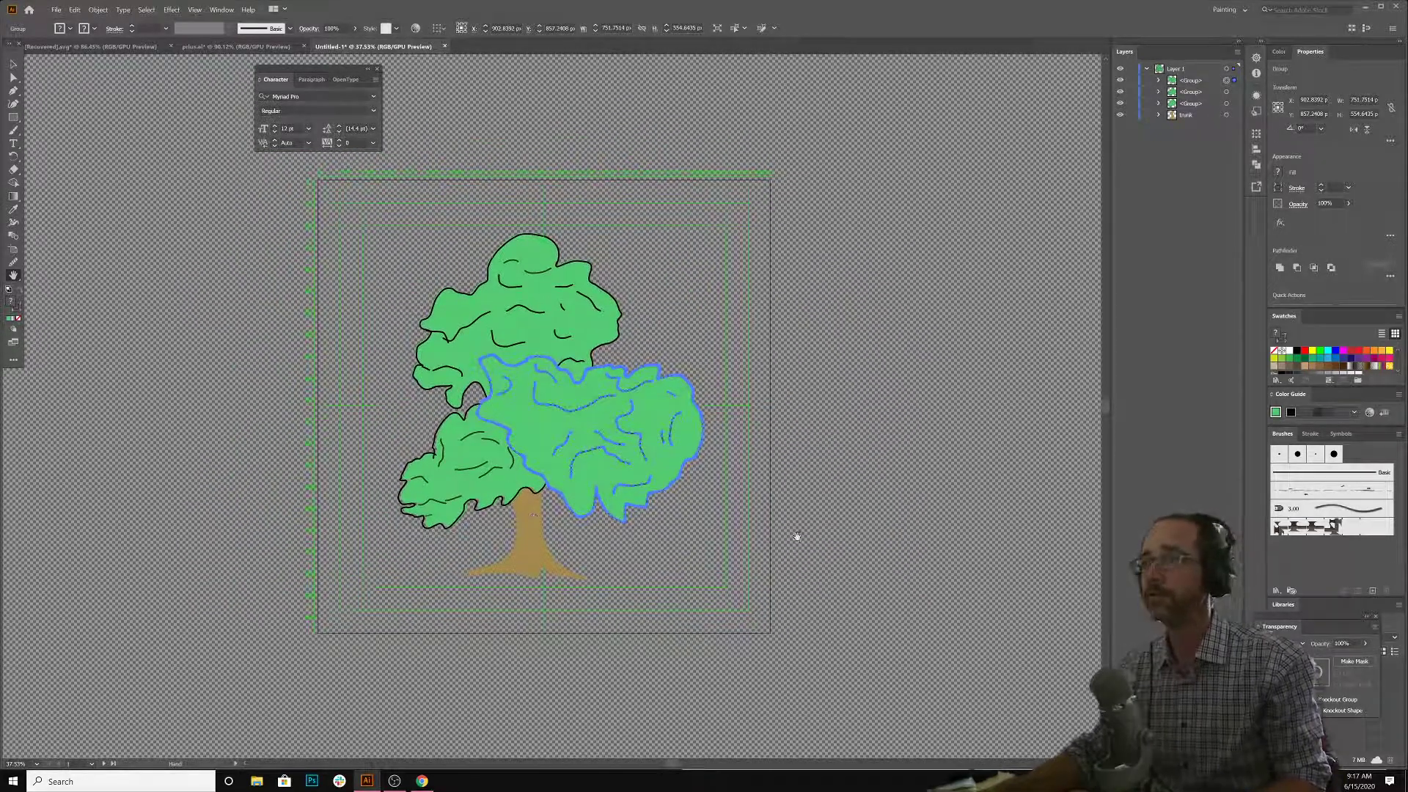
pyautogui.doubleClick(1192, 82)
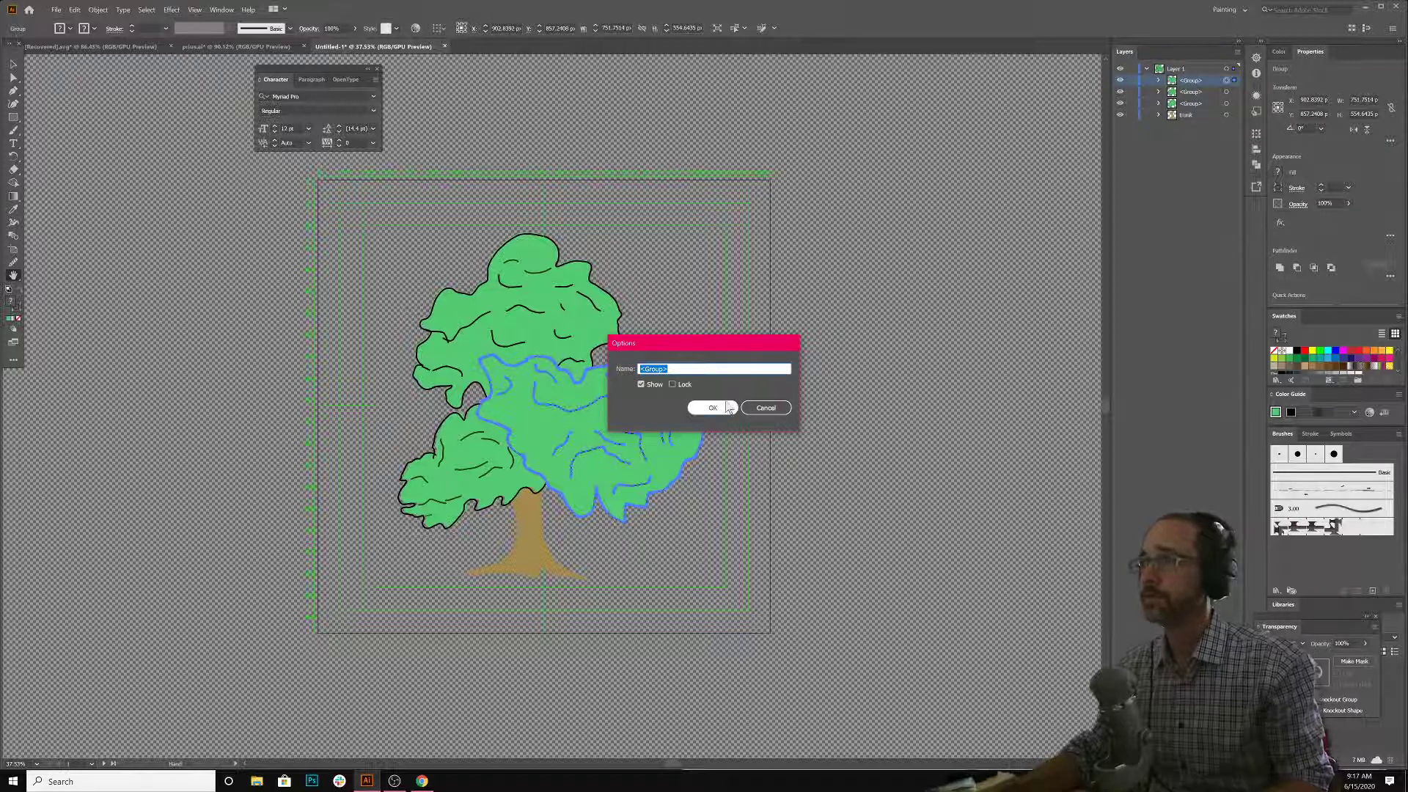
pyautogui.click(725, 409)
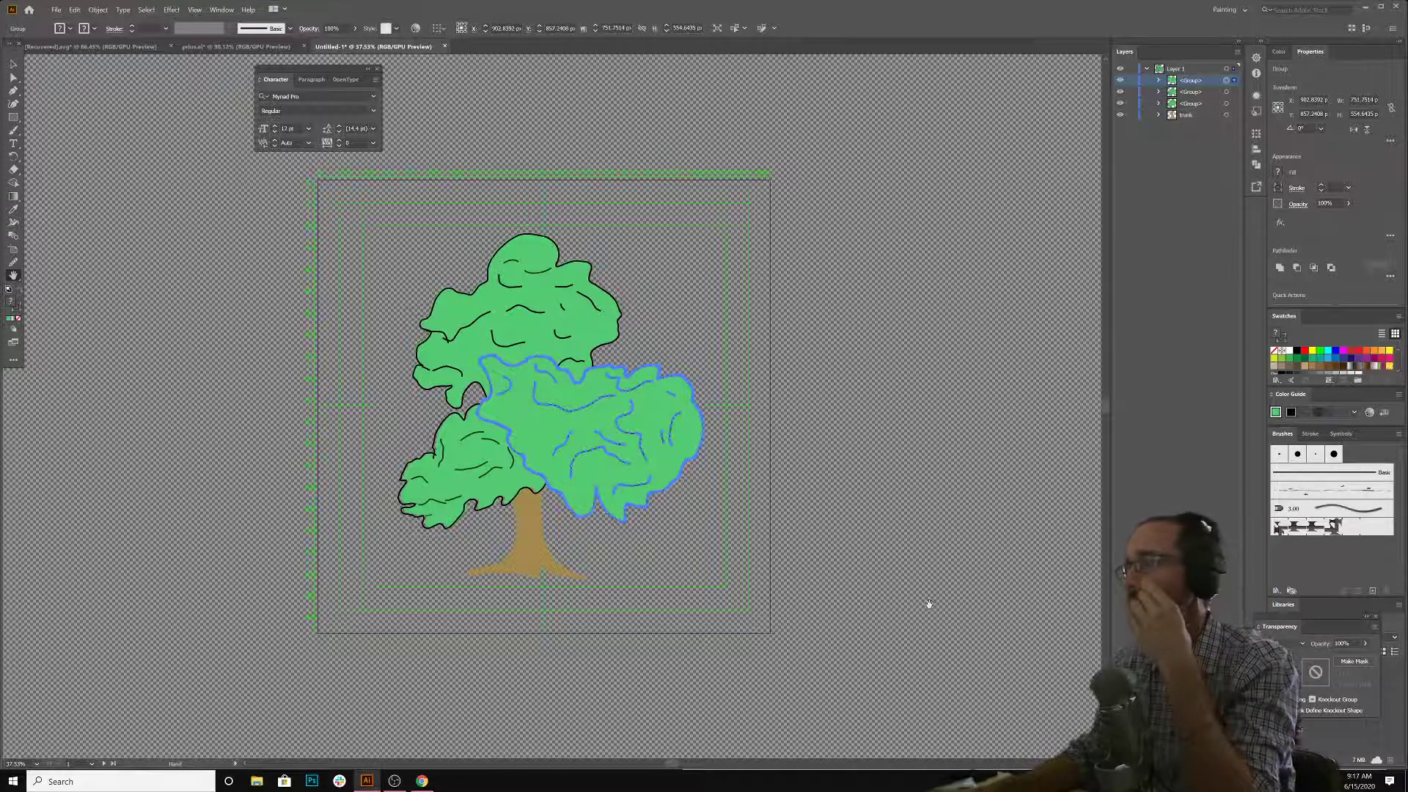
pyautogui.click(1376, 617)
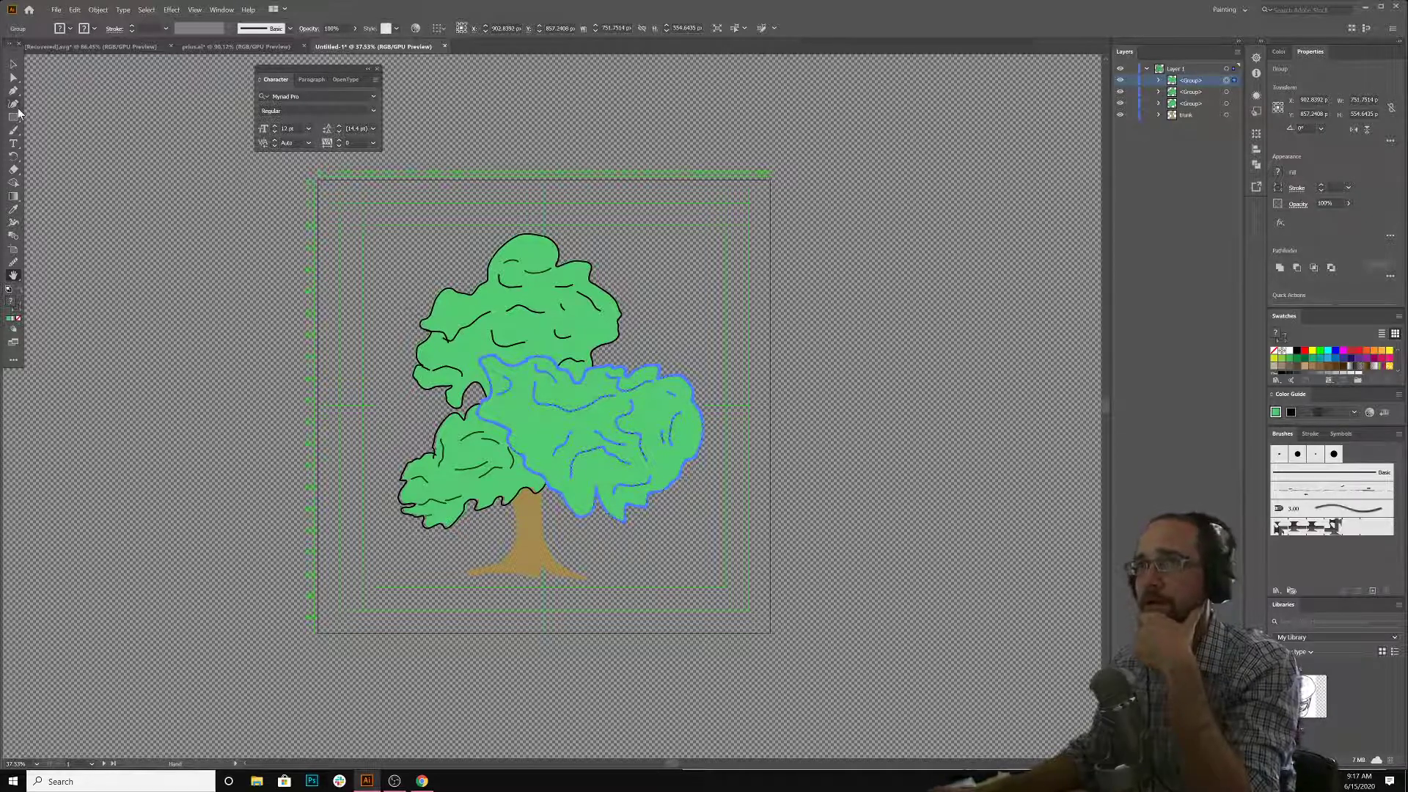
pyautogui.click(14, 64)
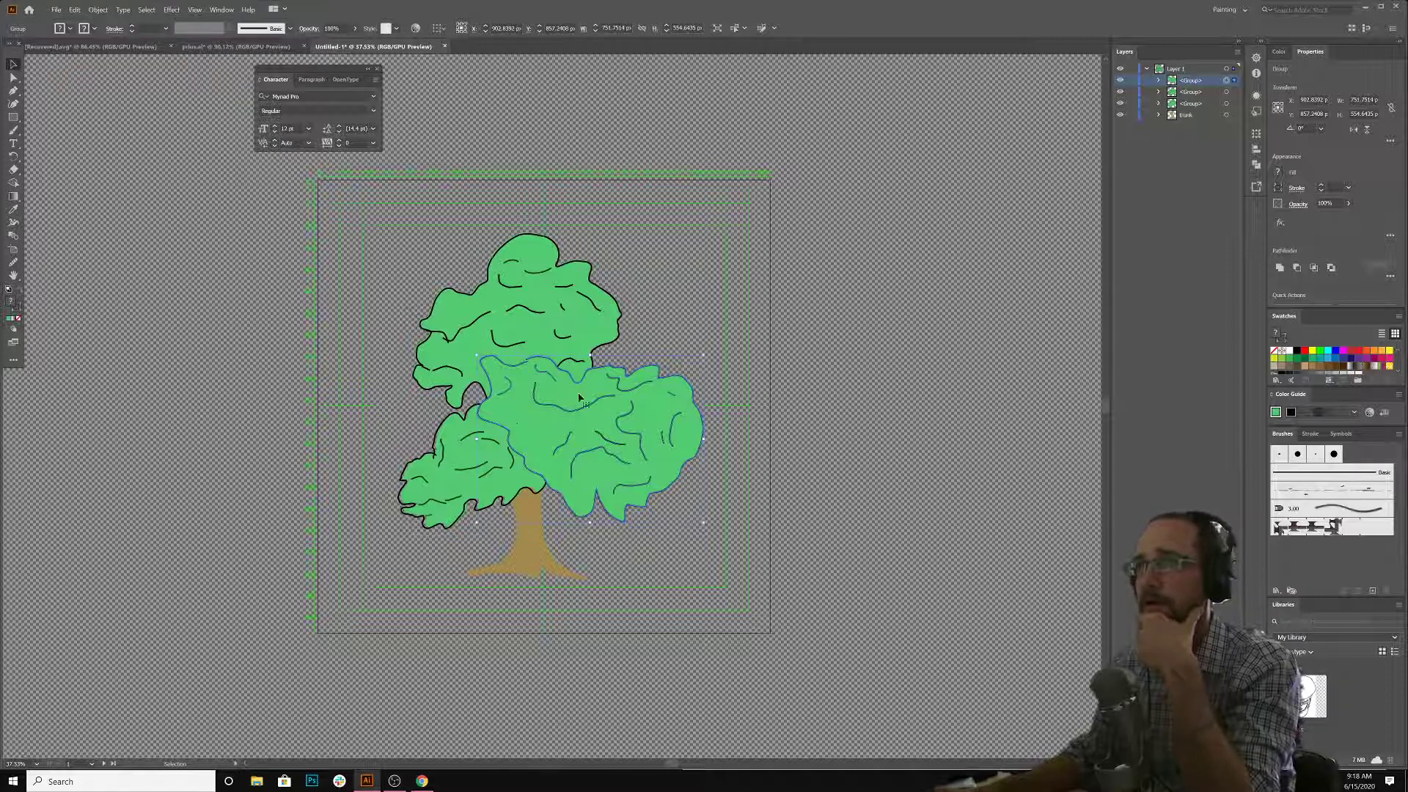
pyautogui.click(523, 557)
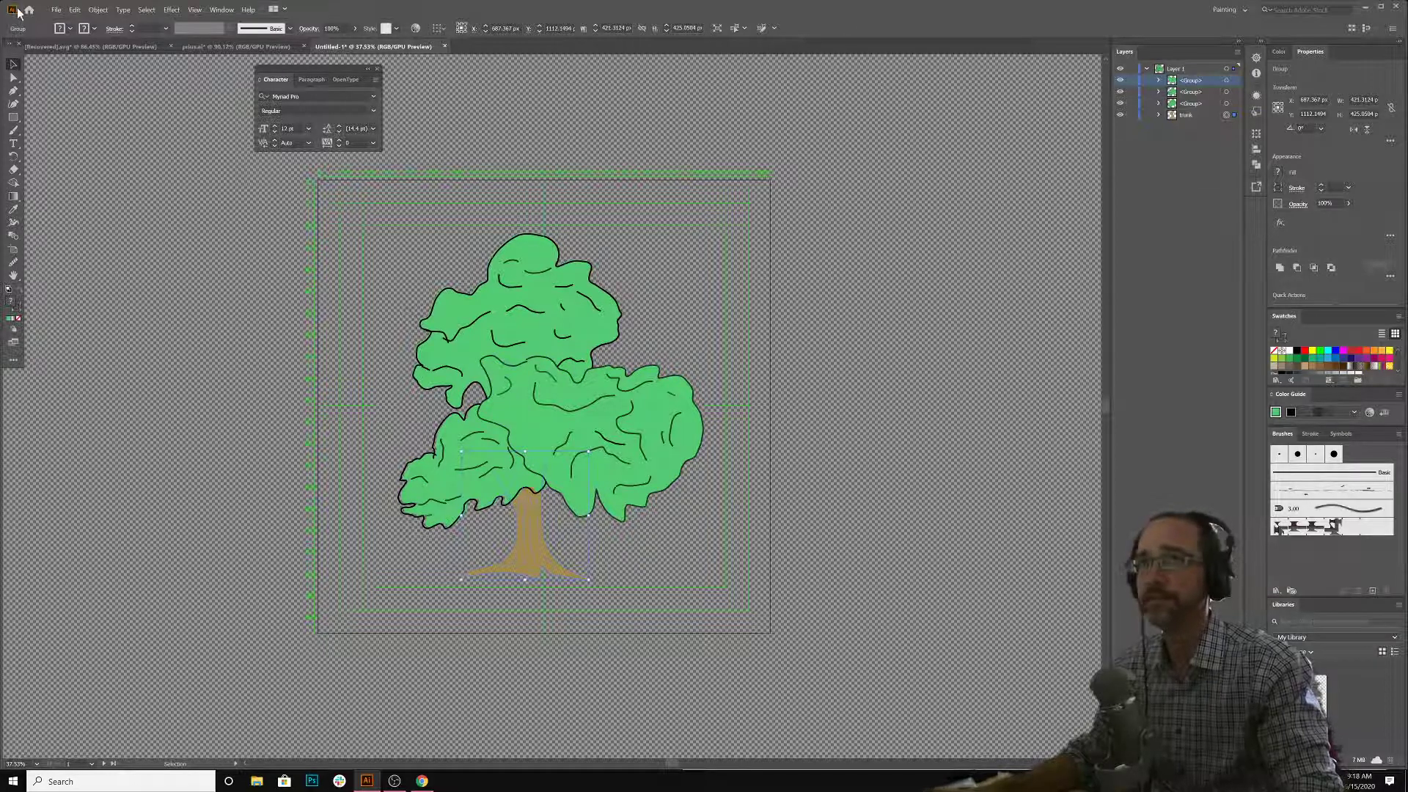
# - Save the document as an Illustrator 2020 file named "tree vector original" in the Q1_2019_creative folder
pyautogui.click(55, 10)
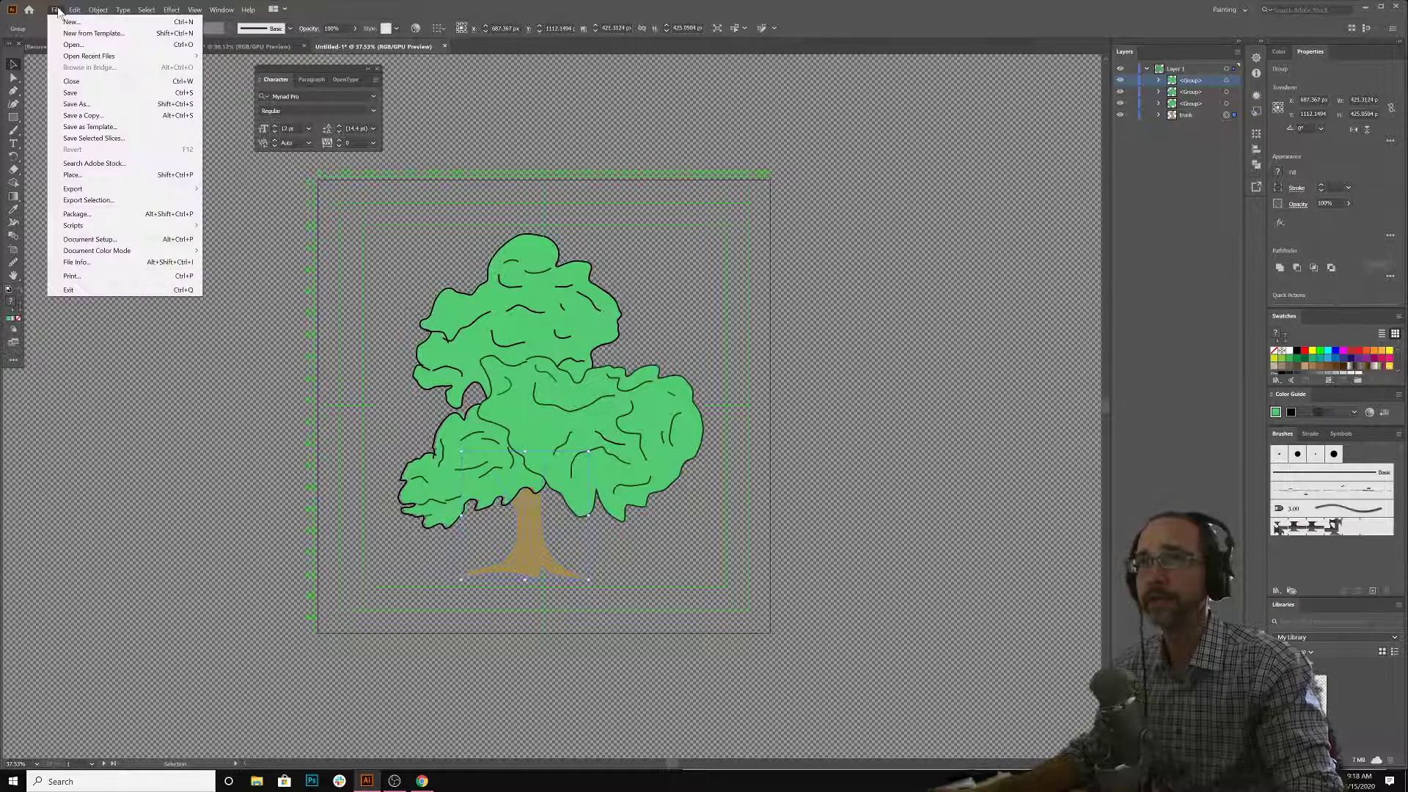
pyautogui.click(71, 94)
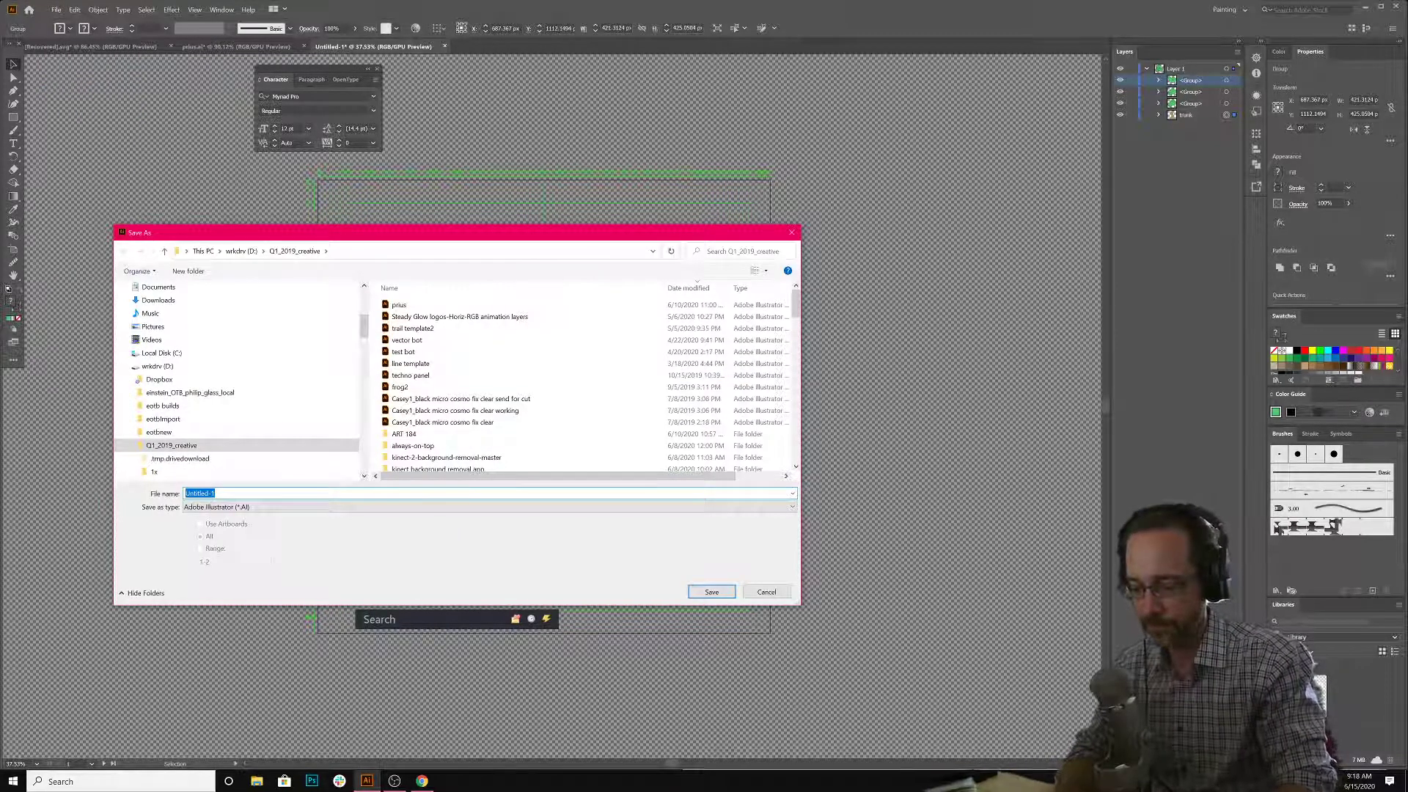
pyautogui.write('tree')
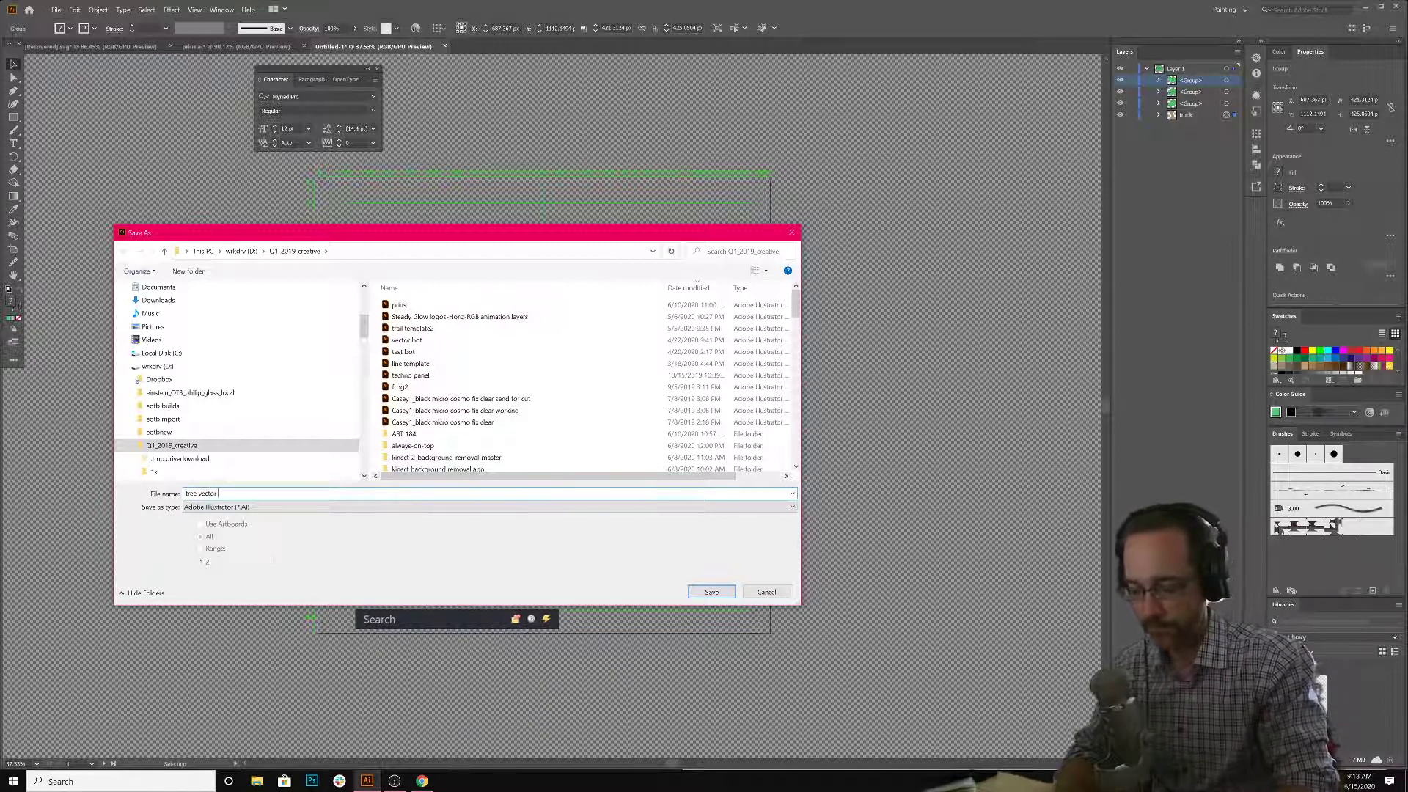
pyautogui.write('vector original')
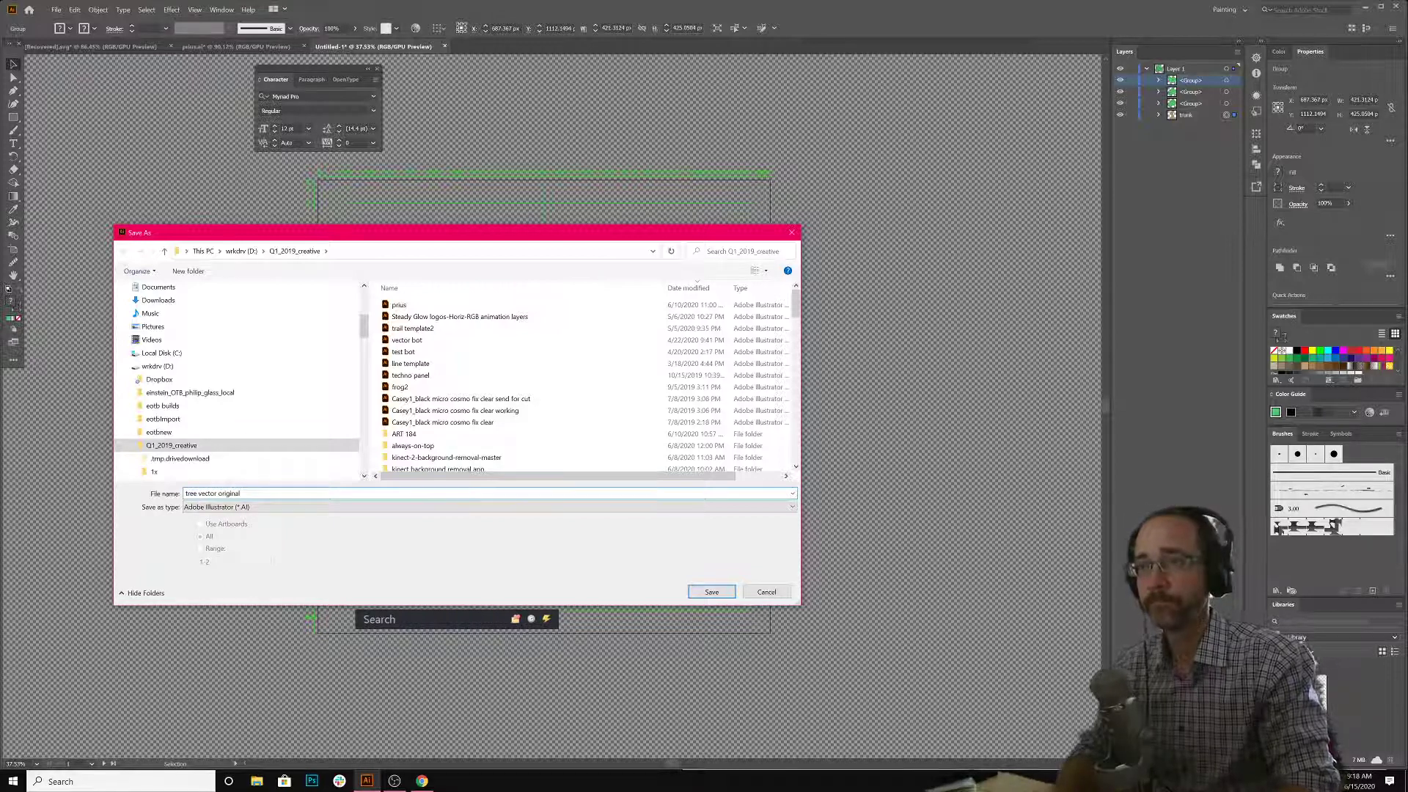
pyautogui.press('Return')
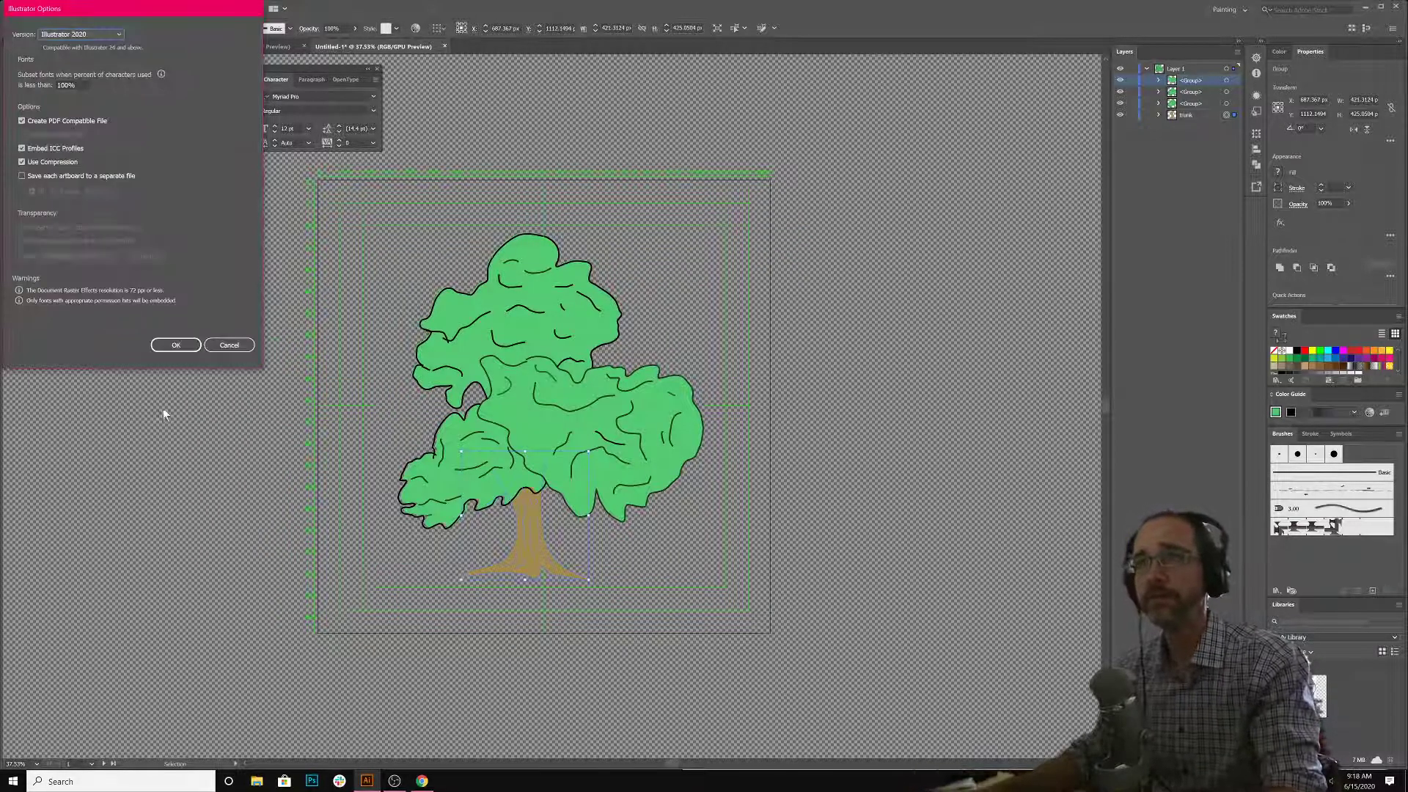
pyautogui.click(175, 345)
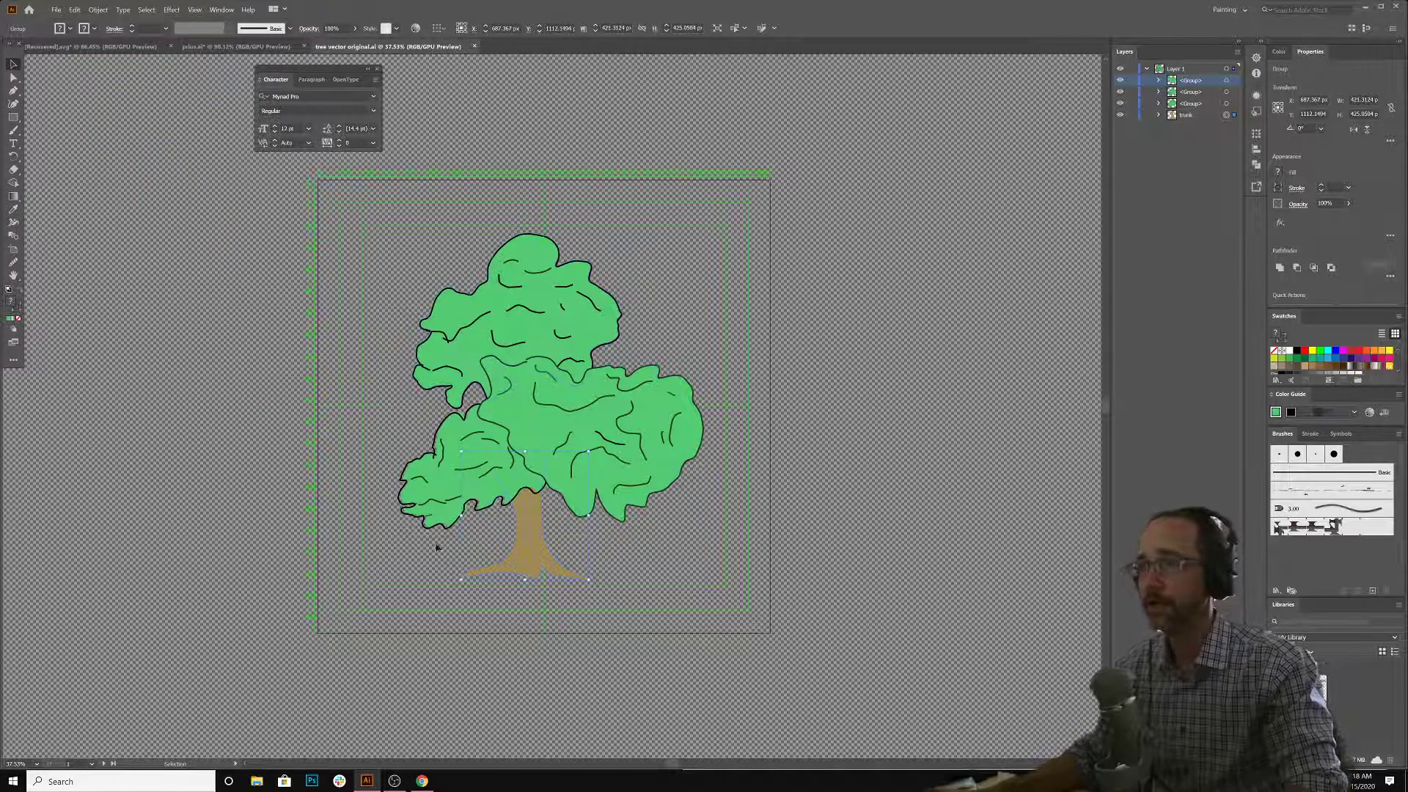
pyautogui.click(396, 542)
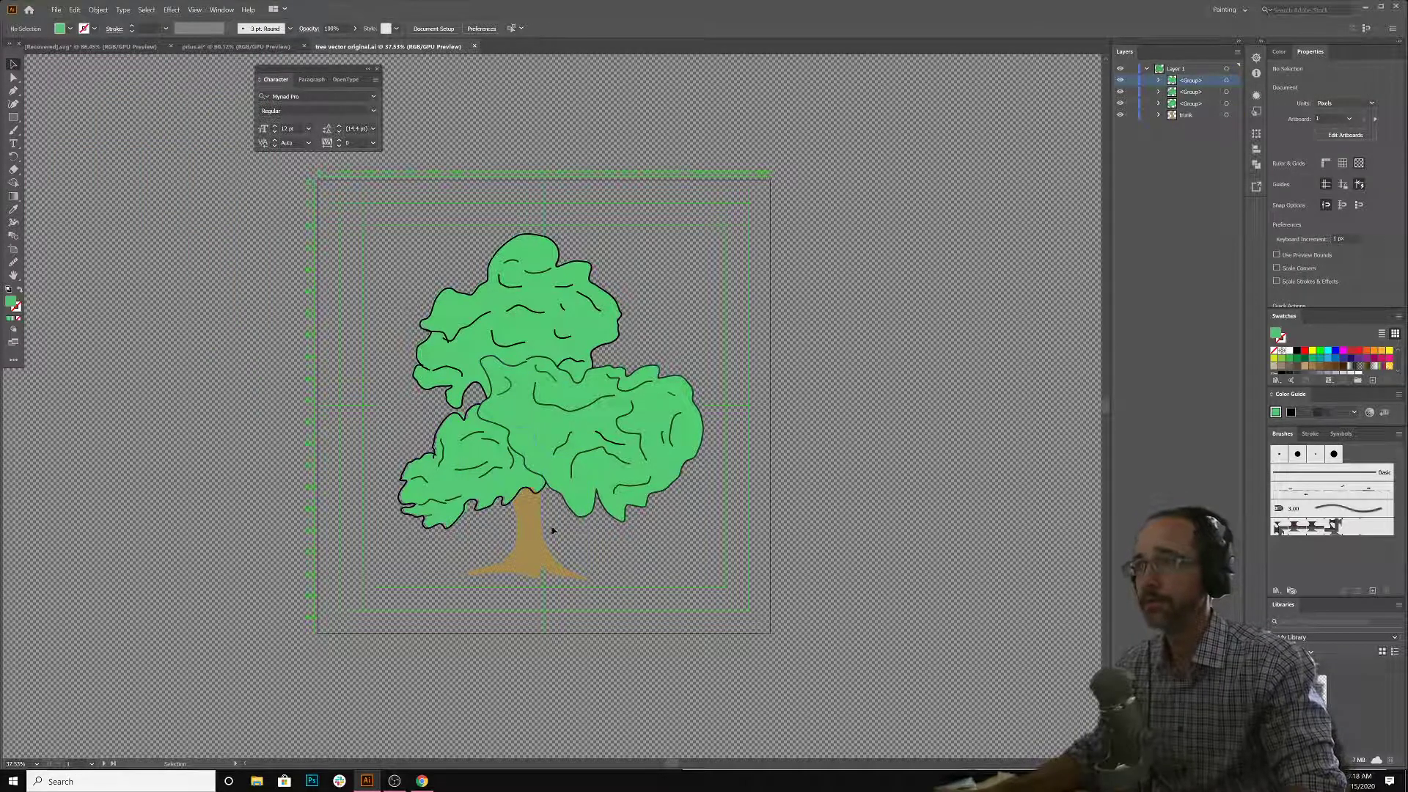
pyautogui.click(539, 566)
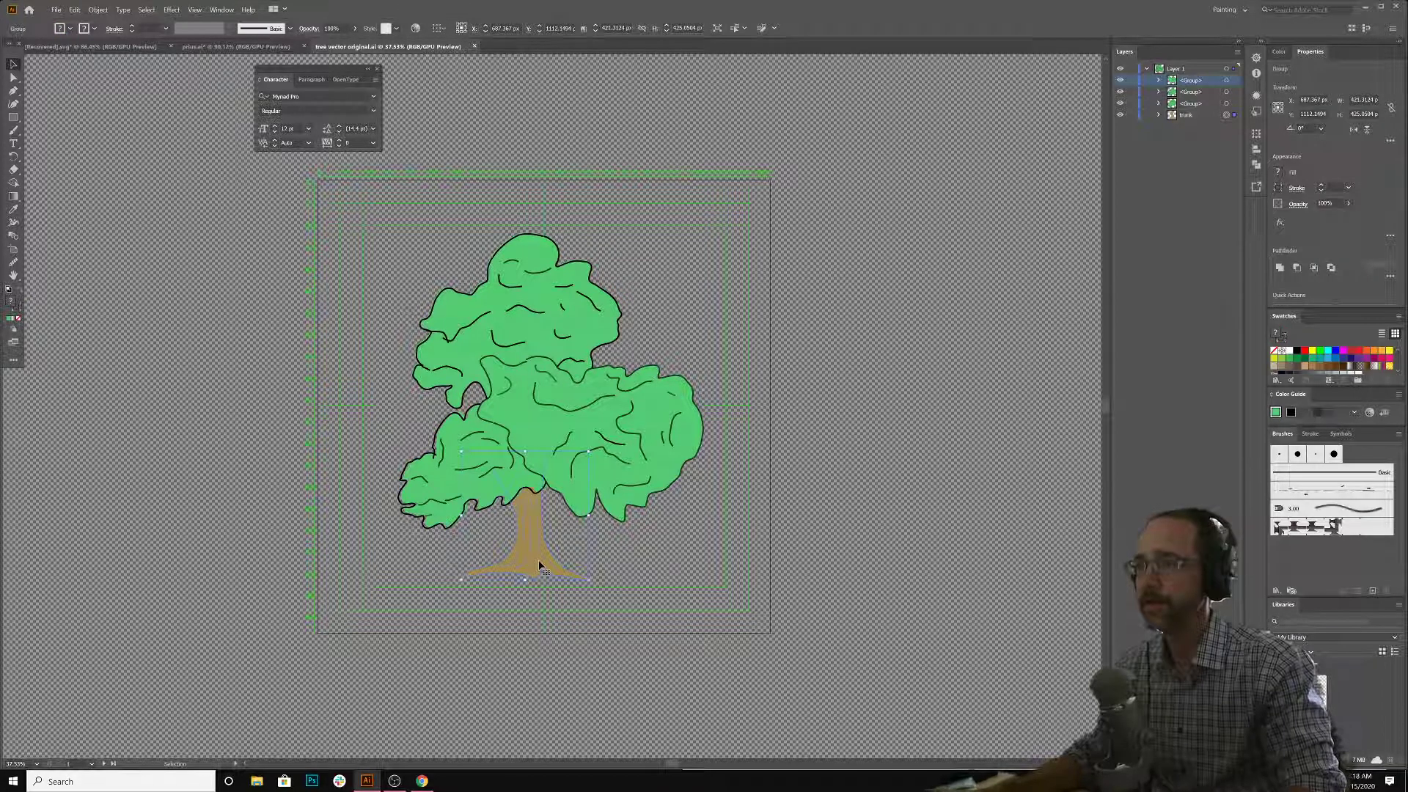
pyautogui.click(696, 345)
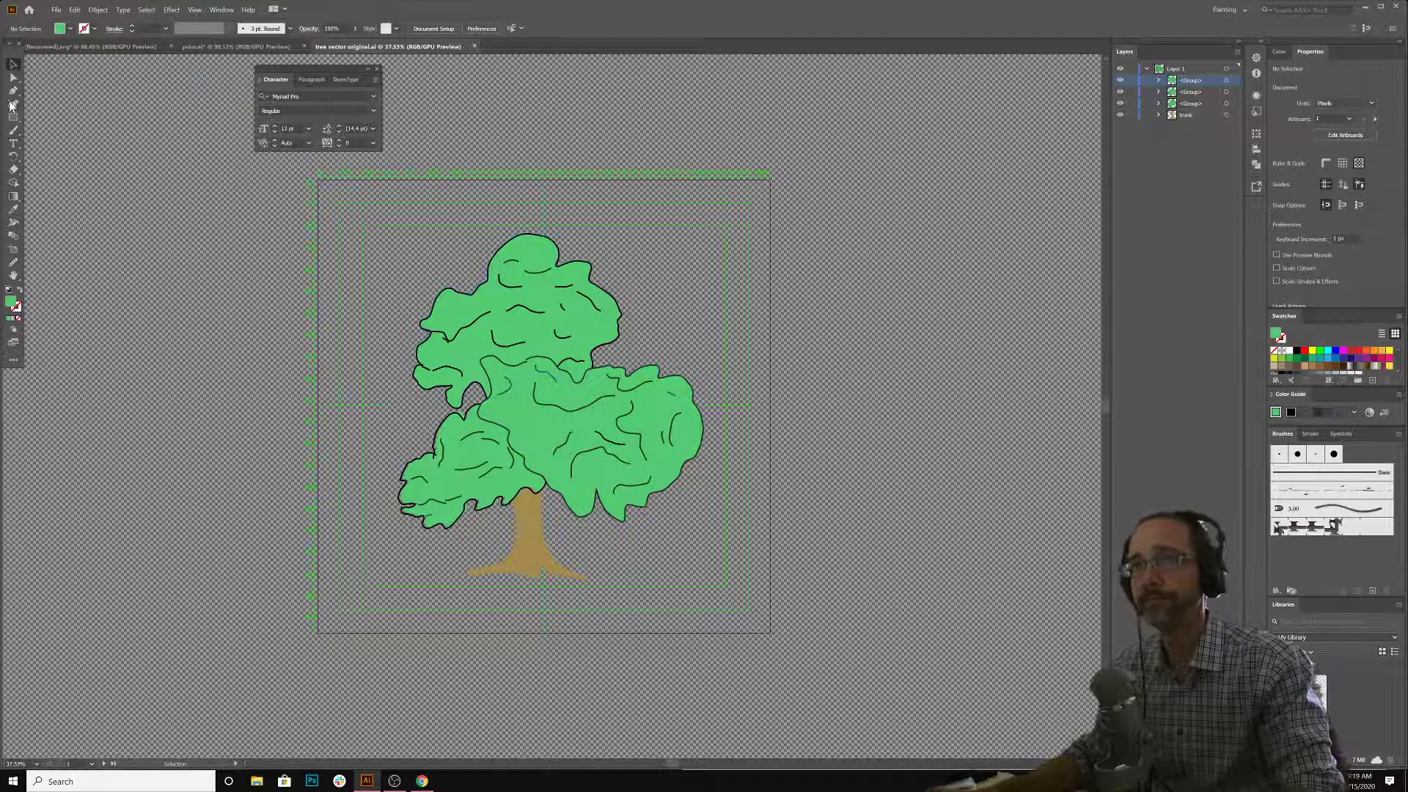
# - Save the drawing under the new name "tree sprite sheet" as an Illustrator 2020 file in the same folder
pyautogui.click(56, 9)
pyautogui.click(77, 104)
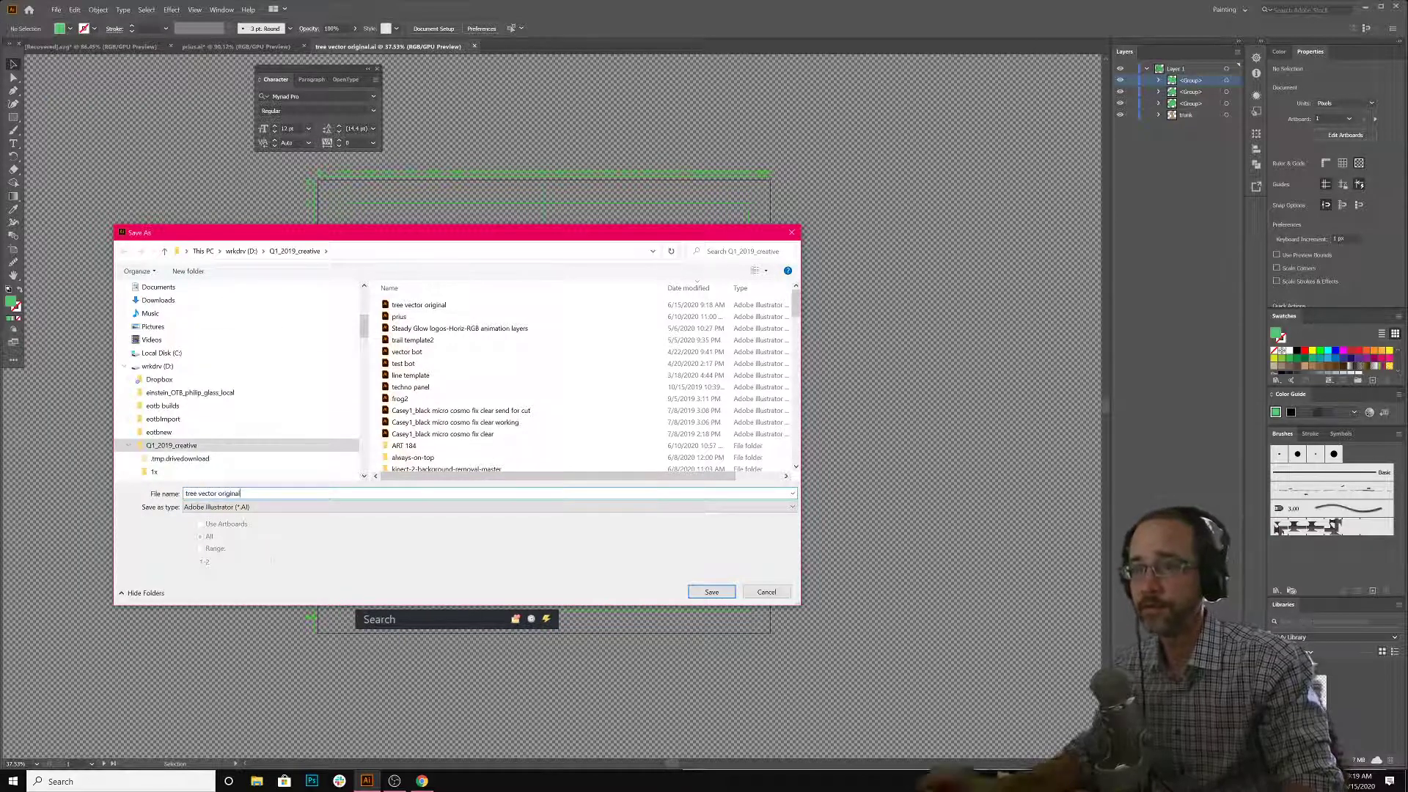
pyautogui.press('BackSpace')
pyautogui.press('BackSpace')
pyautogui.press('BackSpace')
pyautogui.press('BackSpace')
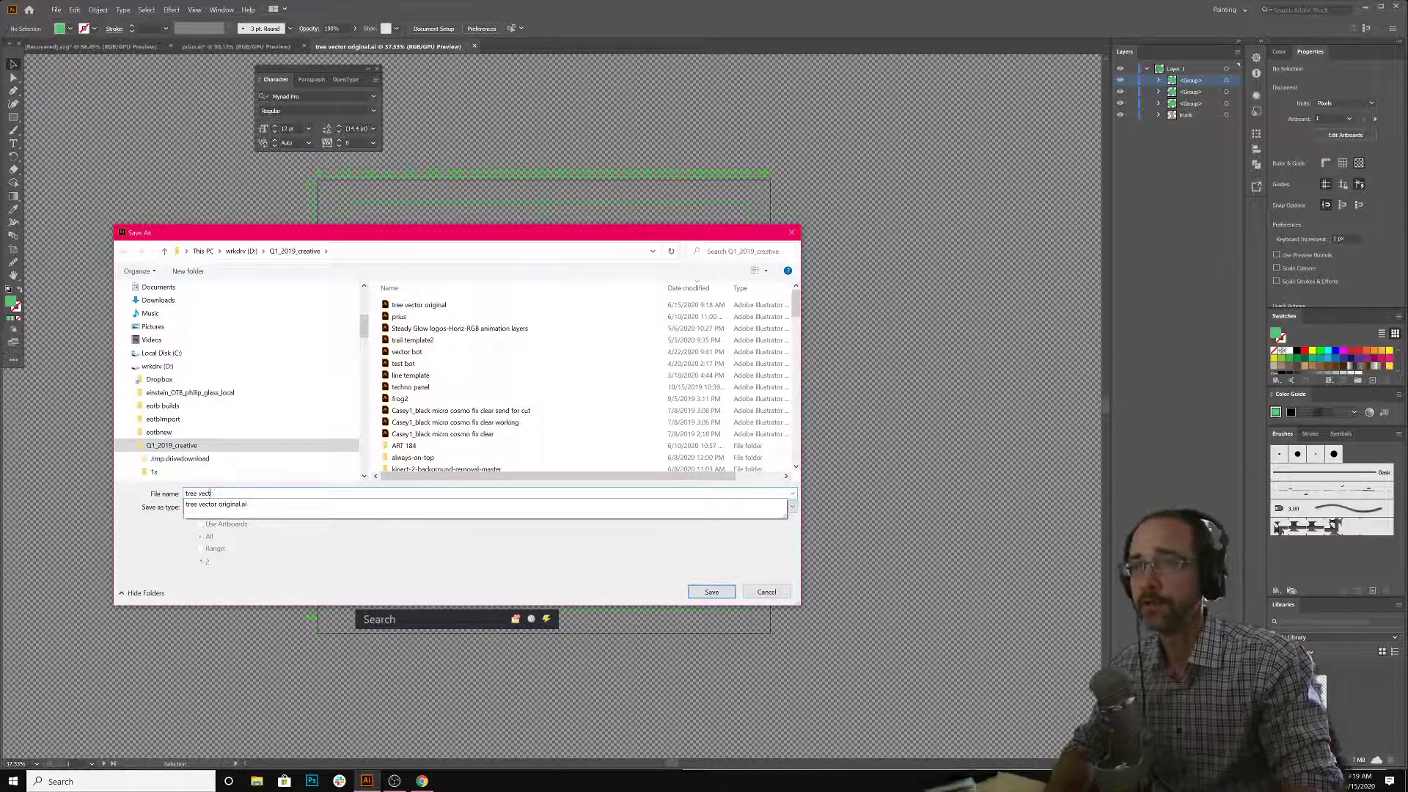
pyautogui.write('sprite sheet se')
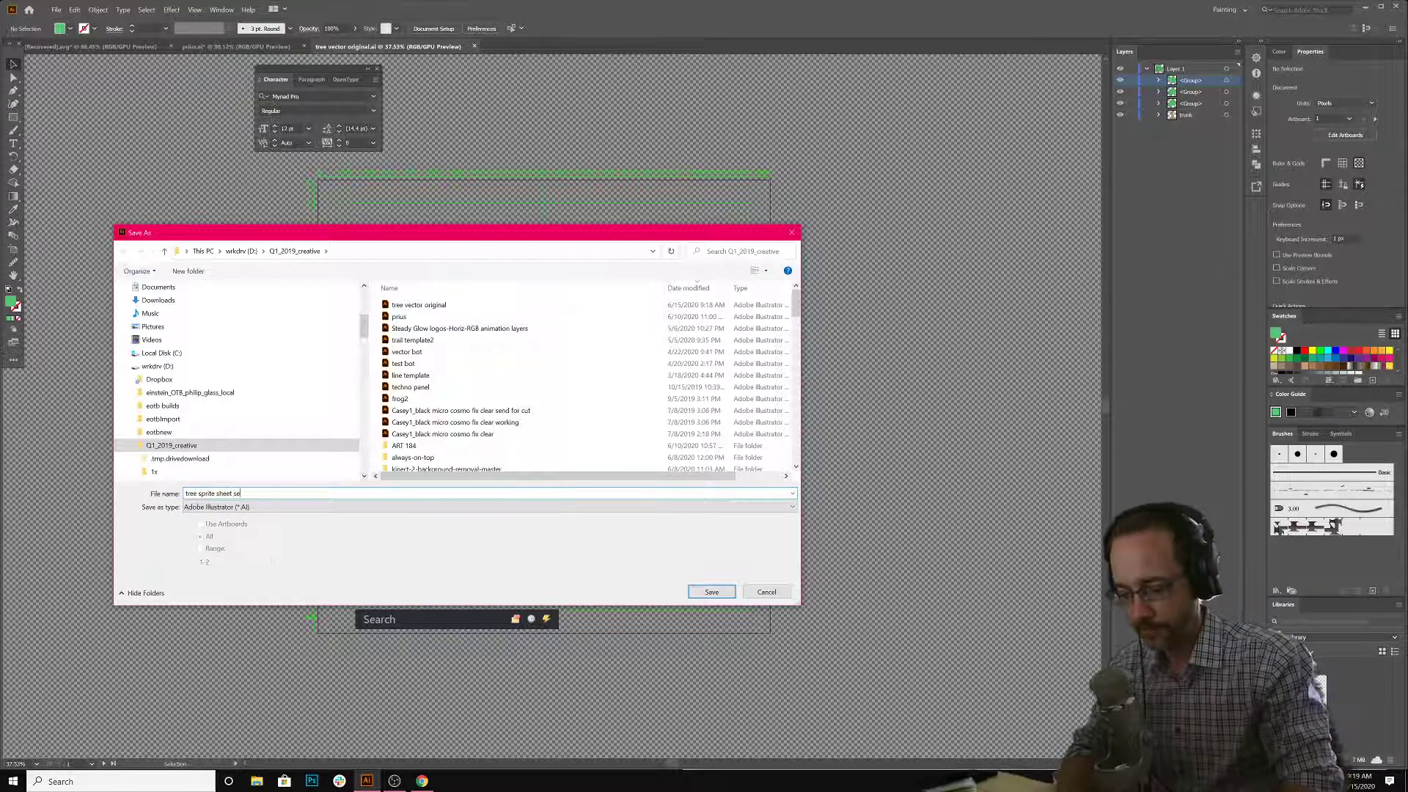
pyautogui.press('BackSpace')
pyautogui.press('BackSpace')
pyautogui.press('BackSpace')
pyautogui.press('BackSpace')
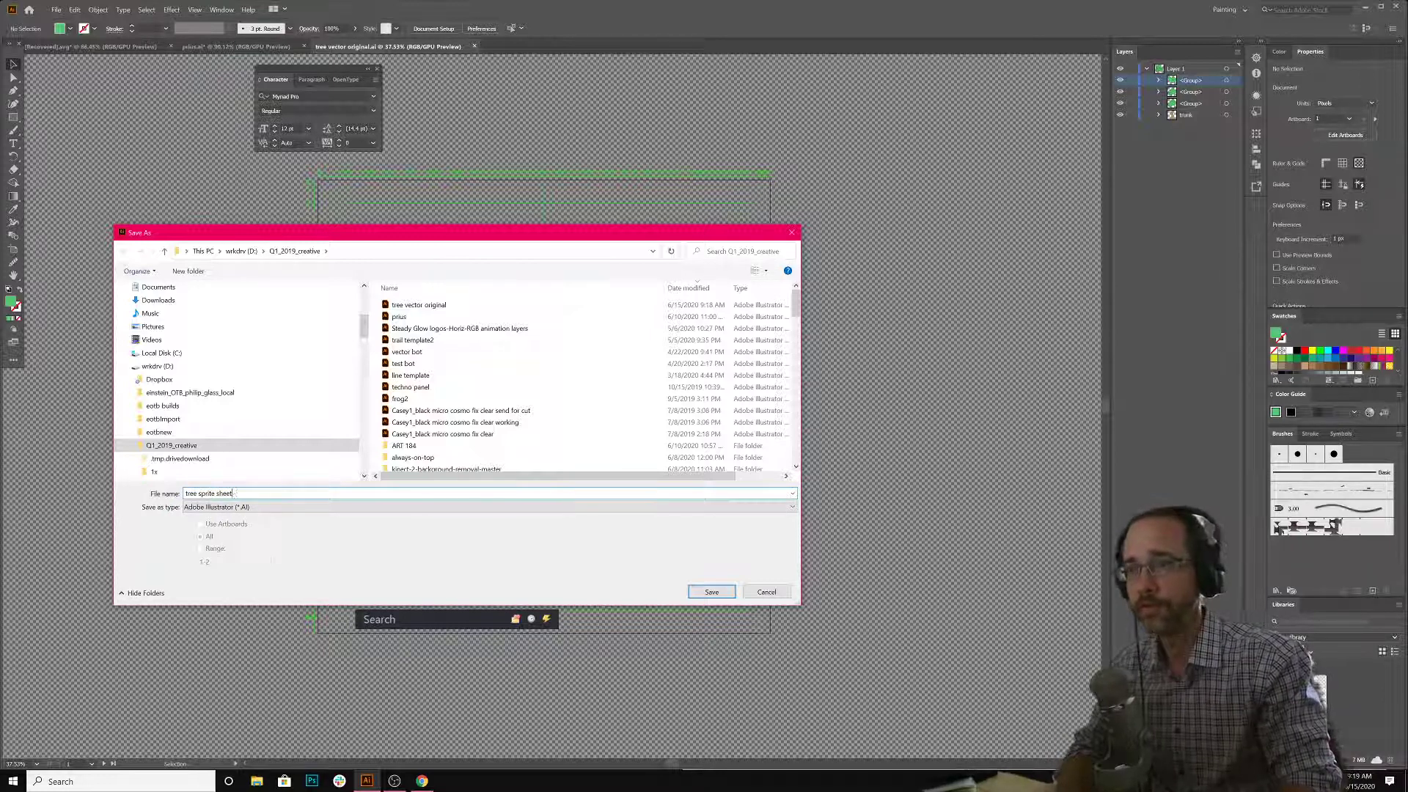
pyautogui.press('Return')
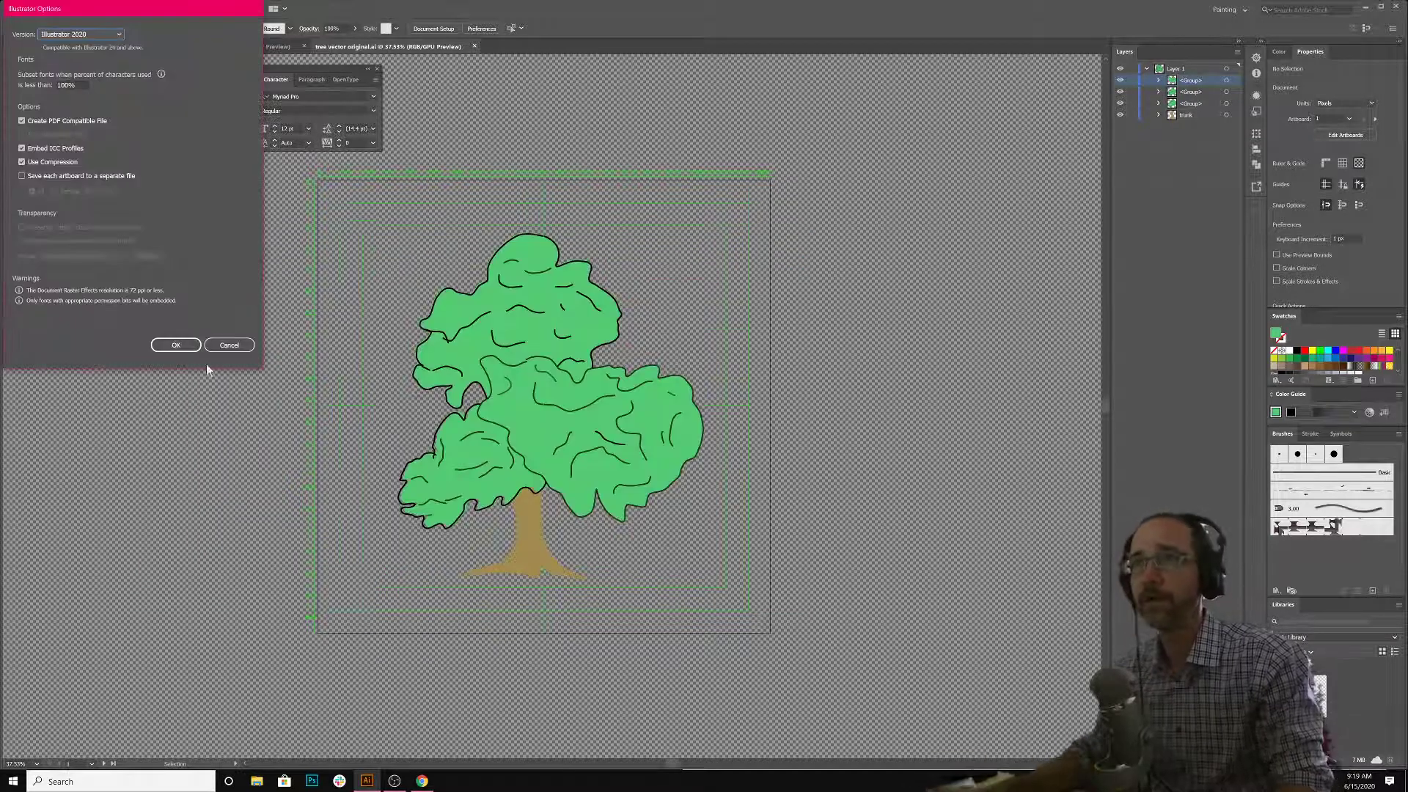
pyautogui.click(172, 345)
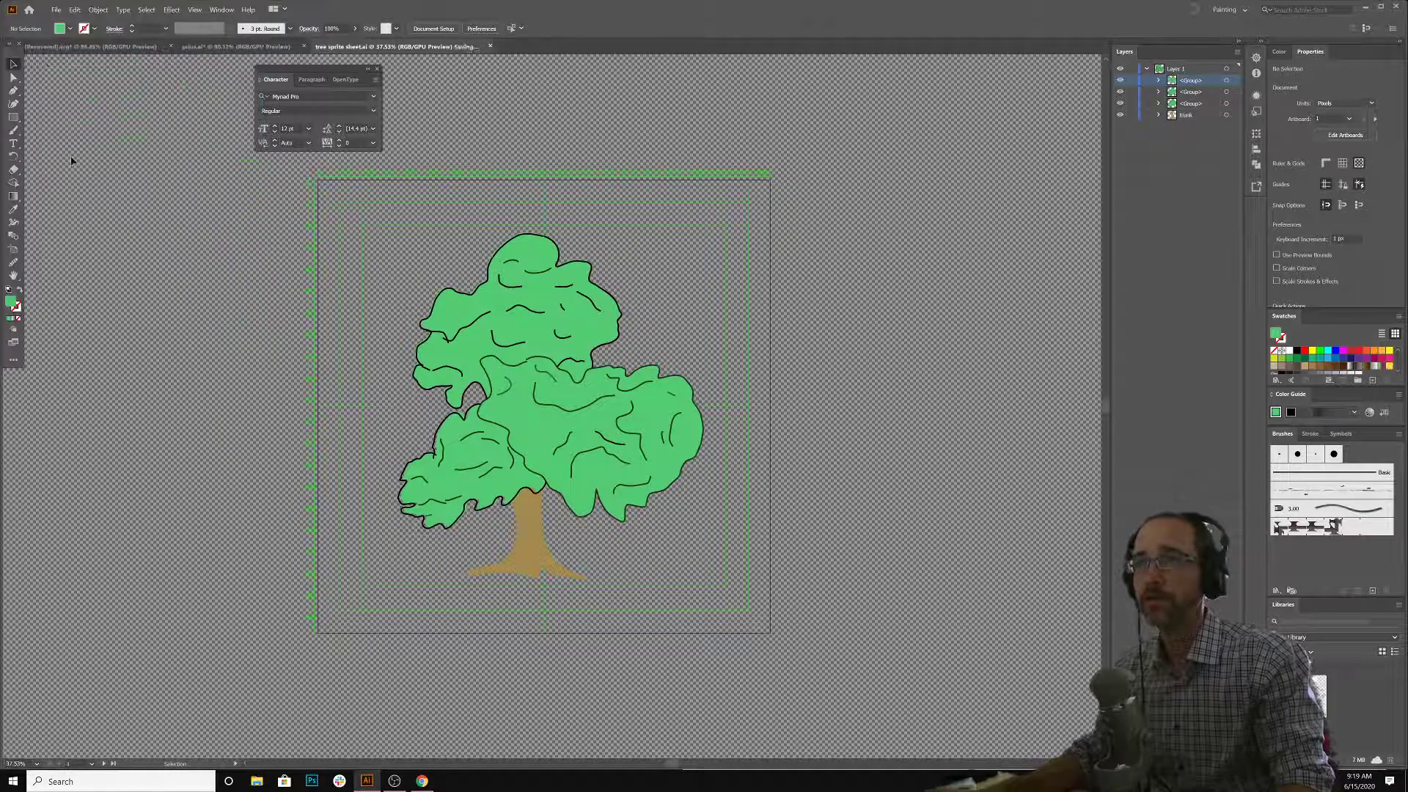
# - Spread the foliage groups apart: top mass to the artboard's upper left, right mass to its upper right, lower-left mass away from the trunk
pyautogui.click(573, 332)
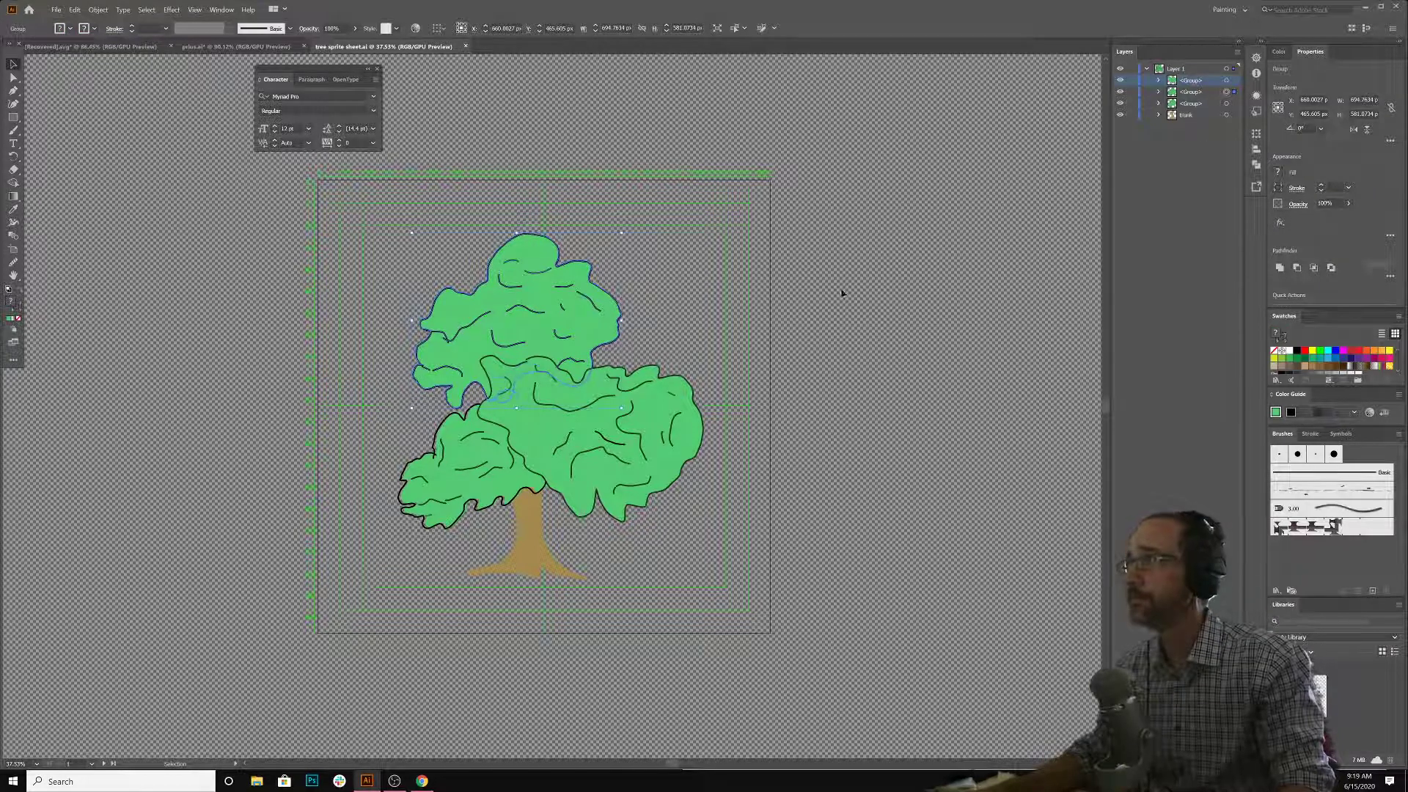
pyautogui.moveTo(530, 338); pyautogui.dragTo(455, 314)
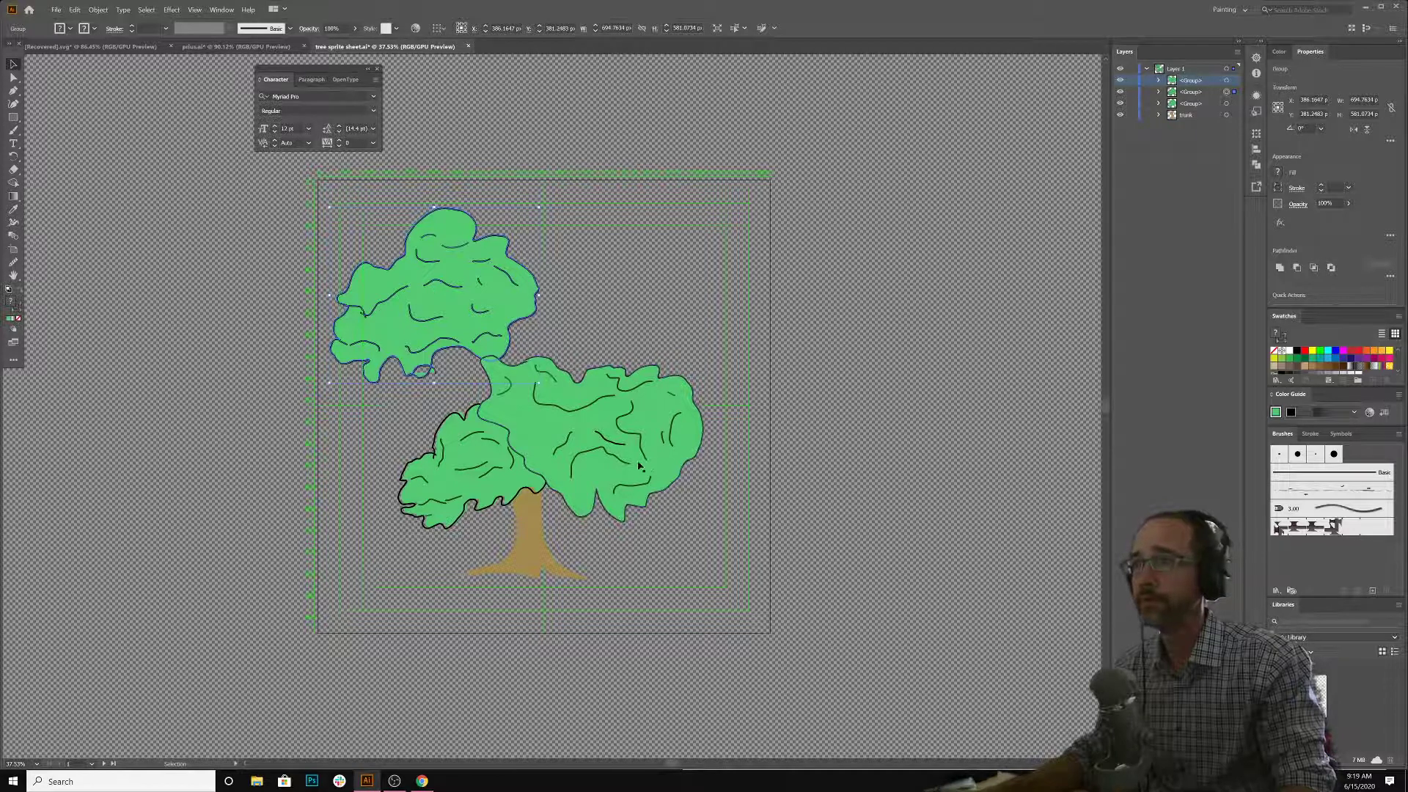
pyautogui.moveTo(634, 443); pyautogui.dragTo(690, 307)
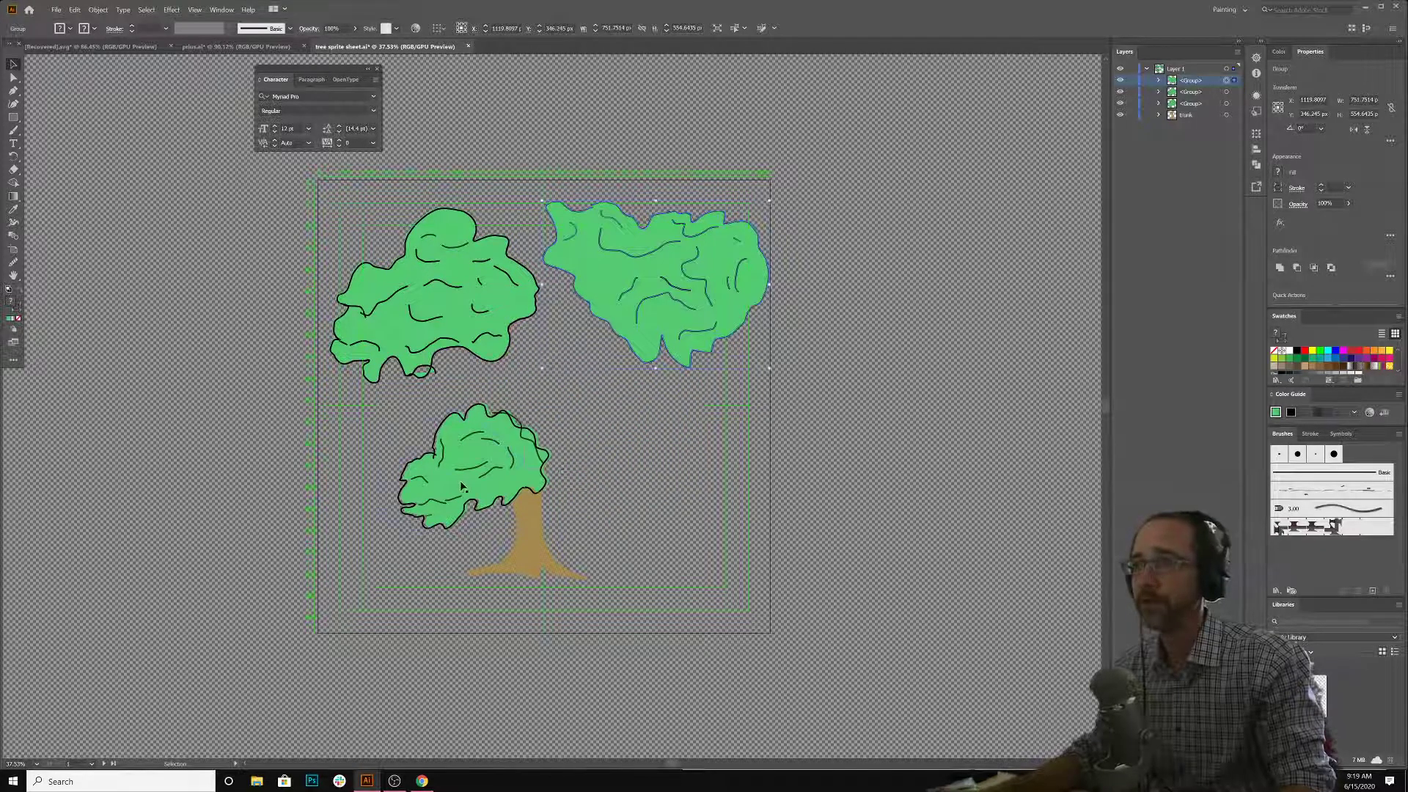
pyautogui.moveTo(461, 472); pyautogui.dragTo(445, 441)
# - Try moving the top foliage group down so that it overlaps the lower-left foliage
pyautogui.click(438, 297)
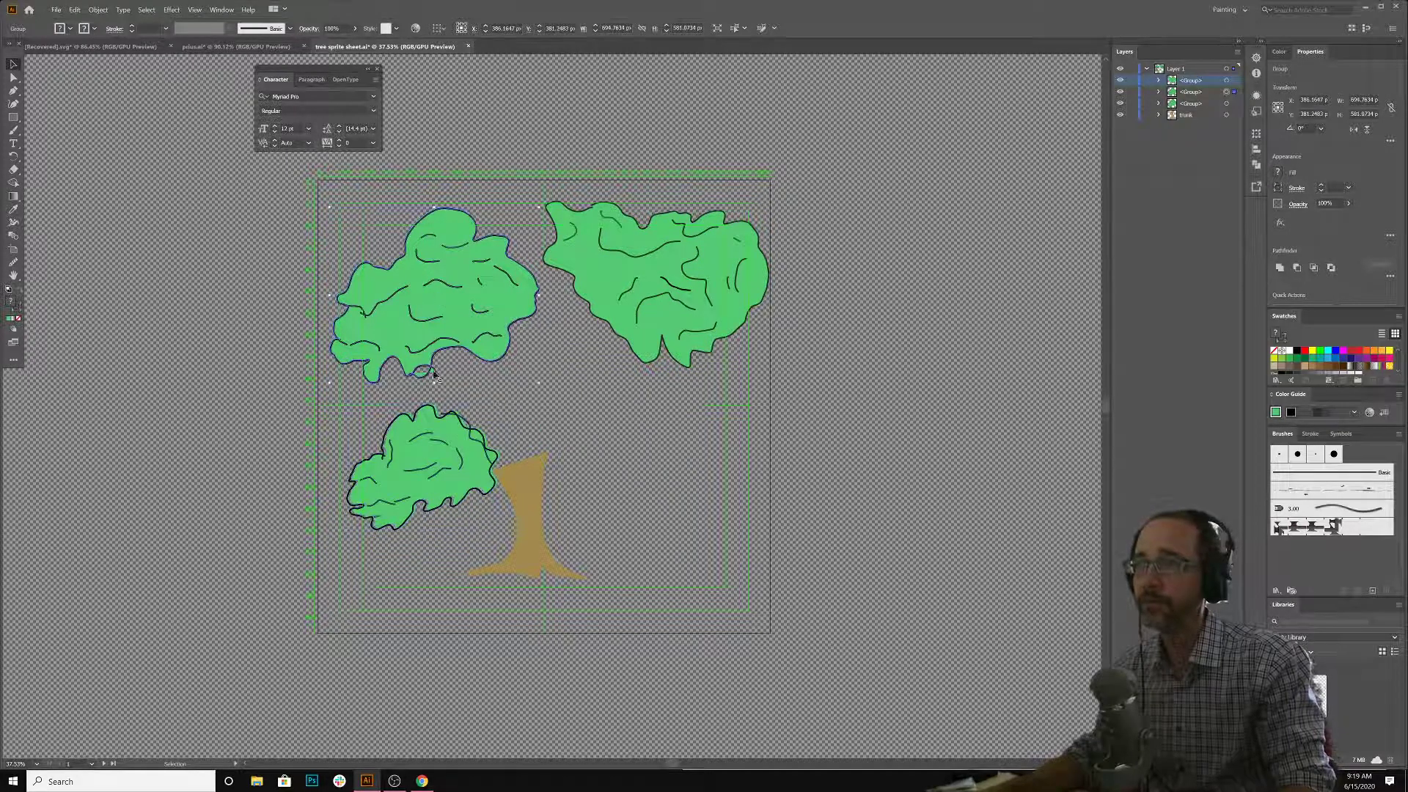
pyautogui.click(660, 247)
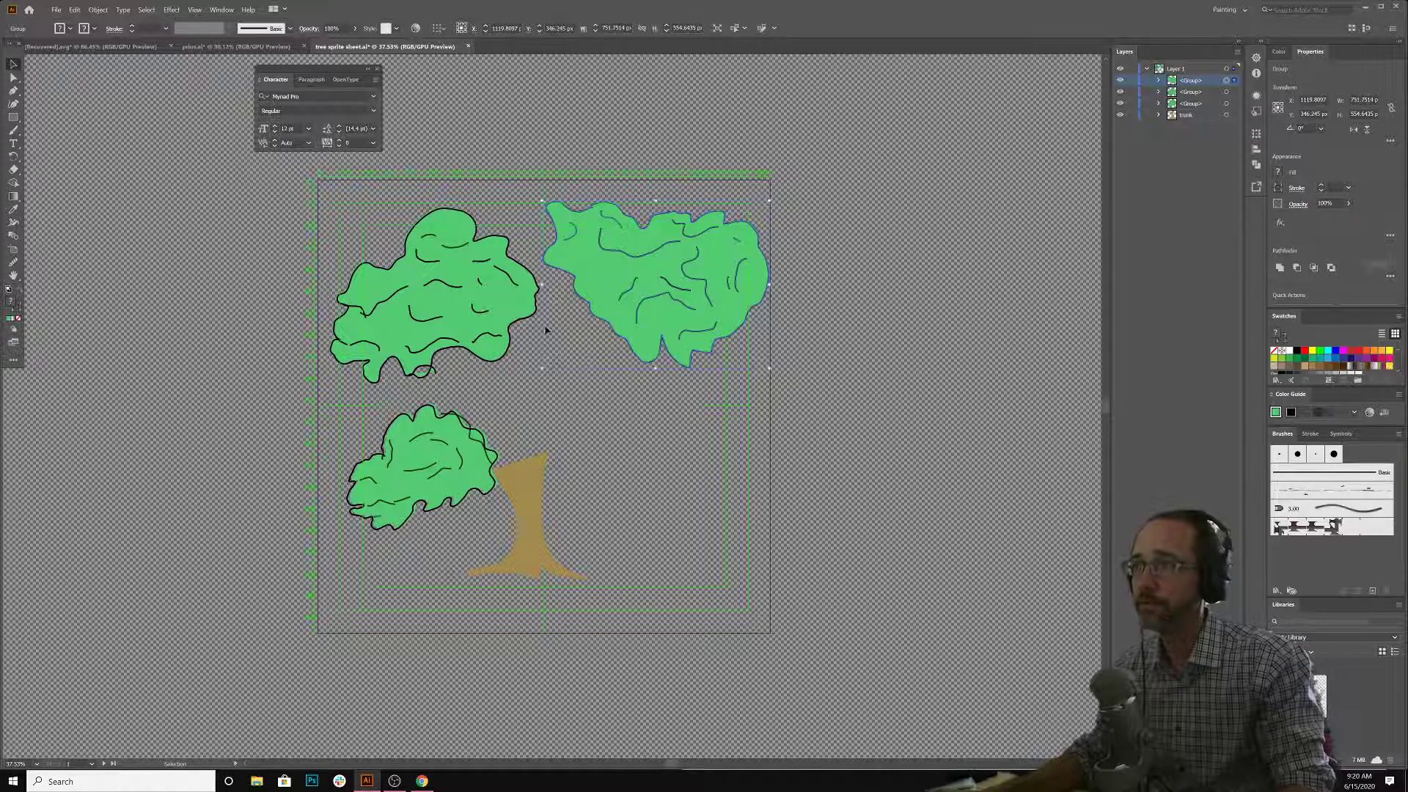
pyautogui.moveTo(444, 320); pyautogui.dragTo(484, 384)
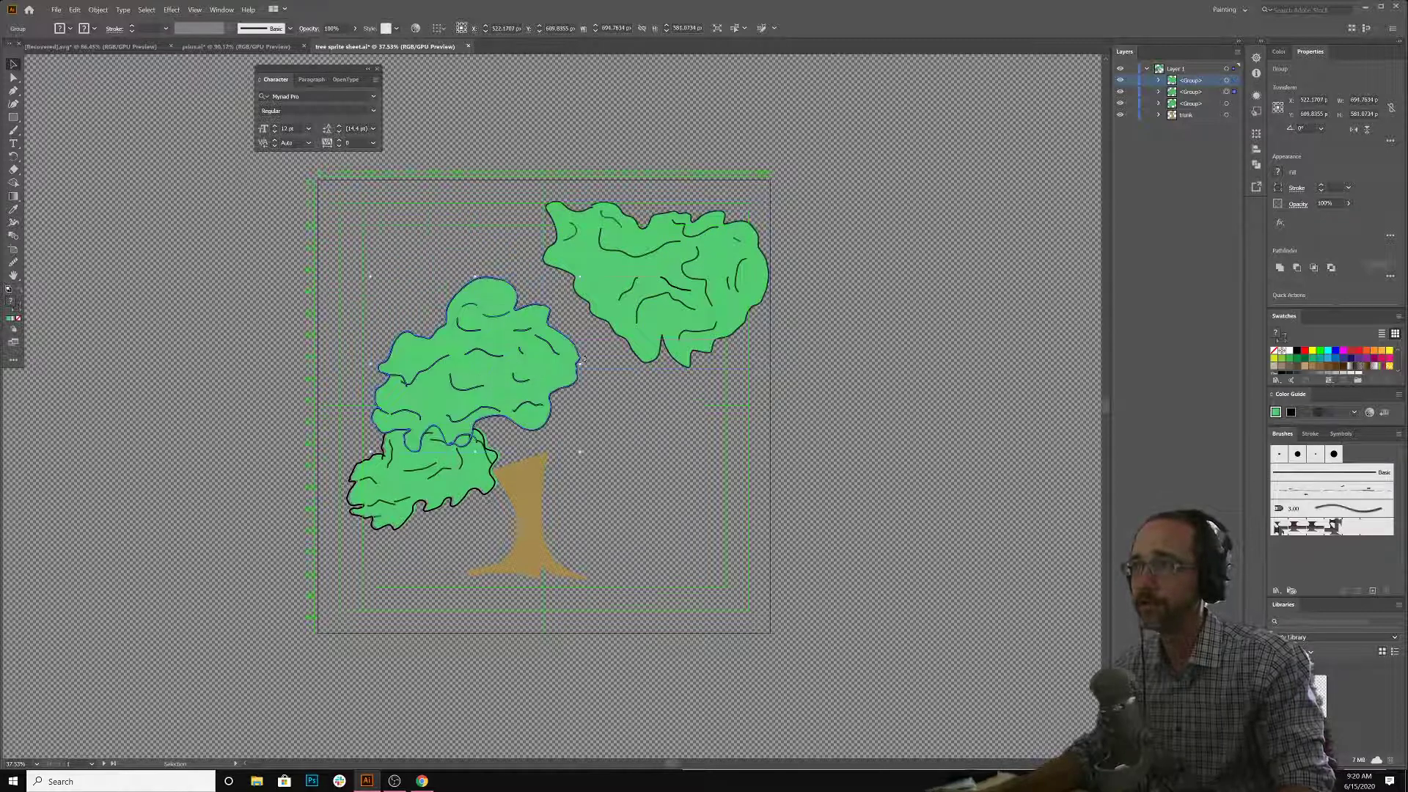
pyautogui.click(643, 308)
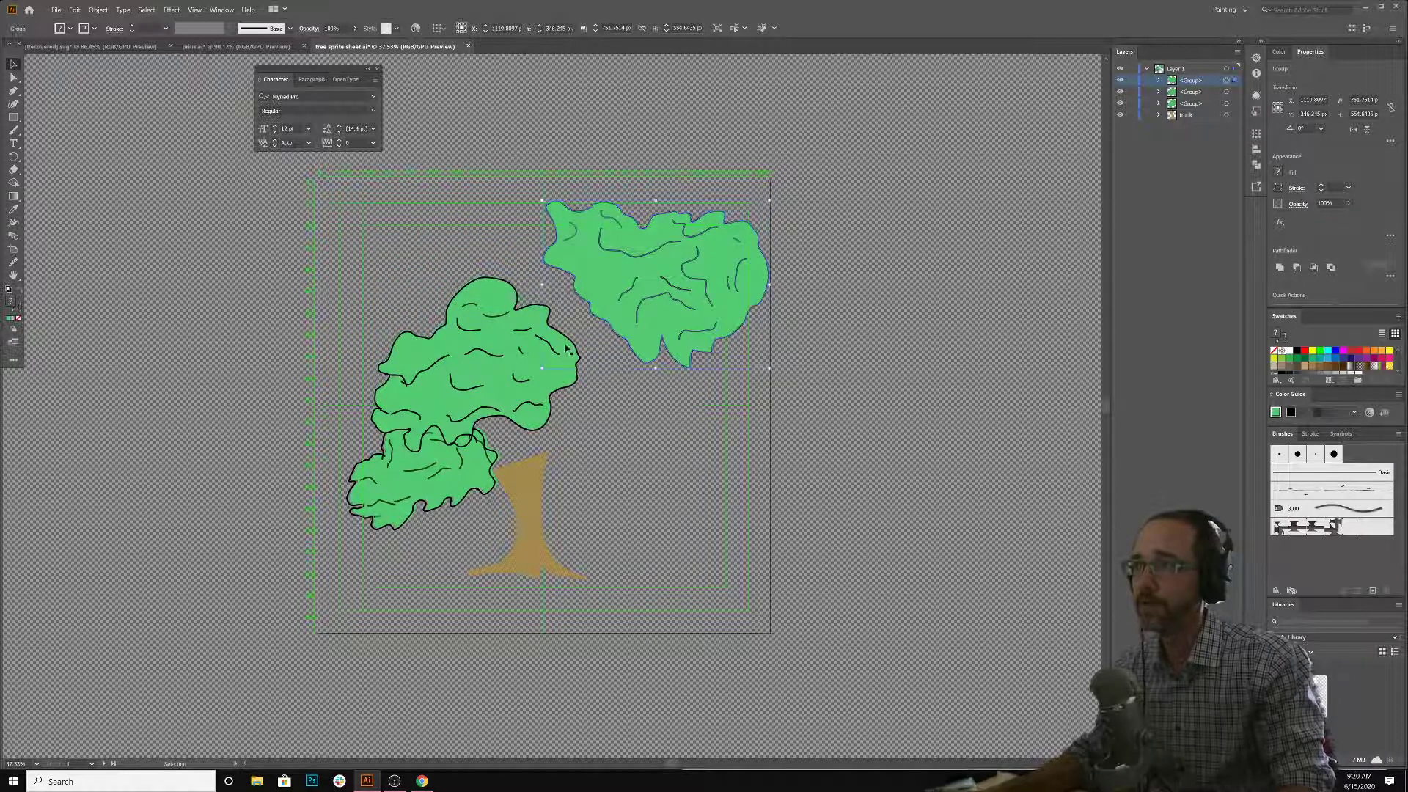
# - Place the top foliage group in the artboard's upper-left corner and move the trunk into the lower right, clear of all foliage
pyautogui.moveTo(495, 365); pyautogui.dragTo(446, 283)
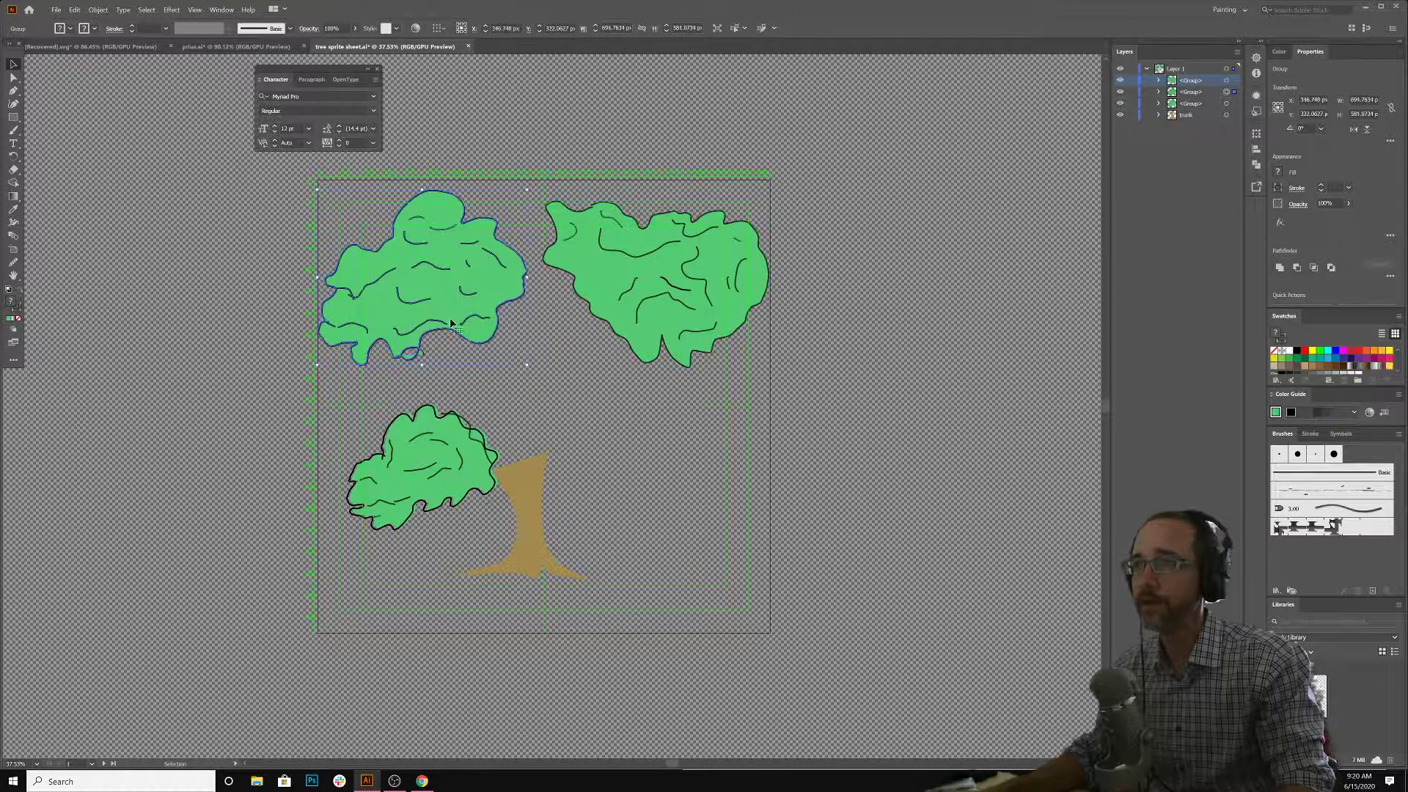
pyautogui.click(434, 473)
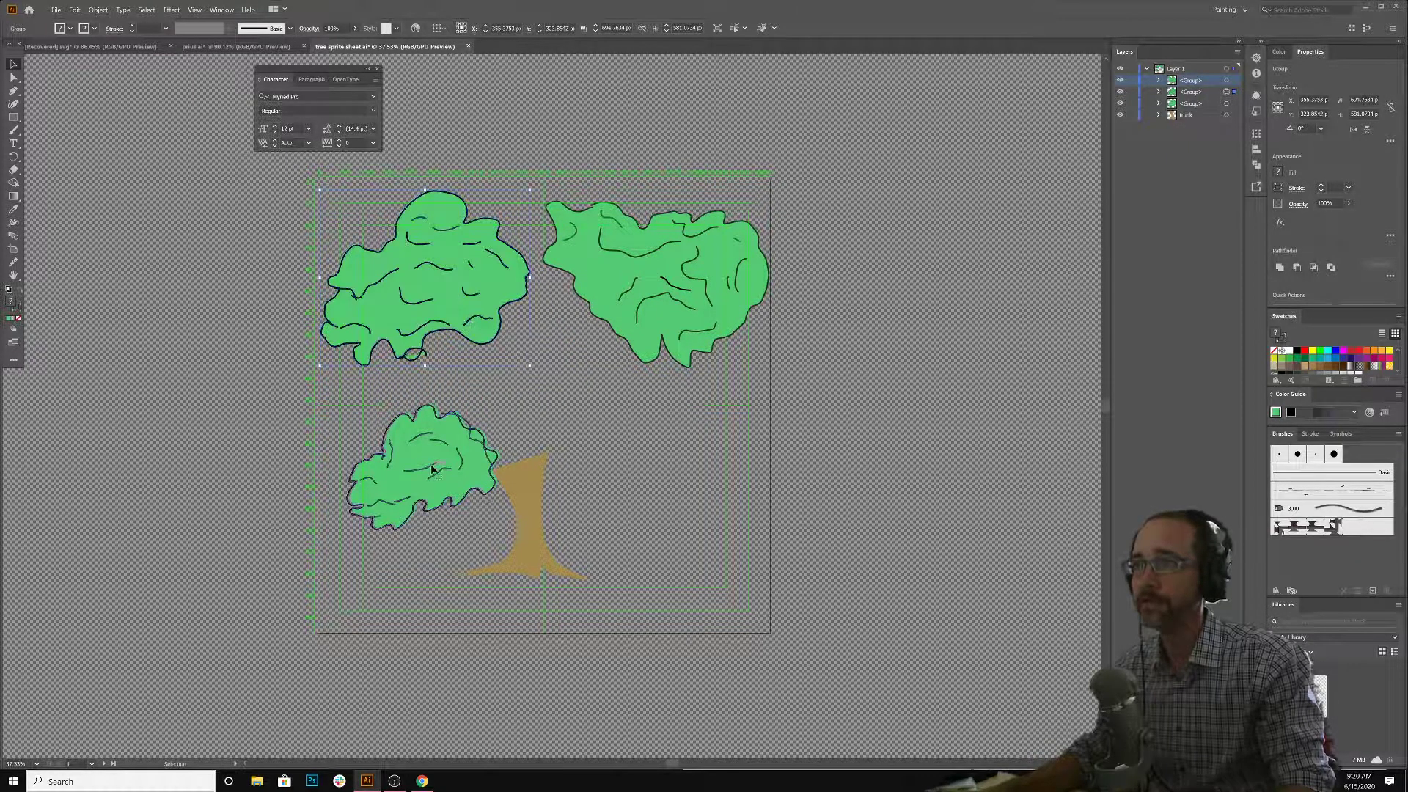
pyautogui.moveTo(549, 559); pyautogui.dragTo(646, 565)
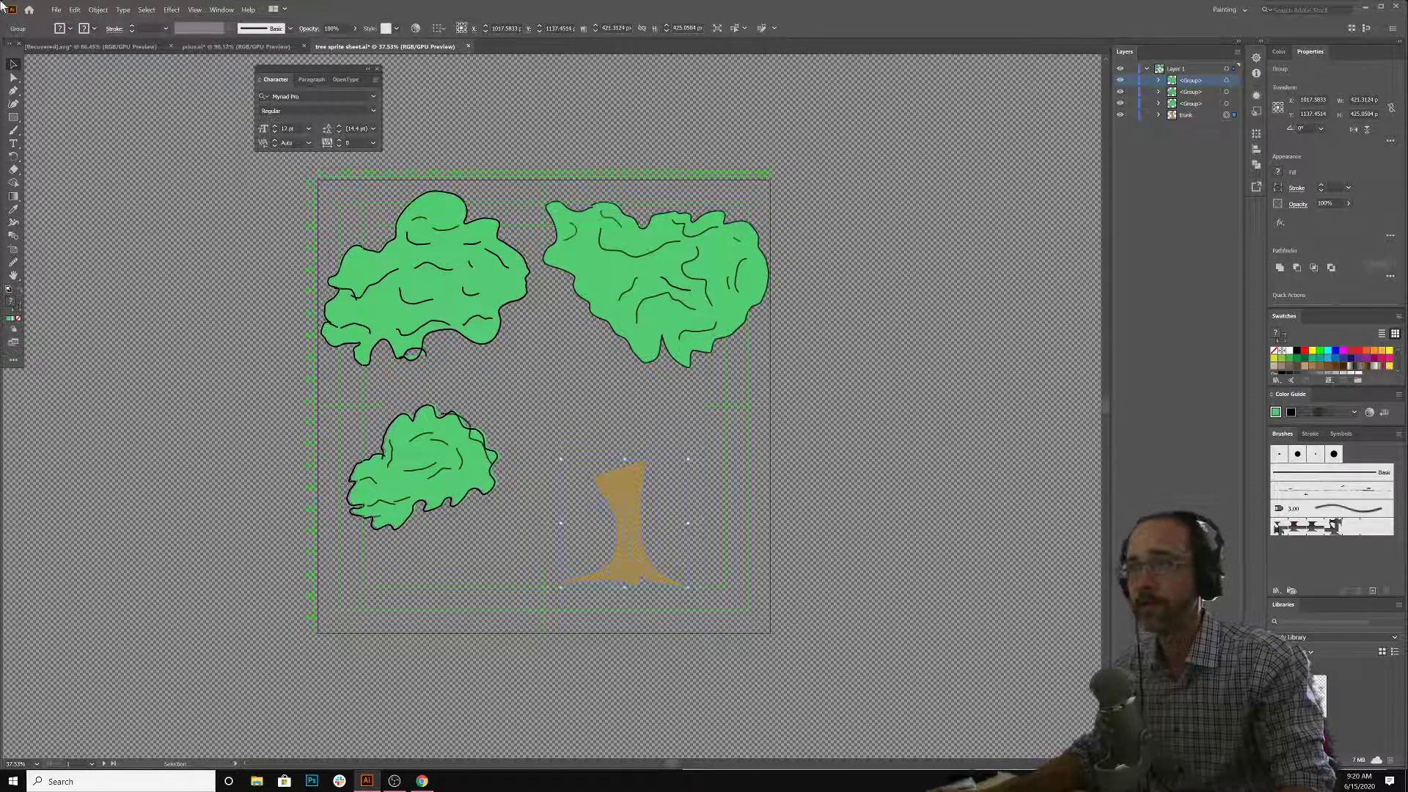
# - Export the sheet as PNG "tree sprite sheet" using all artboards, at Screen (72 ppi) with a transparent background
pyautogui.click(54, 10)
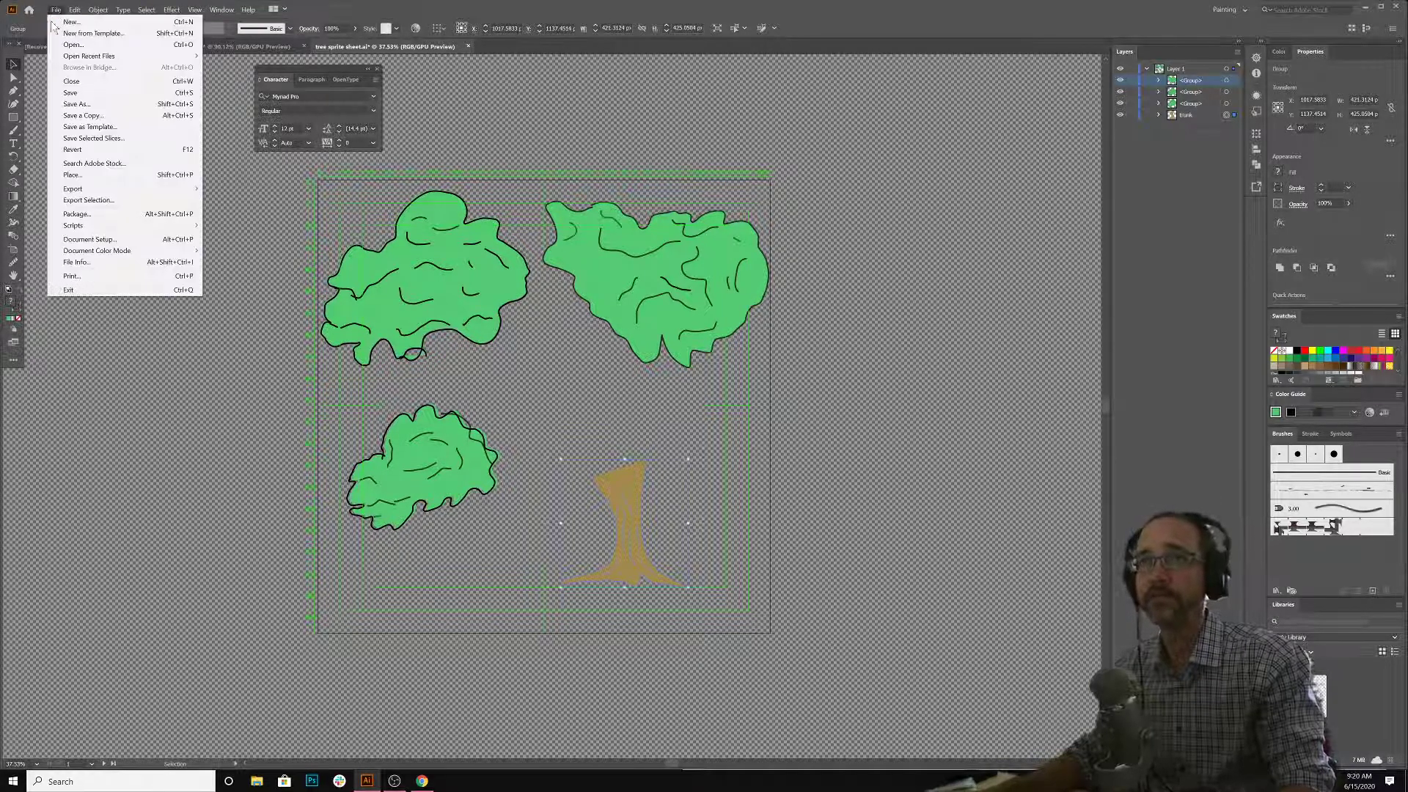
pyautogui.moveTo(79, 192)
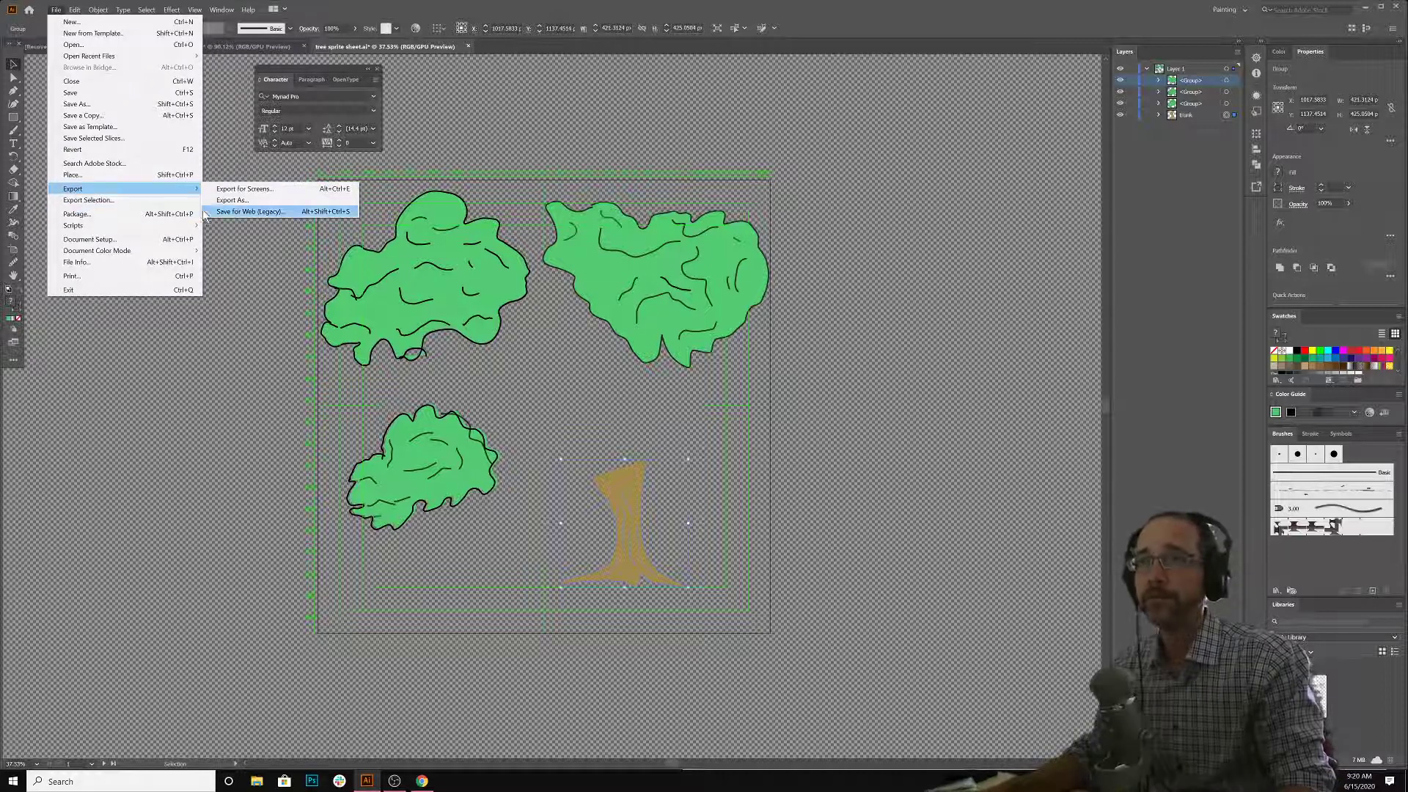
pyautogui.click(227, 200)
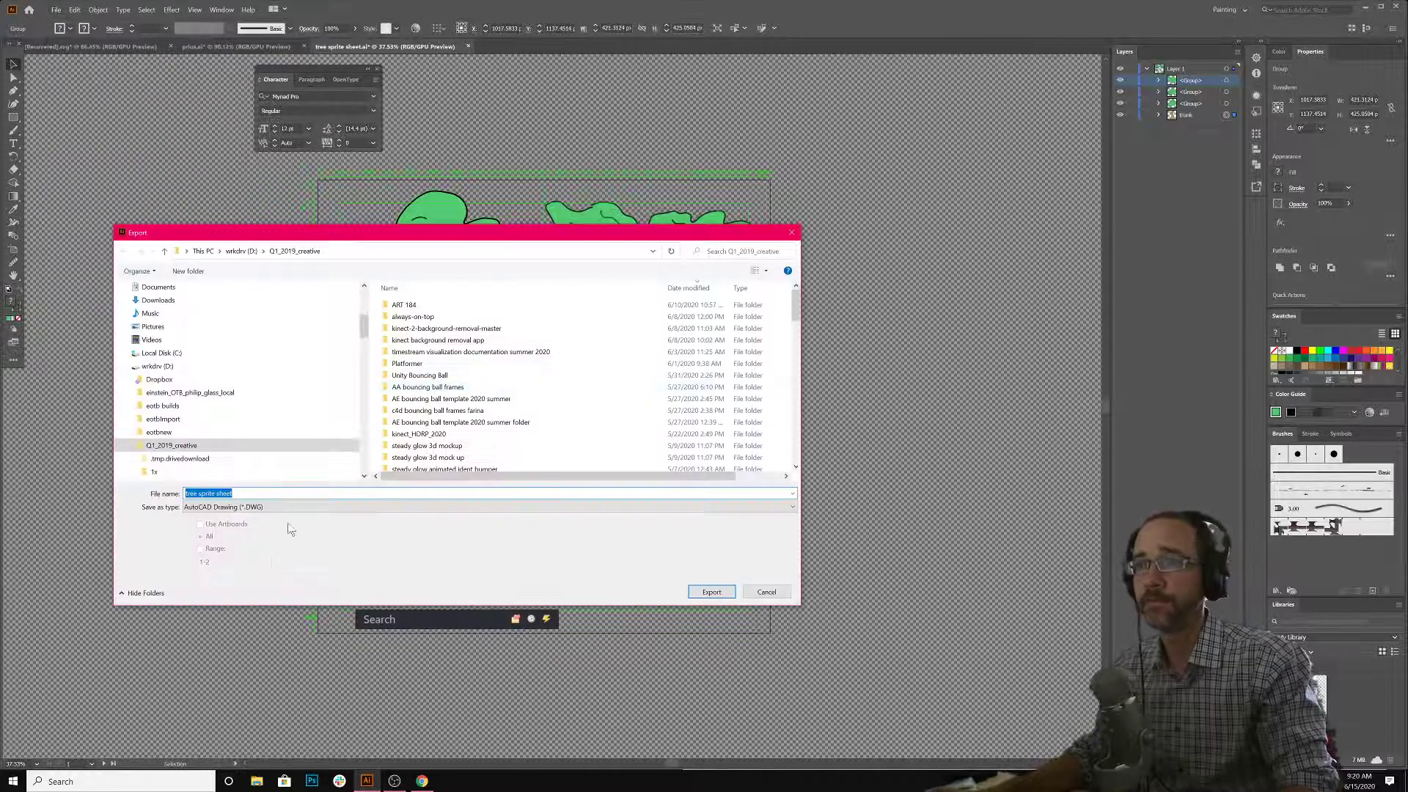
pyautogui.click(270, 508)
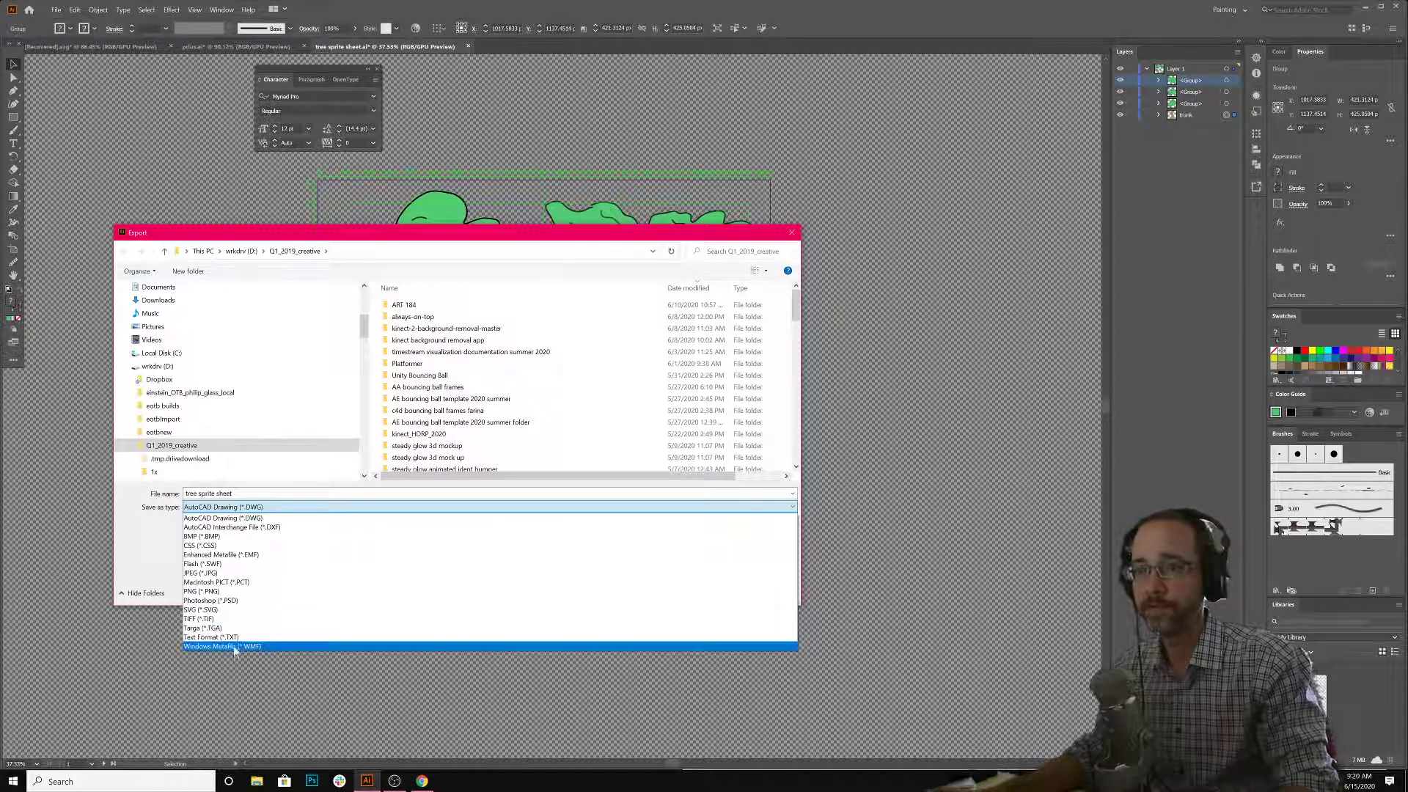
pyautogui.click(224, 591)
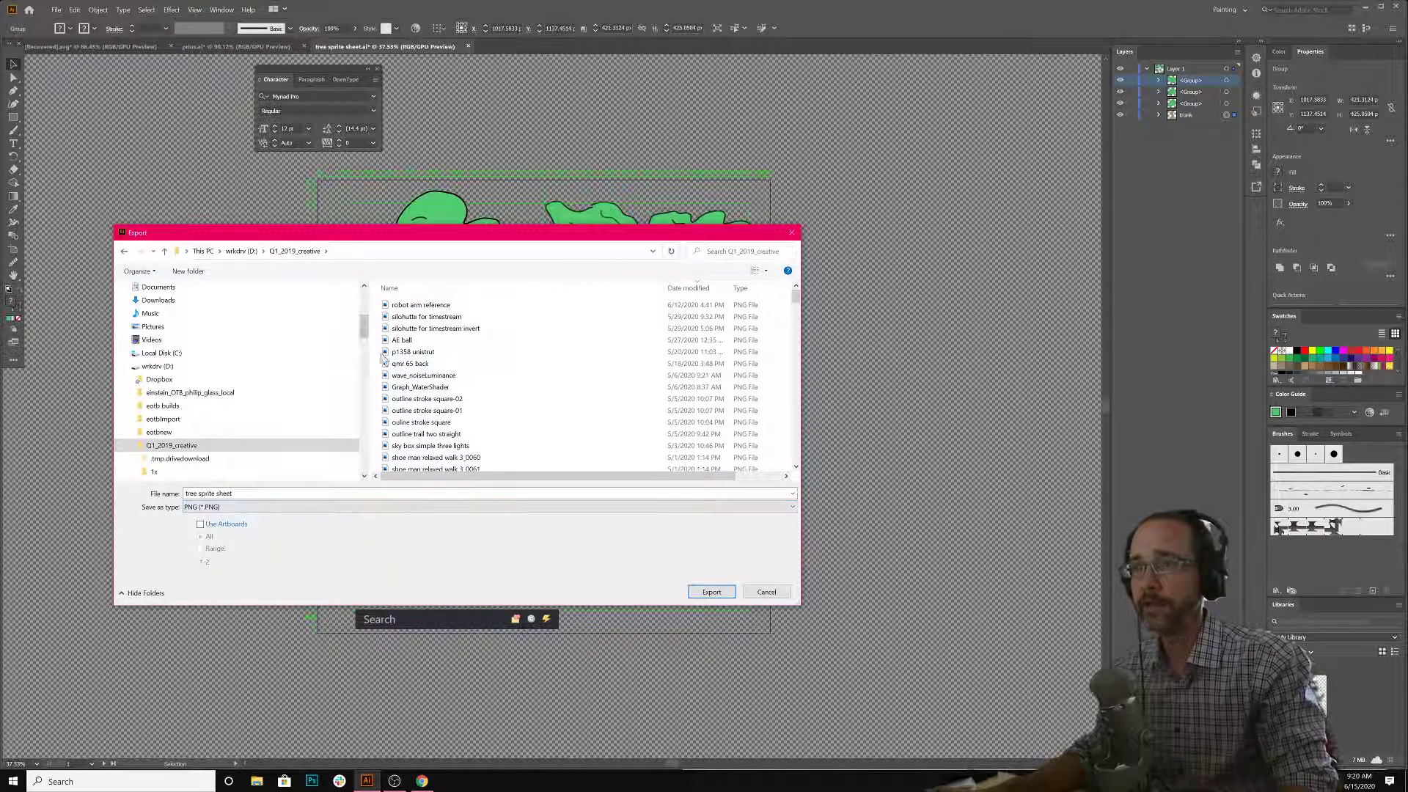
pyautogui.click(201, 525)
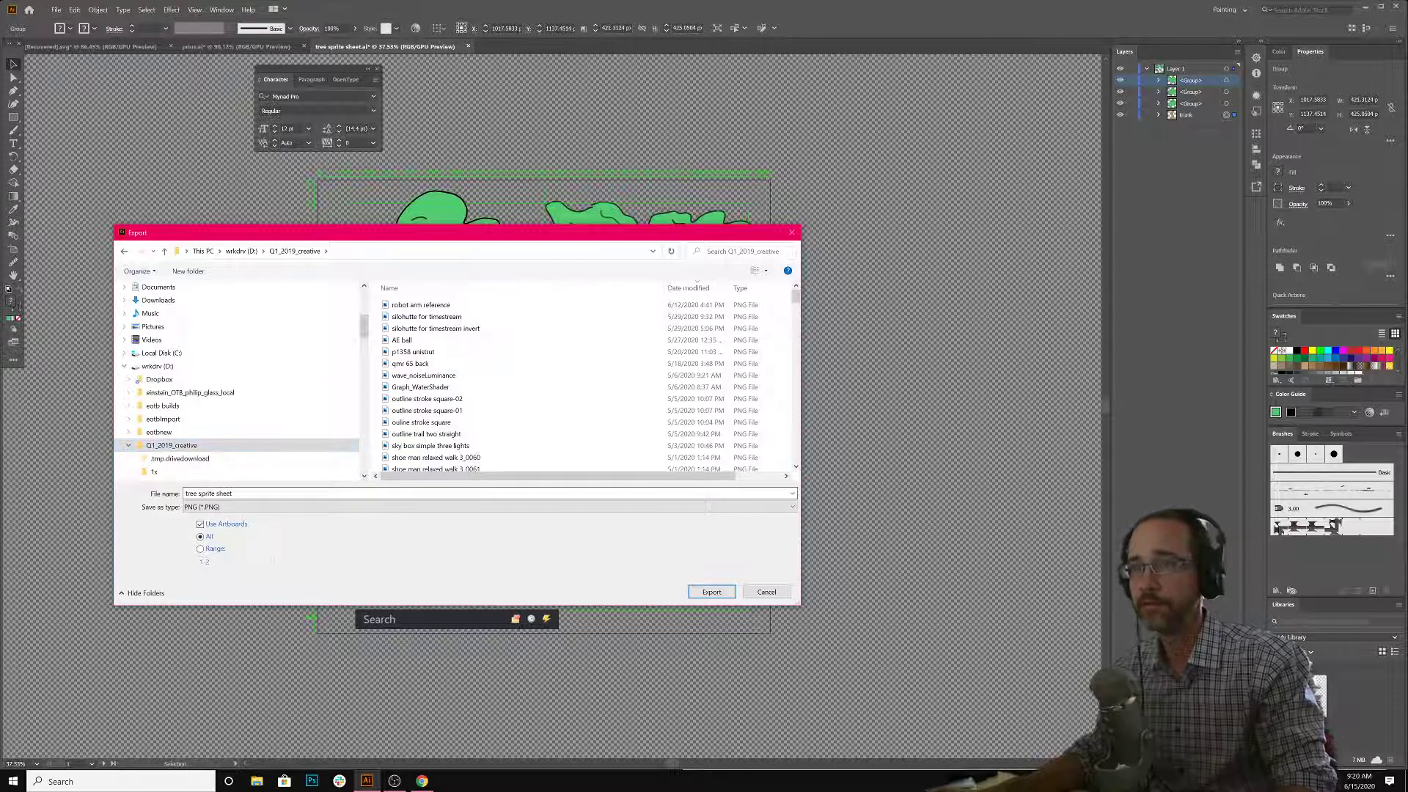
pyautogui.click(712, 592)
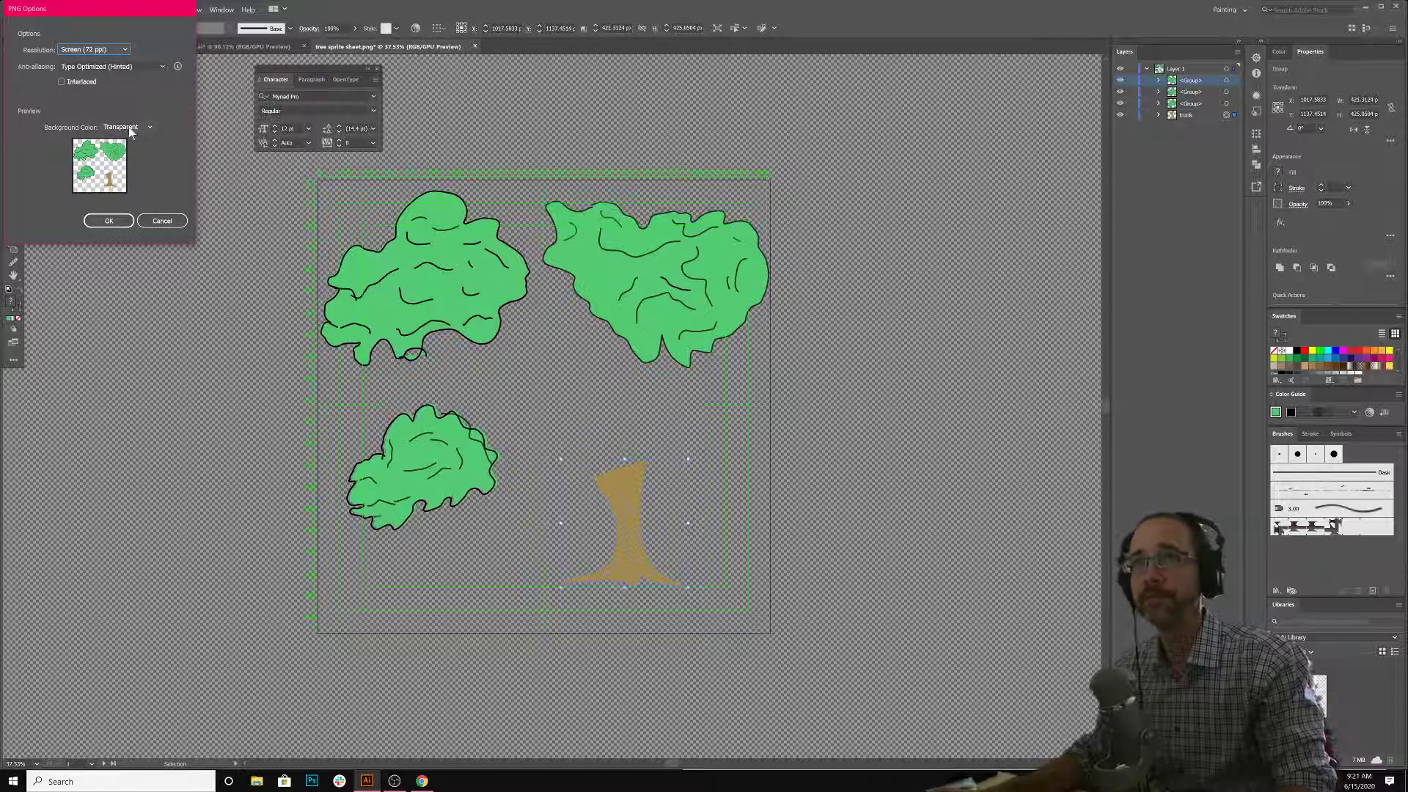
pyautogui.click(109, 223)
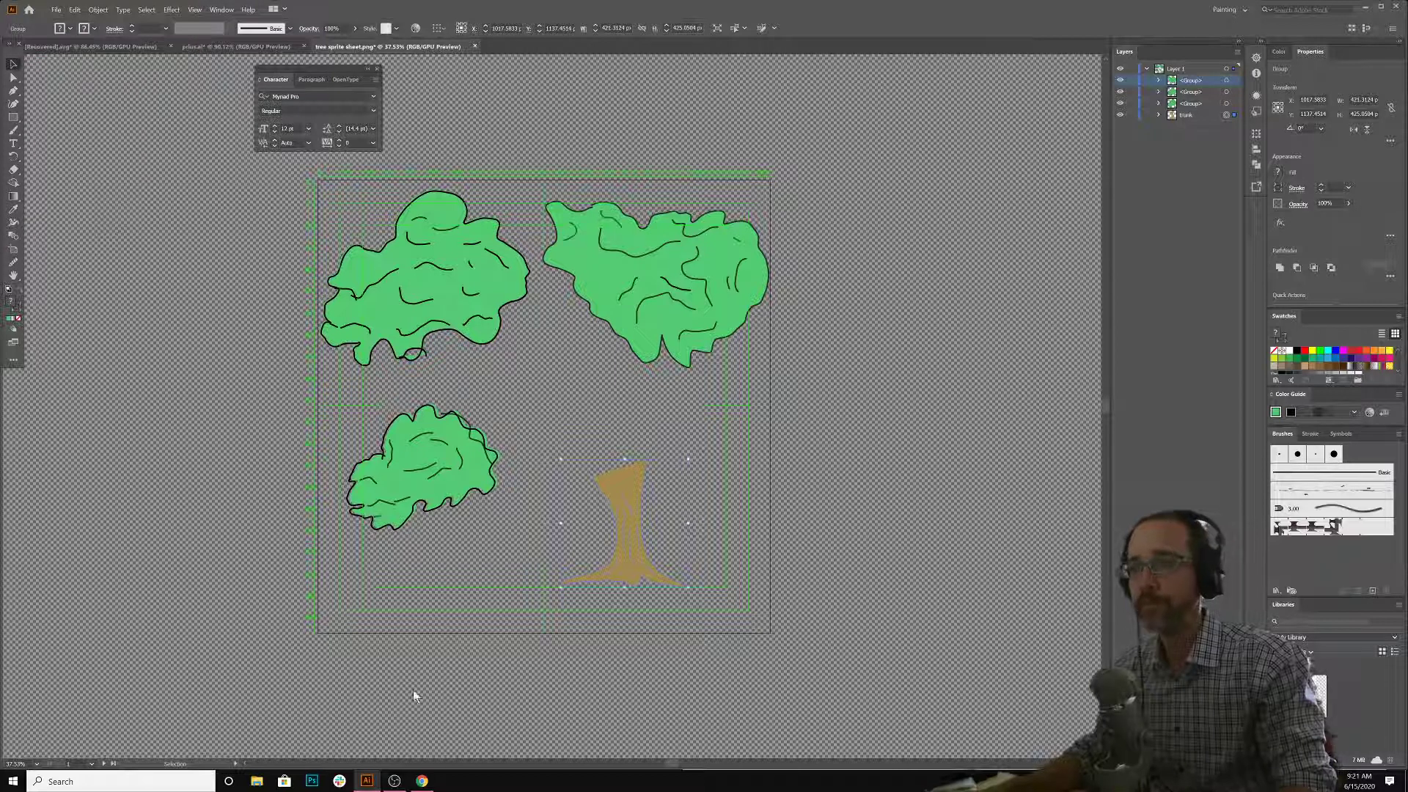
# - Switch to Unity Hub and create a new 2D project named "car scene" in D:\Q1_2019_creative, with the editor window maximized
pyautogui.press('super')
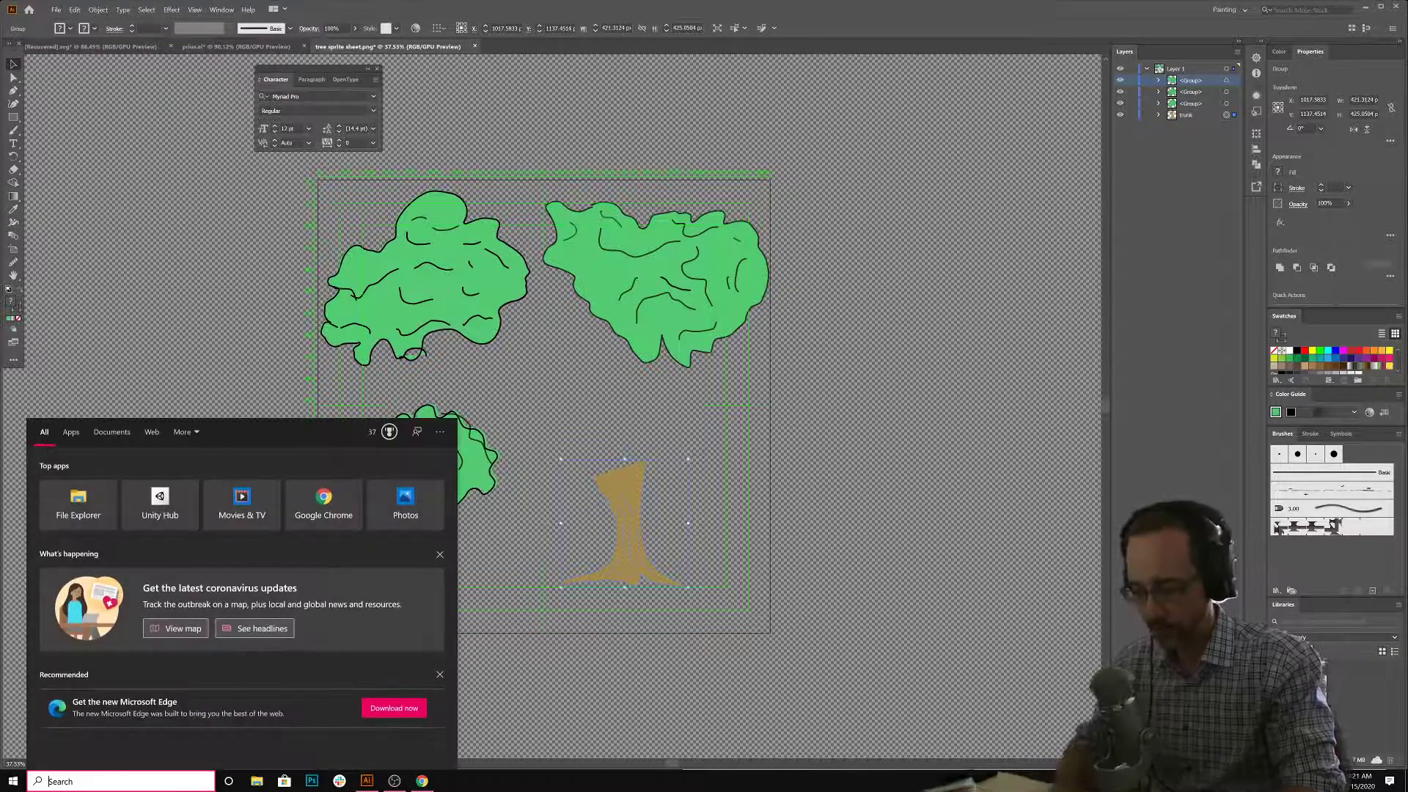
pyautogui.write('unity')
pyautogui.press('Return')
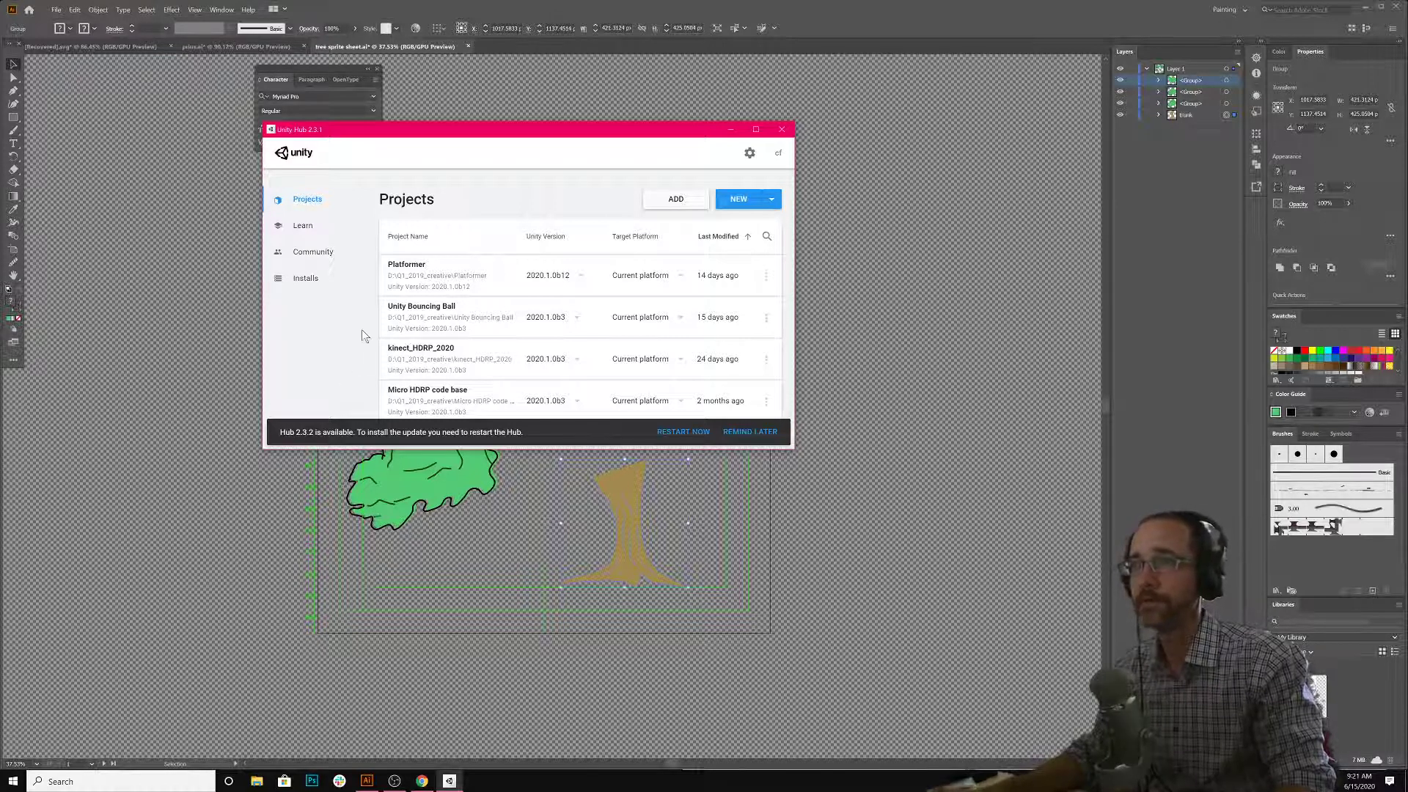
pyautogui.click(730, 199)
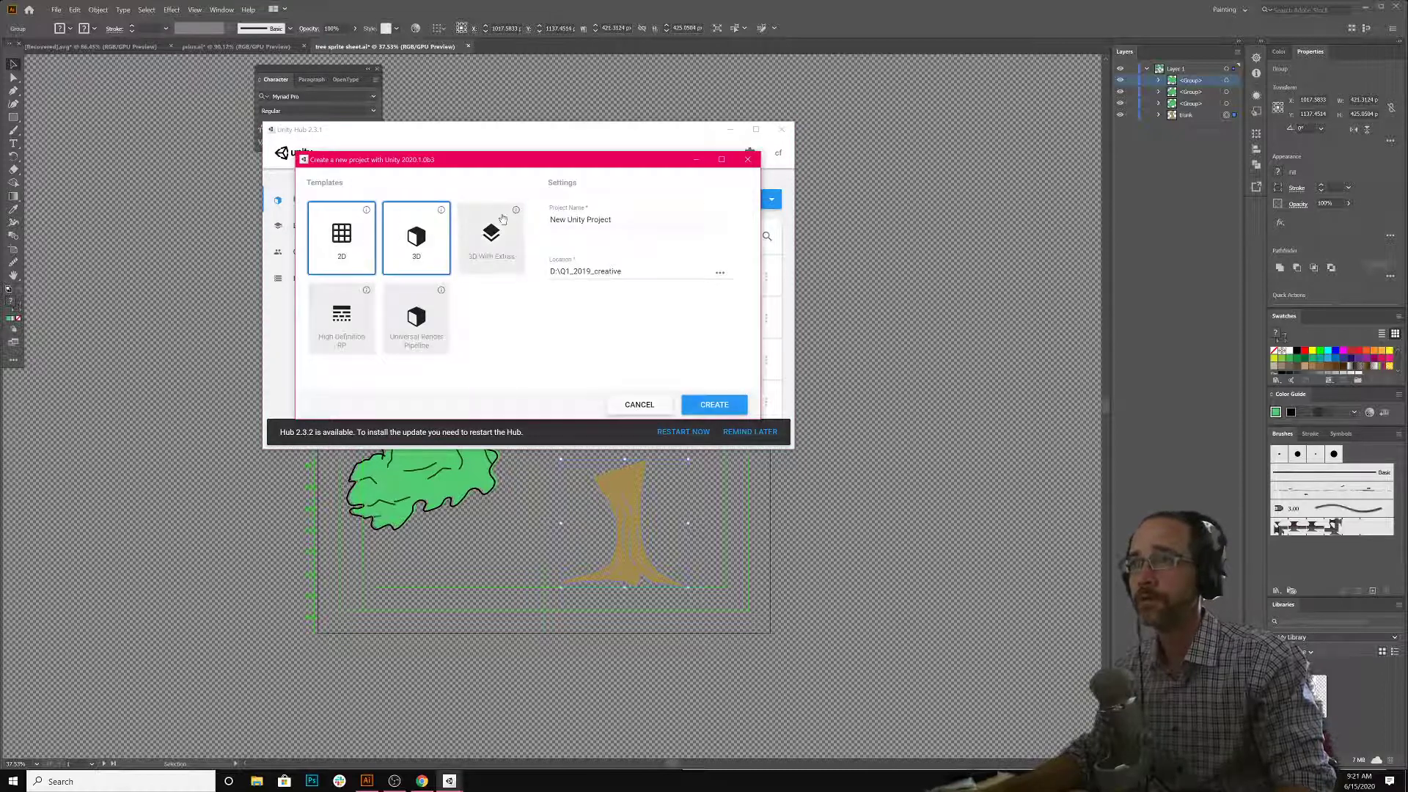
pyautogui.click(503, 219)
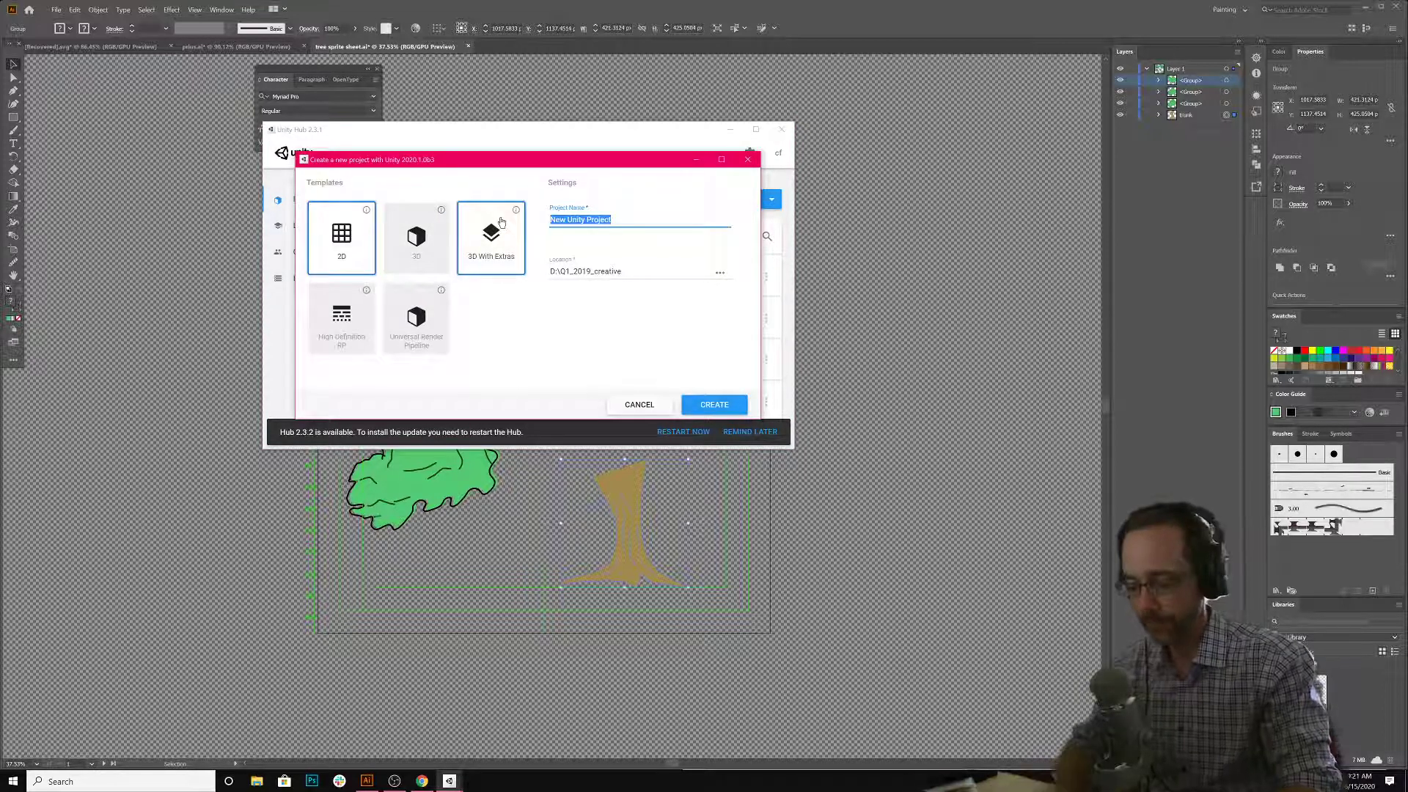
pyautogui.write('car scne')
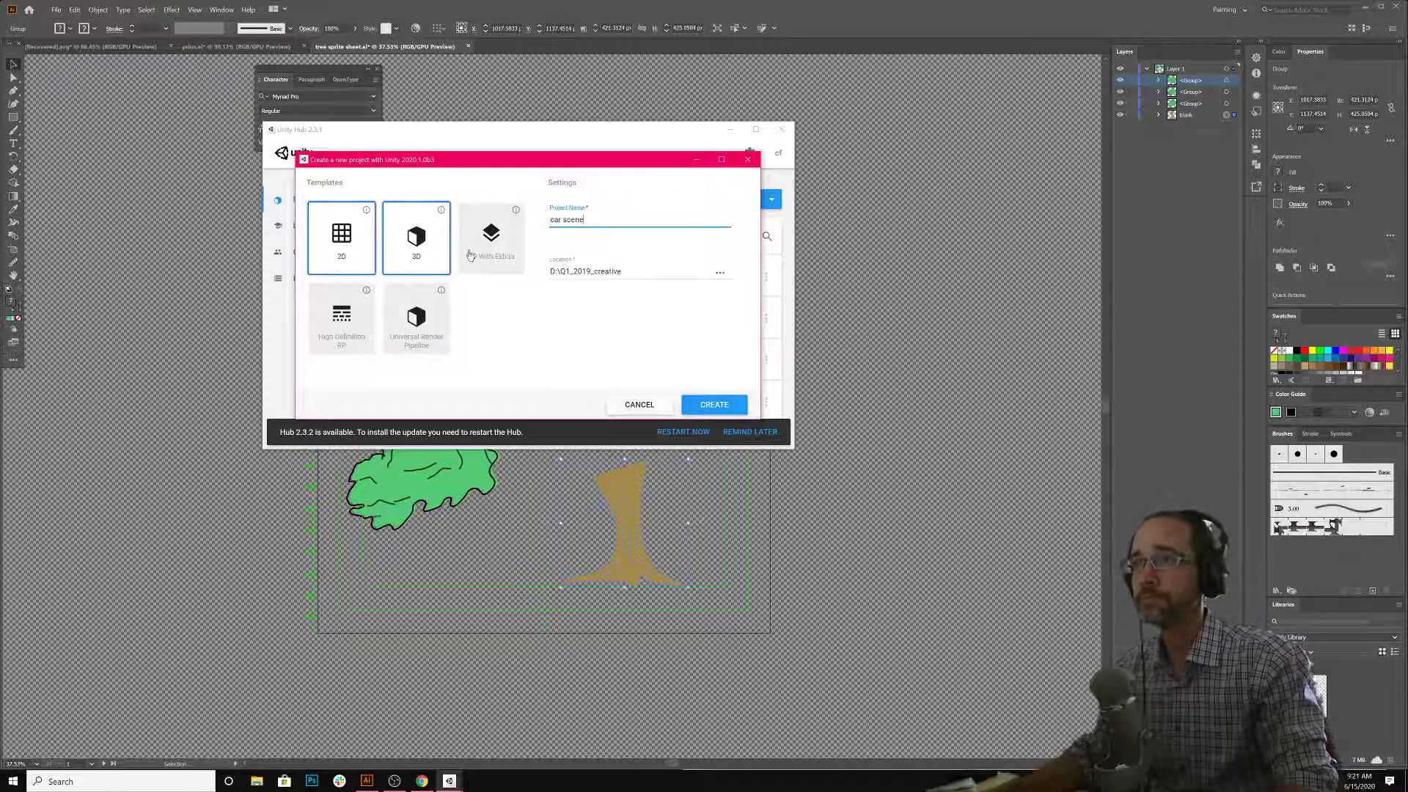
pyautogui.click(708, 406)
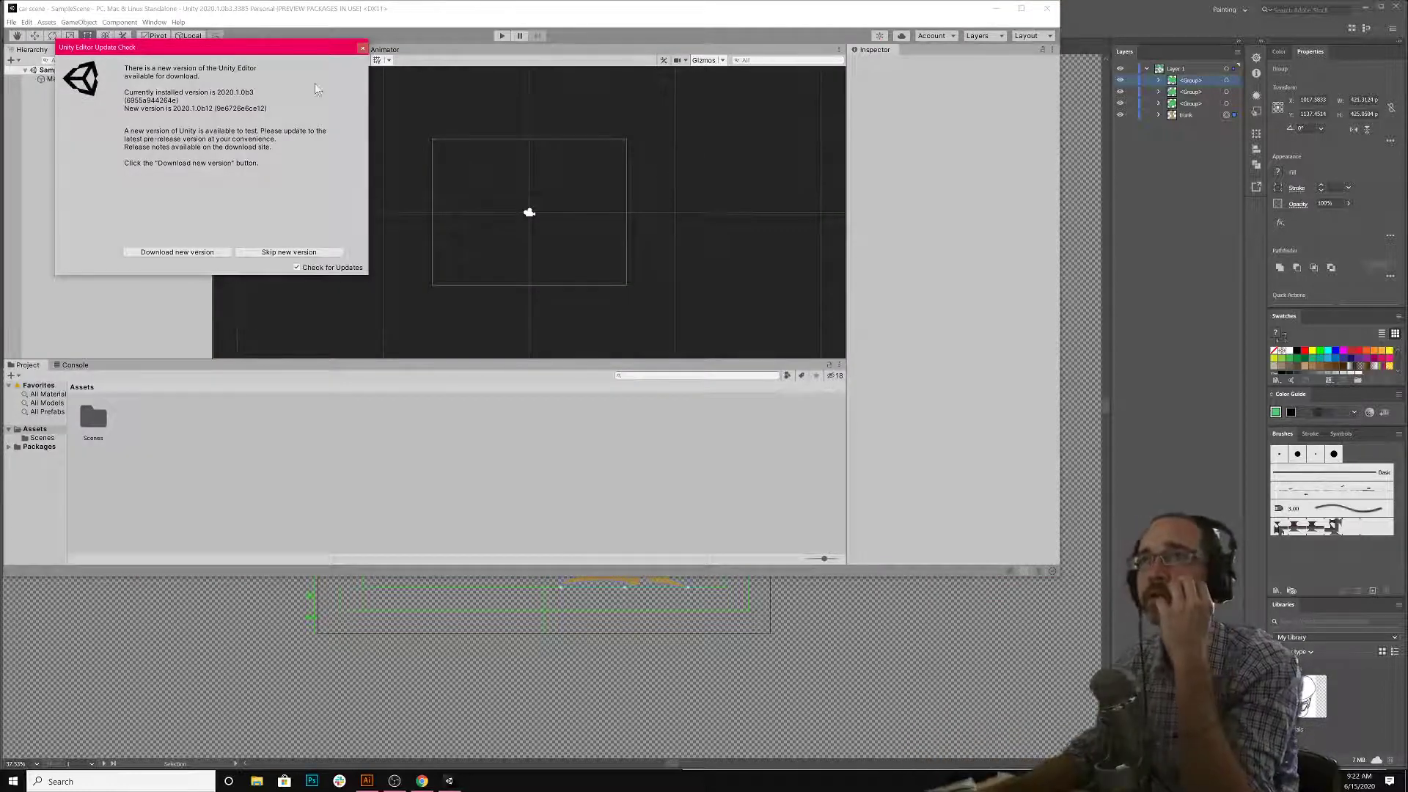
pyautogui.click(1020, 8)
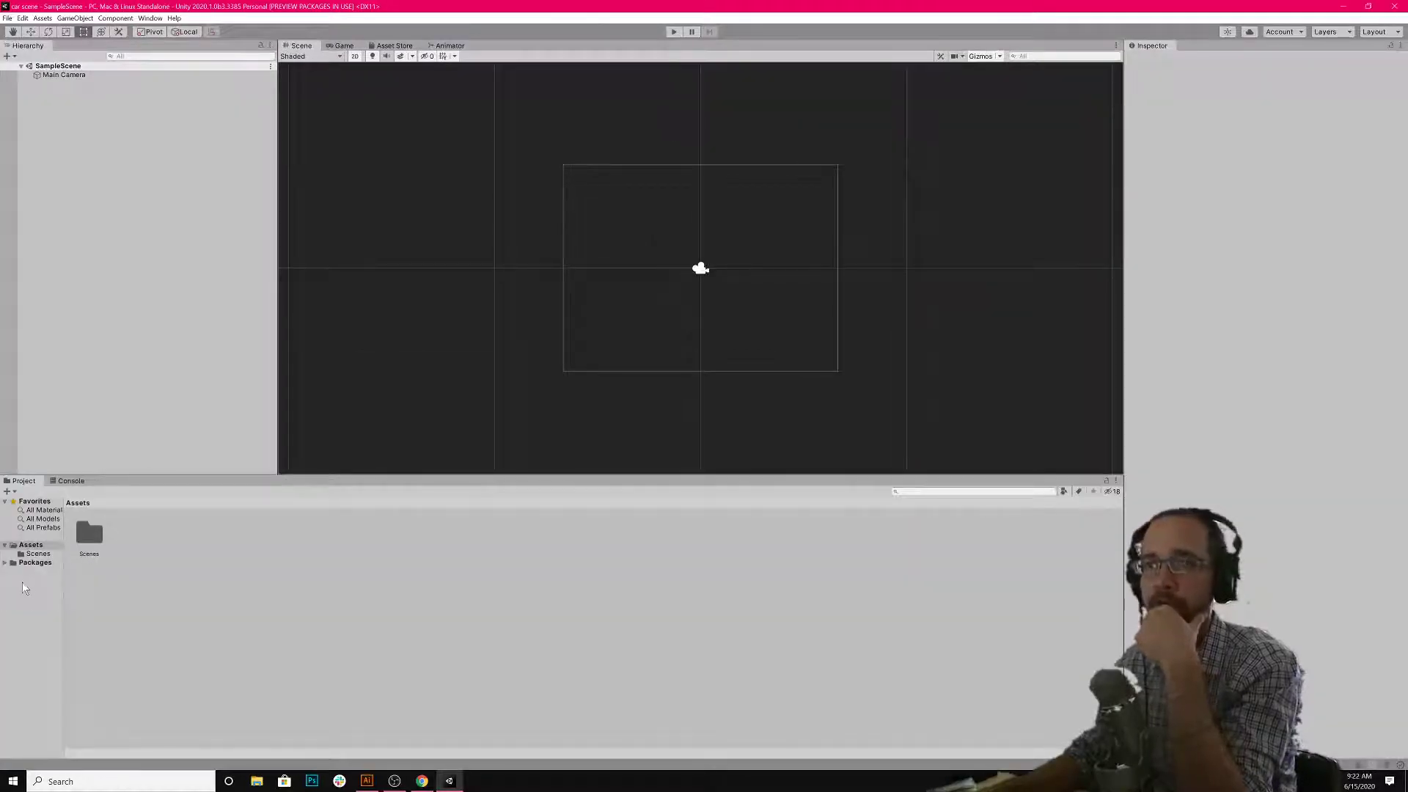
# - Create a folder inside Assets named with the author's surname followed by "Car", and open it
pyautogui.click(29, 546)
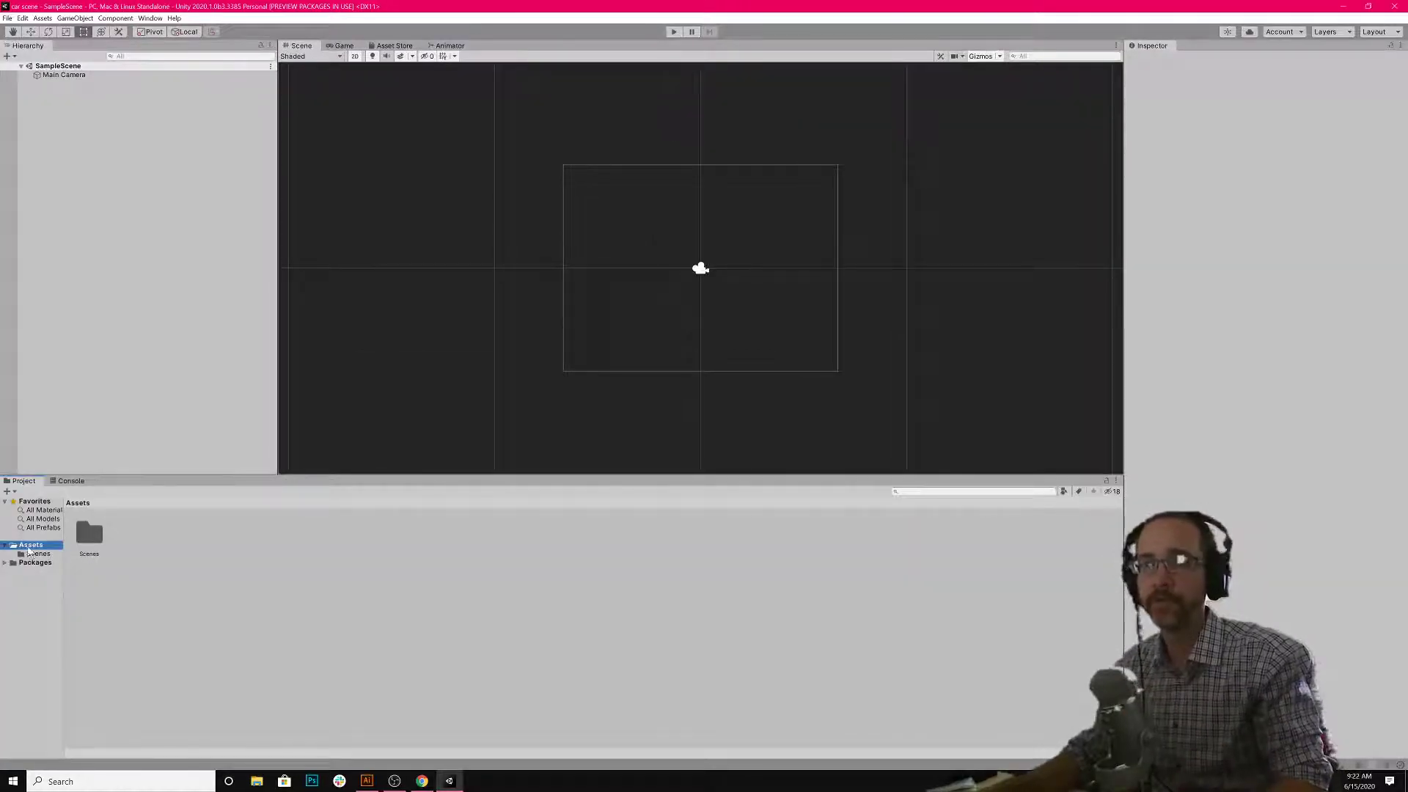
pyautogui.rightClick(173, 646)
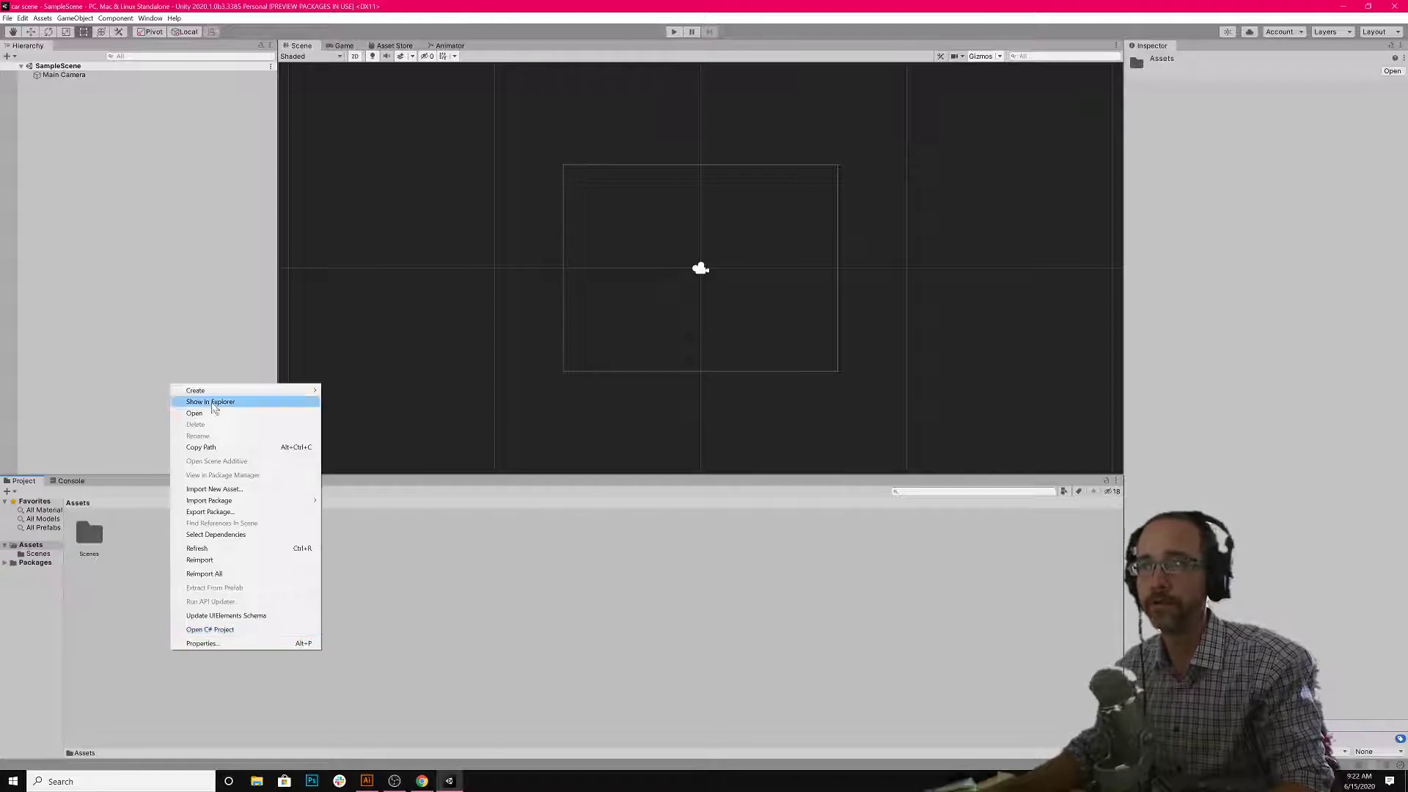
pyautogui.moveTo(211, 393)
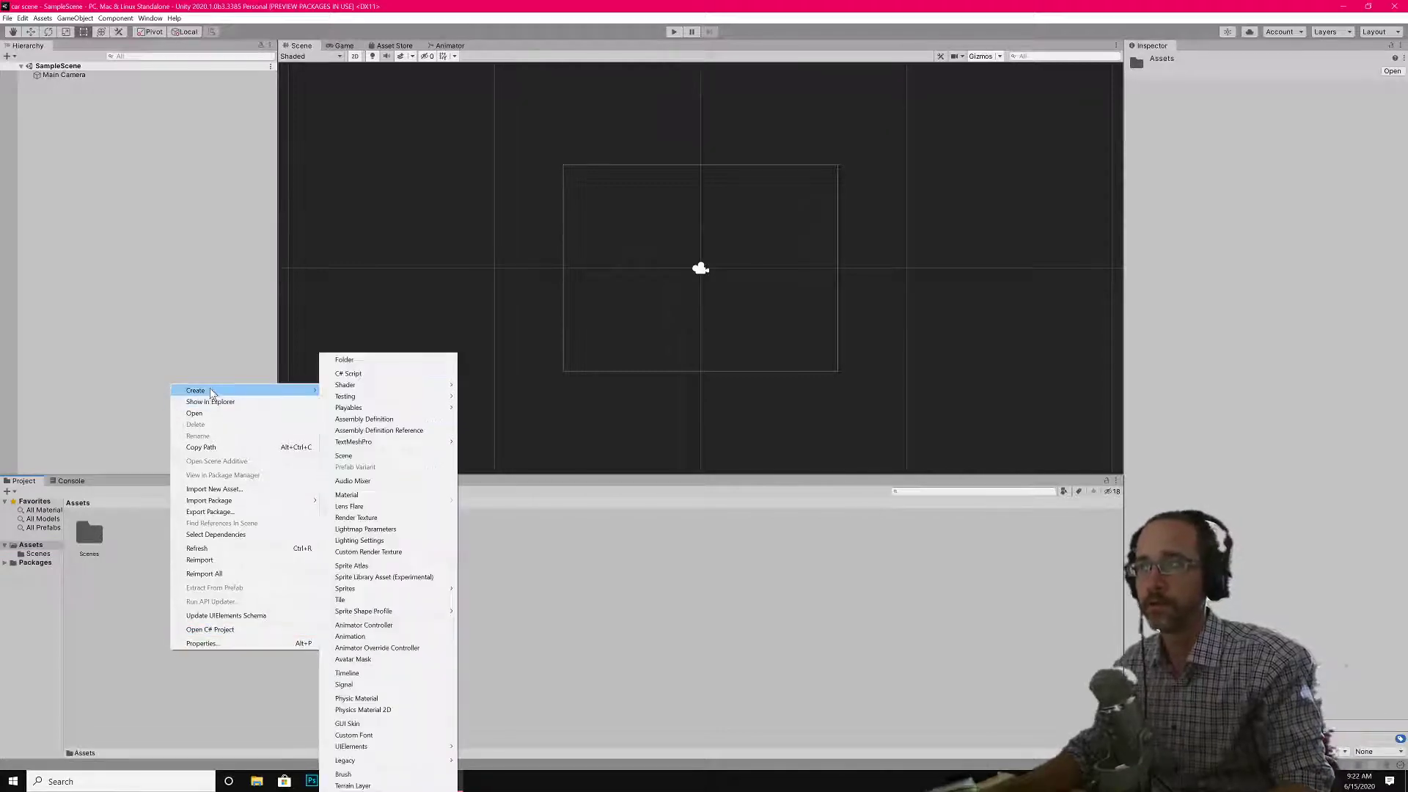
pyautogui.click(345, 360)
pyautogui.write('F')
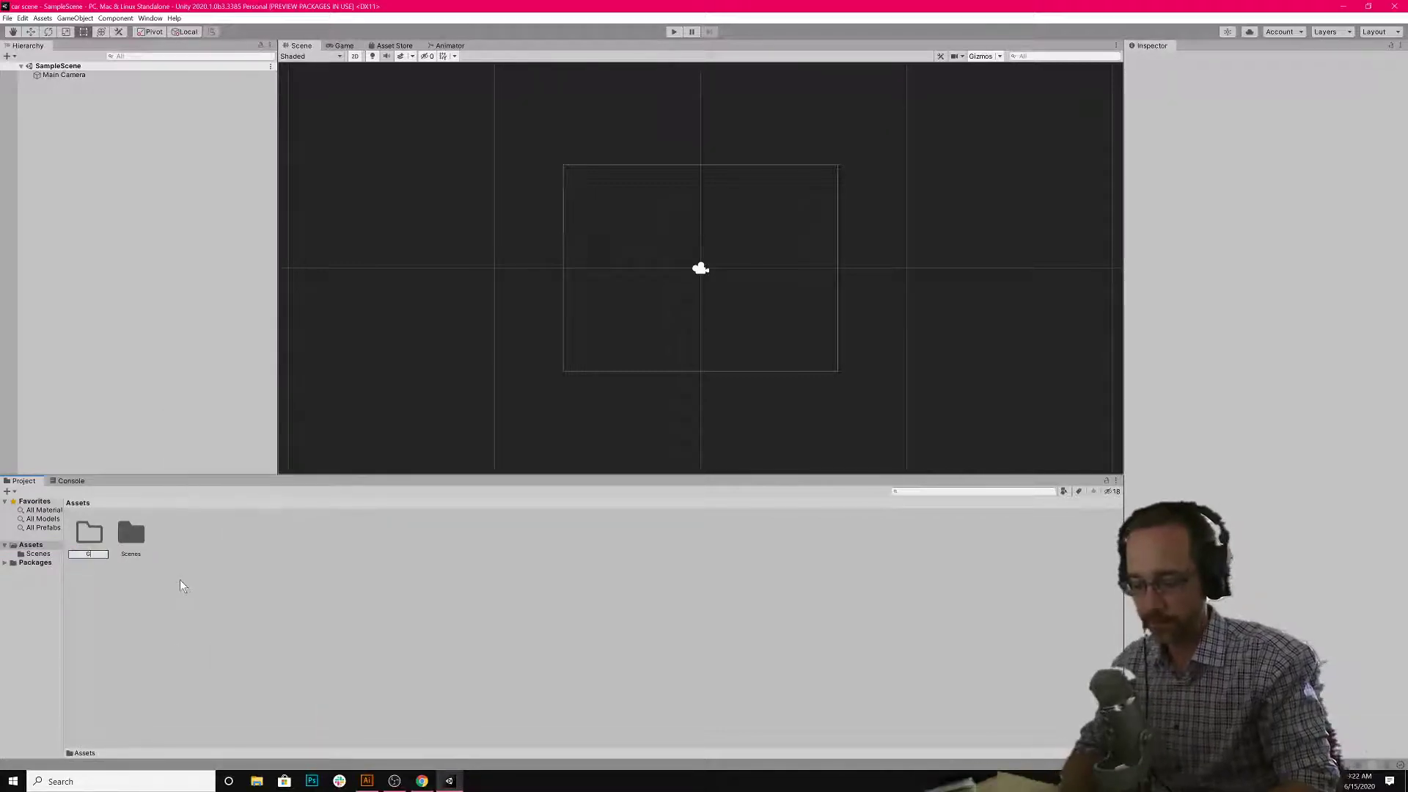
pyautogui.write('arina')
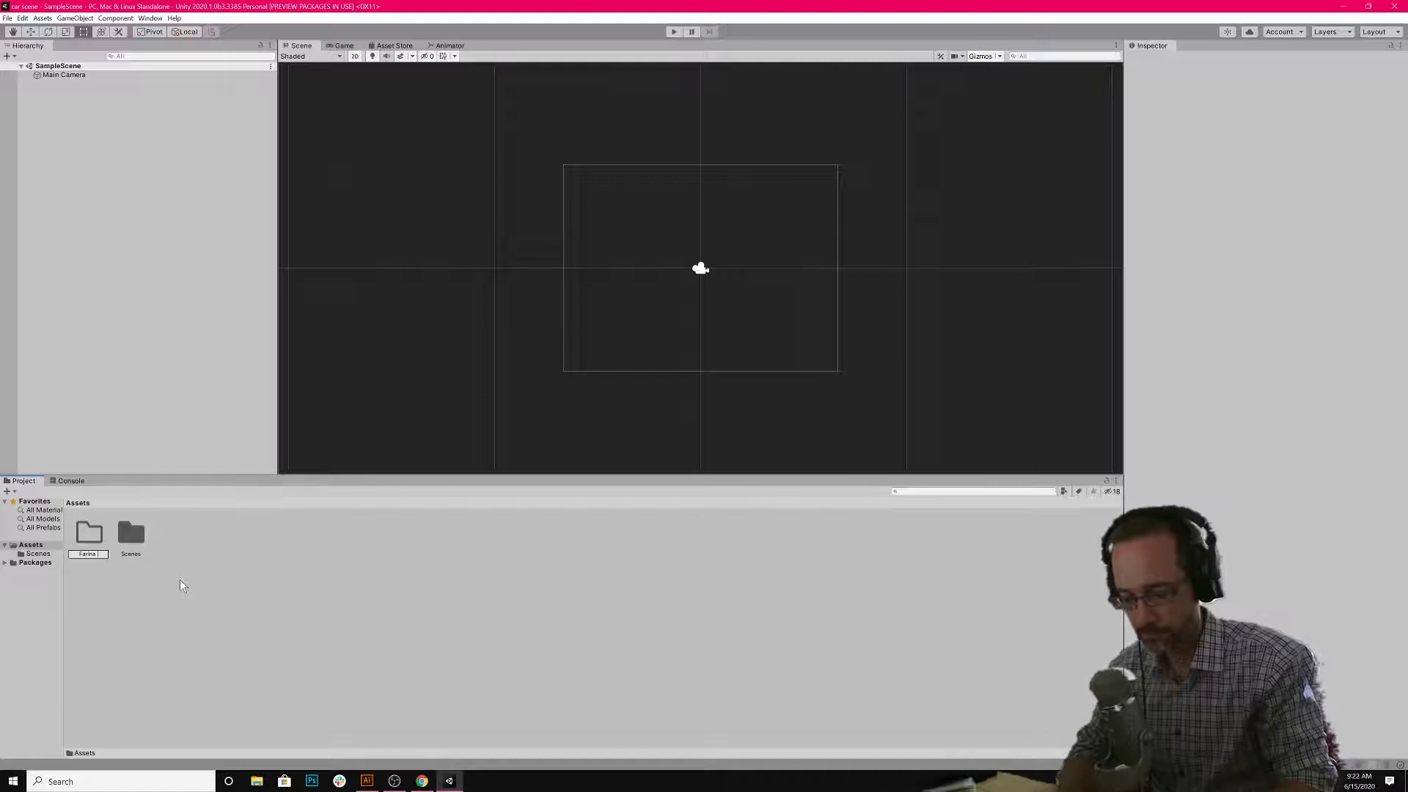
pyautogui.write(' Car')
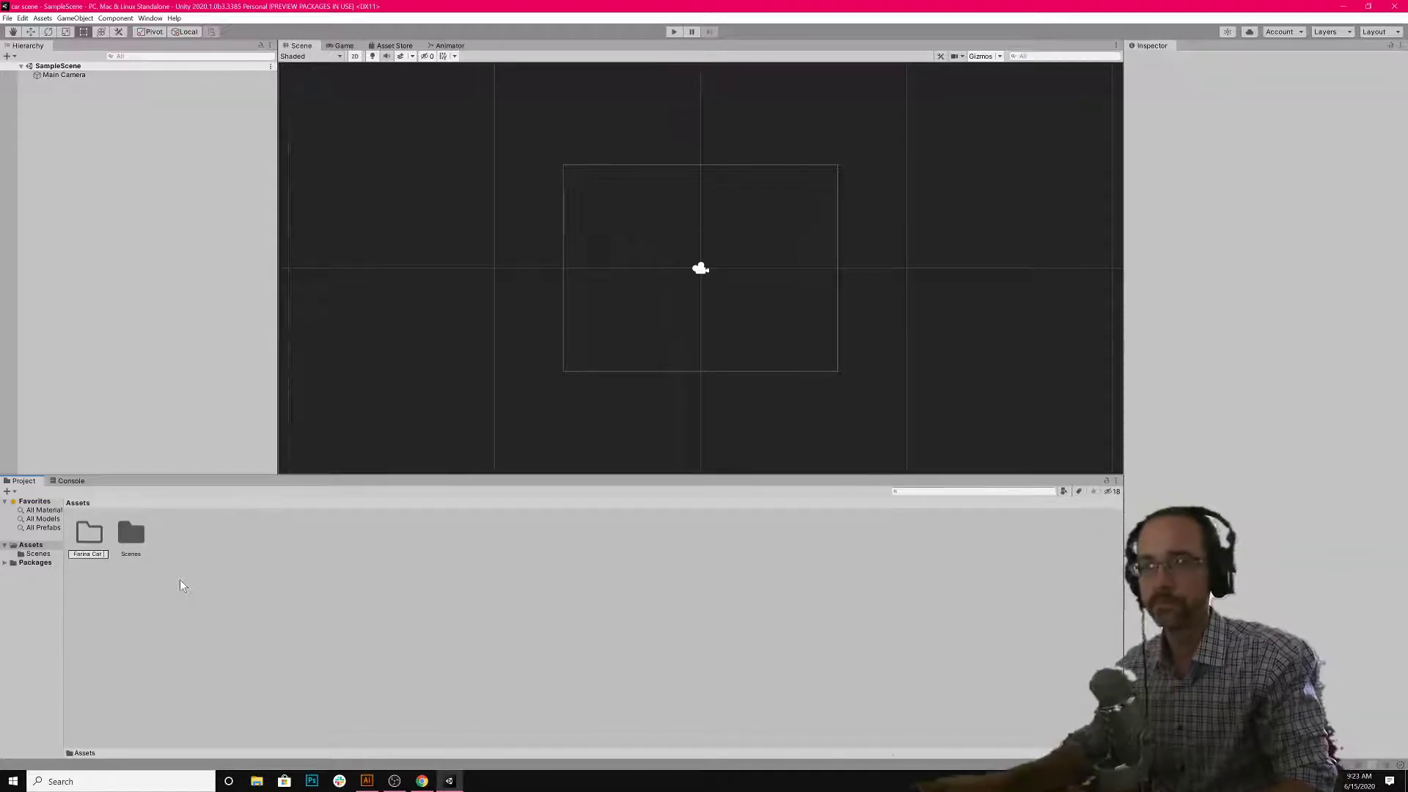
pyautogui.press('Return')
pyautogui.doubleClick(90, 533)
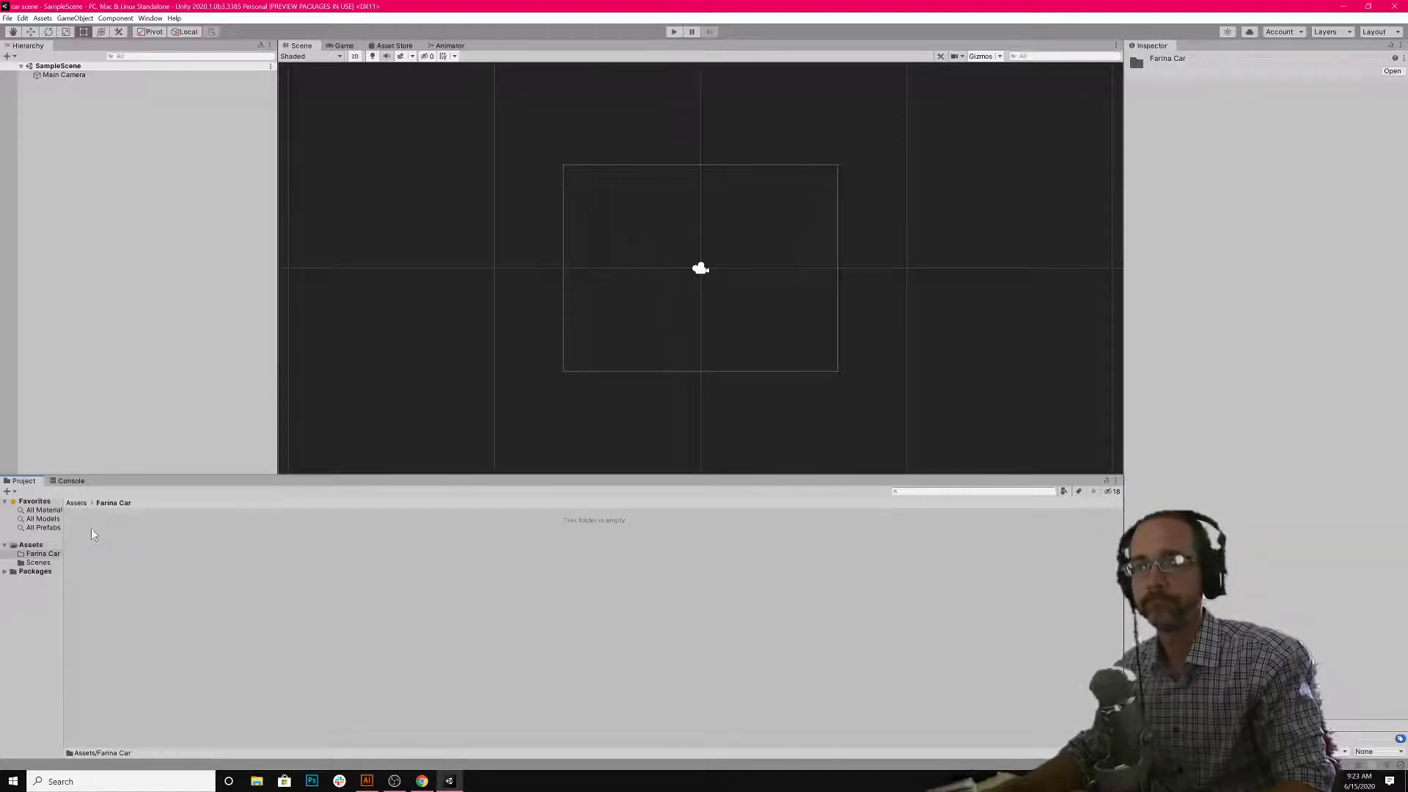
pyautogui.click(390, 645)
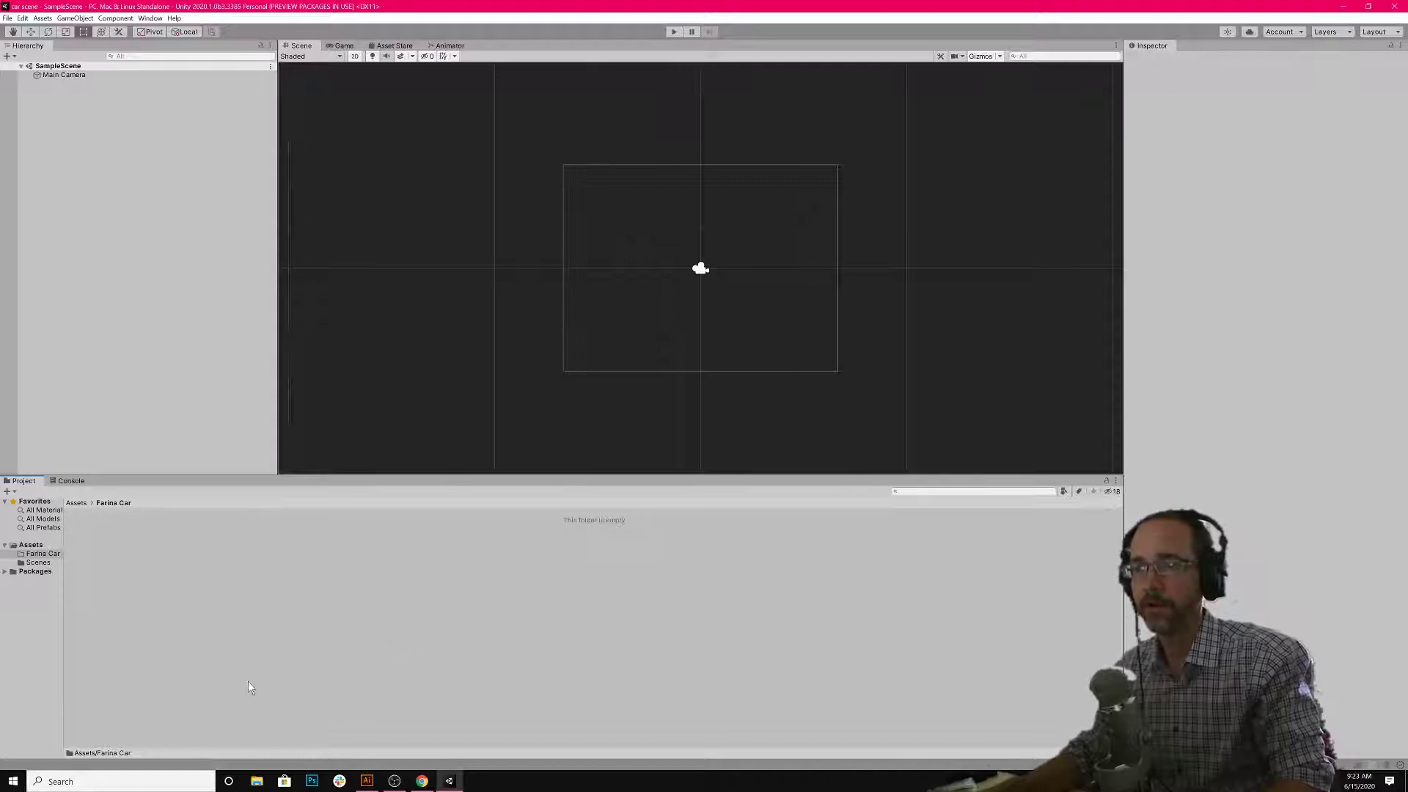
# - Switch to File Explorer and preview the exported tree sprite sheet-02 and tree sprite sheet-01 PNG files in Q1_2019_creative
pyautogui.click(265, 780)
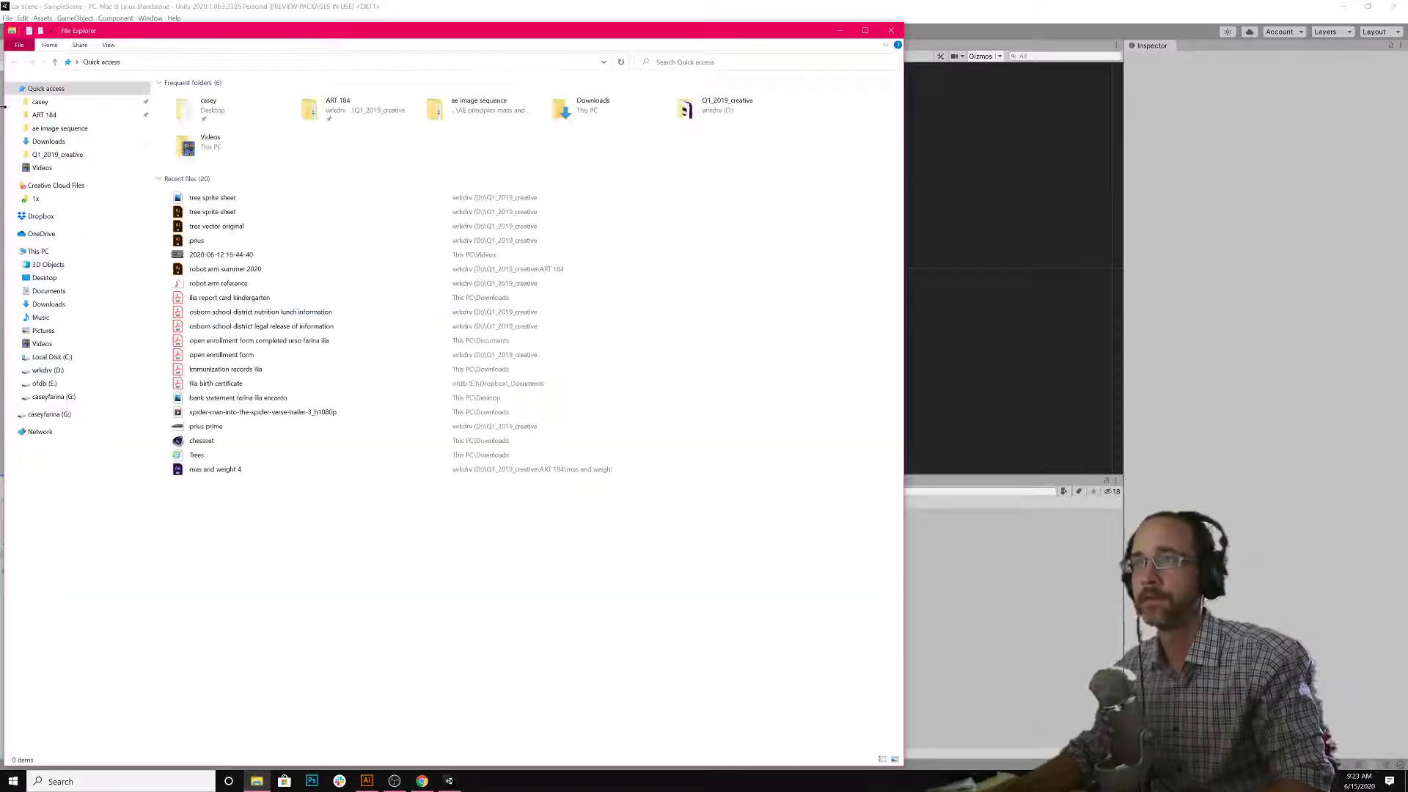
pyautogui.click(57, 154)
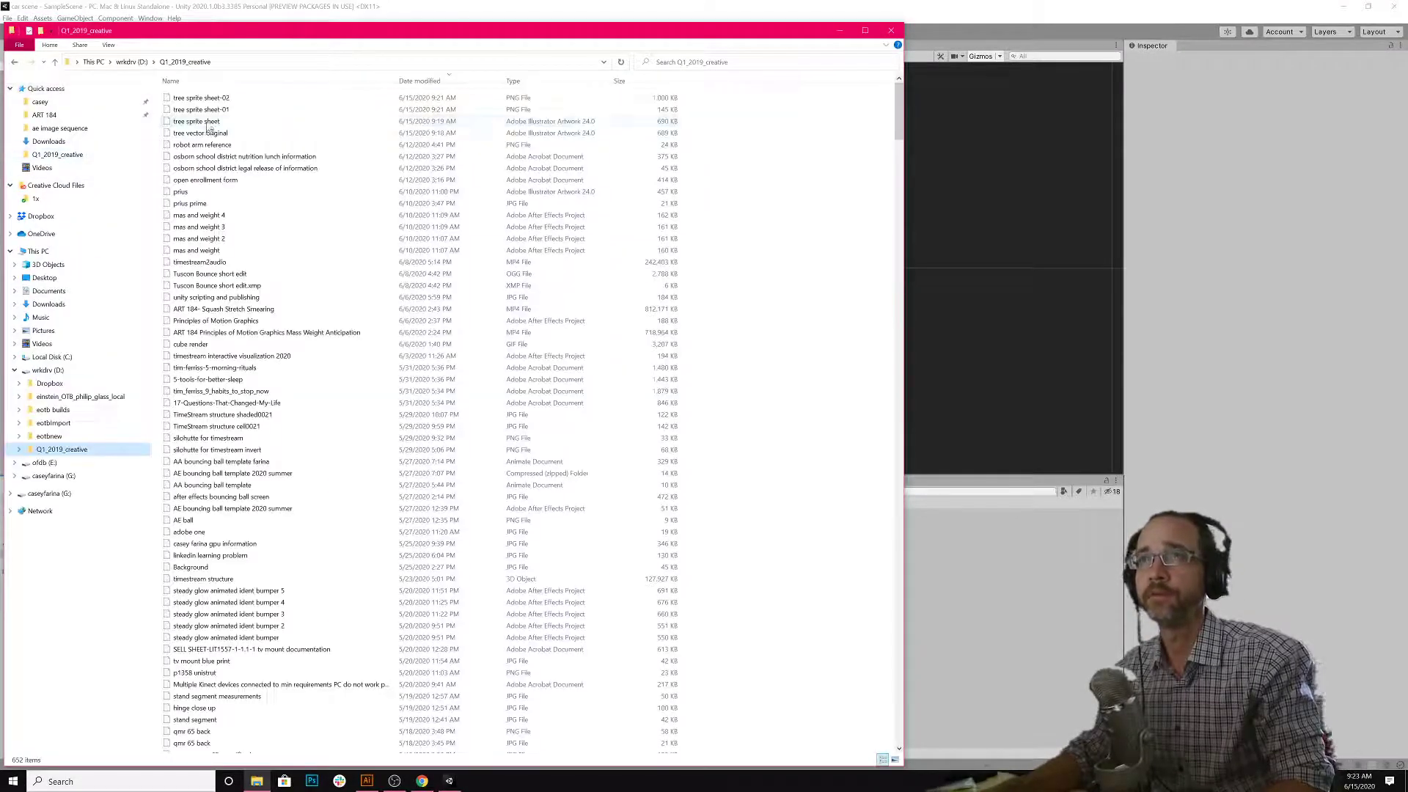
pyautogui.click(206, 98)
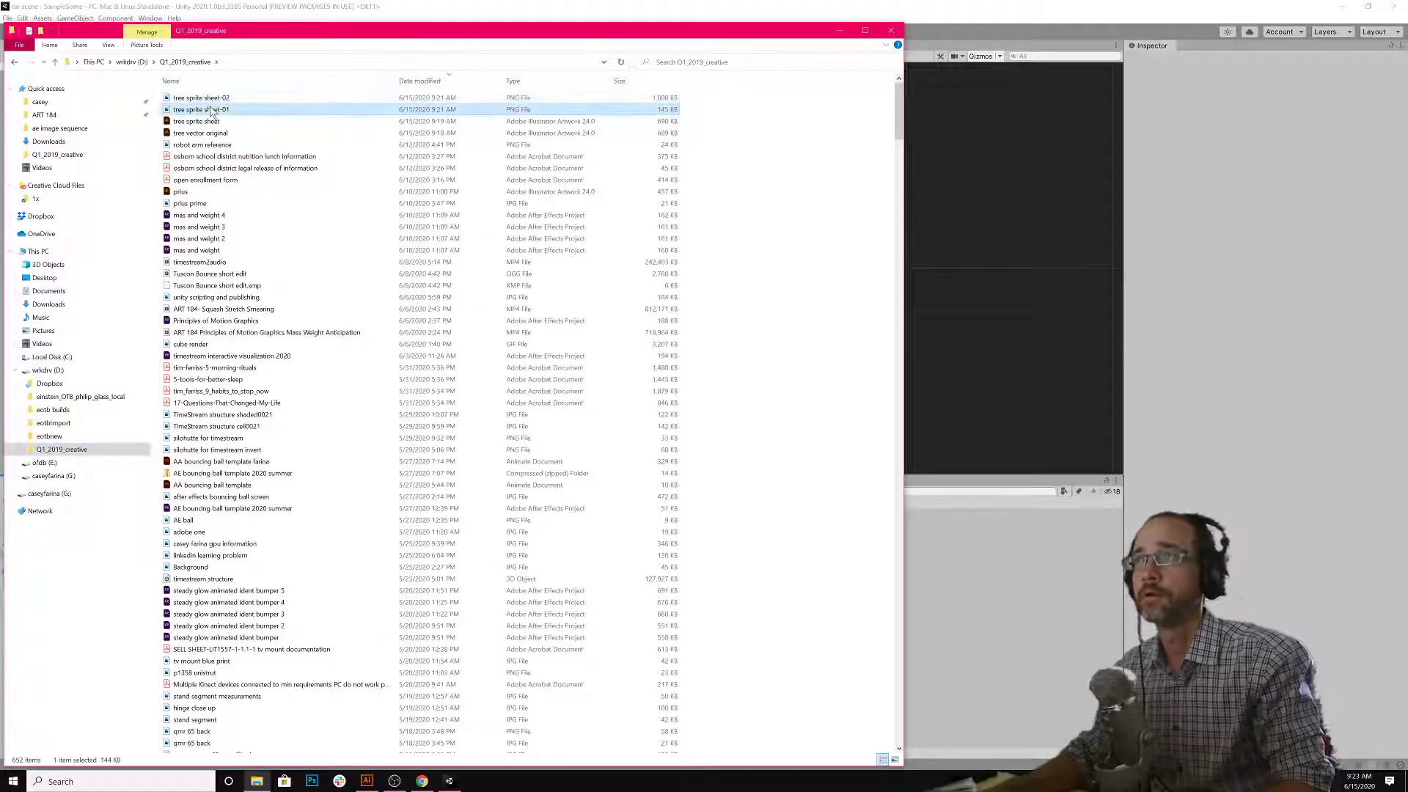
pyautogui.doubleClick(209, 101)
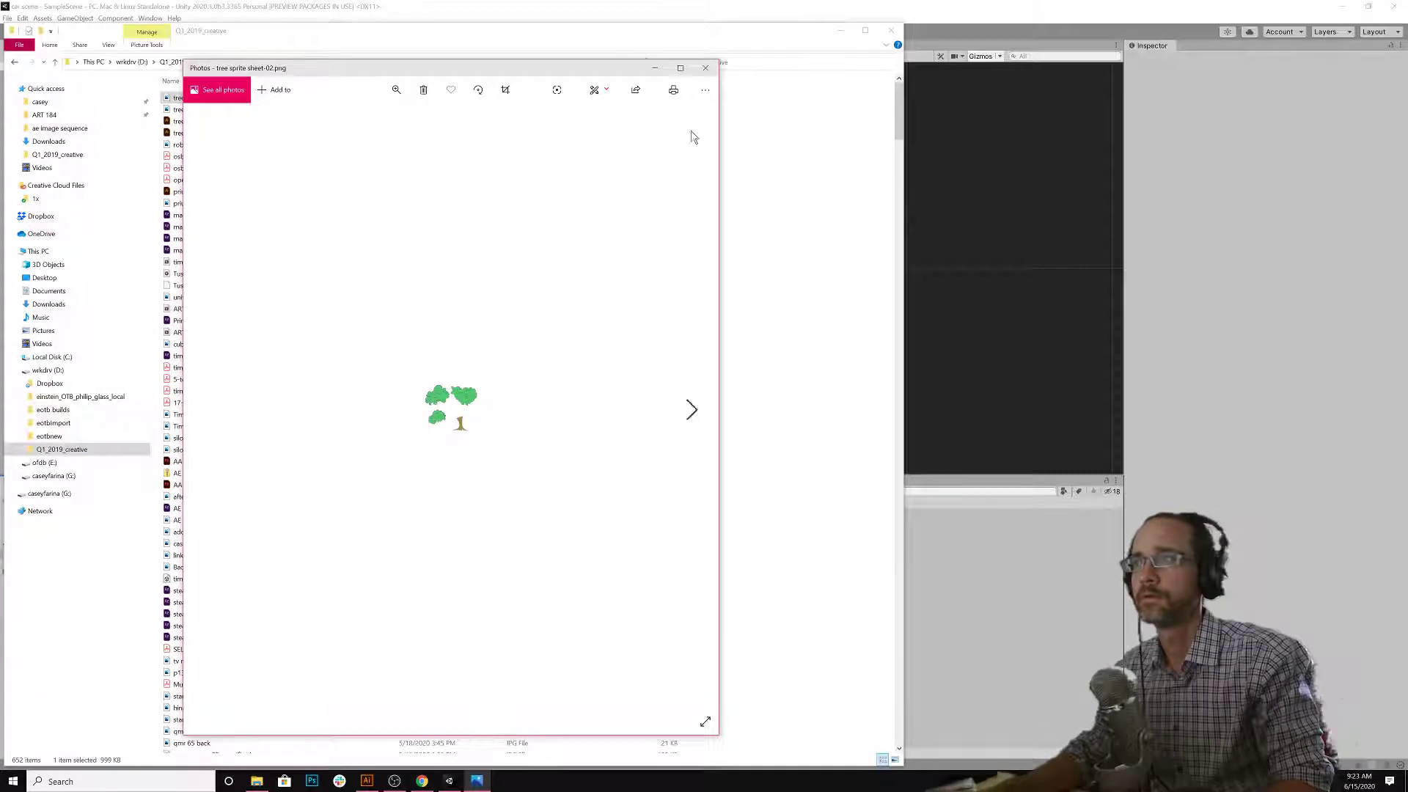
pyautogui.click(706, 67)
pyautogui.doubleClick(336, 107)
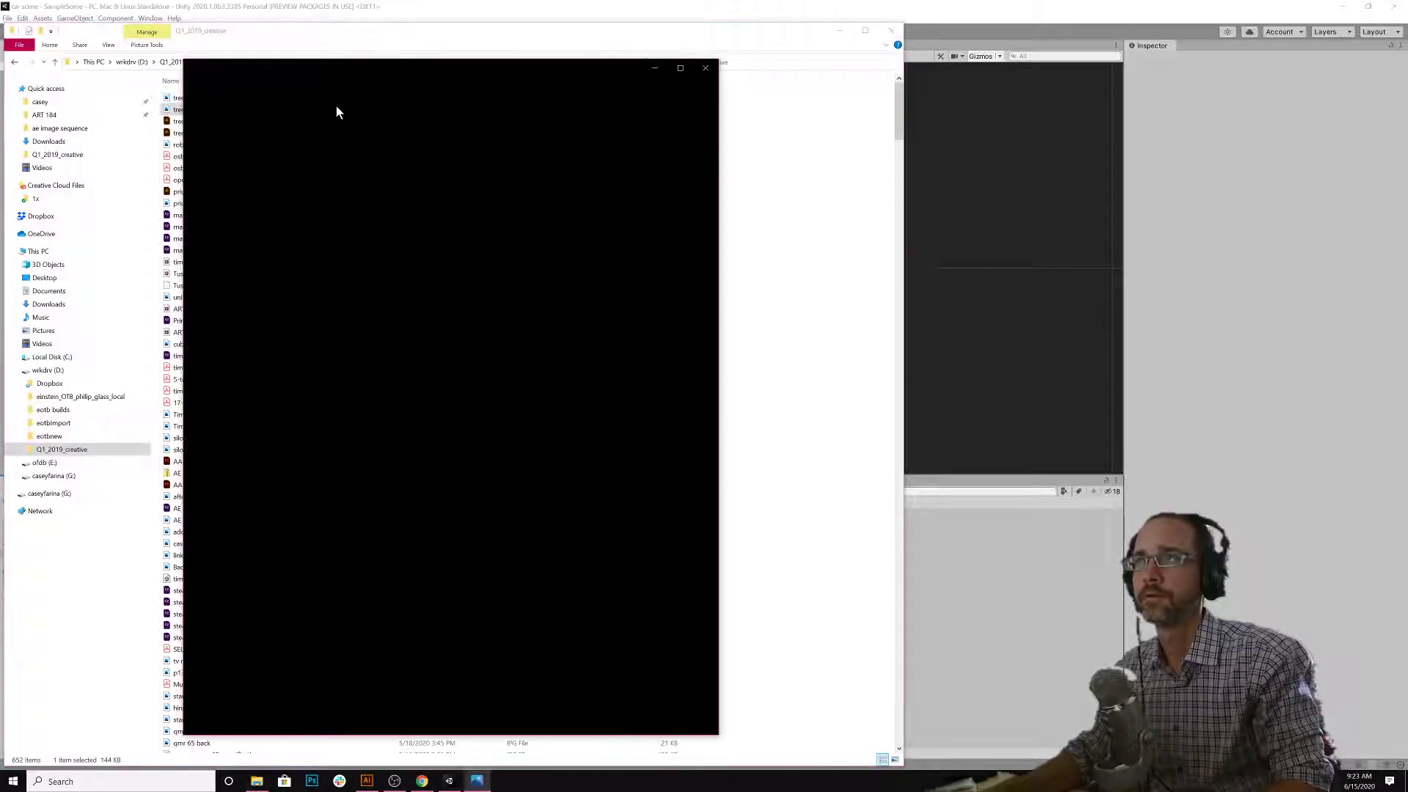
pyautogui.click(706, 67)
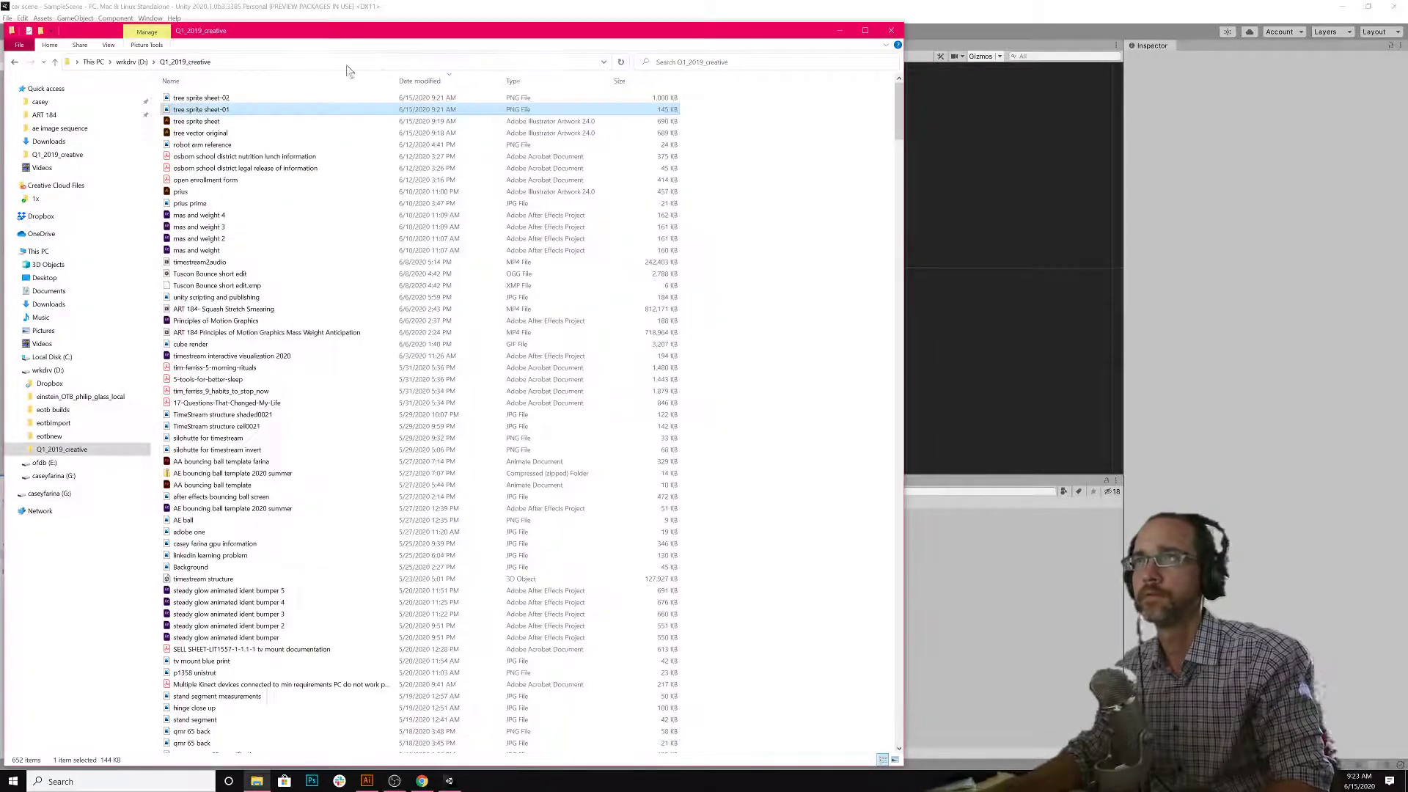
# - Import the tree sprite sheet-01 PNG into the open Unity assets folder and select it to show its import settings
pyautogui.moveTo(293, 42); pyautogui.dragTo(722, 57)
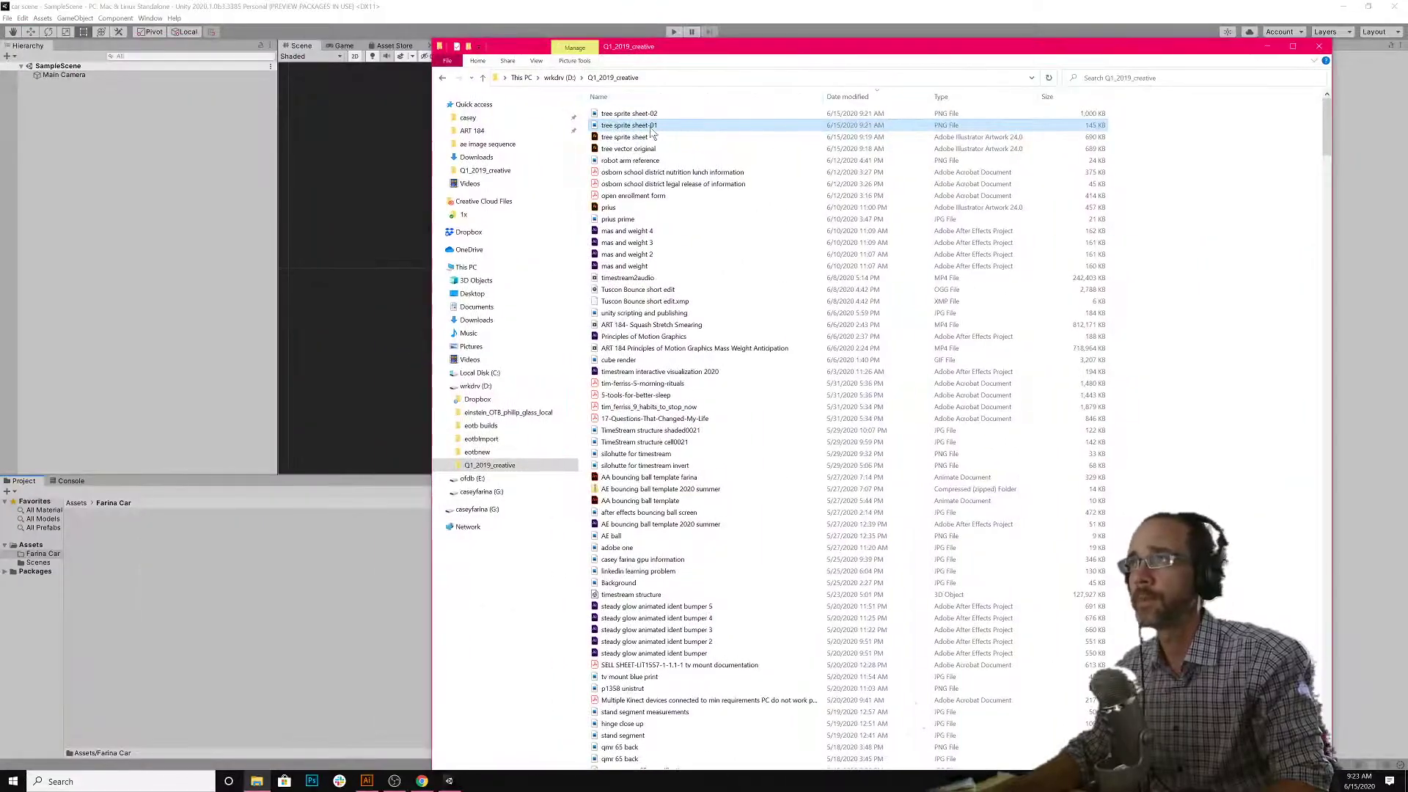
pyautogui.moveTo(300, 552); pyautogui.dragTo(292, 597)
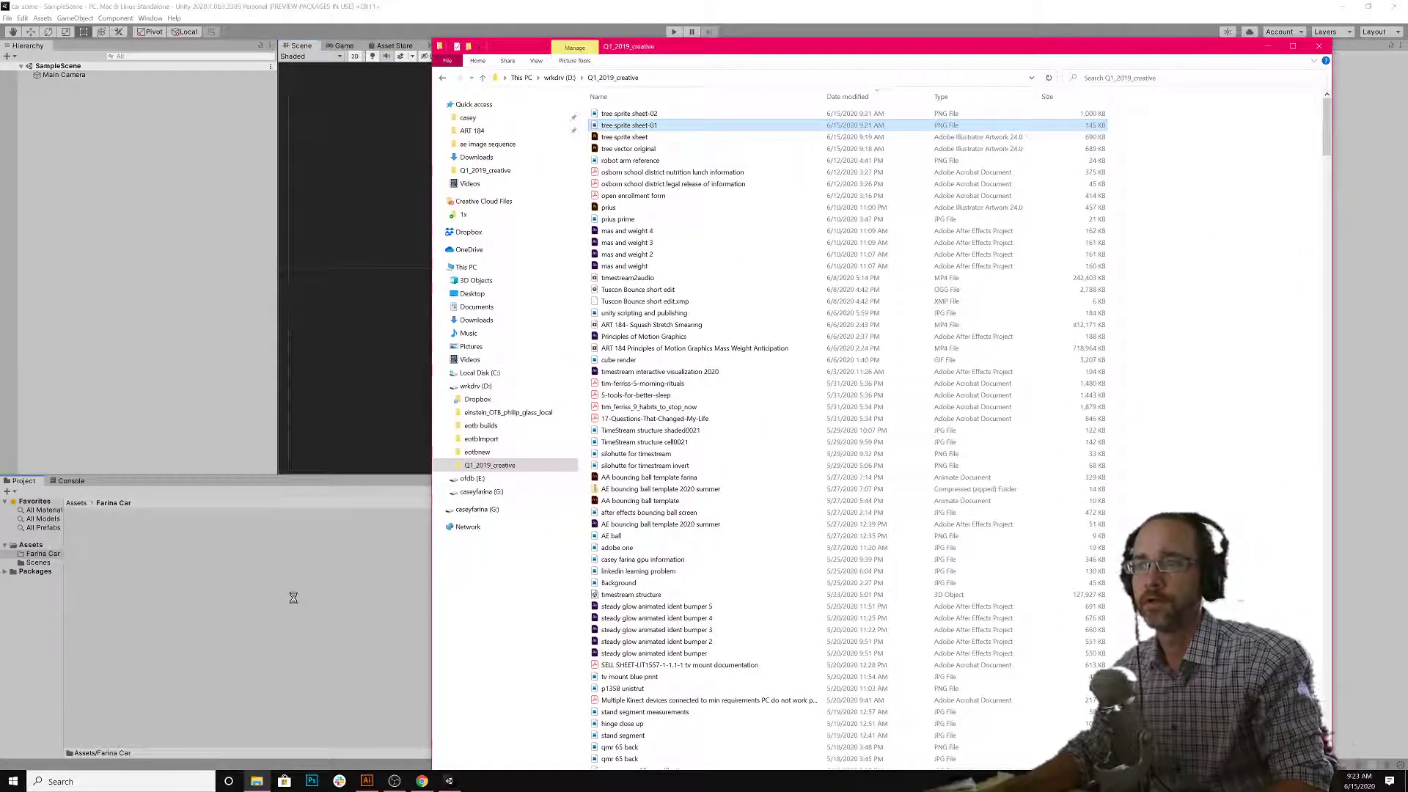
pyautogui.click(216, 606)
pyautogui.click(91, 555)
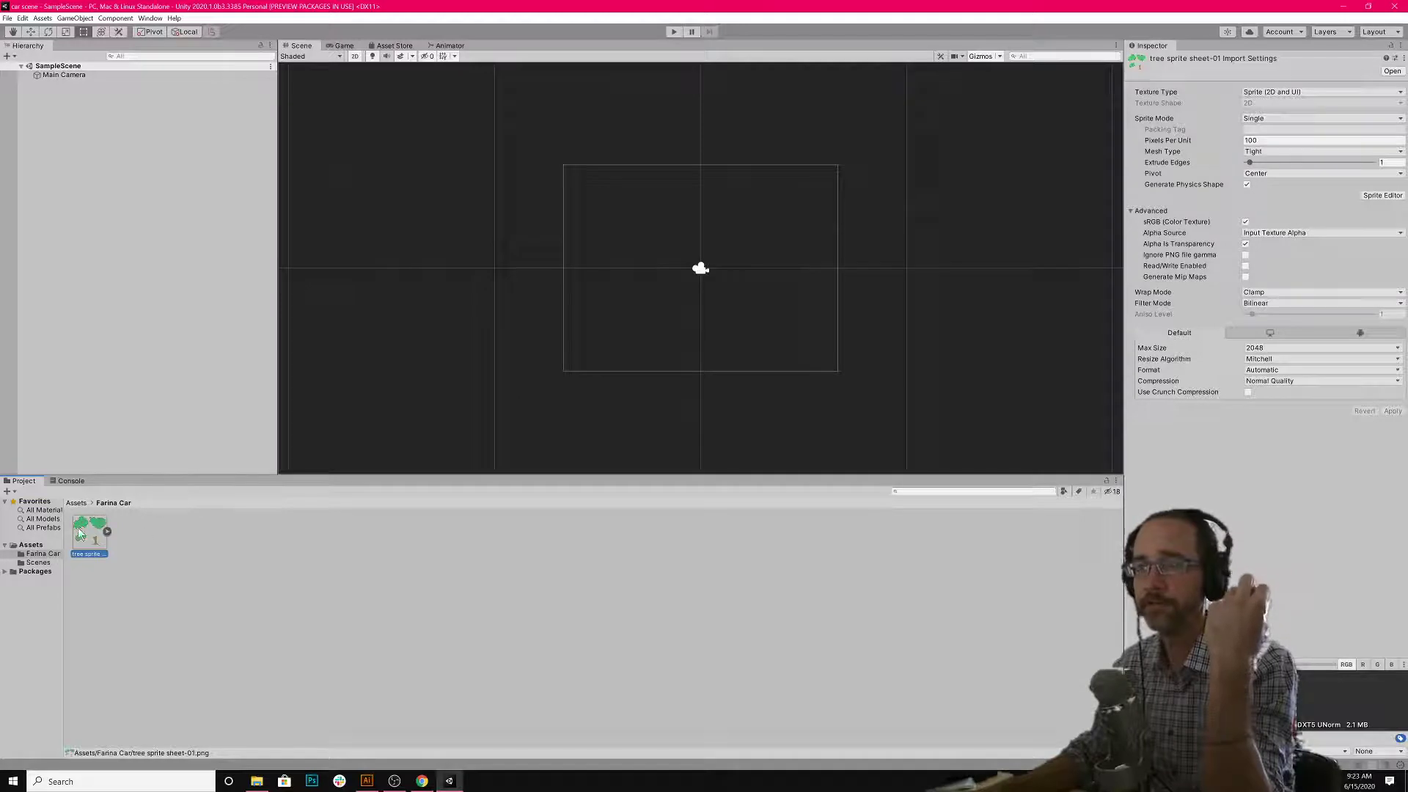
# - Try placing the whole tree sprite sheet in the scene as a single sprite, and undo the placement
pyautogui.moveTo(108, 540); pyautogui.dragTo(674, 316)
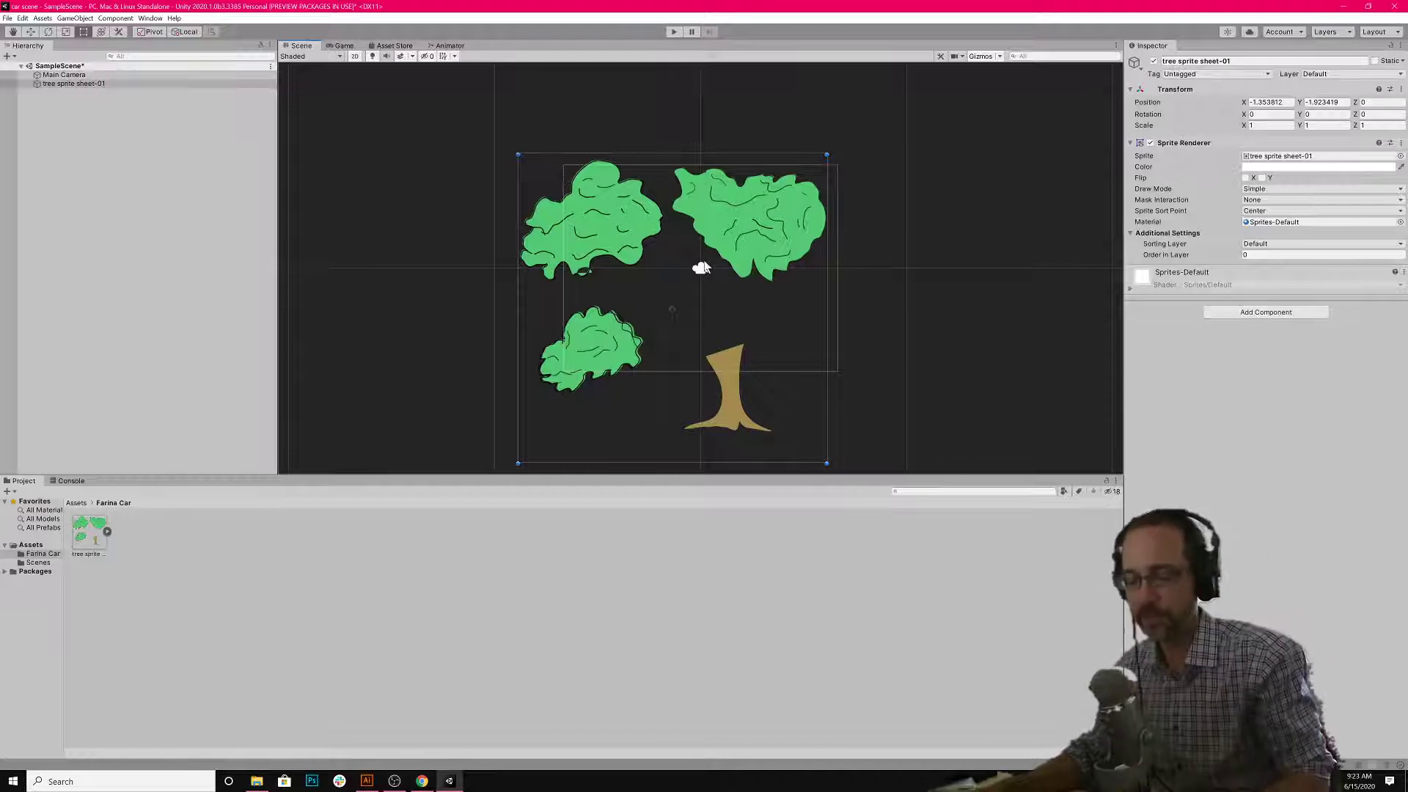
pyautogui.hotkey('ctrl', 'z')
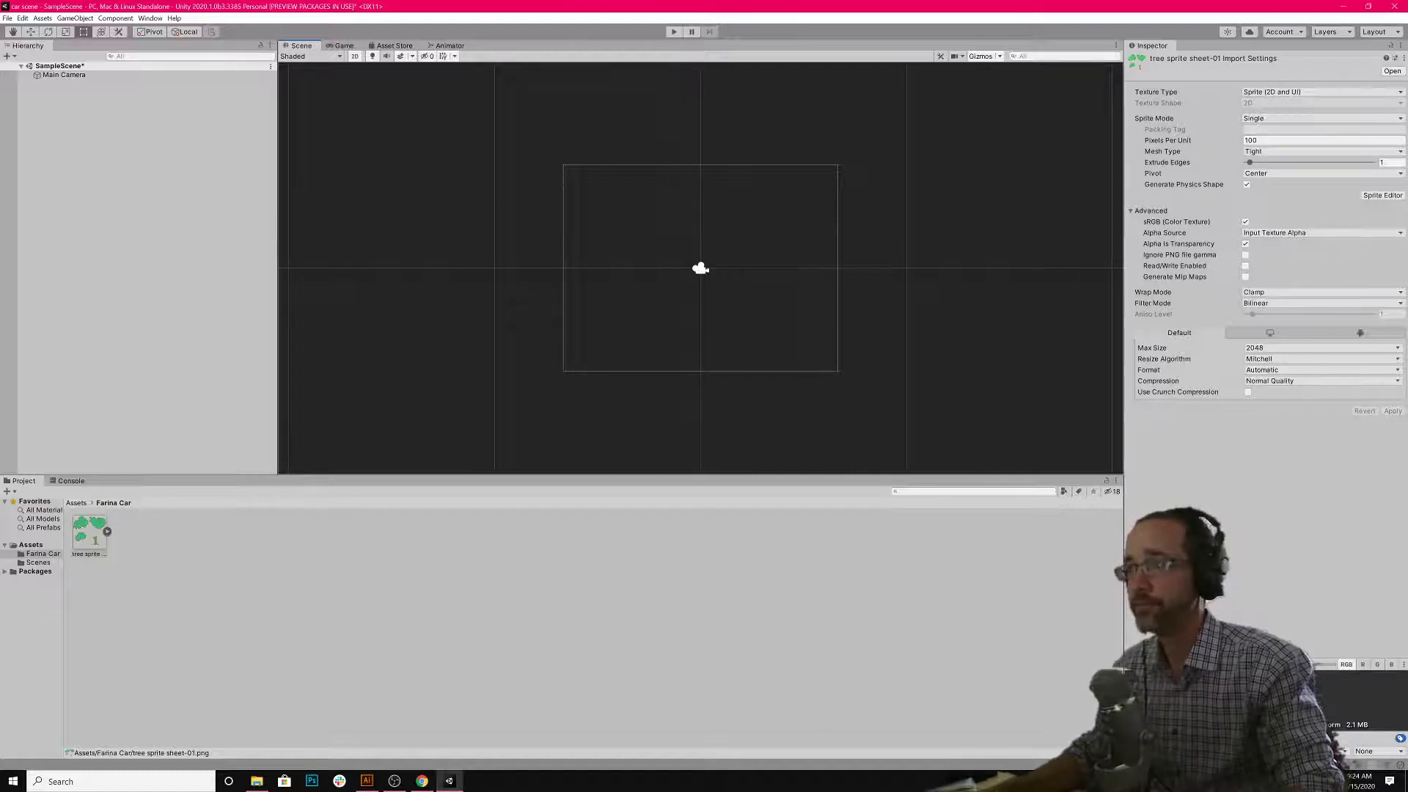
pyautogui.click(186, 554)
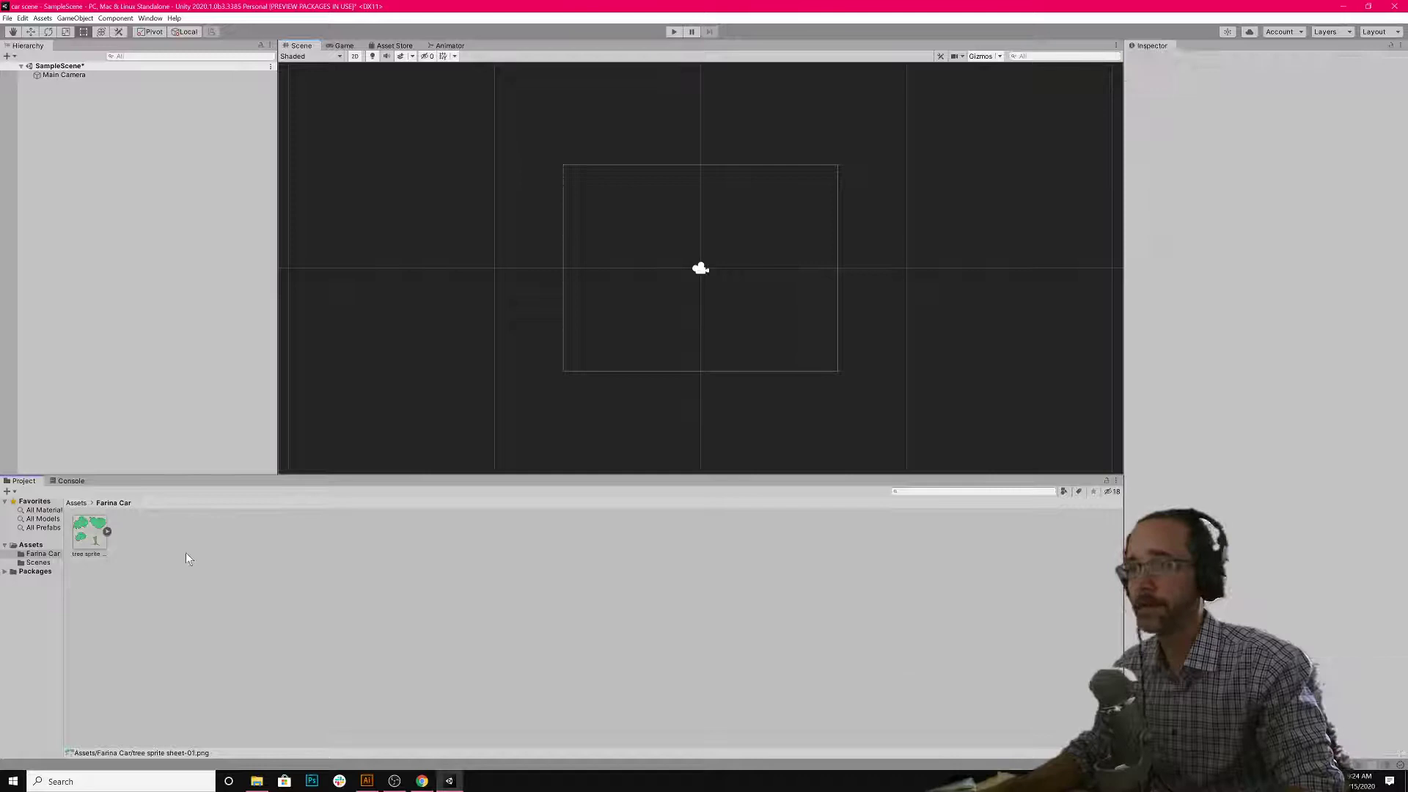
# - Set the Sprite Mode of tree sprite sheet-01 to Multiple, apply the import settings and open the sheet in the Sprite Editor
pyautogui.click(97, 540)
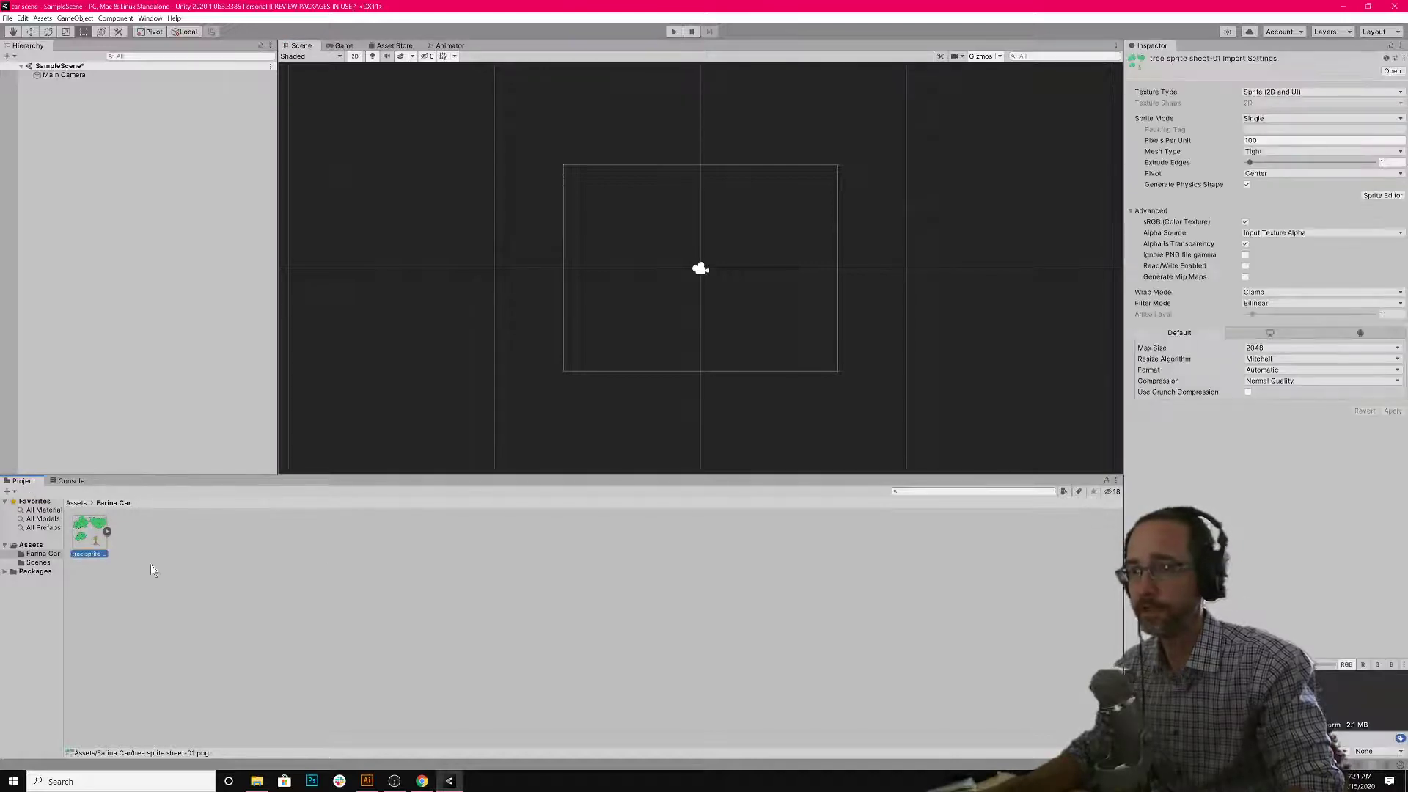
pyautogui.click(1291, 94)
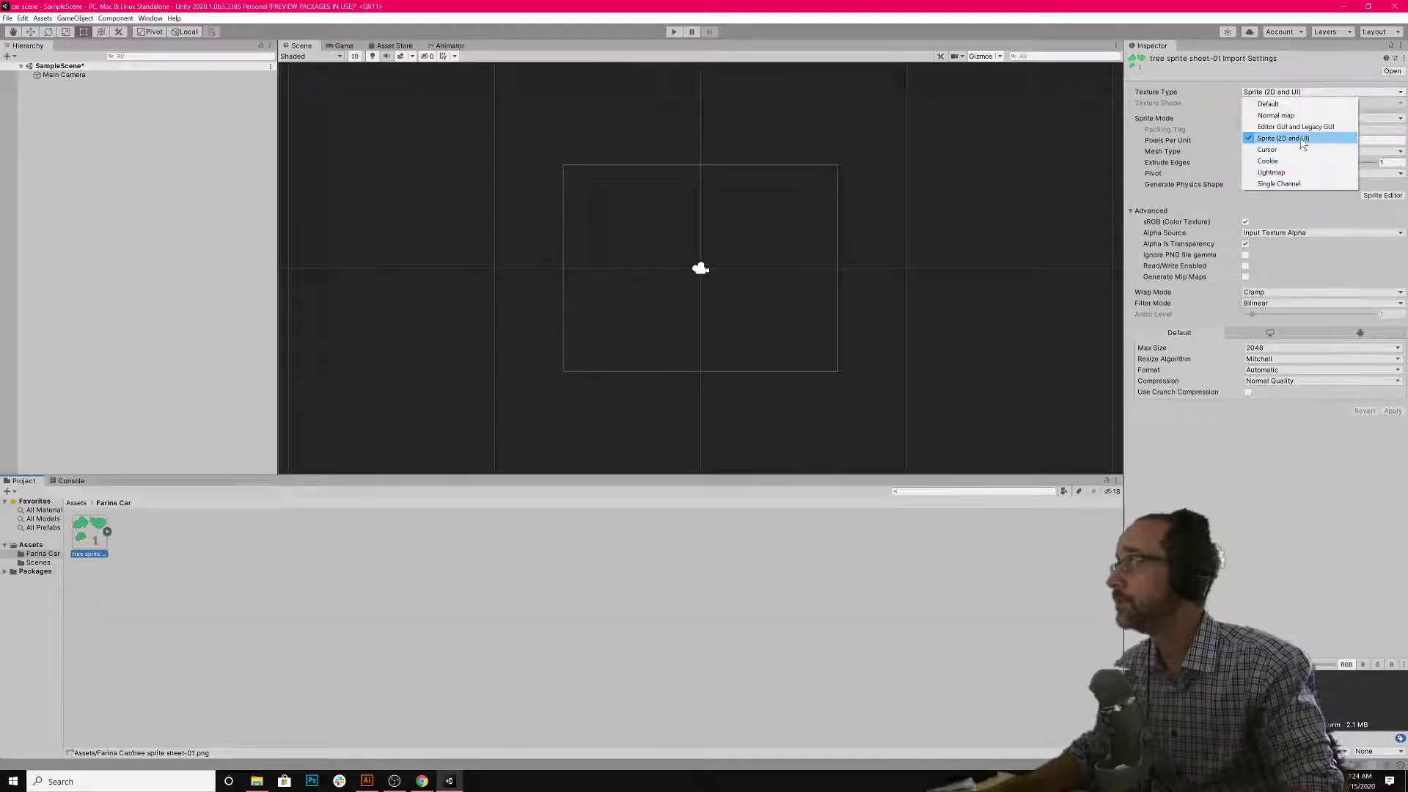
pyautogui.click(1287, 196)
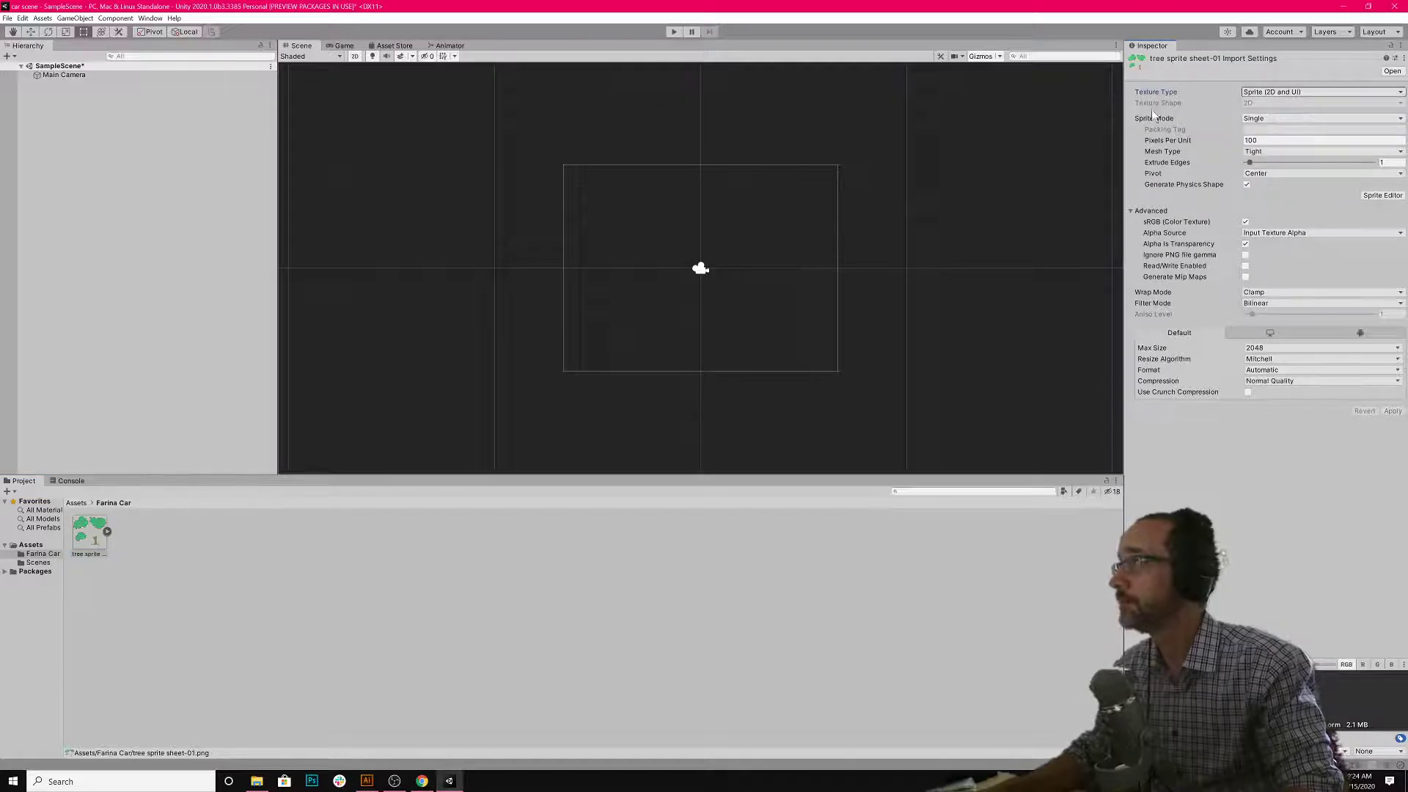
pyautogui.click(1284, 121)
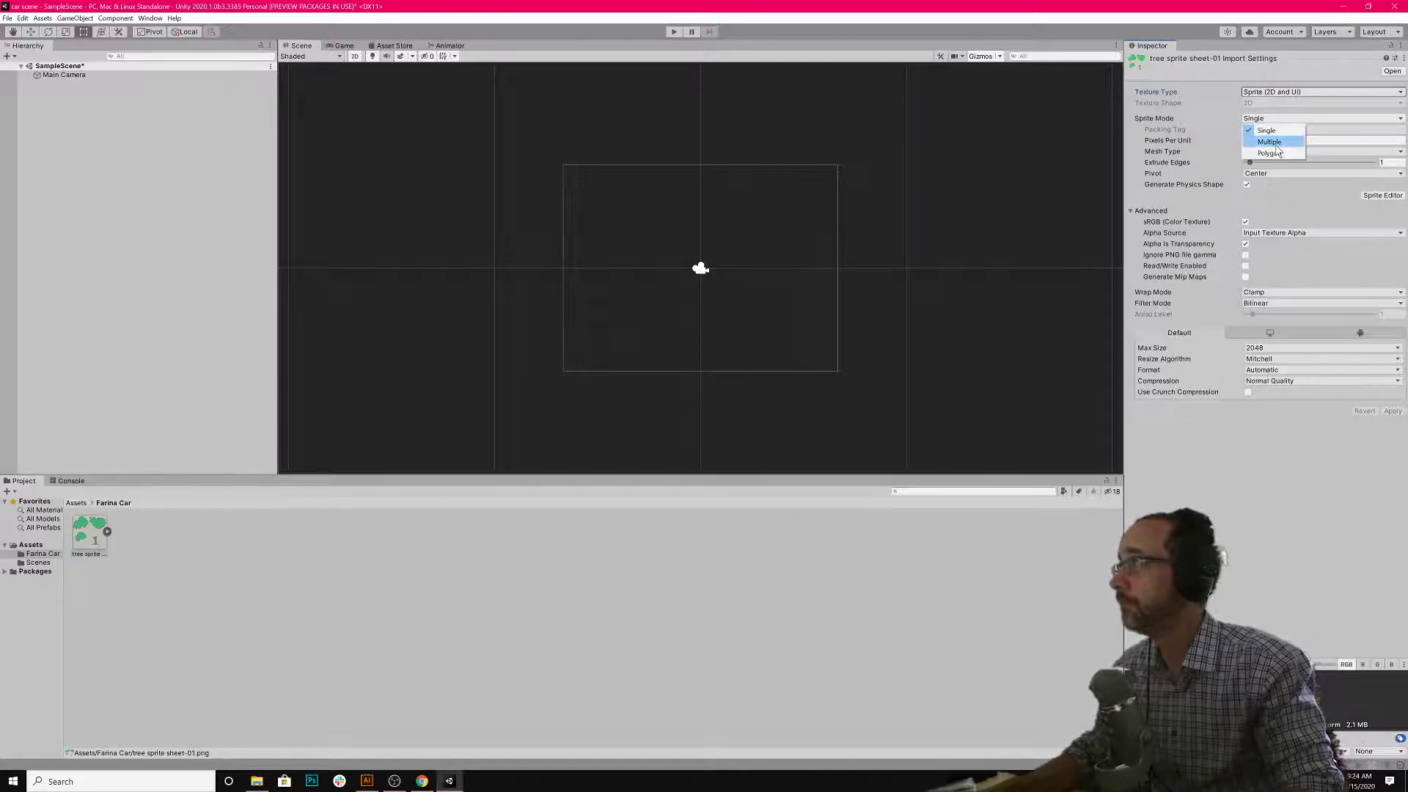
pyautogui.click(1275, 144)
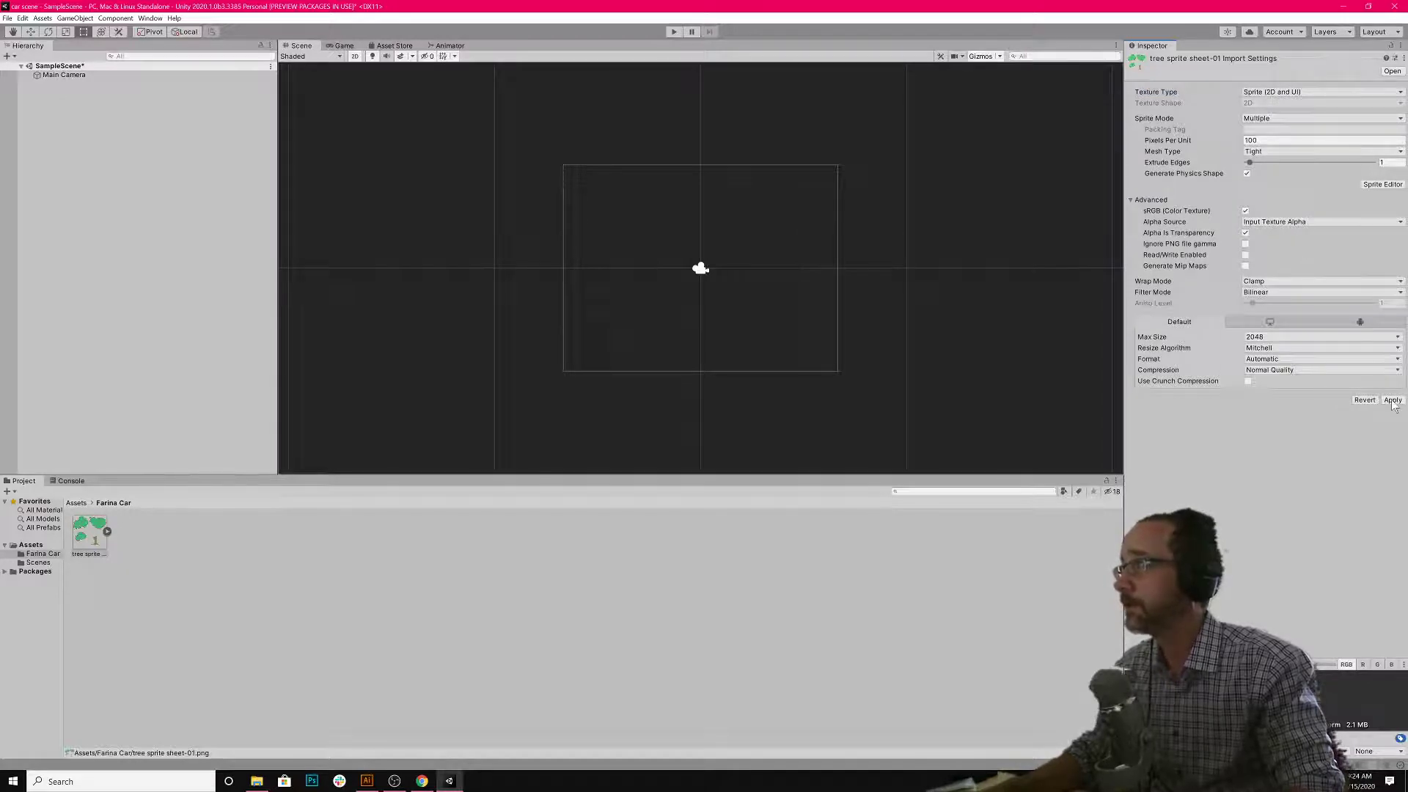
pyautogui.click(1372, 186)
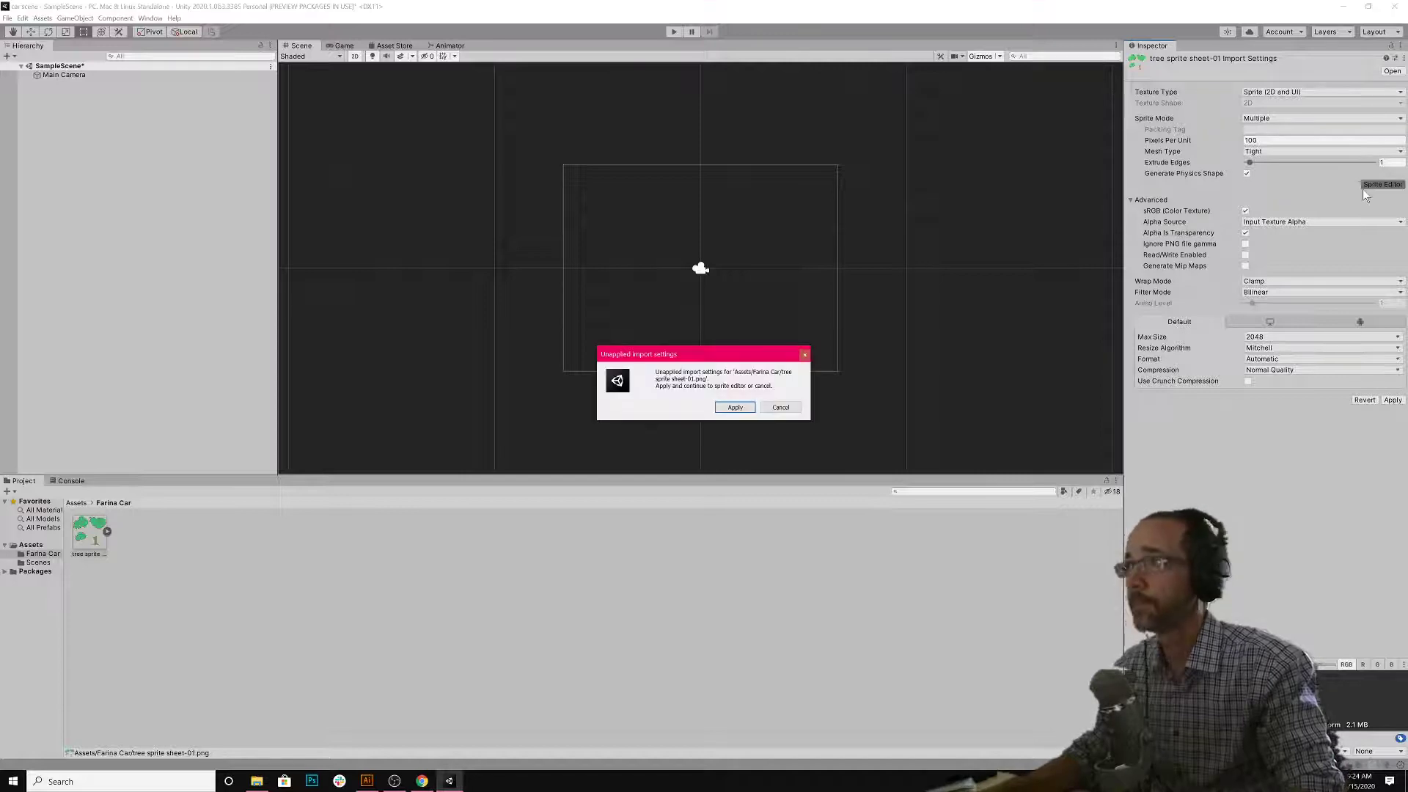
pyautogui.click(739, 408)
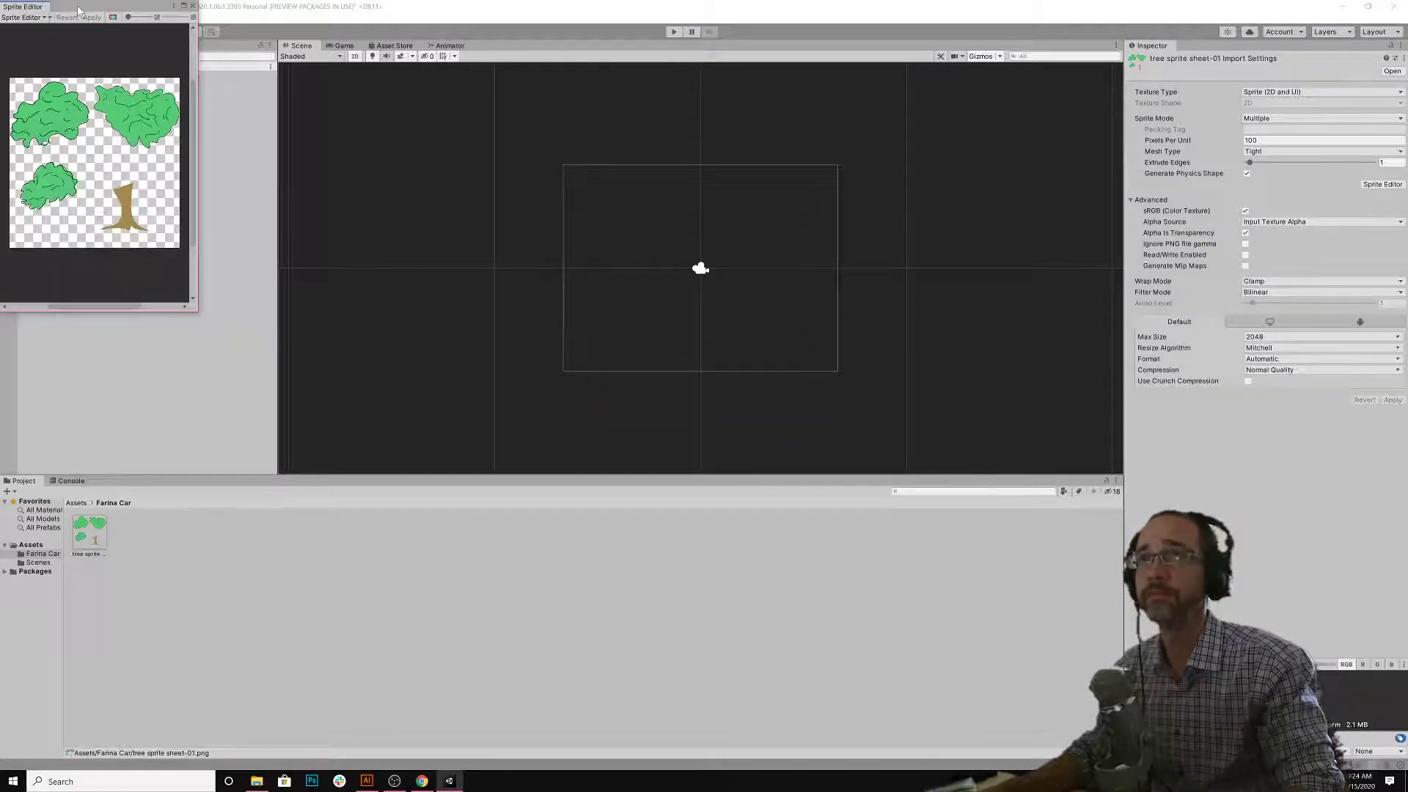
# - Enlarge the Sprite Editor window and slice the tree sheet with Automatic type, Center pivot and the Delete Existing method
pyautogui.moveTo(78, 10); pyautogui.dragTo(646, 285)
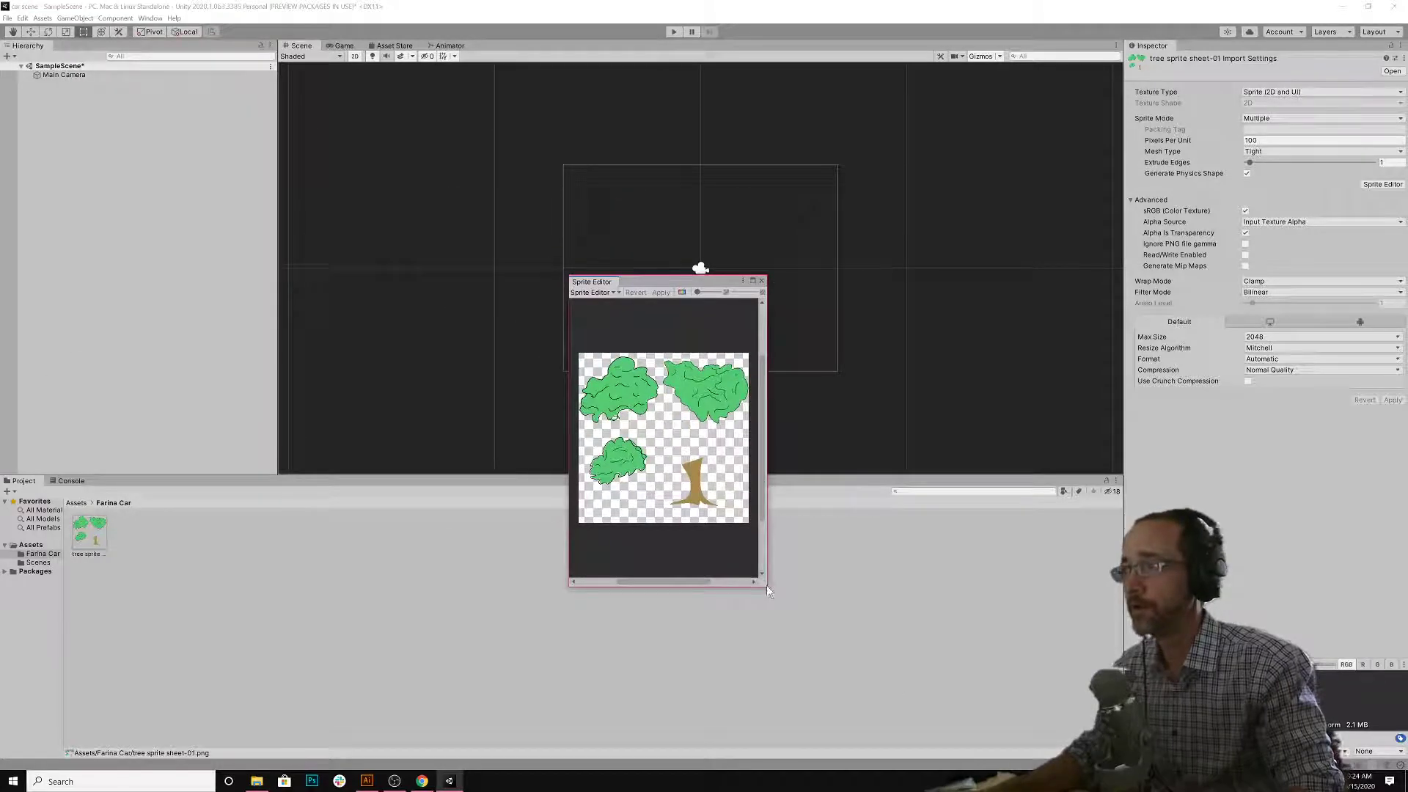
pyautogui.moveTo(763, 581); pyautogui.dragTo(1134, 708)
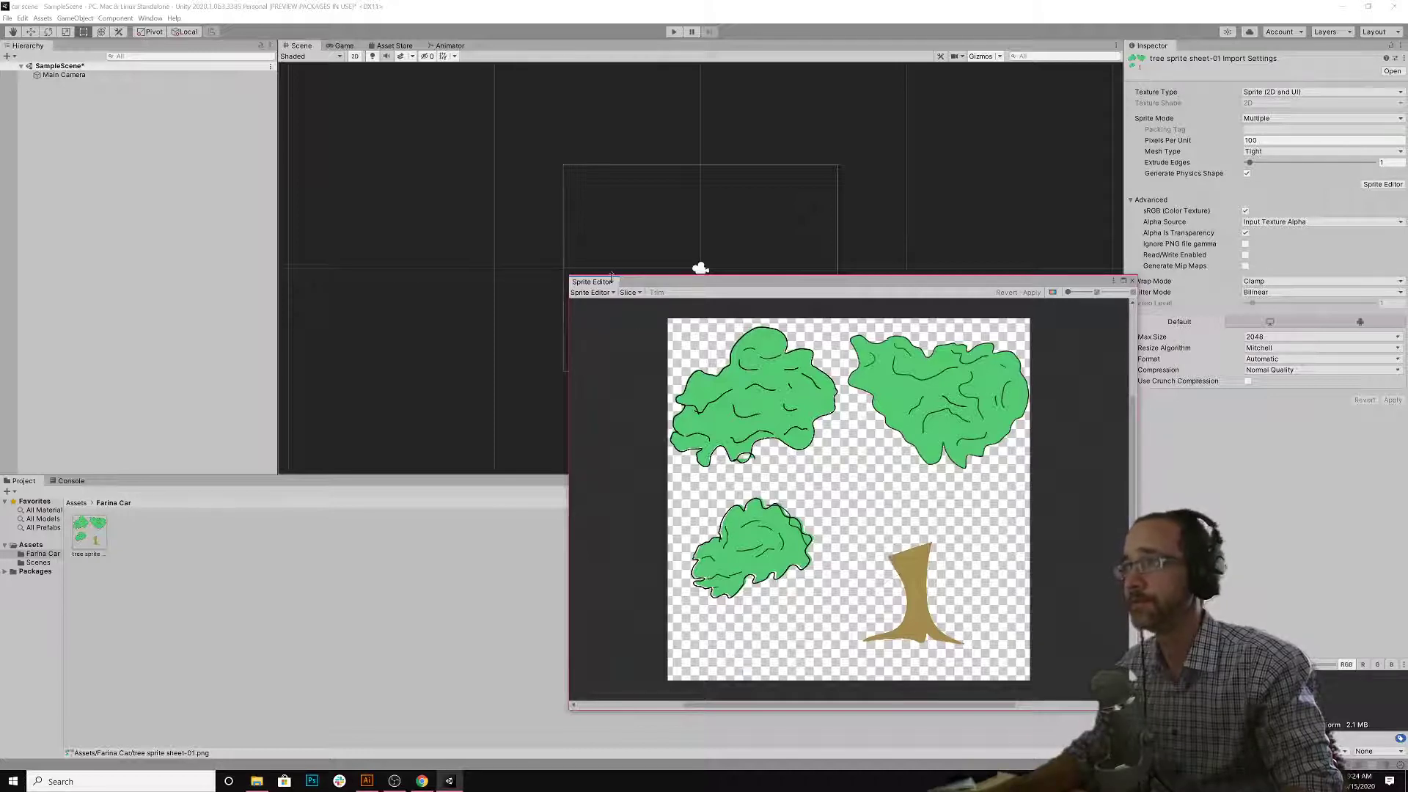
pyautogui.click(635, 295)
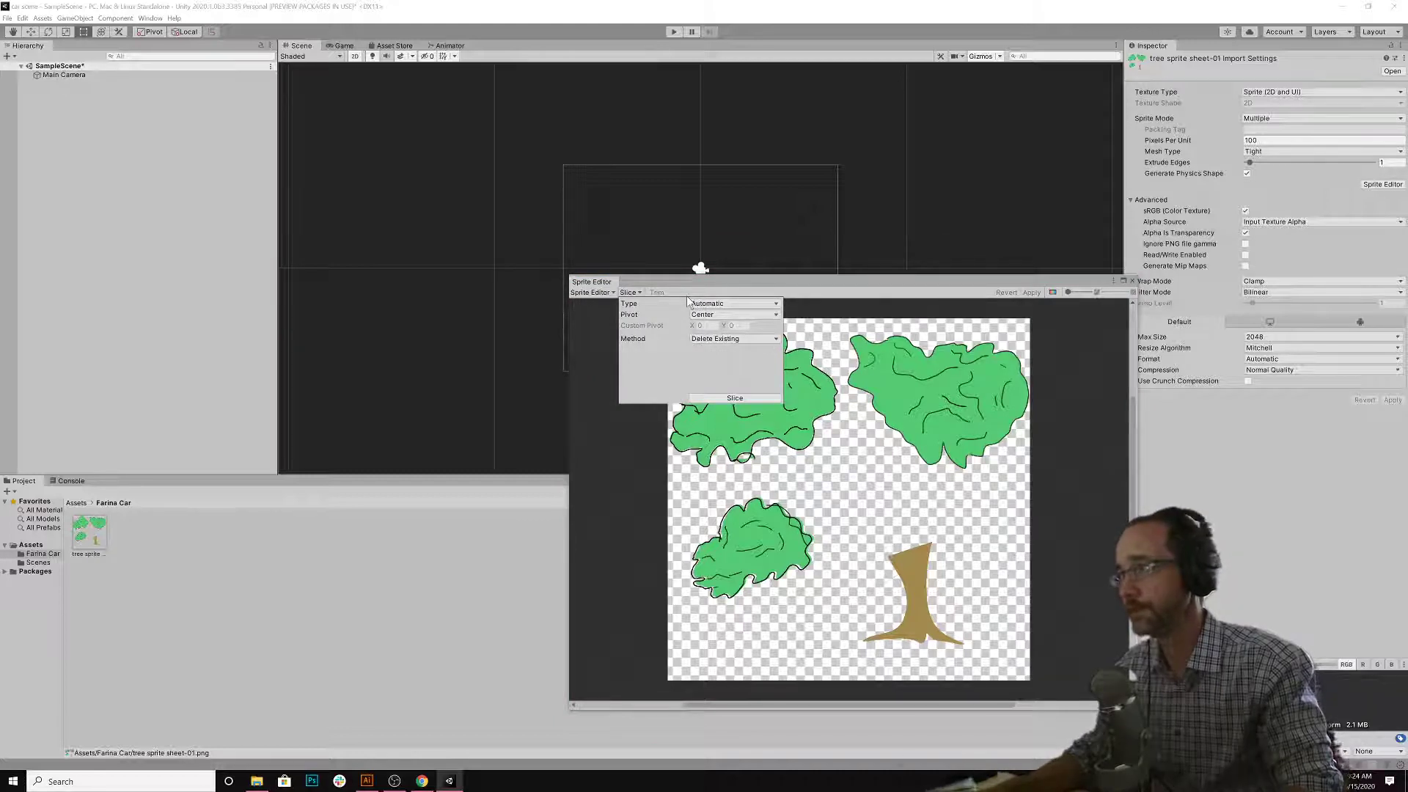
pyautogui.click(714, 398)
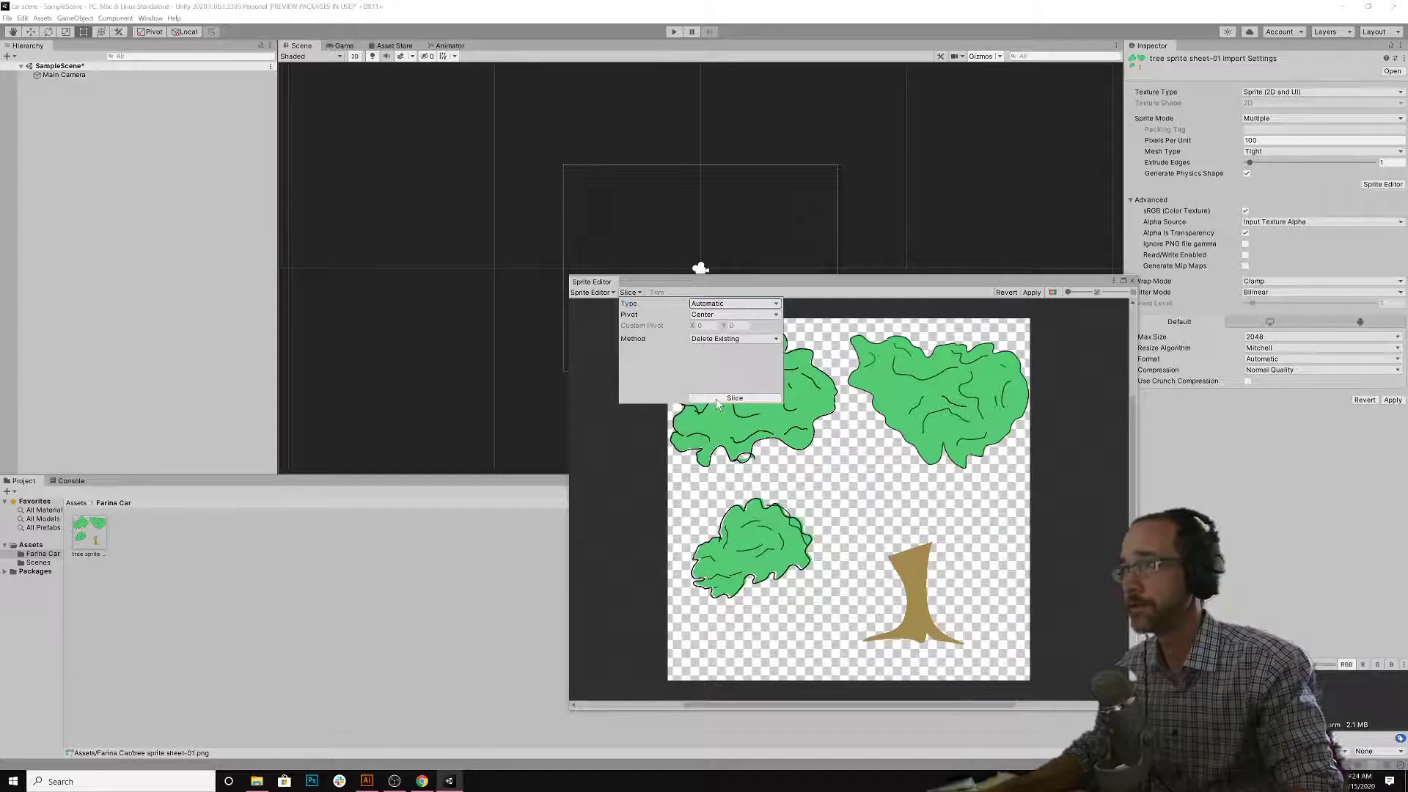
pyautogui.click(803, 486)
# - Check the slice boundaries and properties of each foliage piece and the trunk in the Sprite Editor
pyautogui.click(772, 427)
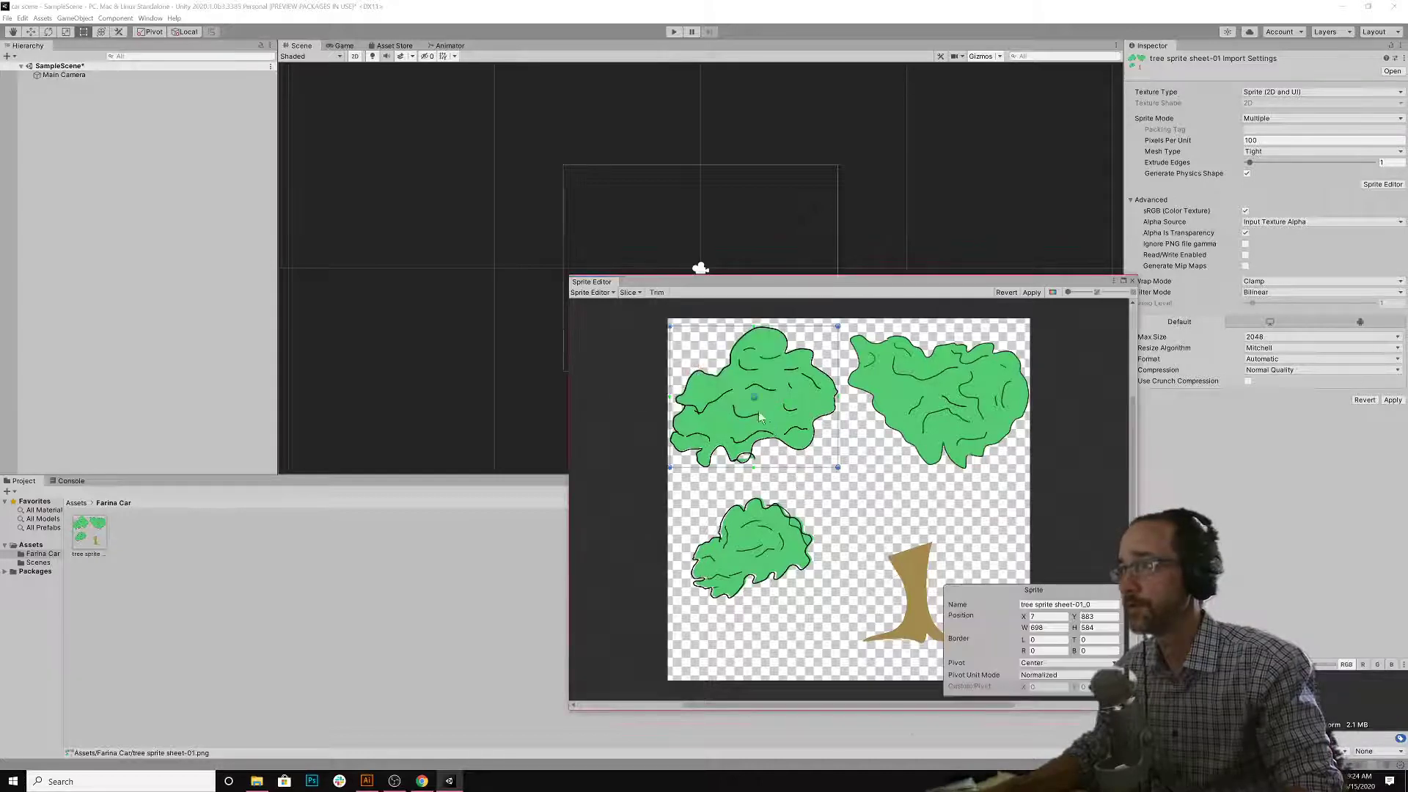
pyautogui.click(940, 450)
pyautogui.click(935, 570)
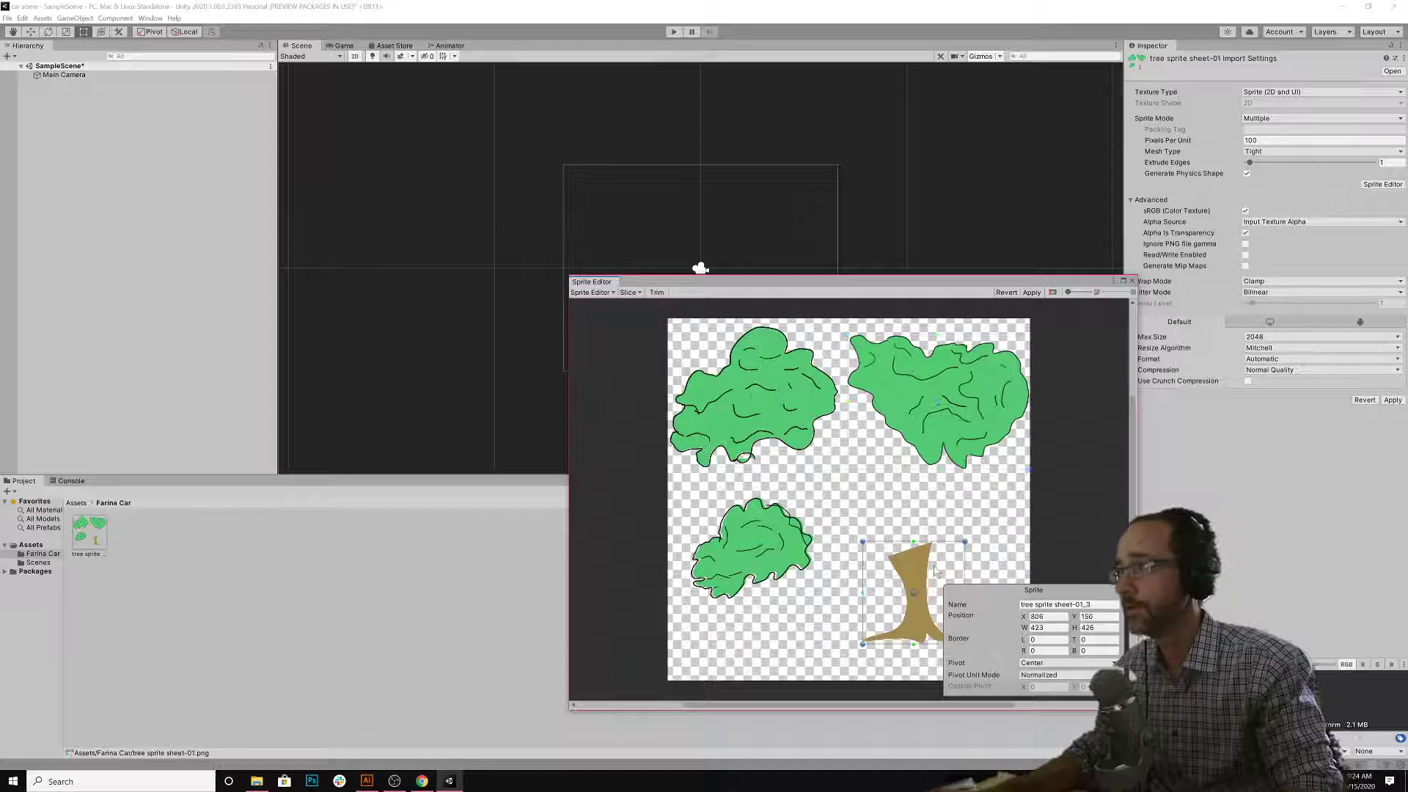
pyautogui.click(779, 530)
pyautogui.click(752, 383)
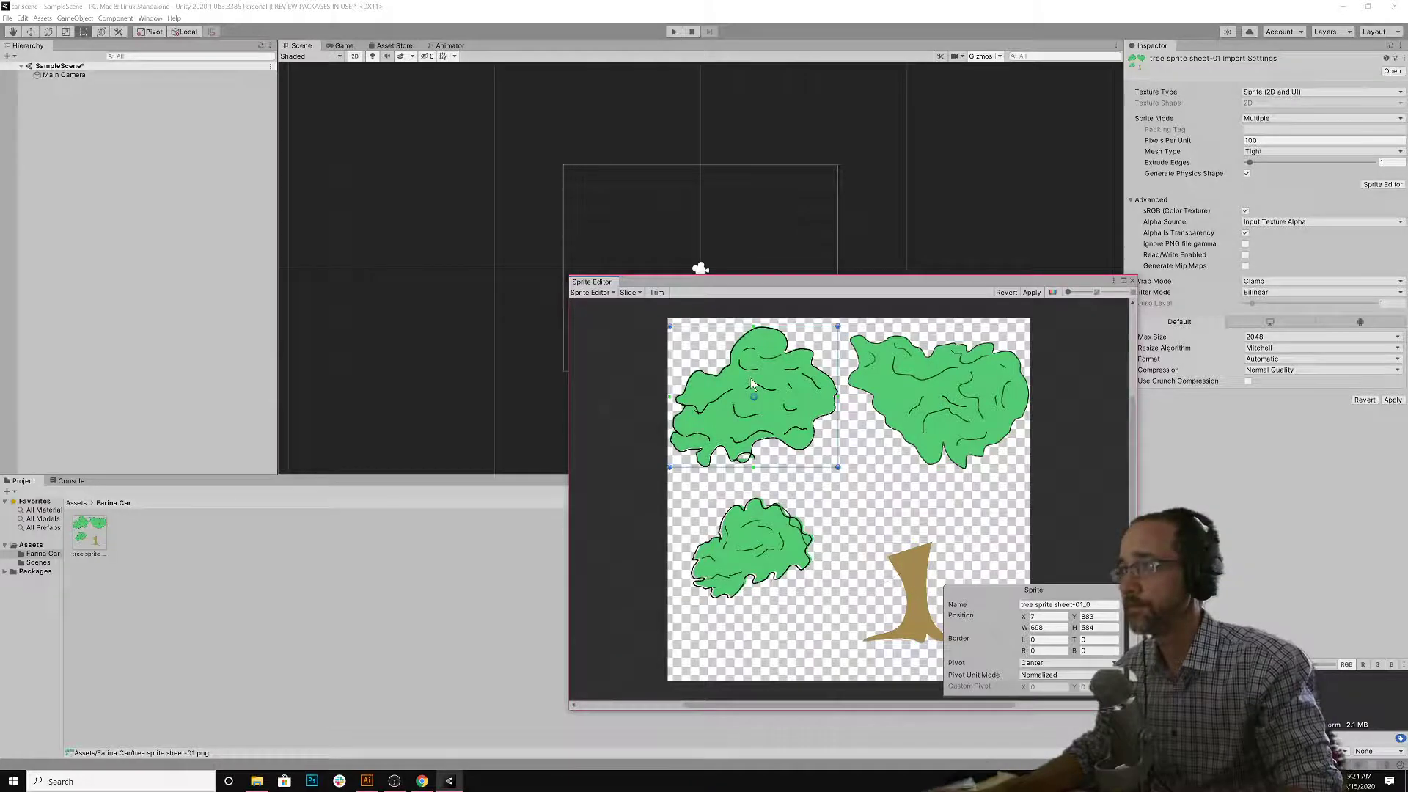
pyautogui.click(985, 424)
pyautogui.click(925, 570)
pyautogui.click(795, 539)
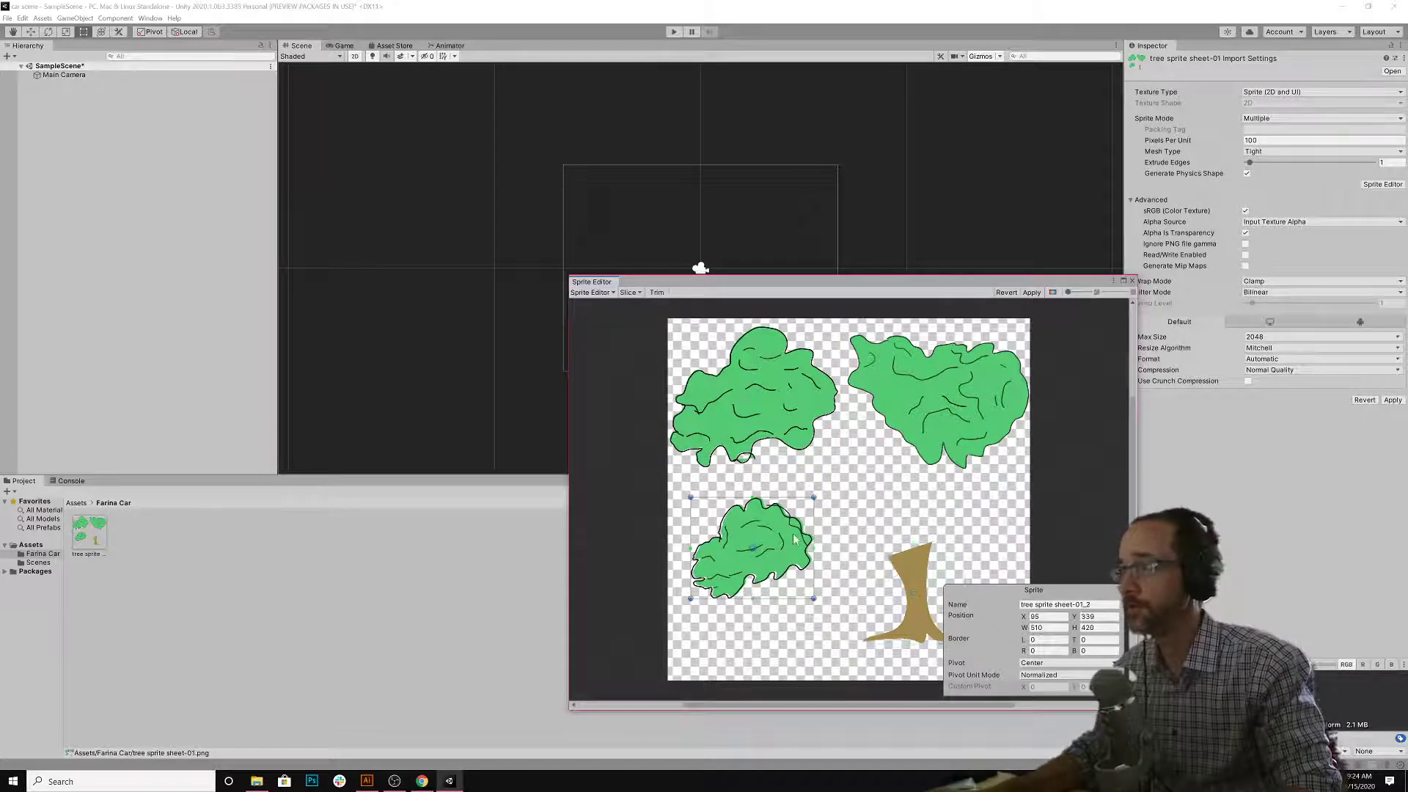
pyautogui.click(759, 417)
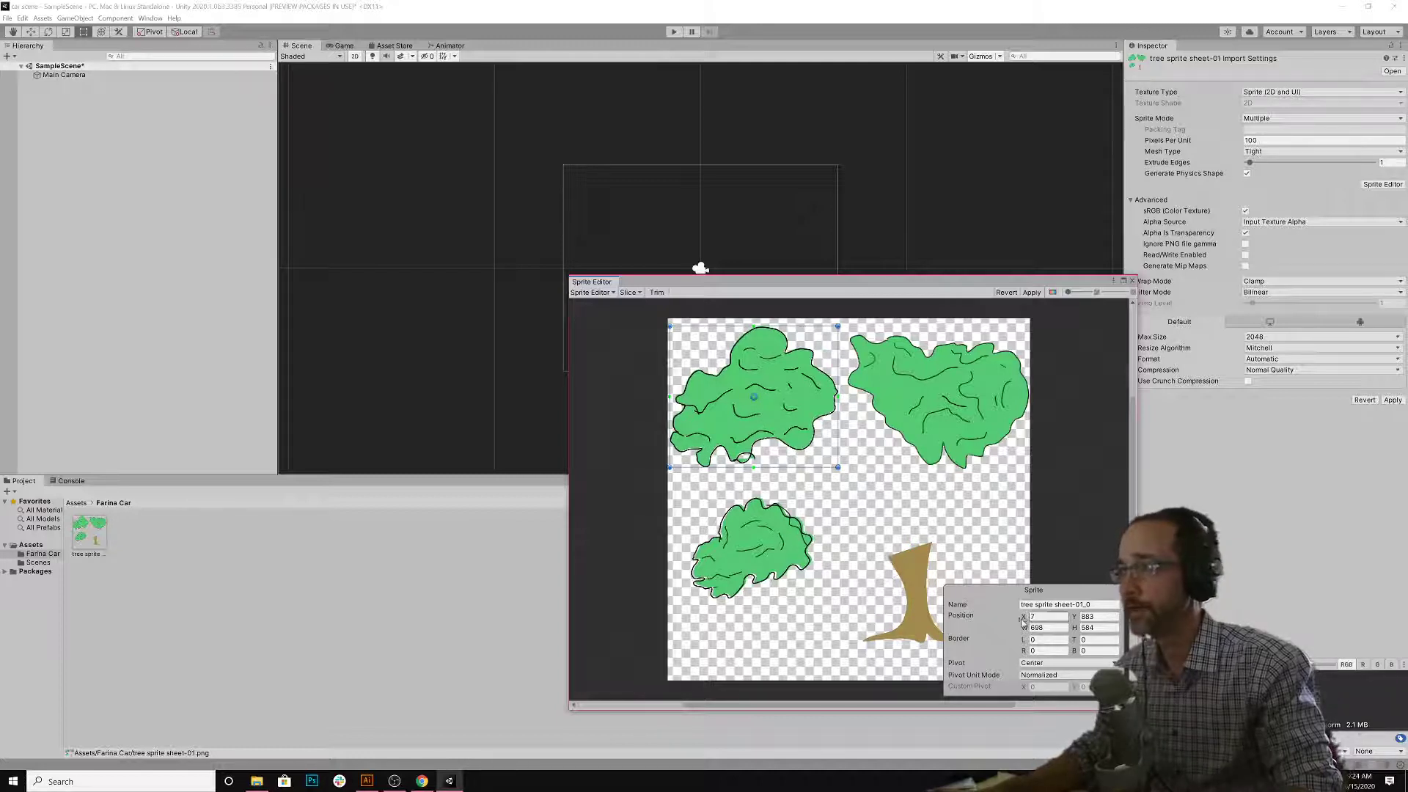
pyautogui.click(912, 587)
pyautogui.click(737, 548)
pyautogui.click(765, 421)
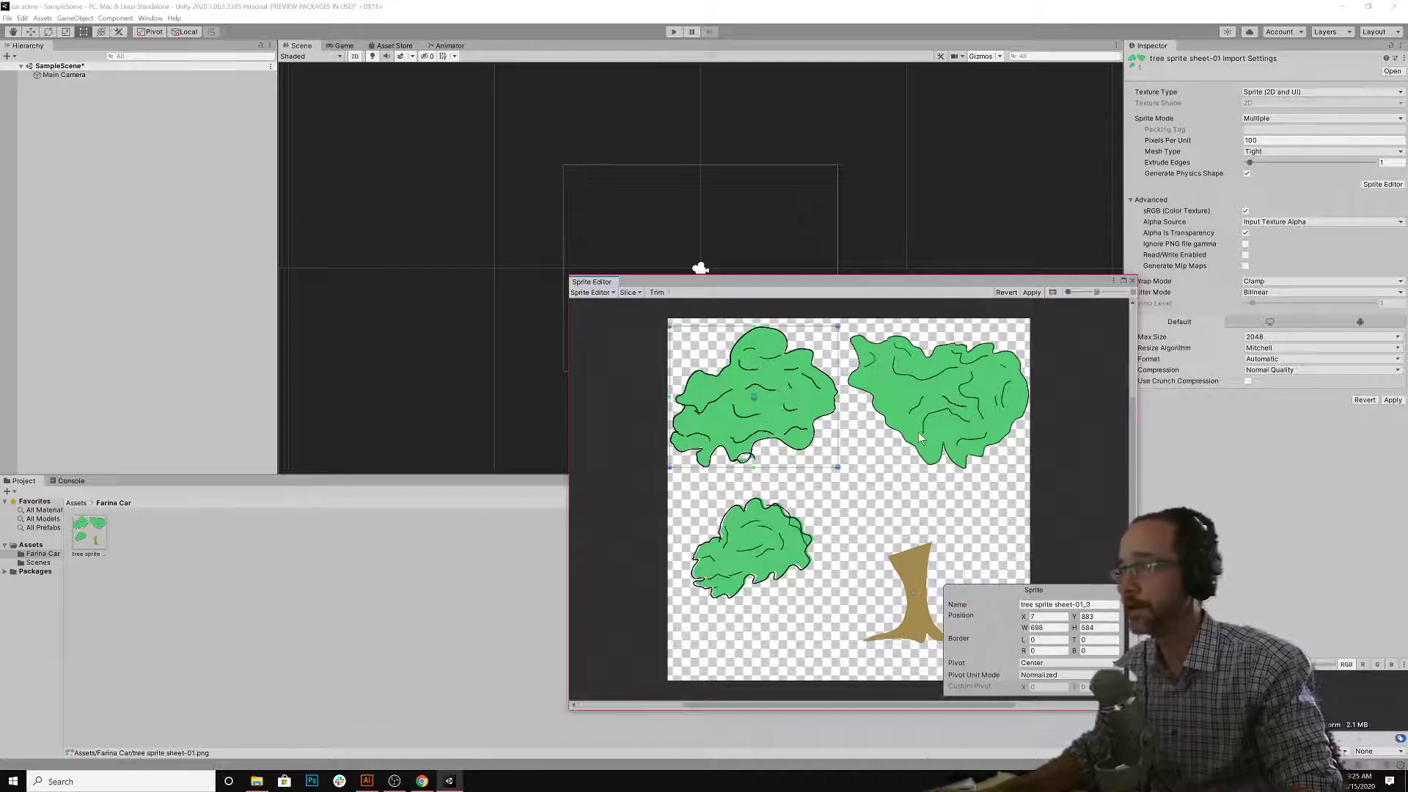
pyautogui.click(921, 438)
# - Close the Sprite Editor with the slicing applied and expand the sprite sheet asset into its individual sprites
pyautogui.click(1133, 280)
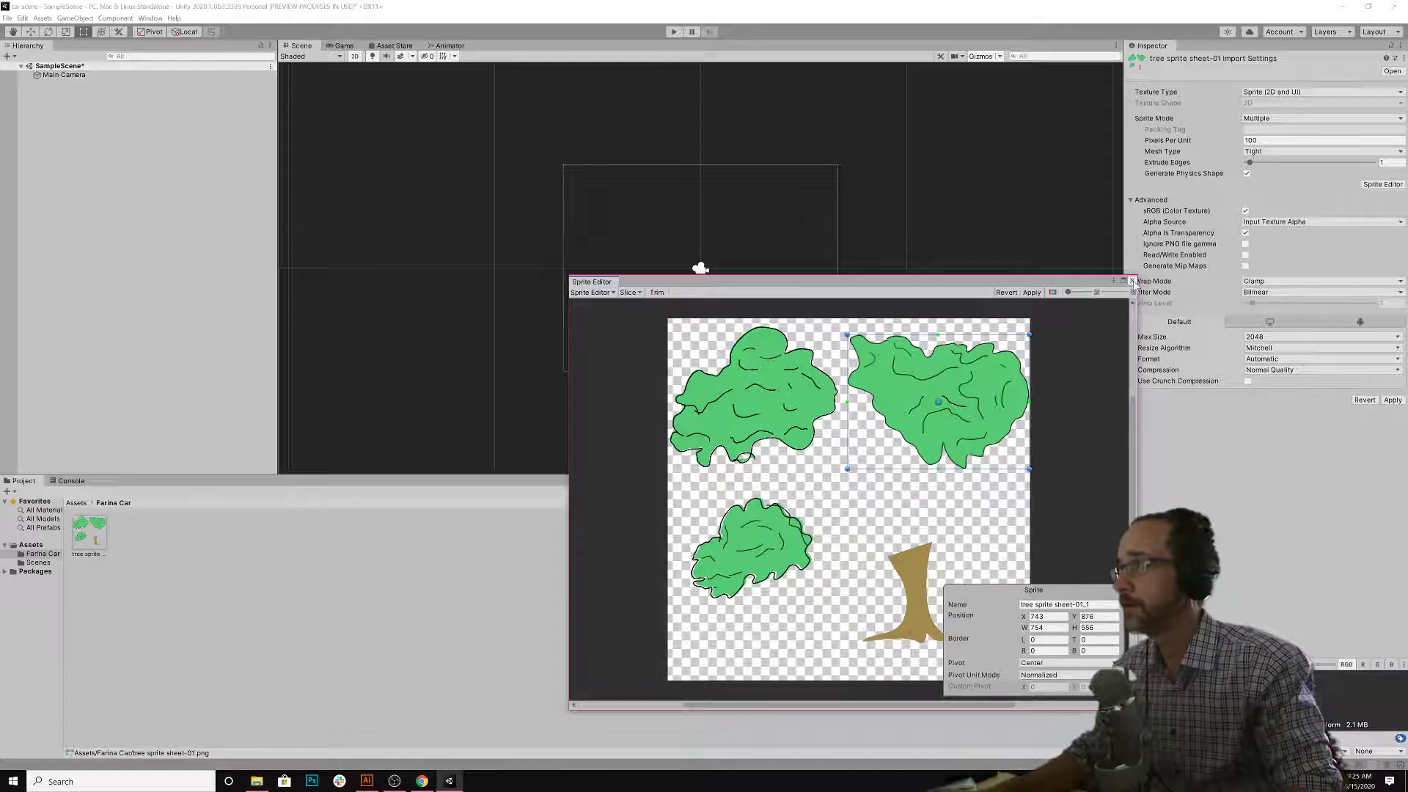
pyautogui.click(735, 407)
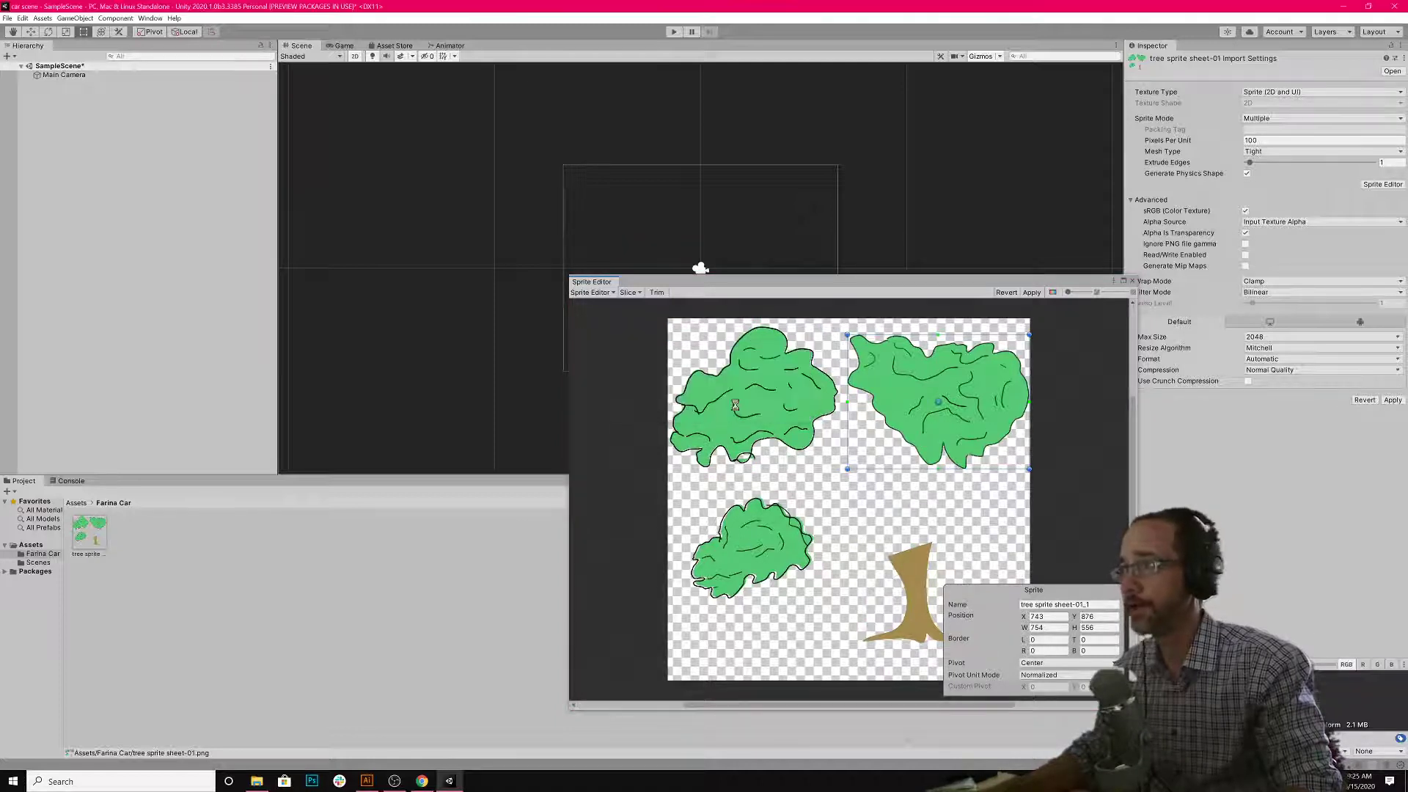
pyautogui.click(108, 530)
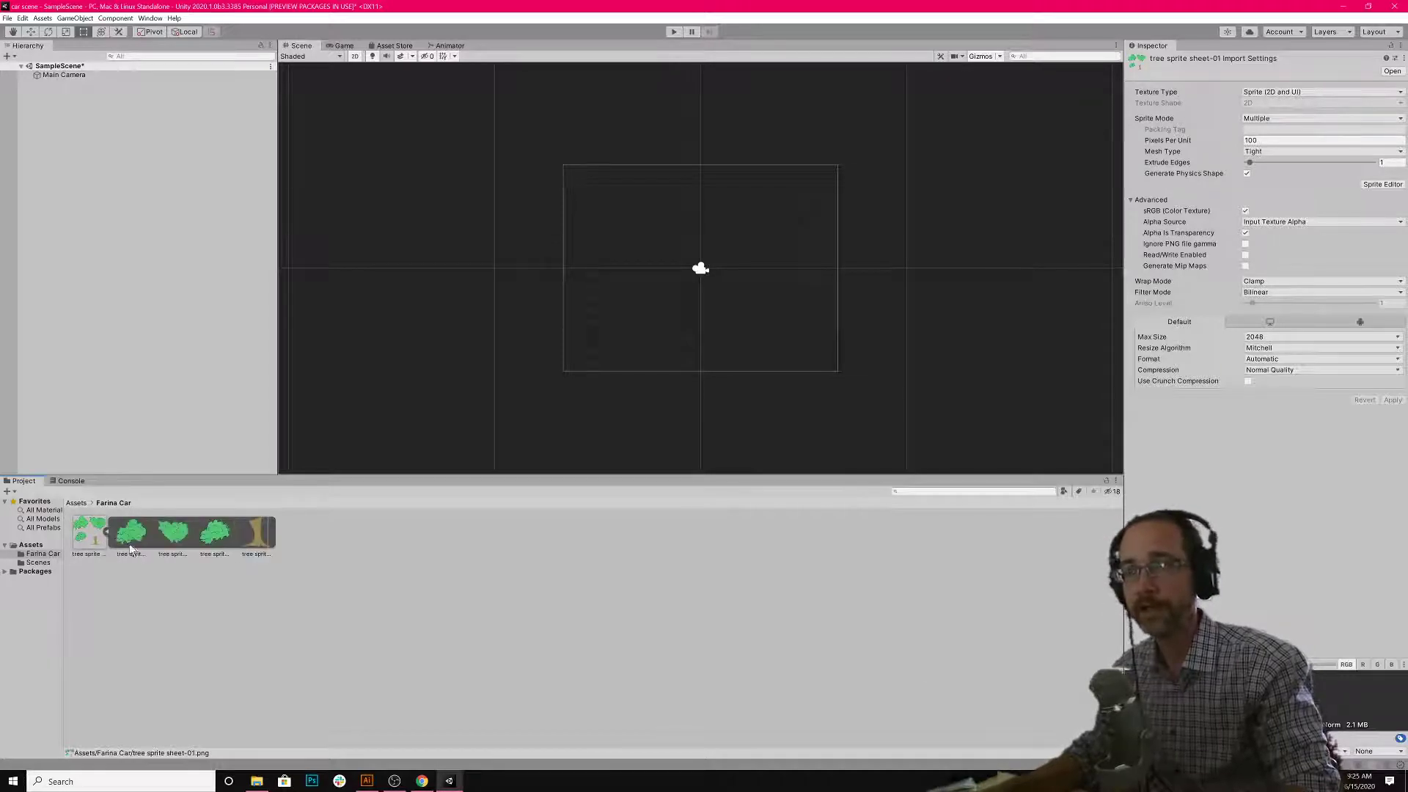
# - Review the separate foliage and trunk sprites inside the expanded tree sprite sheet asset
pyautogui.click(123, 541)
pyautogui.click(216, 540)
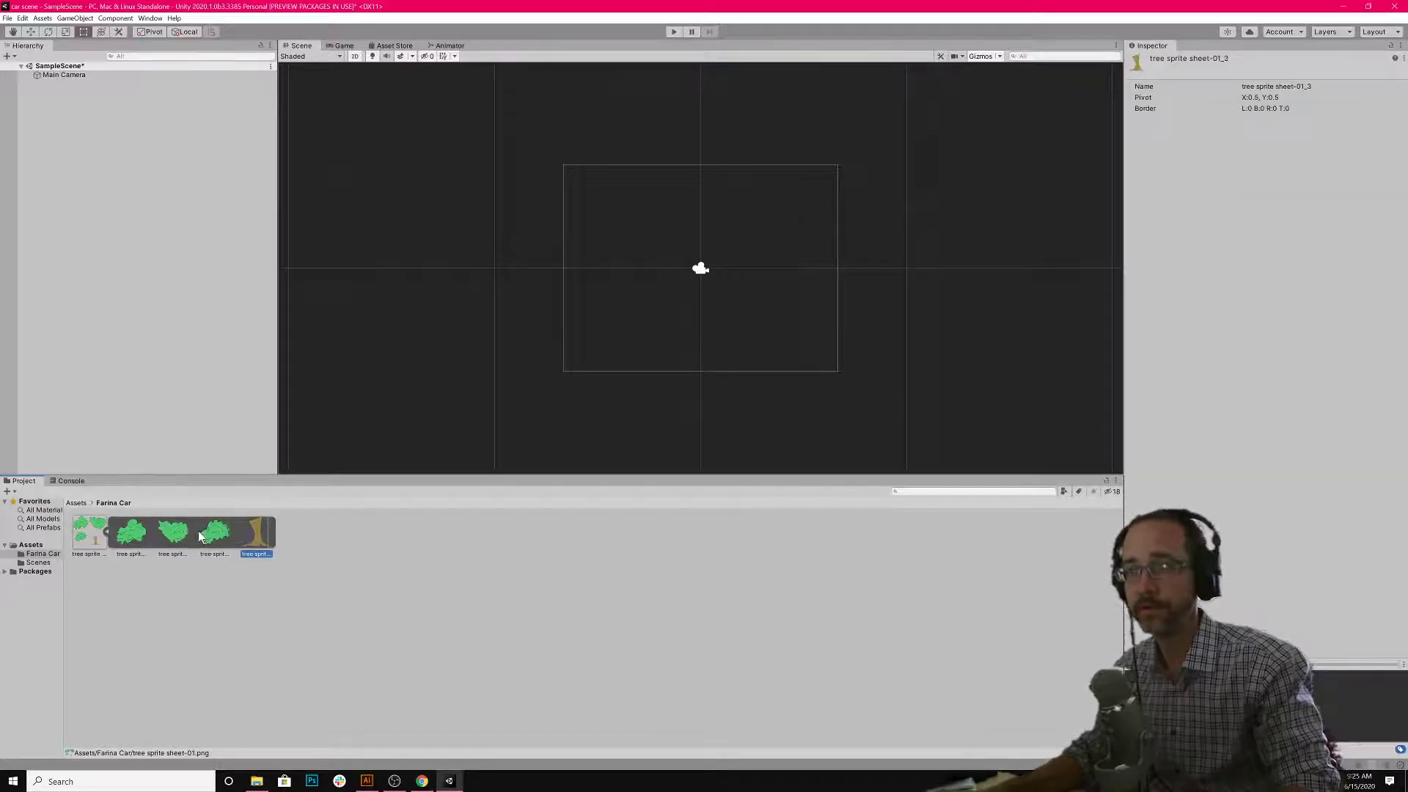
pyautogui.click(163, 539)
pyautogui.click(127, 538)
pyautogui.click(176, 541)
pyautogui.click(218, 542)
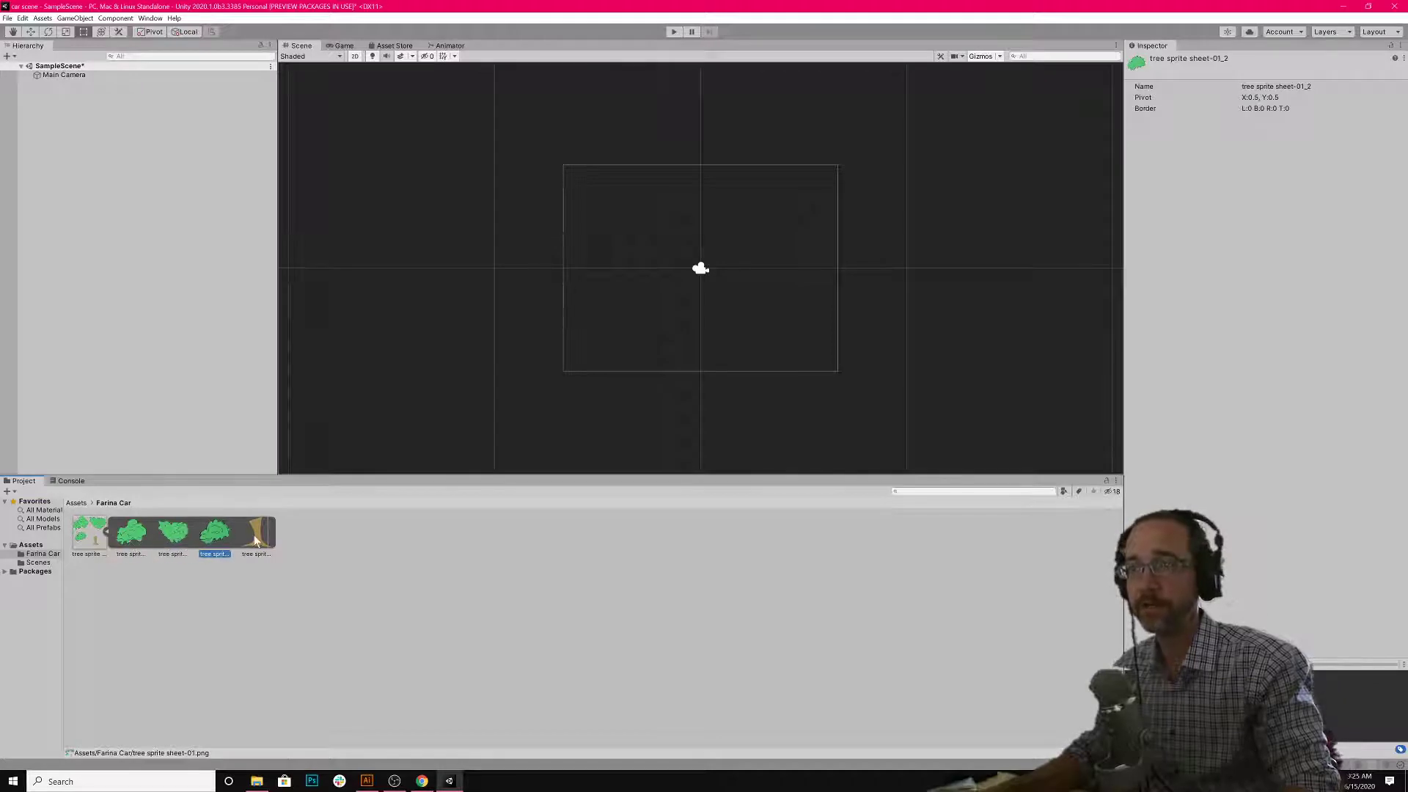
pyautogui.click(258, 542)
# - Assemble a tree in the scene by placing the trunk sprite and the three foliage sprites above it
pyautogui.moveTo(258, 537); pyautogui.dragTo(600, 359)
pyautogui.moveTo(235, 530); pyautogui.dragTo(559, 317)
pyautogui.moveTo(180, 539); pyautogui.dragTo(638, 292)
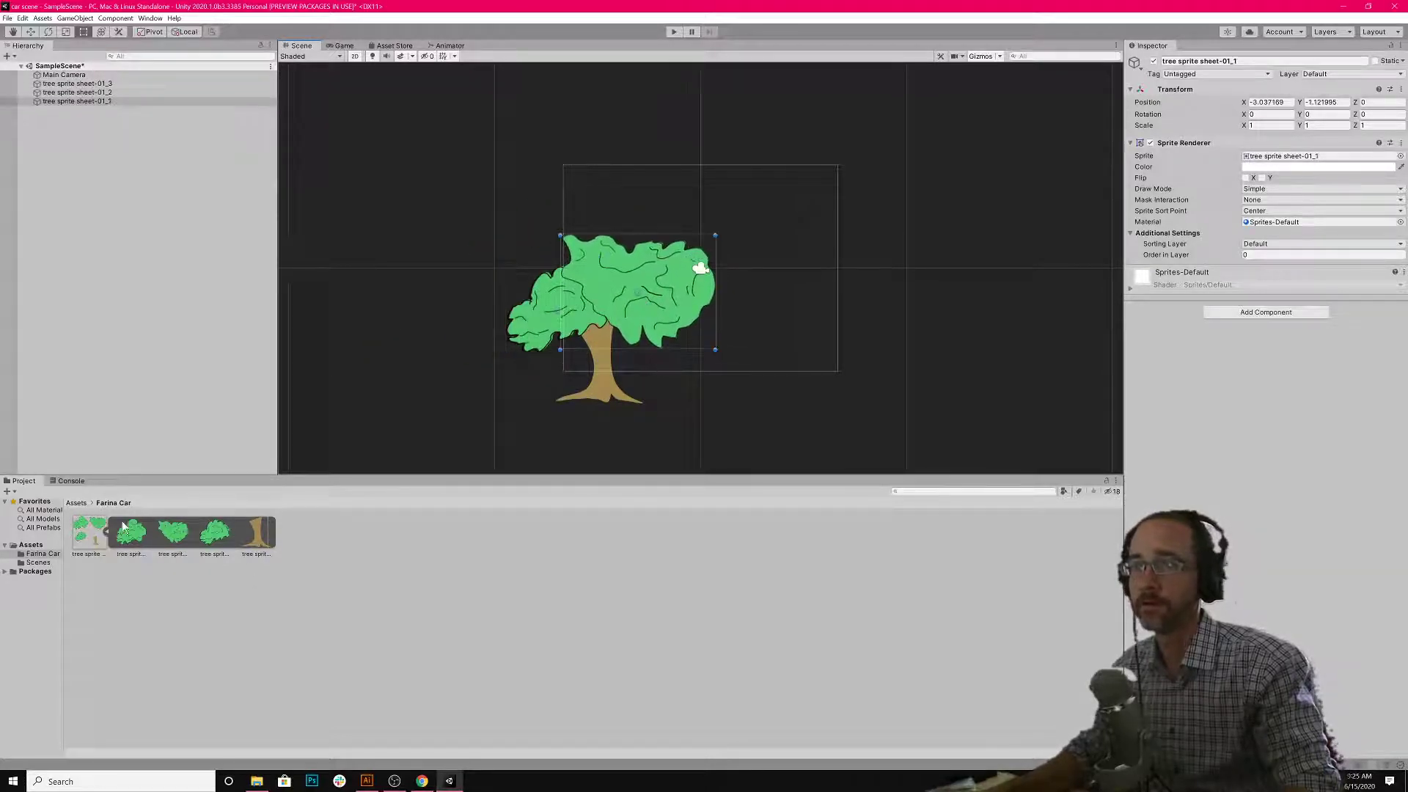
pyautogui.moveTo(127, 531); pyautogui.dragTo(595, 227)
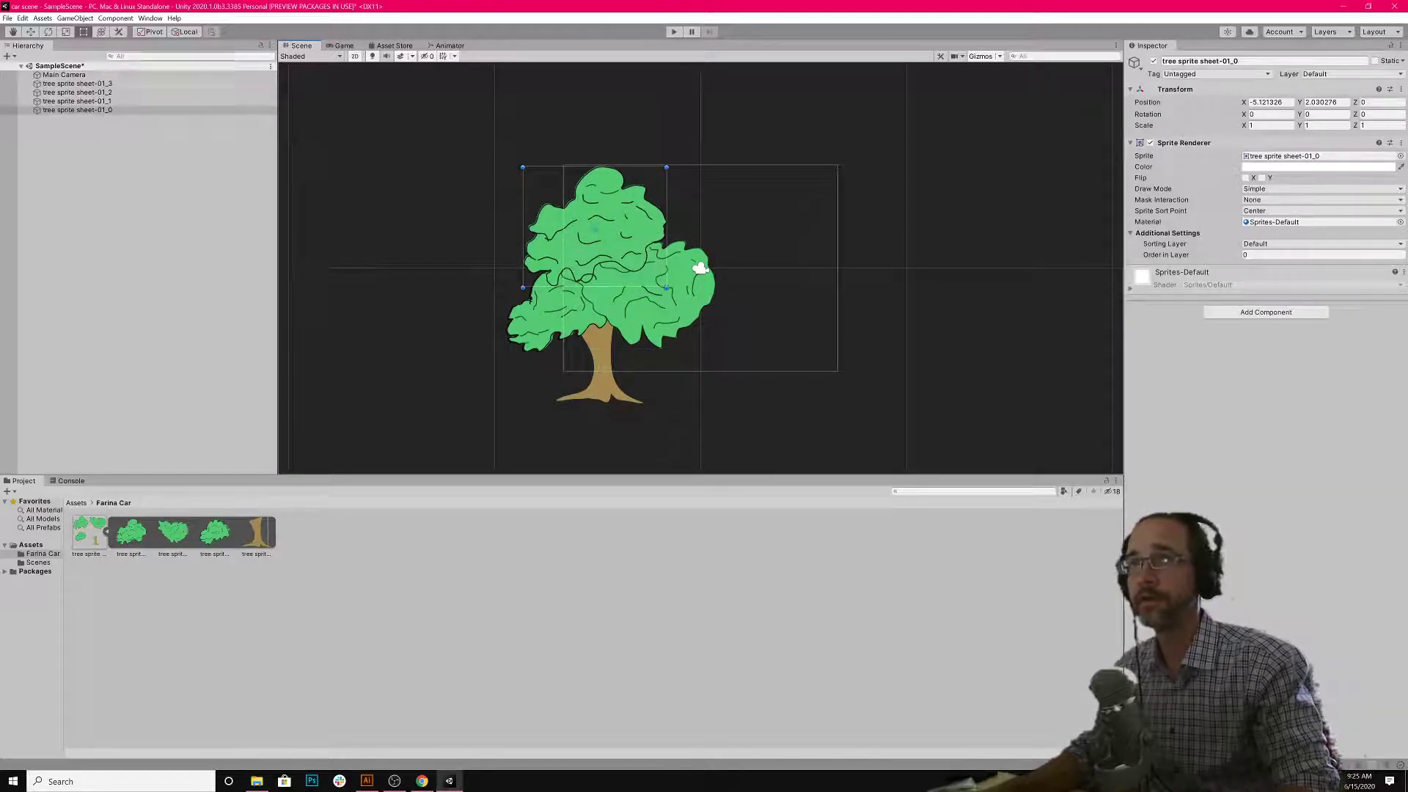
pyautogui.click(118, 85)
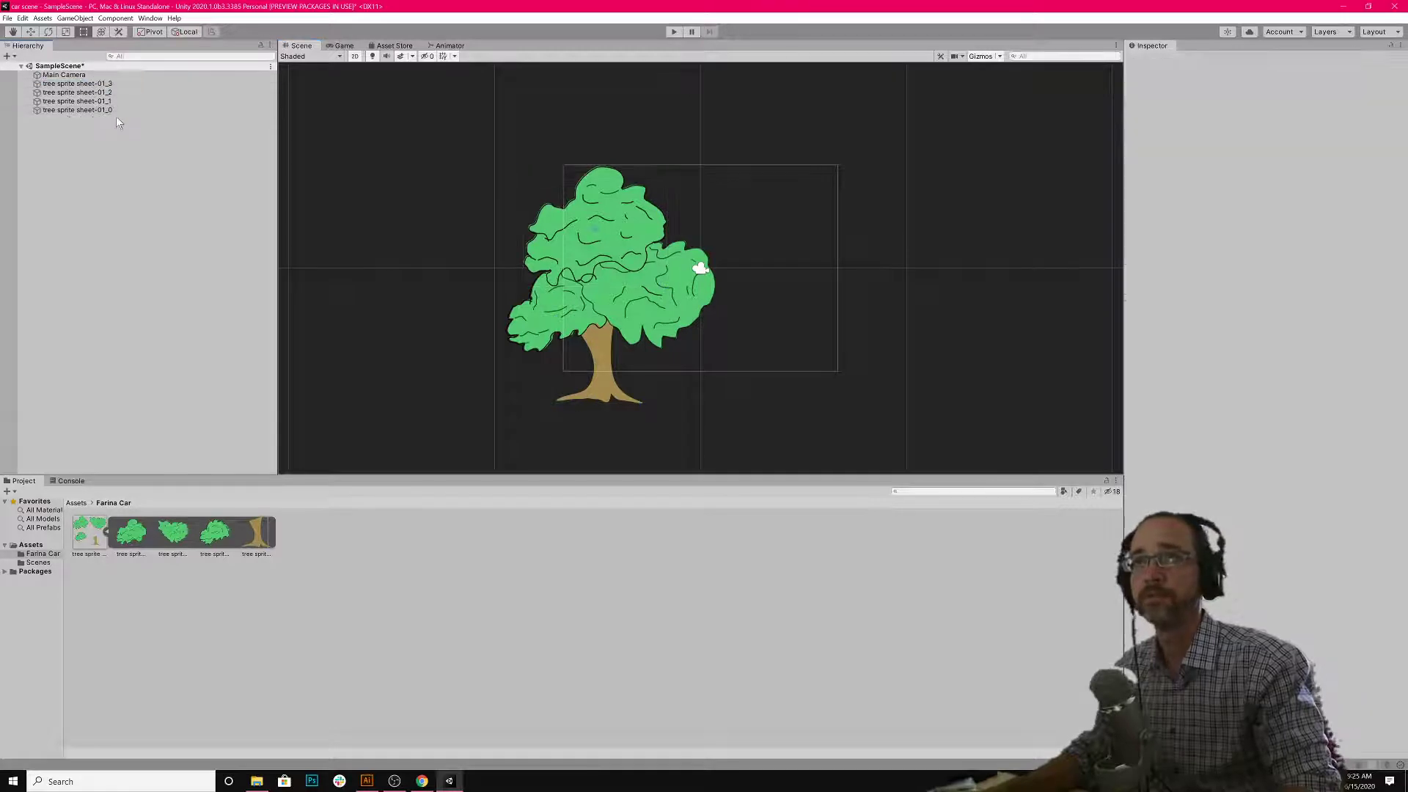
pyautogui.keyDown('shift'); pyautogui.click(111, 110); pyautogui.keyUp('shift')
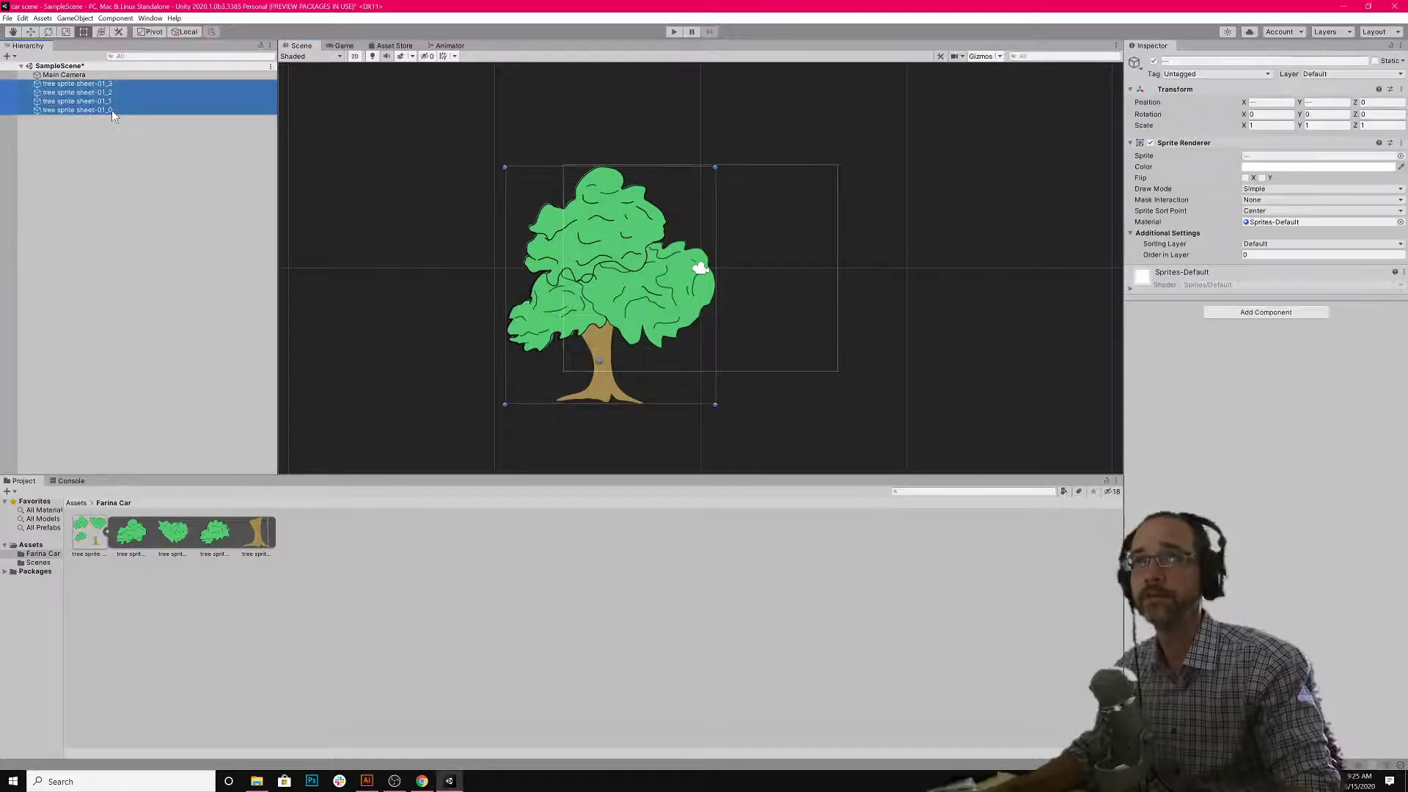
pyautogui.click(109, 126)
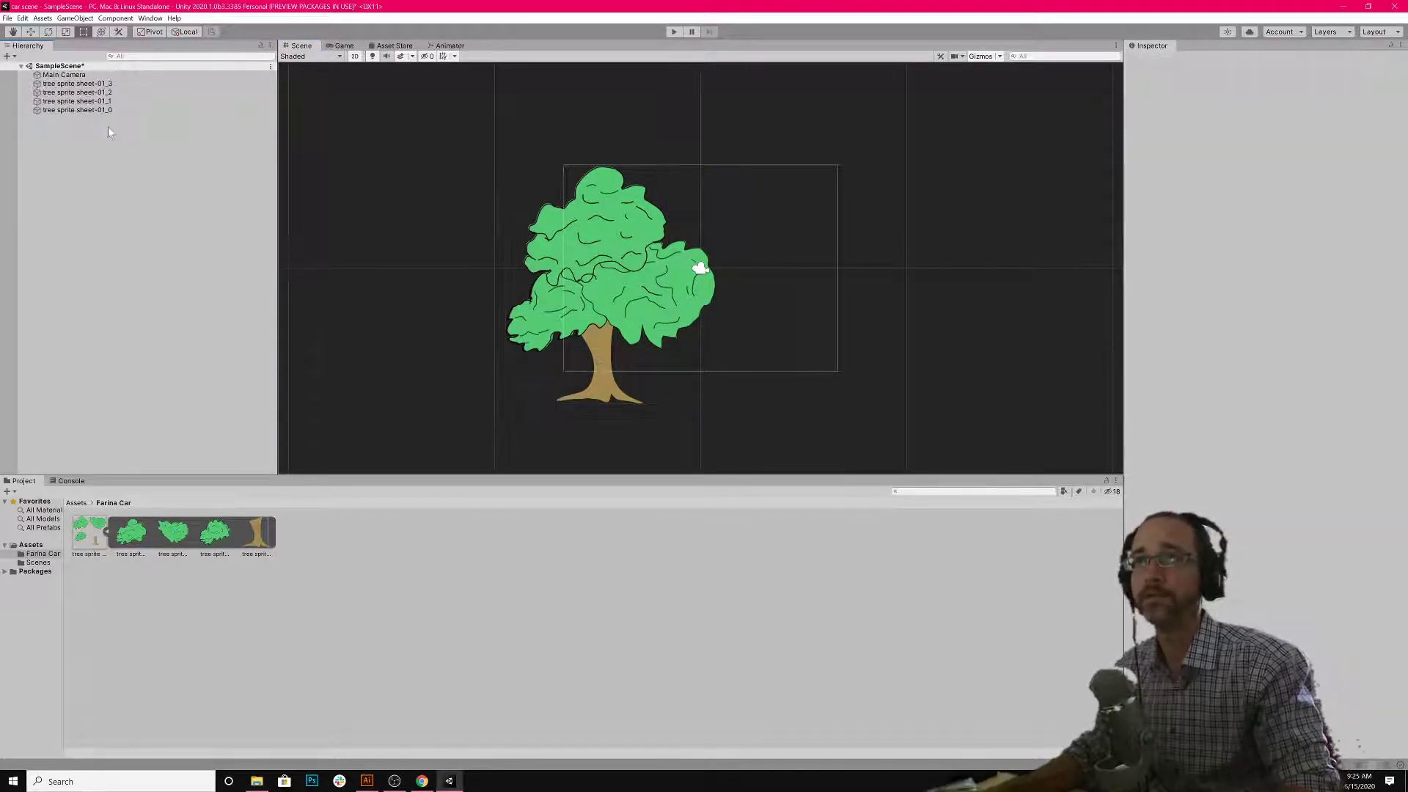
pyautogui.click(101, 111)
pyautogui.keyDown('shift'); pyautogui.click(95, 85); pyautogui.keyUp('shift')
pyautogui.rightClick(96, 93)
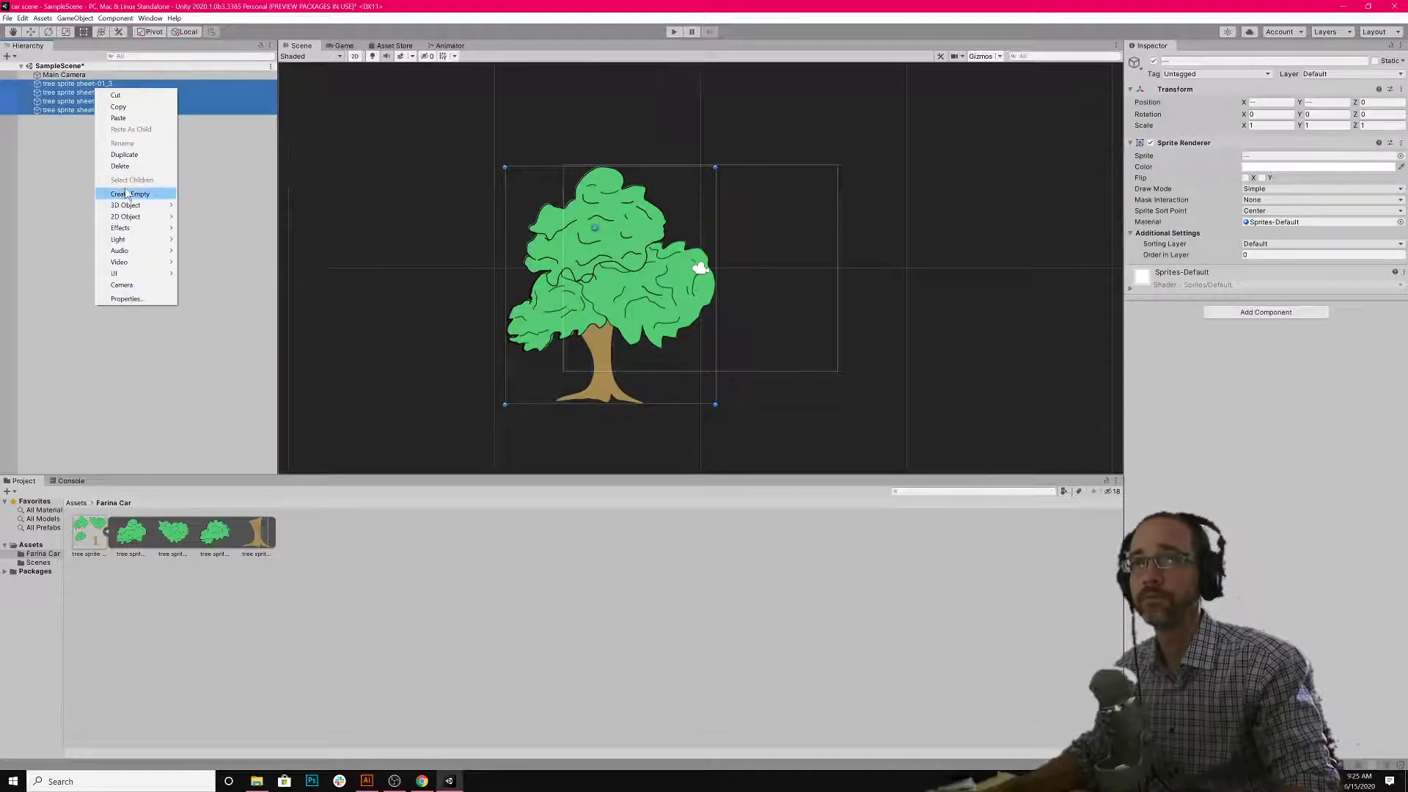
pyautogui.click(78, 192)
pyautogui.click(115, 18)
pyautogui.click(149, 18)
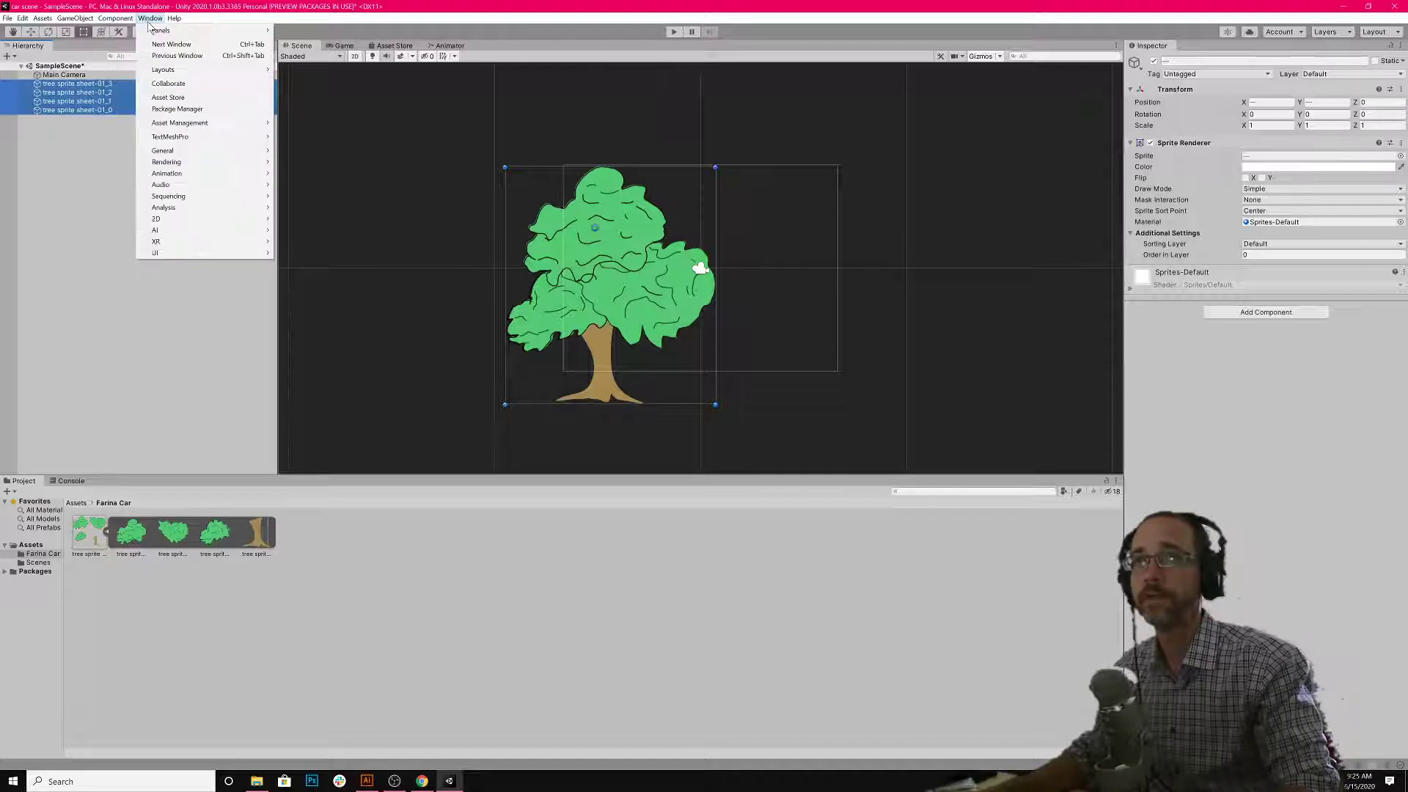
pyautogui.moveTo(87, 22)
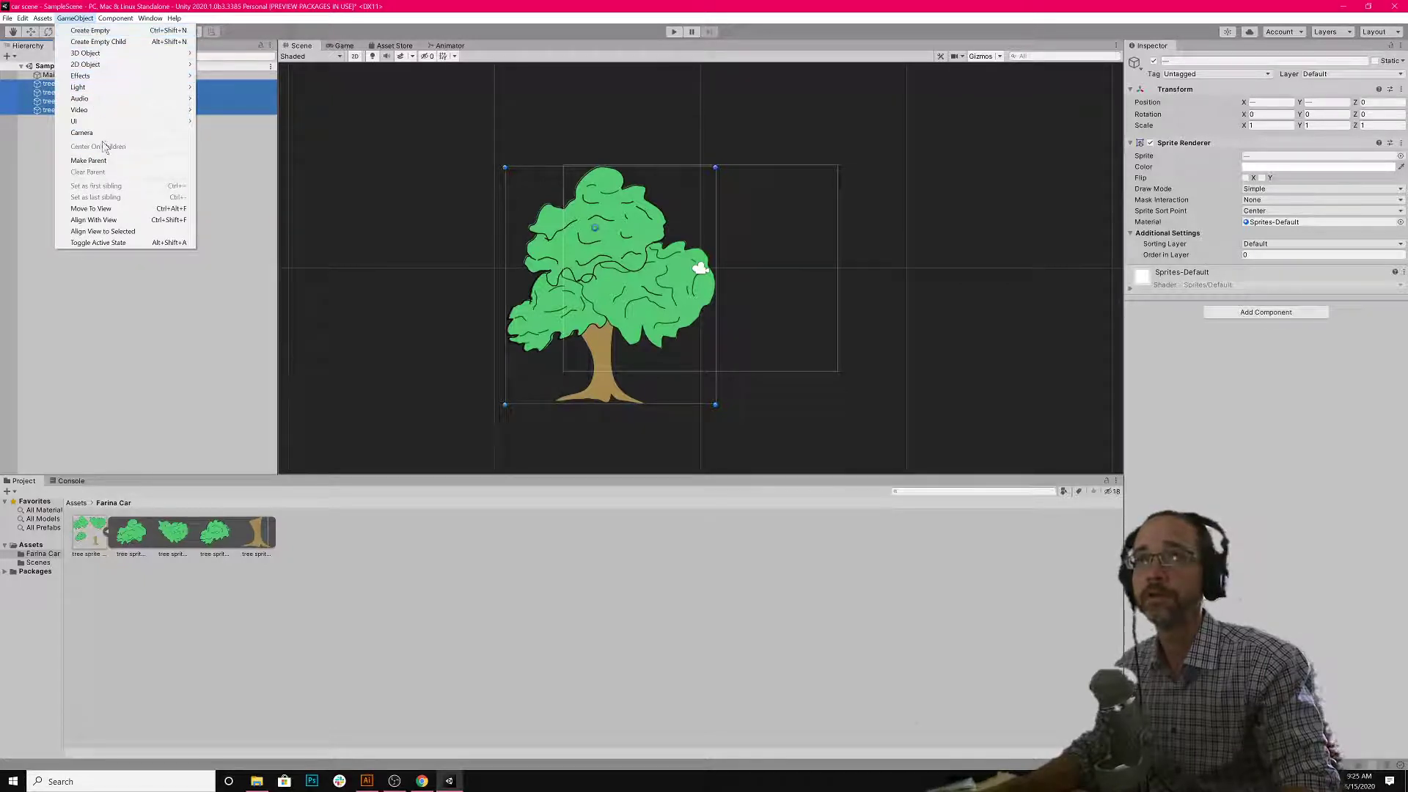
pyautogui.click(129, 267)
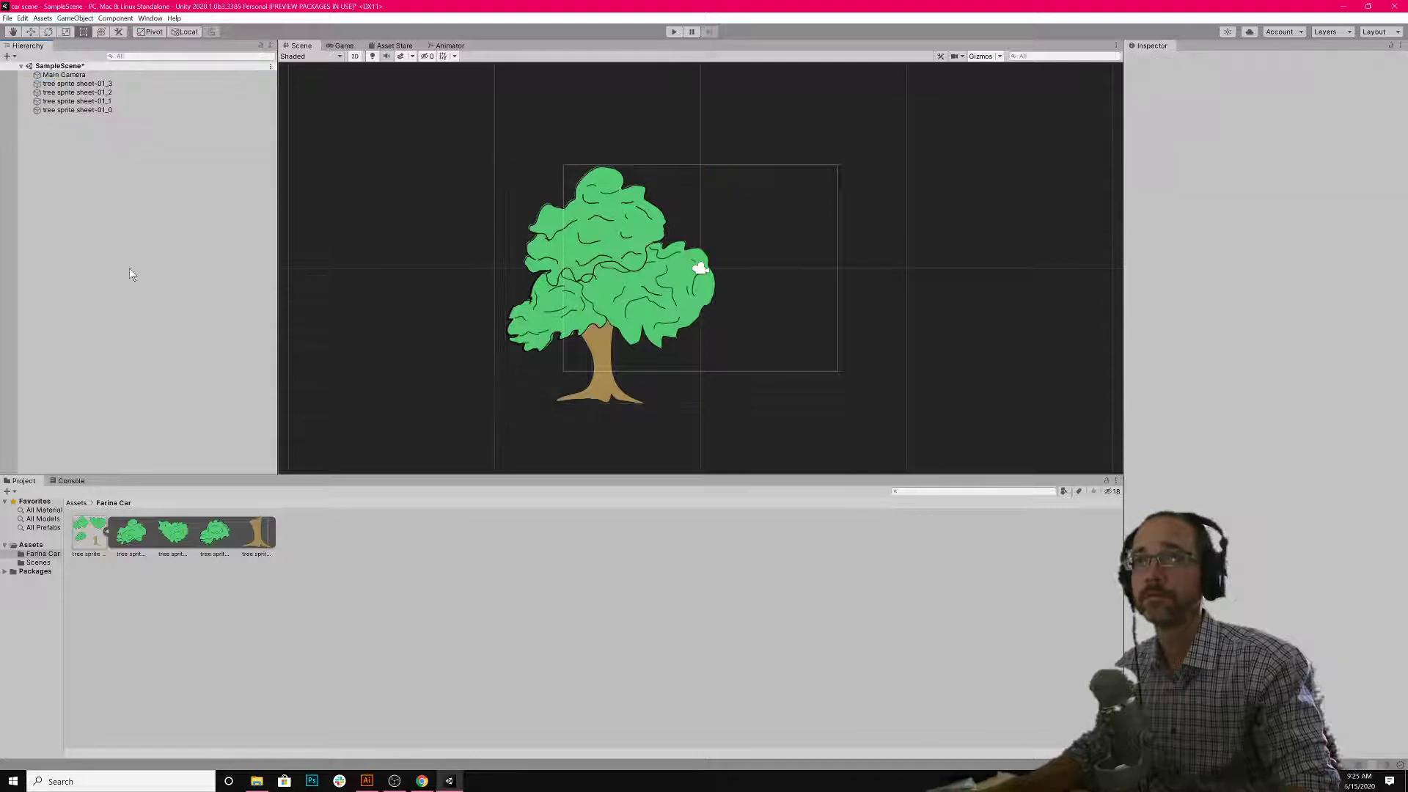
pyautogui.click(77, 91)
pyautogui.click(64, 74)
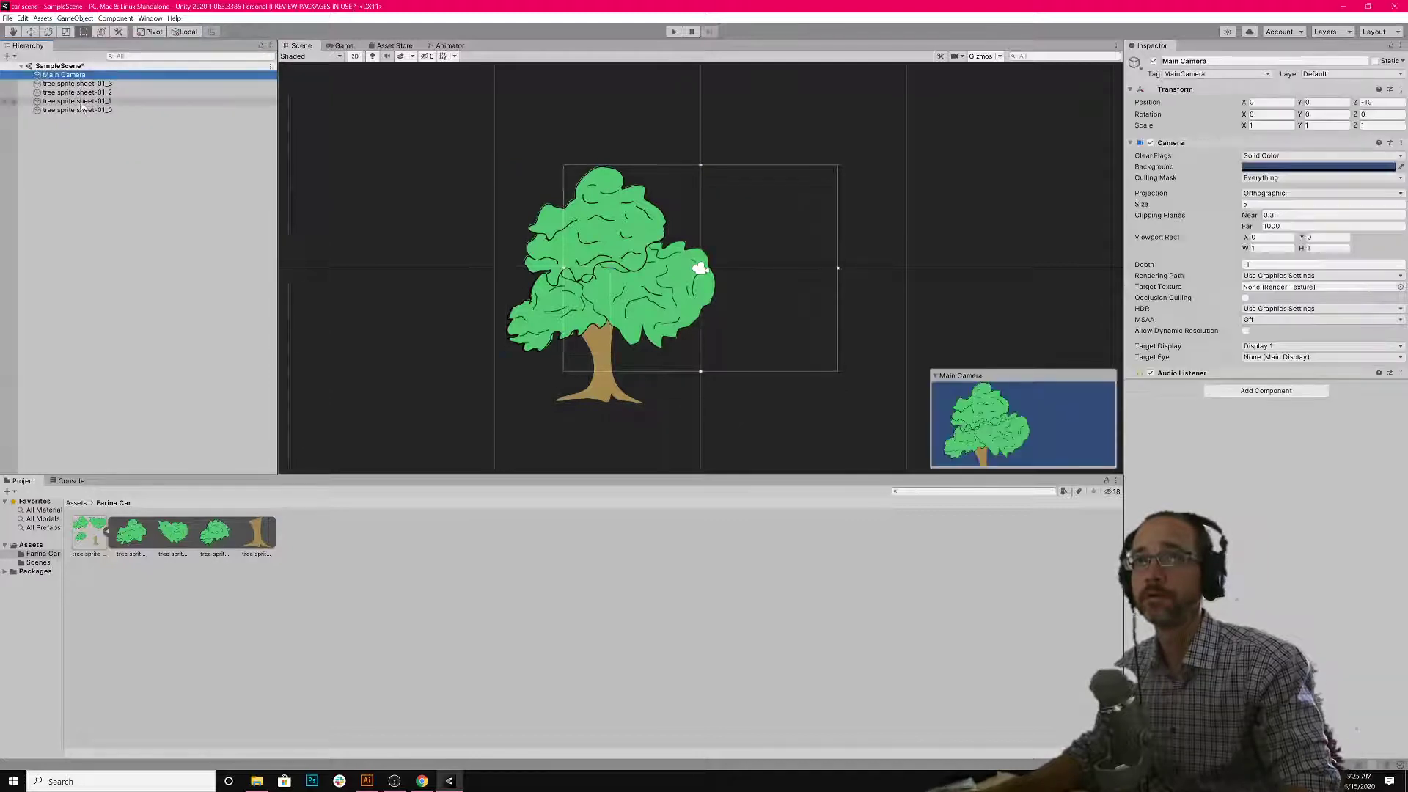
# - Delete the trunk and the three foliage sprites from SampleScene
pyautogui.click(84, 109)
pyautogui.keyDown('shift'); pyautogui.click(86, 83); pyautogui.keyUp('shift')
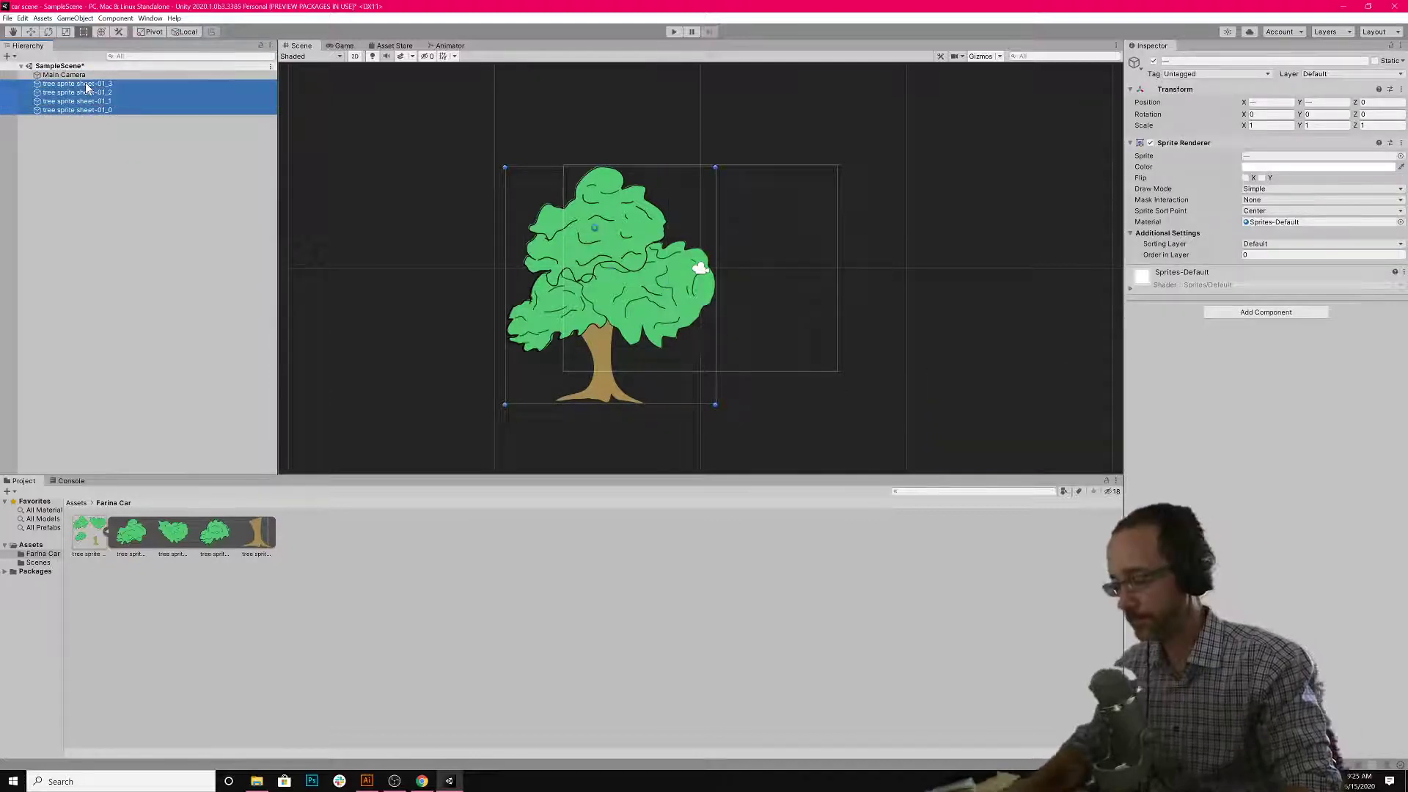
pyautogui.press('Delete')
# - Create an empty GameObject in SampleScene
pyautogui.click(11, 58)
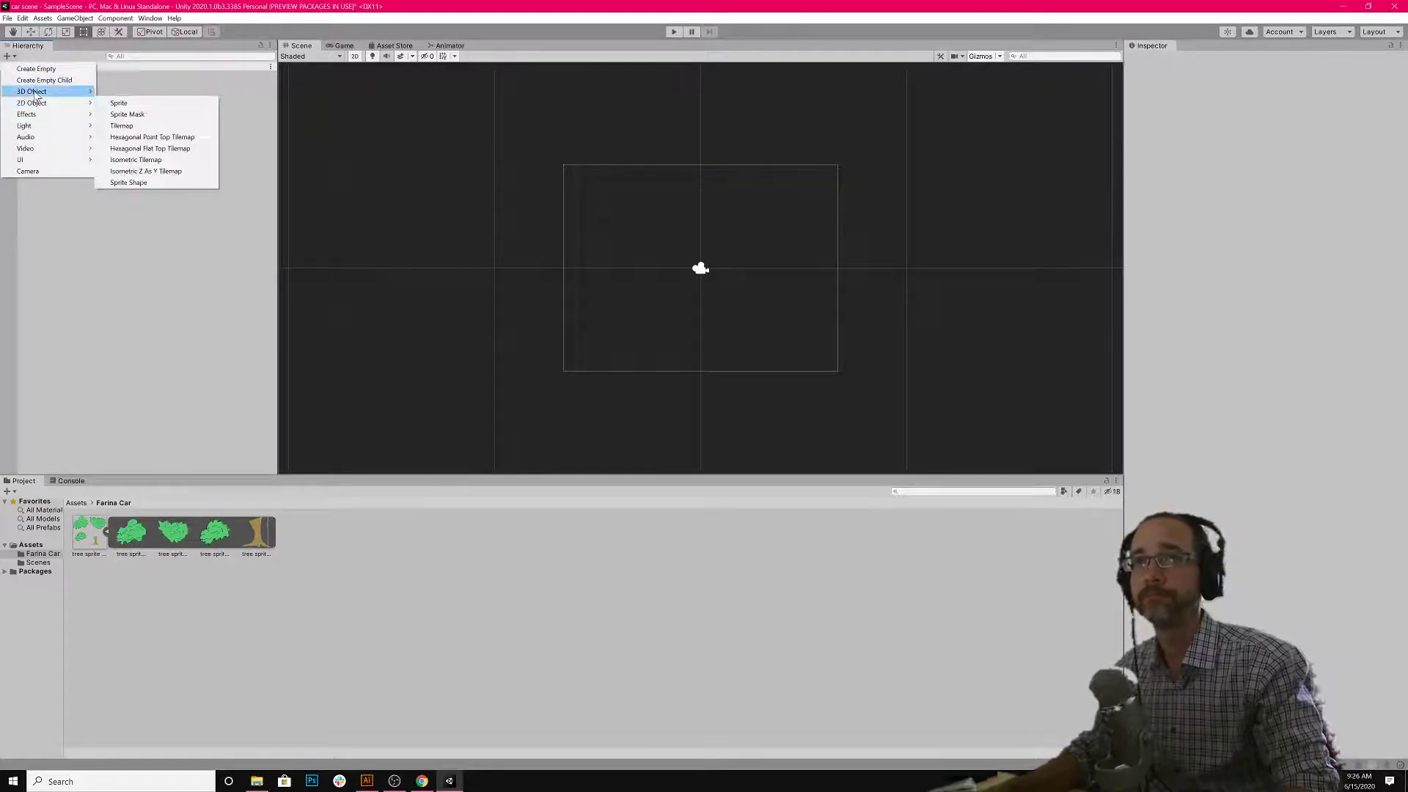
pyautogui.click(36, 68)
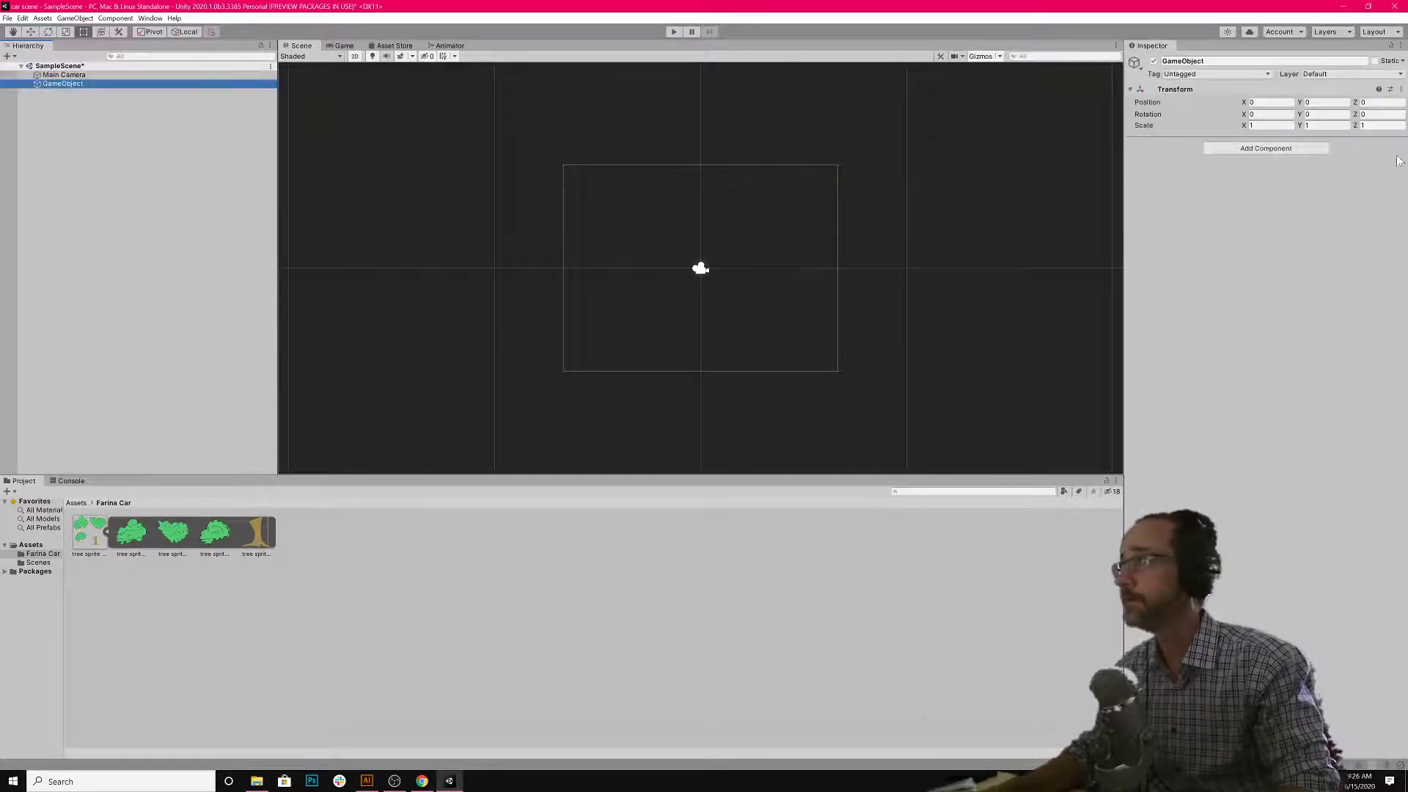
# - Check the scene objects and the individual foliage and trunk sprites of the tree sprite sheet one by one
pyautogui.click(62, 76)
pyautogui.click(62, 85)
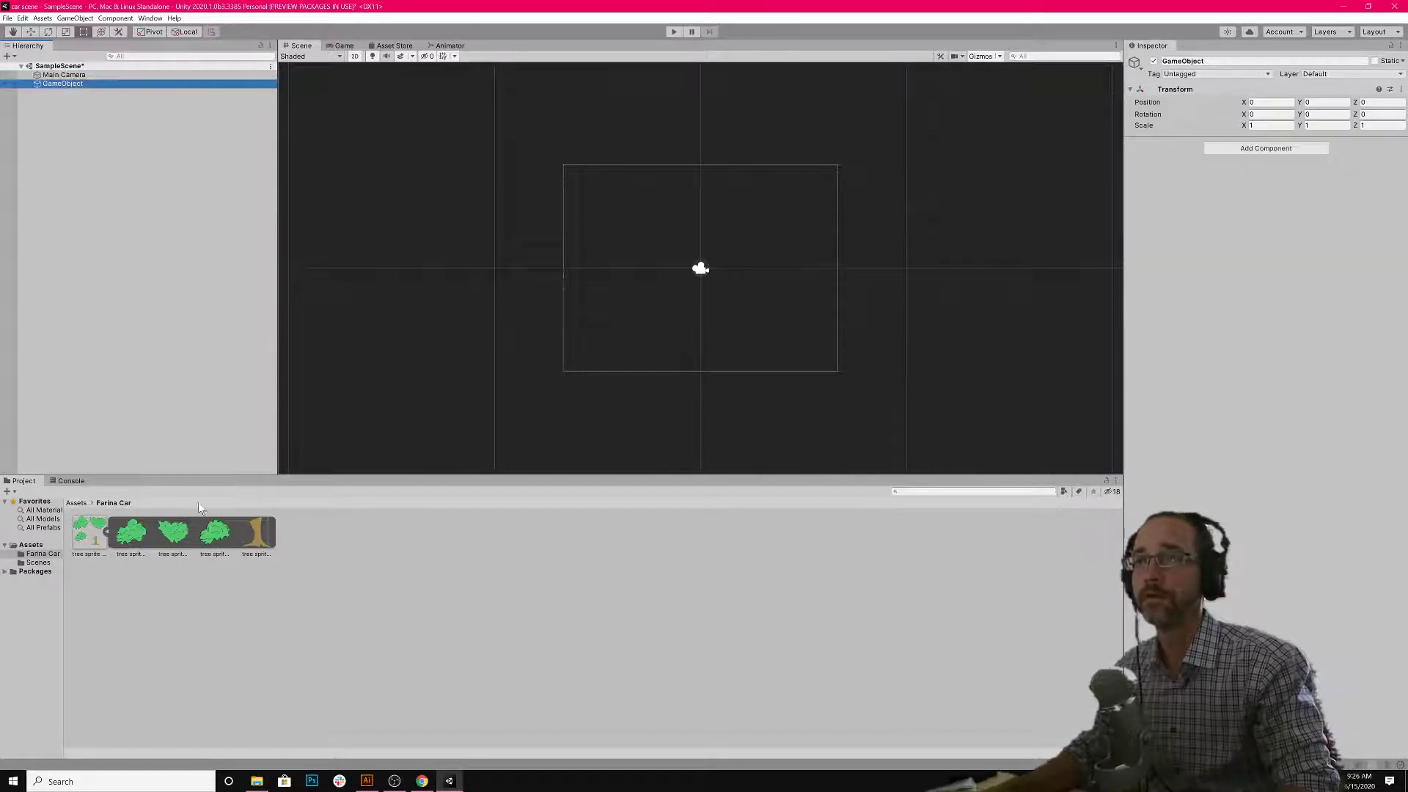
pyautogui.click(267, 552)
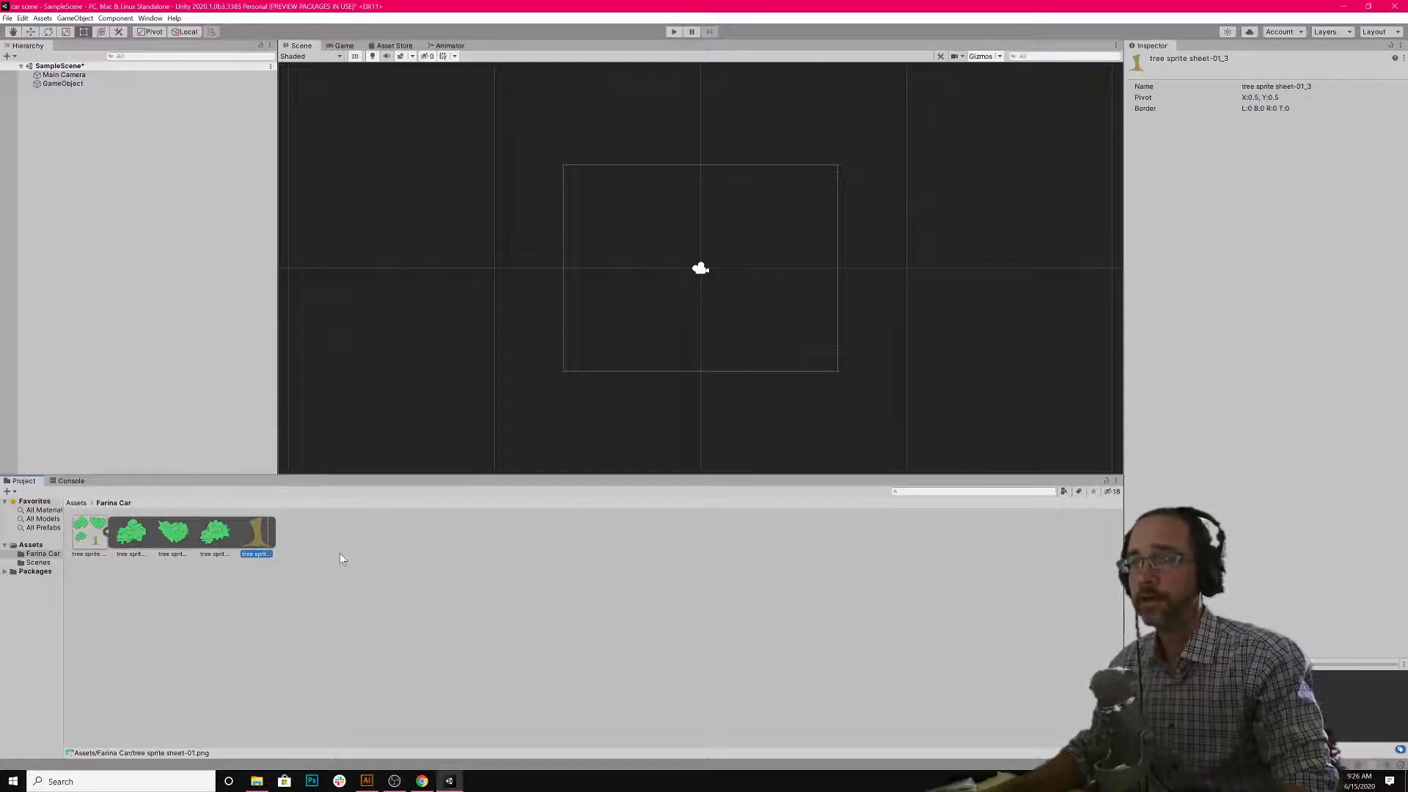
pyautogui.keyDown('ctrl'); pyautogui.click(260, 527); pyautogui.keyUp('ctrl')
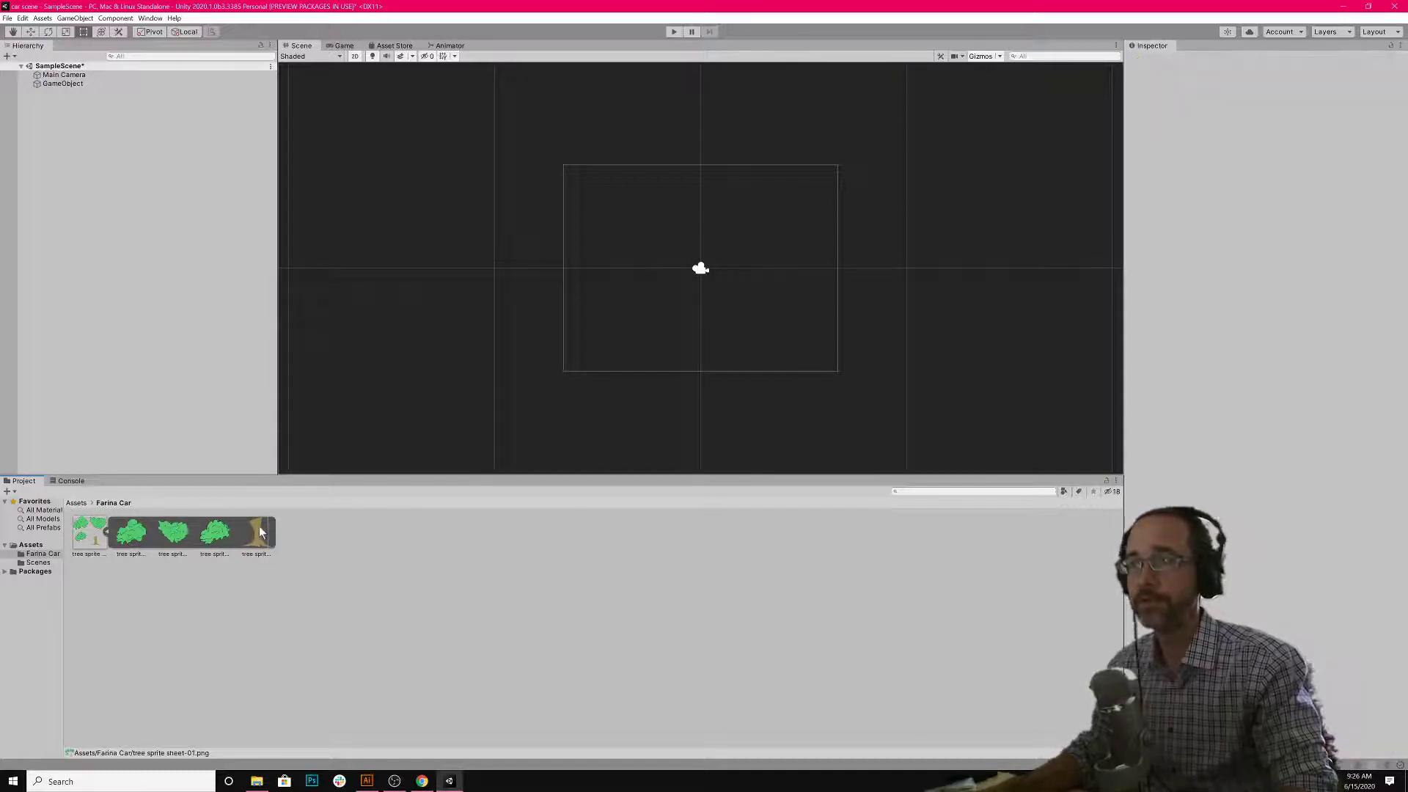
pyautogui.click(259, 530)
pyautogui.click(214, 532)
pyautogui.click(173, 533)
pyautogui.click(143, 539)
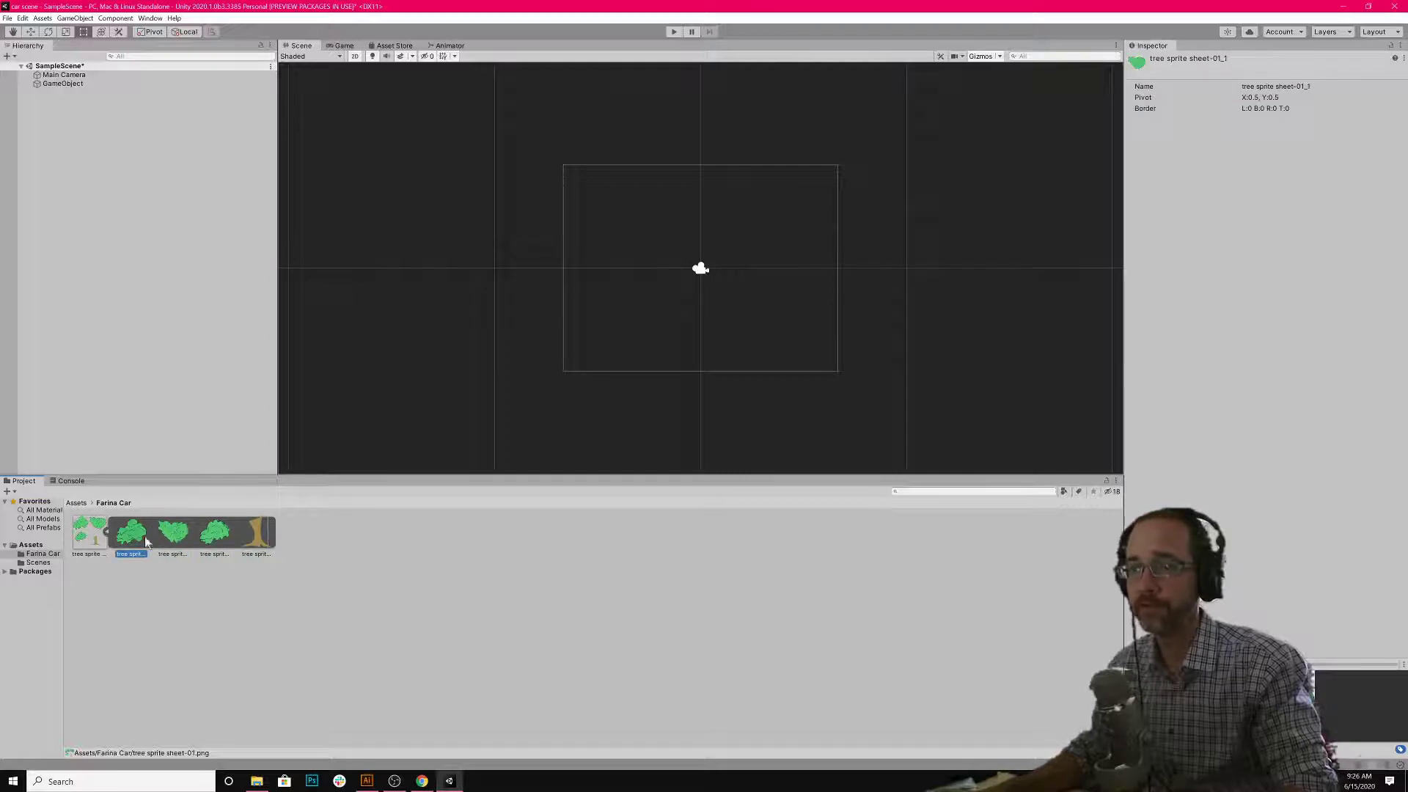
pyautogui.click(192, 538)
pyautogui.click(252, 547)
# - Open the tree sprite sheet in the Sprite Editor and go through the three foliage slices to the trunk slice
pyautogui.click(94, 531)
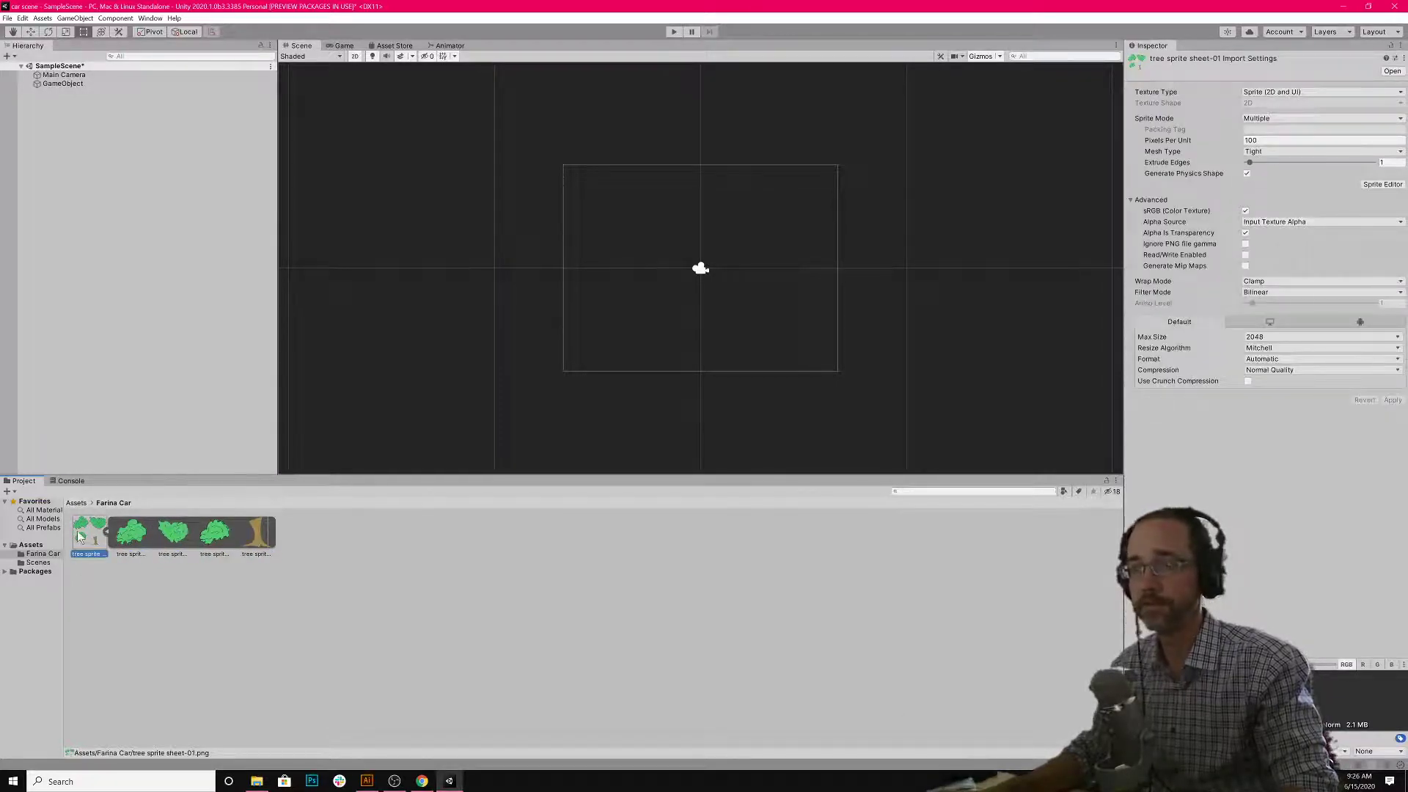
pyautogui.click(1382, 185)
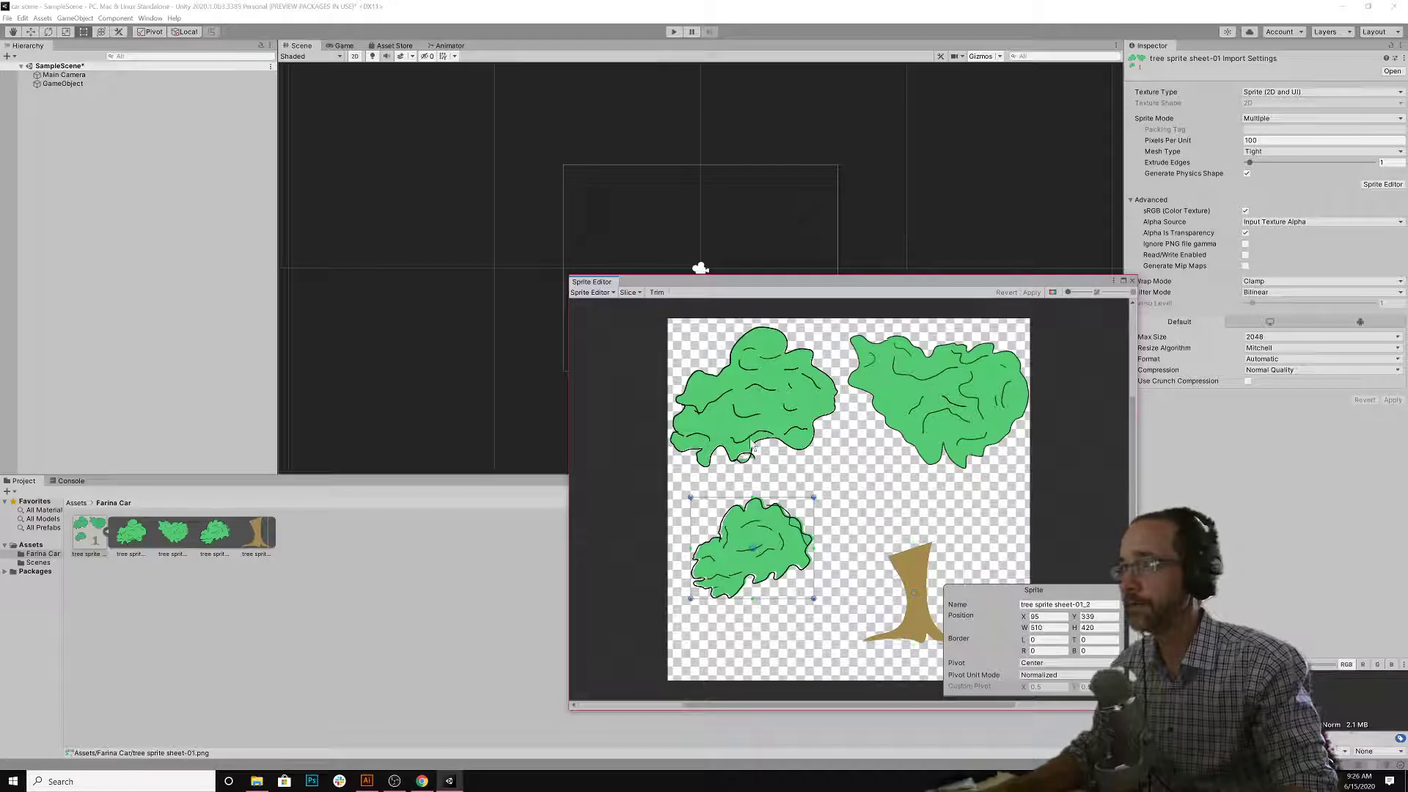
pyautogui.click(942, 408)
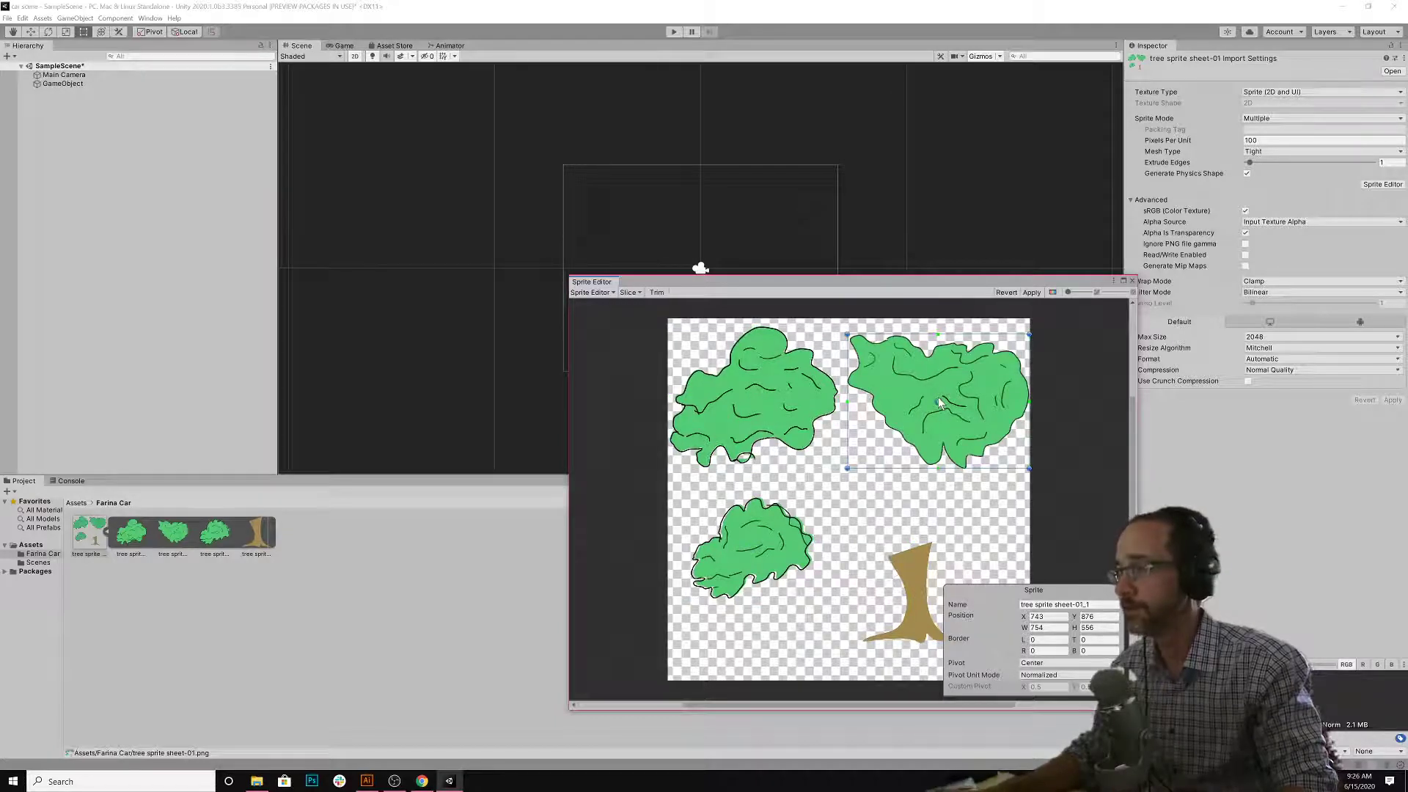
pyautogui.click(749, 400)
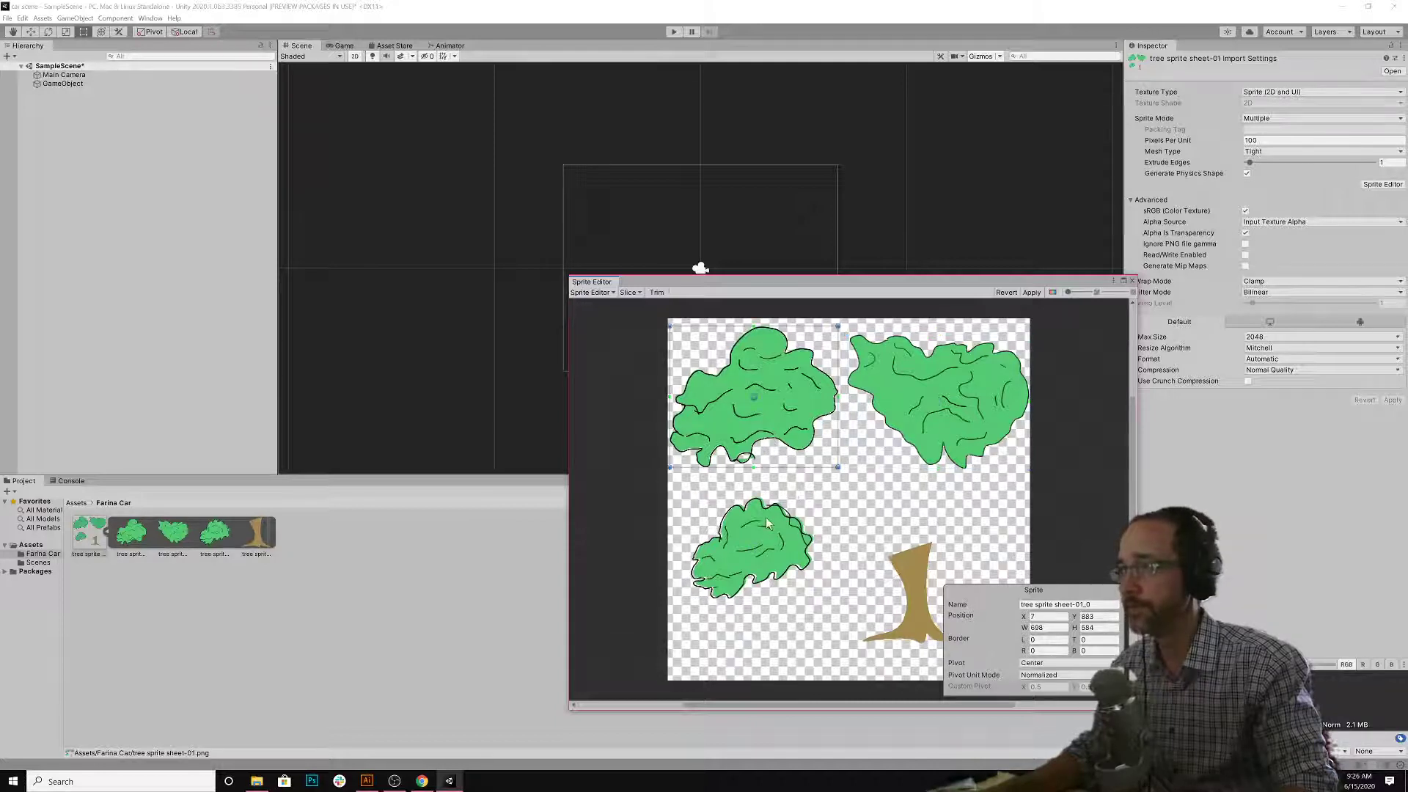
pyautogui.click(768, 523)
pyautogui.click(914, 588)
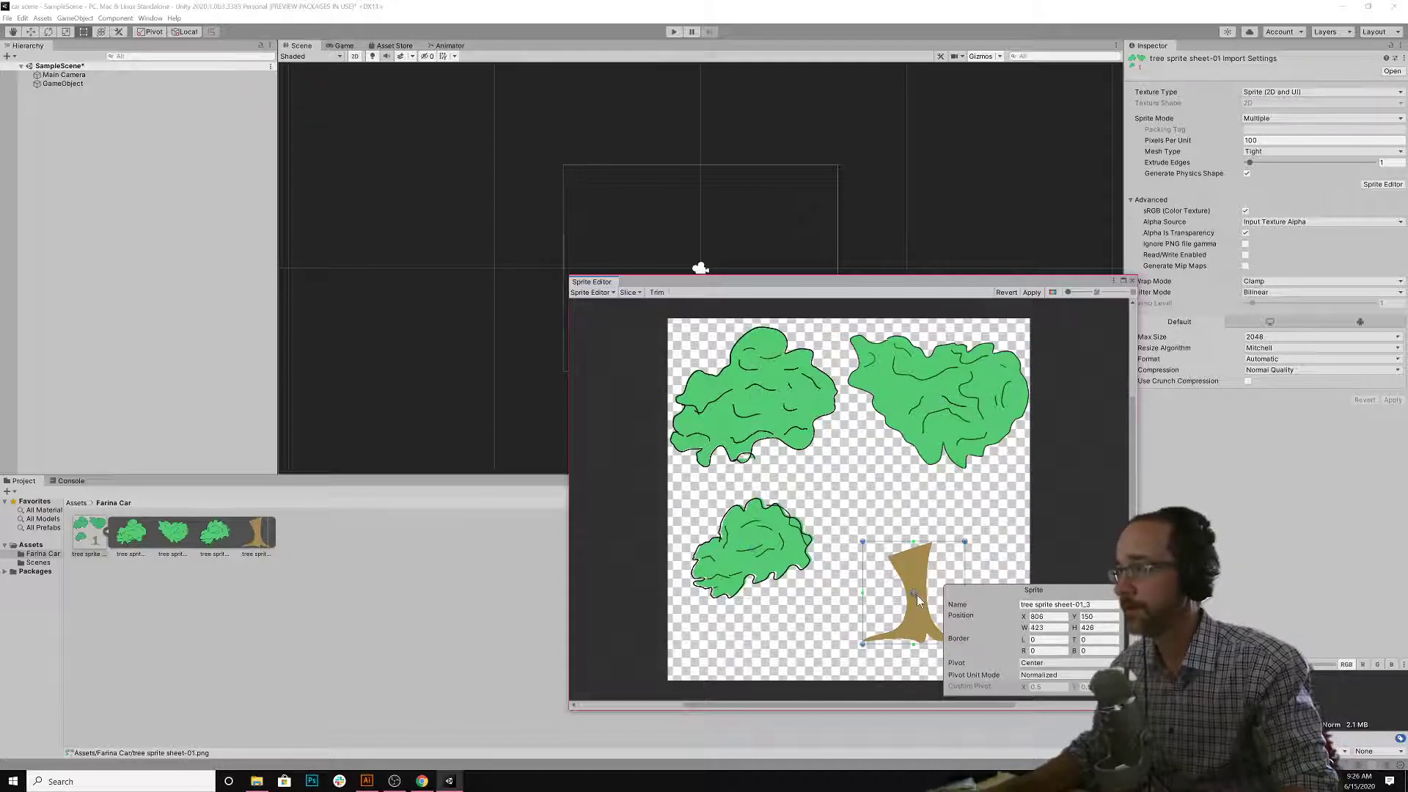
# - Move the trunk slice's pivot from its center down to the base between the roots, at about X 0.54
pyautogui.moveTo(913, 594); pyautogui.dragTo(917, 640)
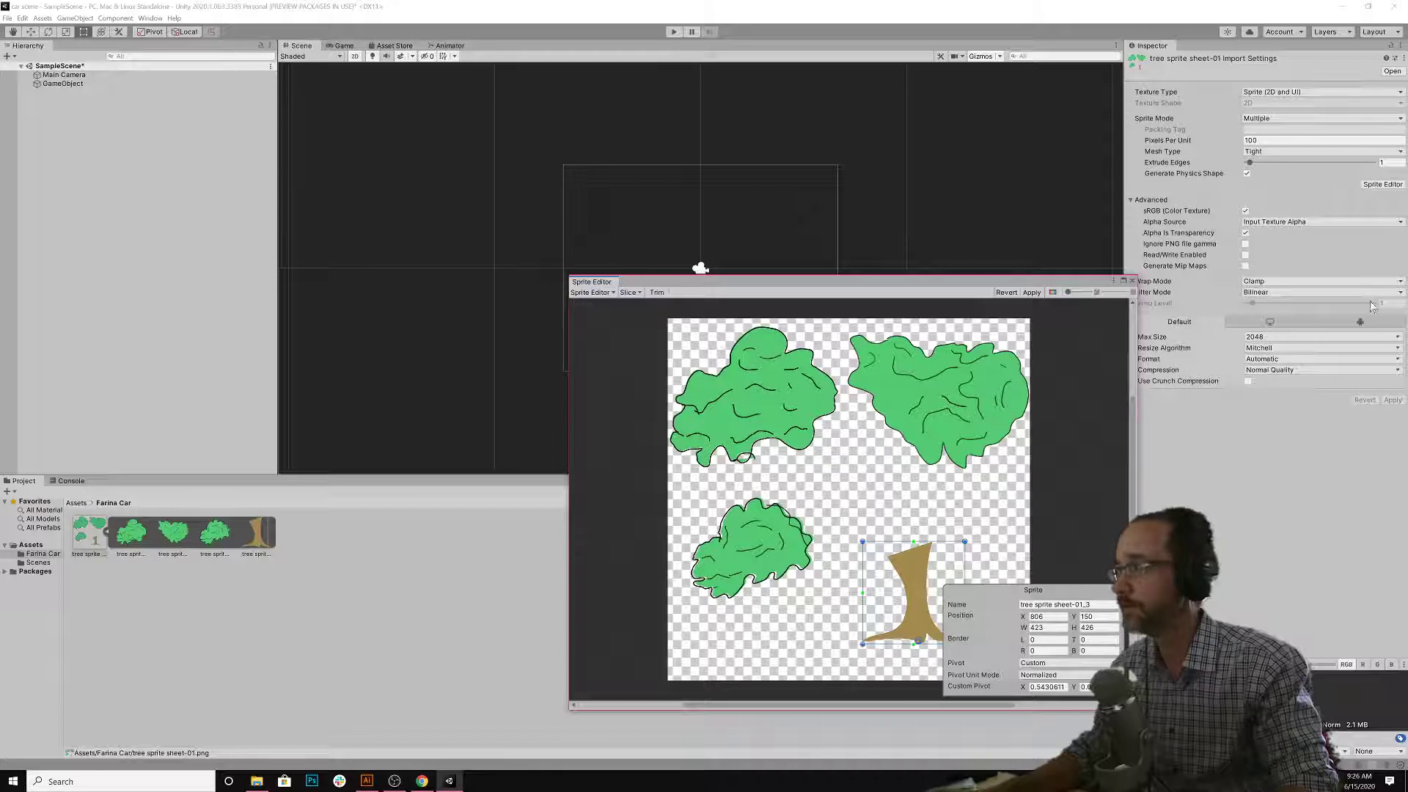
pyautogui.click(1394, 404)
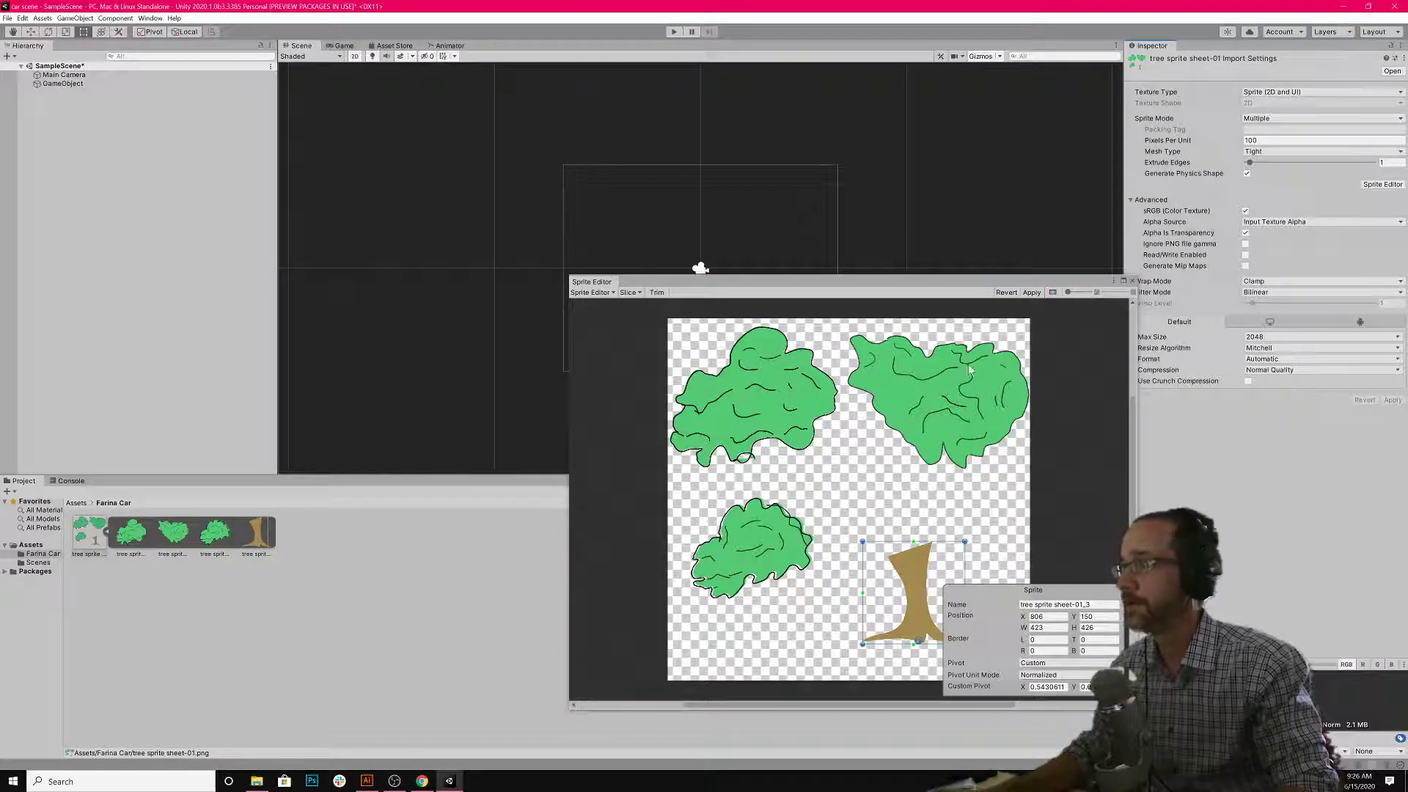
pyautogui.click(1050, 502)
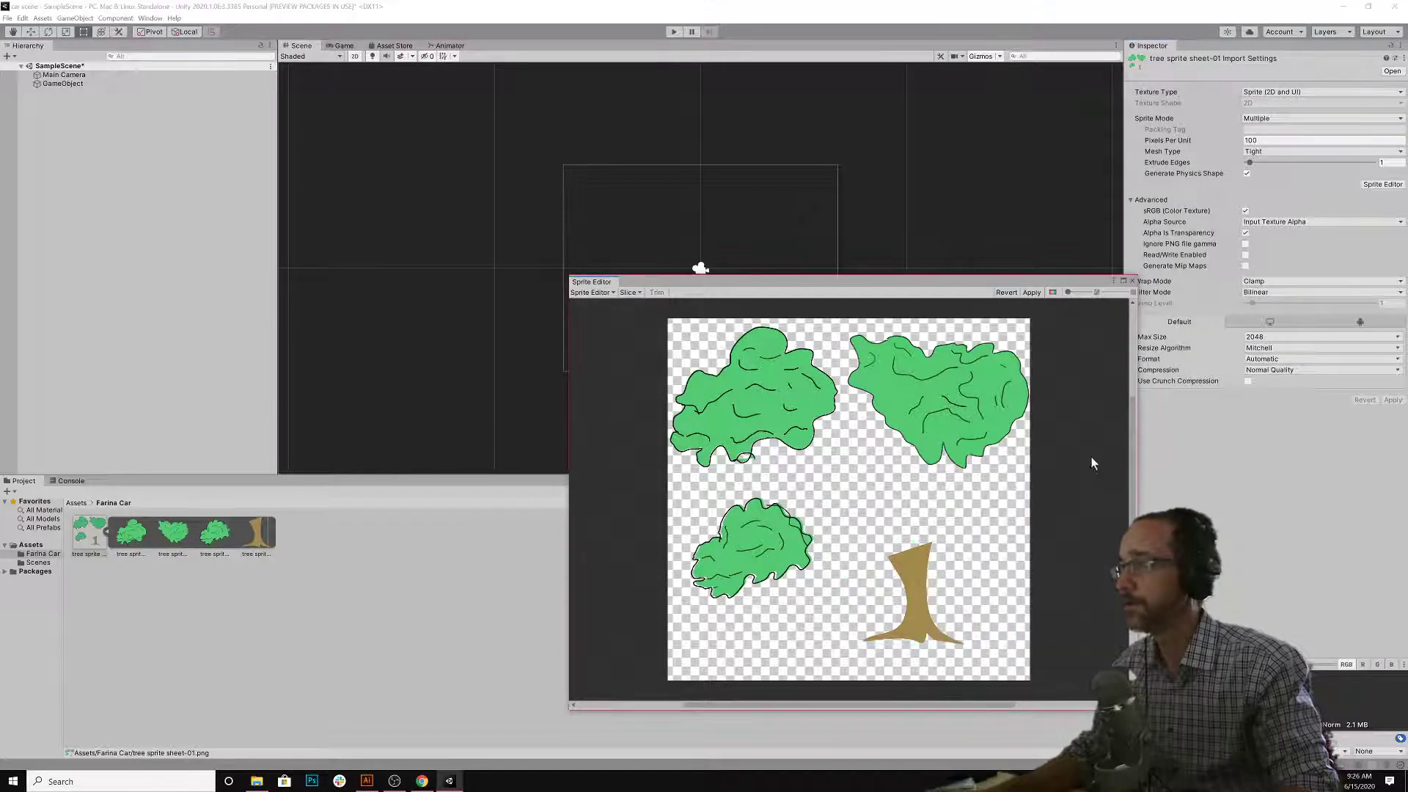
# - Close the Sprite Editor for the tree sprite sheet
pyautogui.click(1132, 281)
pyautogui.click(738, 409)
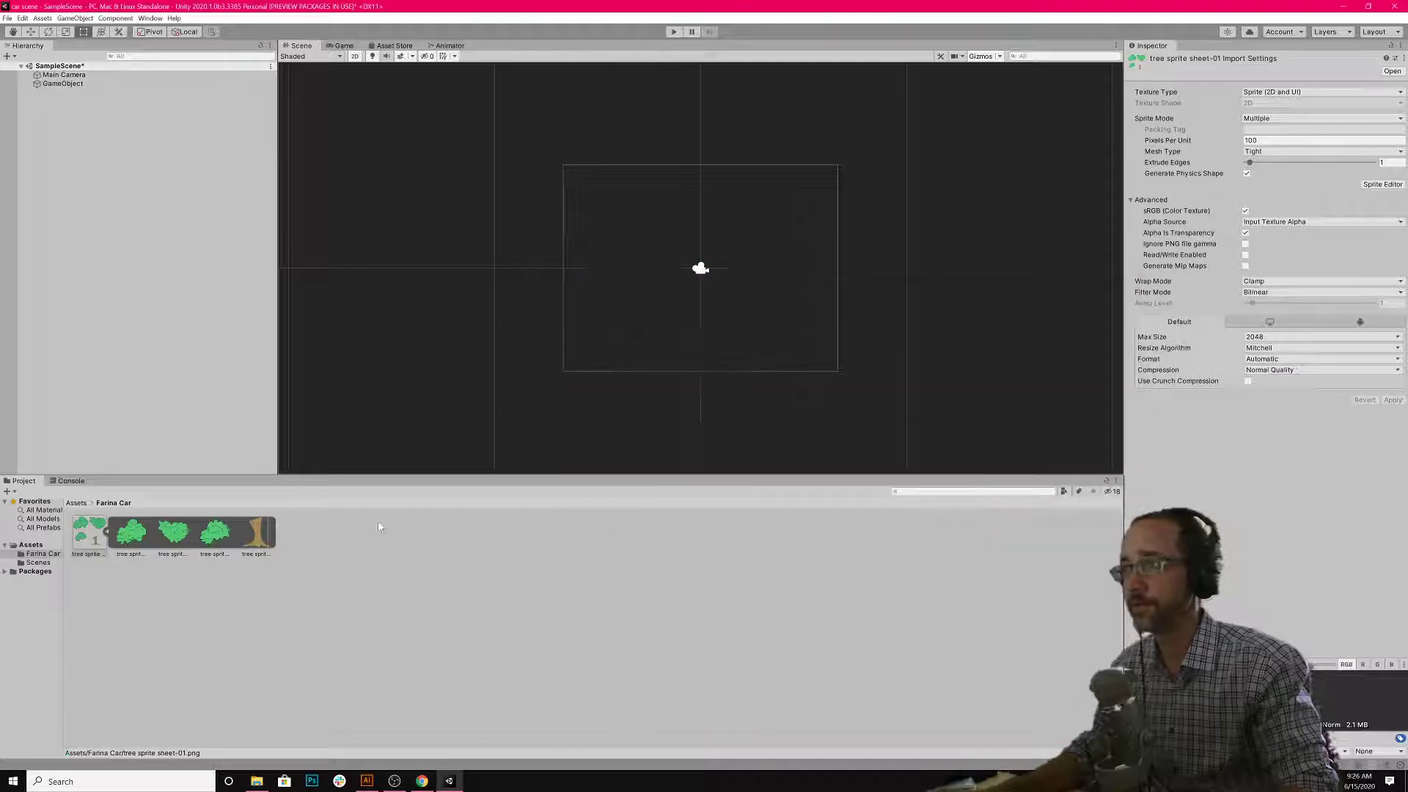
pyautogui.click(258, 536)
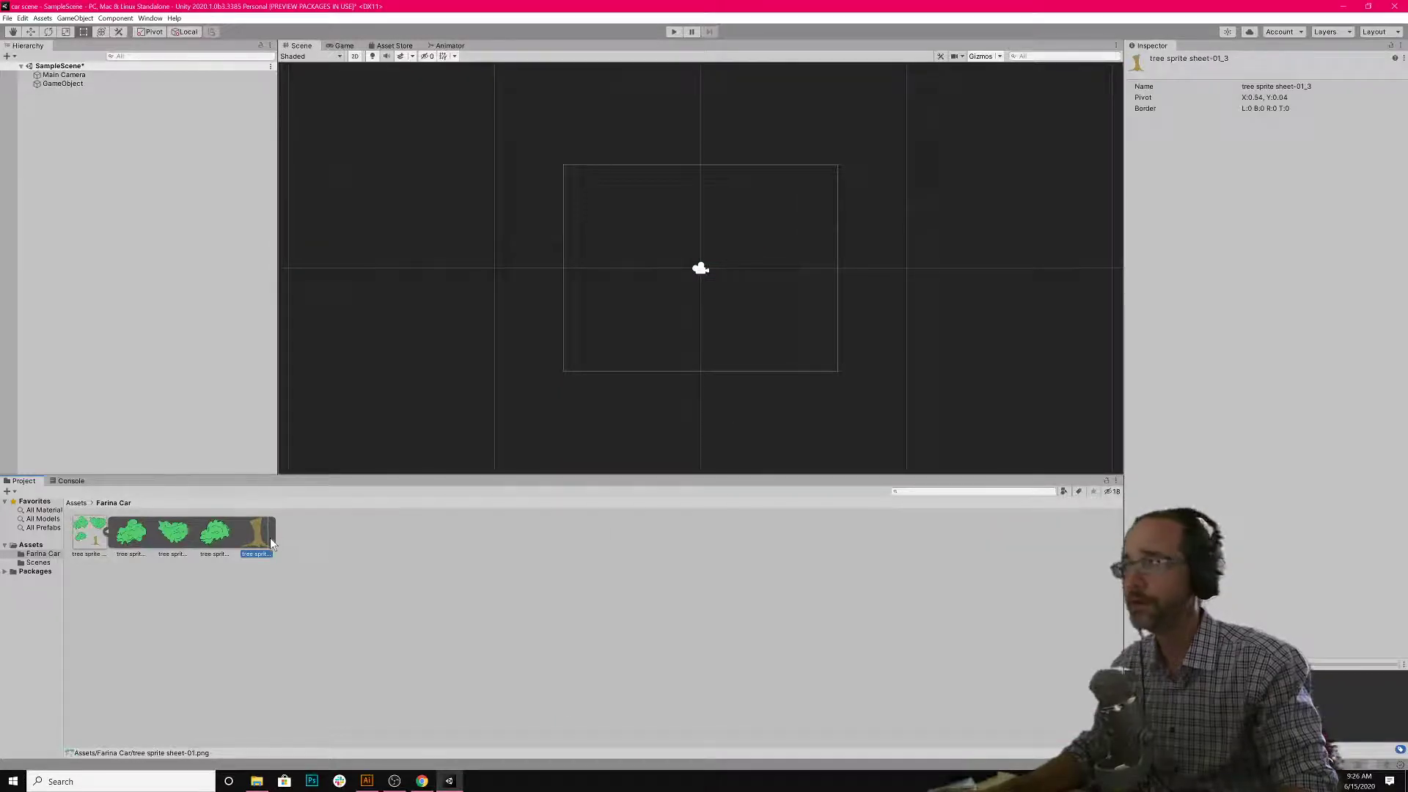
pyautogui.moveTo(270, 538); pyautogui.dragTo(635, 341)
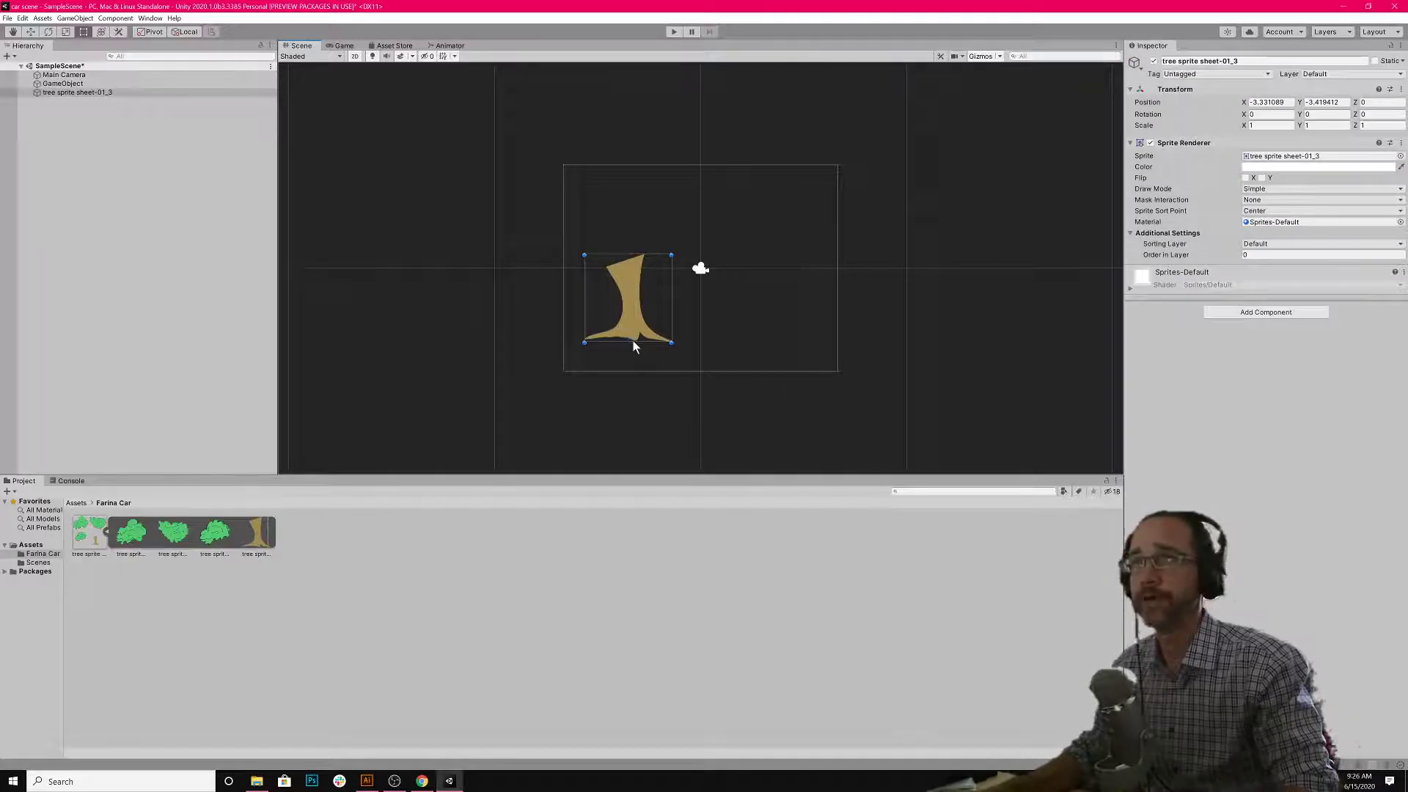
pyautogui.press('Delete')
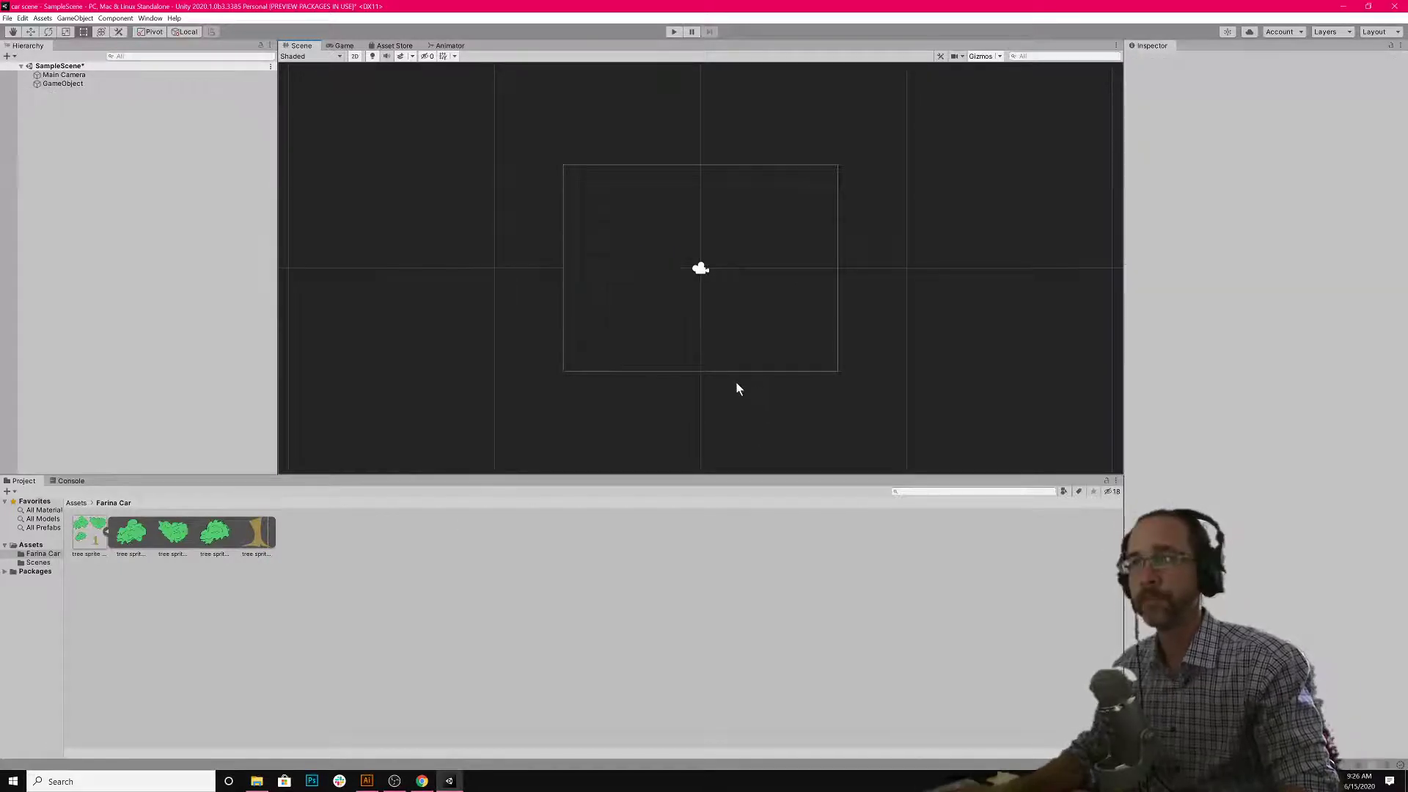
pyautogui.click(60, 83)
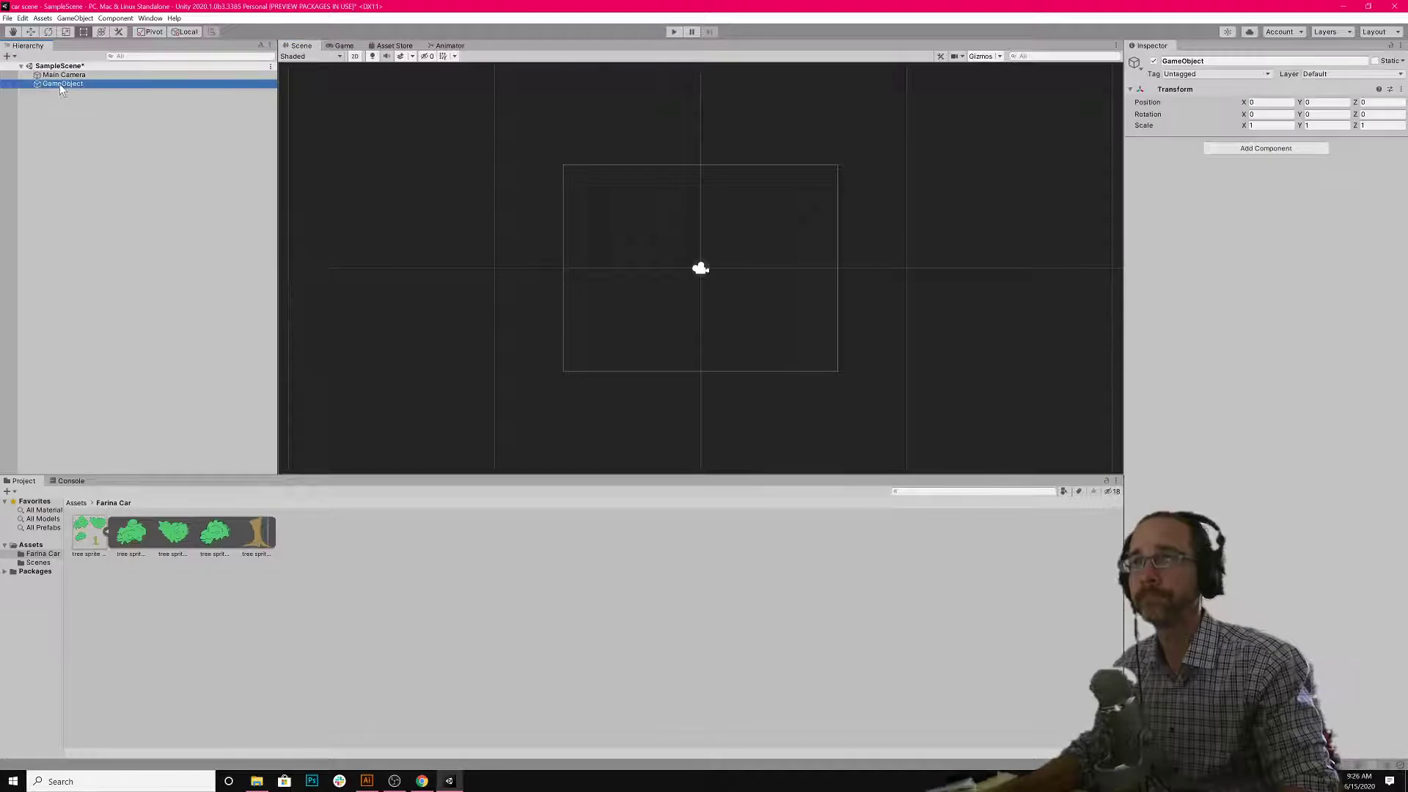
pyautogui.click(75, 18)
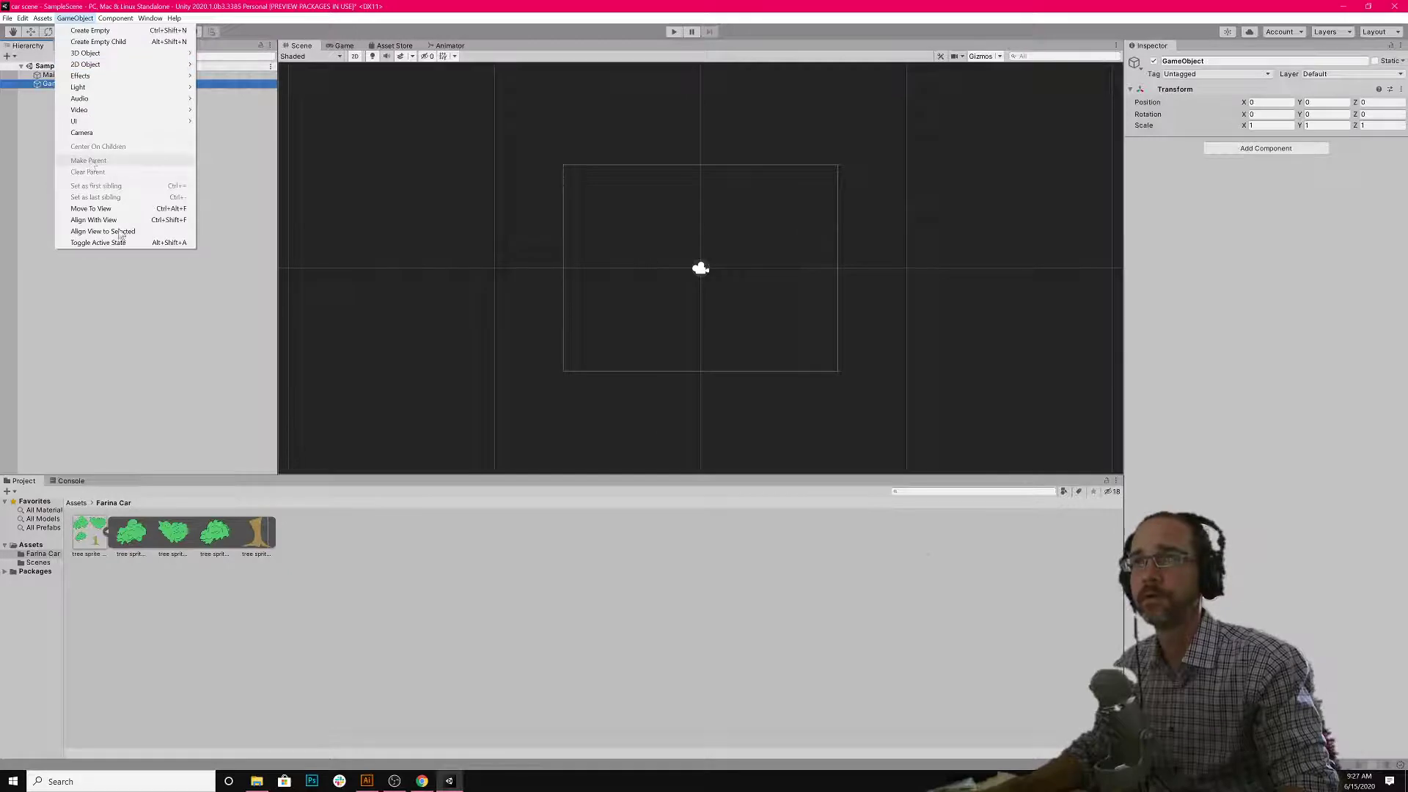
pyautogui.click(136, 308)
# - Add the trunk sprite and the three foliage sprites to the scene as children of the empty GameObject
pyautogui.click(265, 552)
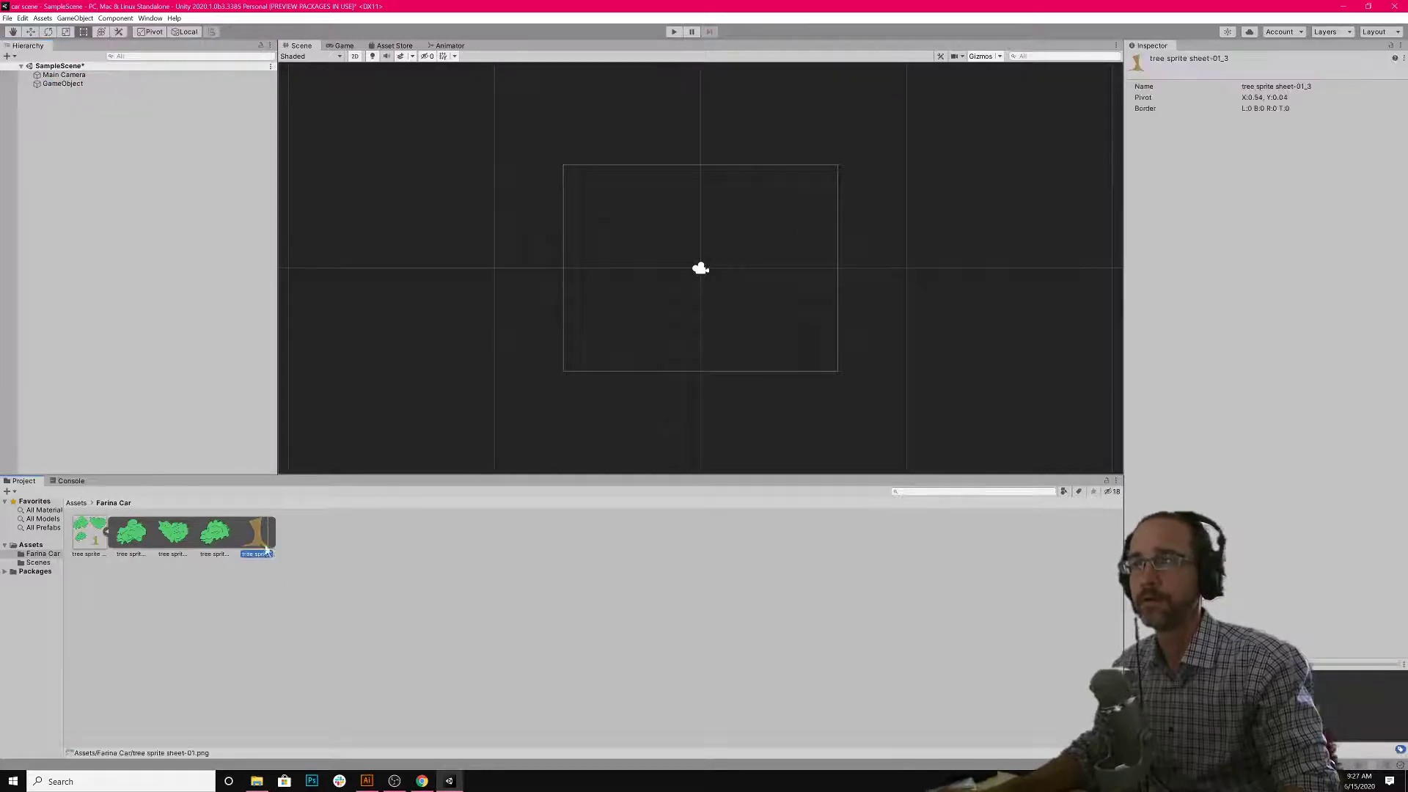
pyautogui.click(59, 85)
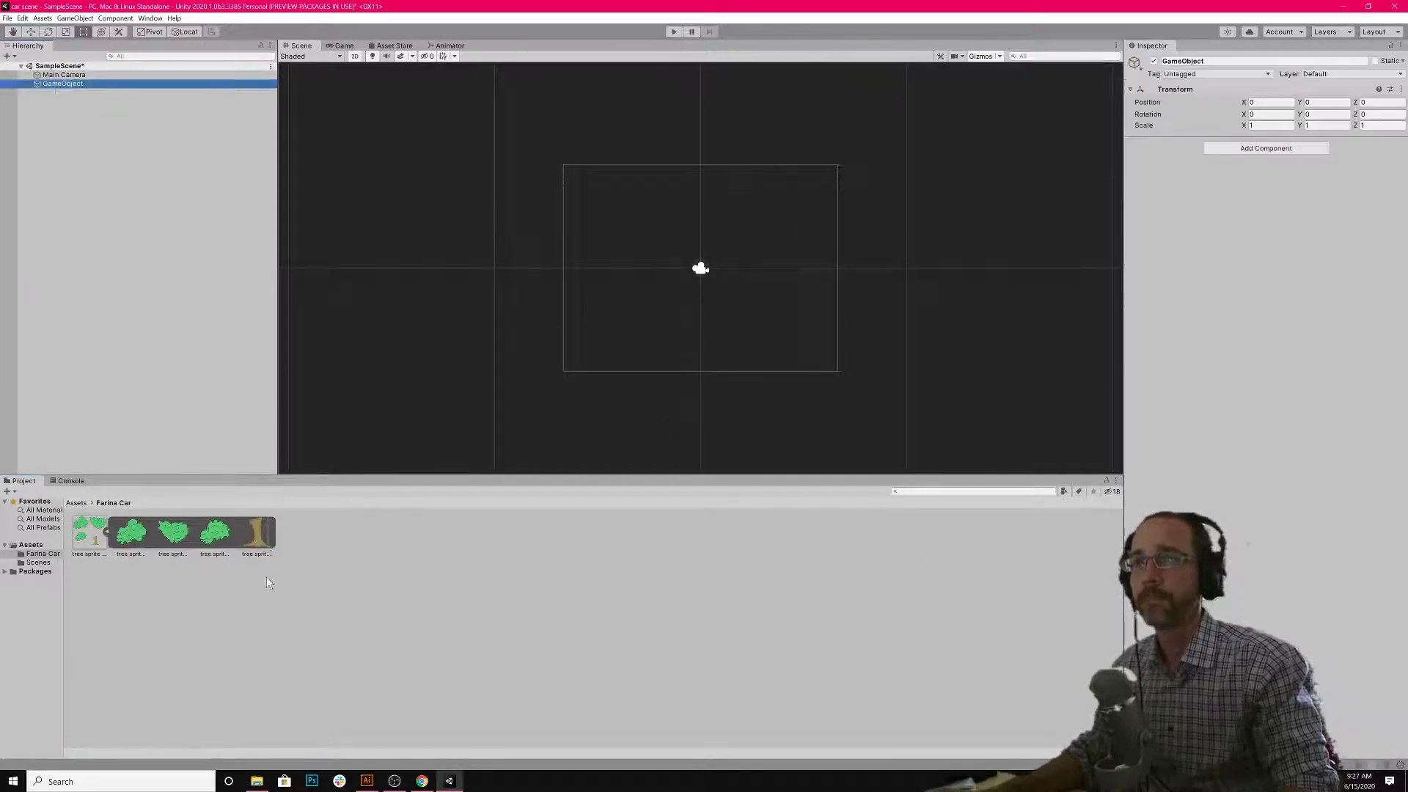
pyautogui.moveTo(266, 547); pyautogui.dragTo(122, 85)
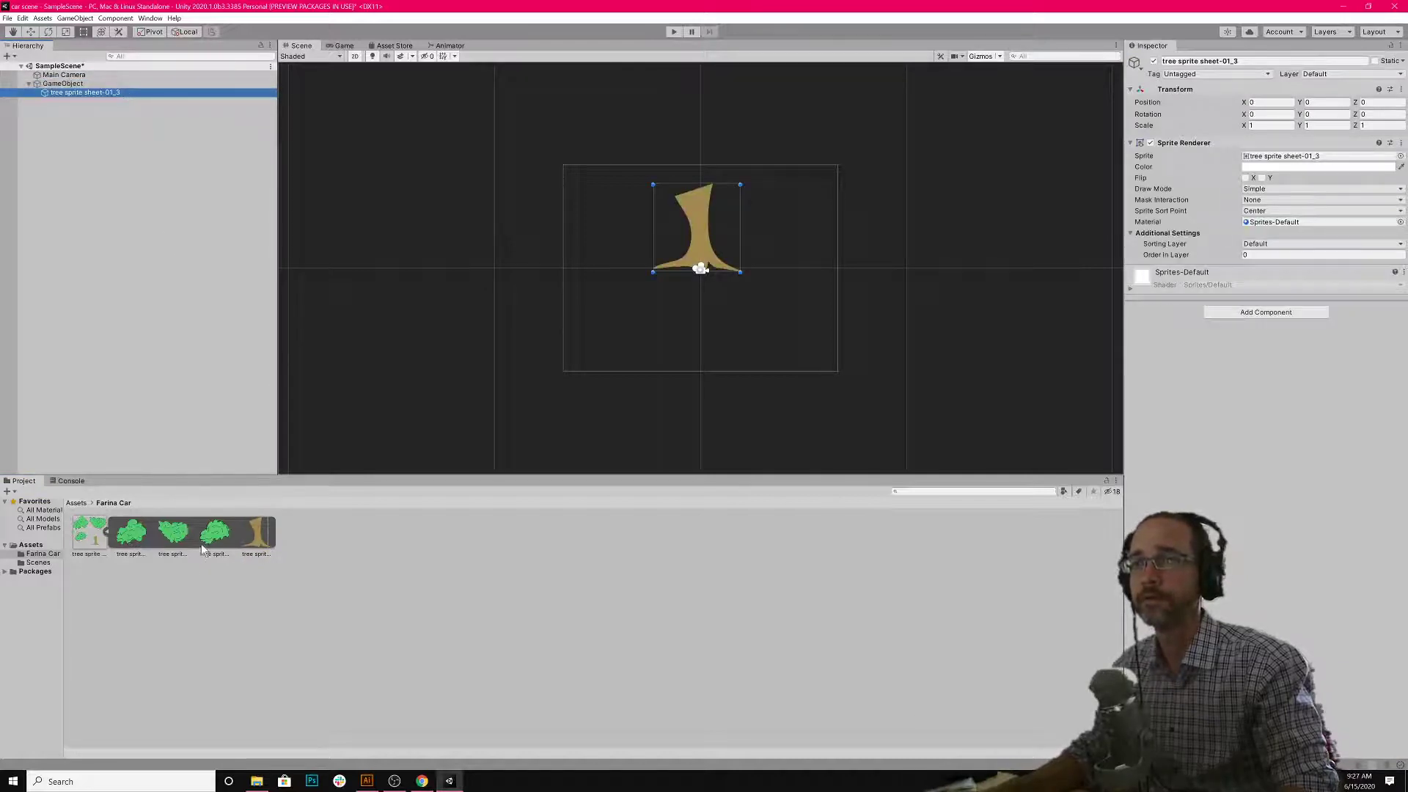
pyautogui.moveTo(203, 548); pyautogui.dragTo(137, 188)
pyautogui.moveTo(86, 89); pyautogui.dragTo(74, 84)
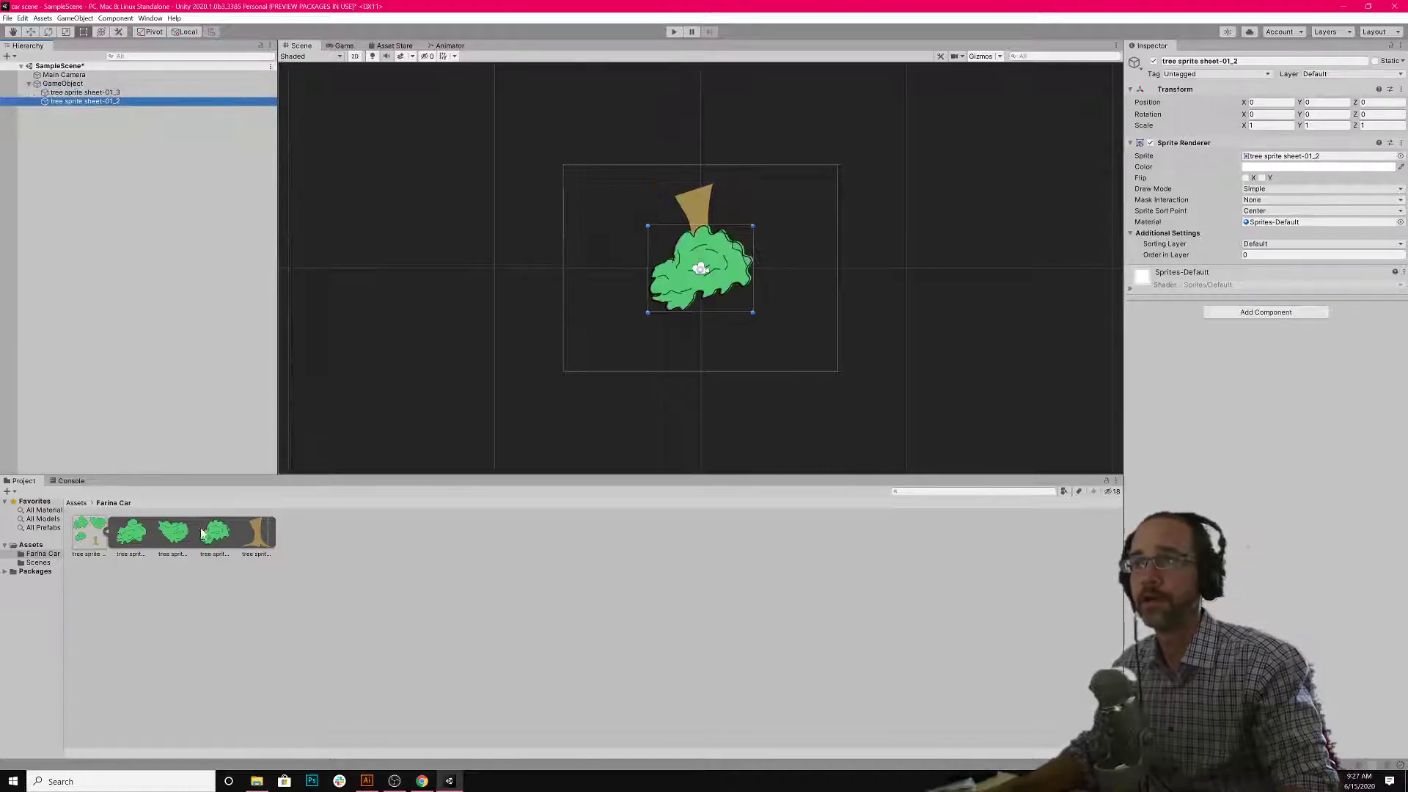
pyautogui.moveTo(202, 534); pyautogui.dragTo(75, 85)
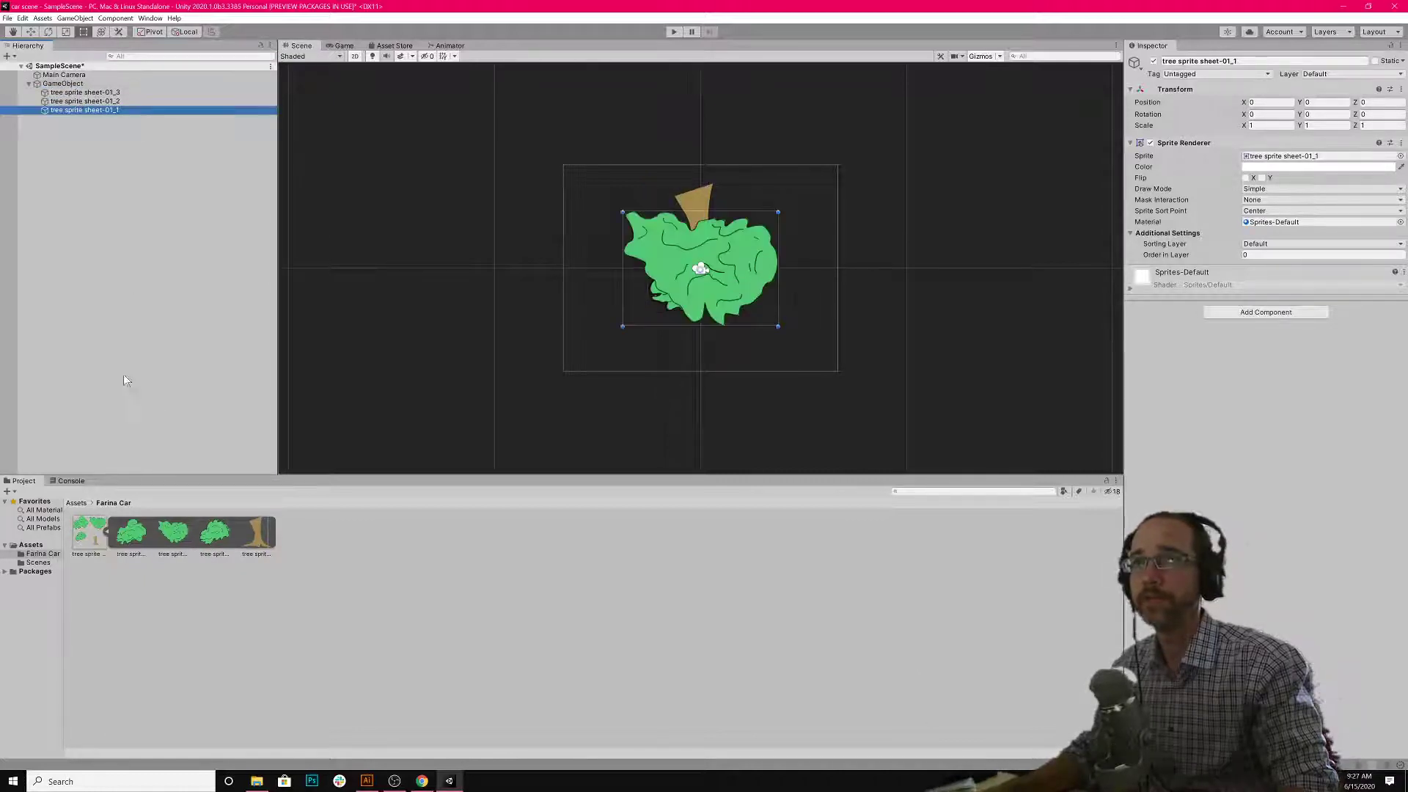
pyautogui.moveTo(141, 543); pyautogui.dragTo(71, 88)
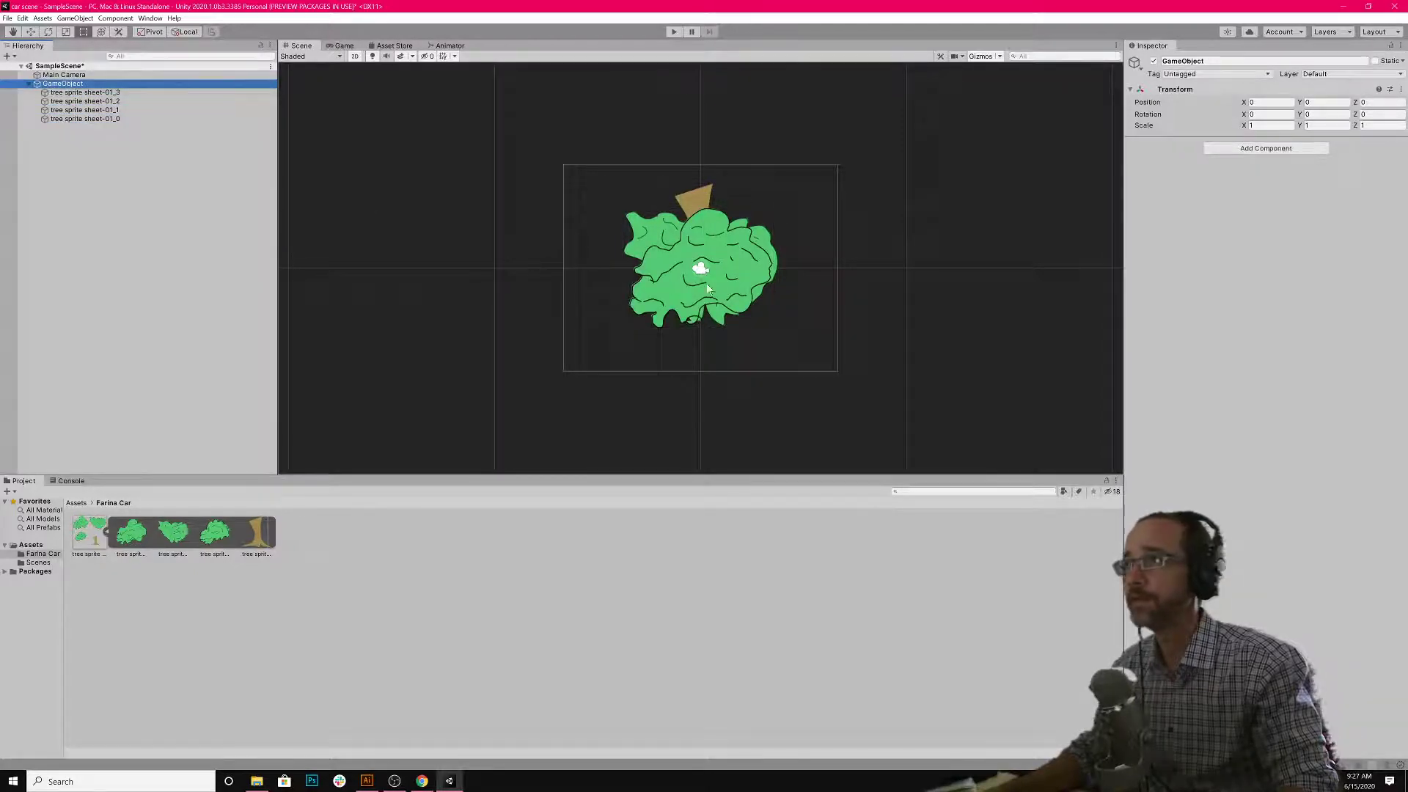
# - Move foliage sprite 01_0 to about X 1.42, Y 4.7 and foliage sprite 01_1 to about X -3.05, Y 5.24
pyautogui.moveTo(743, 257); pyautogui.dragTo(773, 161)
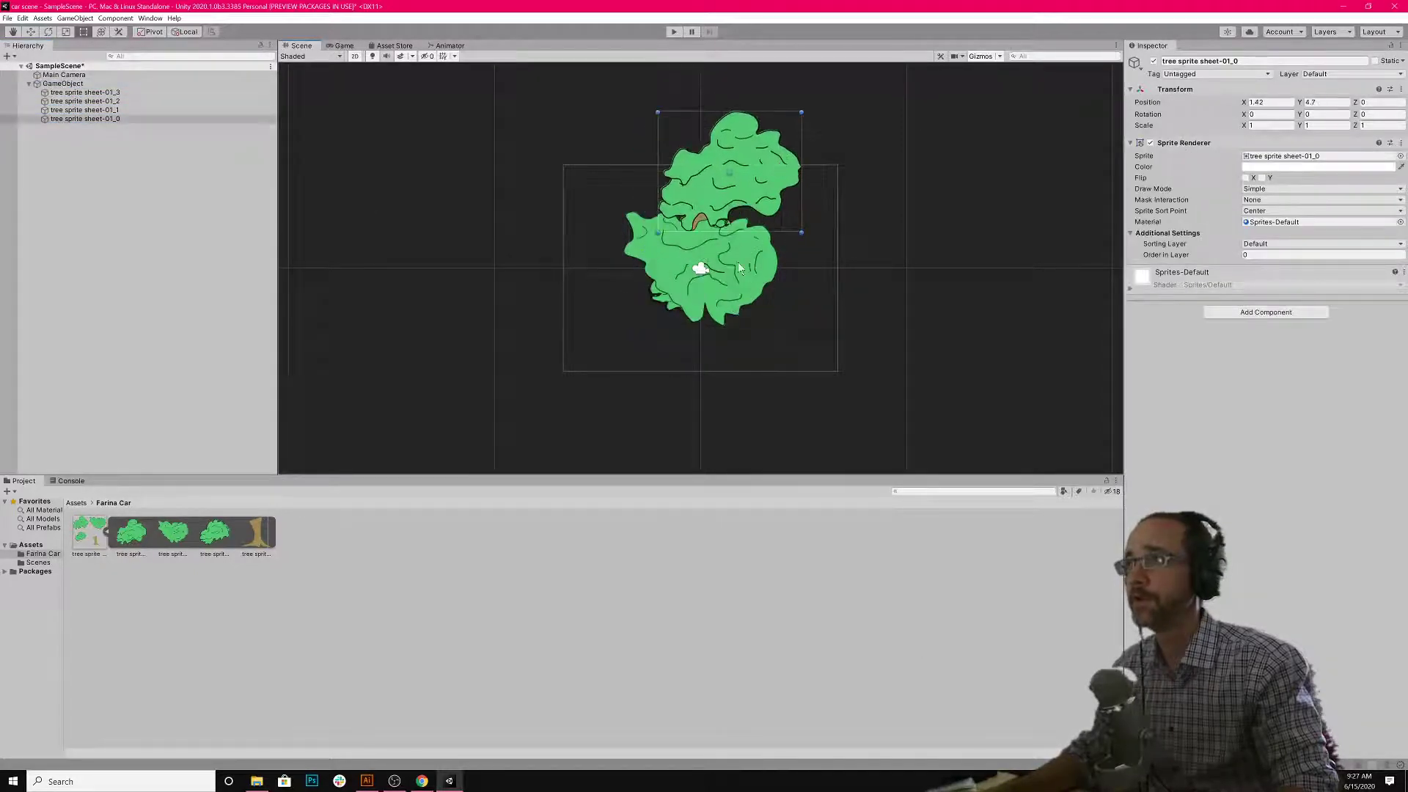
pyautogui.moveTo(735, 284); pyautogui.dragTo(675, 184)
pyautogui.moveTo(763, 256); pyautogui.dragTo(702, 159)
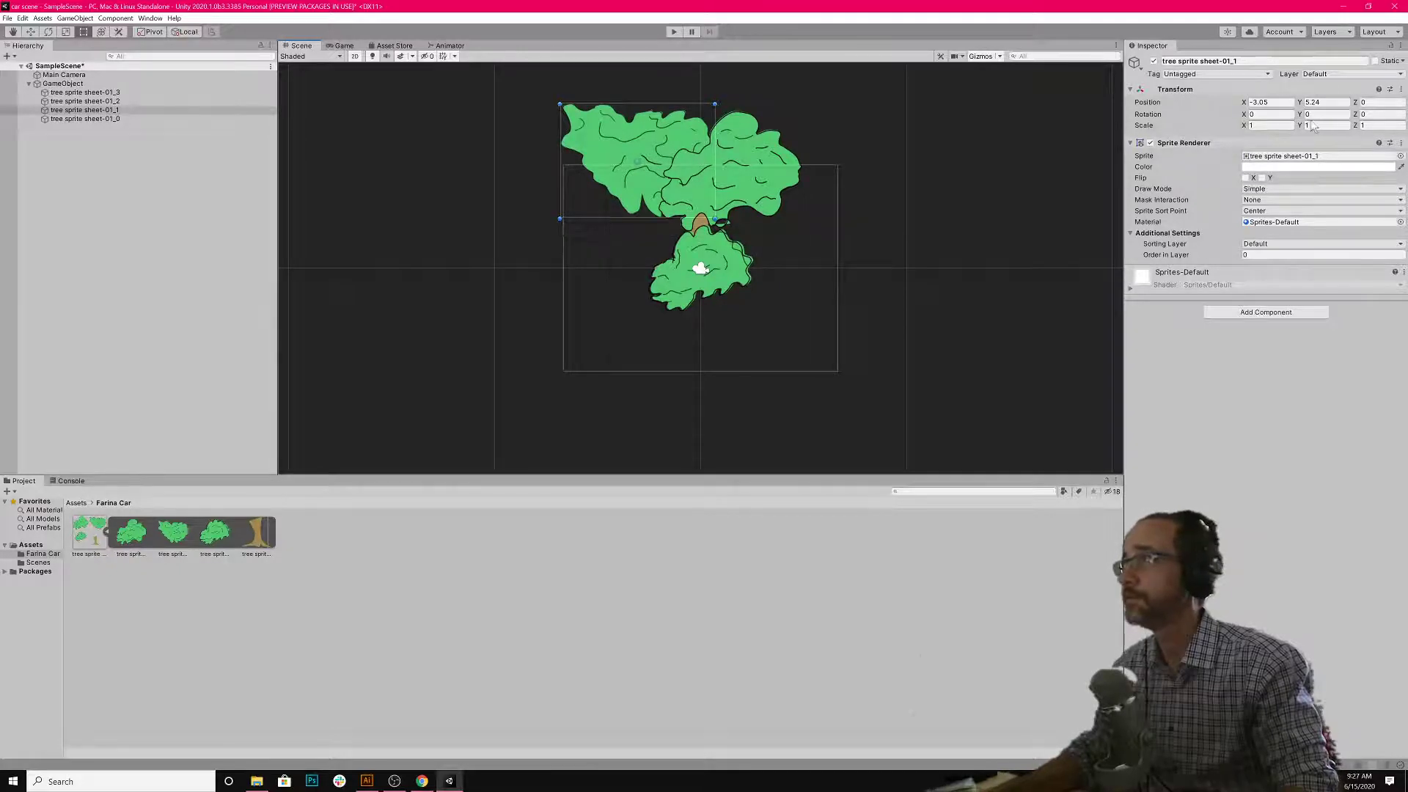
# - Rotate foliage 01_1 about 182.8 degrees on Z, place it near X 0.59, Y 8.34, and foliage 01_2 near X -1.55, Y 5.15
pyautogui.moveTo(1357, 117); pyautogui.dragTo(450, 200)
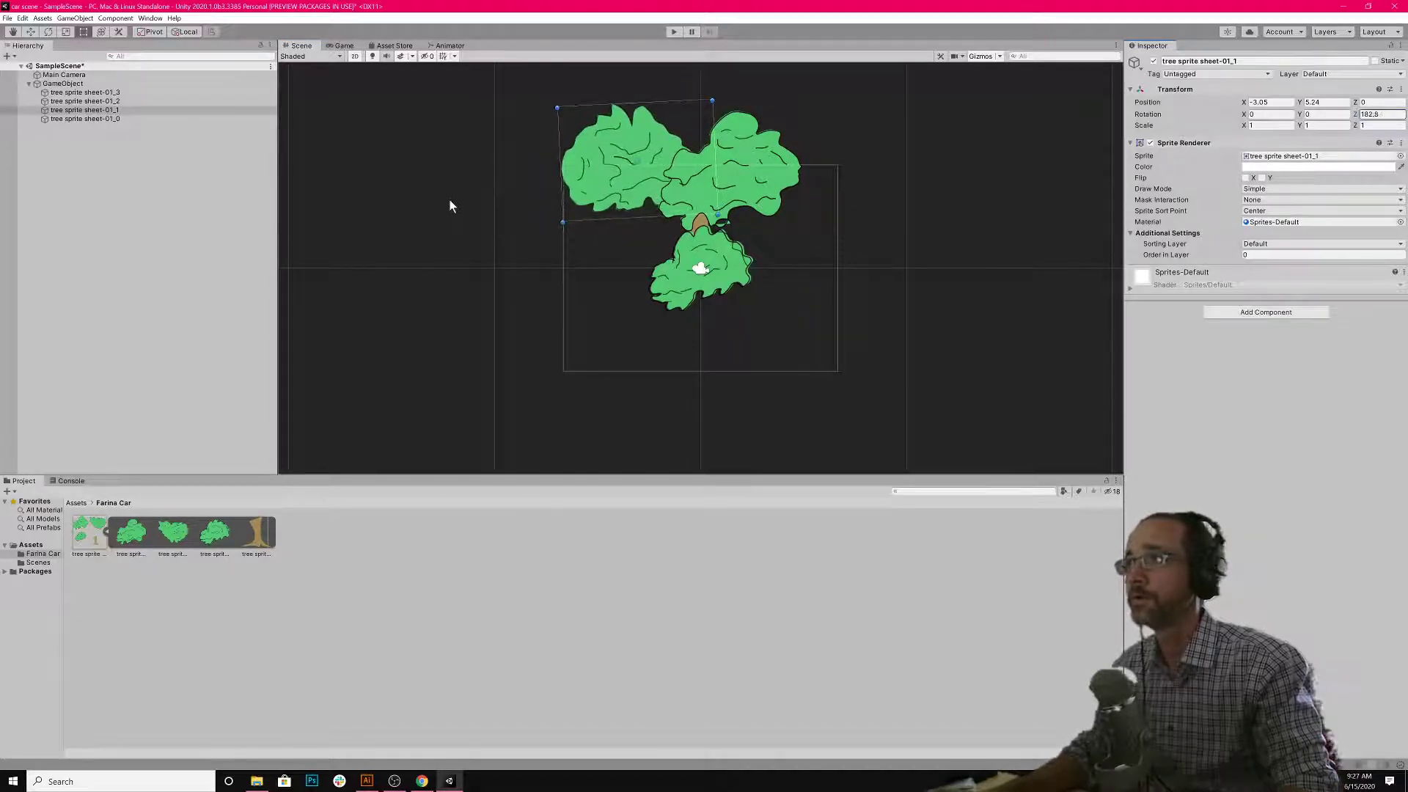
pyautogui.moveTo(635, 160); pyautogui.dragTo(648, 122)
pyautogui.moveTo(672, 292); pyautogui.dragTo(650, 175)
pyautogui.moveTo(678, 83); pyautogui.dragTo(751, 98)
pyautogui.click(702, 101)
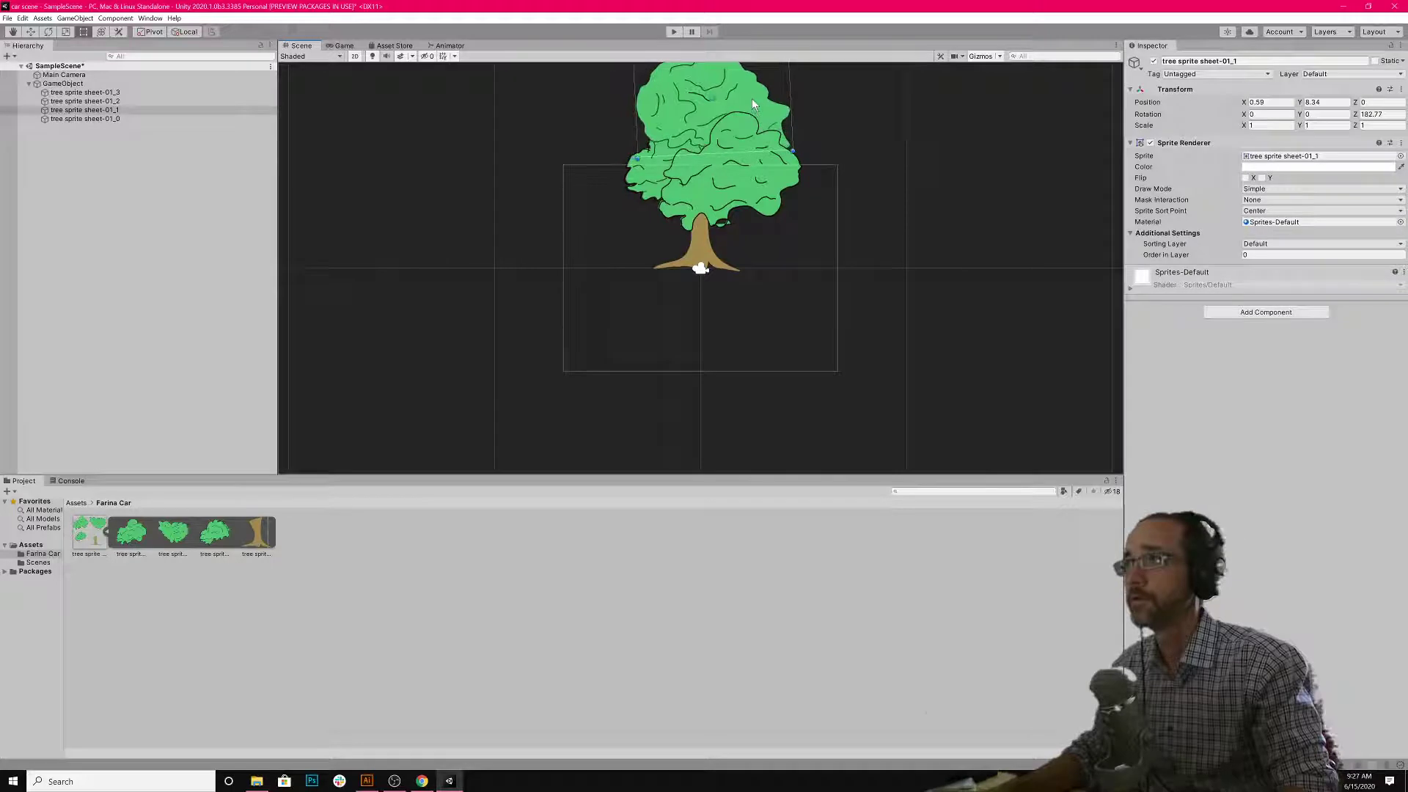
pyautogui.click(662, 182)
pyautogui.moveTo(662, 182)
pyautogui.mouseDown()
pyautogui.moveTo(636, 182)
pyautogui.moveTo(647, 183)
pyautogui.mouseUp()
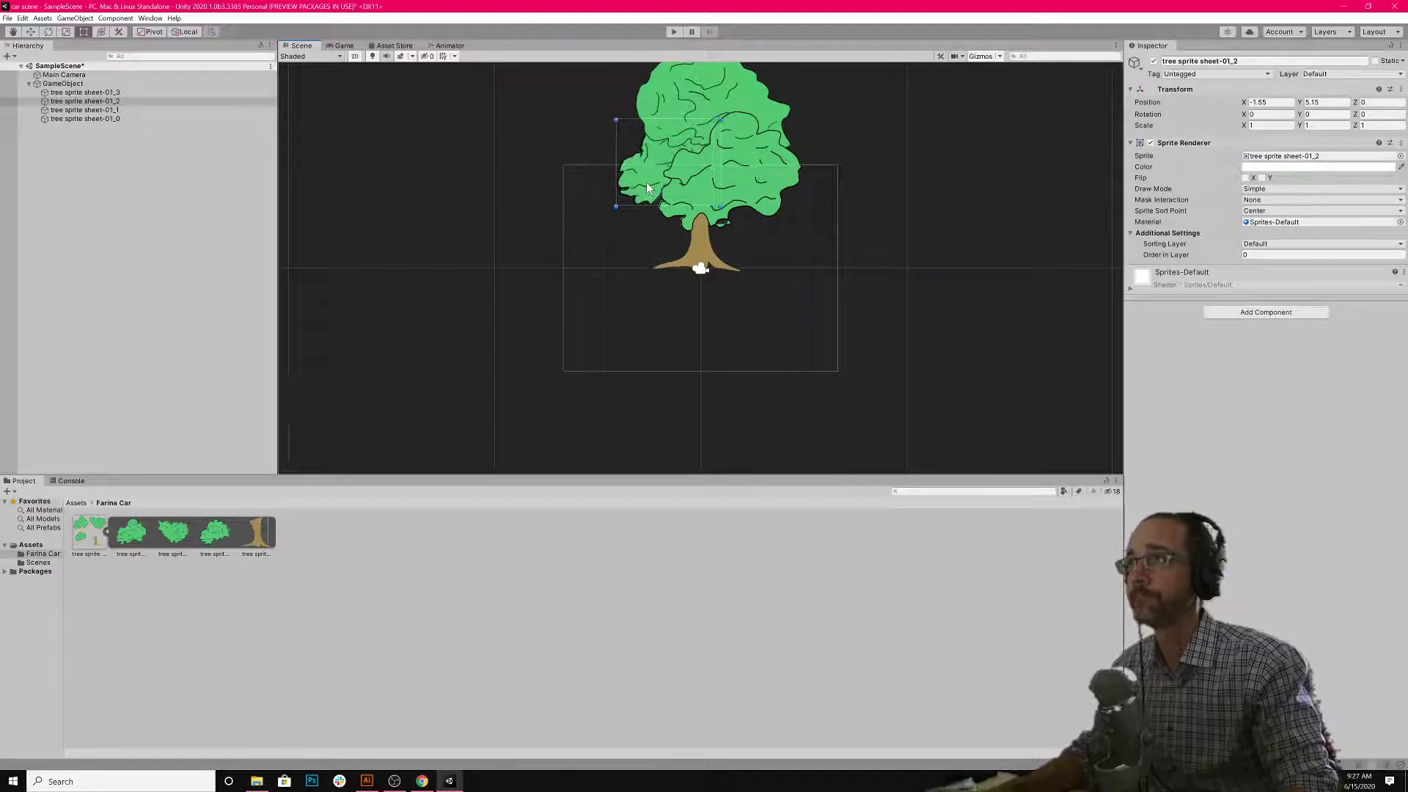
# - Rename the parent GameObject as "tree one"
pyautogui.click(73, 94)
pyautogui.click(73, 85)
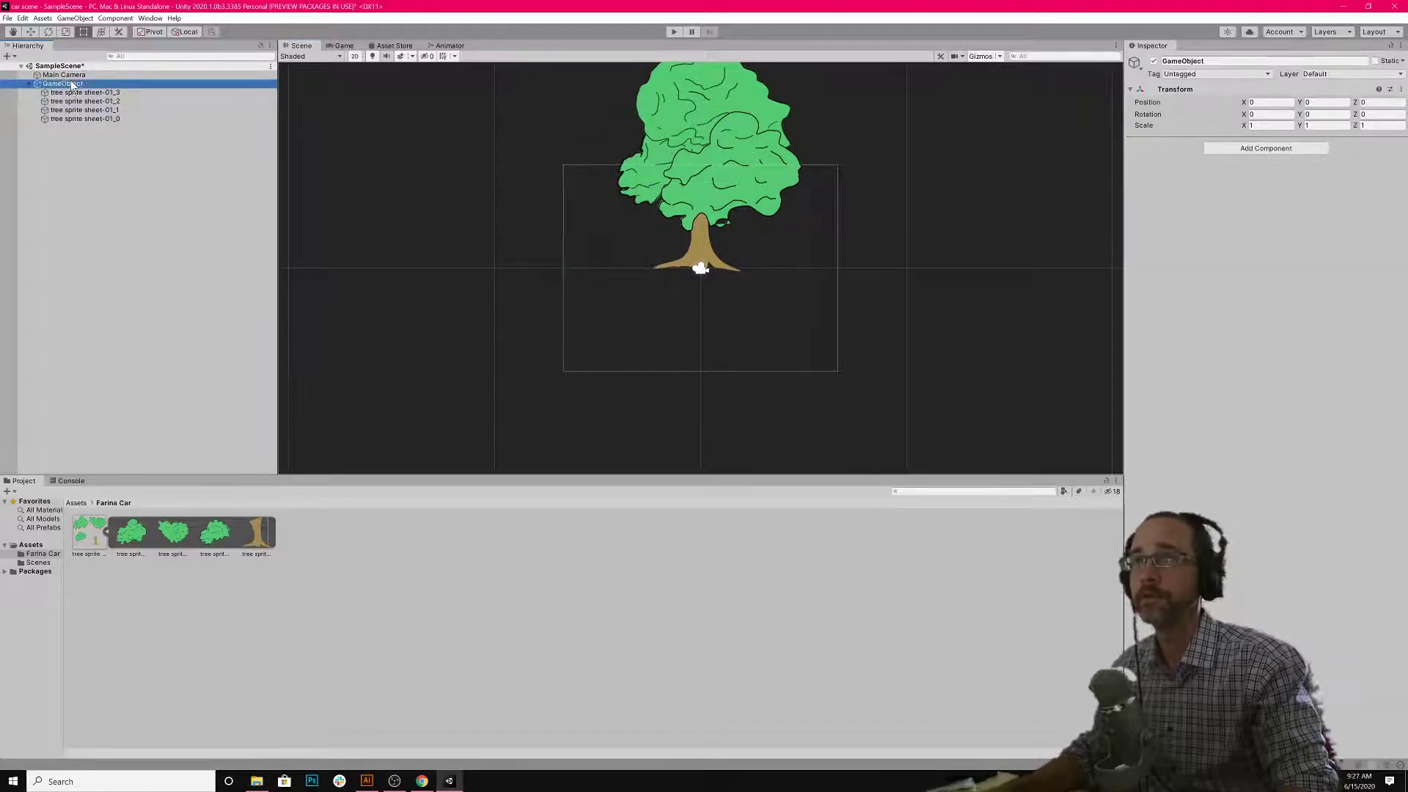
pyautogui.click(71, 86)
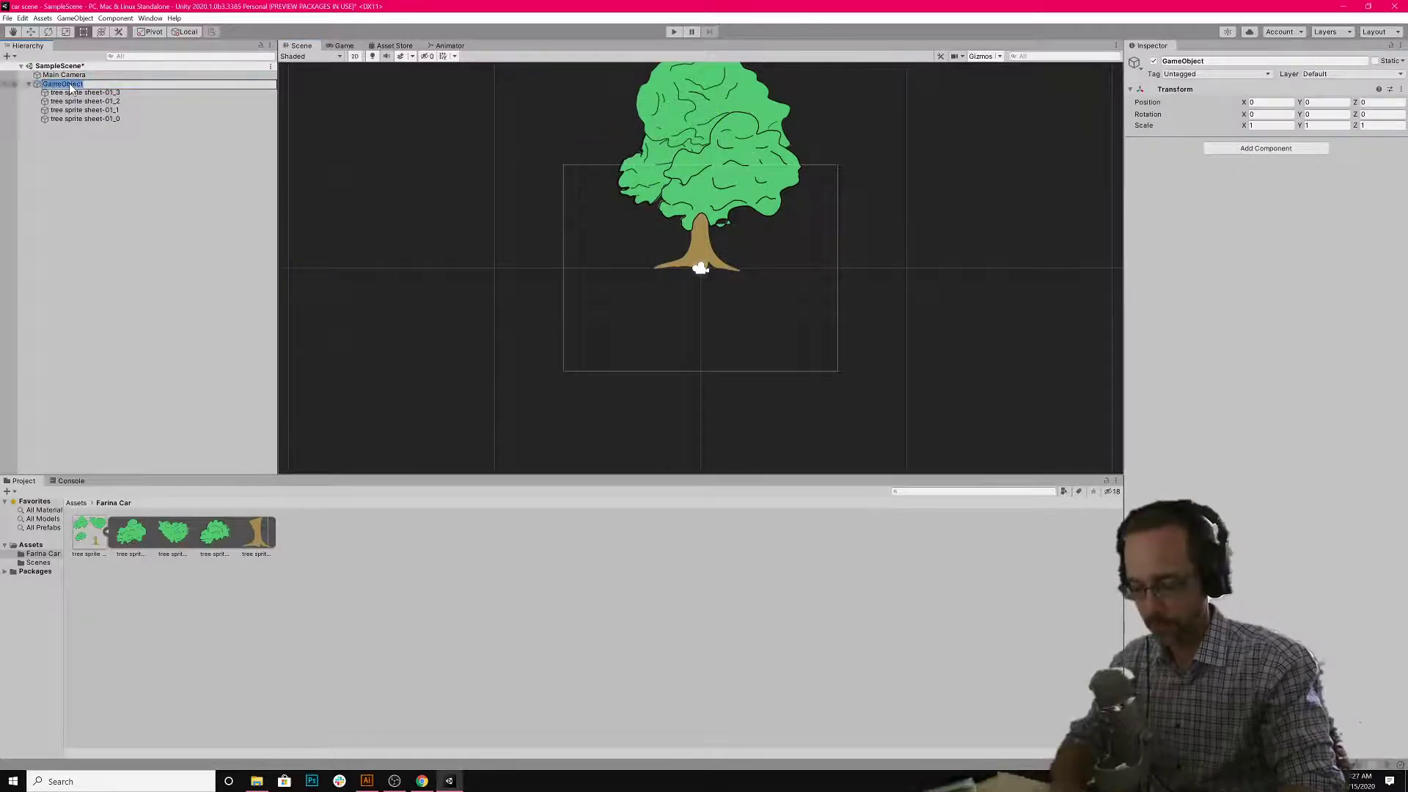
pyautogui.write('tr')
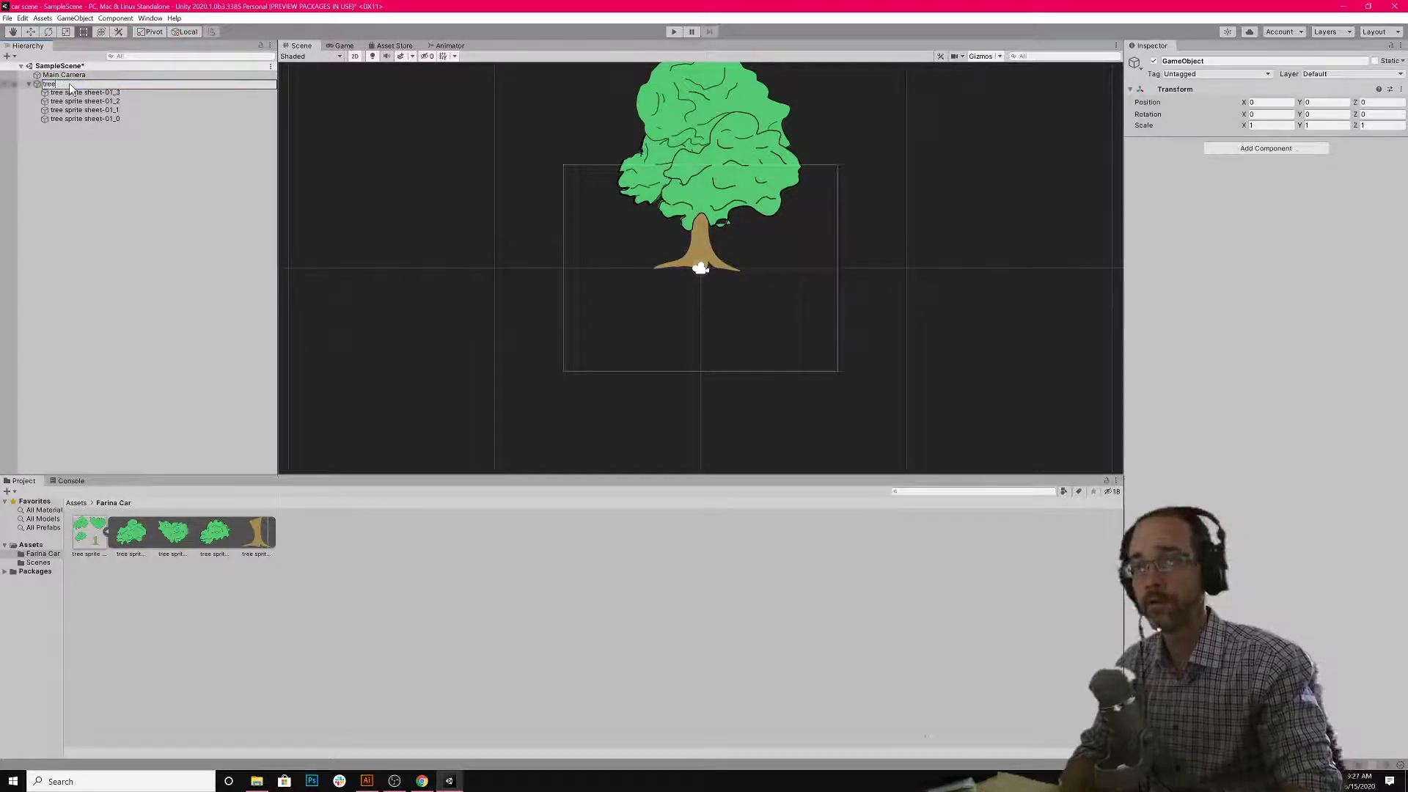
pyautogui.write('ee')
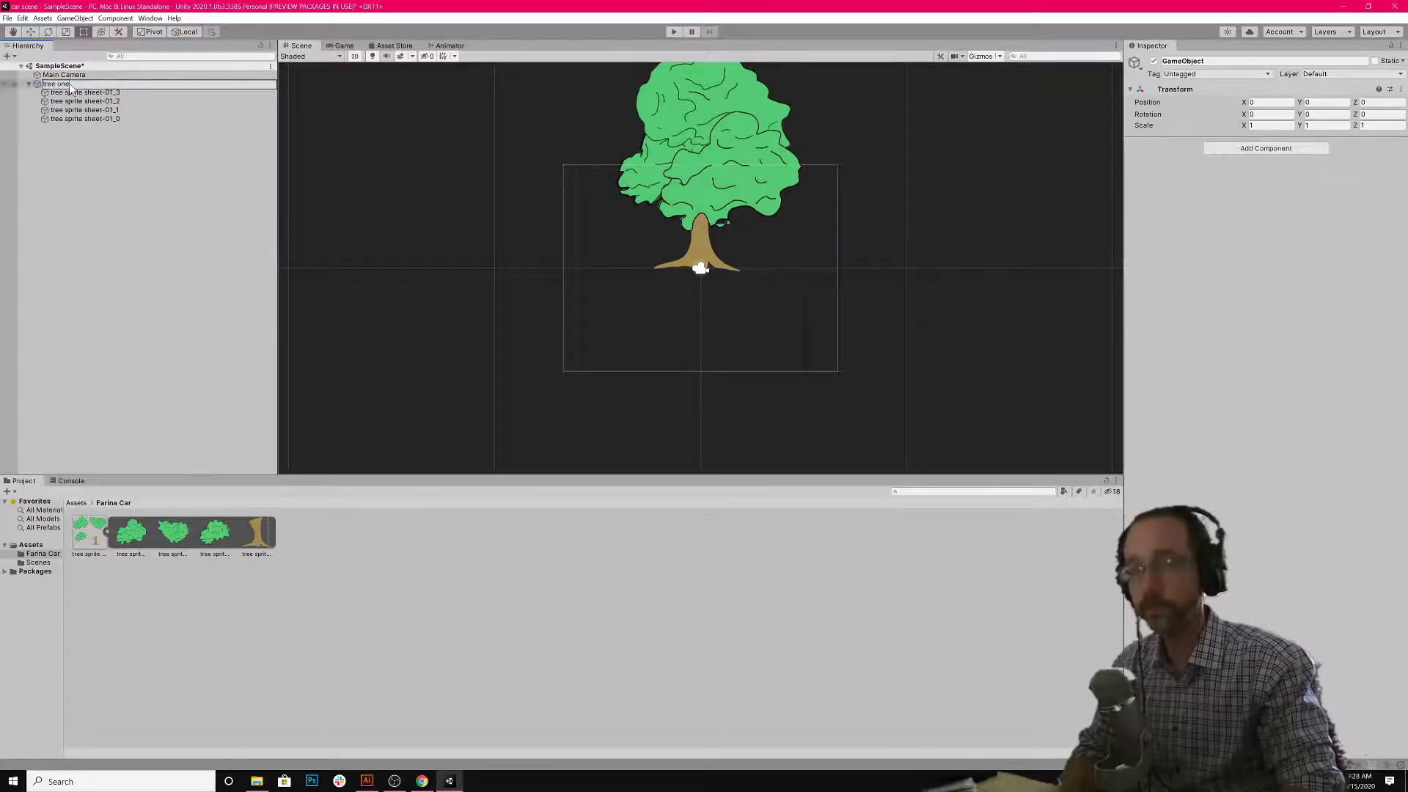
pyautogui.write(' one')
pyautogui.press('Return')
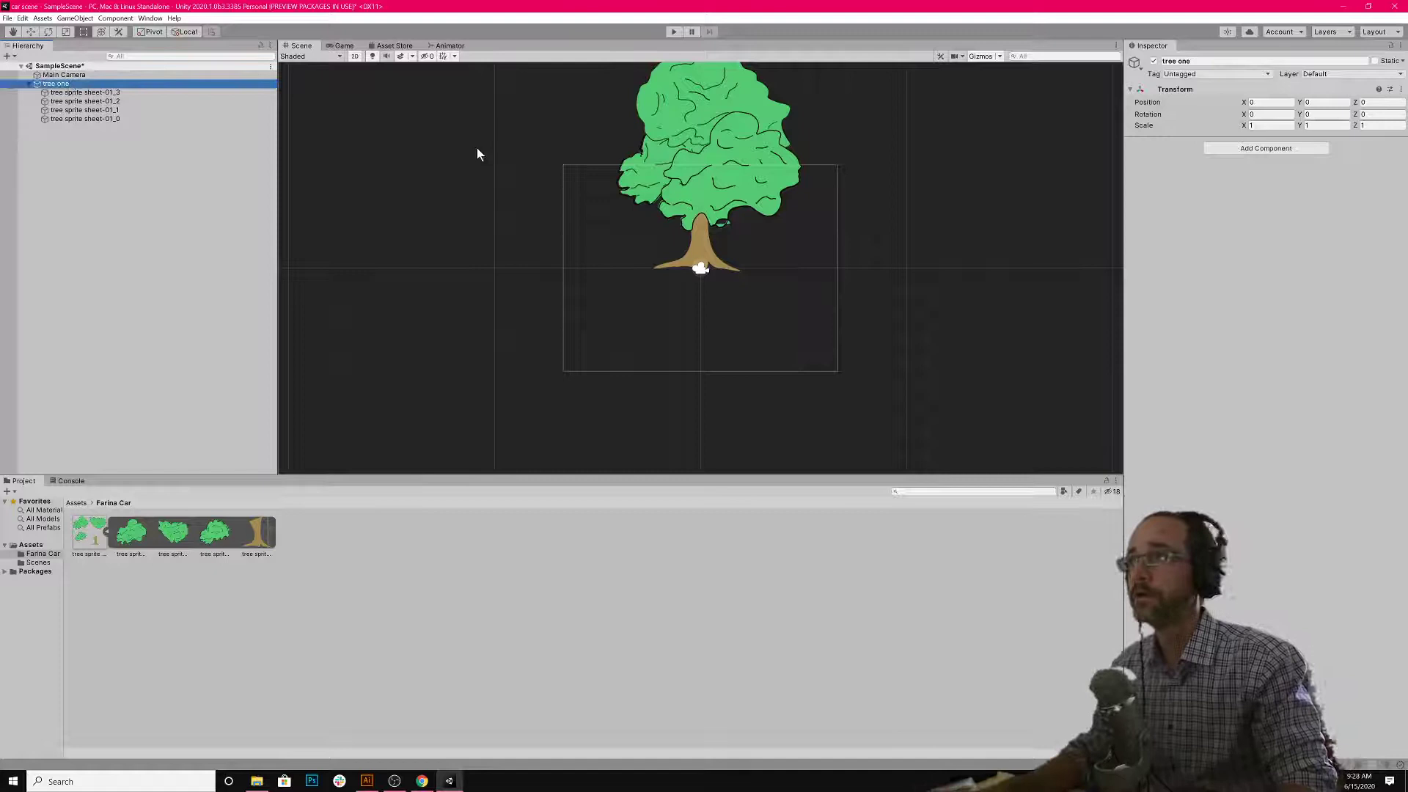
# - Select the tree one parent object and activate the Move tool
pyautogui.click(73, 89)
pyautogui.click(57, 84)
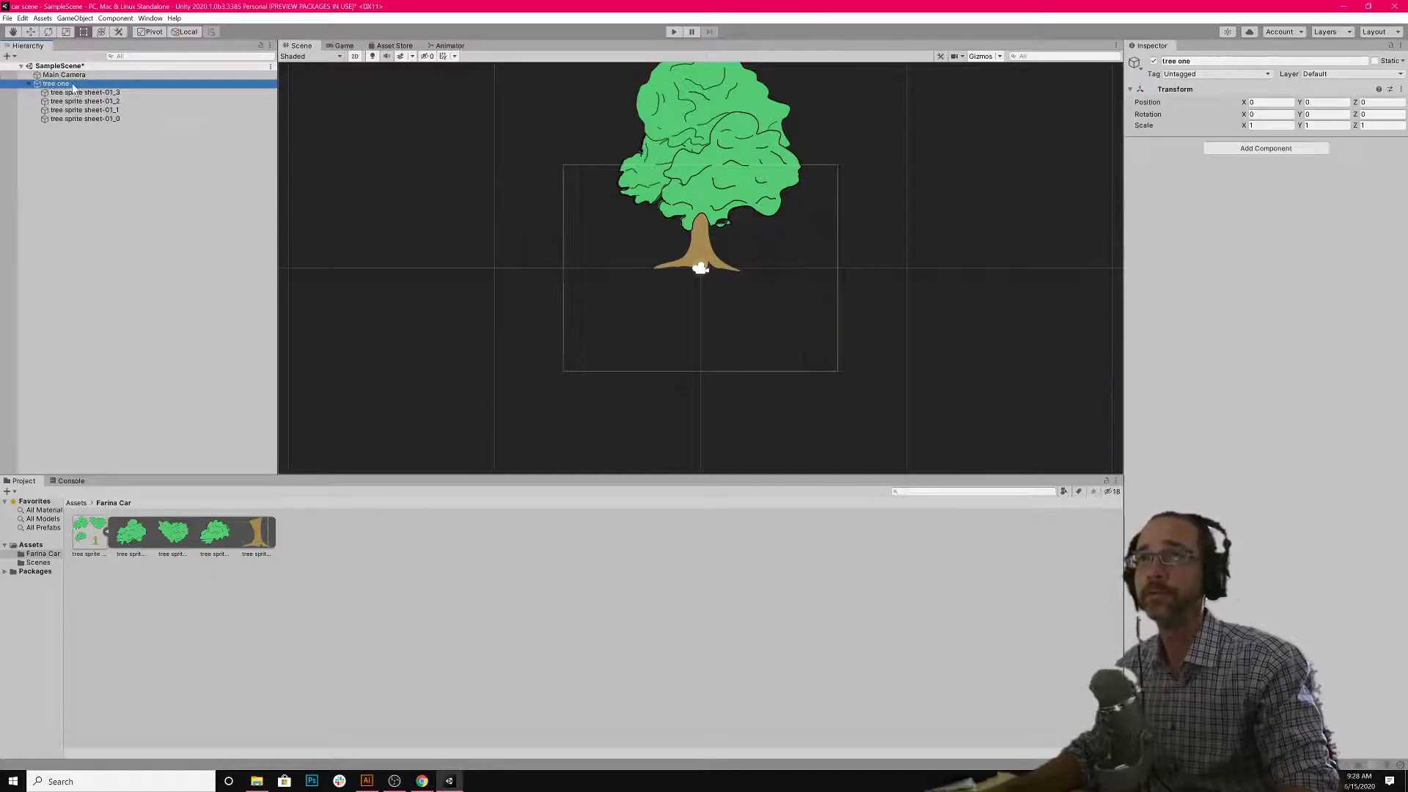
pyautogui.click(31, 31)
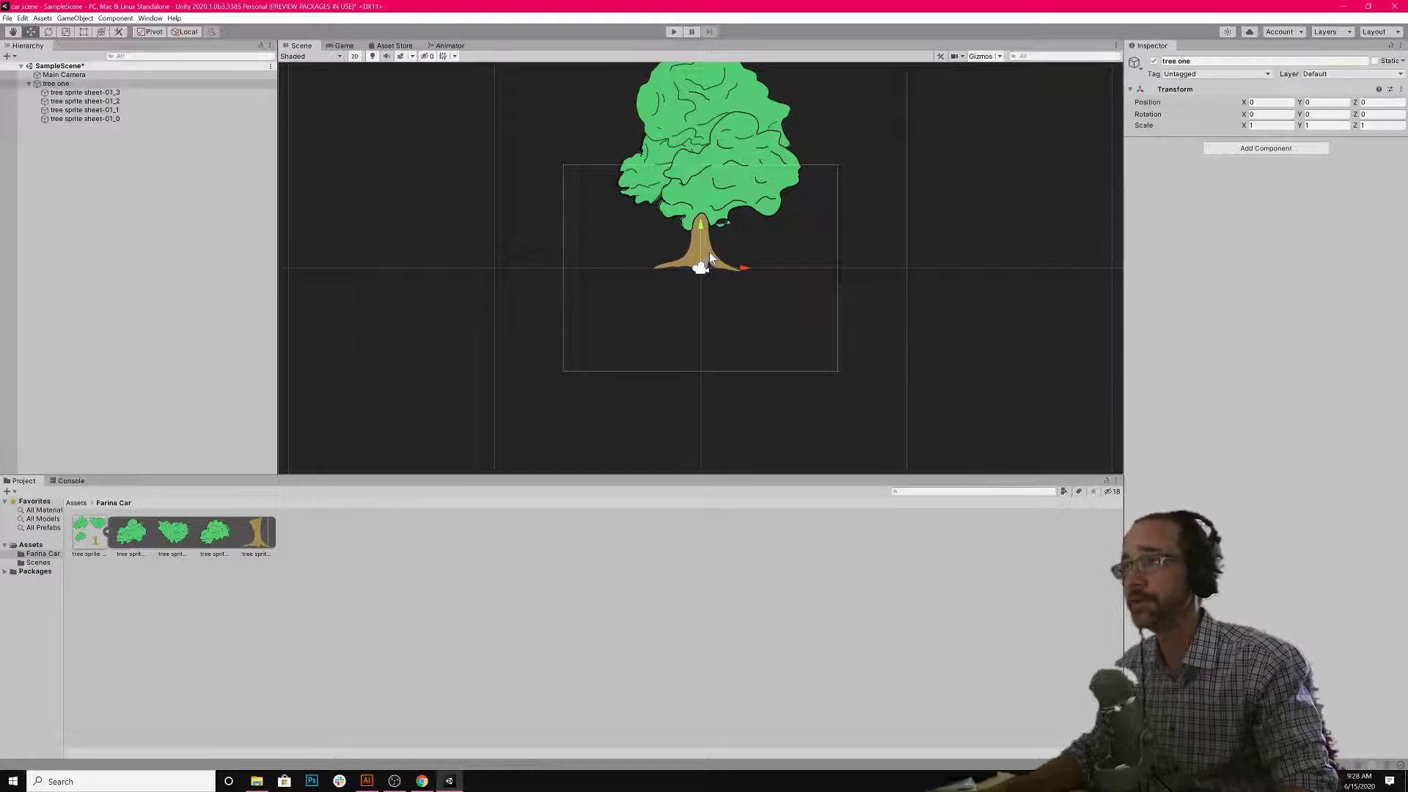
# - Create a folder named "prefabs" inside the Farina Car assets folder
pyautogui.click(39, 562)
pyautogui.click(43, 553)
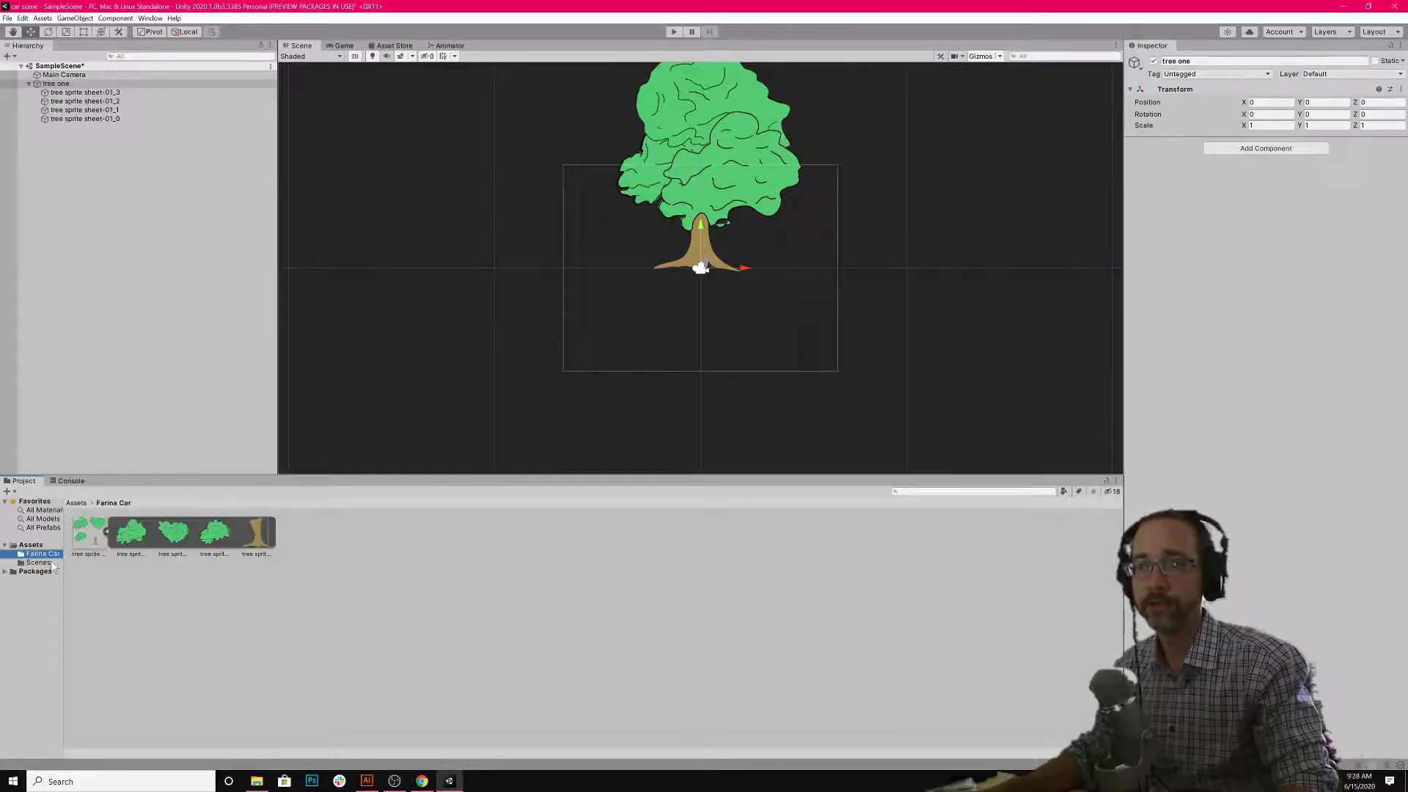
pyautogui.rightClick(129, 605)
pyautogui.moveTo(173, 347)
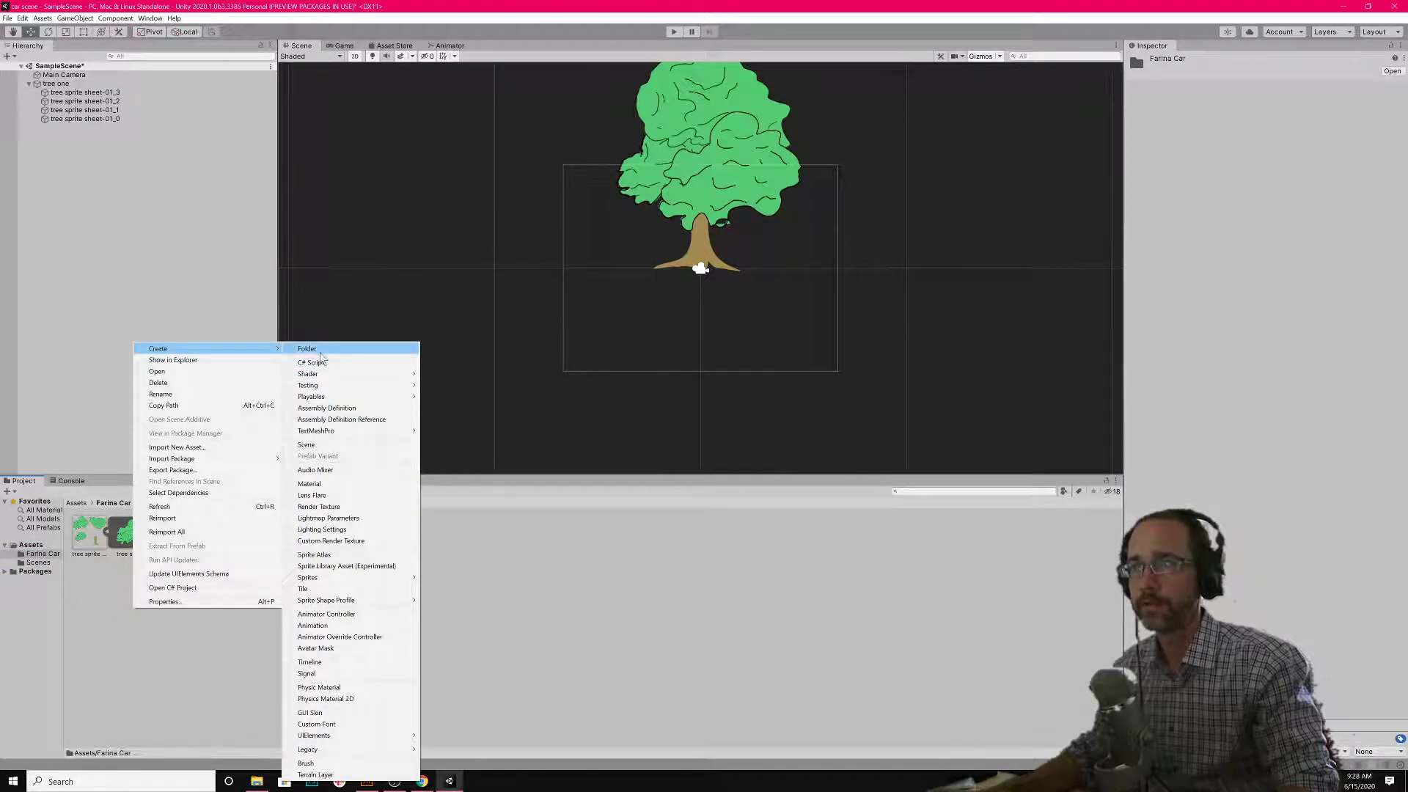
pyautogui.click(319, 353)
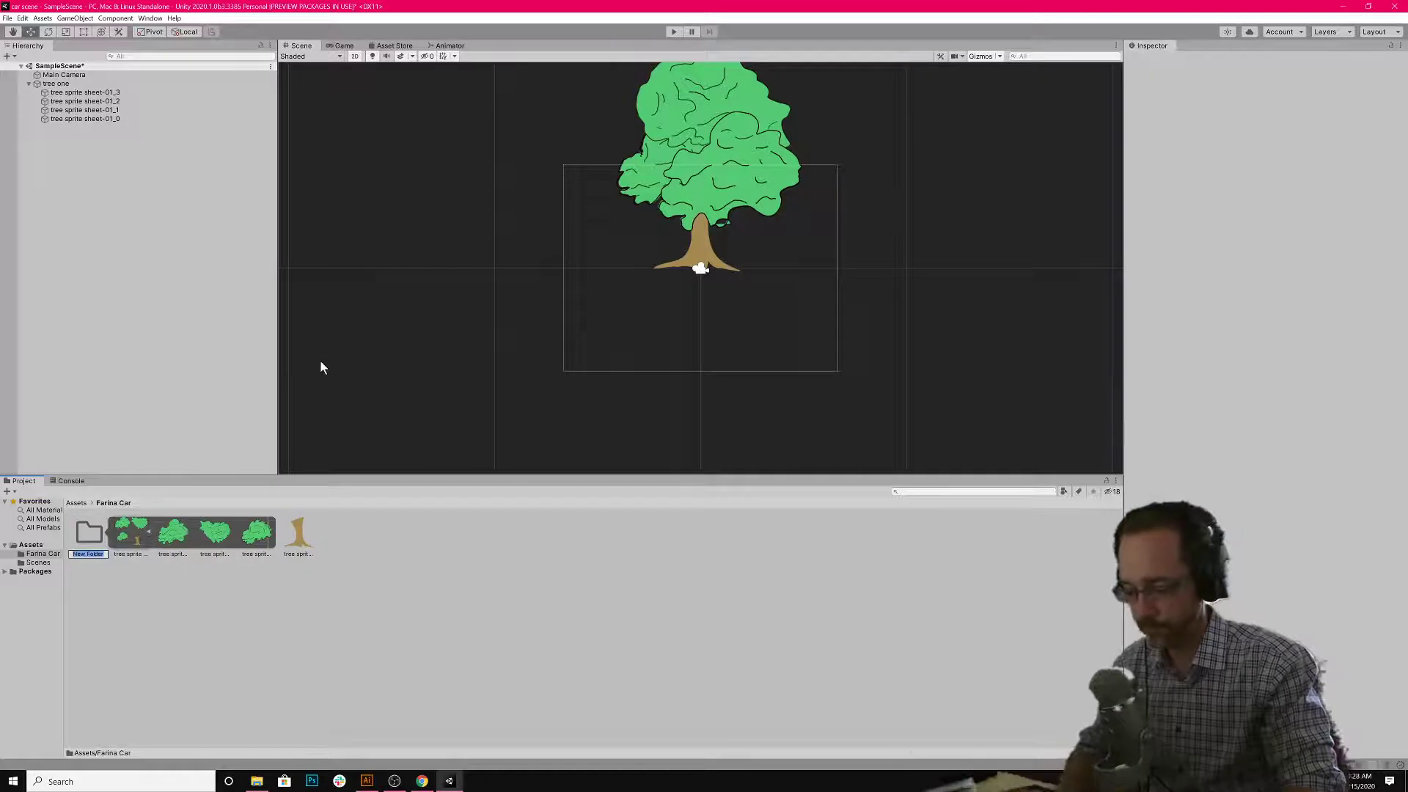
pyautogui.write('prefabs')
pyautogui.press('Return')
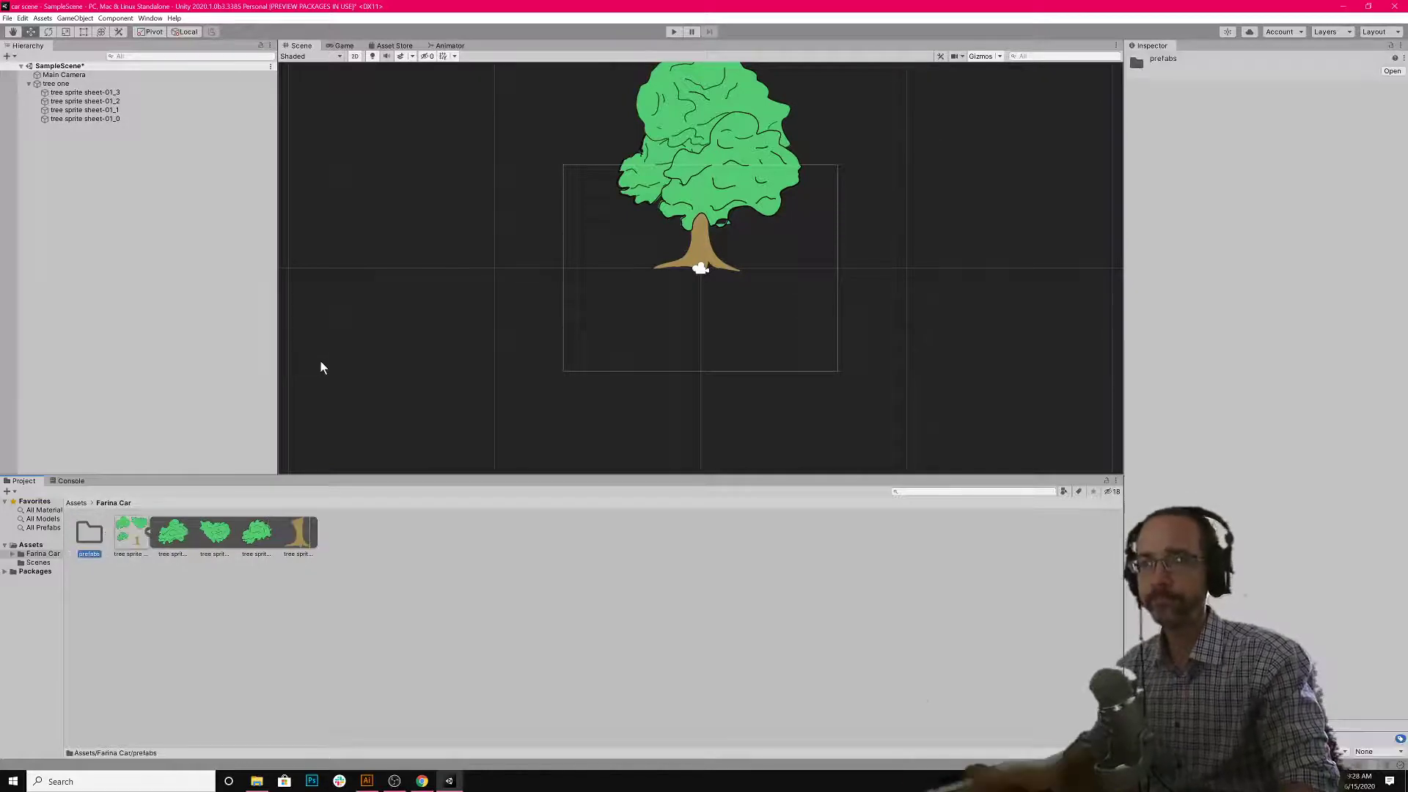
pyautogui.click(163, 600)
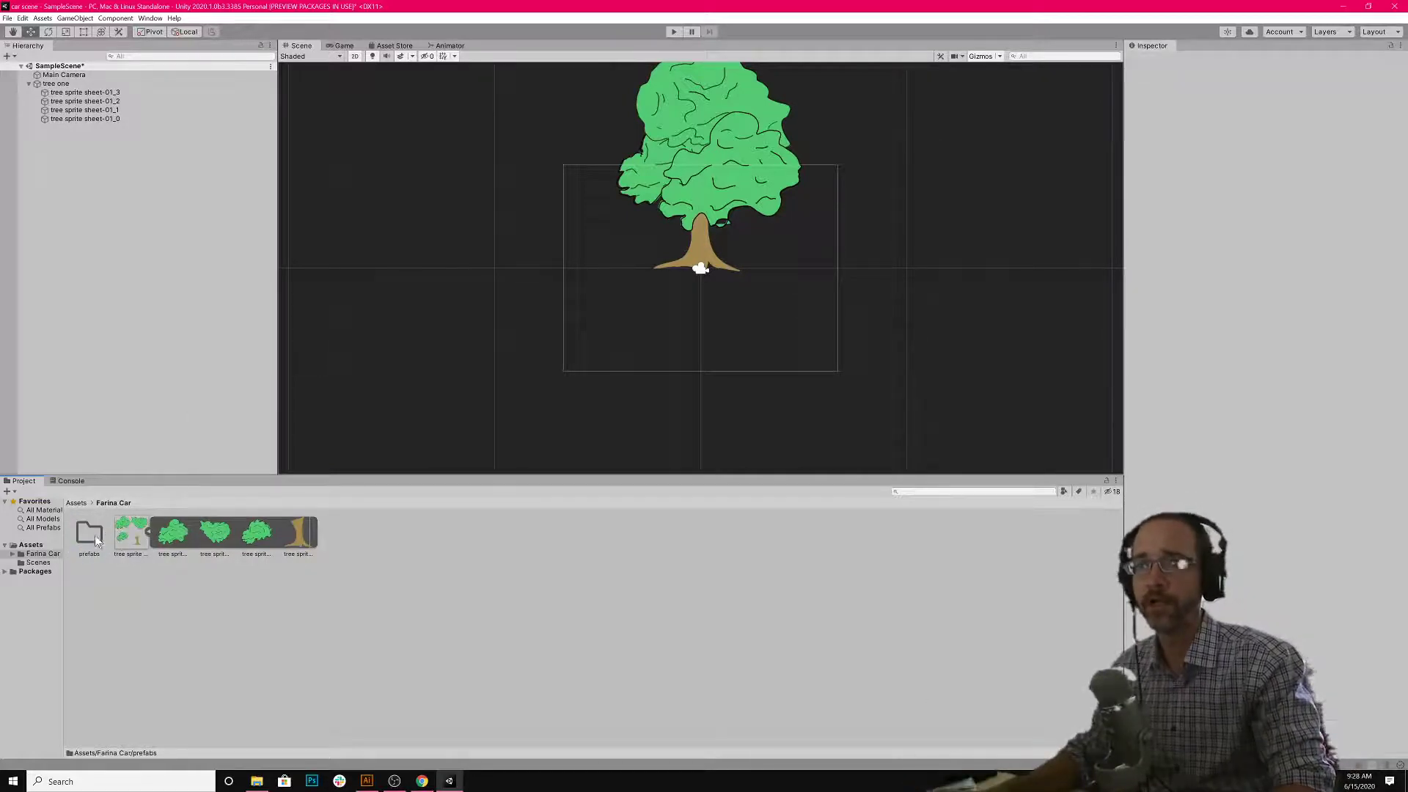
# - Create a prefab from the tree one object inside the prefabs folder
pyautogui.click(95, 538)
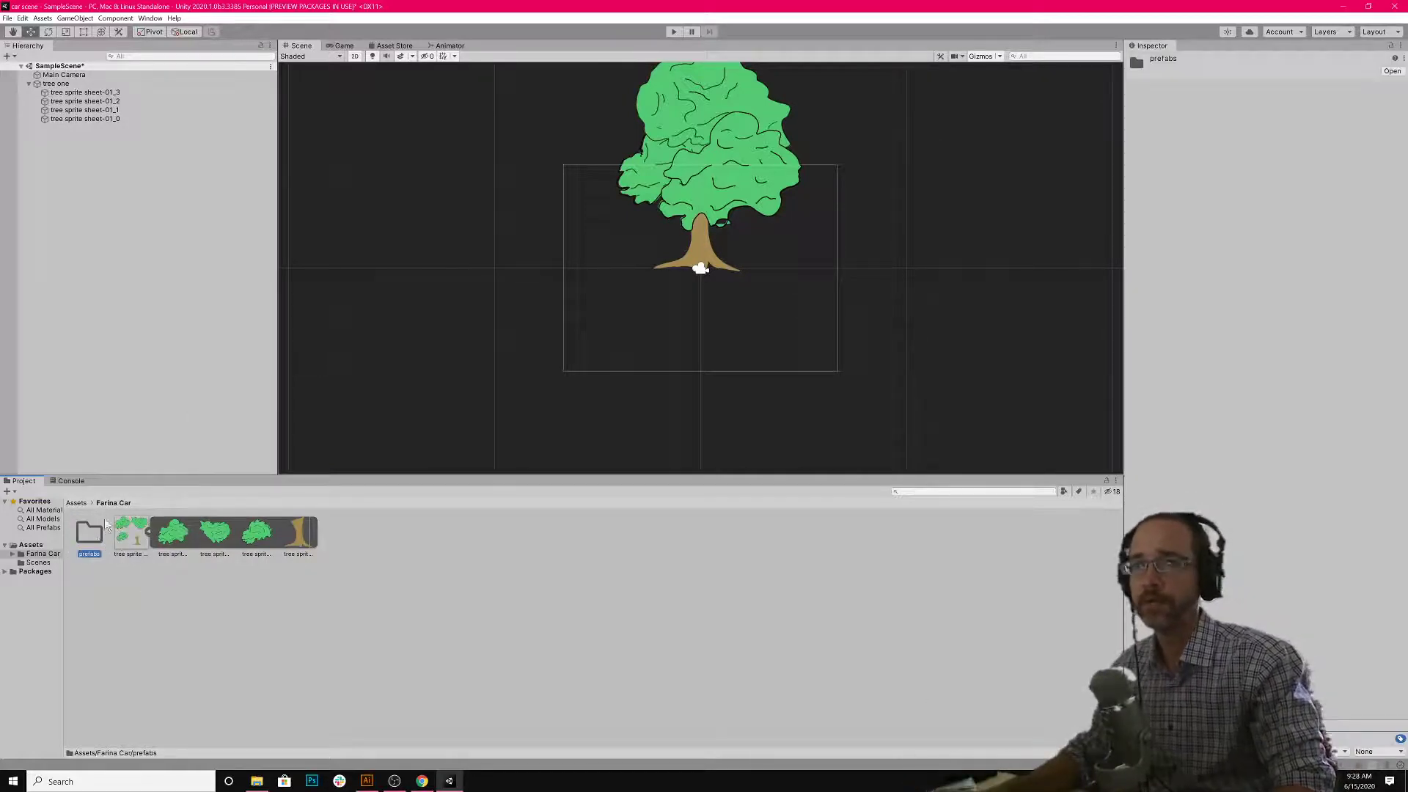
pyautogui.click(58, 86)
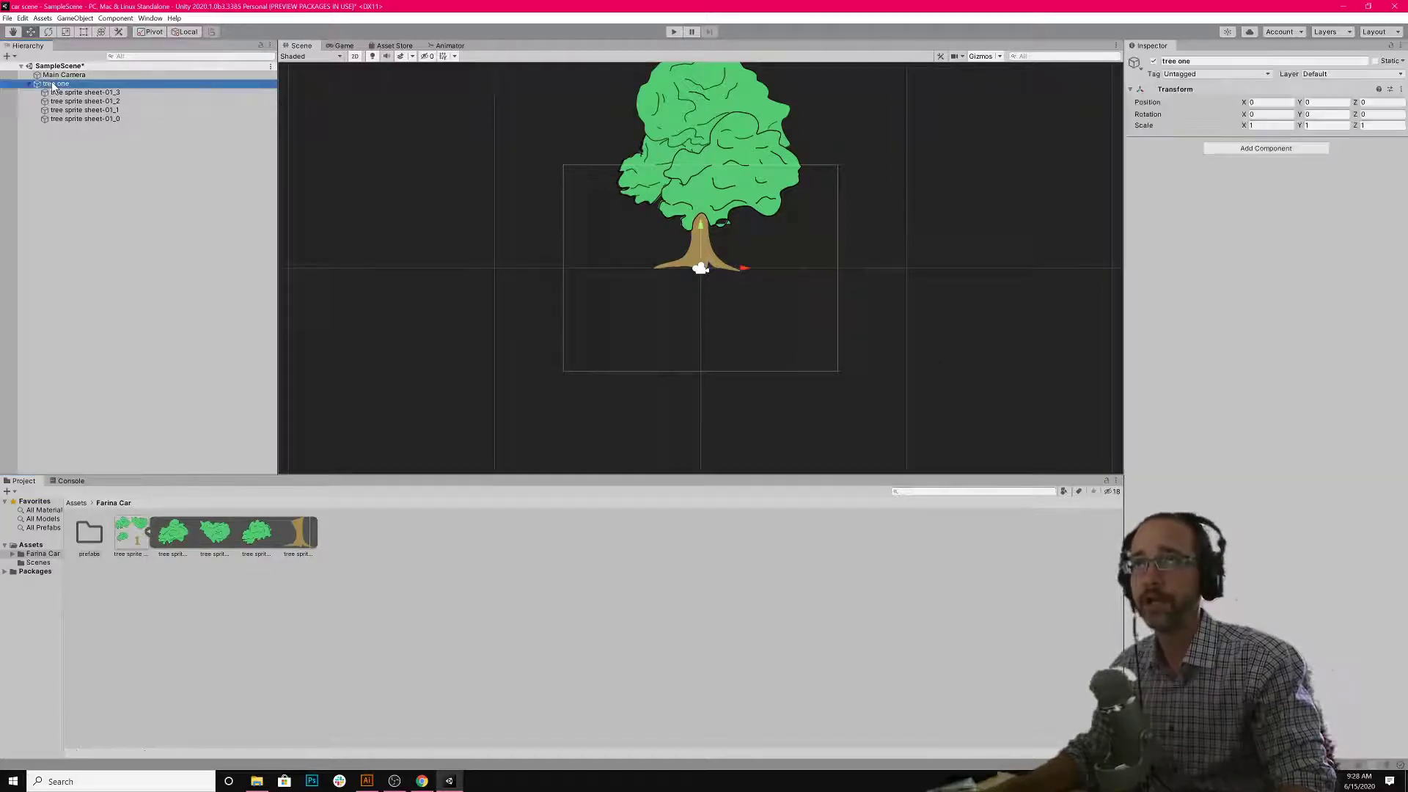
pyautogui.click(90, 534)
pyautogui.doubleClick(92, 536)
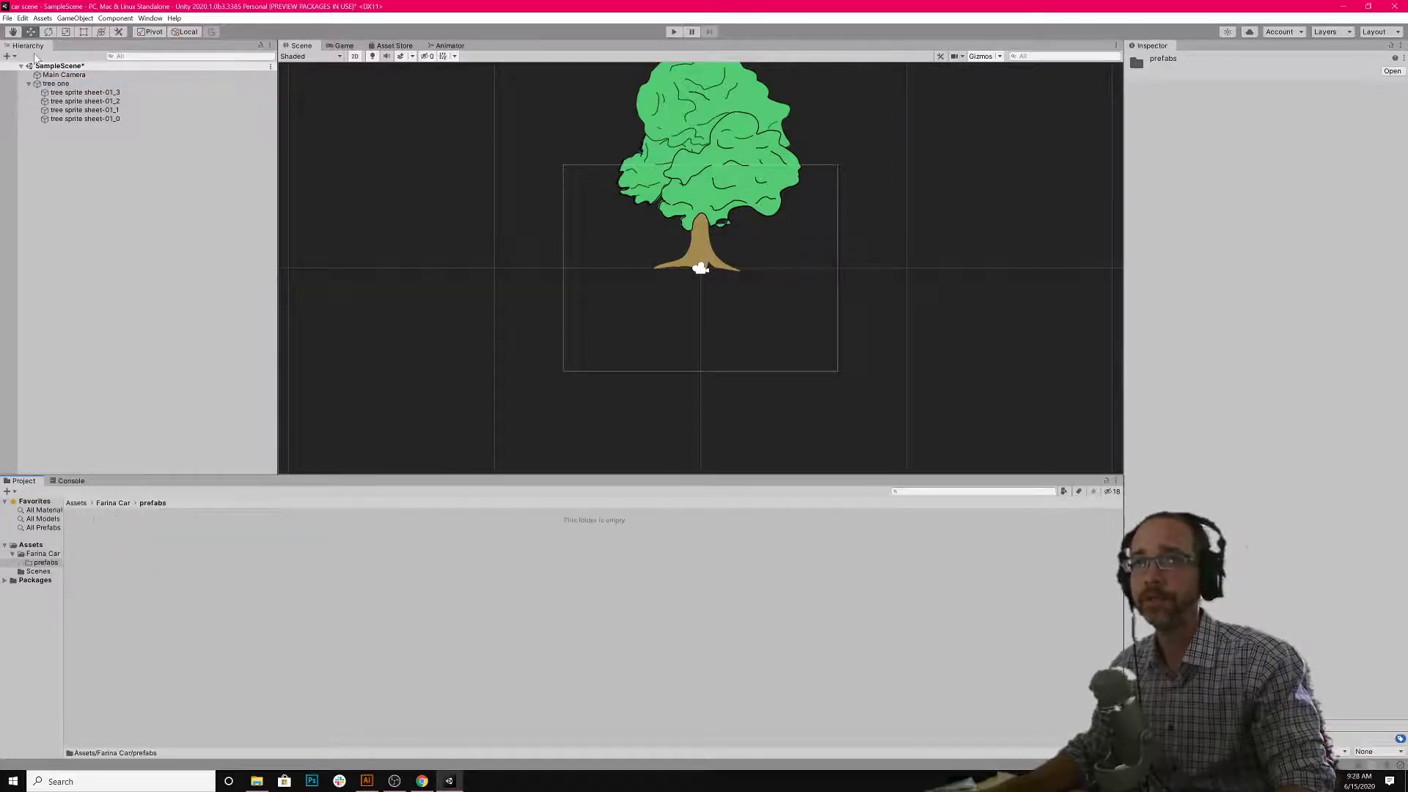
pyautogui.click(53, 77)
pyautogui.click(55, 87)
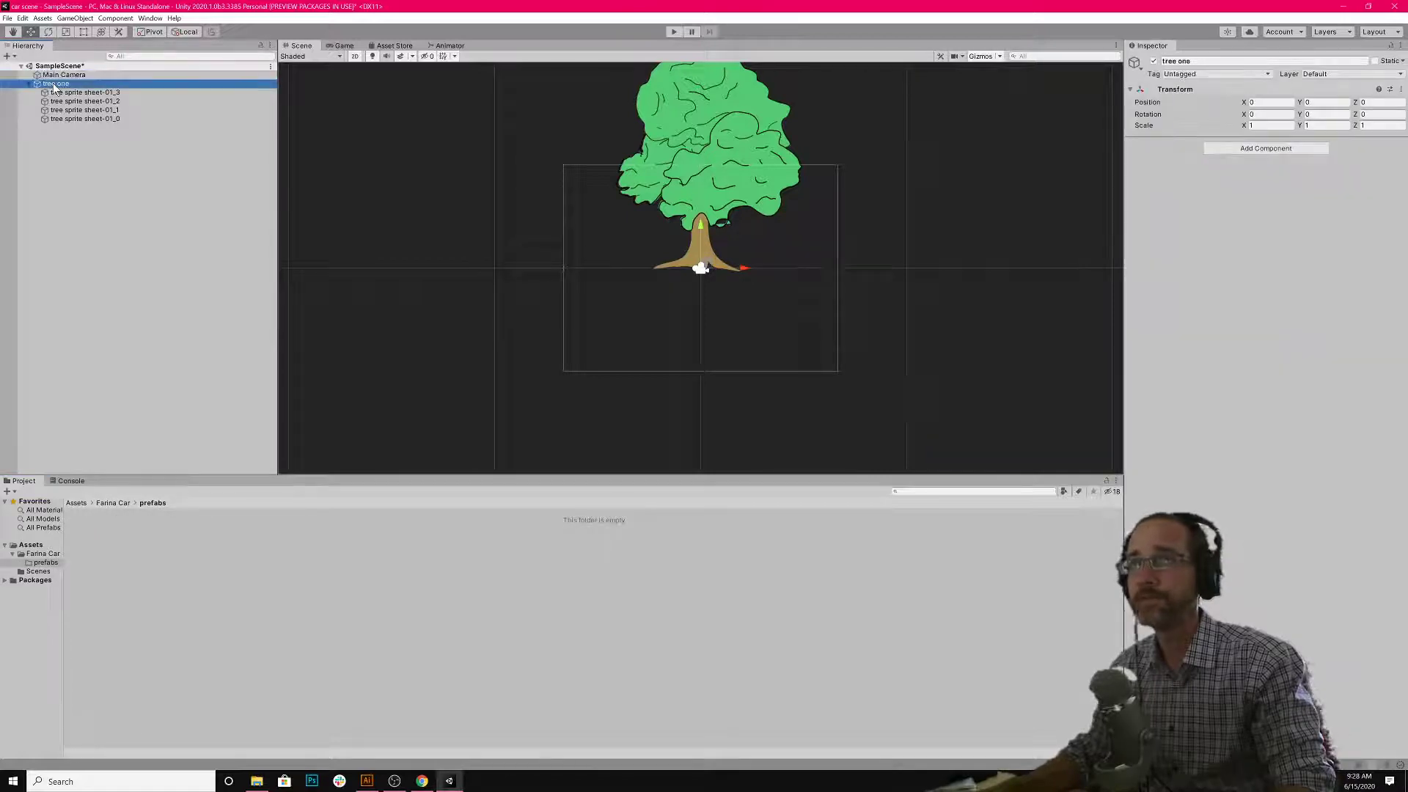
pyautogui.moveTo(58, 88); pyautogui.dragTo(262, 681)
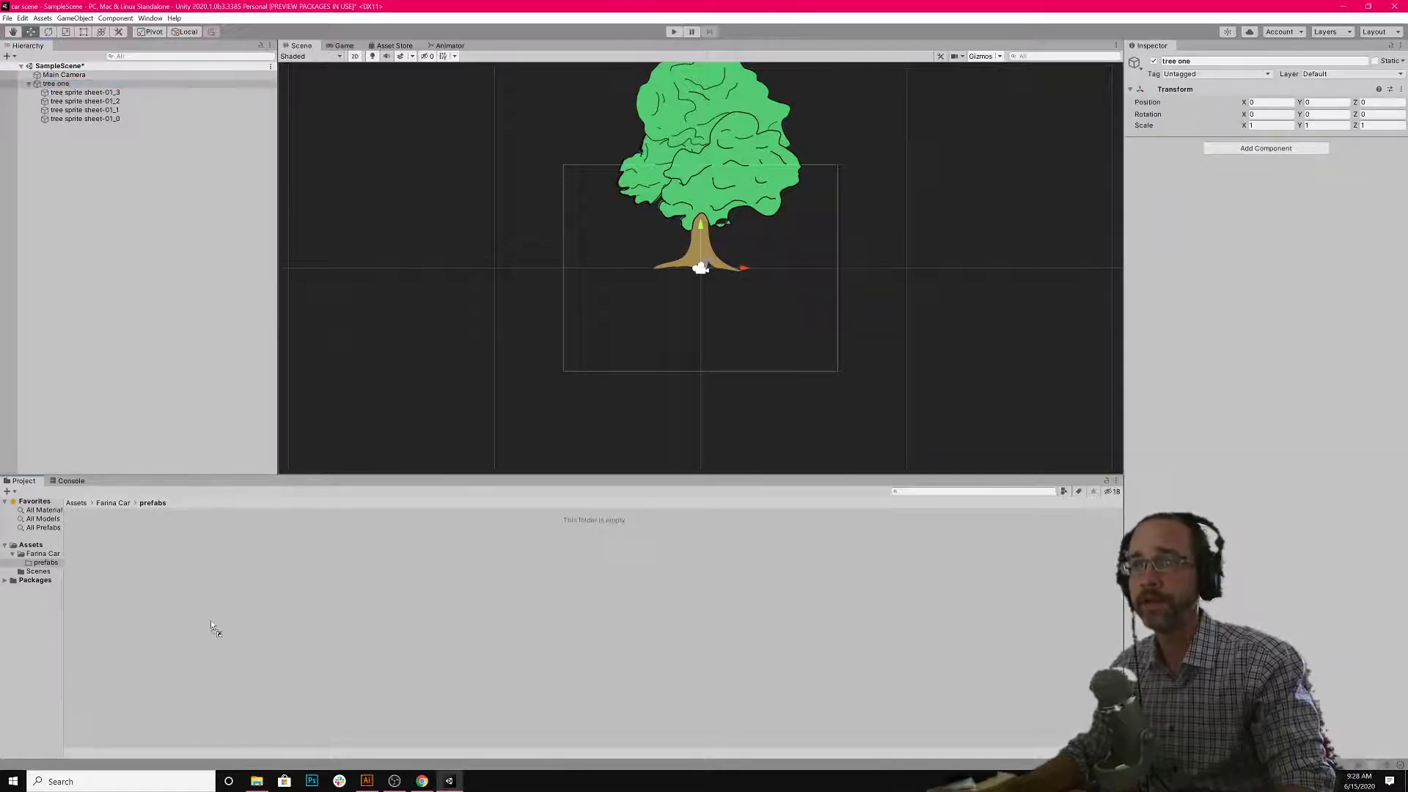
pyautogui.moveTo(210, 621); pyautogui.dragTo(211, 622)
pyautogui.click(156, 569)
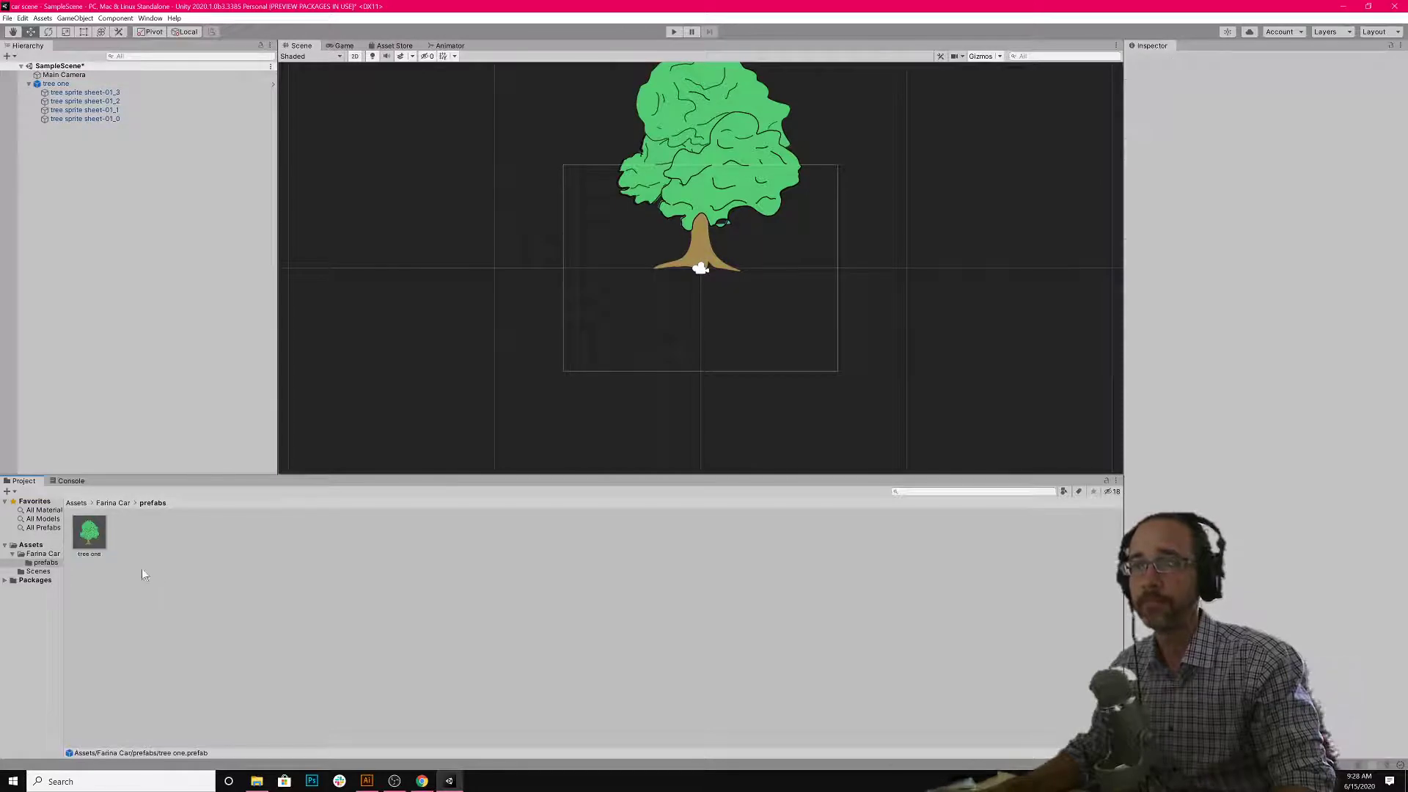
# - Place two instances of the tree one prefab left of the original tree, at about X -9.34, Y -4.49 and X -13.91, Y -4.59
pyautogui.click(98, 543)
pyautogui.moveTo(94, 542); pyautogui.dragTo(513, 362)
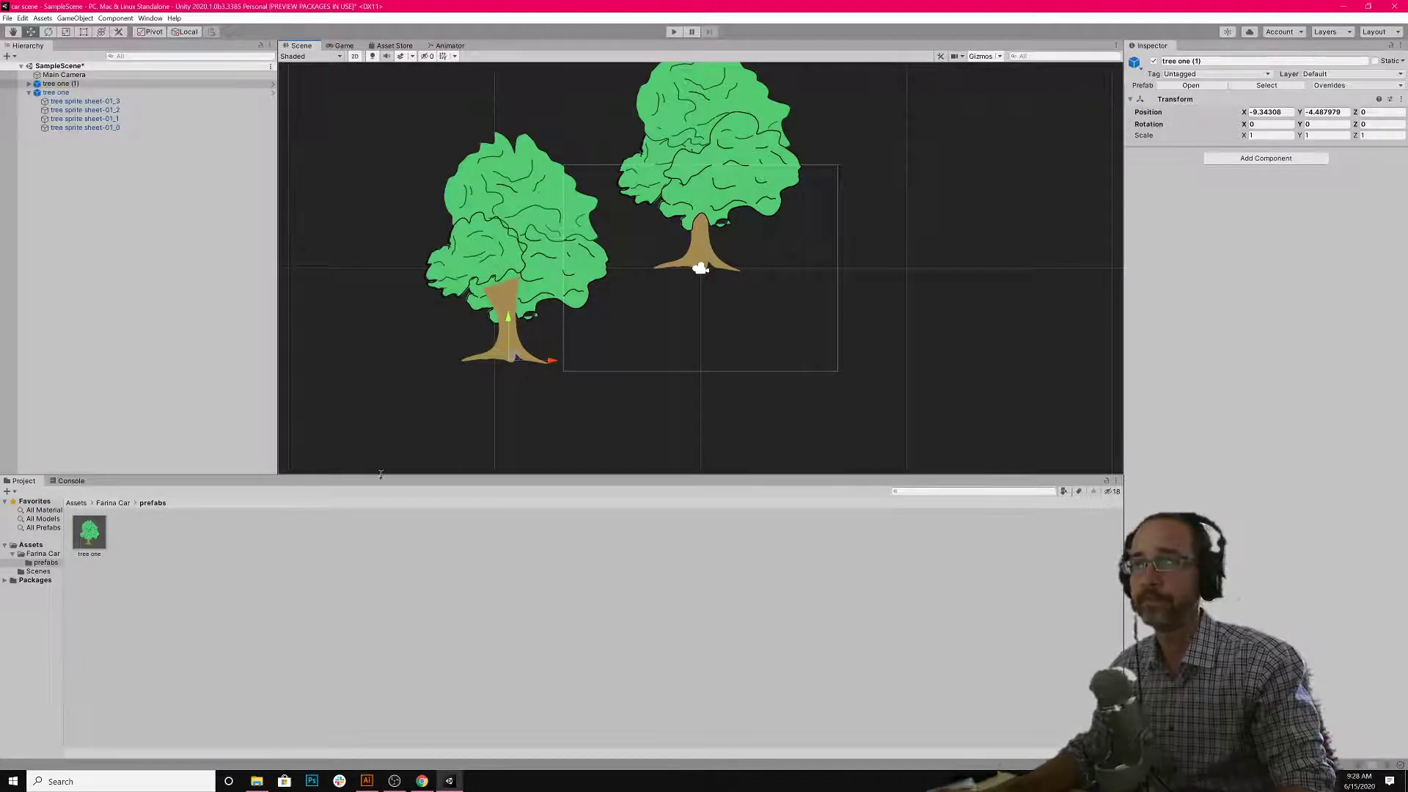
pyautogui.moveTo(112, 544); pyautogui.dragTo(425, 346)
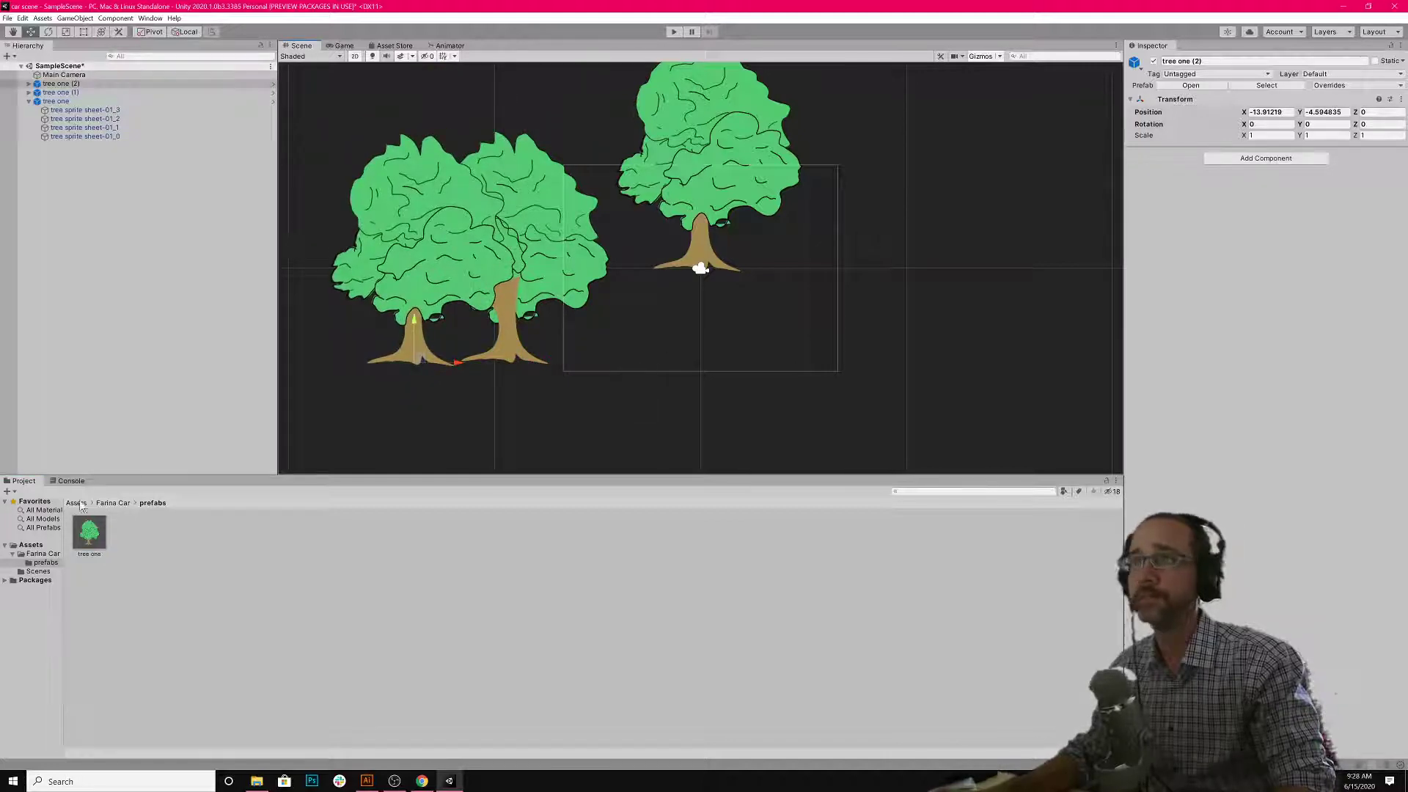
pyautogui.click(134, 547)
# - Move the tree one (1) instance horizontally toward the original tree, to about X -3.68
pyautogui.click(542, 209)
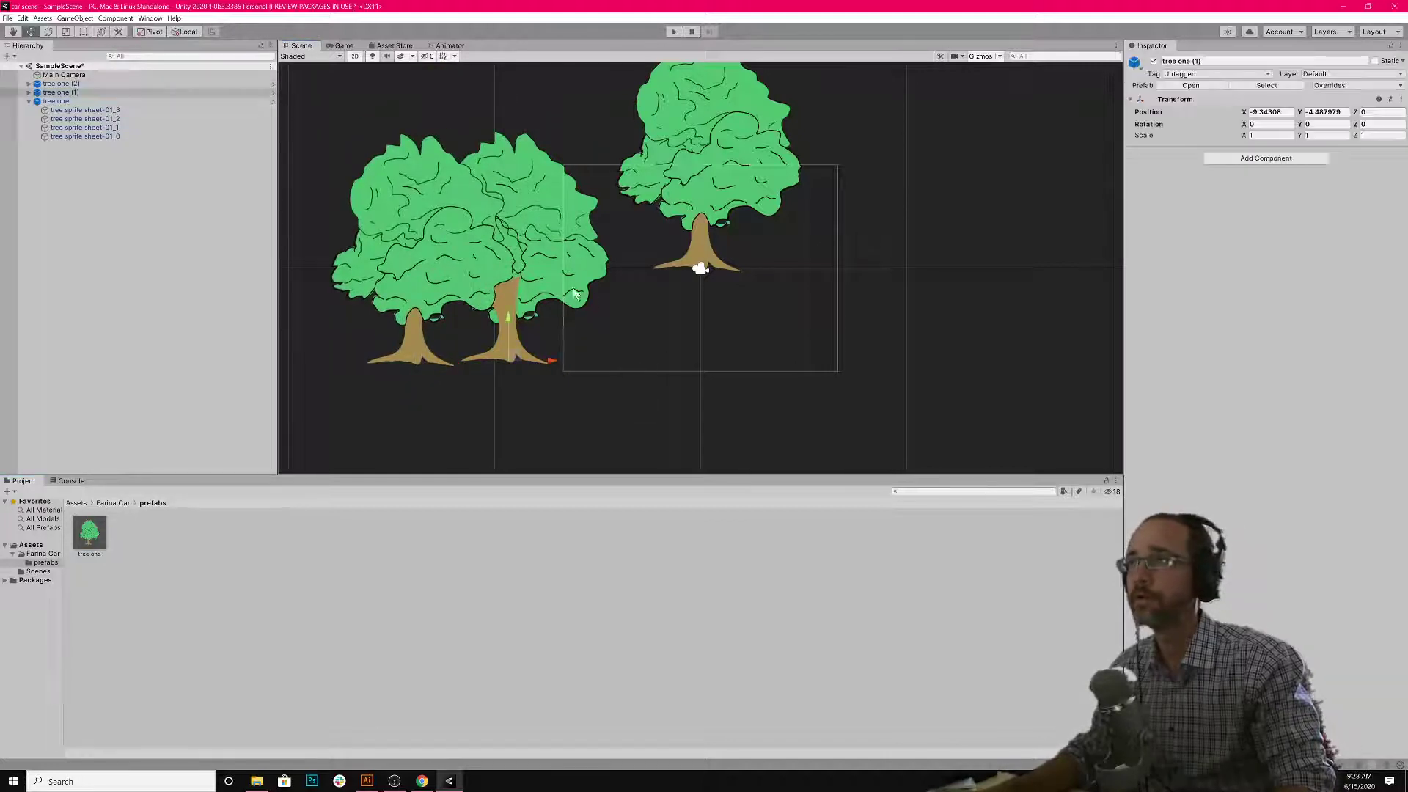
pyautogui.click(651, 303)
pyautogui.click(502, 359)
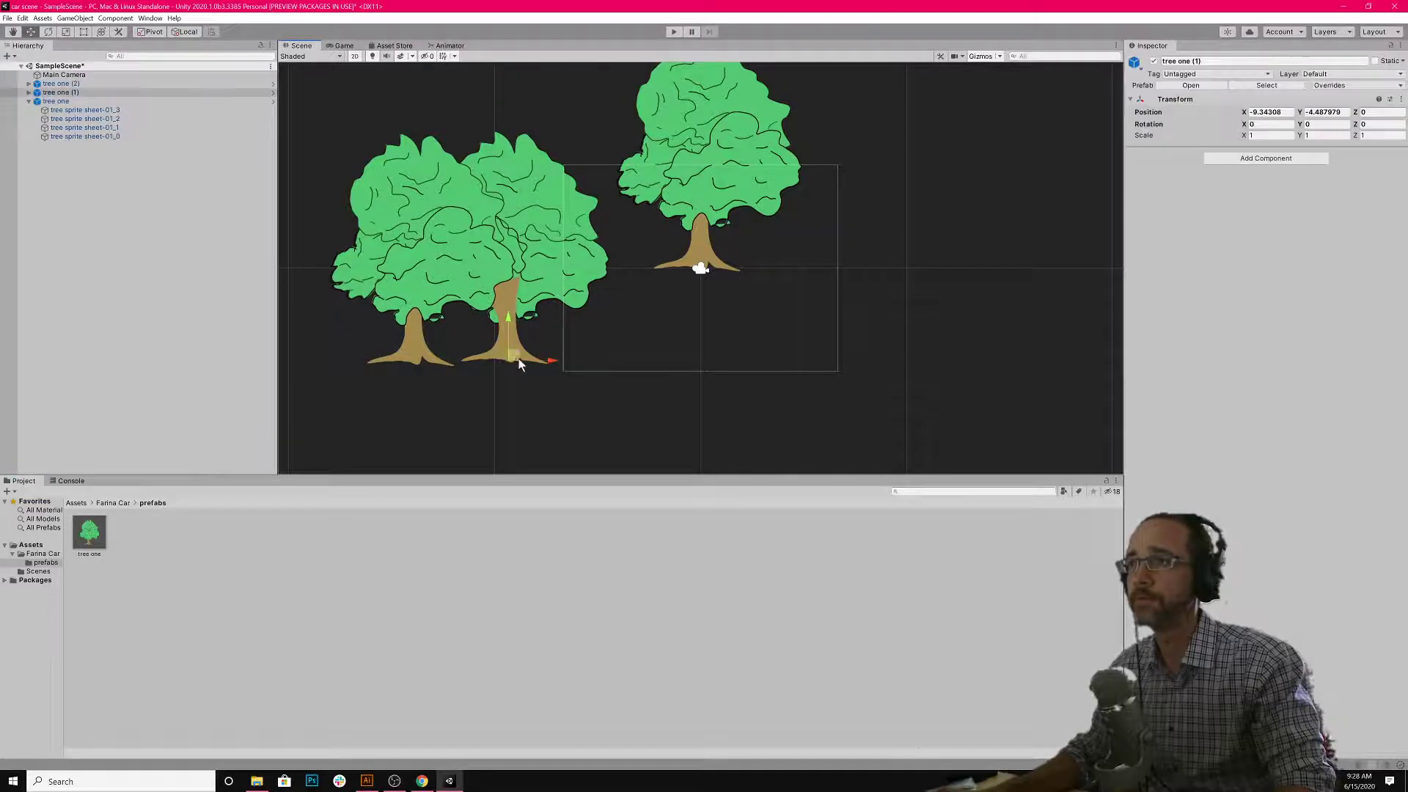
pyautogui.moveTo(553, 361); pyautogui.dragTo(660, 371)
# - Try to delete the tree sprite sheet-01_2 foliage part from the tree one (1) instance
pyautogui.click(635, 277)
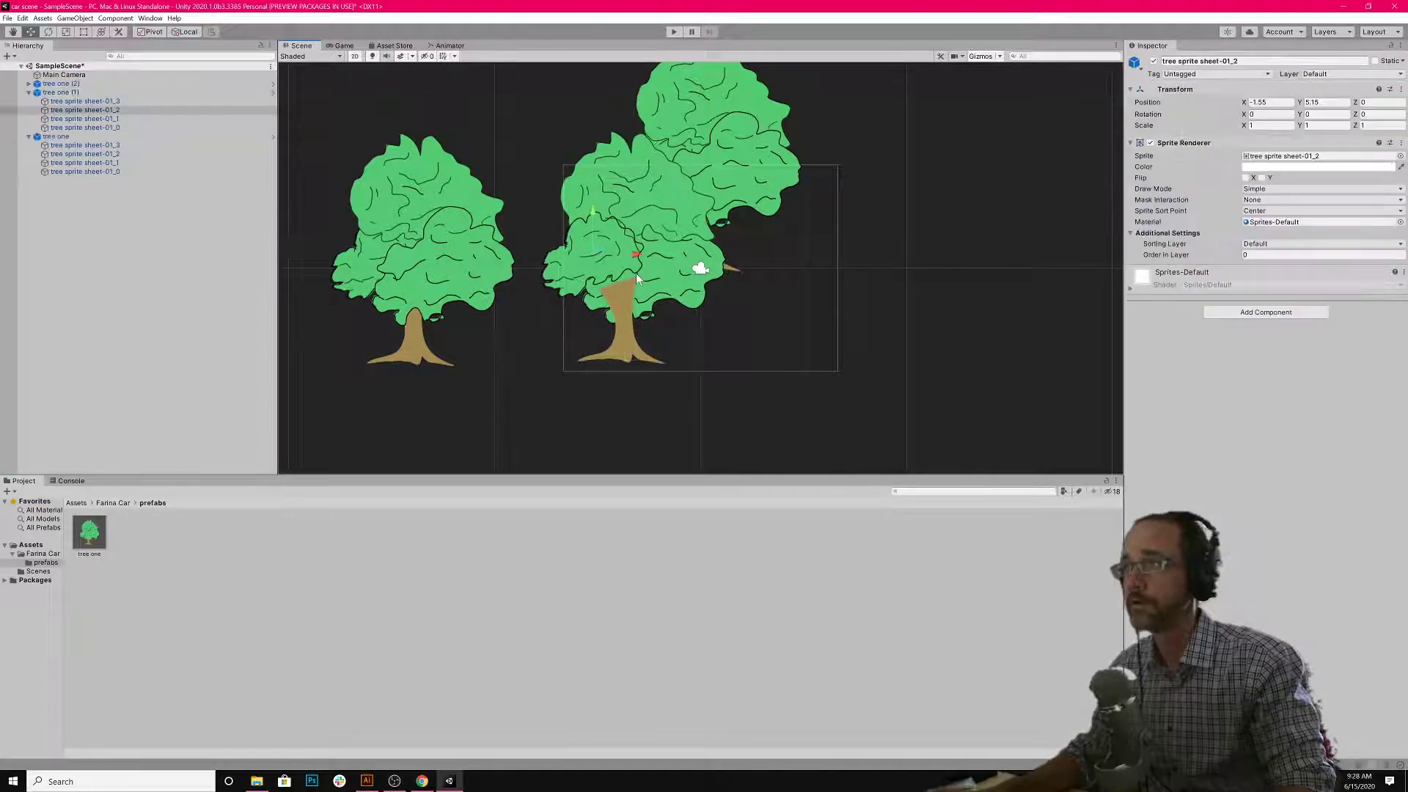
pyautogui.press('Delete')
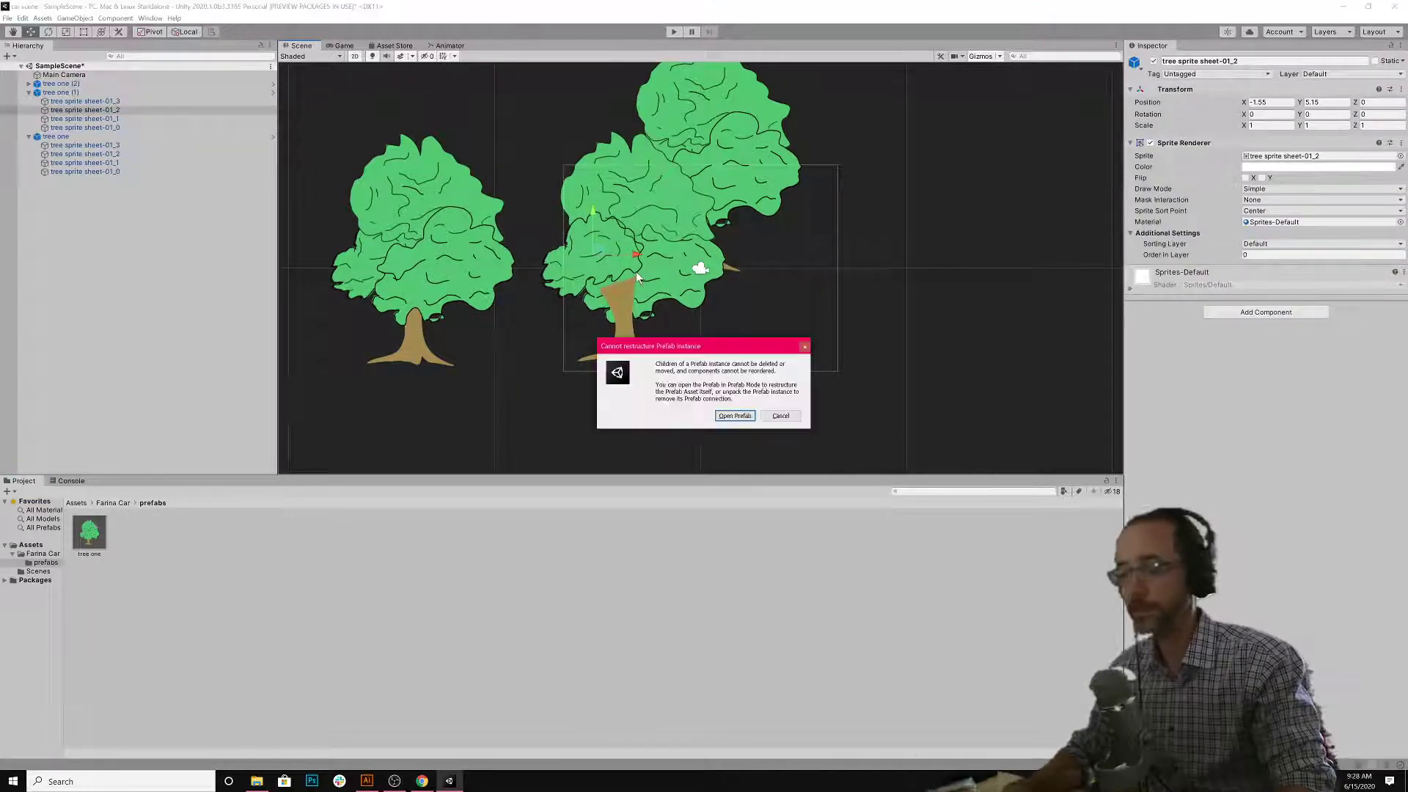
pyautogui.click(780, 416)
# - Delete the original tree one object and the tree one (2) instance from the scene
pyautogui.click(86, 135)
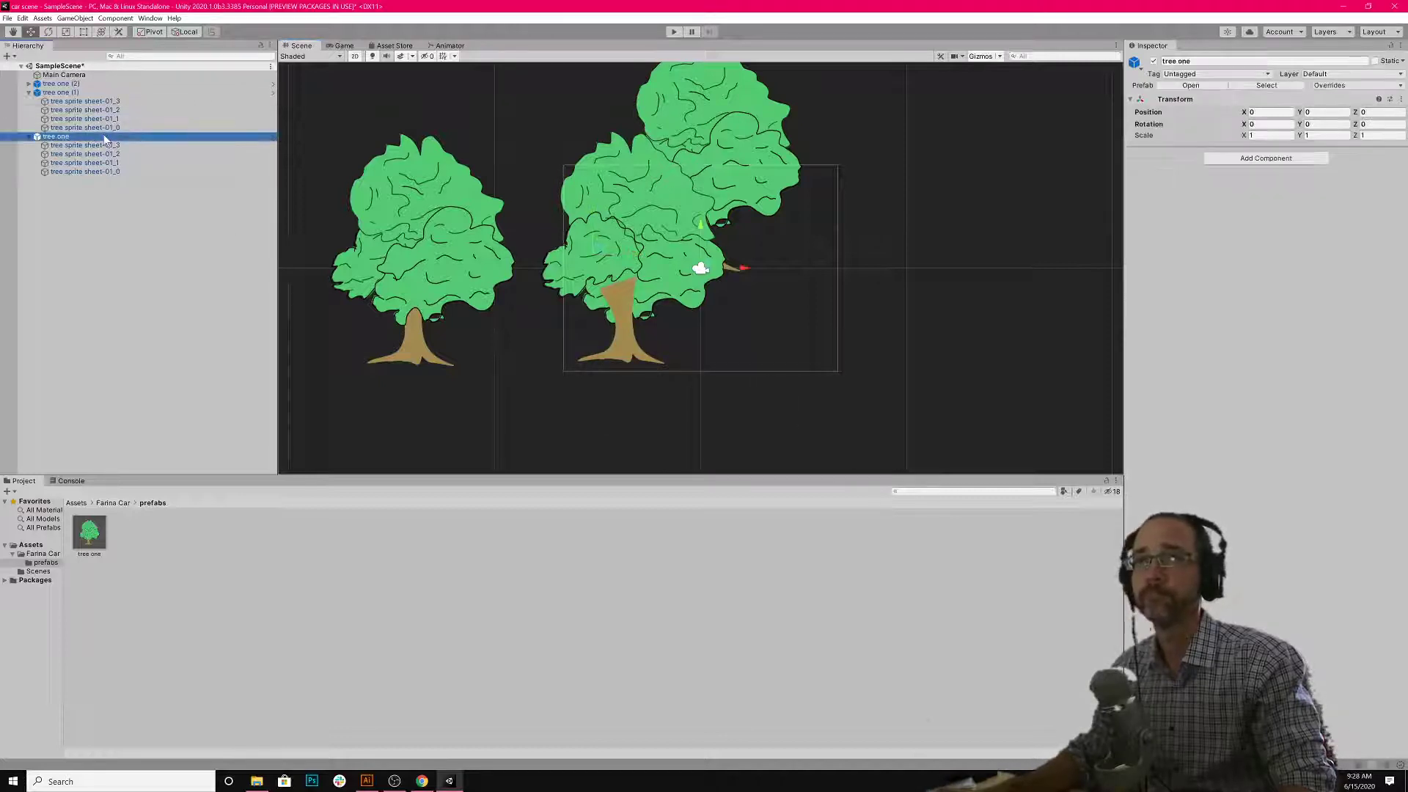
pyautogui.press('Delete')
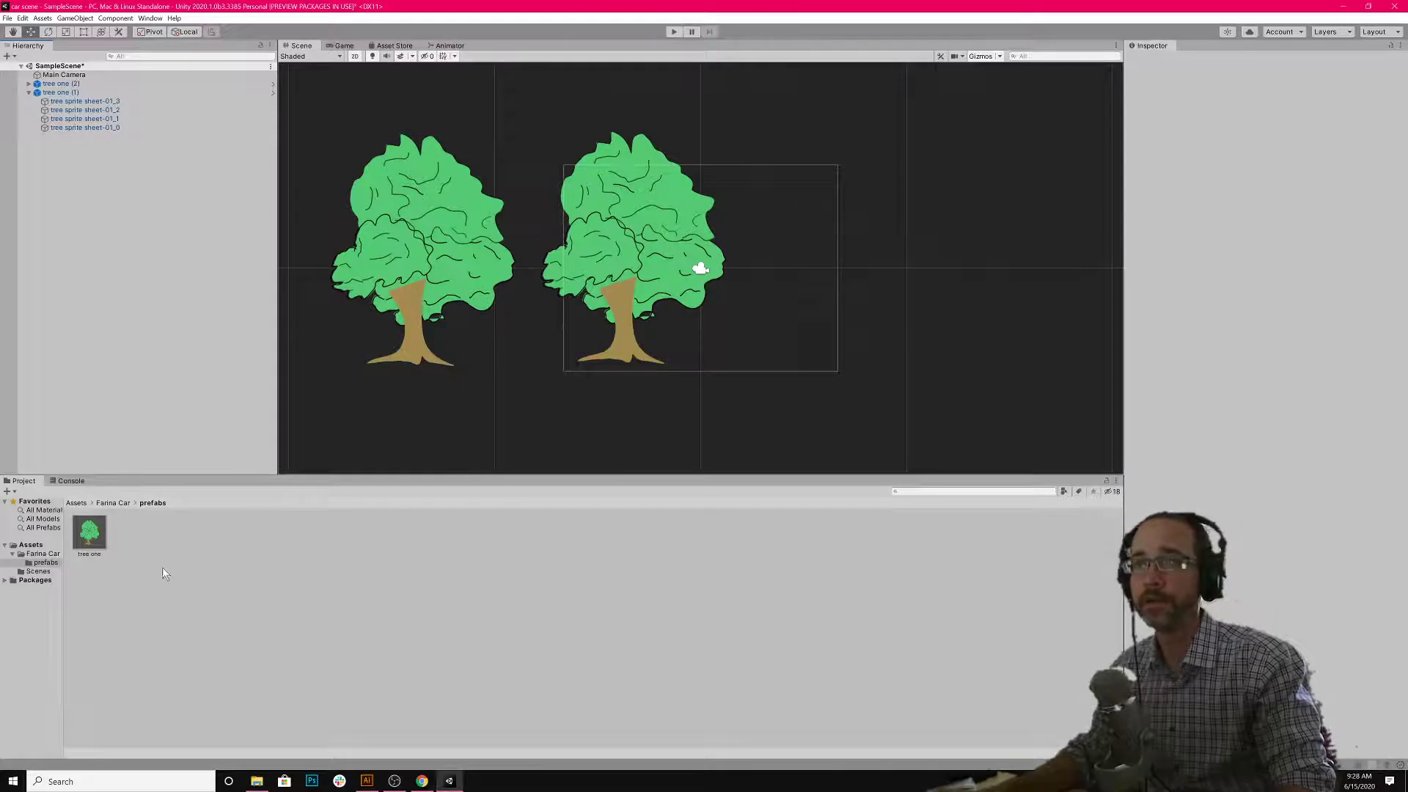
pyautogui.click(90, 535)
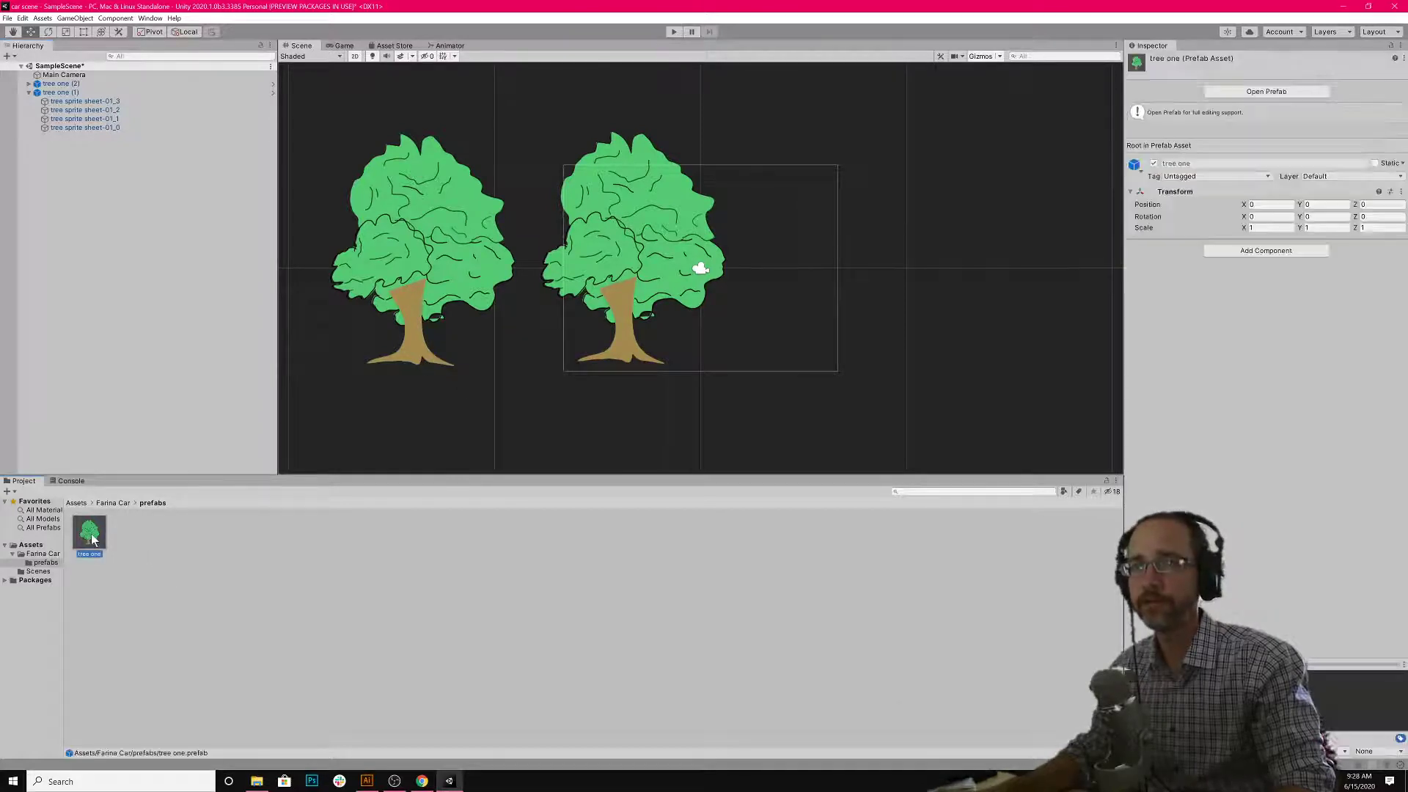
pyautogui.click(397, 245)
pyautogui.click(79, 94)
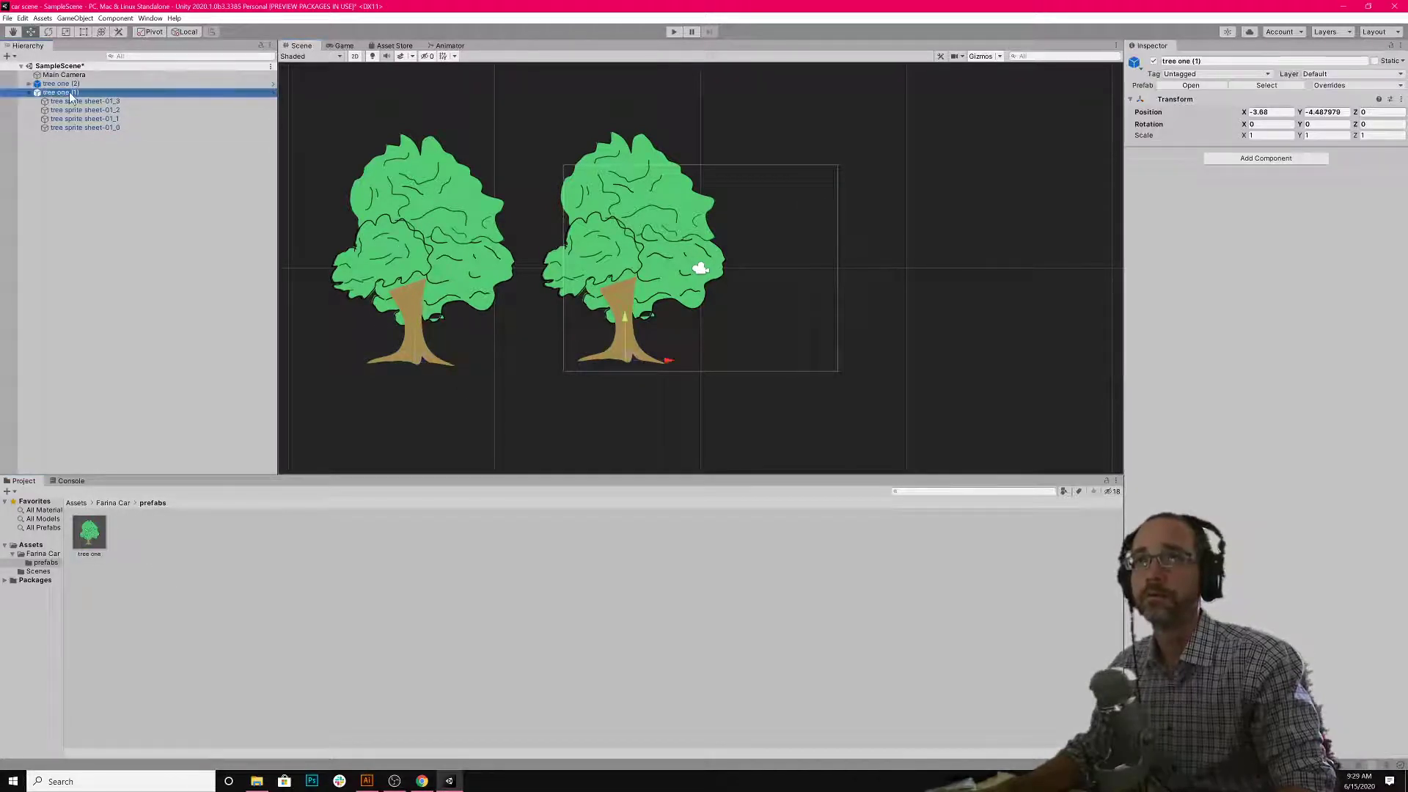
pyautogui.click(73, 84)
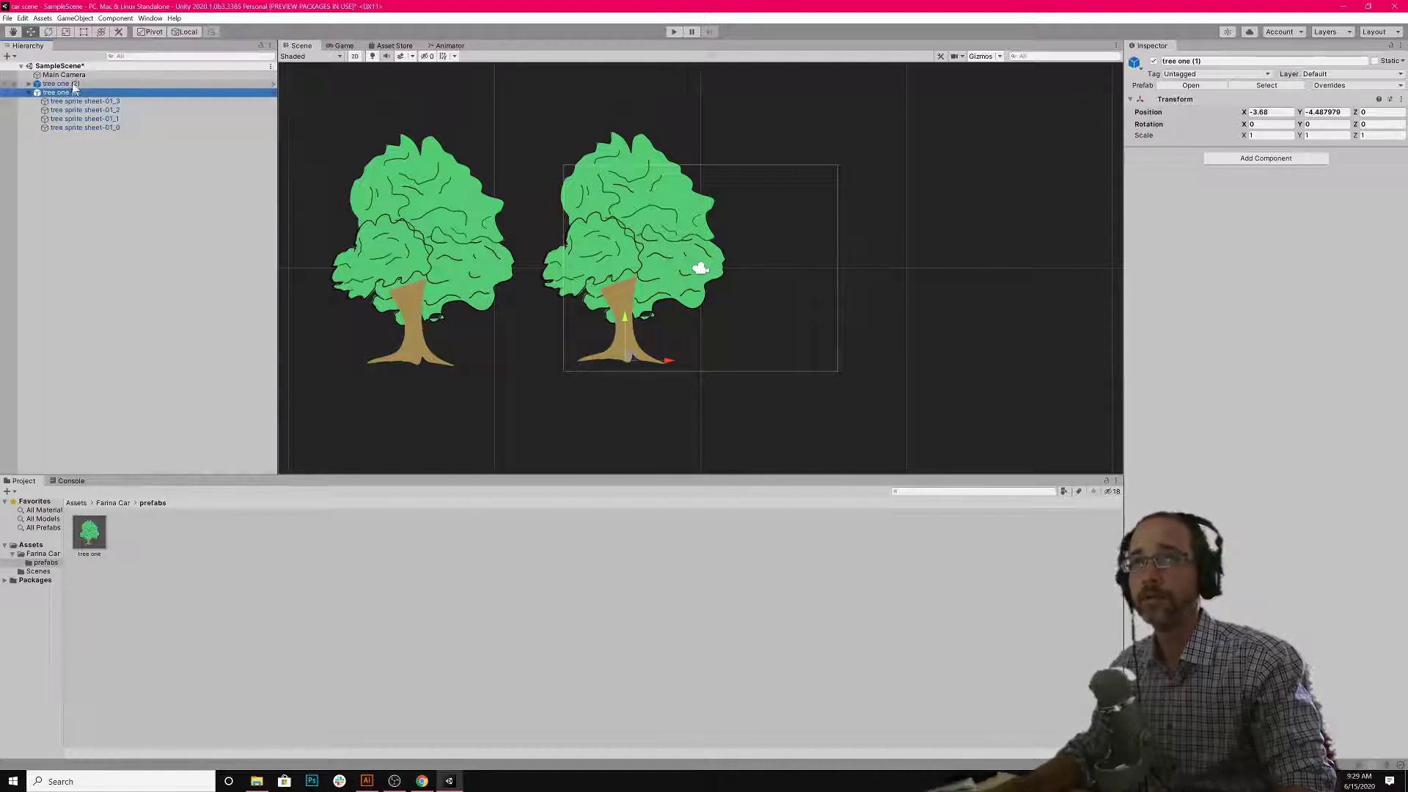
pyautogui.press('Delete')
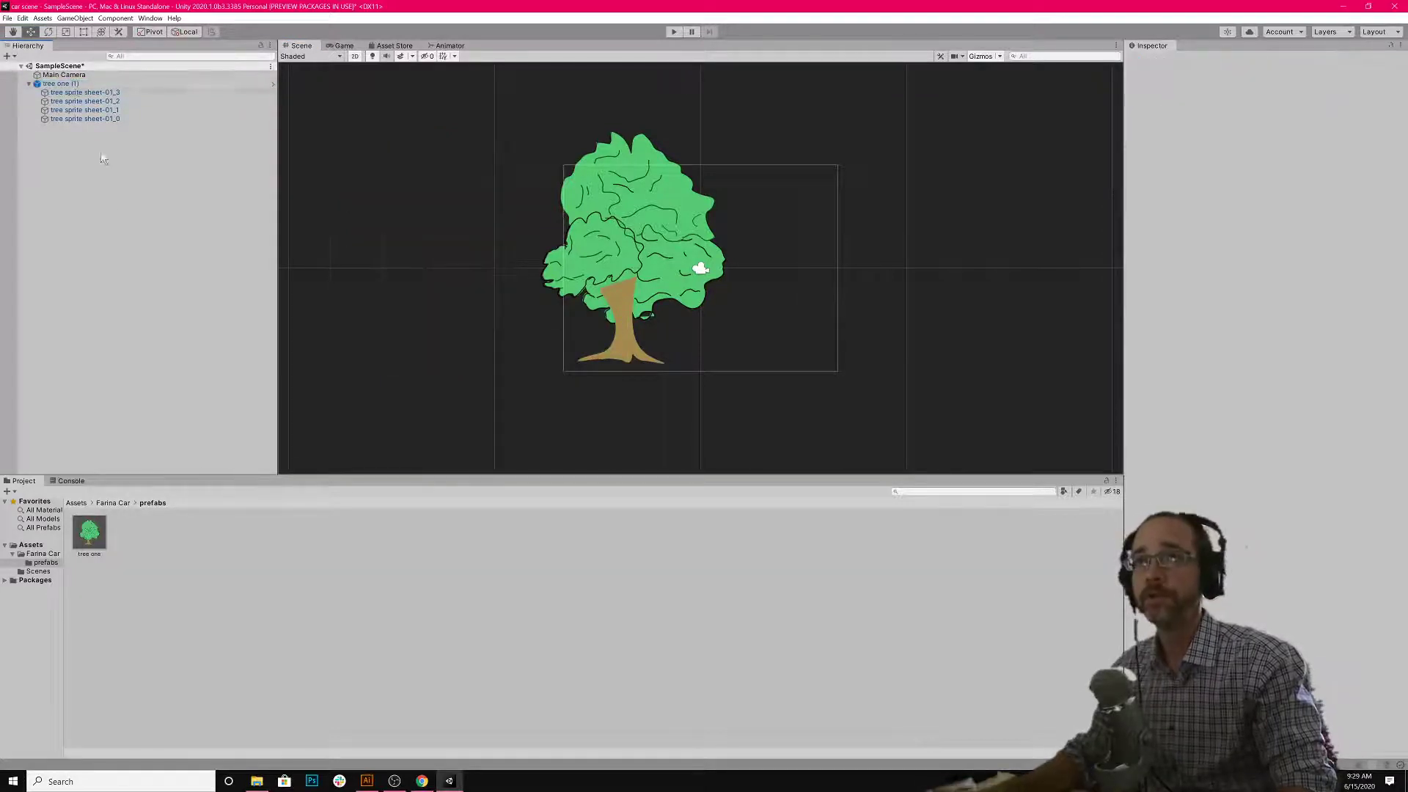
# - Inspect the tree one prefab asset and compare the remaining tree in the 2D and 3D scene views
pyautogui.click(92, 549)
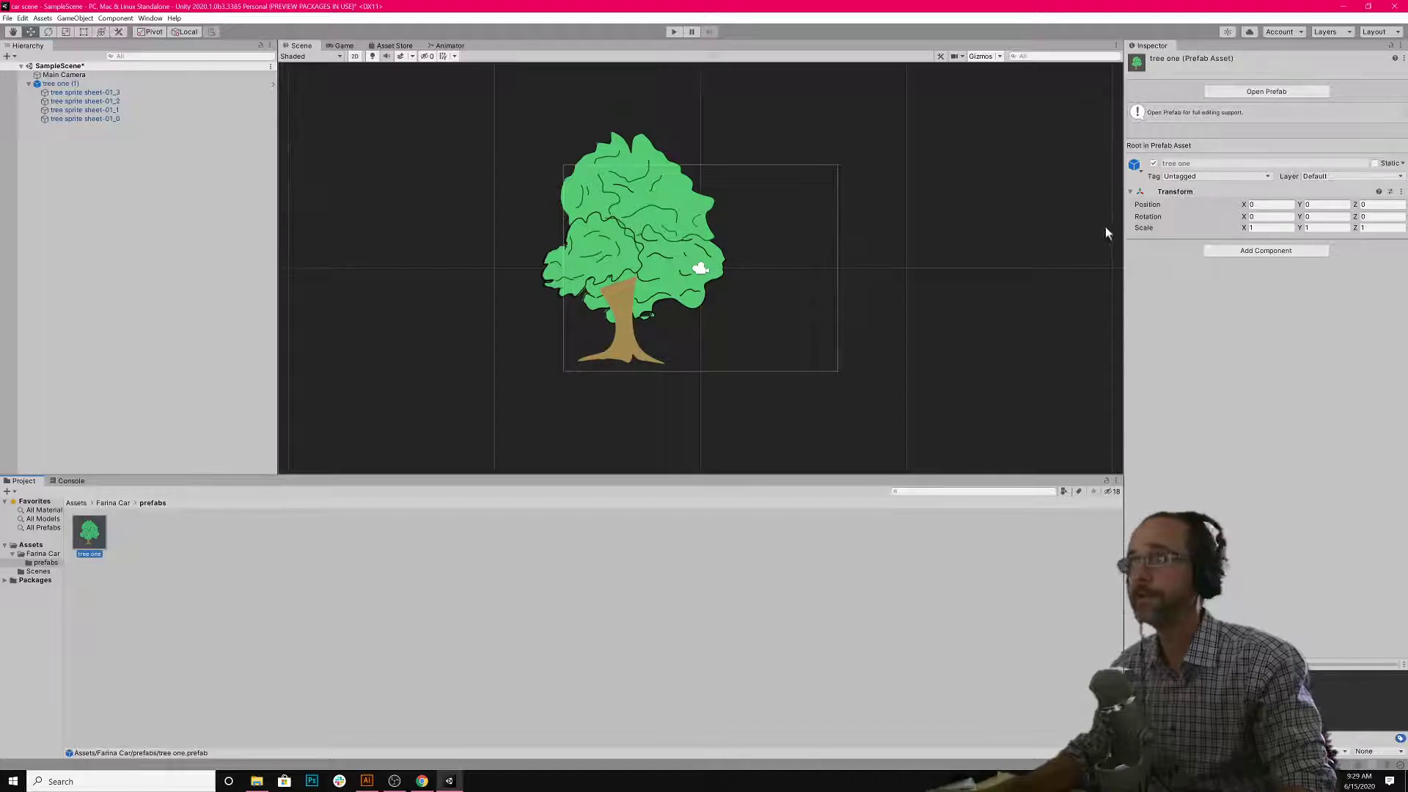
pyautogui.click(444, 168)
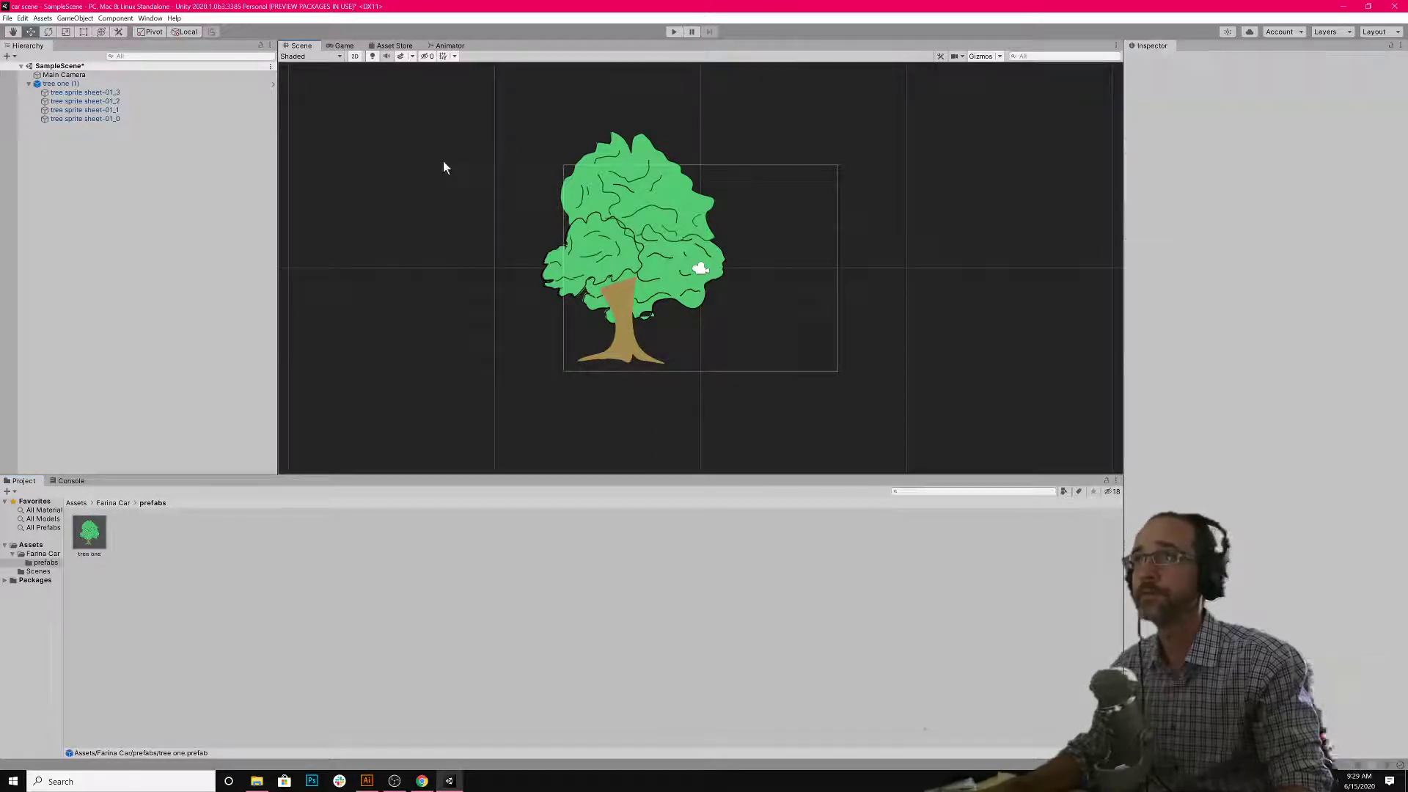
pyautogui.click(356, 56)
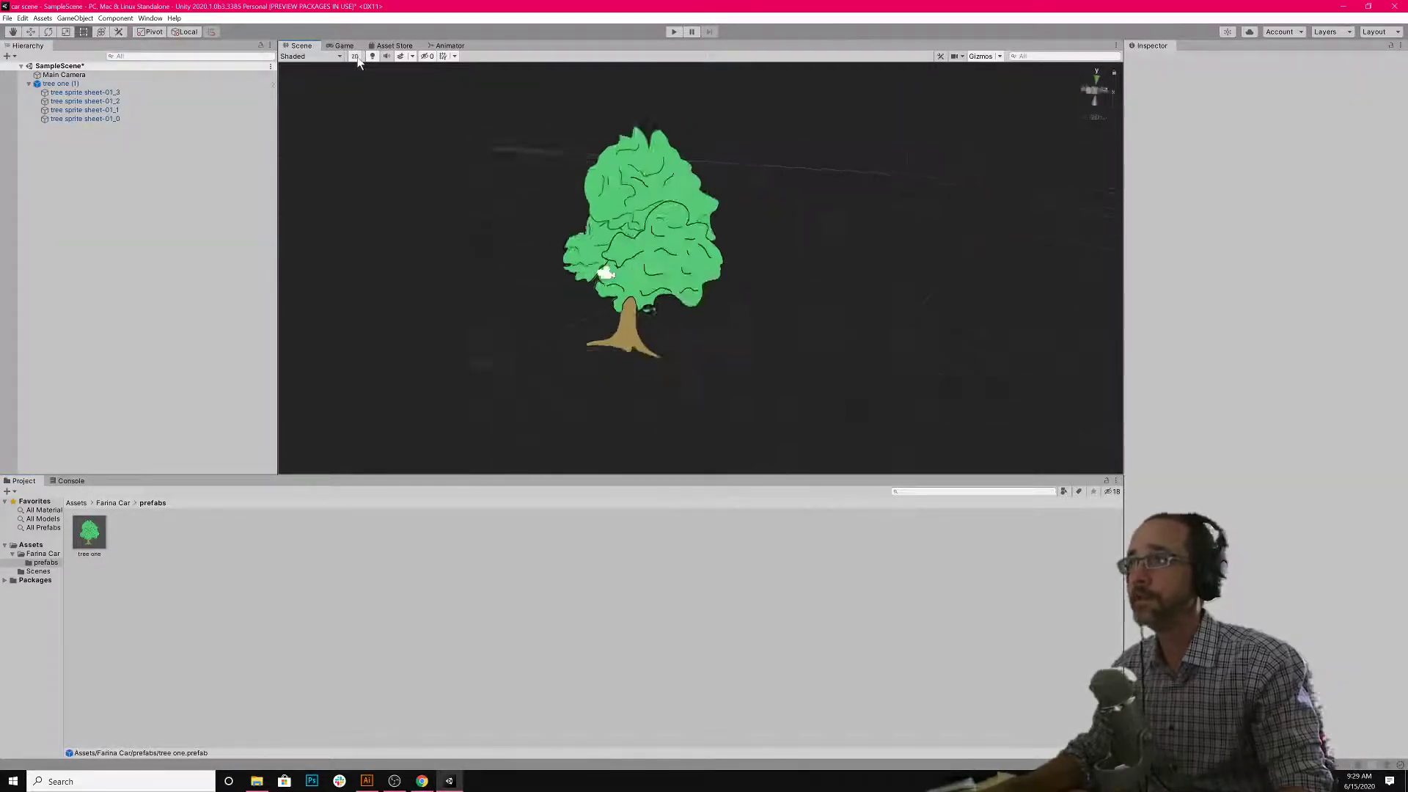
pyautogui.click(356, 57)
pyautogui.click(356, 57)
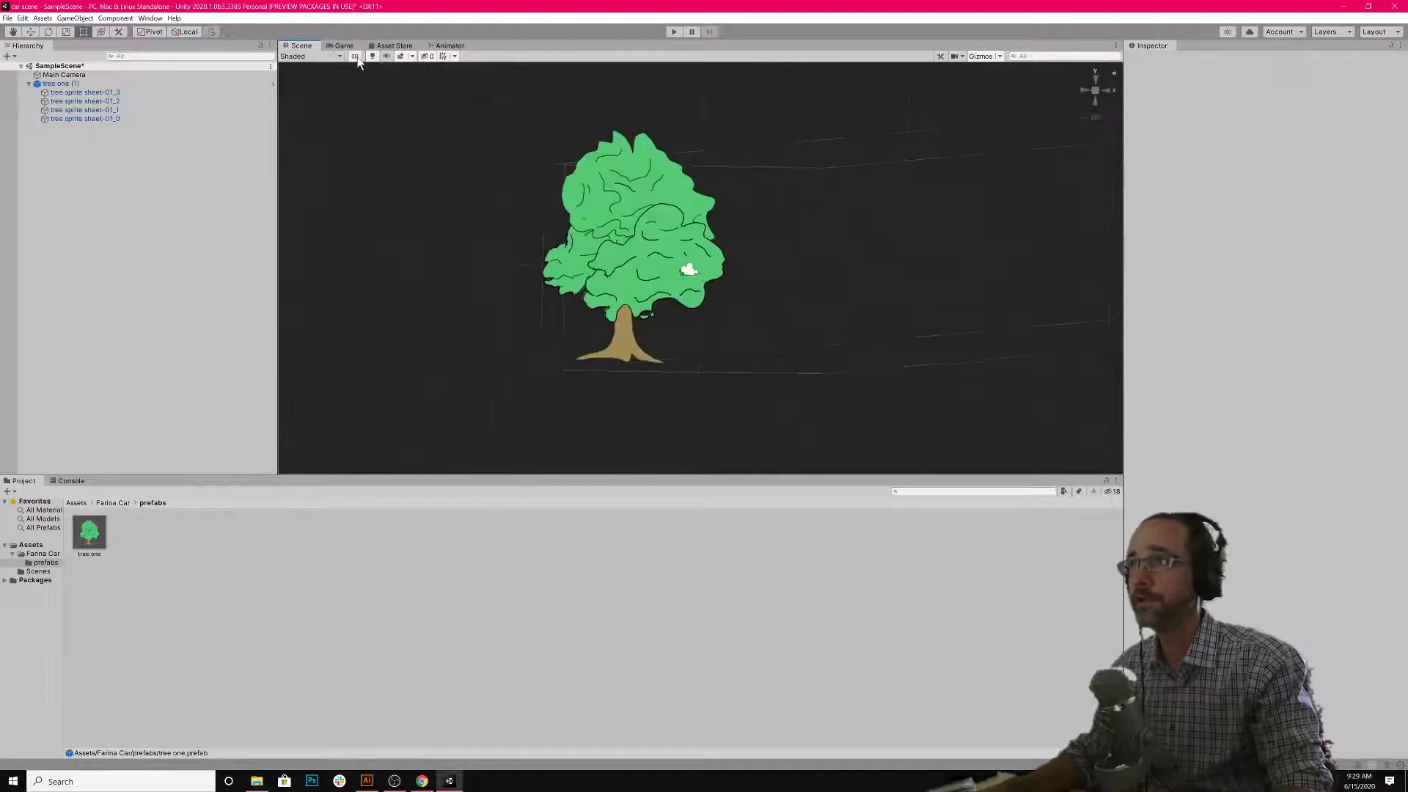
pyautogui.click(357, 58)
pyautogui.click(357, 58)
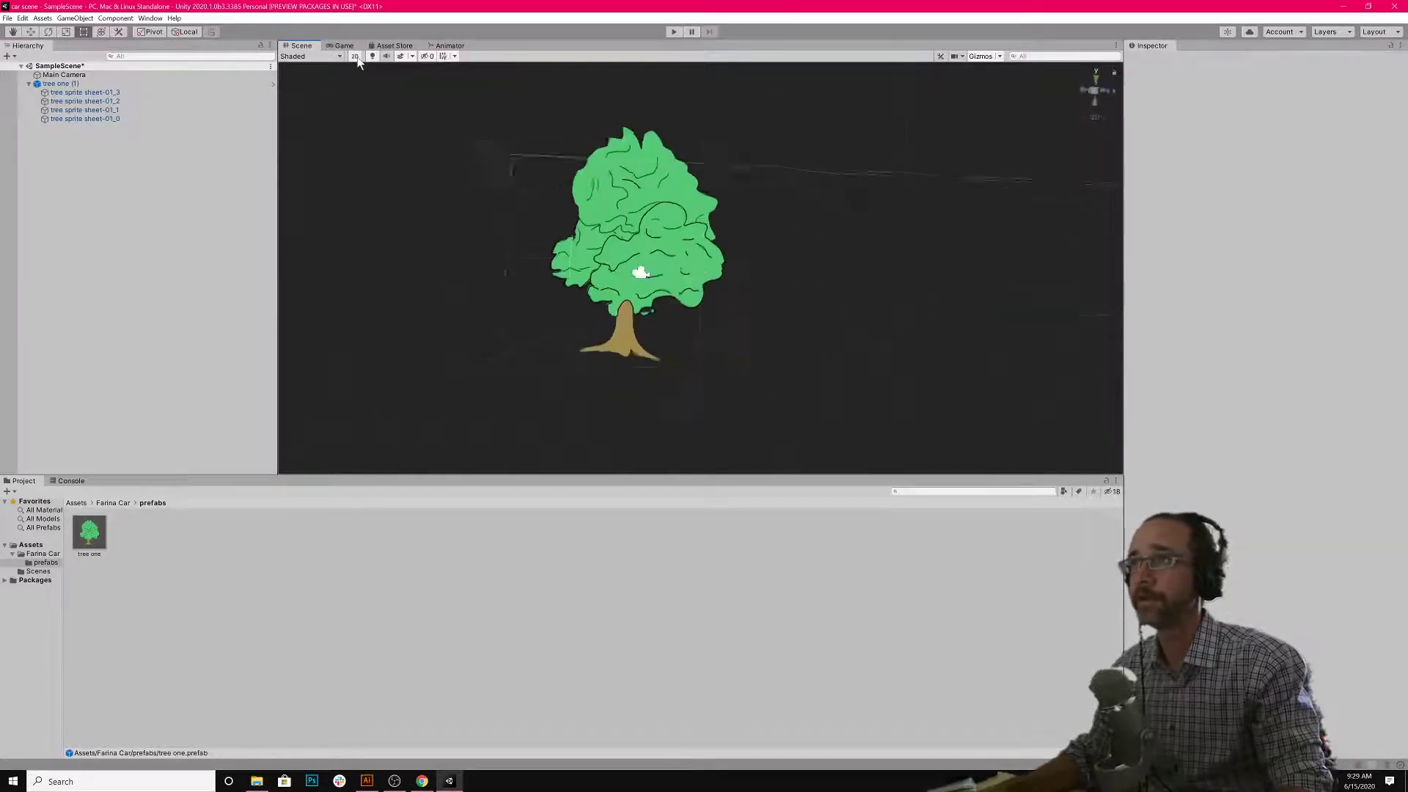
pyautogui.click(355, 57)
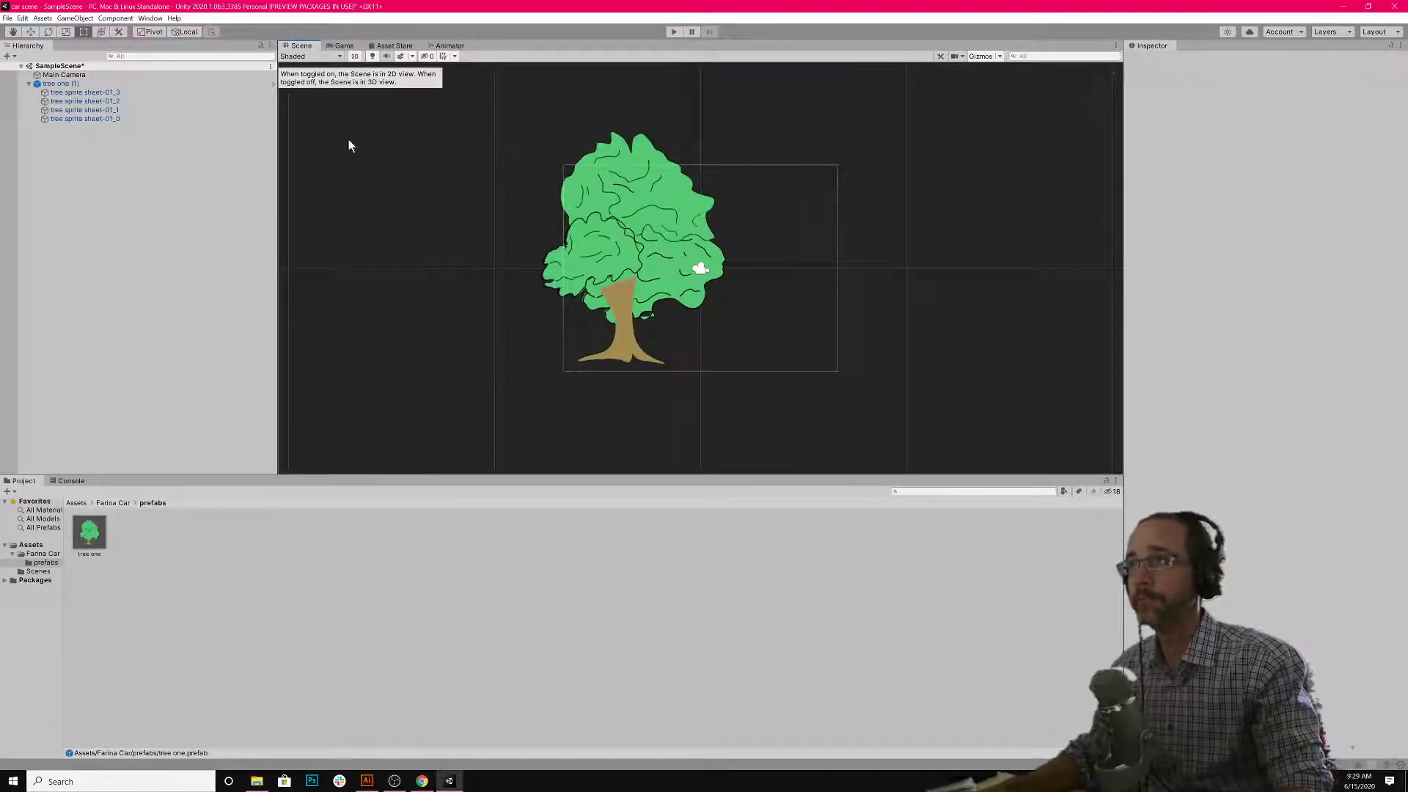
# - View the tree one (1) instance in the 3D scene view from the side and from behind
pyautogui.click(49, 84)
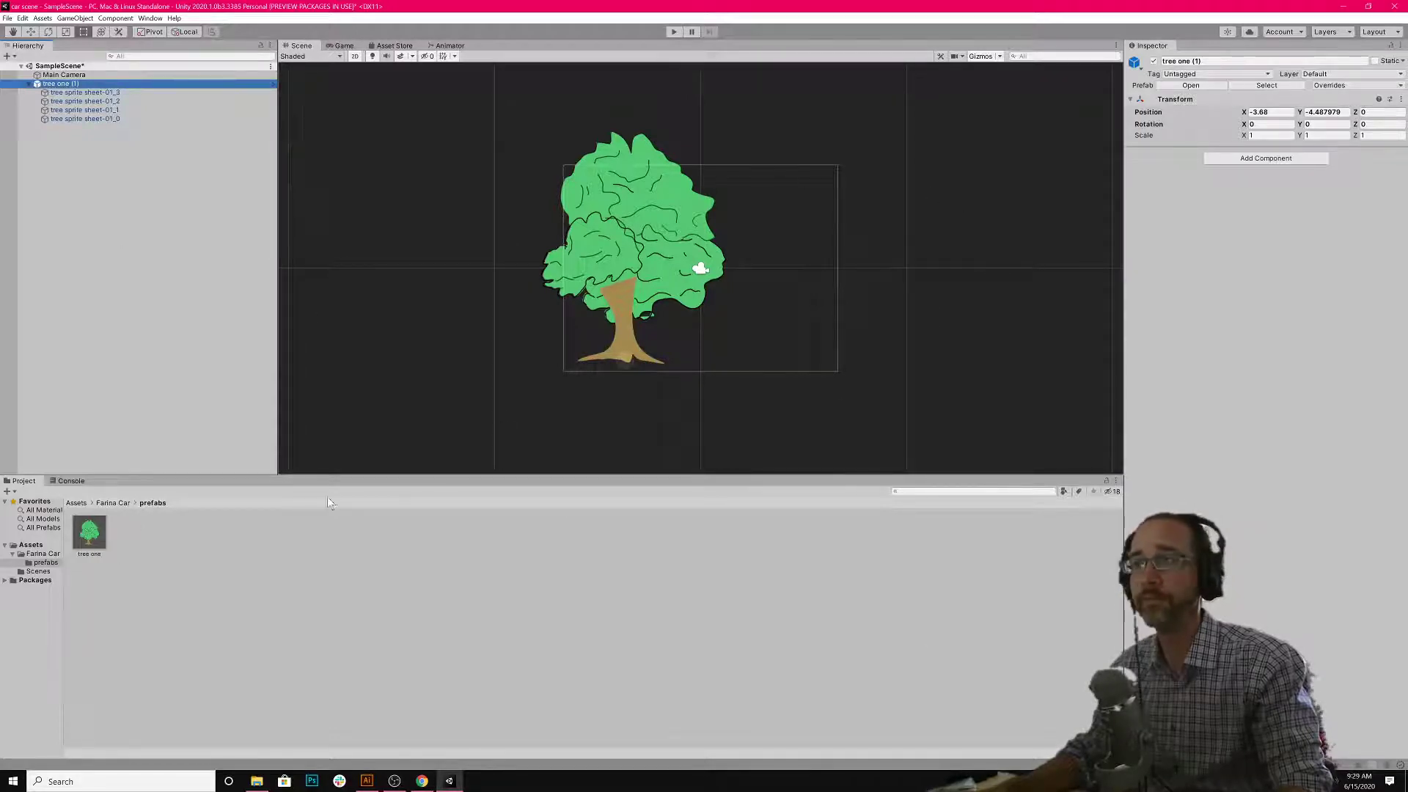
pyautogui.click(356, 57)
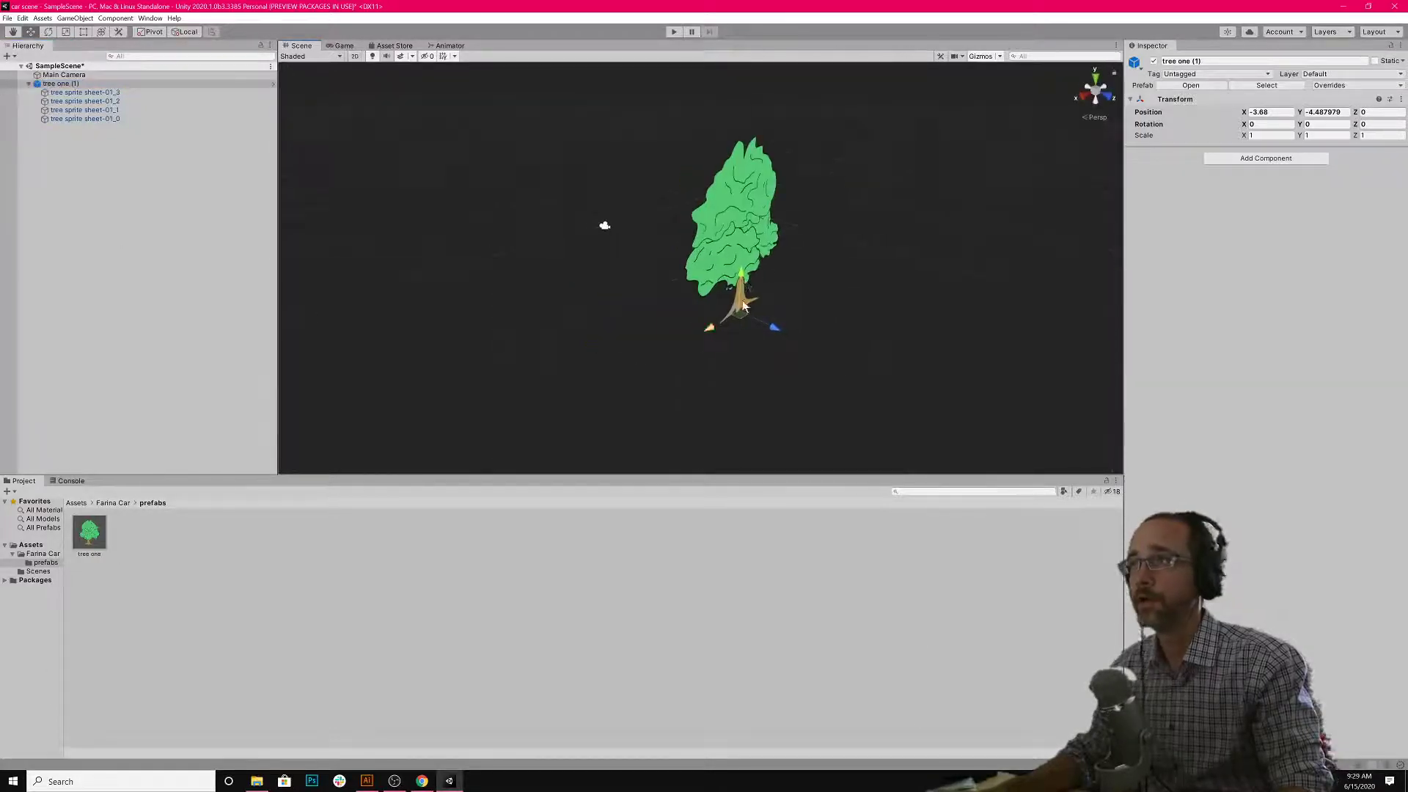
pyautogui.keyDown('alt'); pyautogui.moveTo(741, 317); pyautogui.dragTo(543, 318); pyautogui.keyUp('alt')
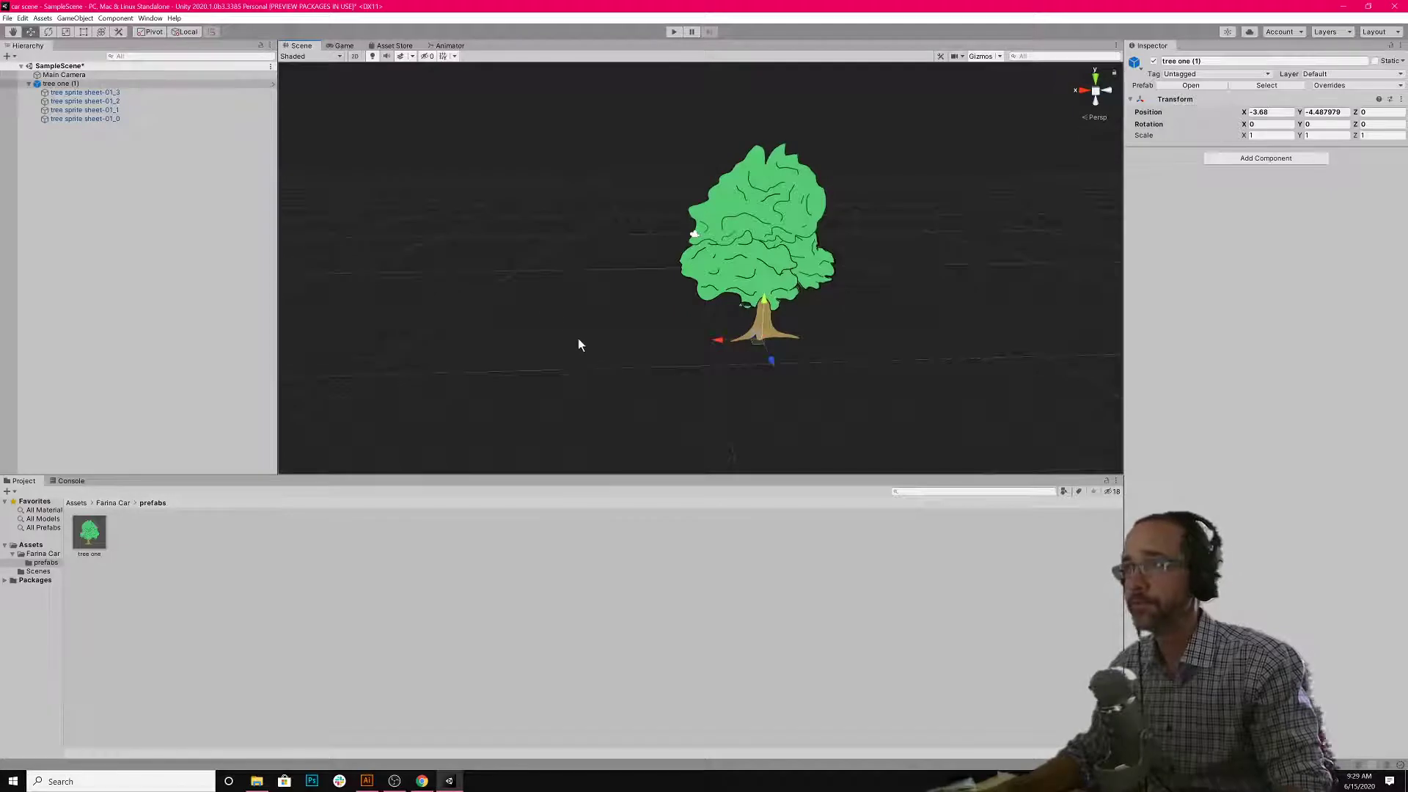
pyautogui.keyDown('alt'); pyautogui.moveTo(694, 390); pyautogui.dragTo(640, 389); pyautogui.keyUp('alt')
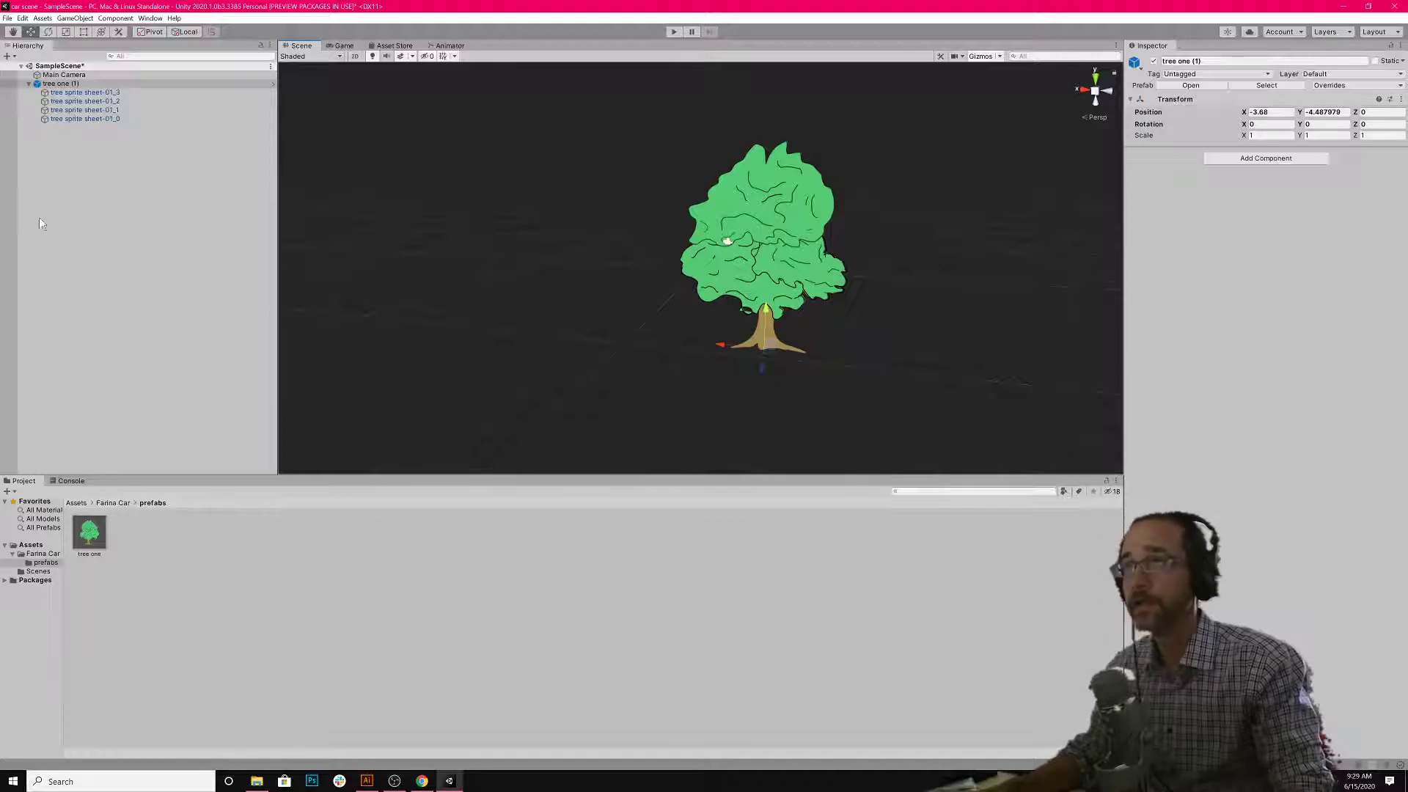
pyautogui.click(56, 90)
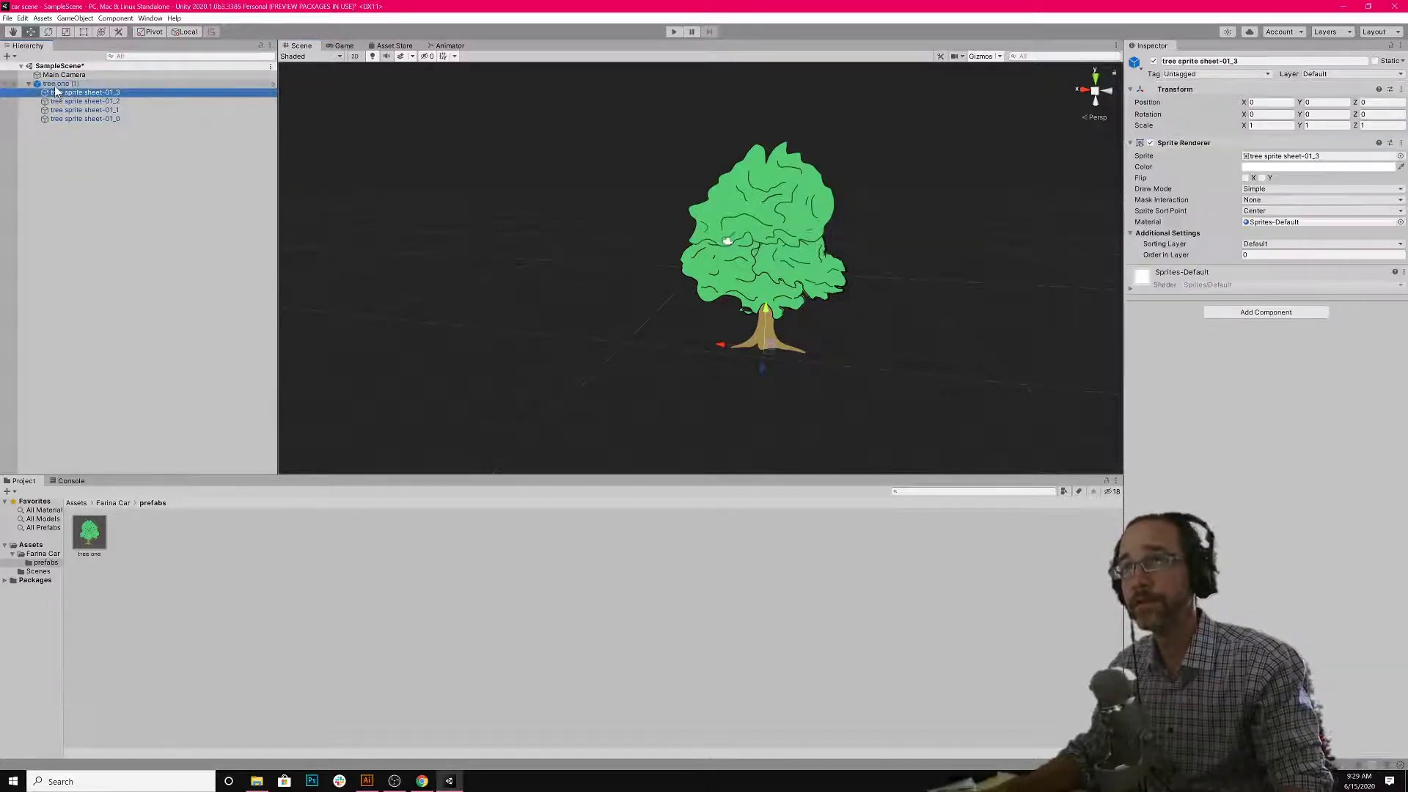
pyautogui.click(55, 84)
# - Switch to Chrome and search Google for "unity sorting layers"
pyautogui.click(421, 781)
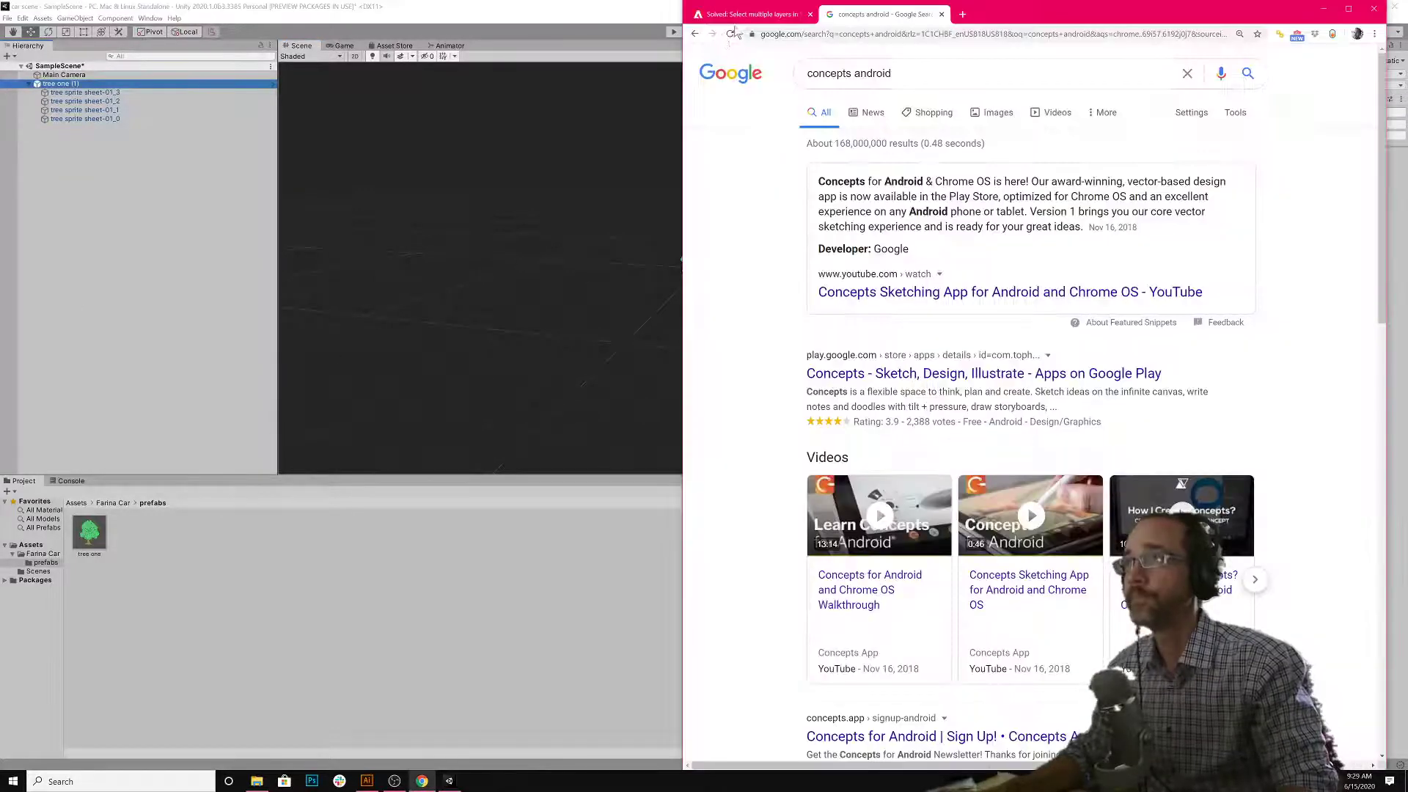
pyautogui.click(827, 38)
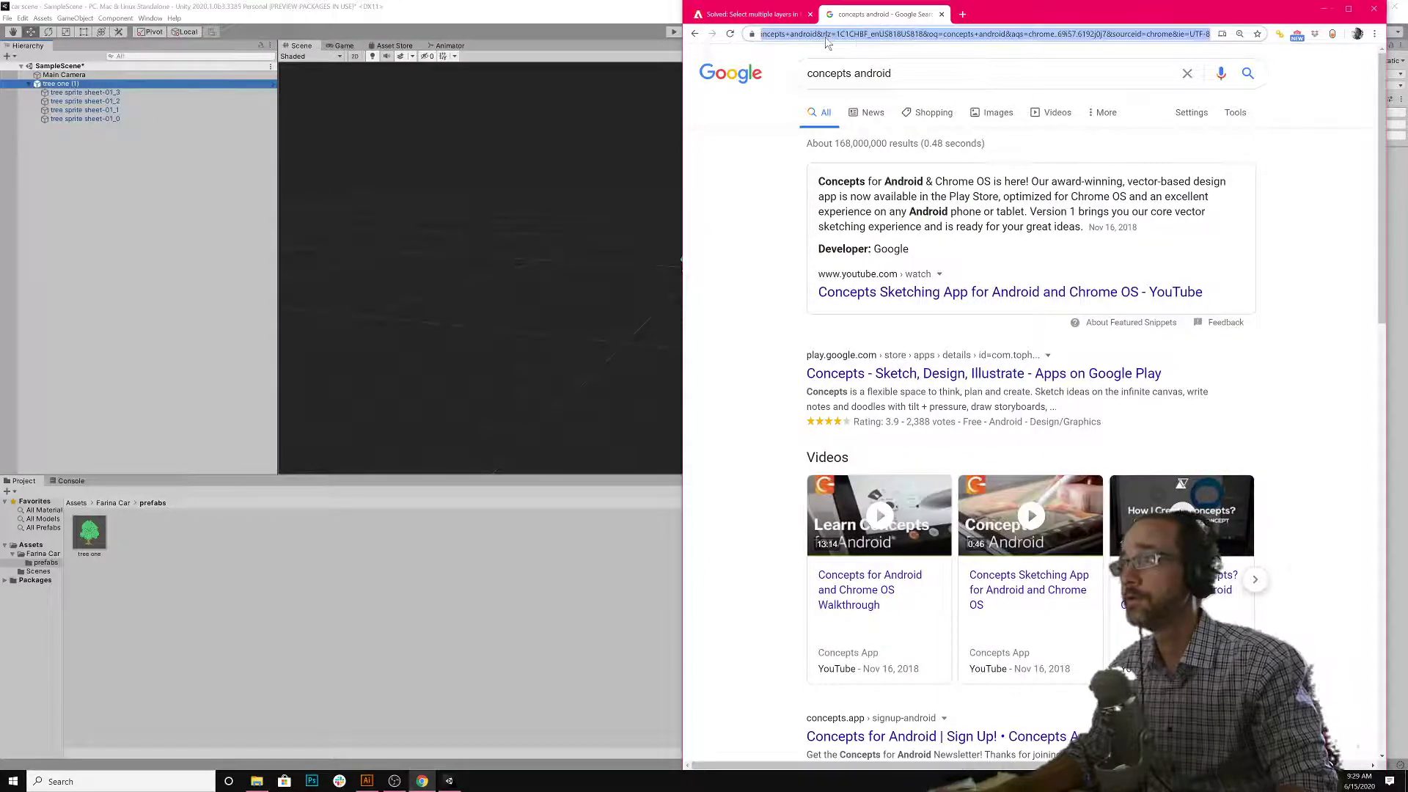
pyautogui.write('sunity ')
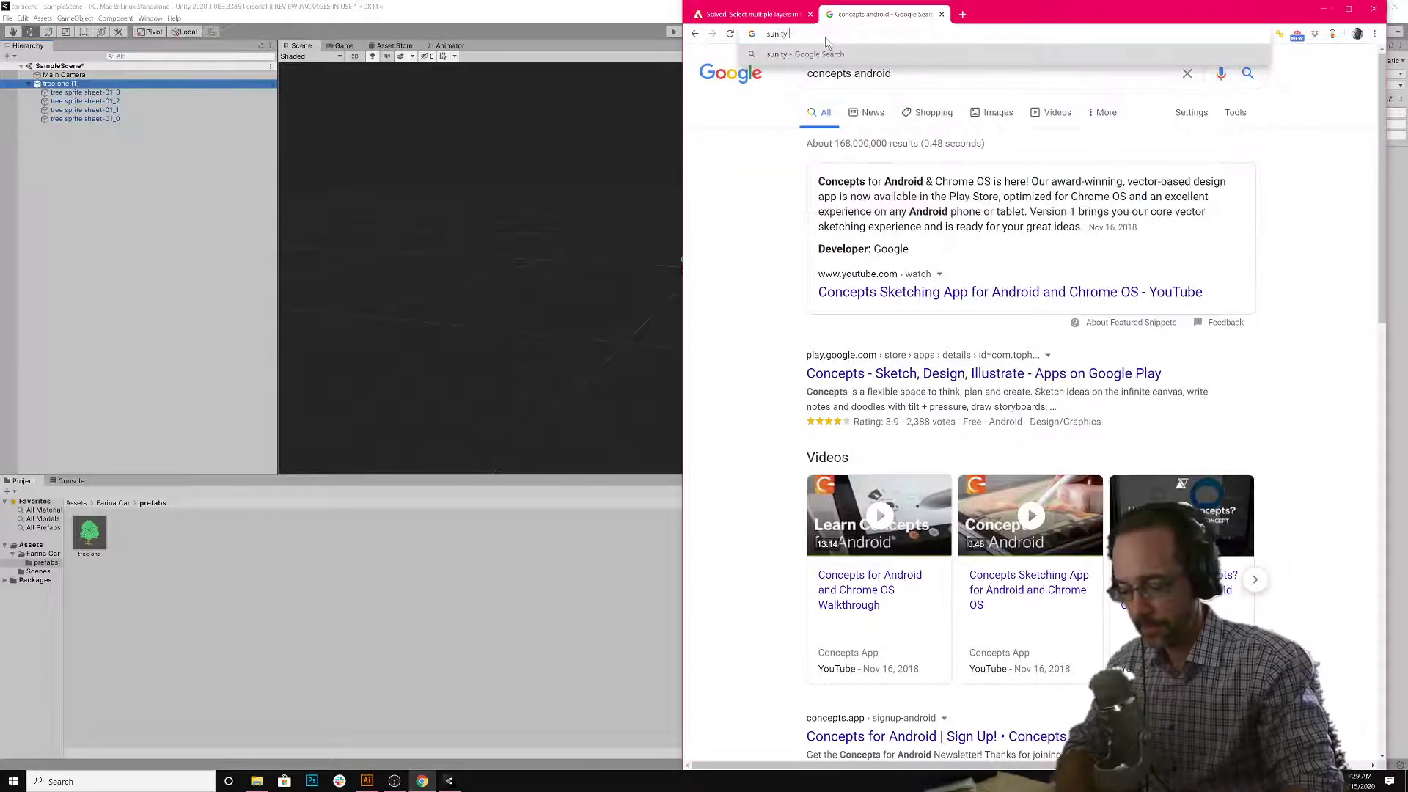
pyautogui.write('sorting layers')
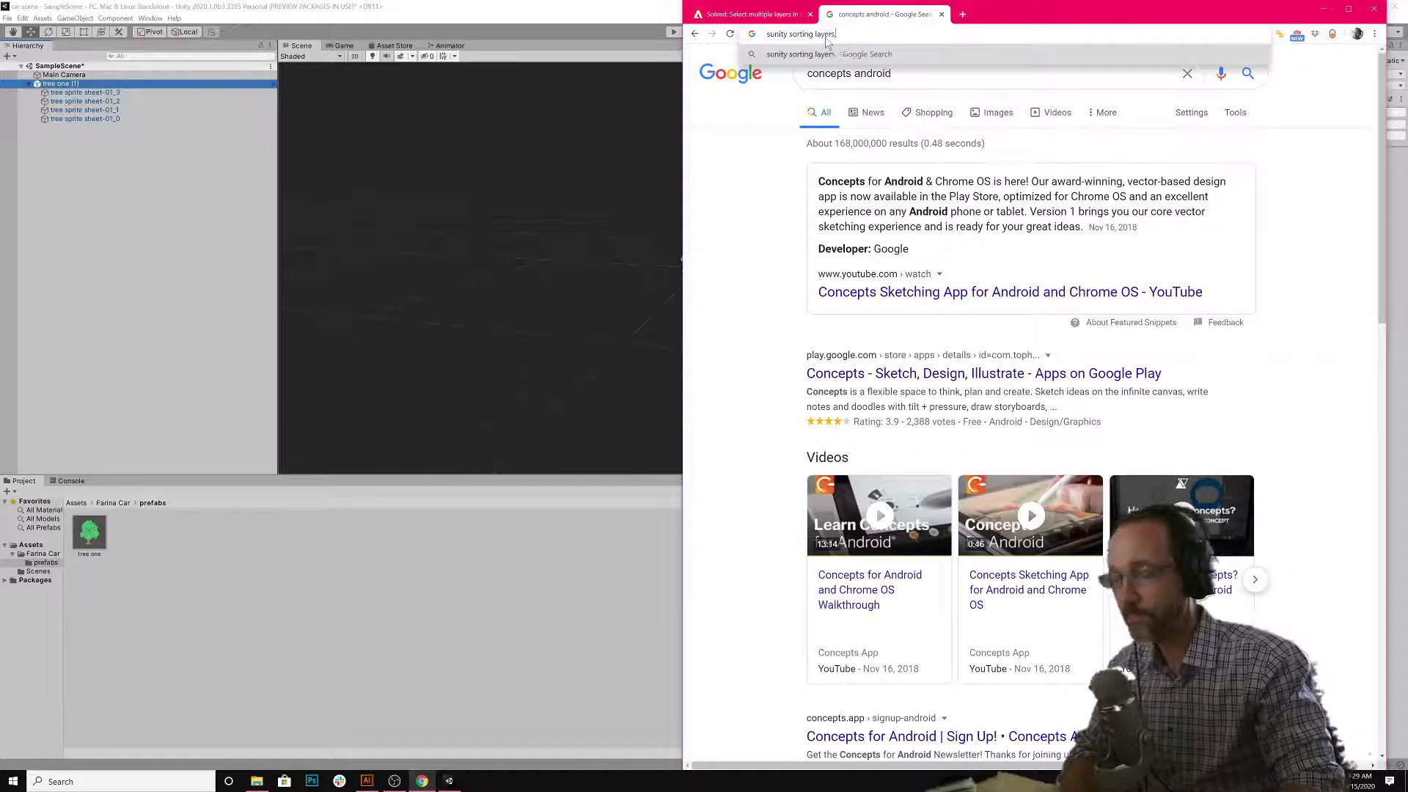
pyautogui.press('Return')
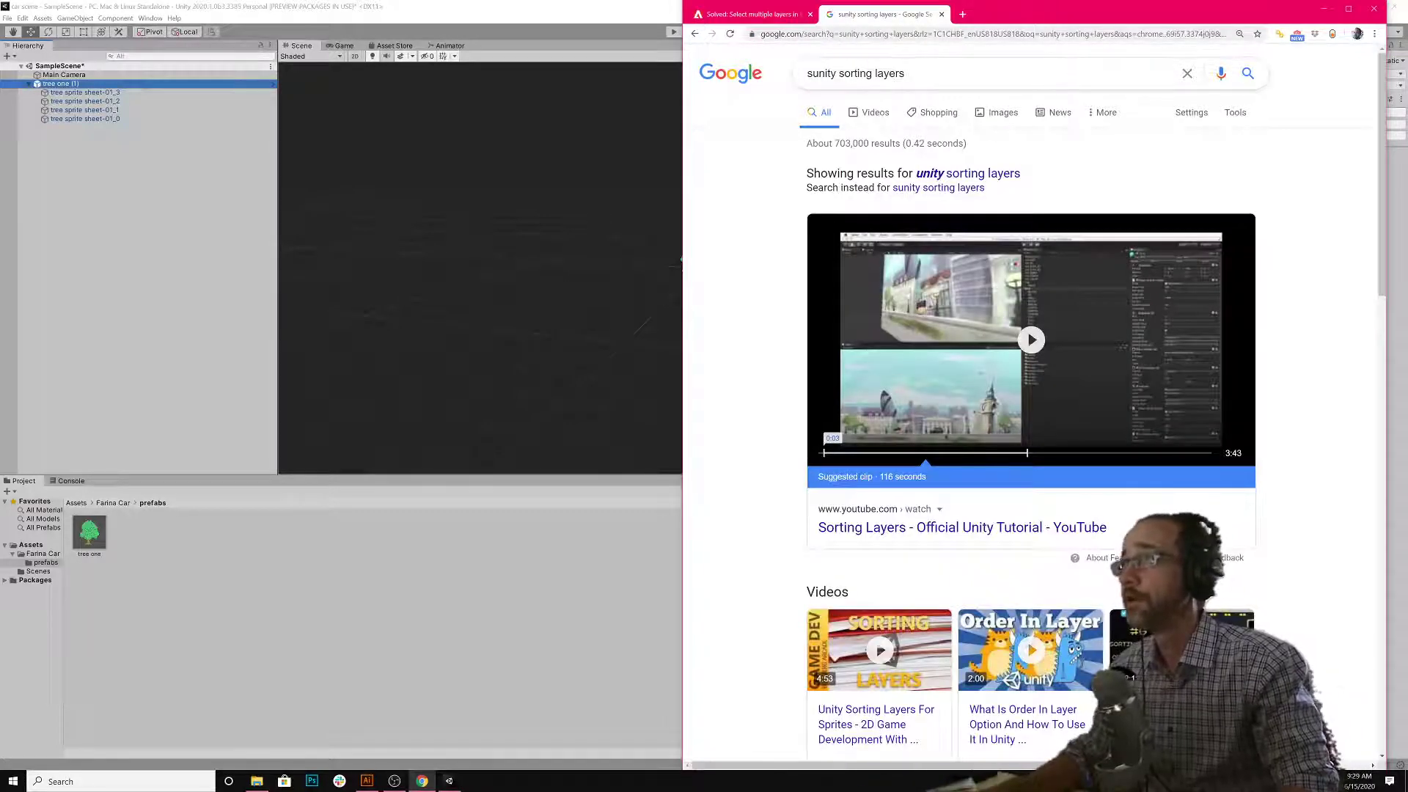
pyautogui.click(813, 74)
pyautogui.press('BackSpace')
pyautogui.press('Return')
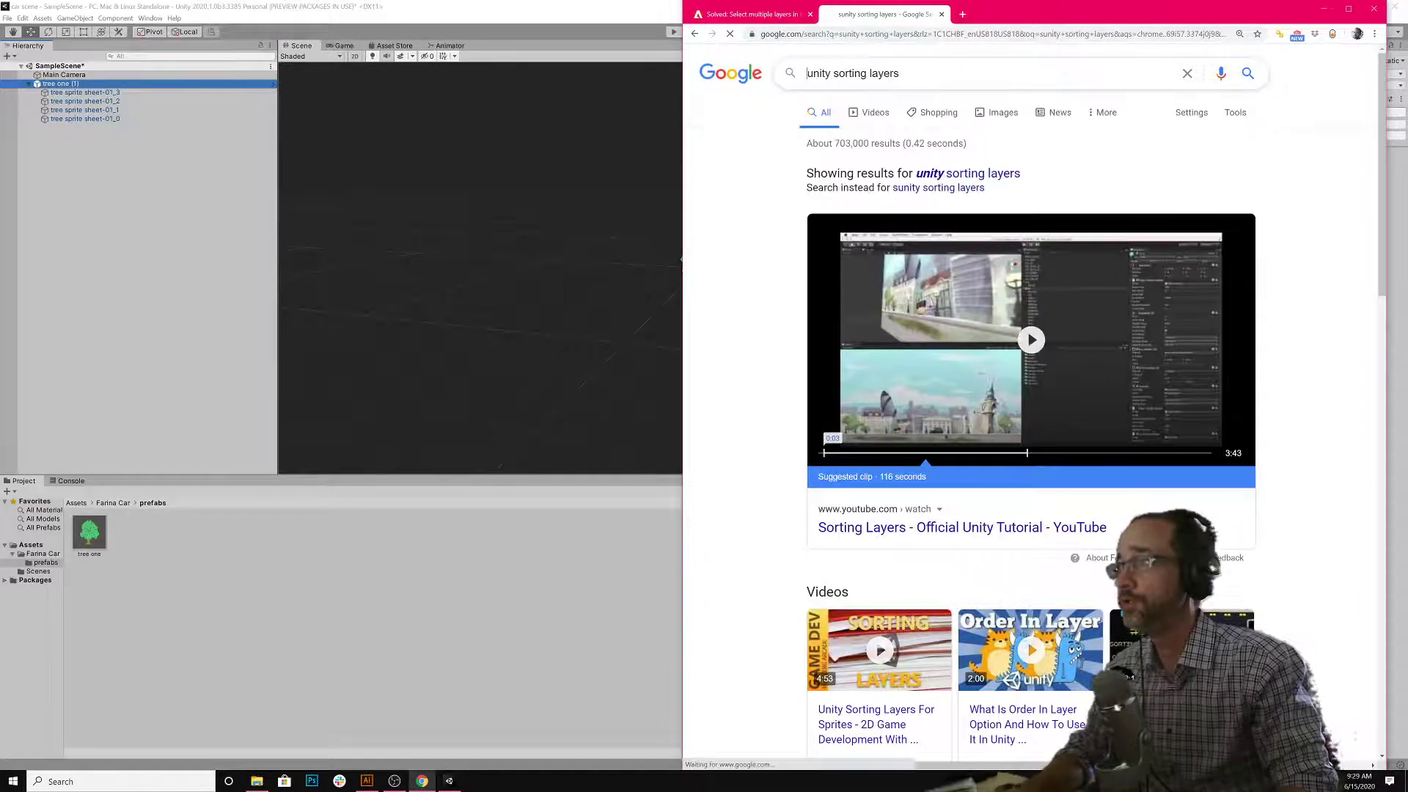
# - Open the 2D Sorting page of the Unity Manual and read the Sorting Layer and Order in Layer section
pyautogui.scroll(-5, 1027, 367)
pyautogui.scroll(-1, 851, 550)
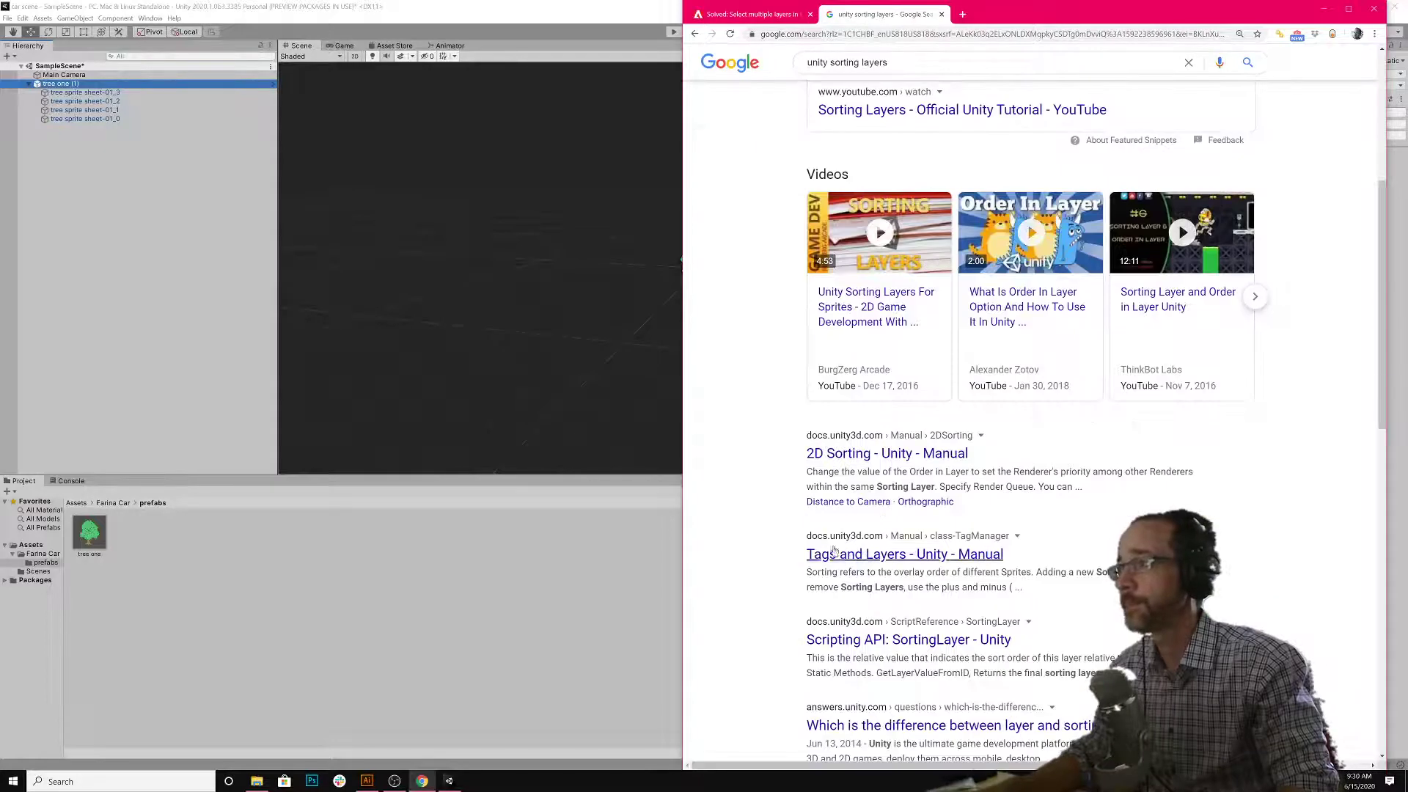
pyautogui.click(852, 465)
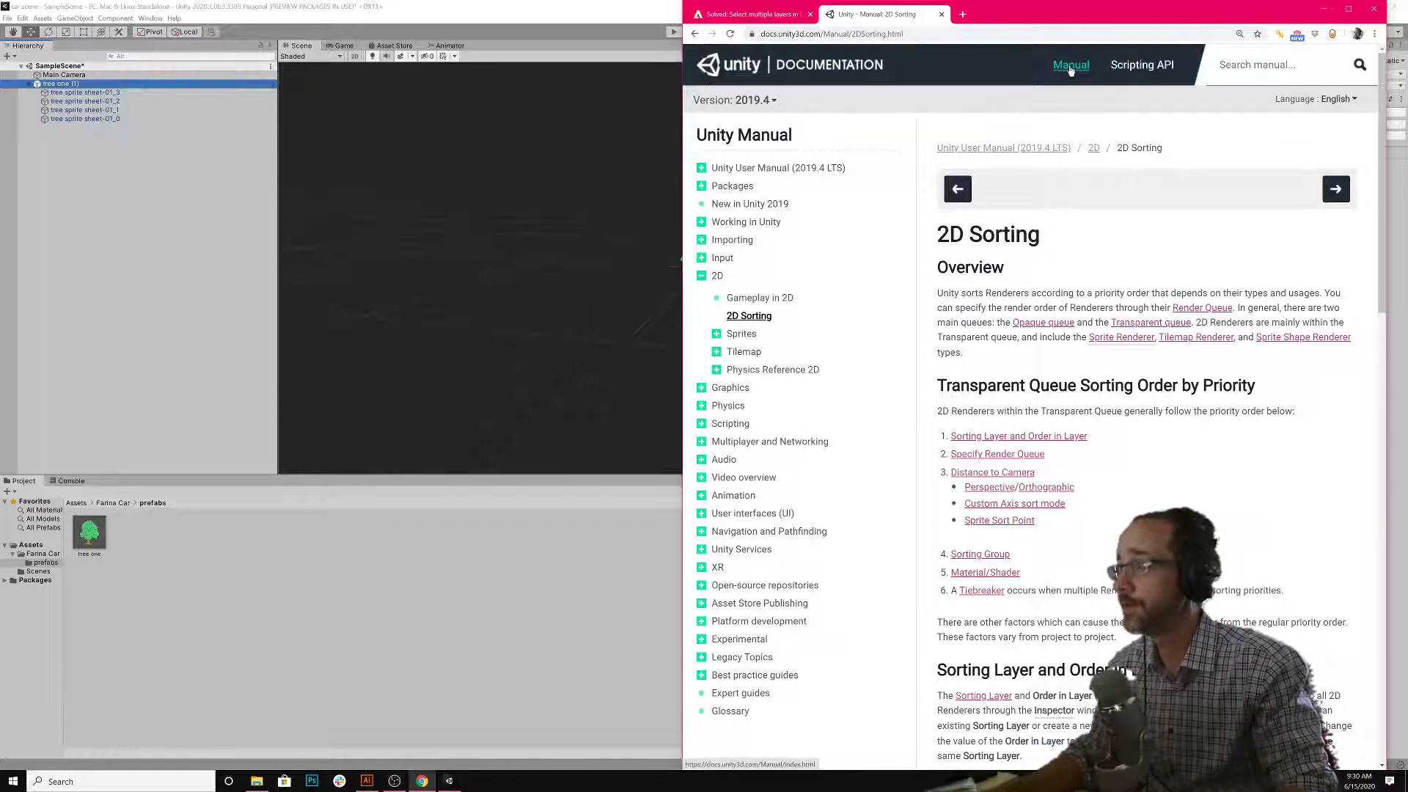
pyautogui.scroll(-3, 1141, 473)
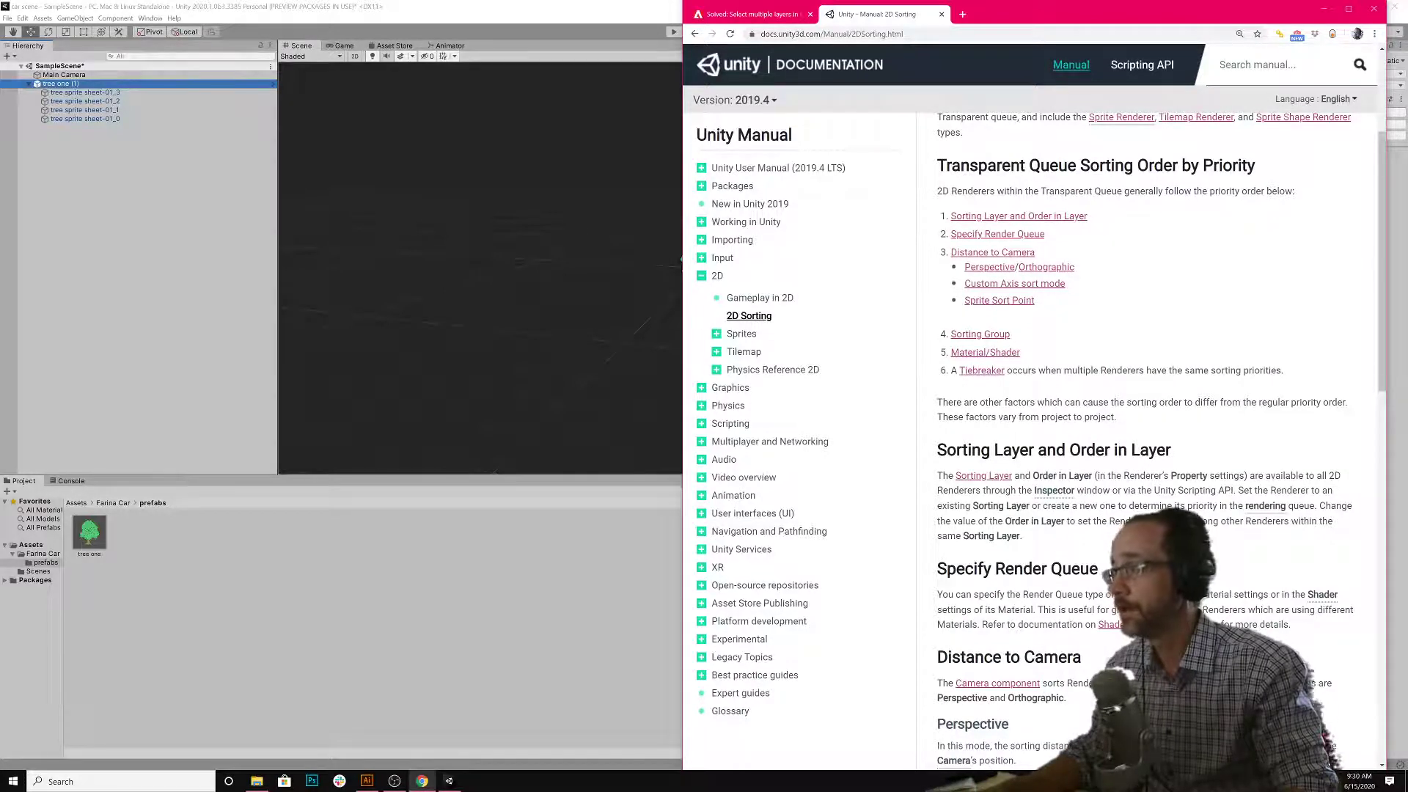
pyautogui.scroll(-4, 1141, 473)
pyautogui.scroll(7, 1100, 440)
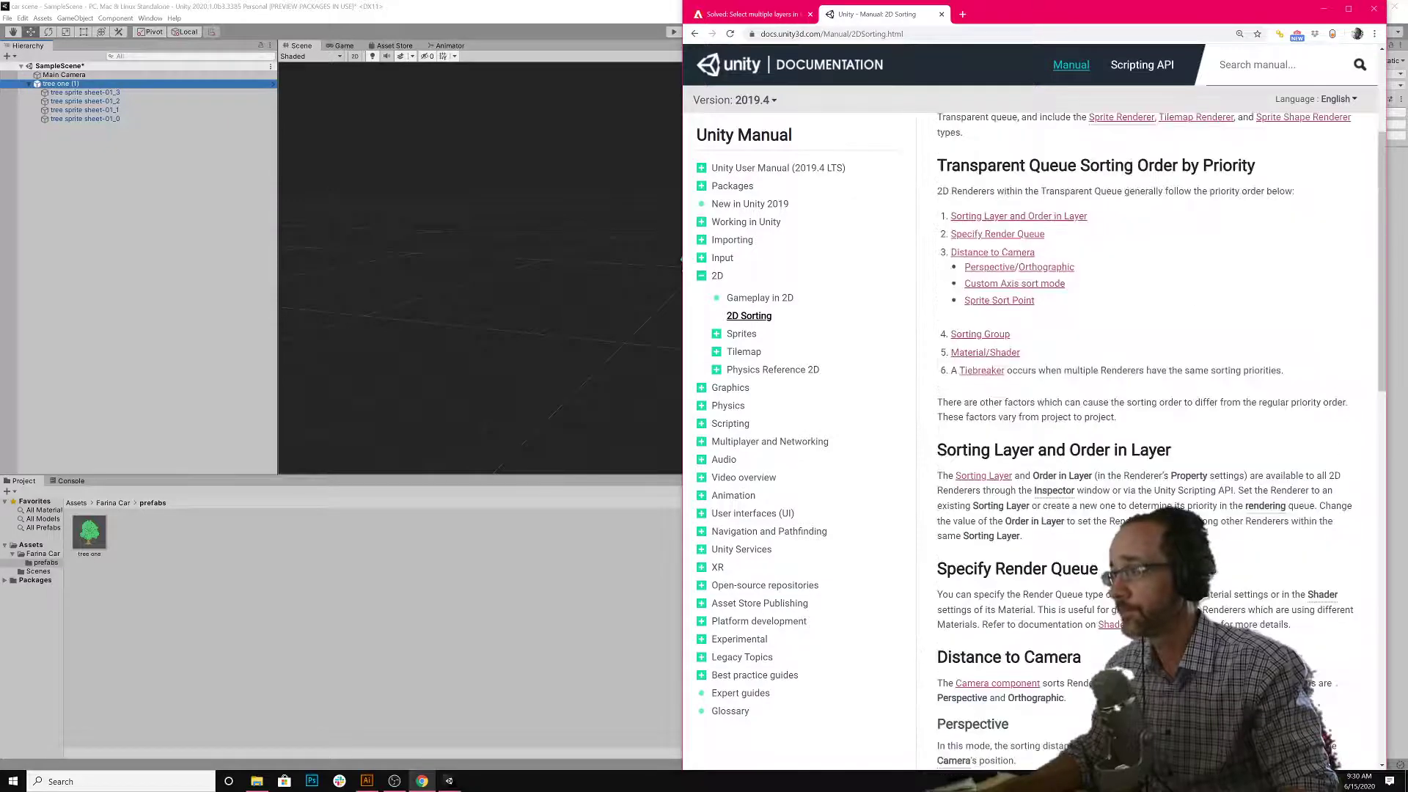
# - Starting from the trunk sprite's Sorting Layer setting, add a new sorting layer named tree
pyautogui.click(85, 111)
pyautogui.click(85, 102)
pyautogui.click(85, 93)
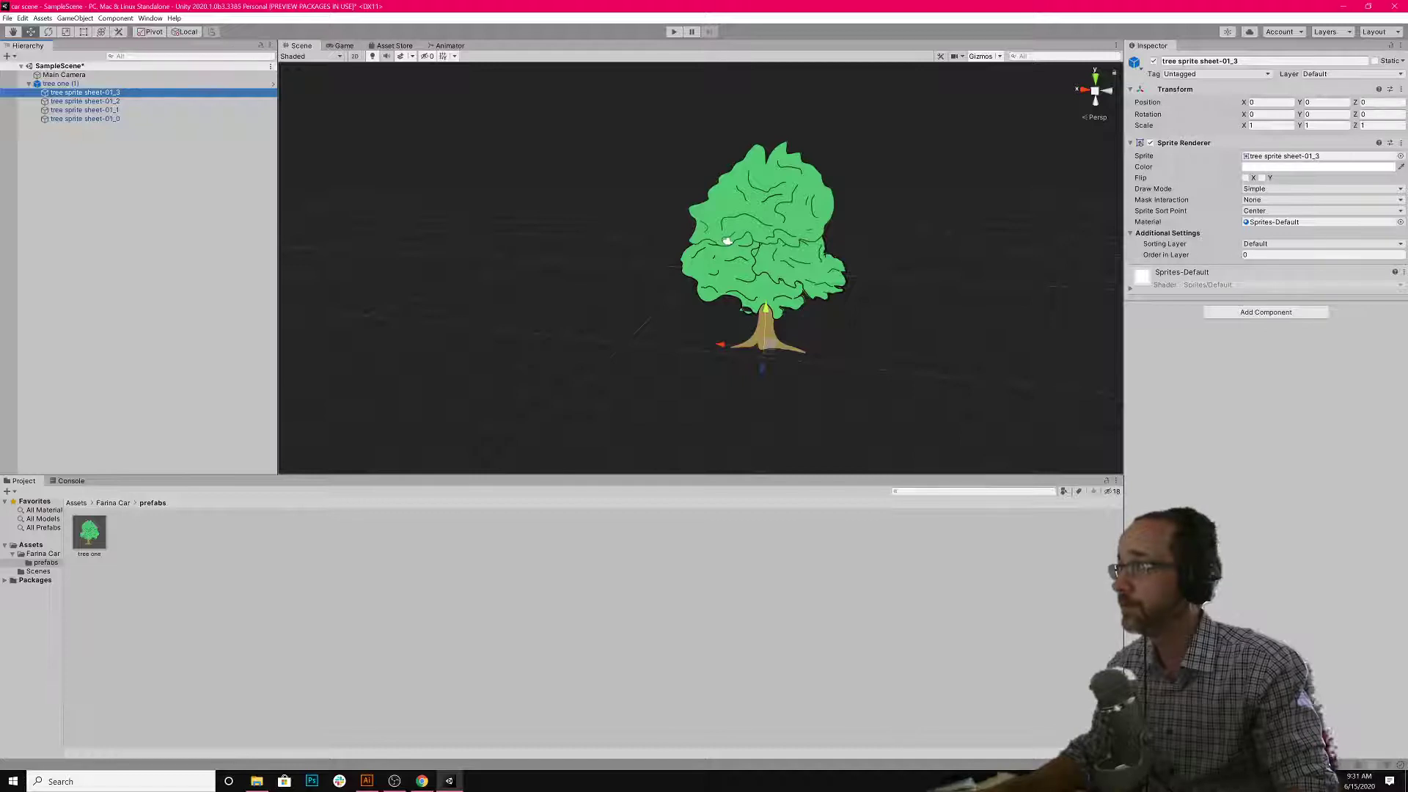
pyautogui.click(1267, 244)
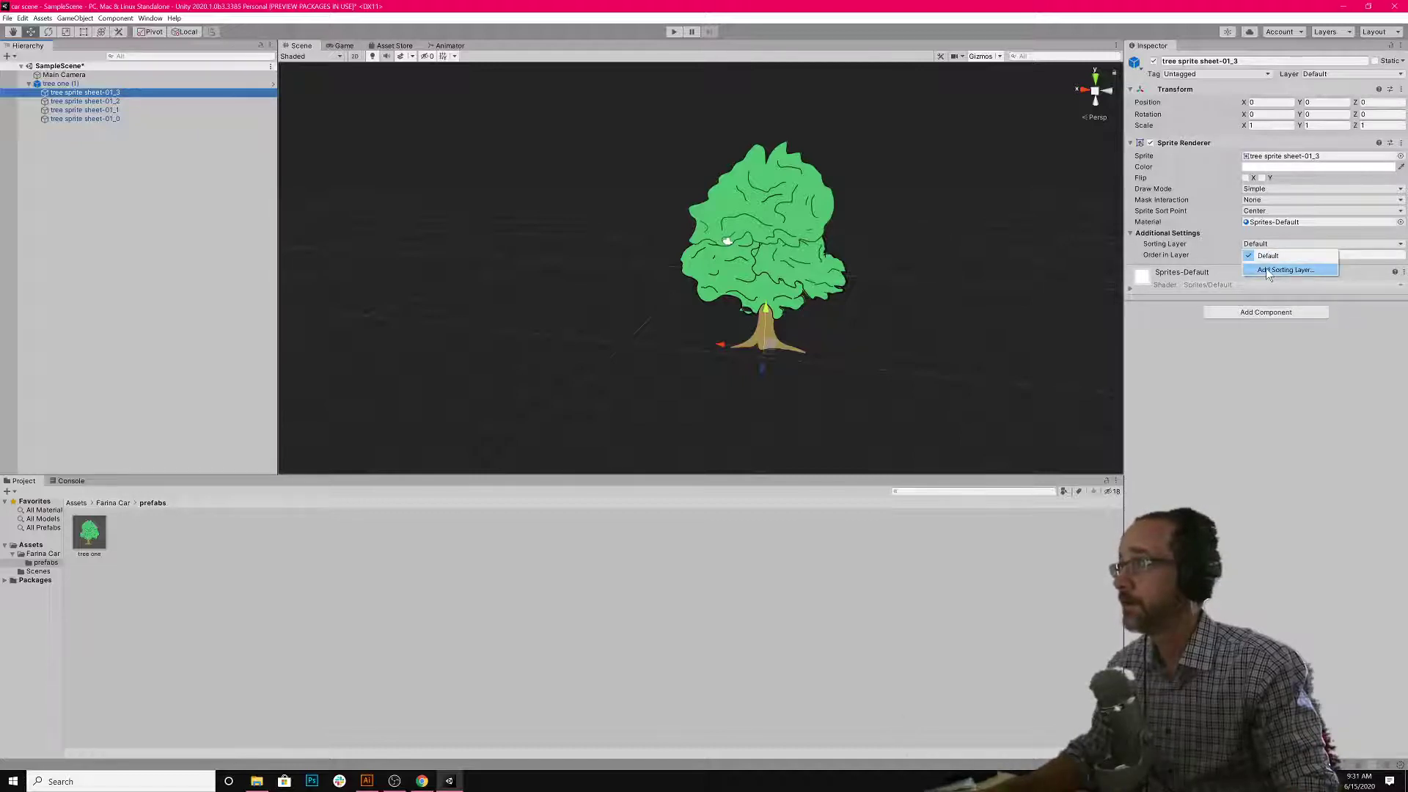
pyautogui.click(1265, 269)
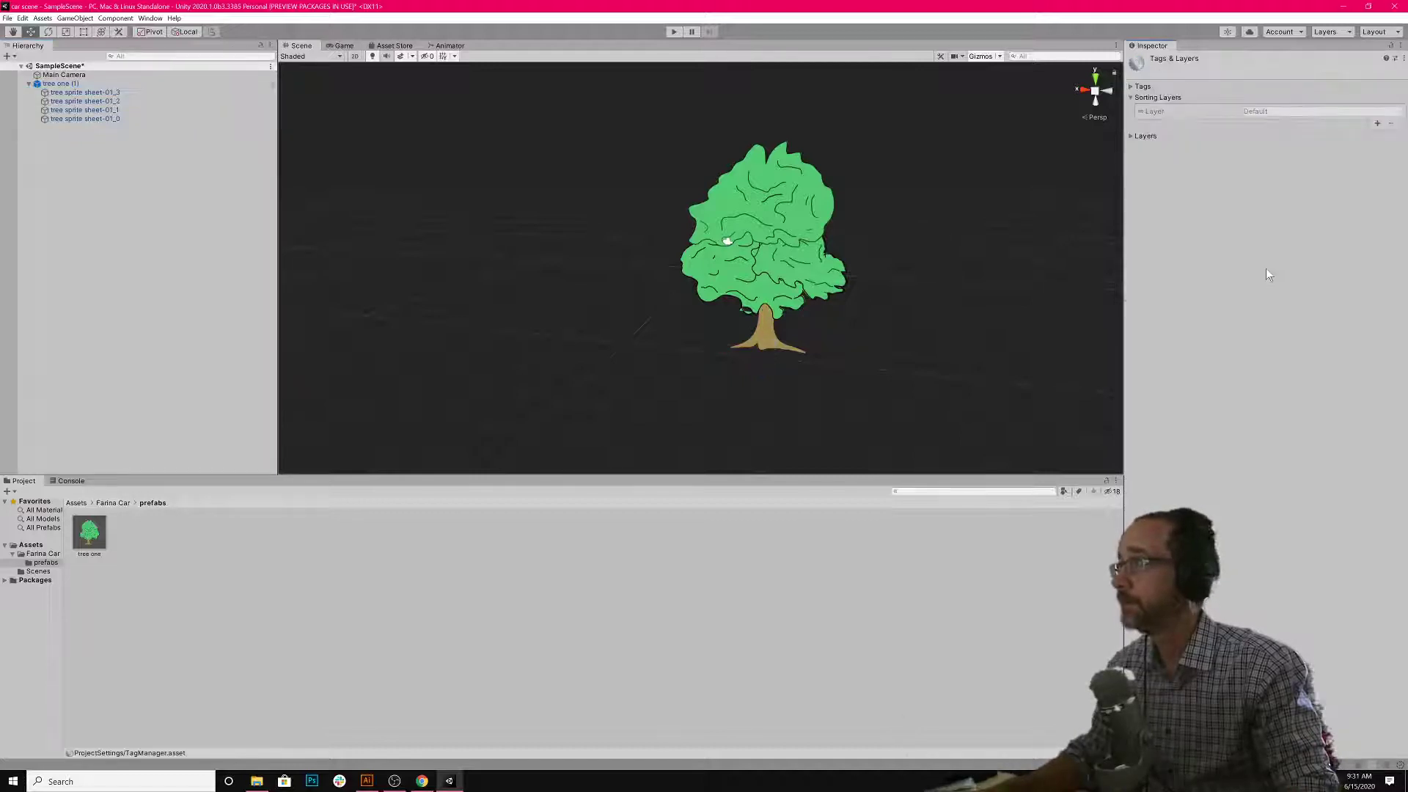
pyautogui.click(1376, 124)
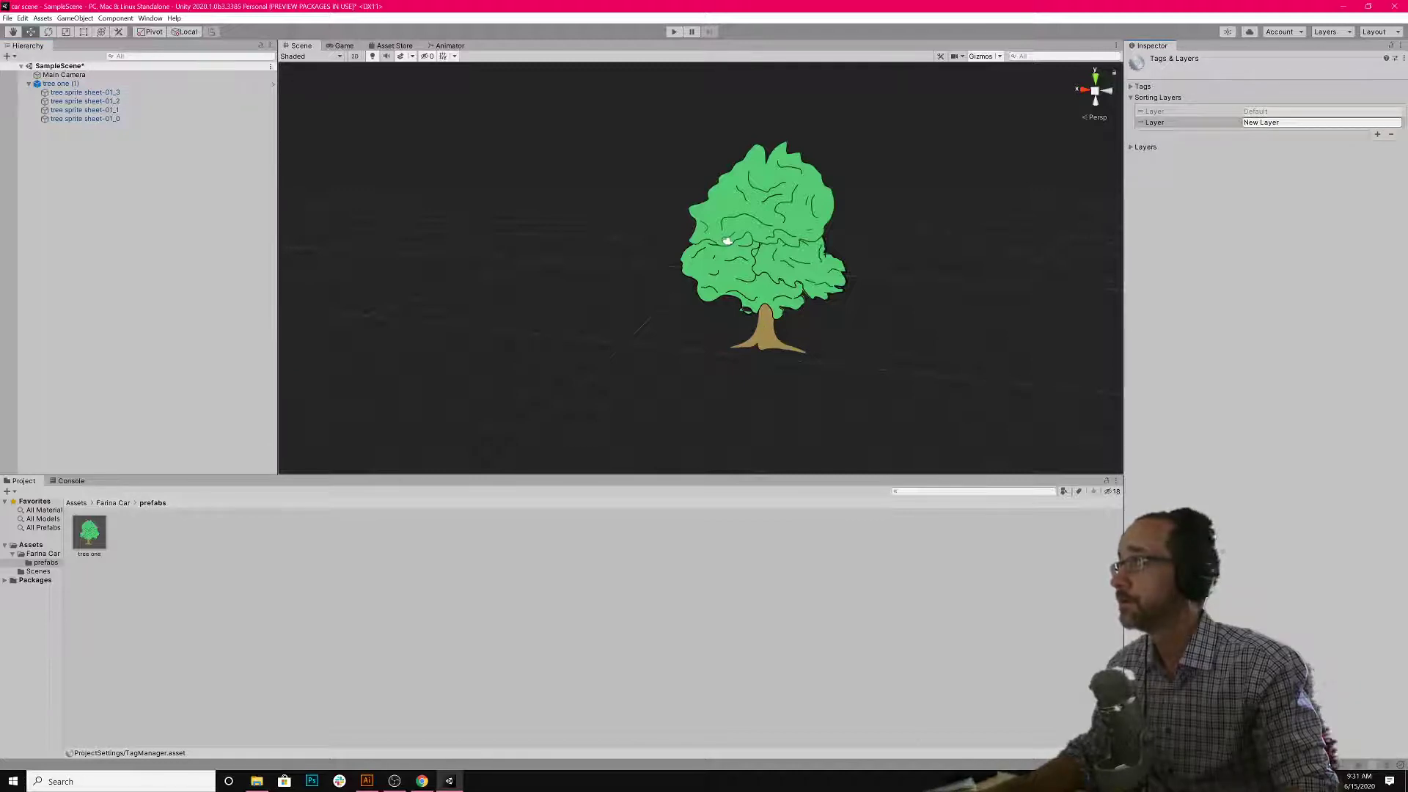
pyautogui.write('tree')
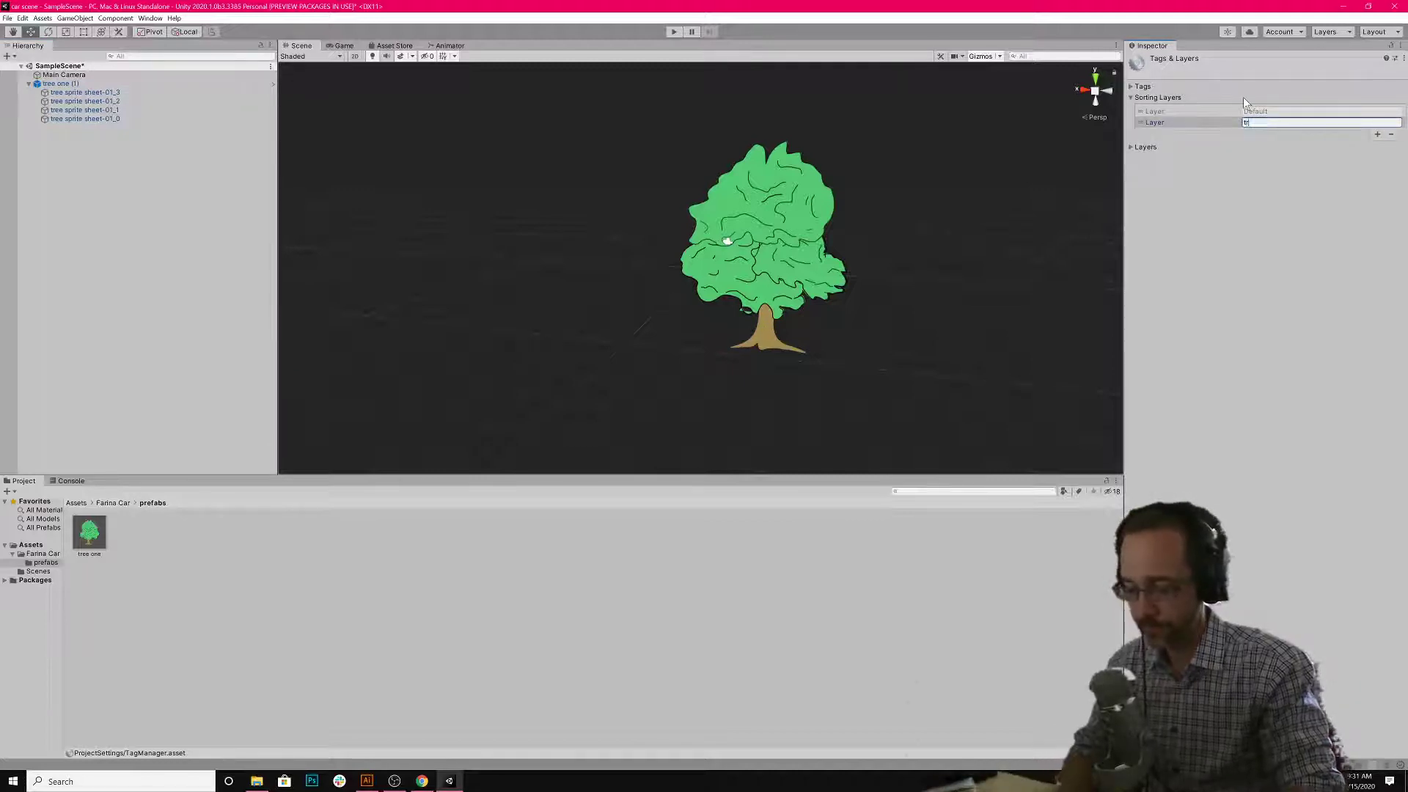
pyautogui.click(1232, 148)
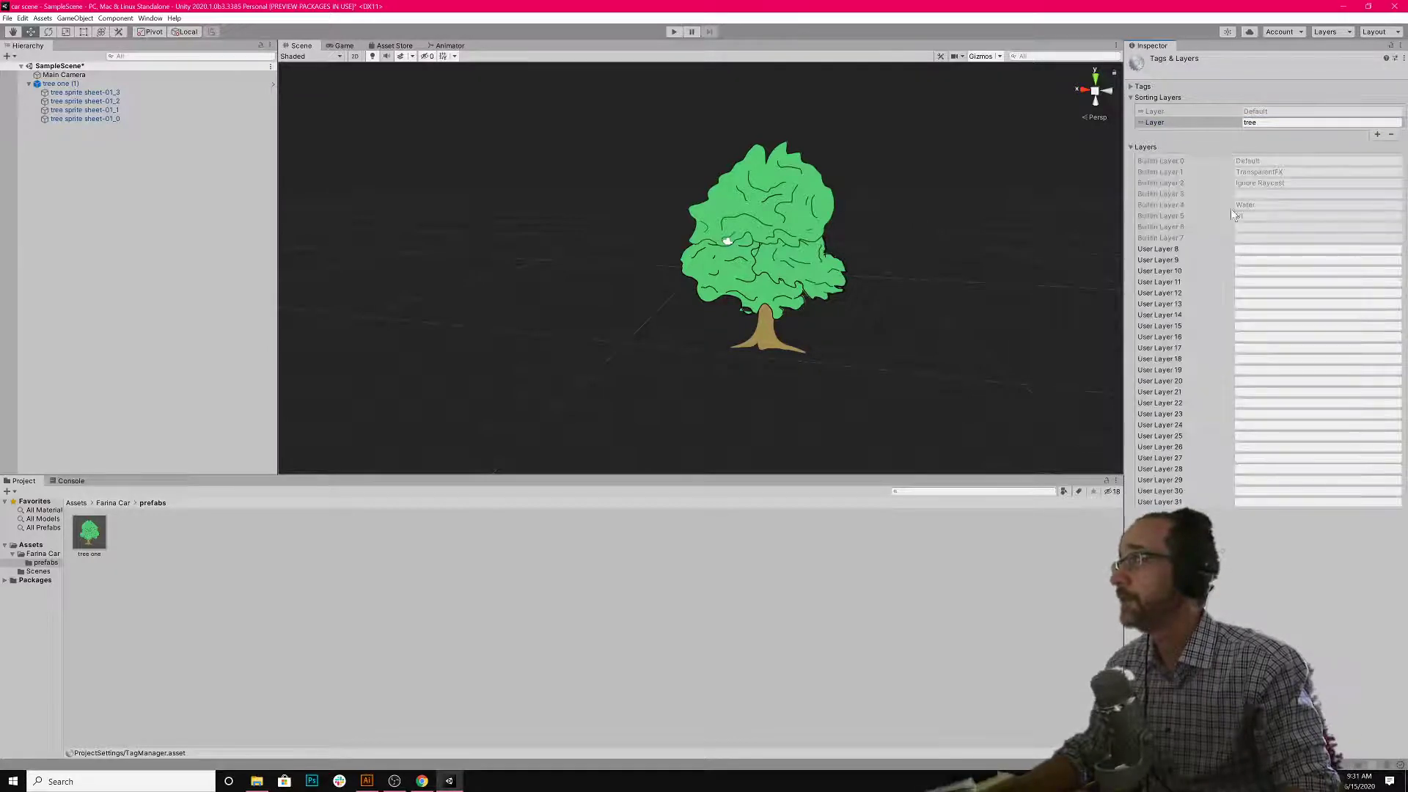
pyautogui.click(1146, 147)
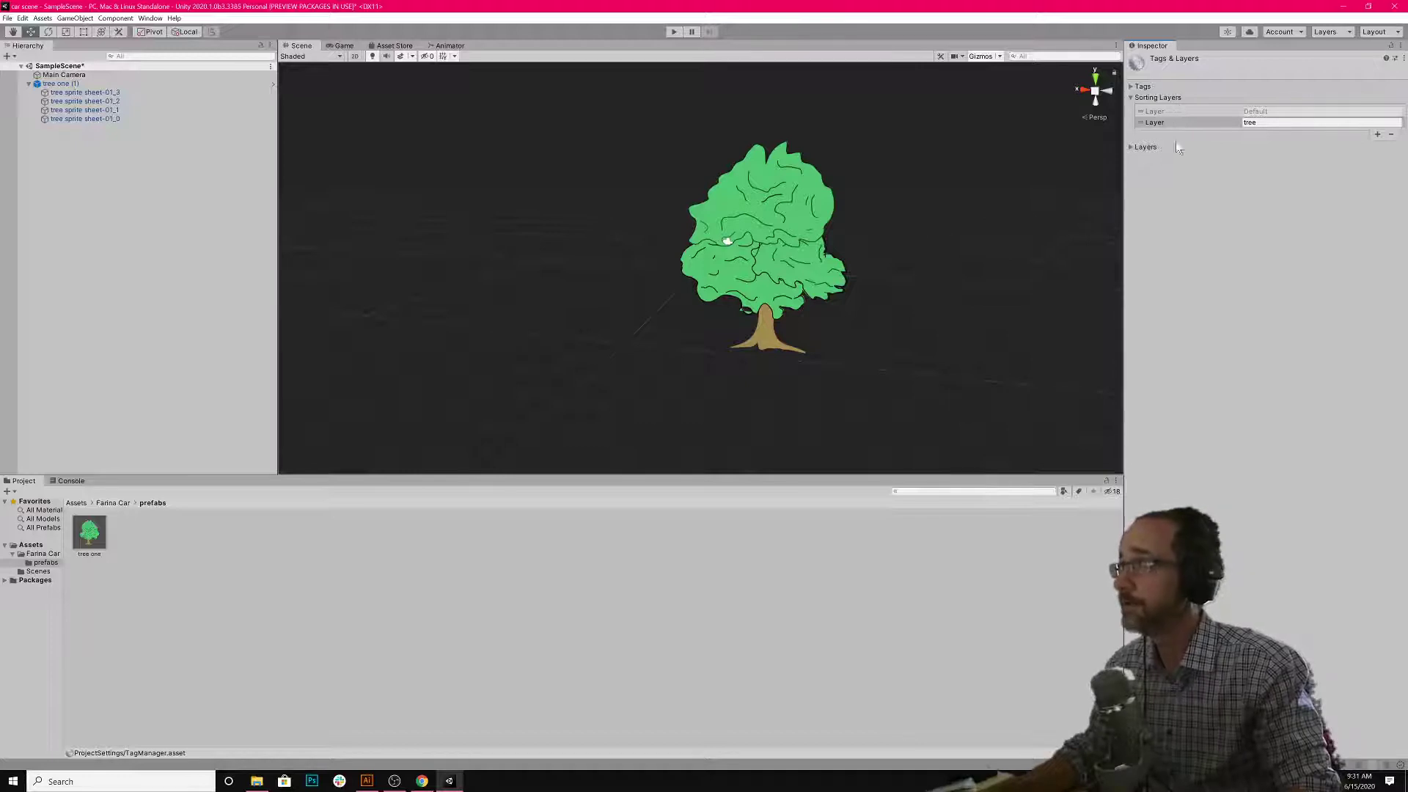
pyautogui.click(1130, 146)
pyautogui.click(1132, 146)
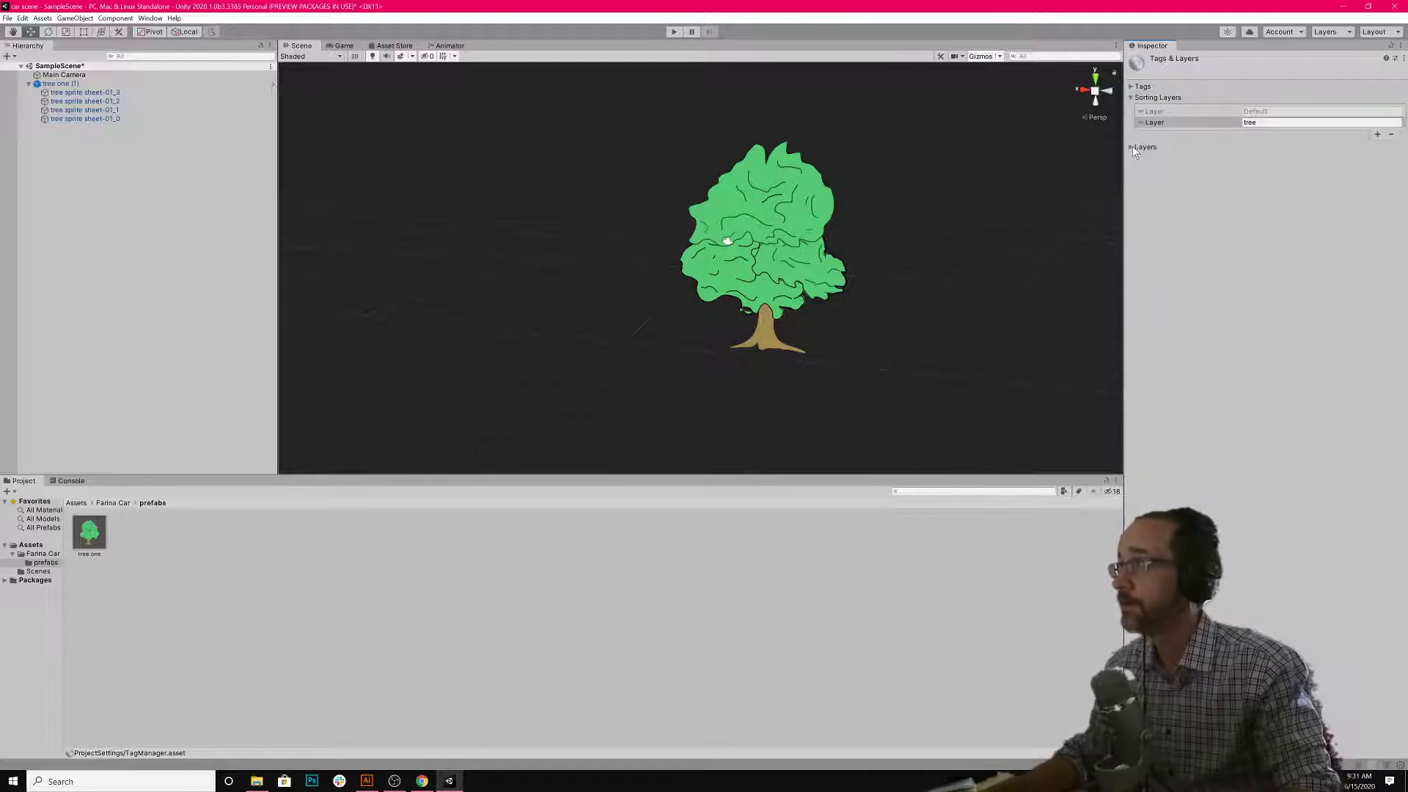
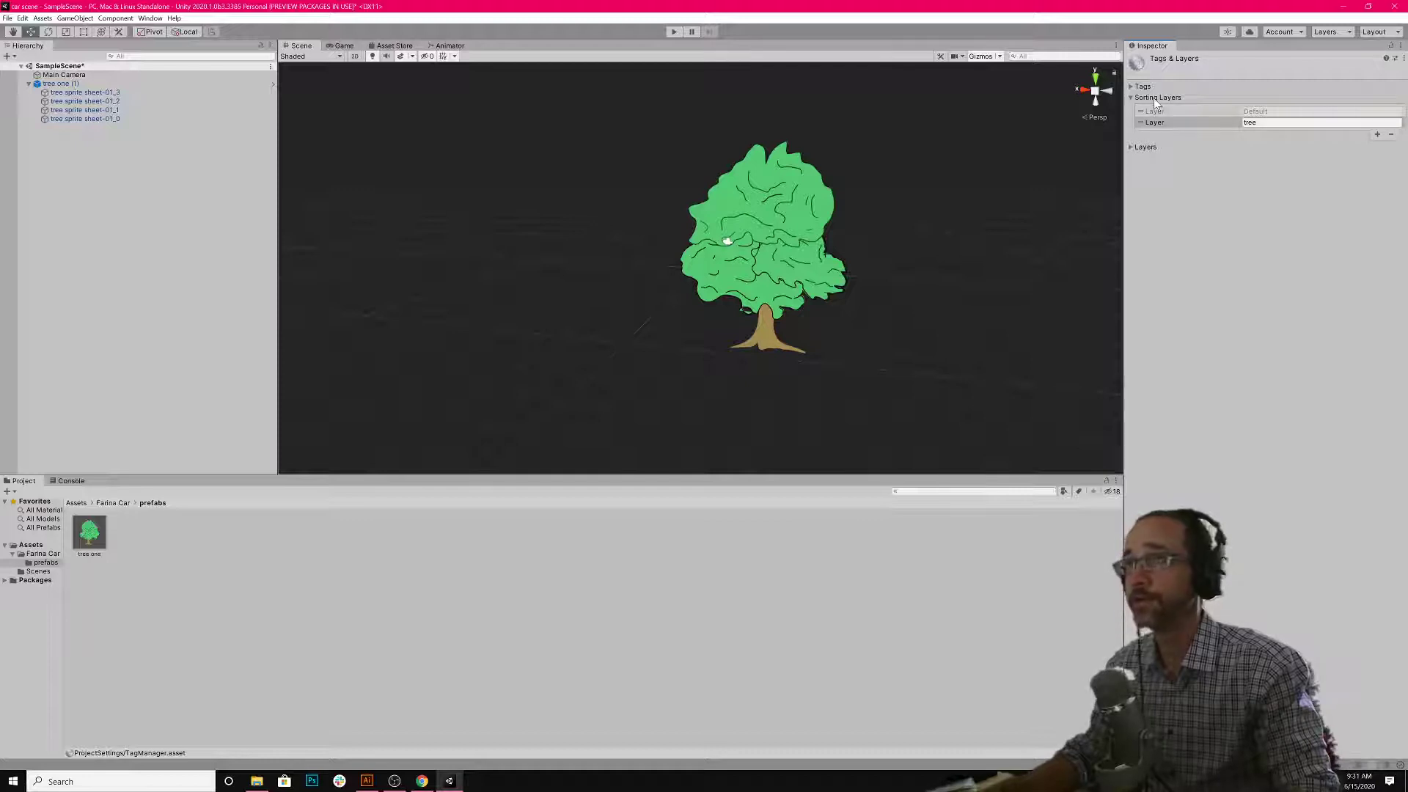
# - Examine the Sprite Renderer settings of the tree's four child sprites one by one
pyautogui.click(115, 94)
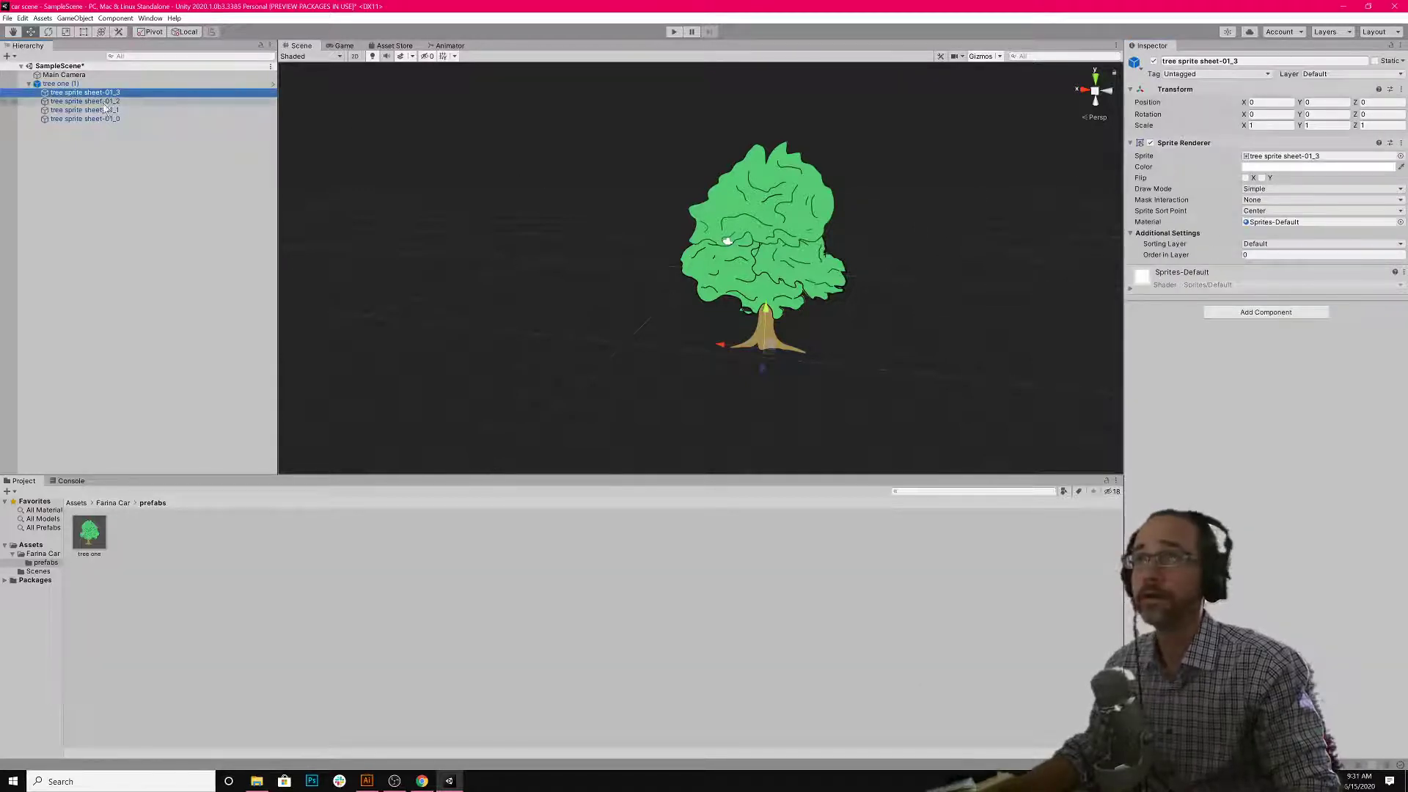
pyautogui.click(103, 102)
pyautogui.click(107, 110)
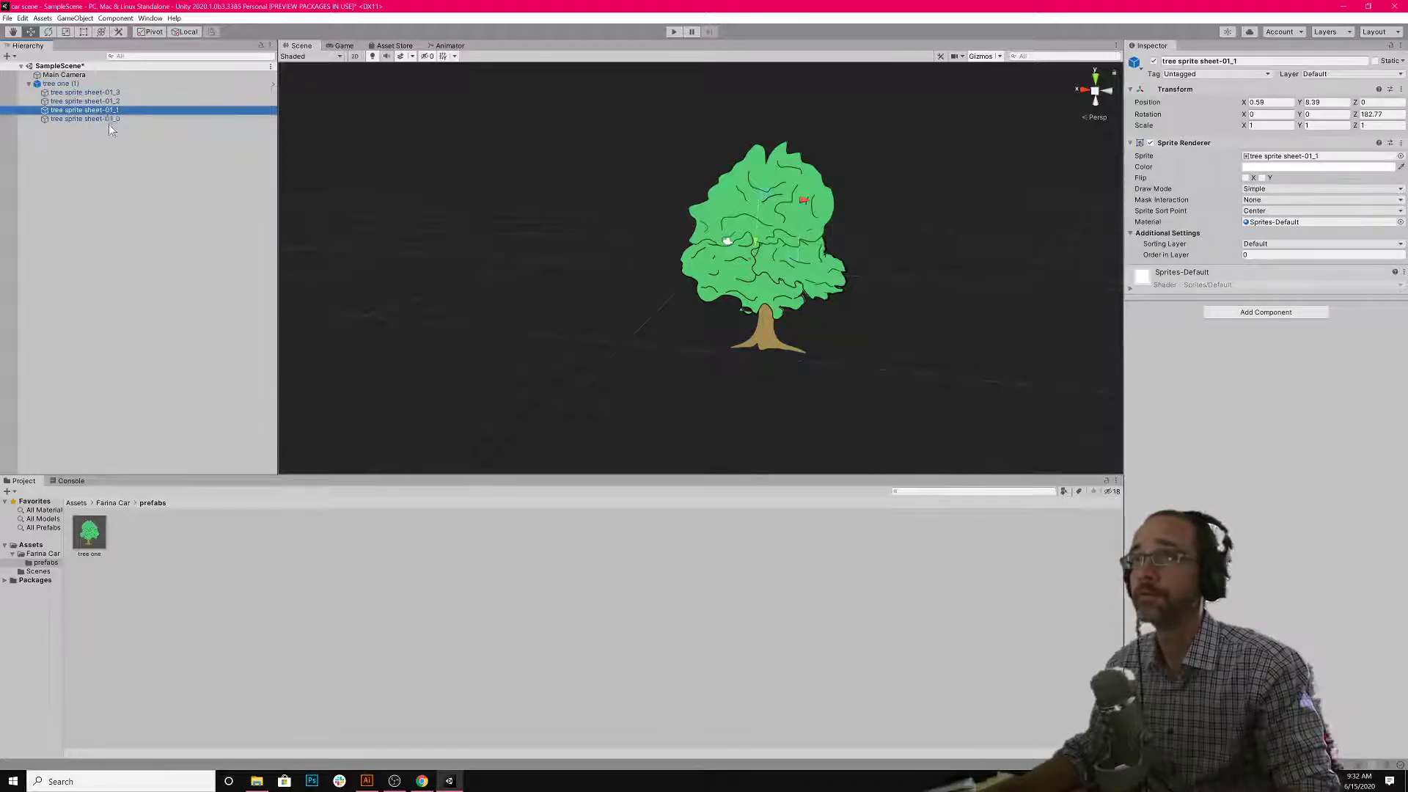
pyautogui.click(108, 120)
pyautogui.click(103, 109)
pyautogui.click(104, 101)
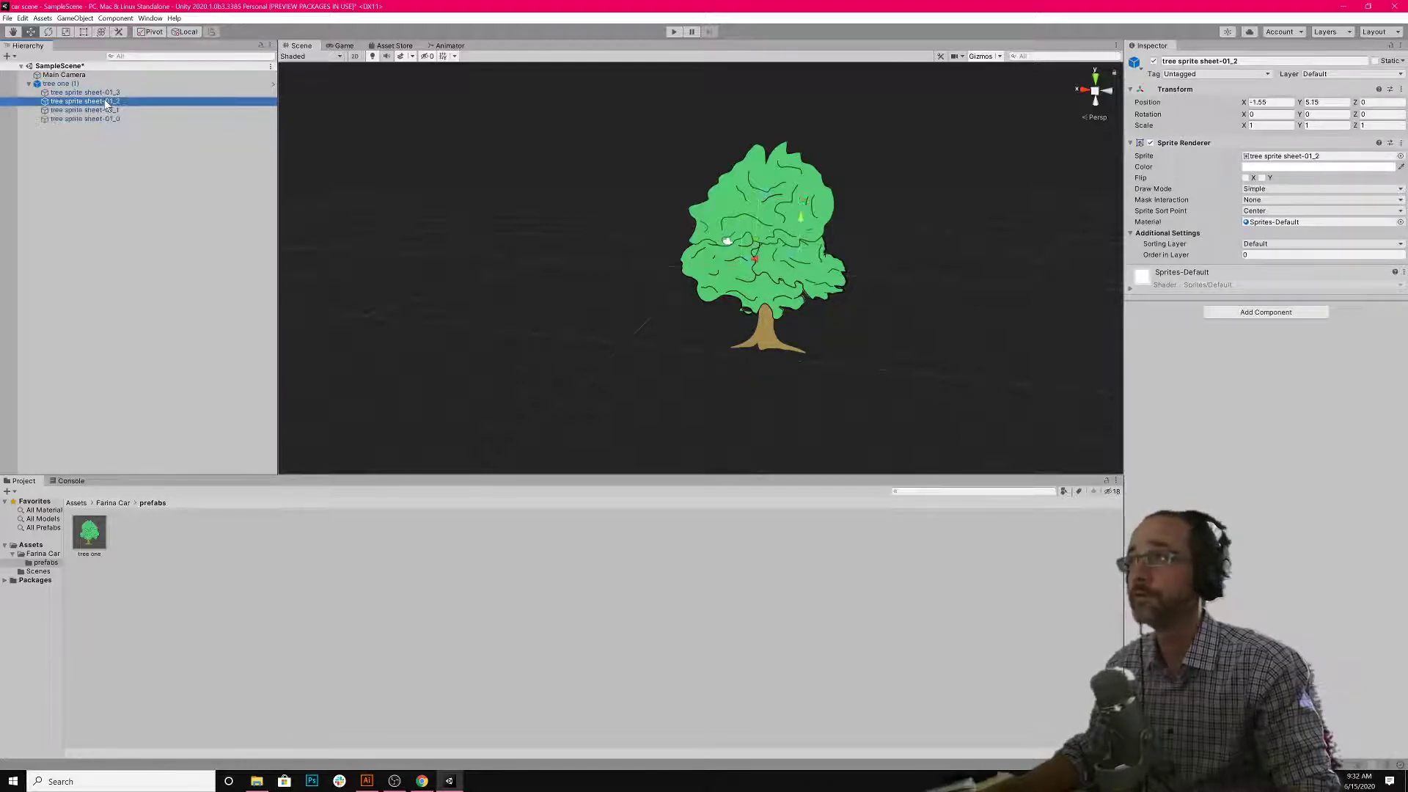
pyautogui.click(104, 93)
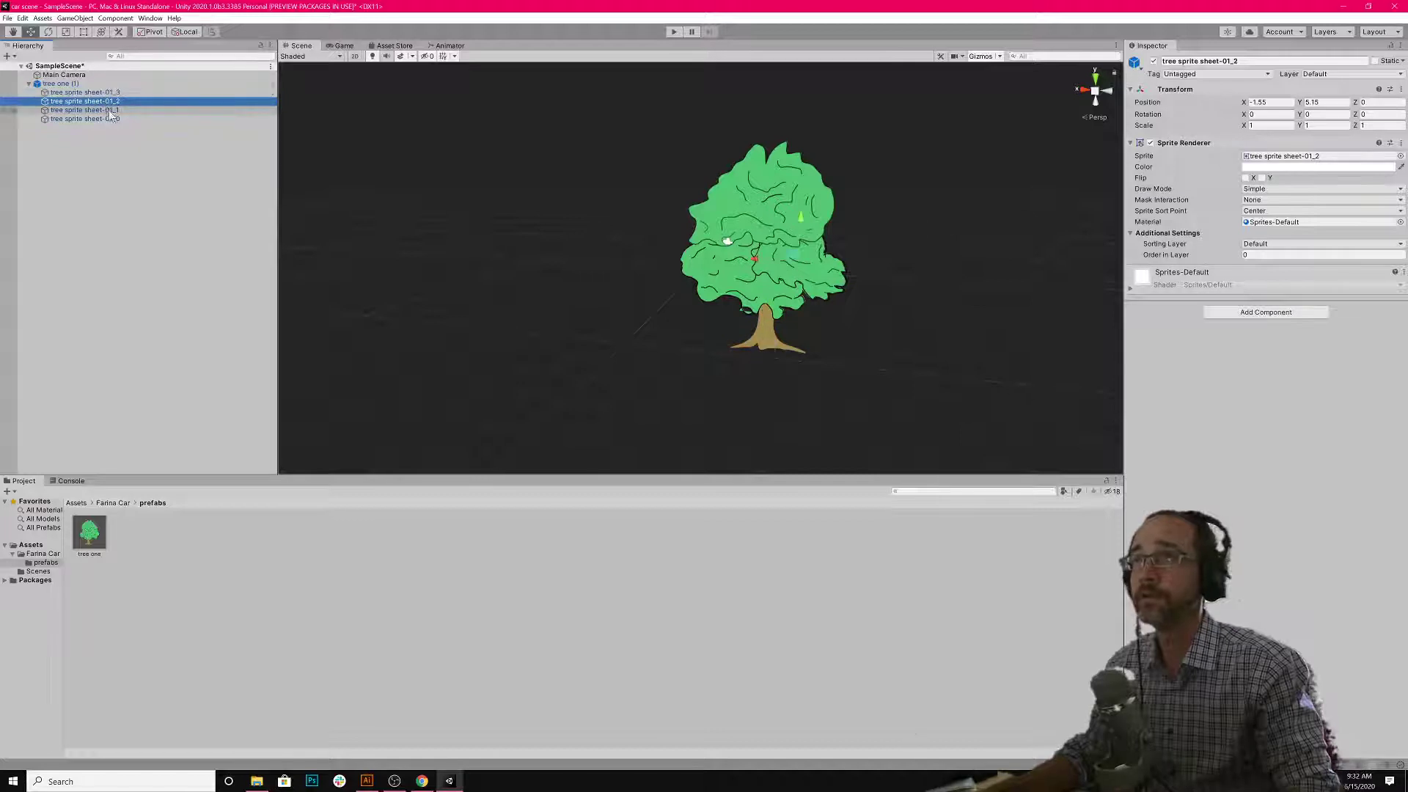
pyautogui.click(109, 125)
pyautogui.click(109, 110)
# - Assign the three foliage sprites (01_2, 01_1, 01_0) and the trunk sprite (01_3) to the tree sorting layer
pyautogui.click(107, 102)
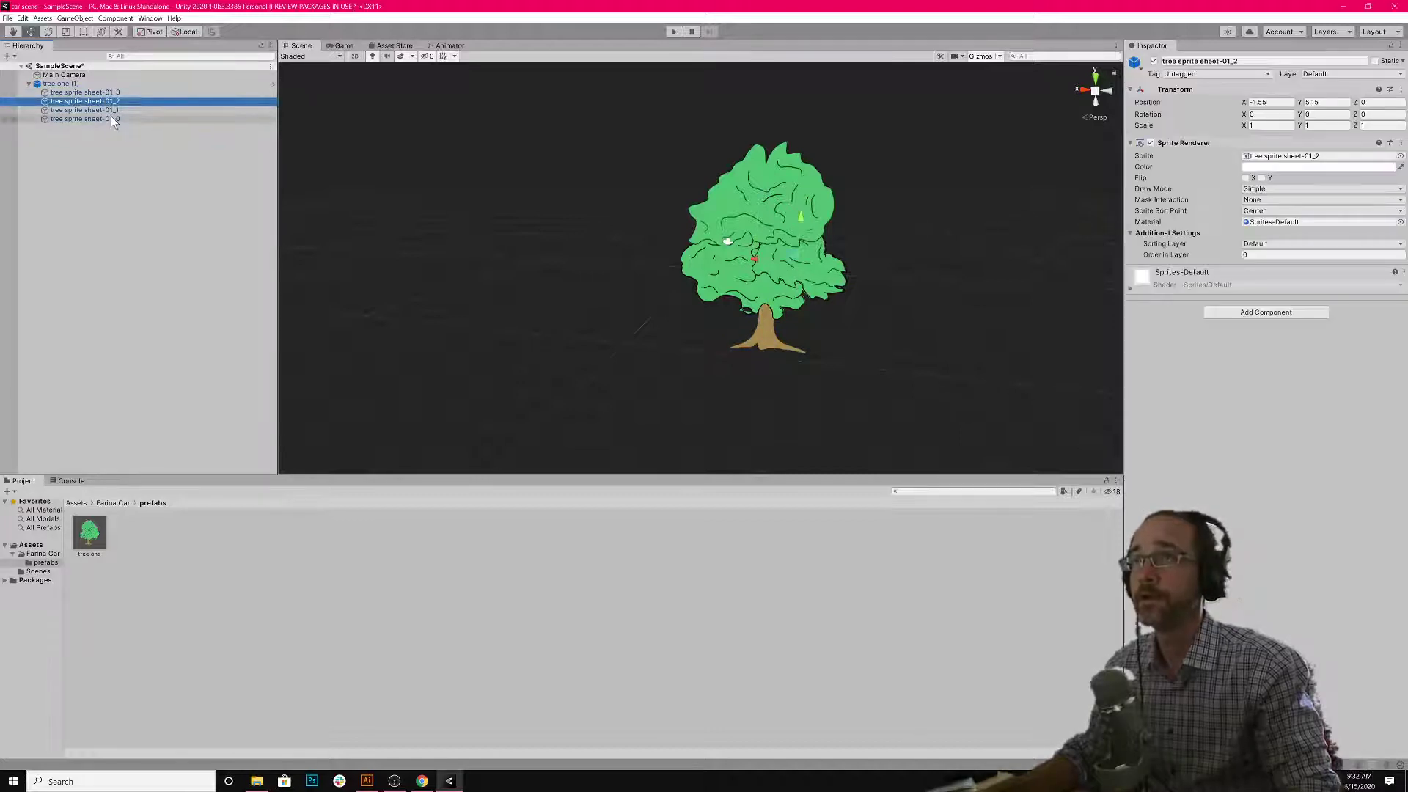
pyautogui.keyDown('shift'); pyautogui.click(121, 122); pyautogui.keyUp('shift')
pyautogui.click(1255, 244)
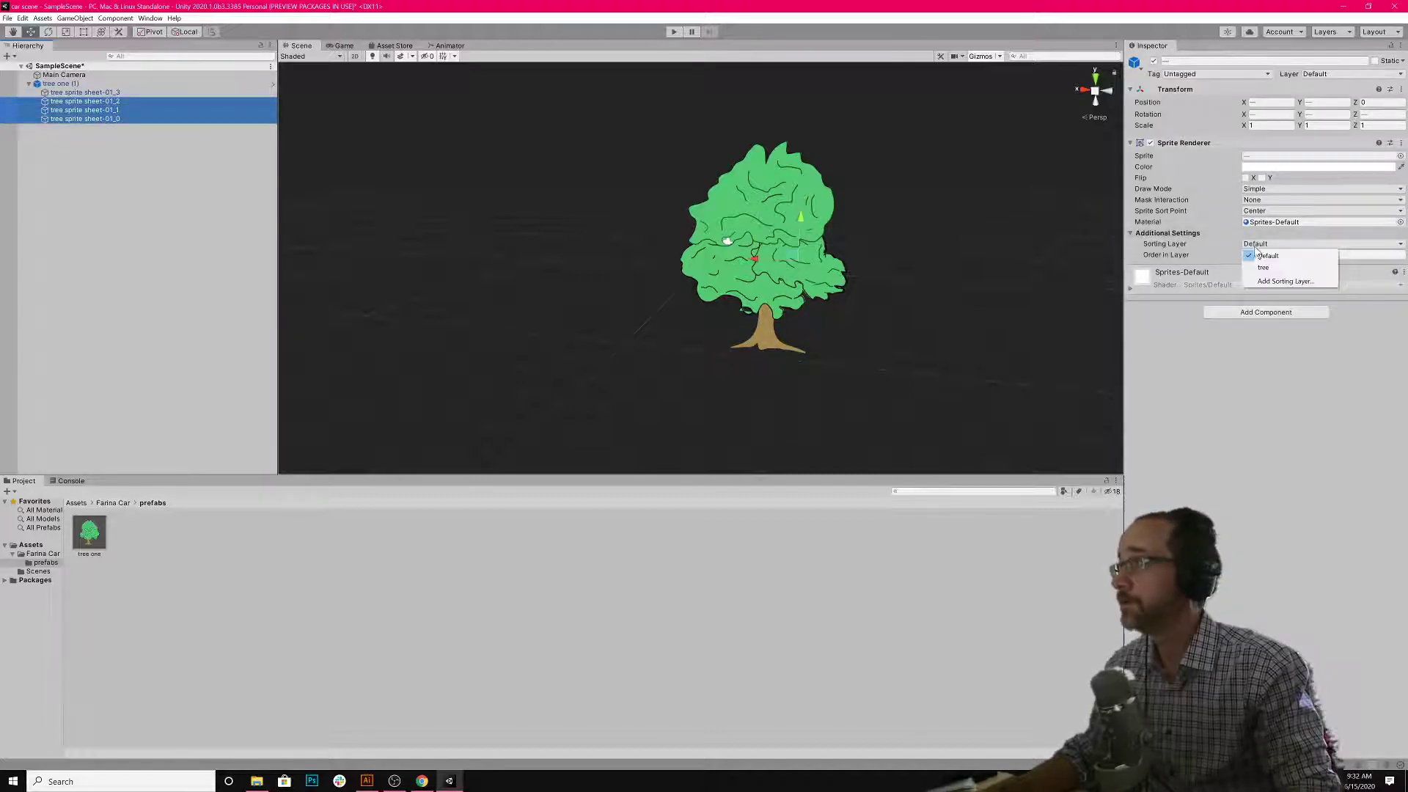
pyautogui.click(1255, 268)
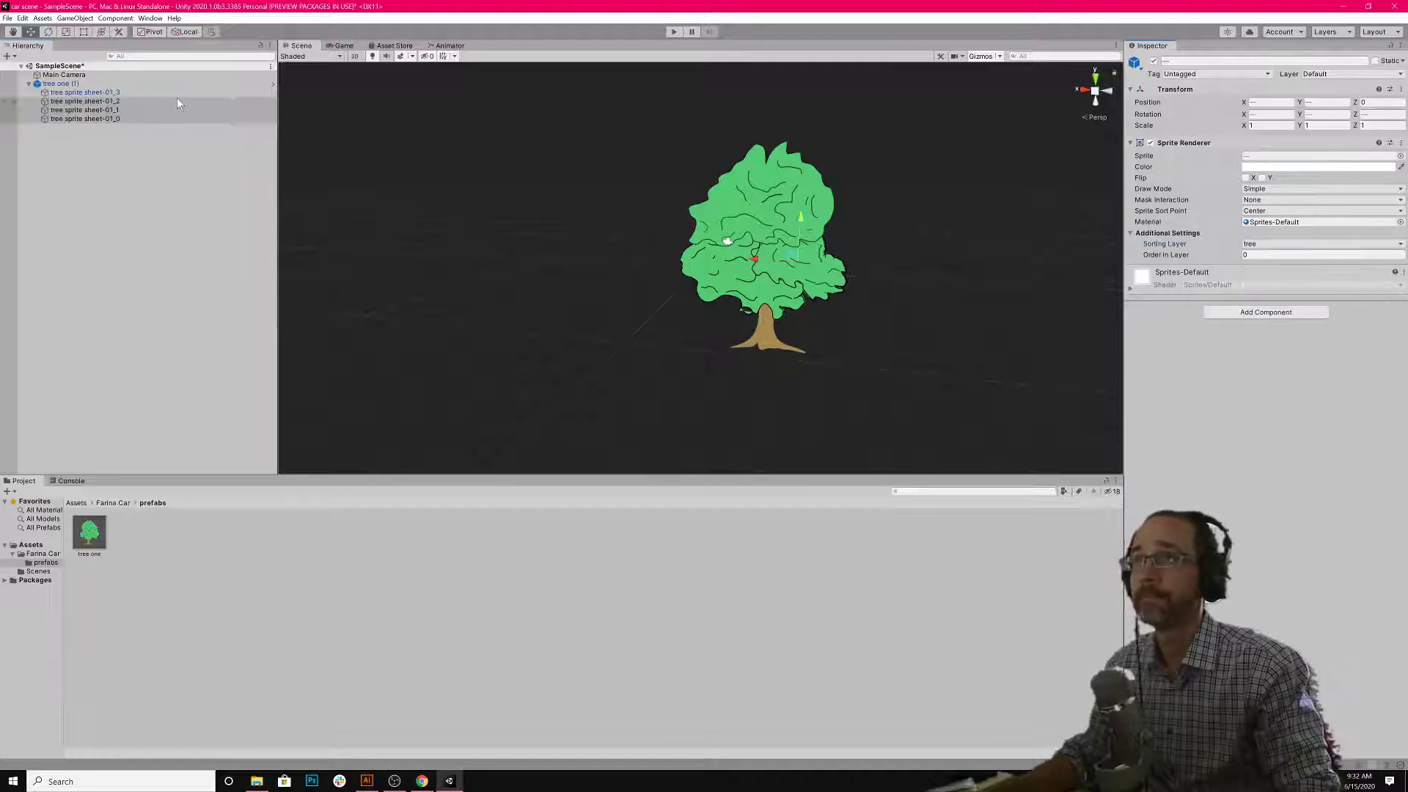
pyautogui.click(176, 93)
pyautogui.click(1255, 244)
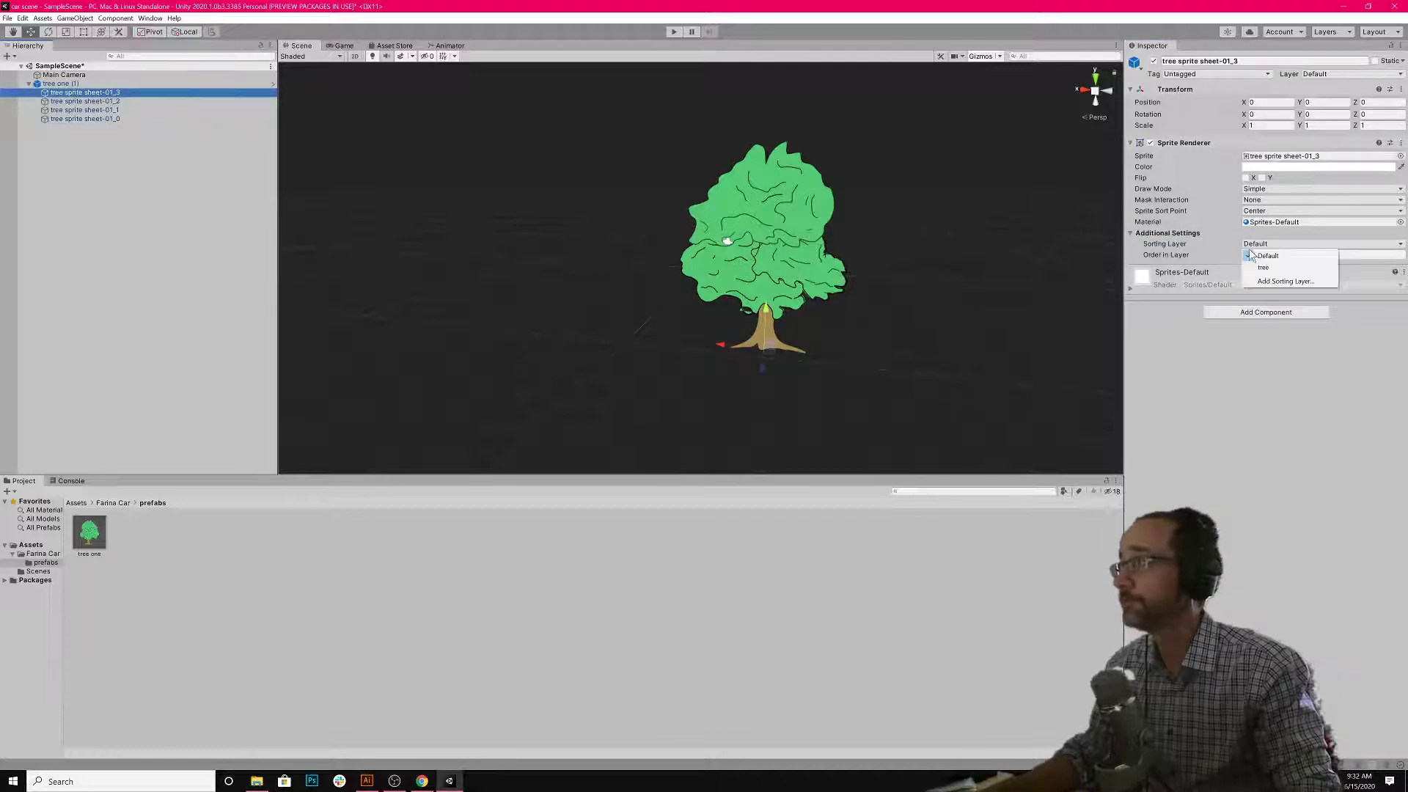
pyautogui.click(1256, 268)
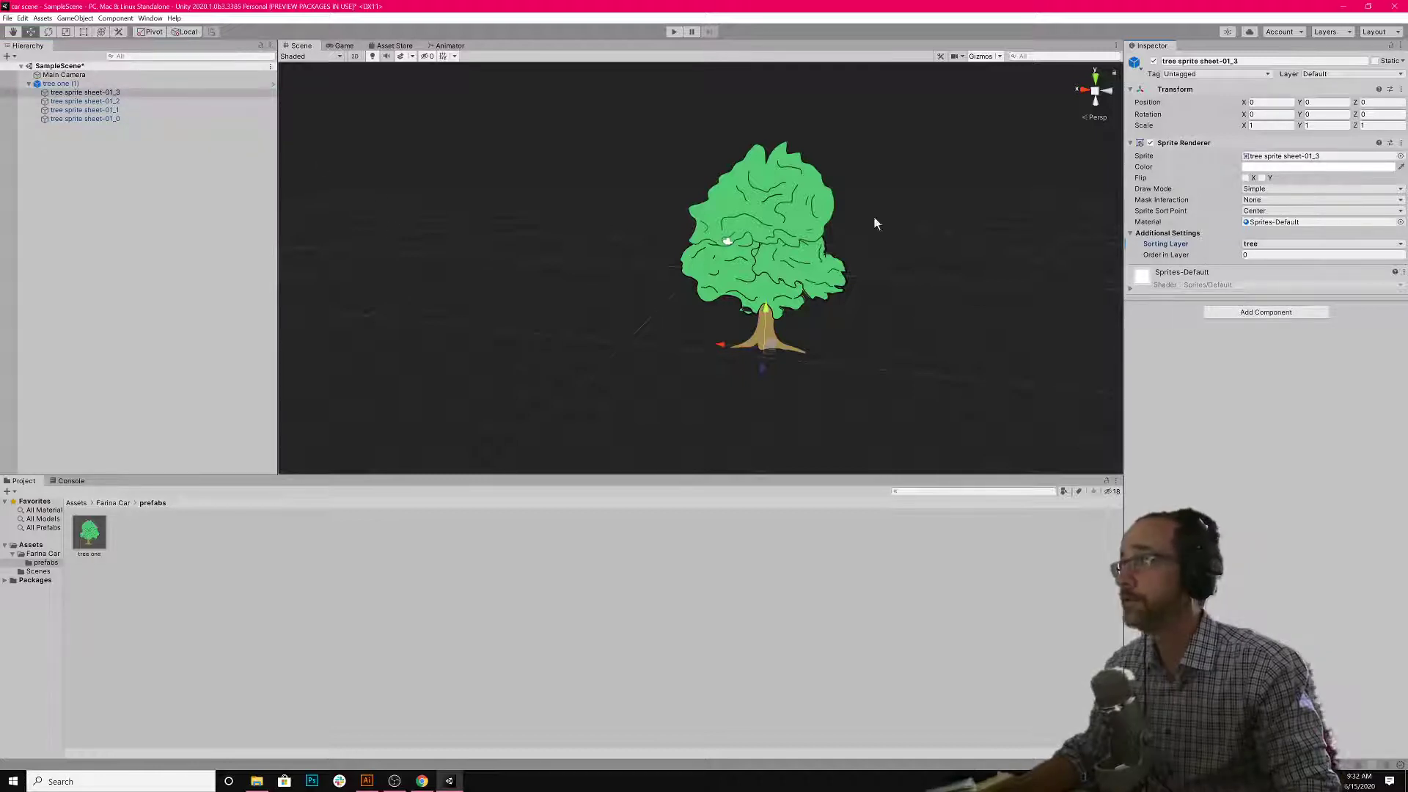
# - Try an Order in Layer of 1 on the trunk sprite, tree sprite sheet-01_3
pyautogui.click(1233, 259)
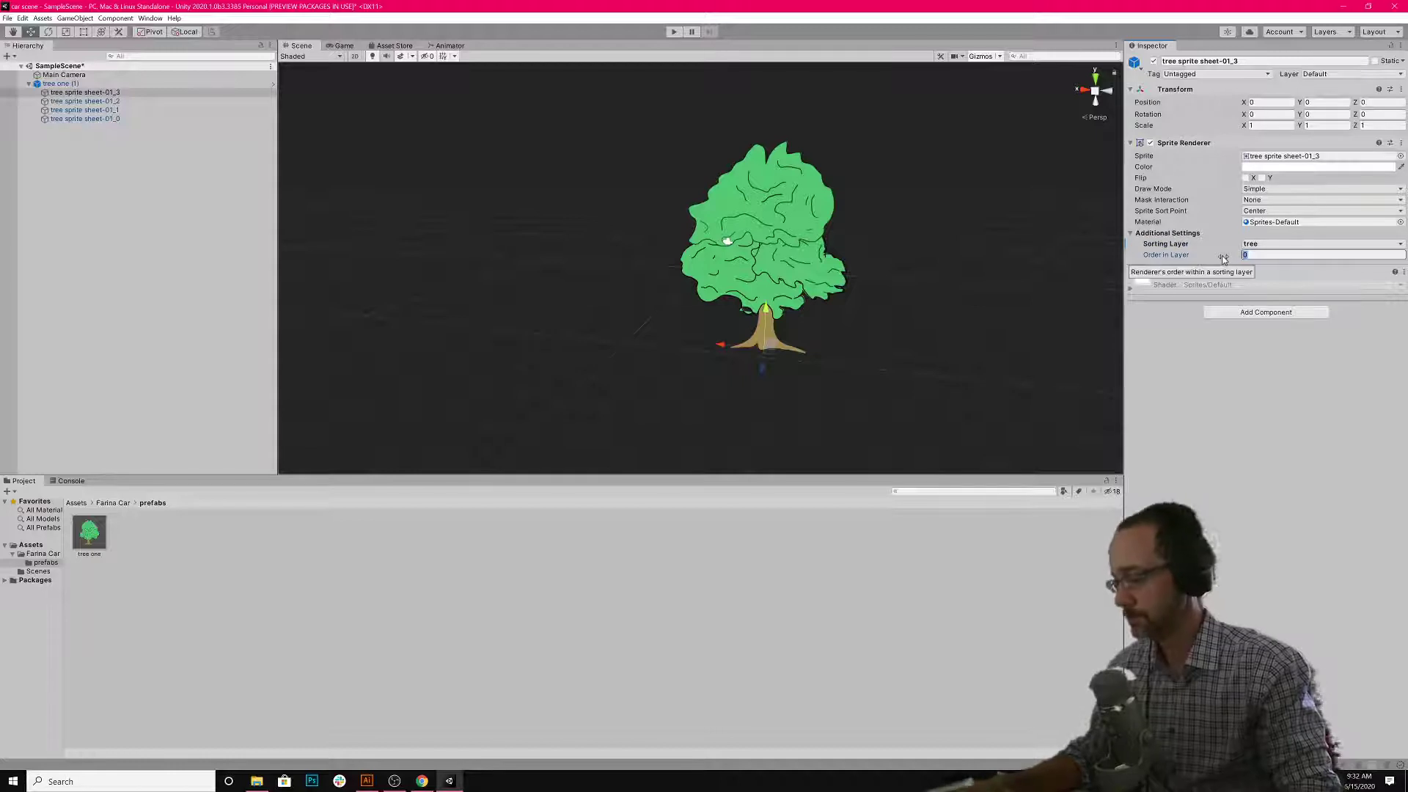
pyautogui.write('1')
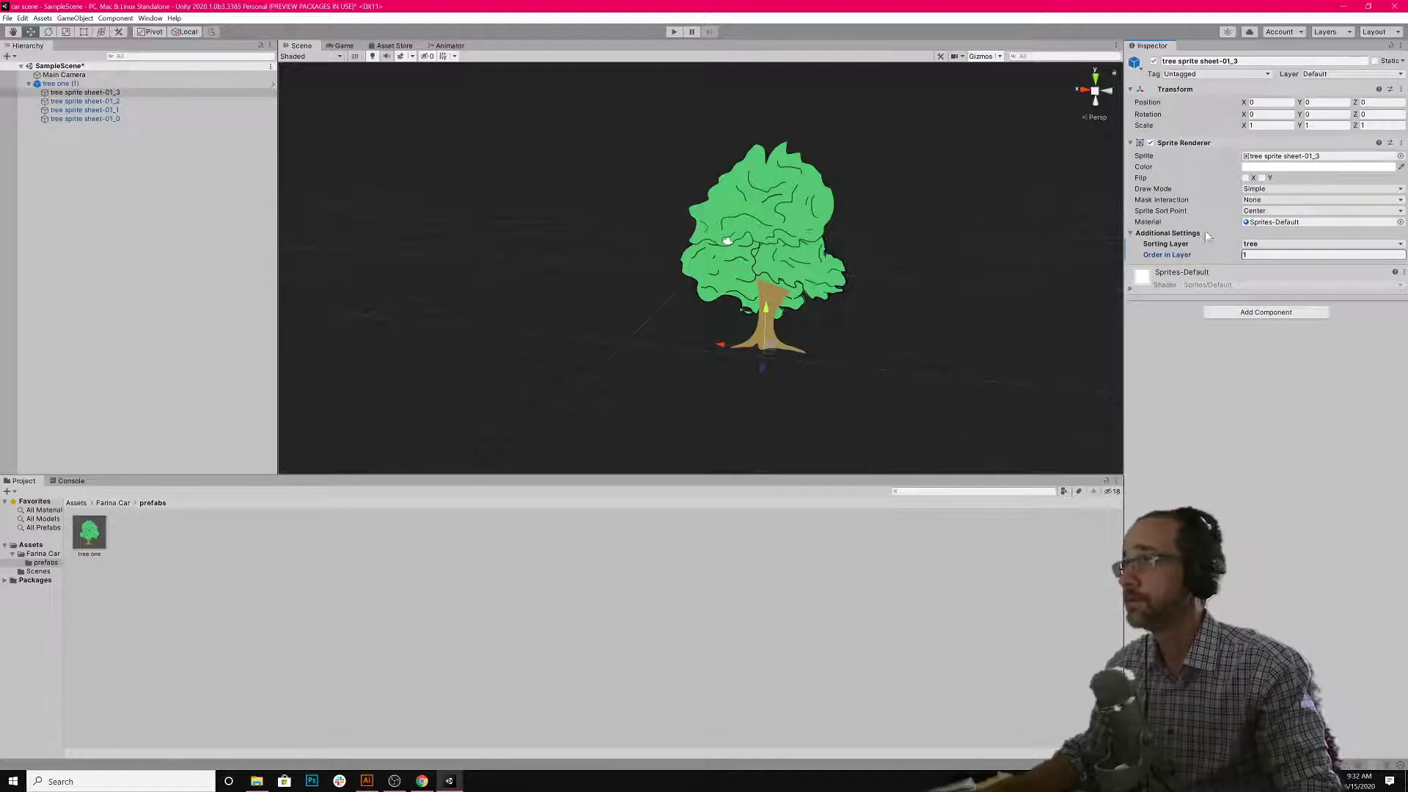
pyautogui.keyDown('alt'); pyautogui.moveTo(872, 389); pyautogui.dragTo(698, 360); pyautogui.keyUp('alt')
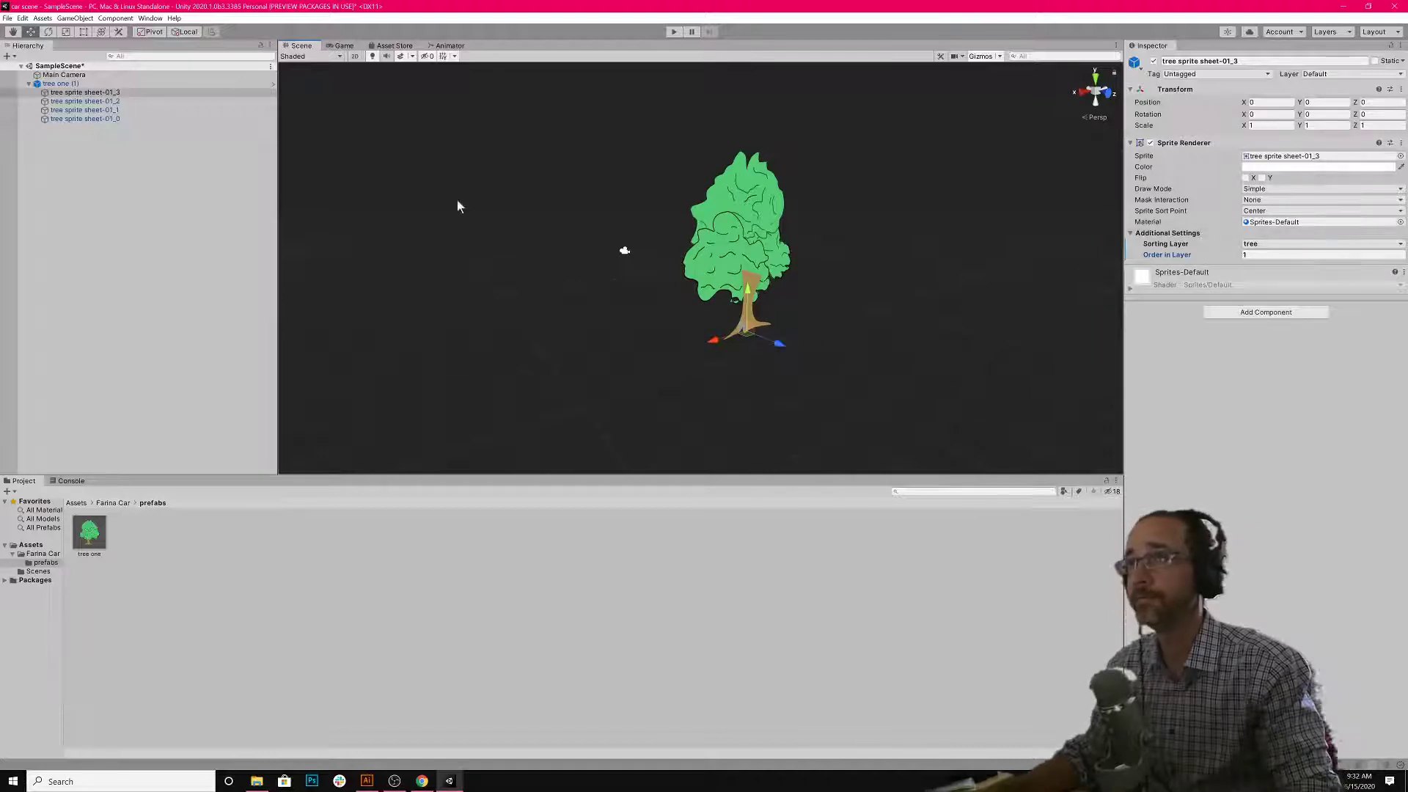
# - Set the Order in Layer to 1 for the three foliage sprites and to 0 for the trunk sprite
pyautogui.click(127, 100)
pyautogui.keyDown('shift'); pyautogui.click(123, 119); pyautogui.keyUp('shift')
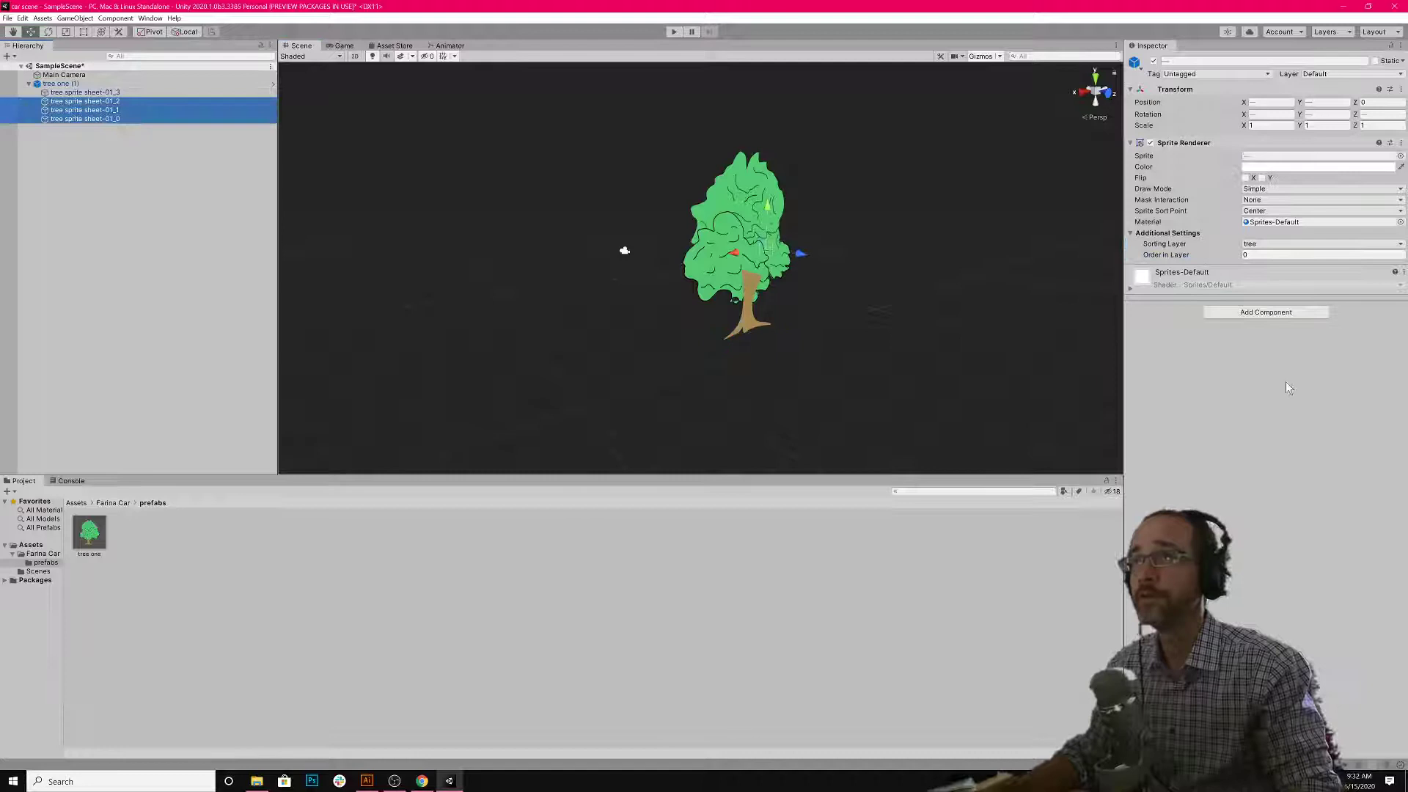
pyautogui.click(1278, 254)
pyautogui.write('1')
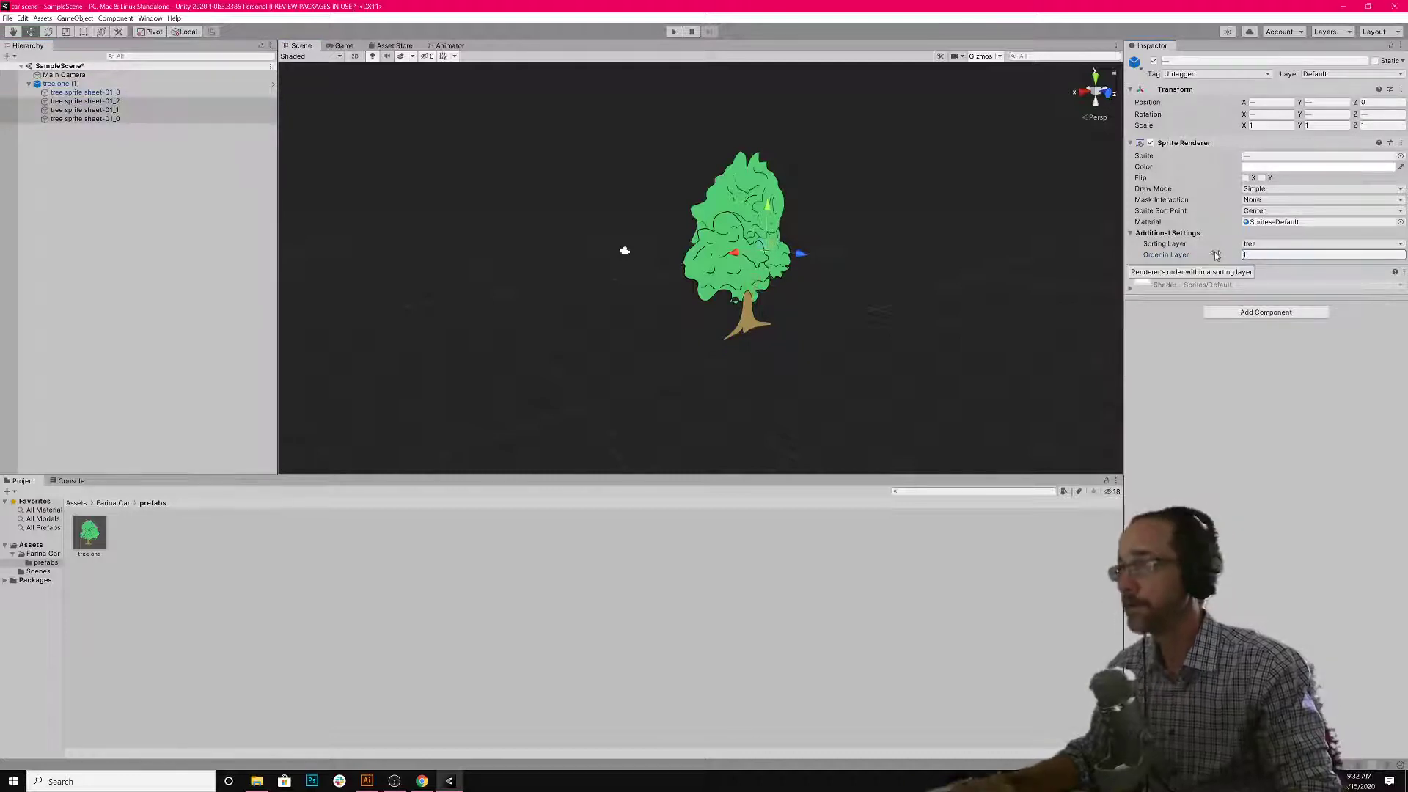
pyautogui.click(144, 94)
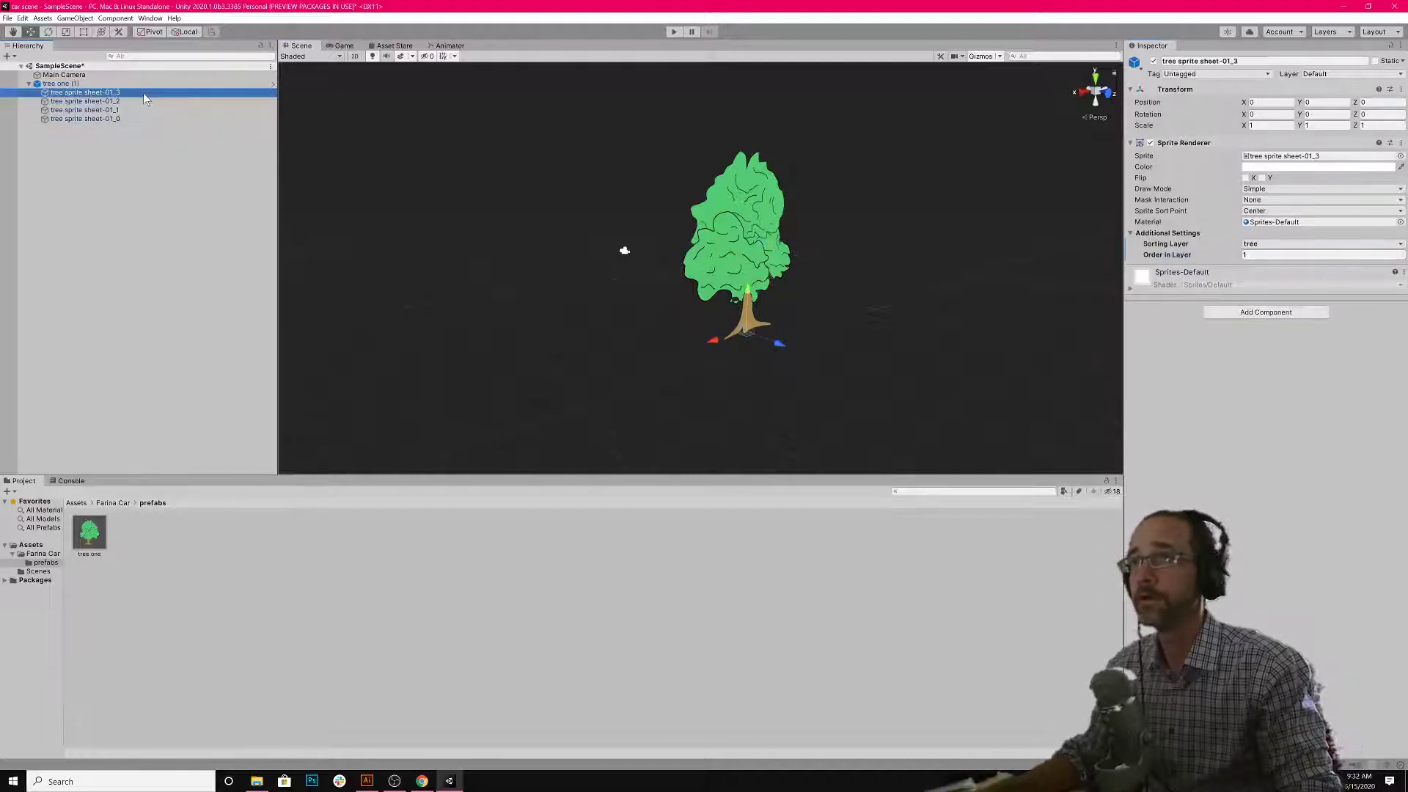
pyautogui.click(1256, 254)
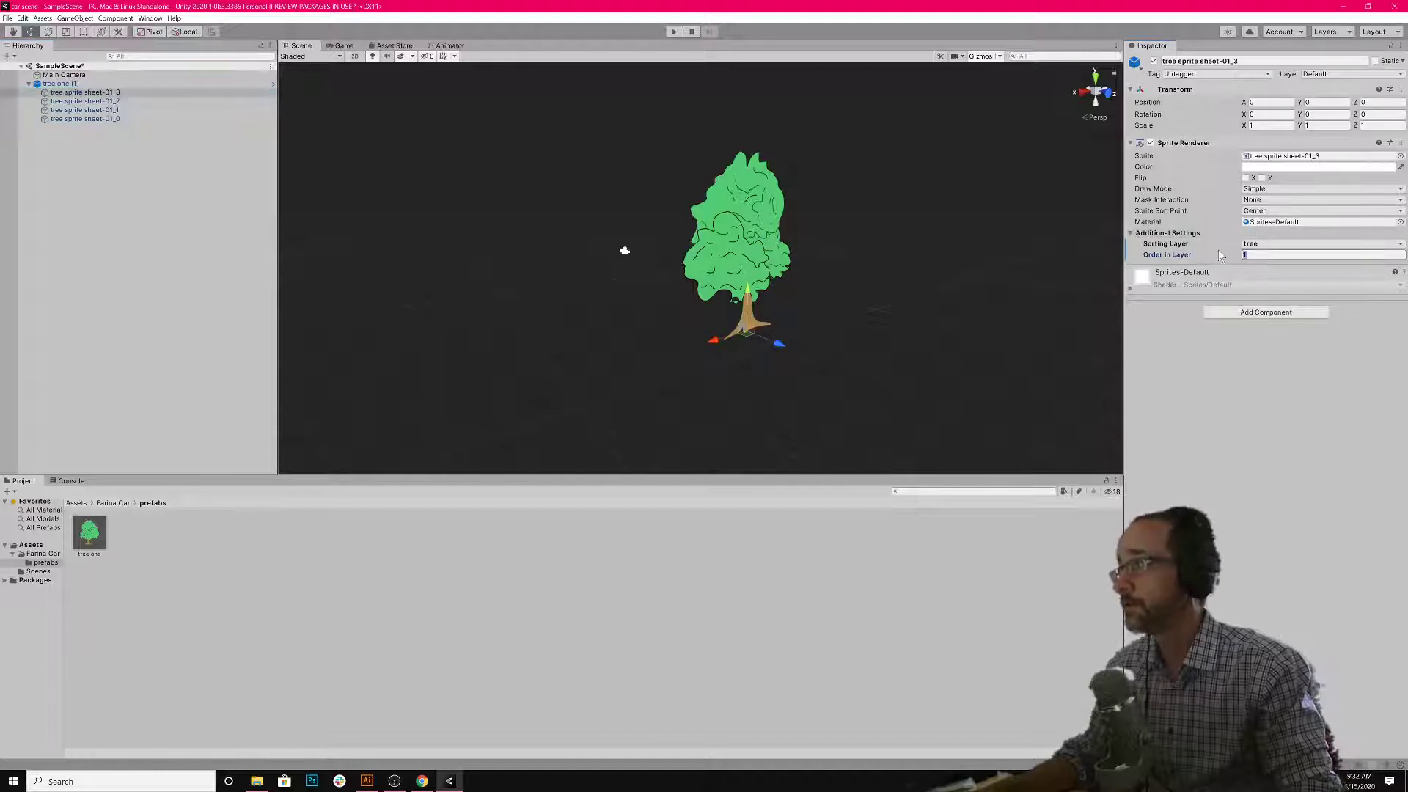
pyautogui.write('0')
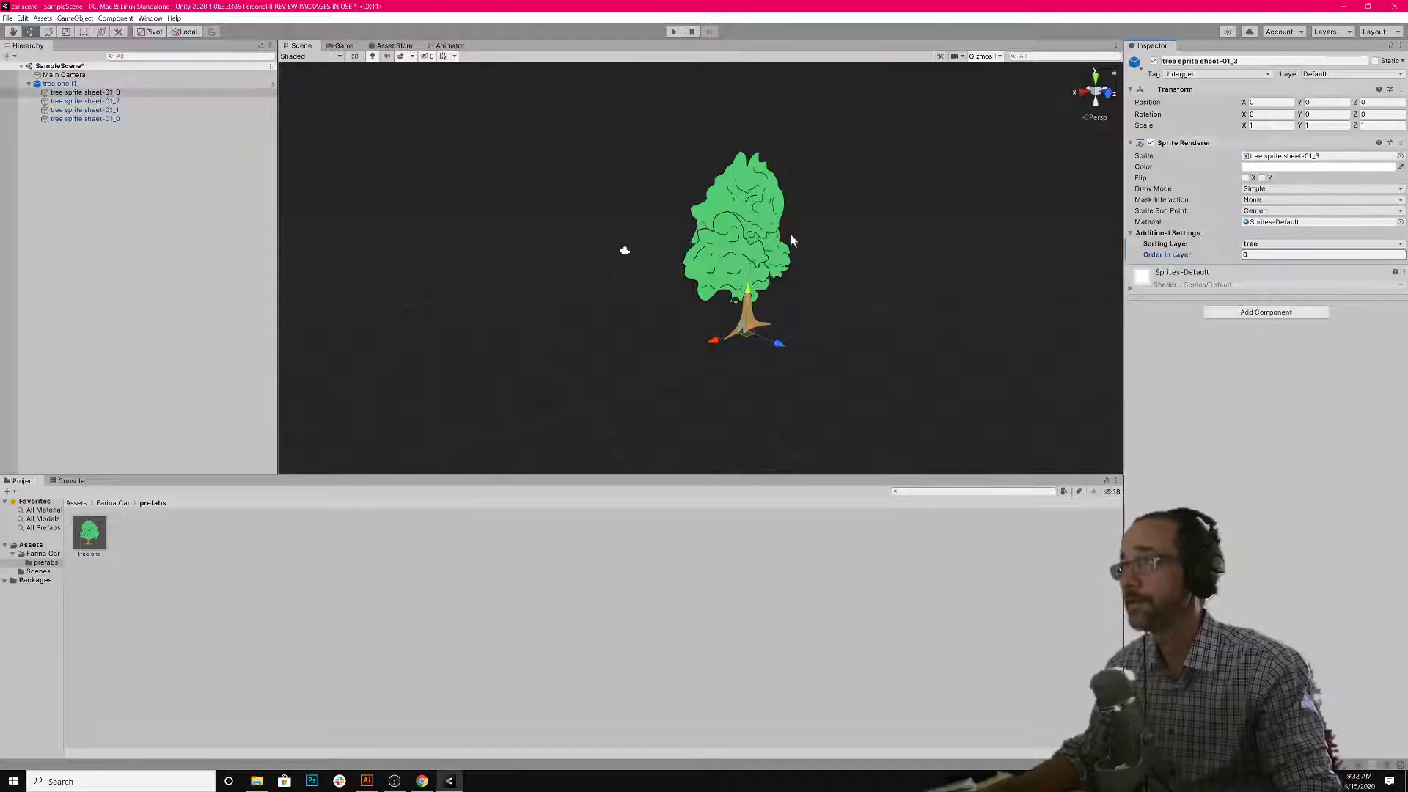
# - Set the Order in Layer to 3 for tree sprite sheet-01_0 and to 2 for tree sprite sheet-01_1
pyautogui.click(120, 121)
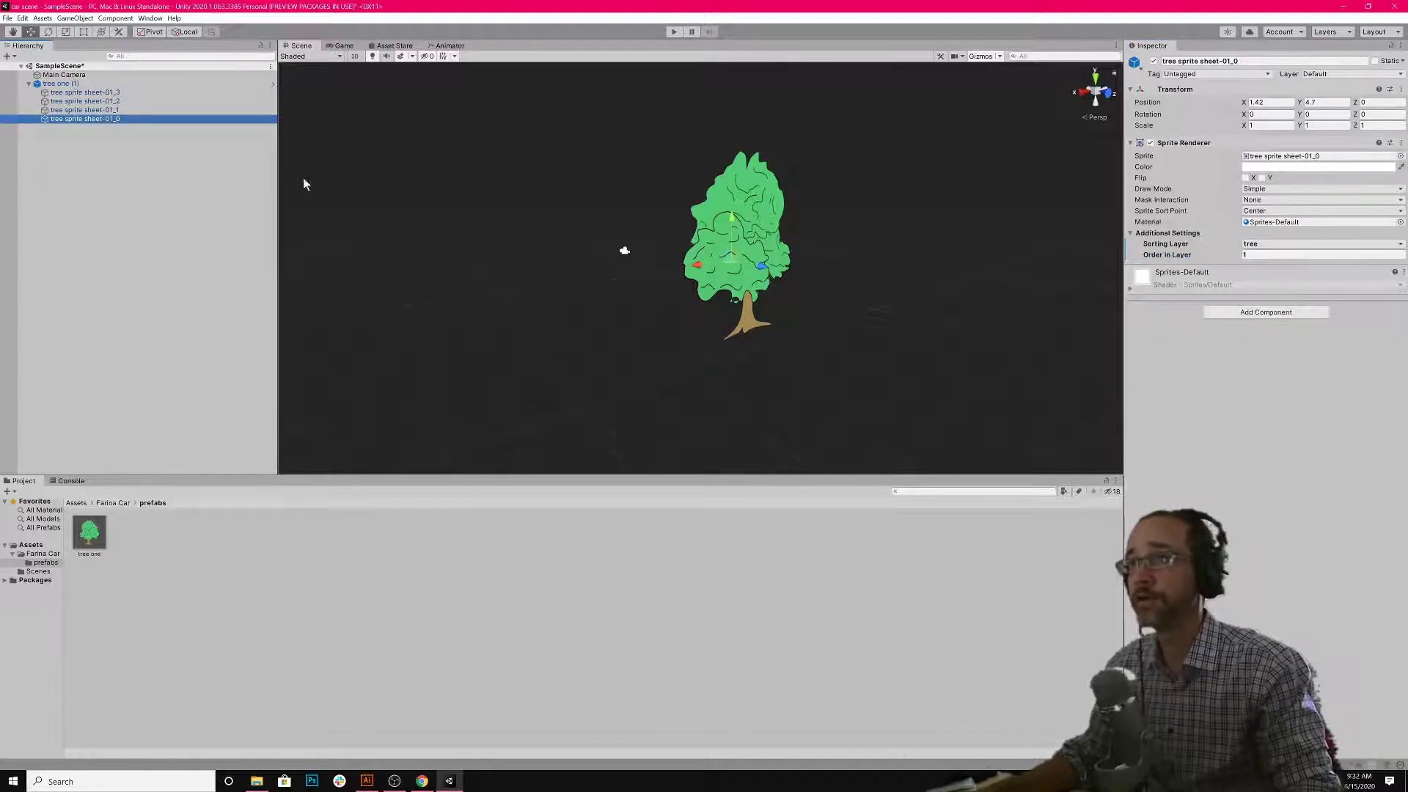
pyautogui.click(1248, 255)
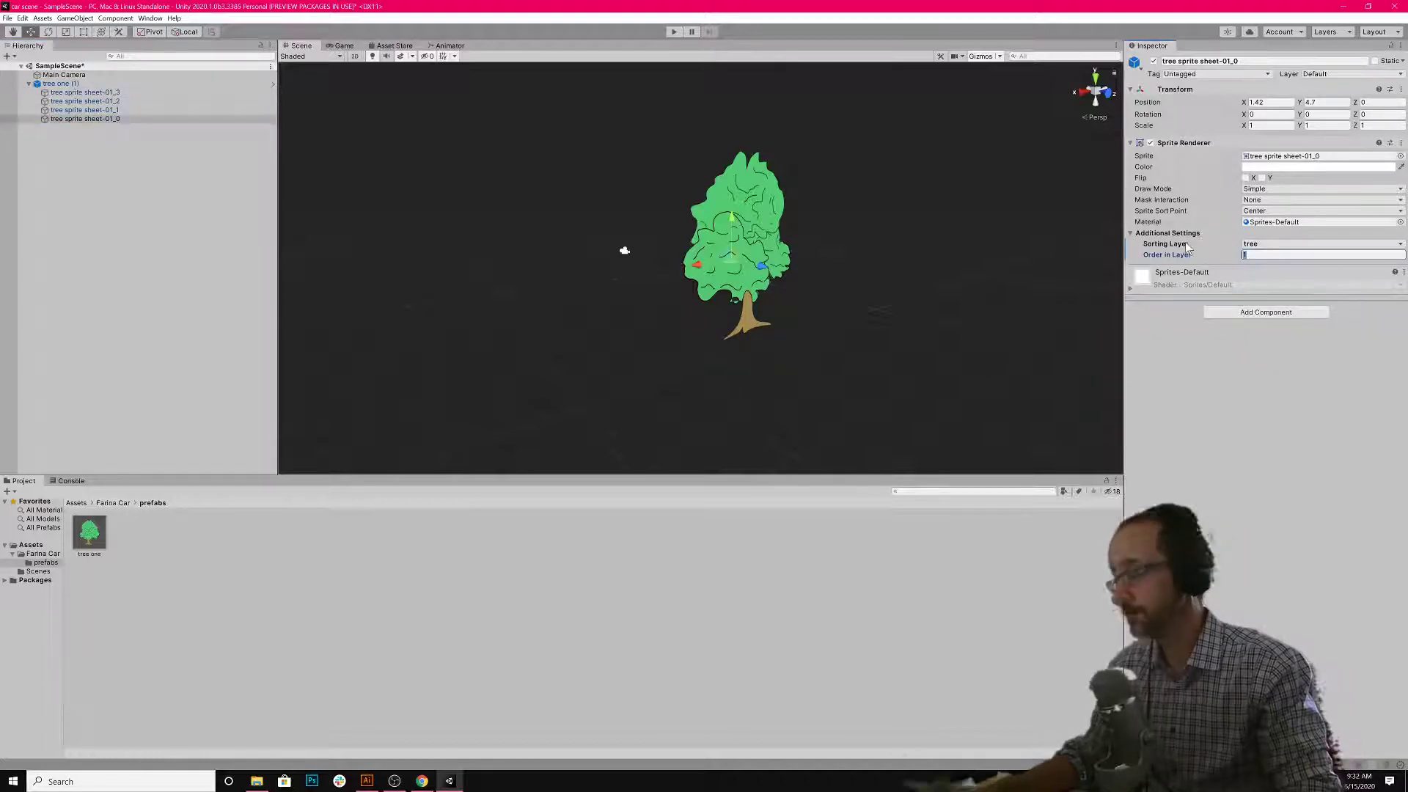
pyautogui.write('3')
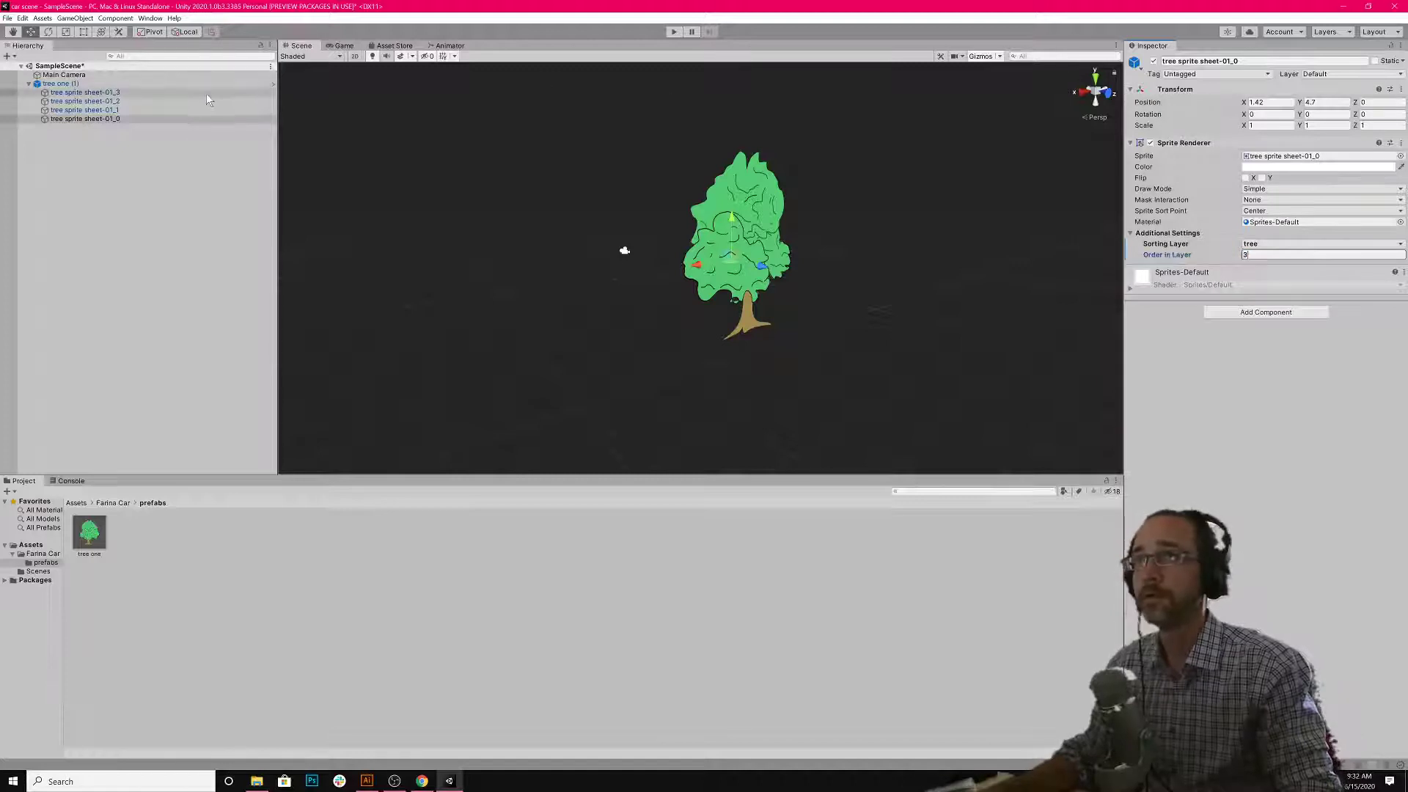
pyautogui.click(204, 110)
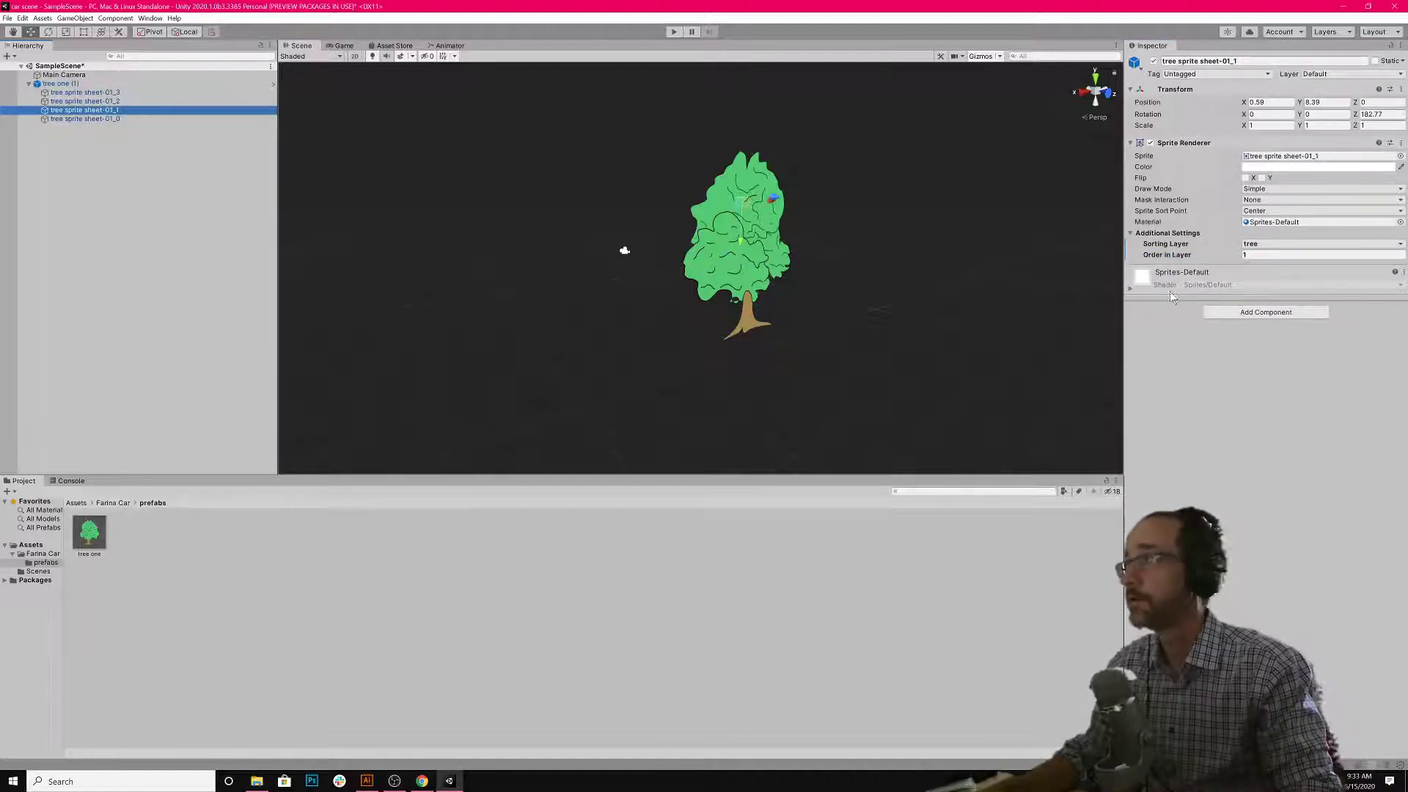
pyautogui.click(1249, 255)
pyautogui.write('2')
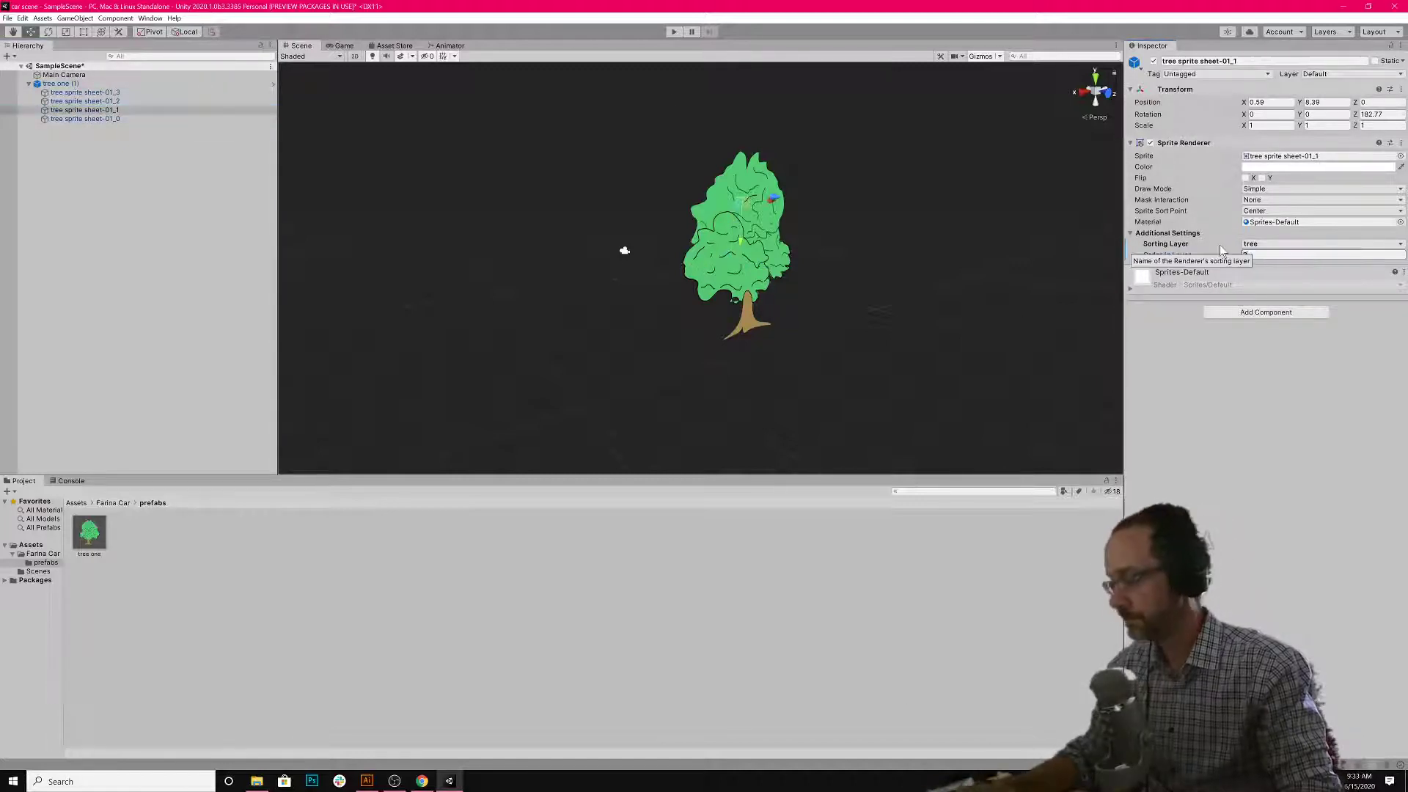
pyautogui.click(162, 103)
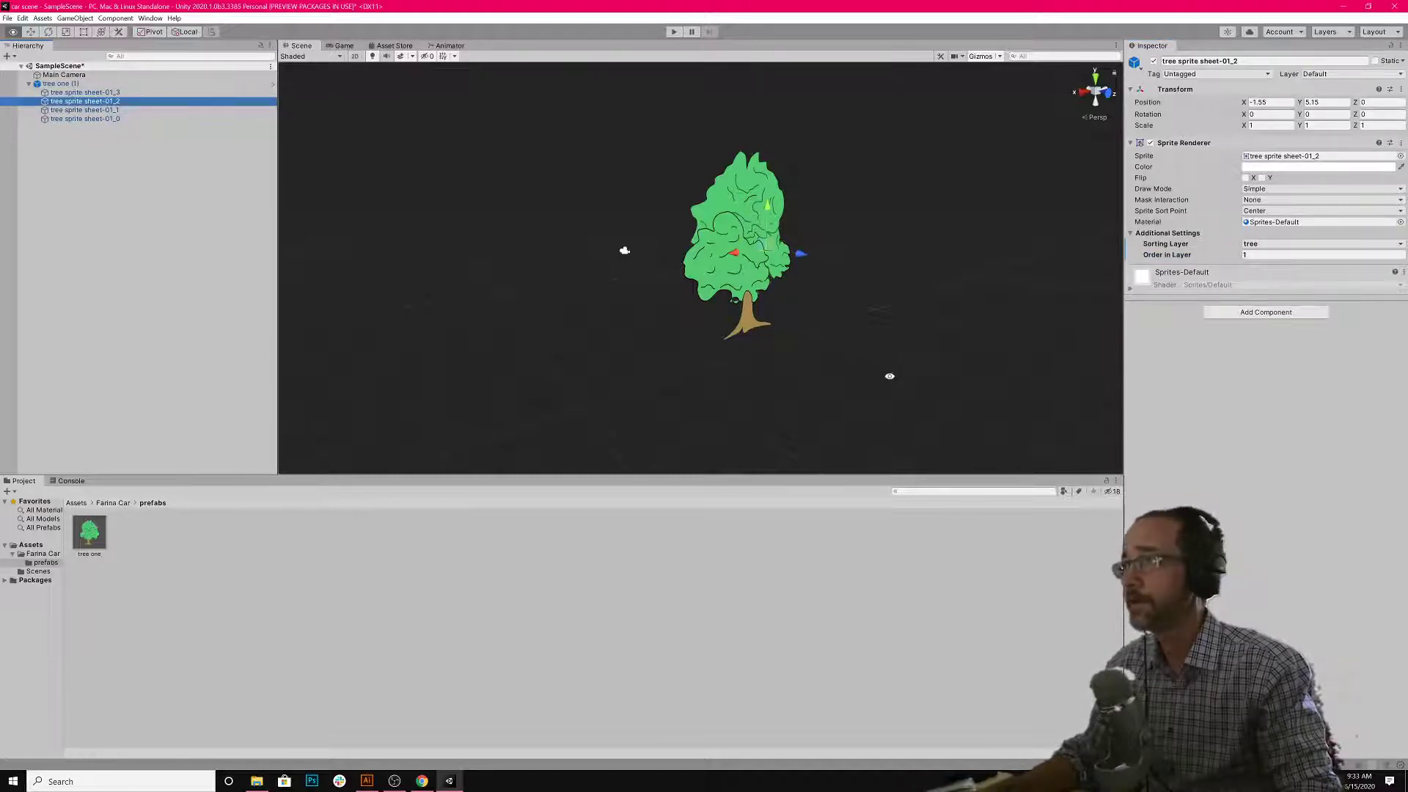
pyautogui.moveTo(889, 374)
pyautogui.keyDown('alt'); pyautogui.mouseDown()
pyautogui.moveTo(726, 364)
pyautogui.moveTo(741, 363)
pyautogui.mouseUp(); pyautogui.keyUp('alt')
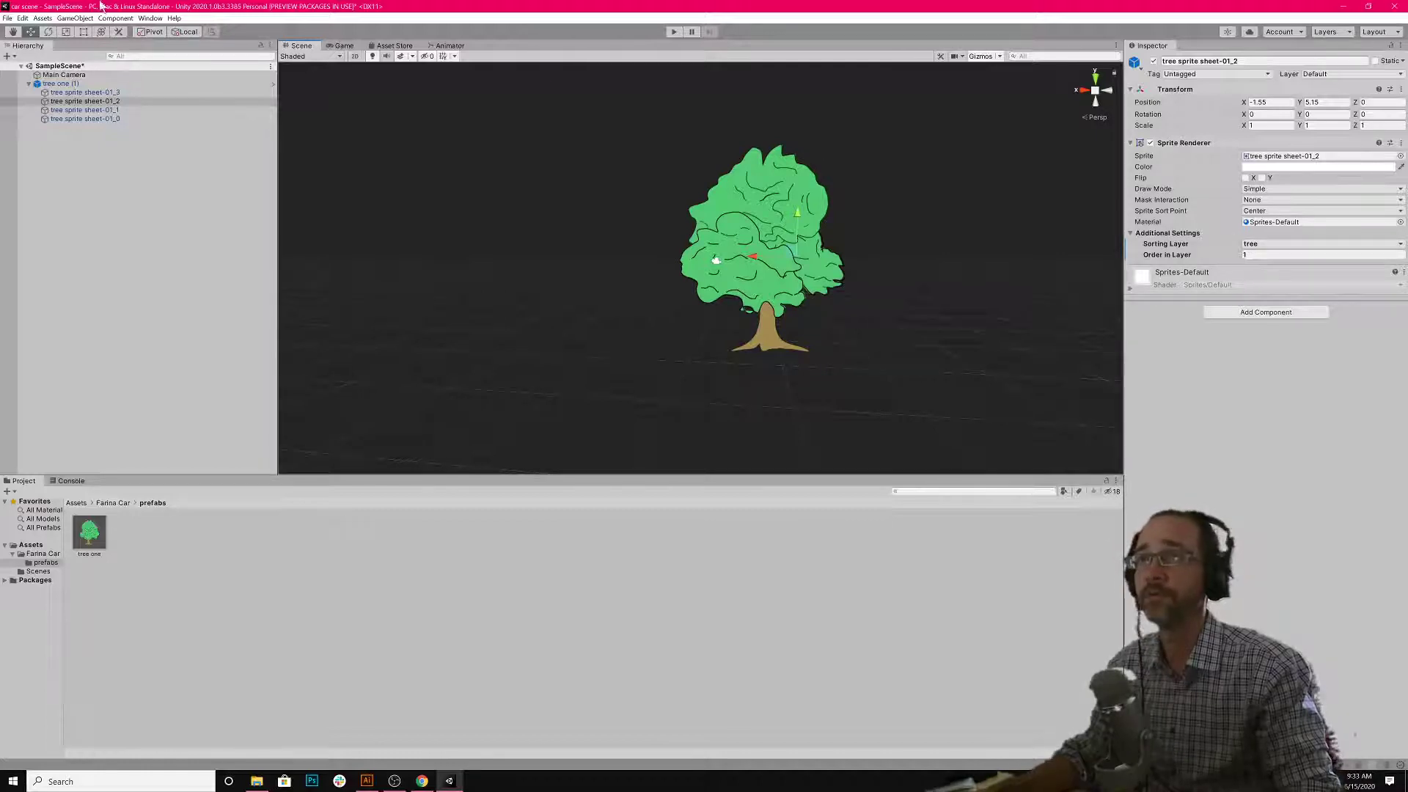
# - Reset the Transform of the tree one (1) parent object so its position is 0, 0, 0
pyautogui.click(76, 85)
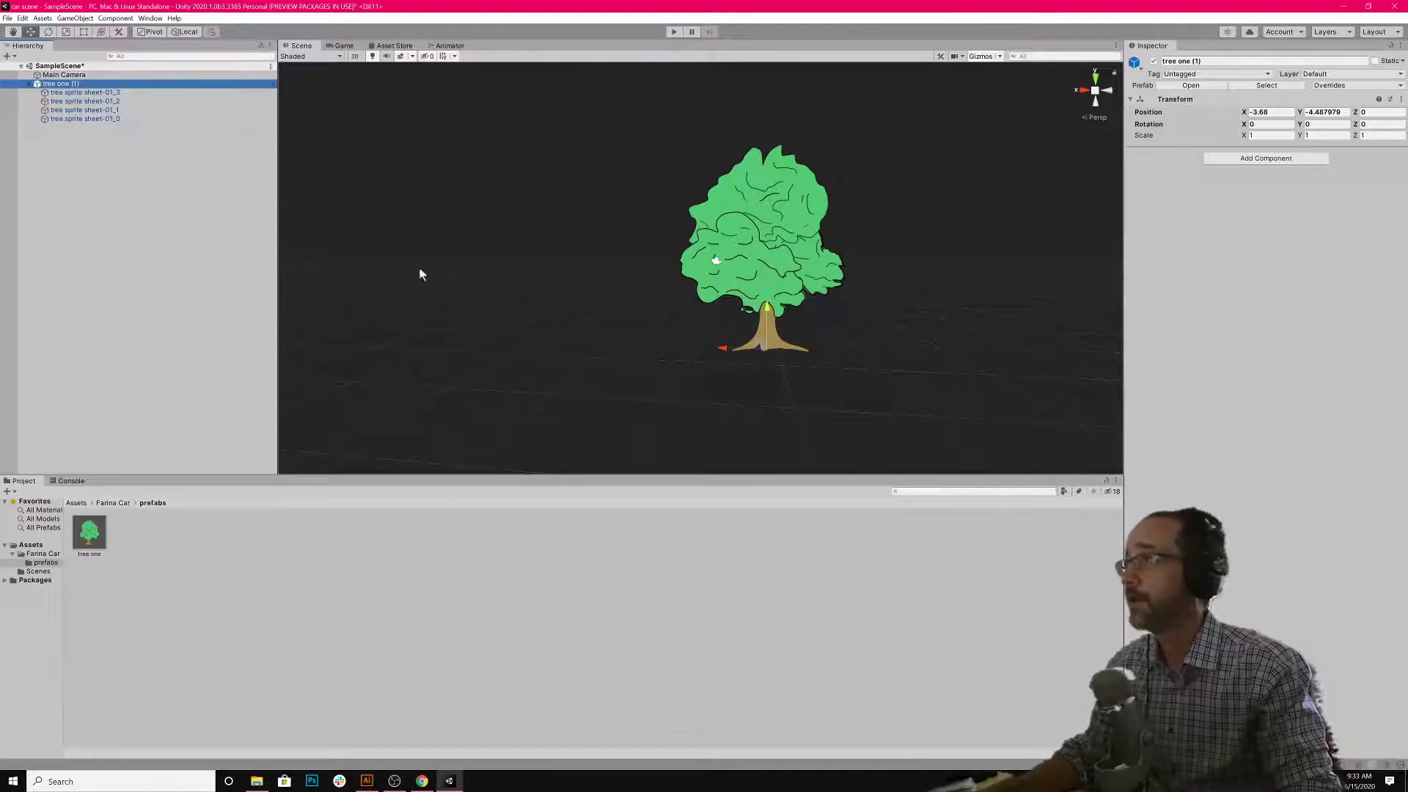
pyautogui.click(1400, 99)
pyautogui.click(1349, 109)
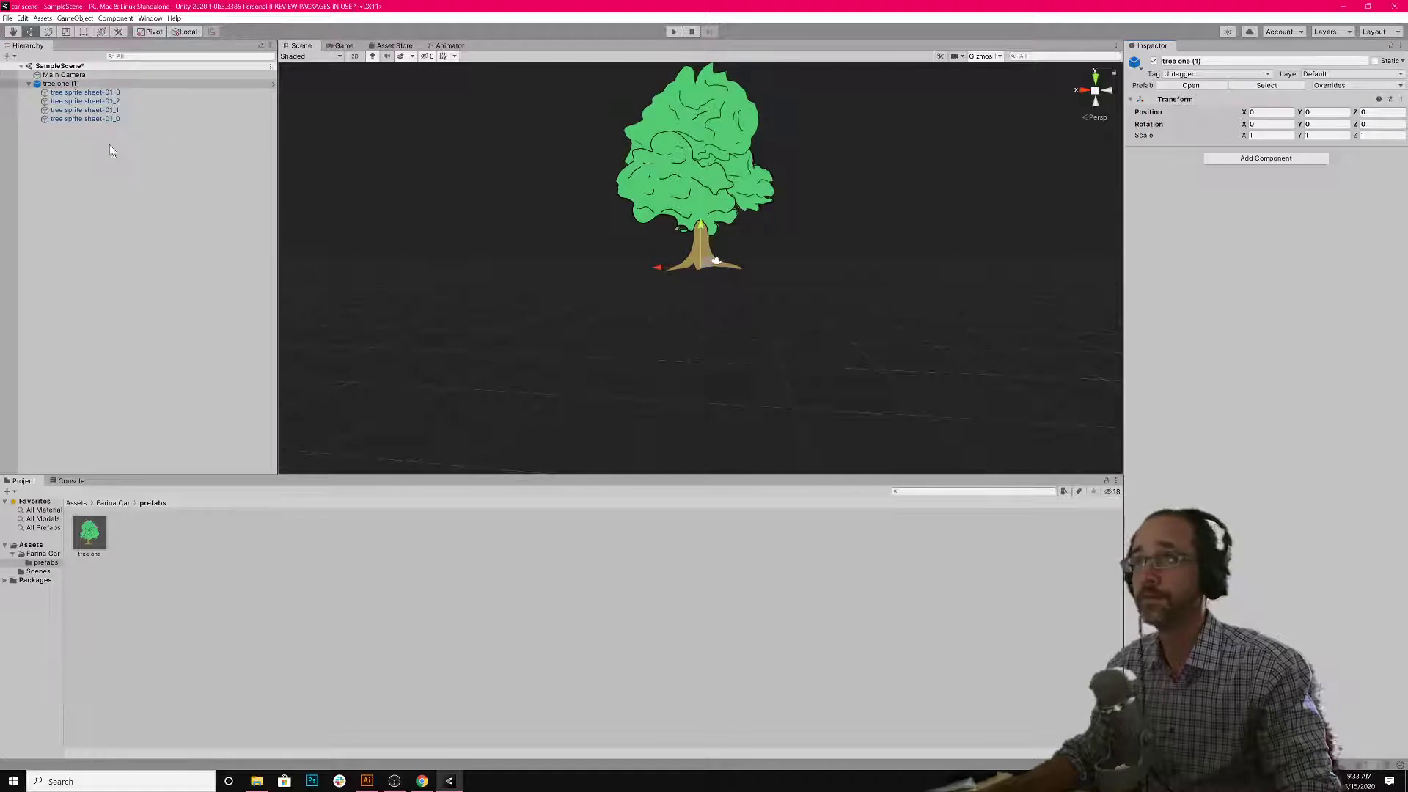
# - Delete the tree one prefab asset from the prefabs folder
pyautogui.click(91, 539)
pyautogui.rightClick(91, 539)
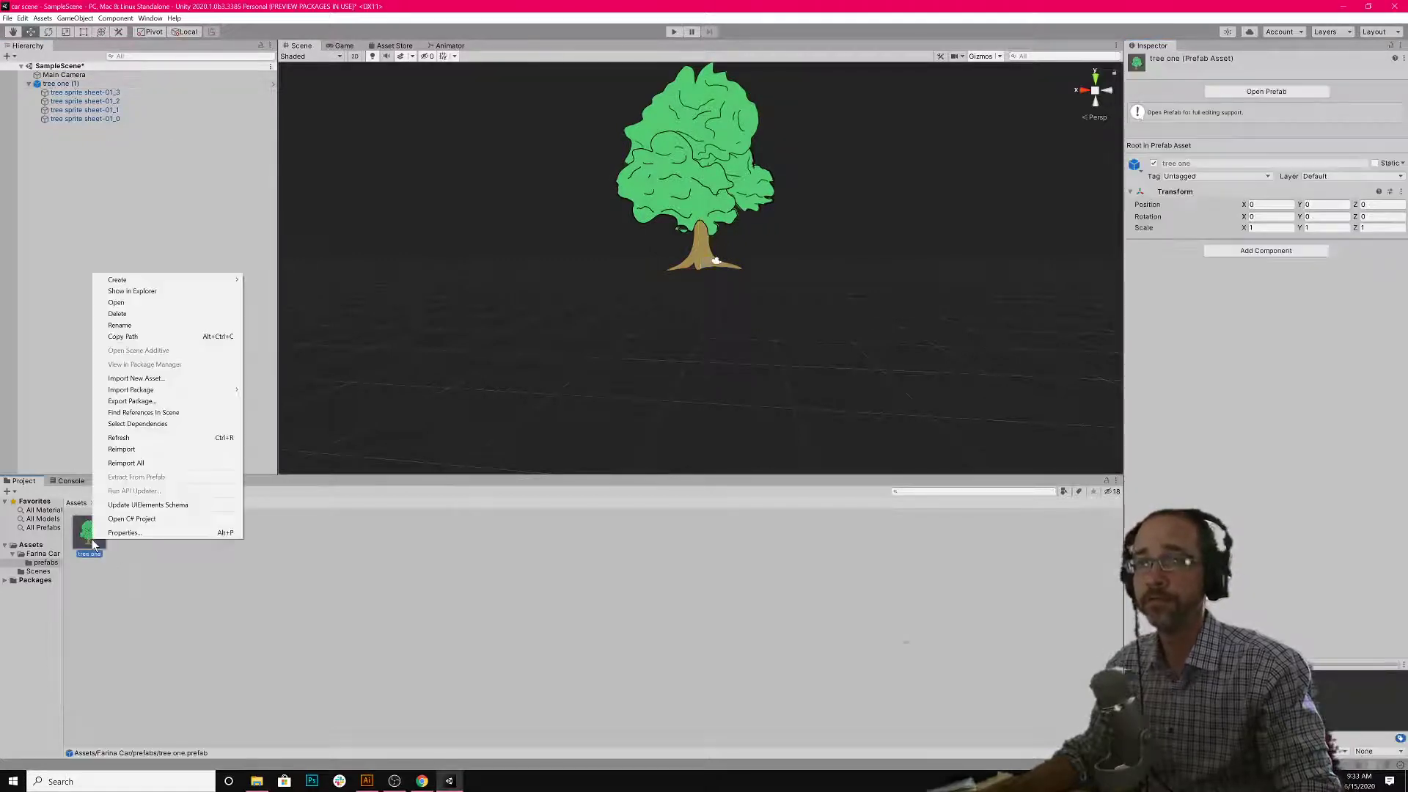
pyautogui.click(146, 313)
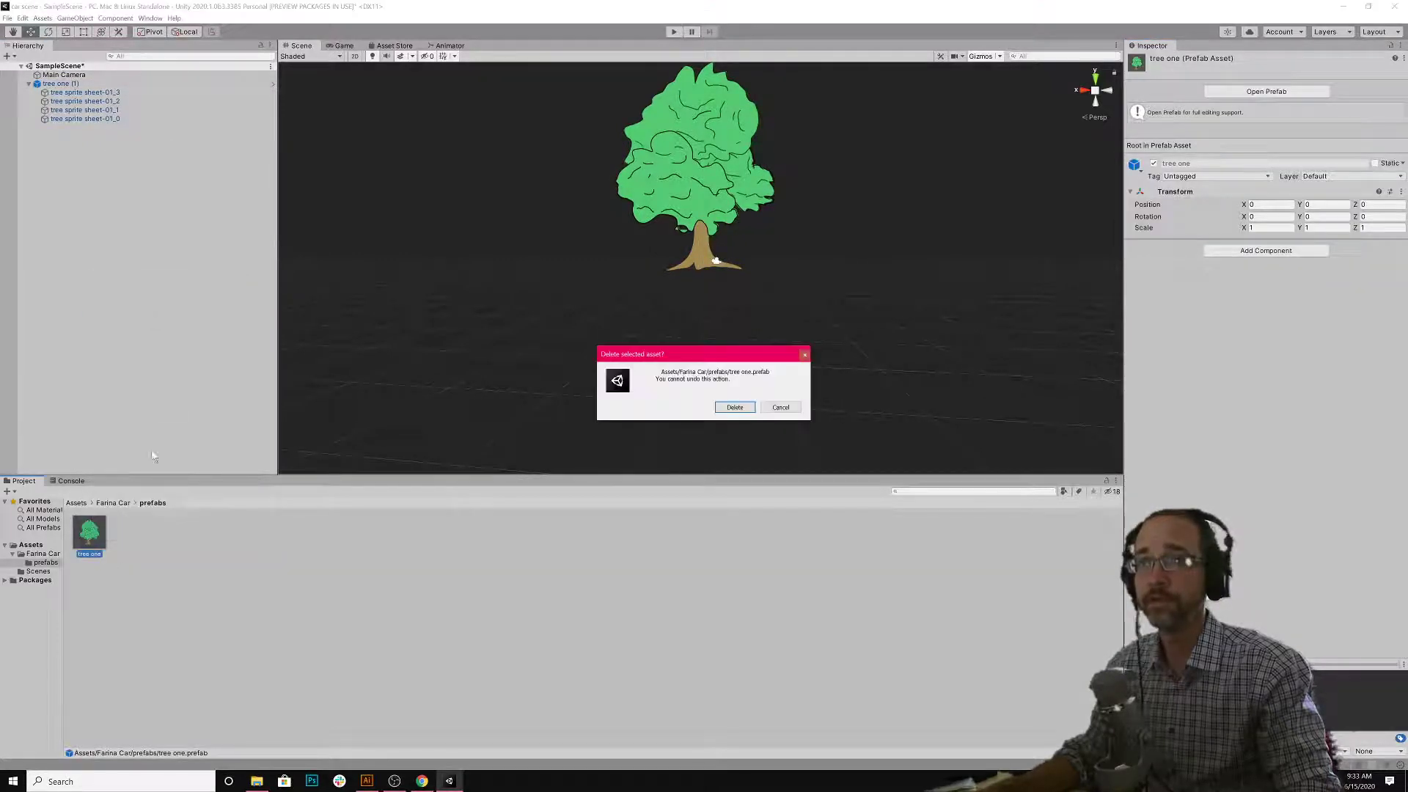
pyautogui.click(735, 407)
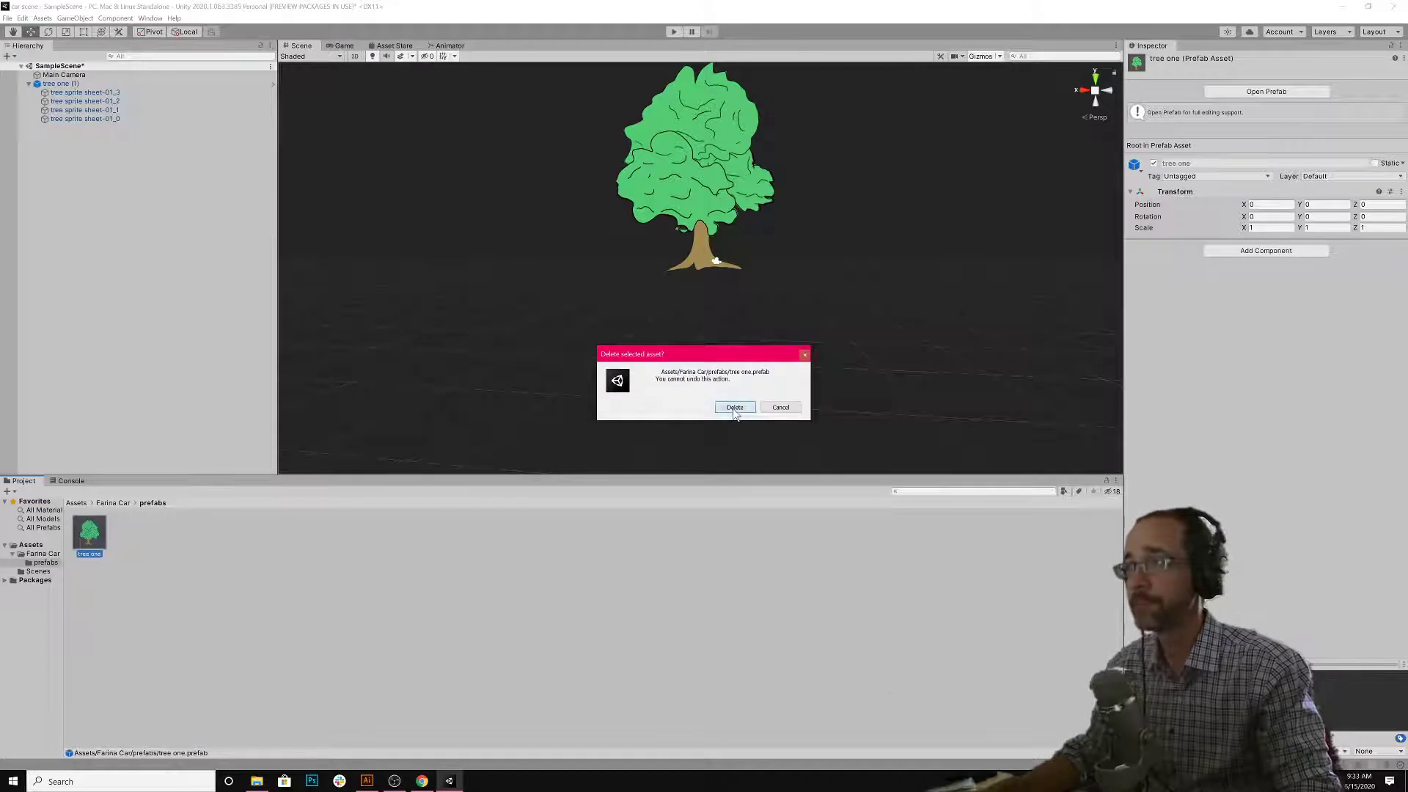
# - Rename the tree one (1) parent object in the scene hierarchy to tree one
pyautogui.click(64, 85)
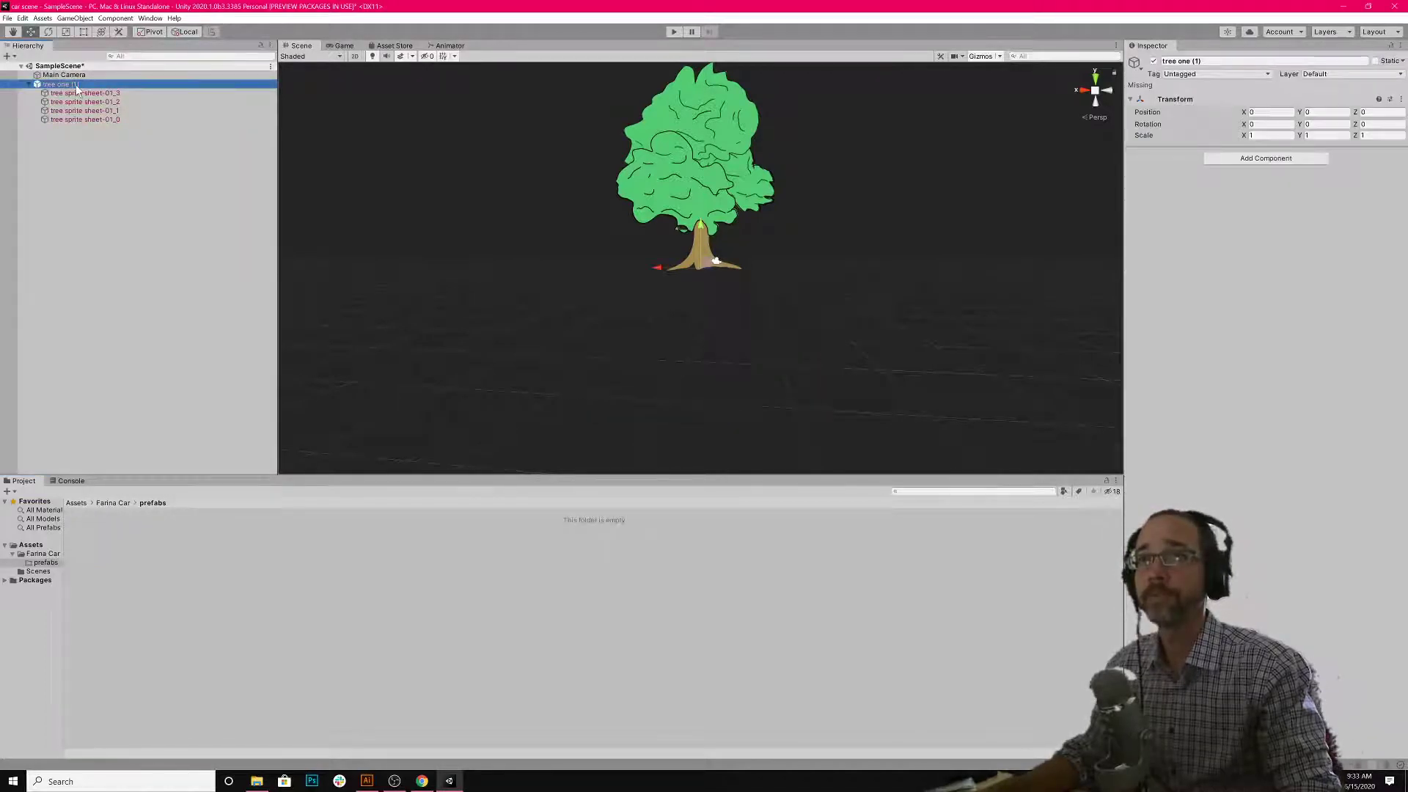
pyautogui.click(76, 87)
pyautogui.click(87, 138)
pyautogui.click(77, 87)
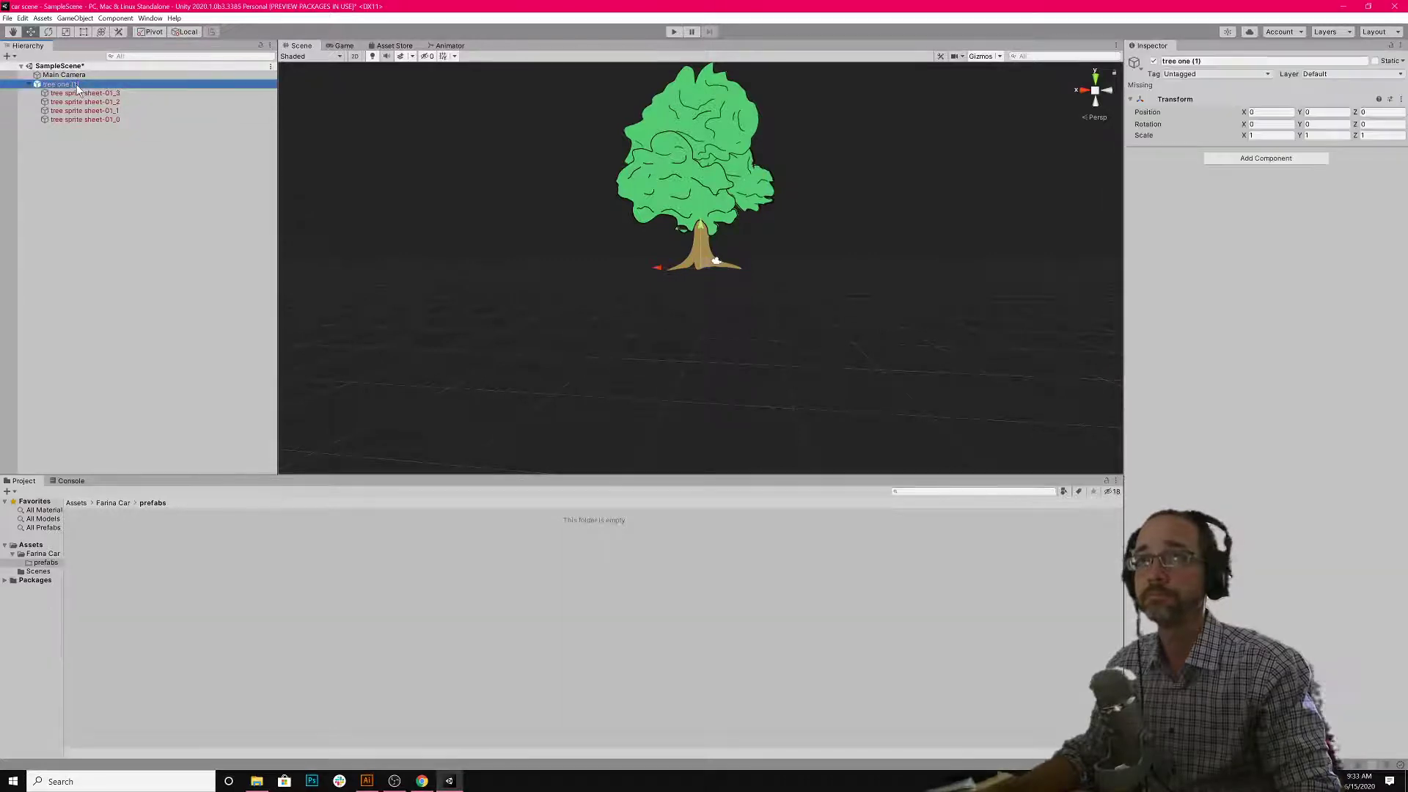
pyautogui.click(77, 86)
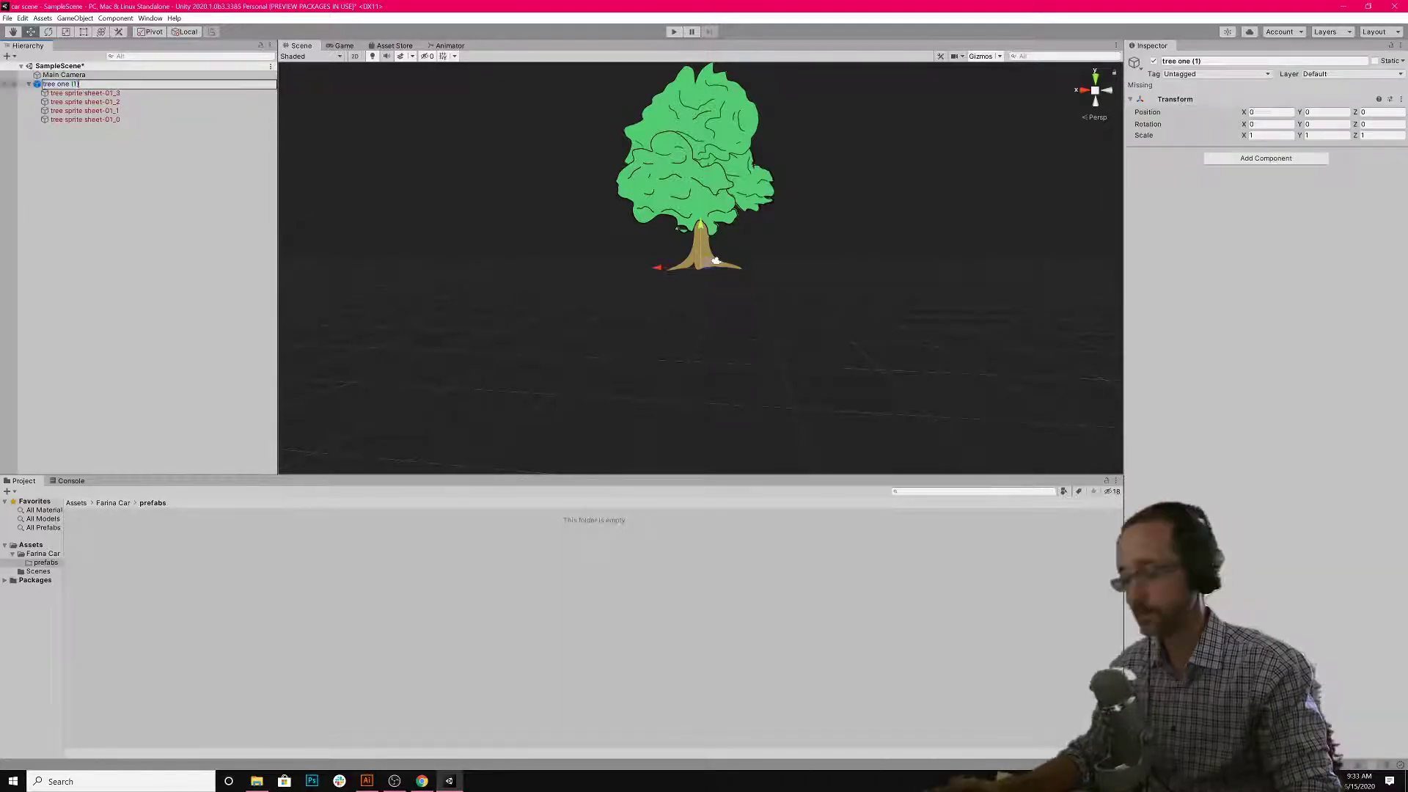
pyautogui.press('BackSpace')
pyautogui.press('BackSpace')
pyautogui.press('BackSpace')
pyautogui.press('BackSpace')
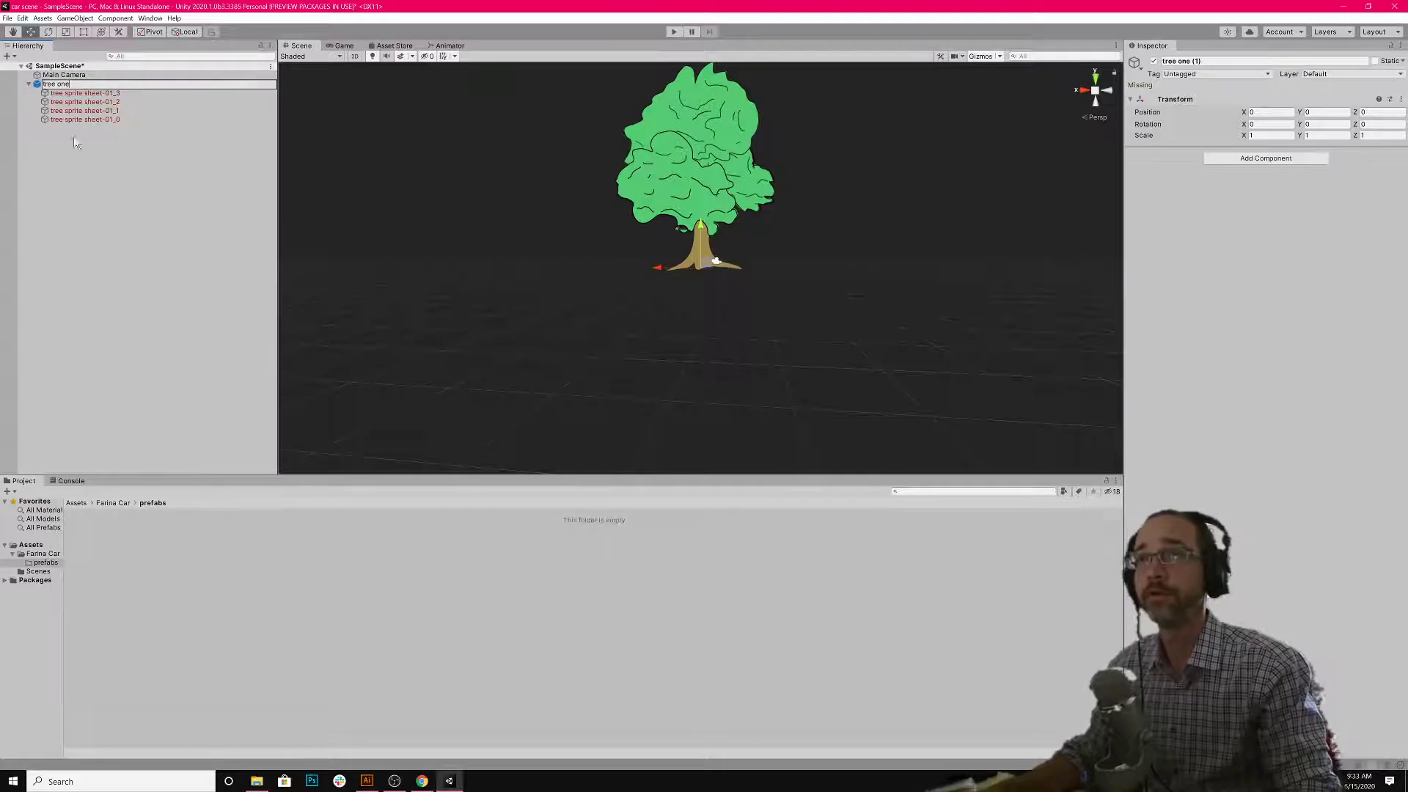
pyautogui.click(74, 138)
# - Create a new prefab from the tree one object in the prefabs folder
pyautogui.click(76, 76)
pyautogui.click(76, 84)
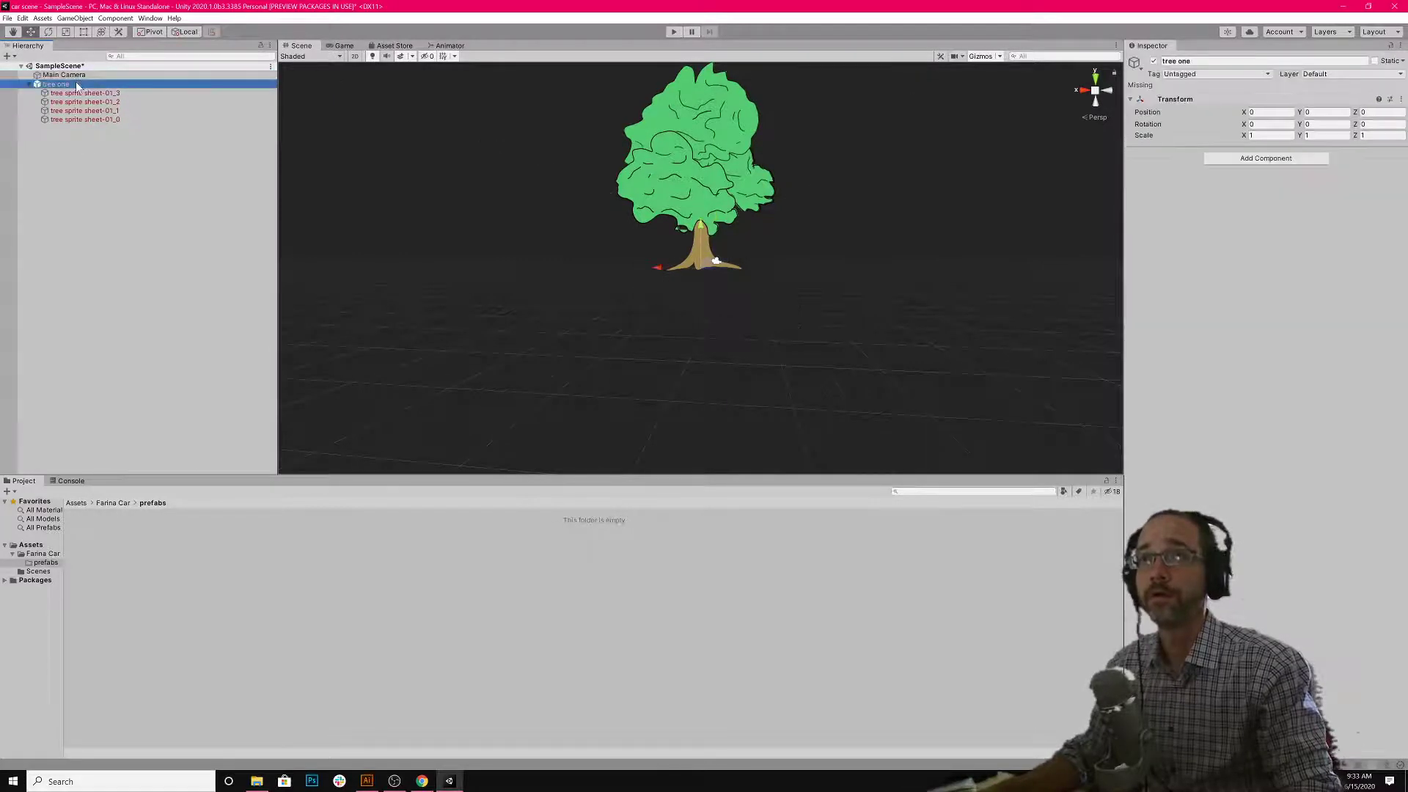
pyautogui.moveTo(77, 85); pyautogui.dragTo(200, 550)
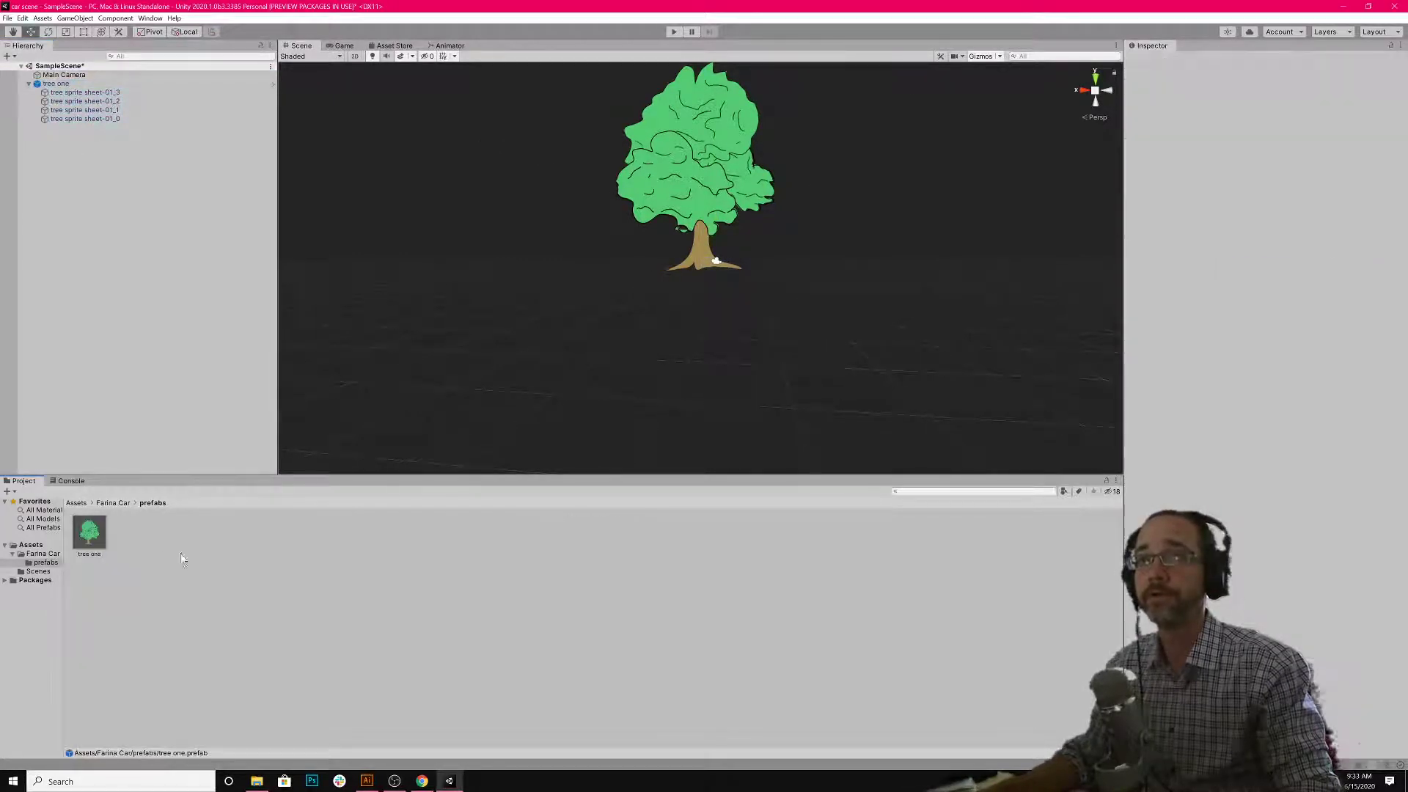
# - Switch the Scene view to 2D and frame the tree together with the camera bounds
pyautogui.click(99, 537)
pyautogui.keyDown('alt'); pyautogui.moveTo(713, 289); pyautogui.dragTo(739, 305); pyautogui.keyUp('alt')
pyautogui.click(354, 58)
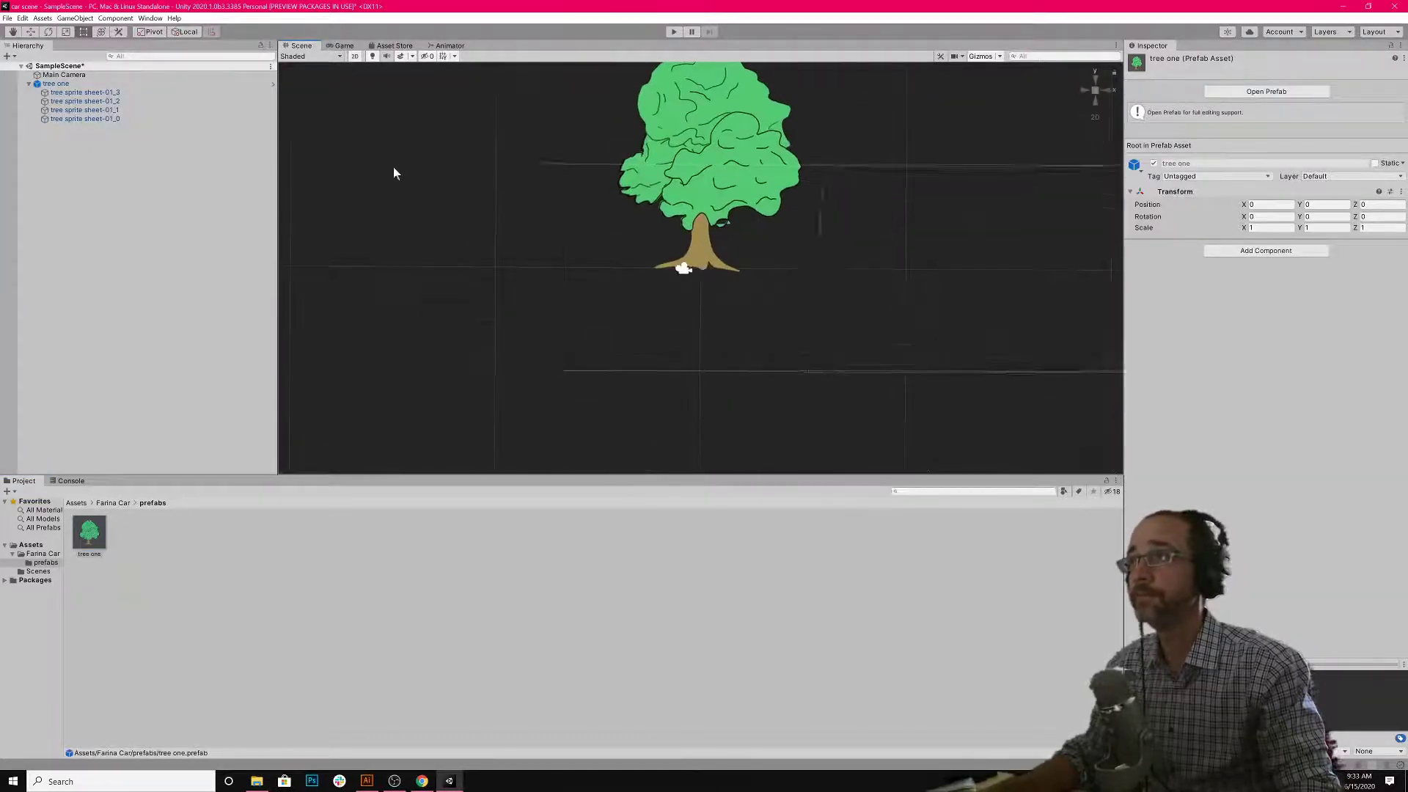
pyautogui.scroll(-4, 600, 340)
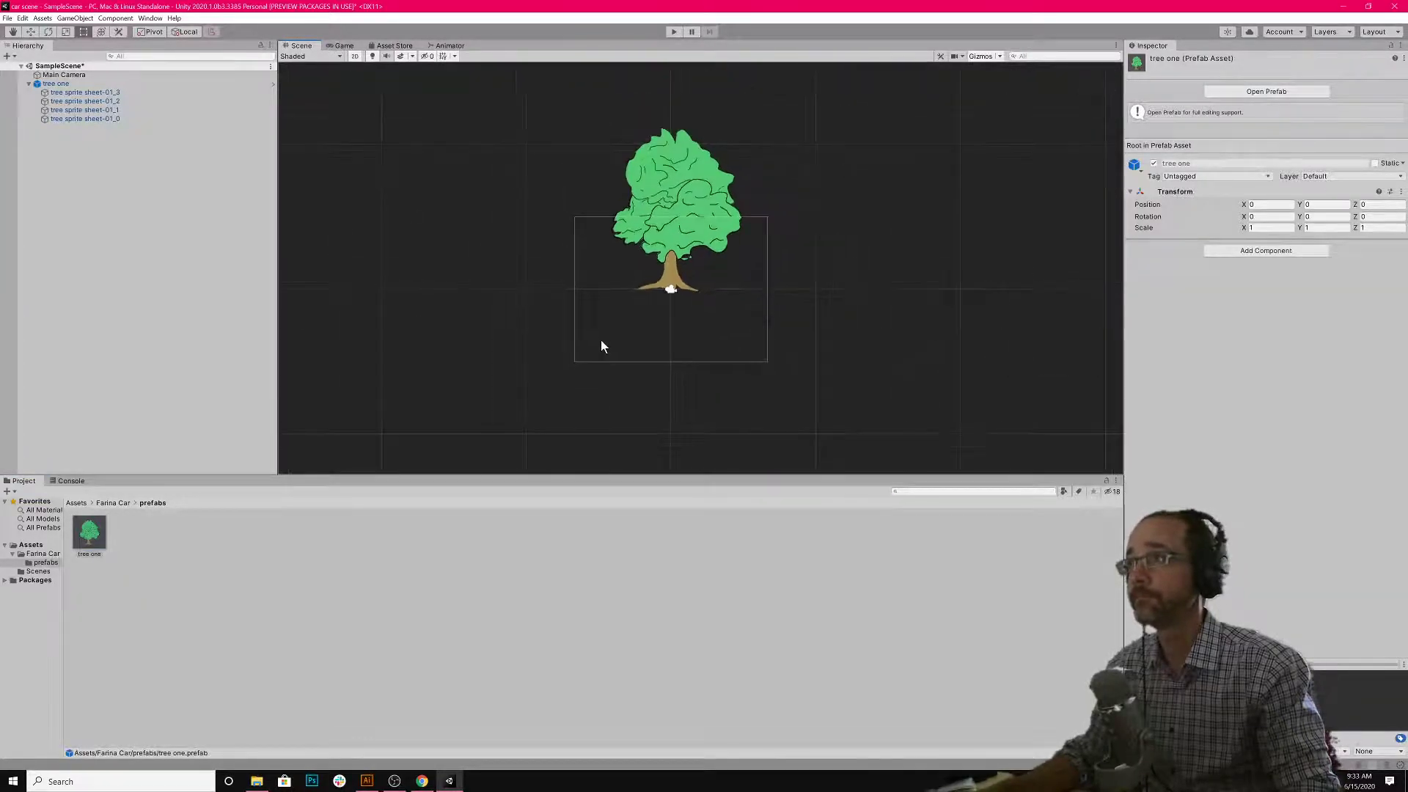
pyautogui.moveTo(587, 217); pyautogui.dragTo(574, 273, button='middle')
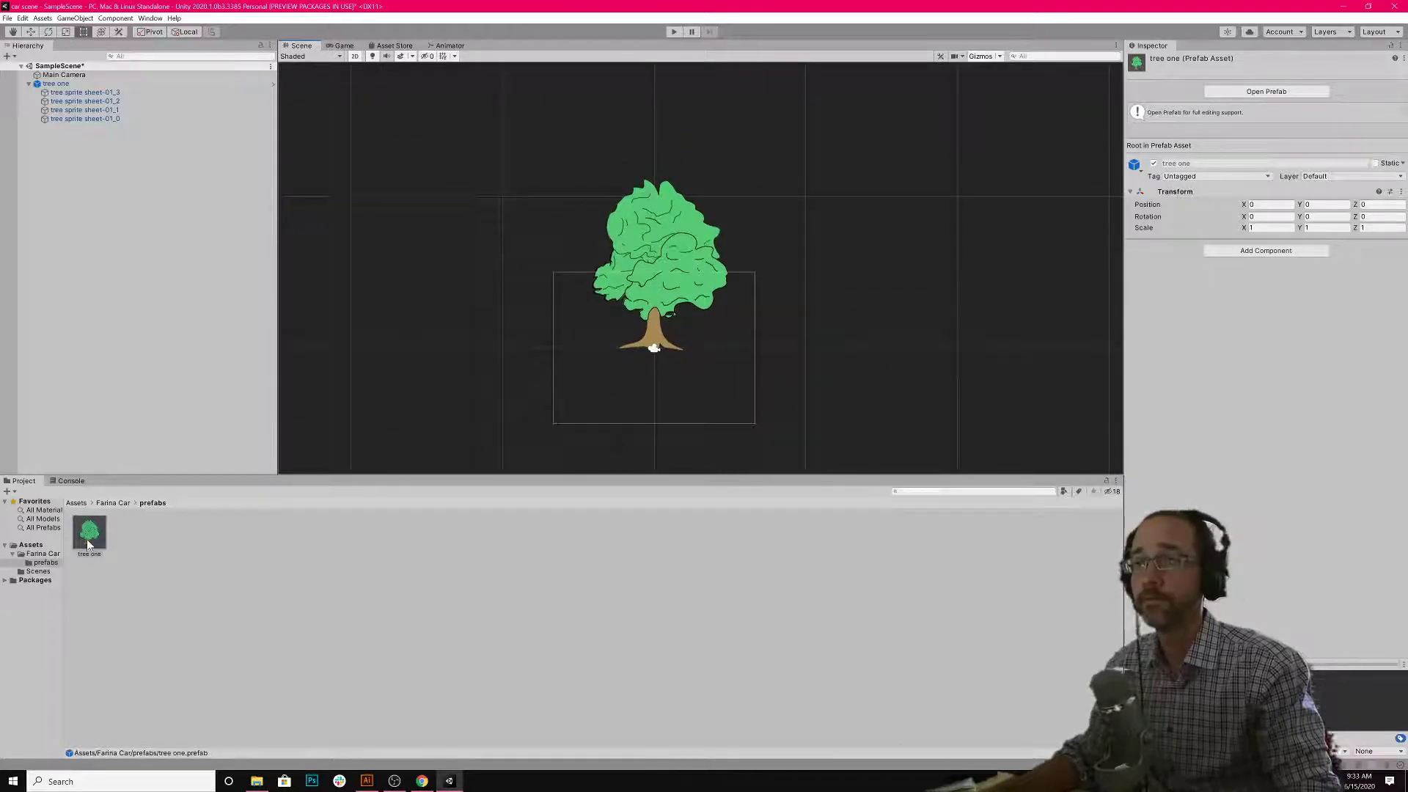
# - Place three more instances of the tree one prefab in the scene, two left of the existing tree and one right of it
pyautogui.moveTo(90, 545); pyautogui.dragTo(541, 363)
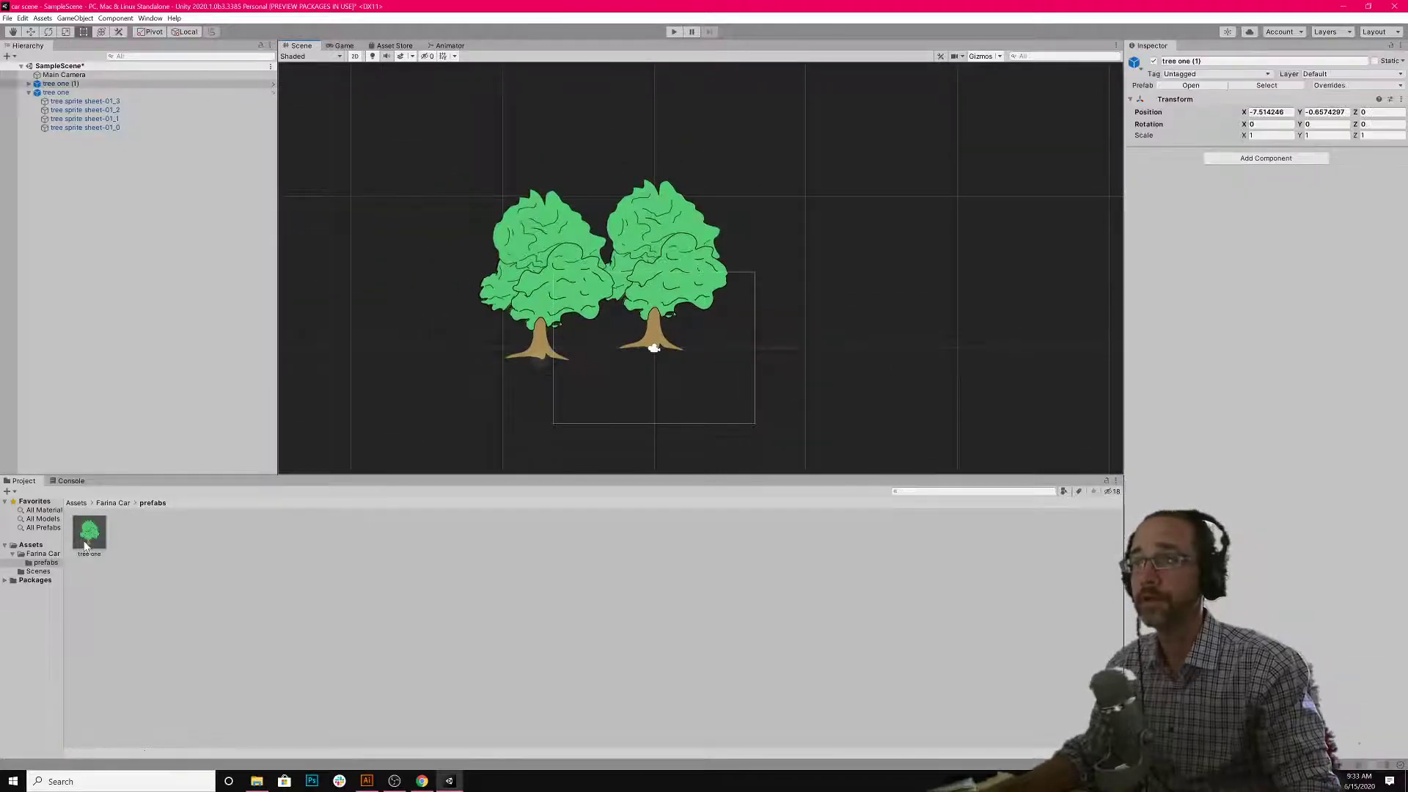
pyautogui.moveTo(89, 534); pyautogui.dragTo(451, 366)
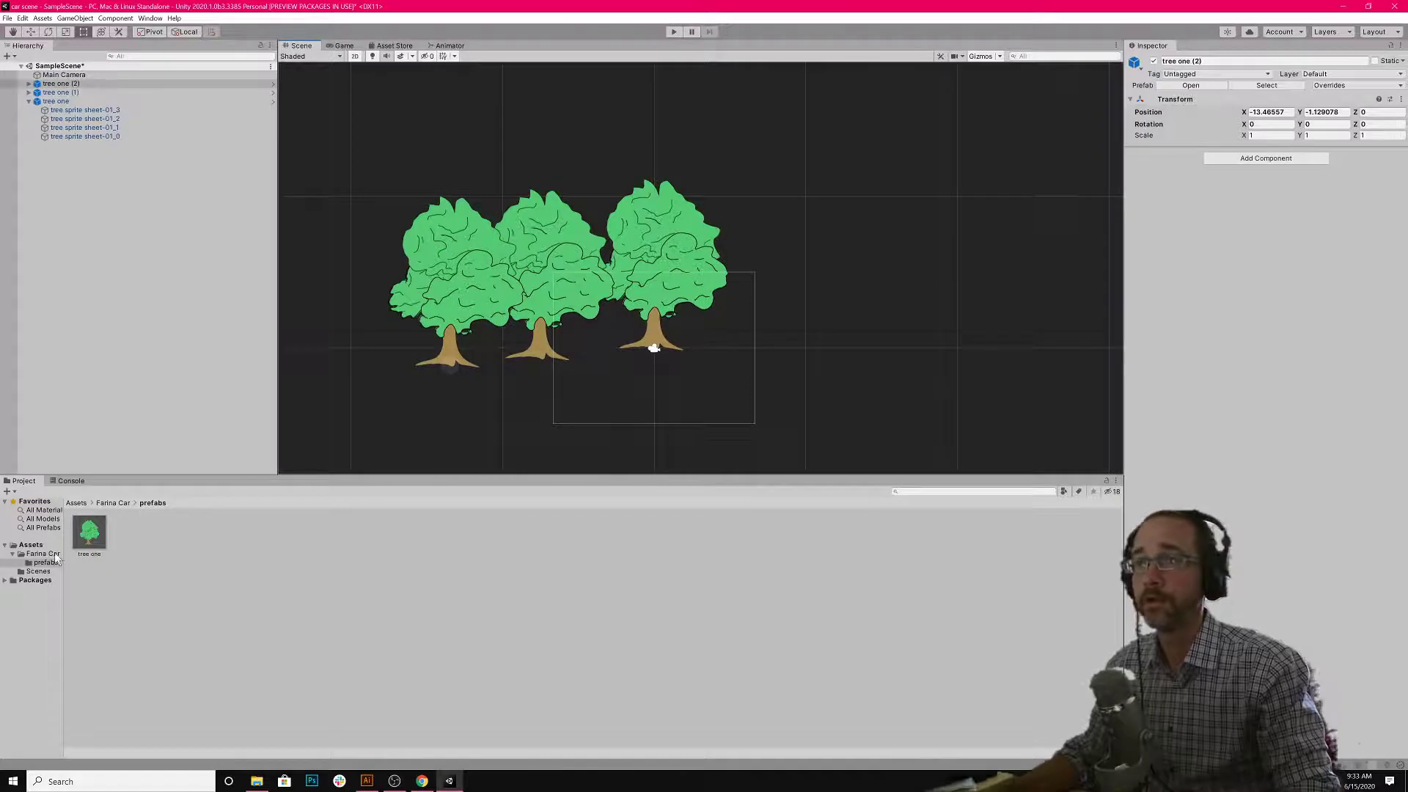
pyautogui.moveTo(90, 534); pyautogui.dragTo(765, 352)
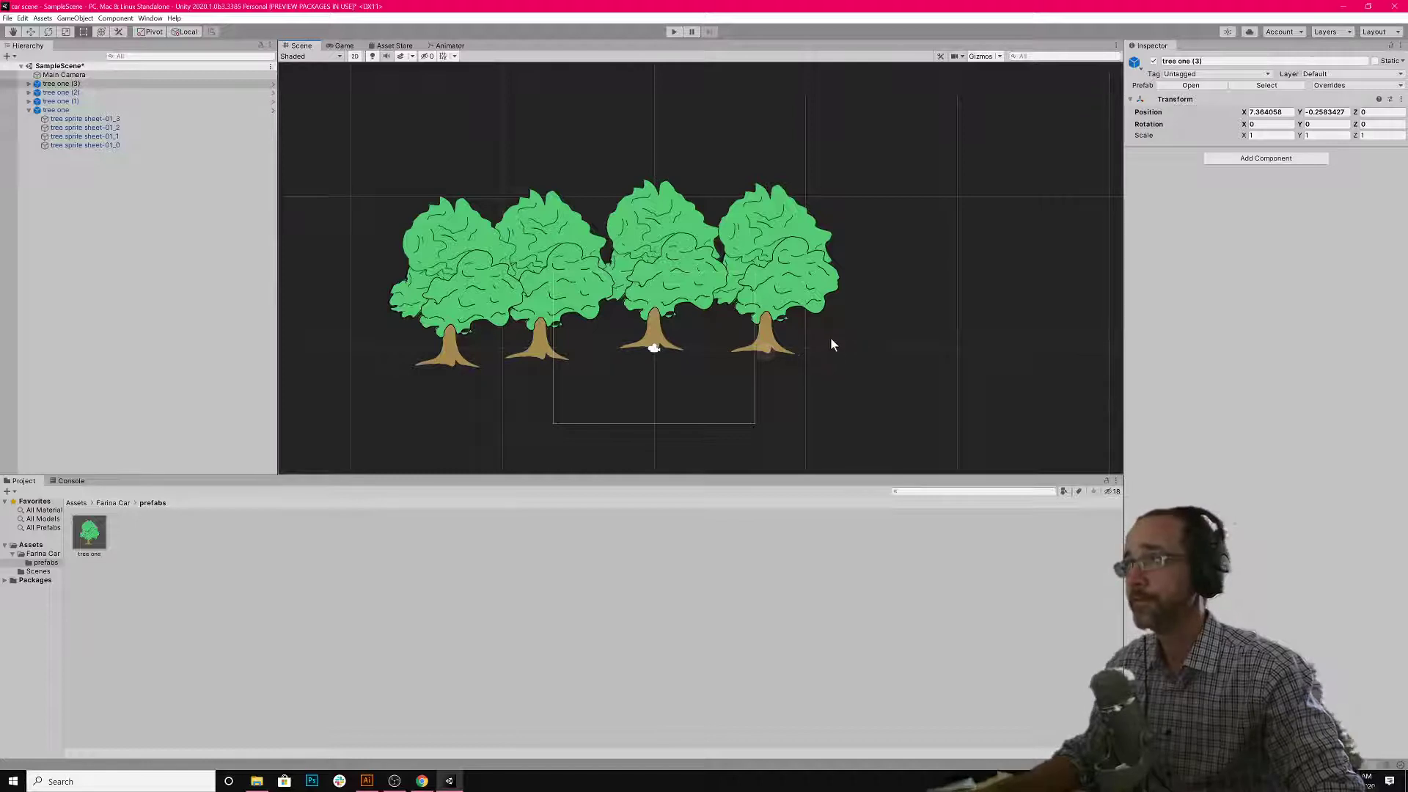
# - Open the Farina Car asset folder containing the sliced tree sprites
pyautogui.click(456, 319)
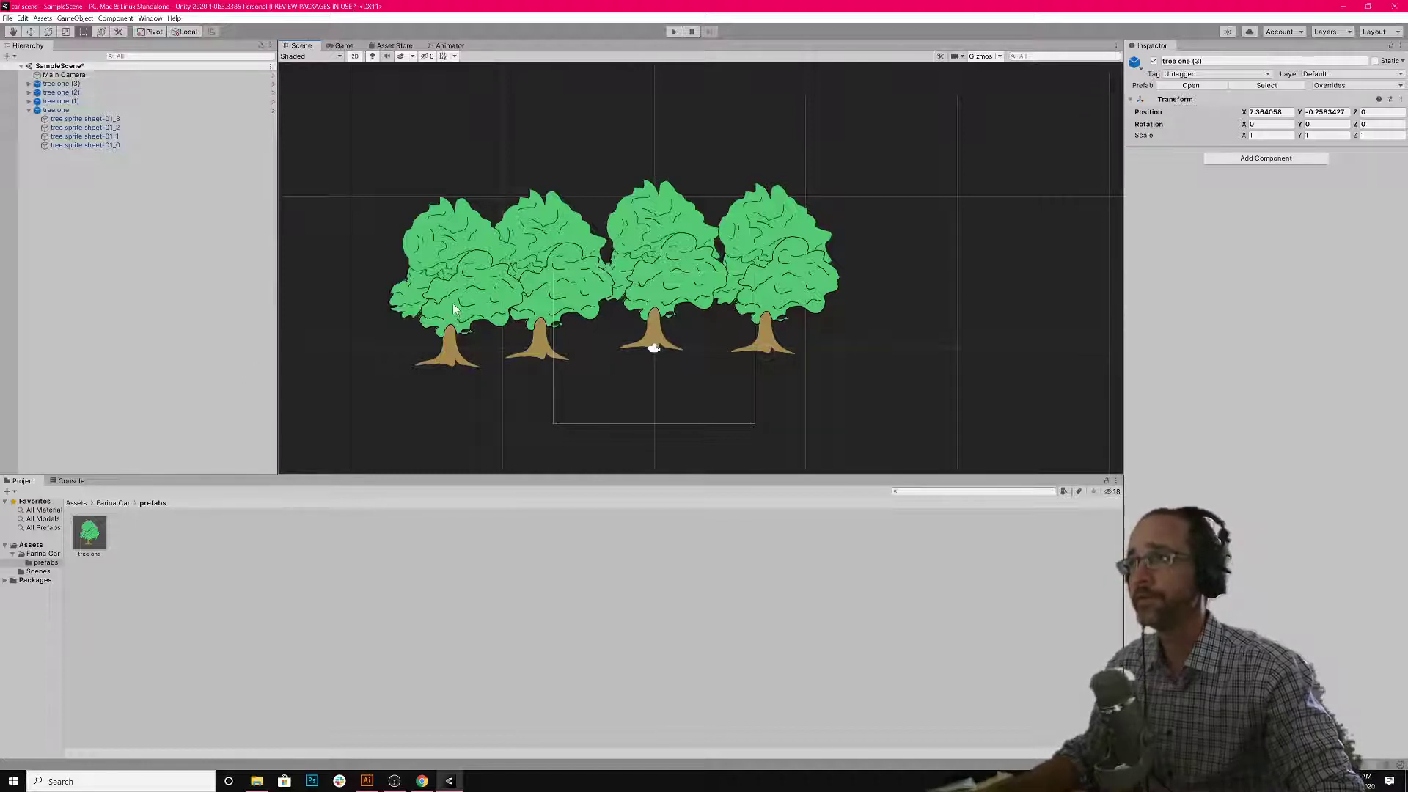
pyautogui.click(89, 533)
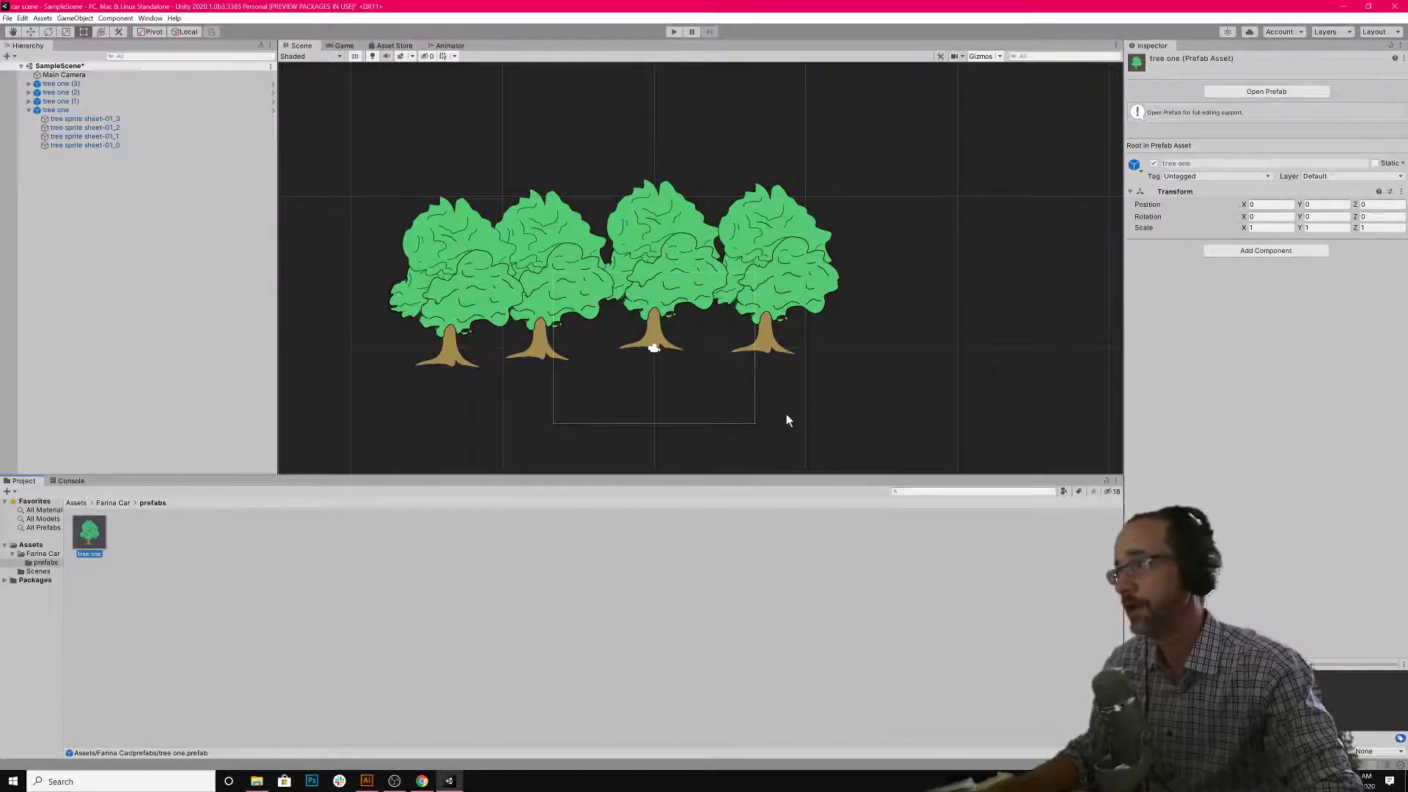
pyautogui.click(50, 555)
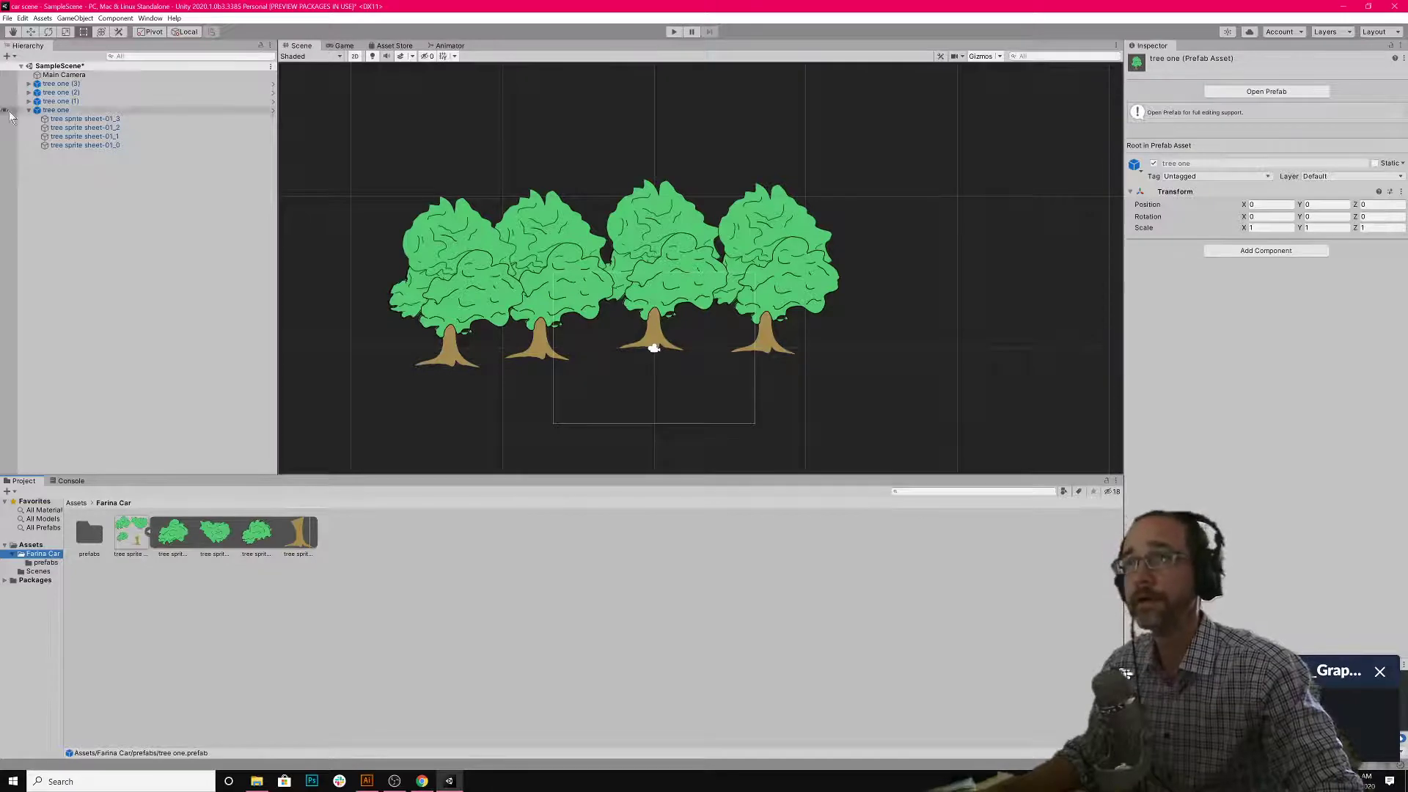
pyautogui.click(682, 376)
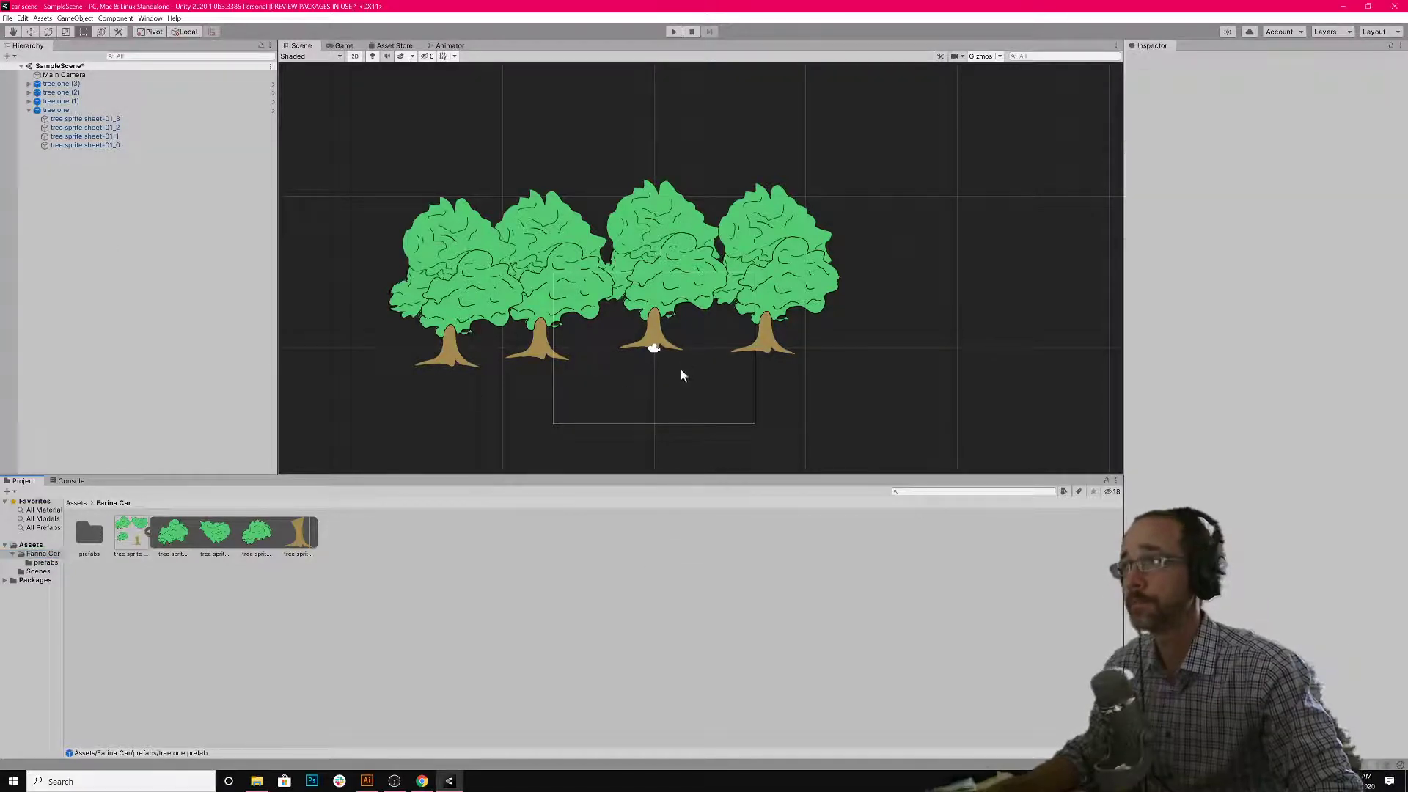
pyautogui.click(585, 286)
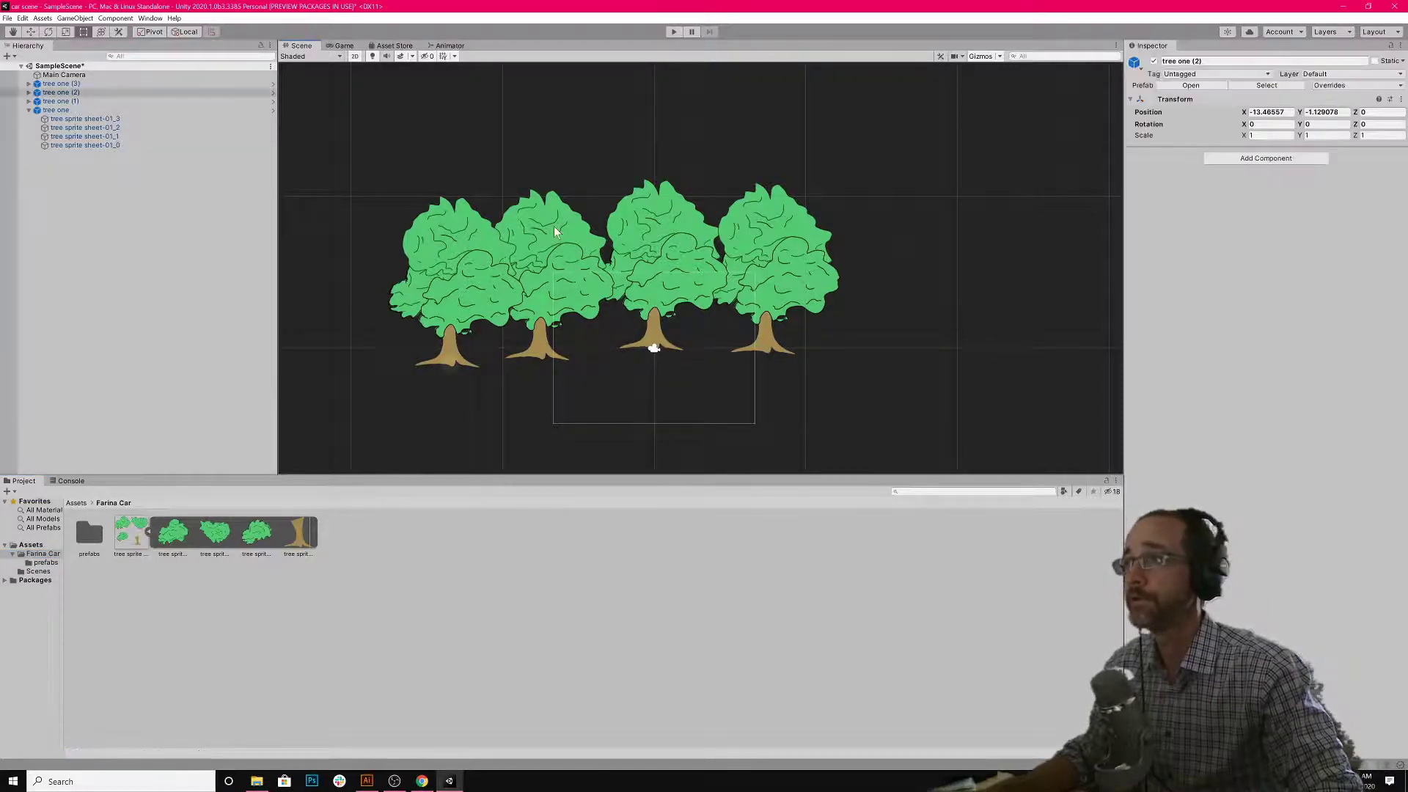
pyautogui.click(666, 250)
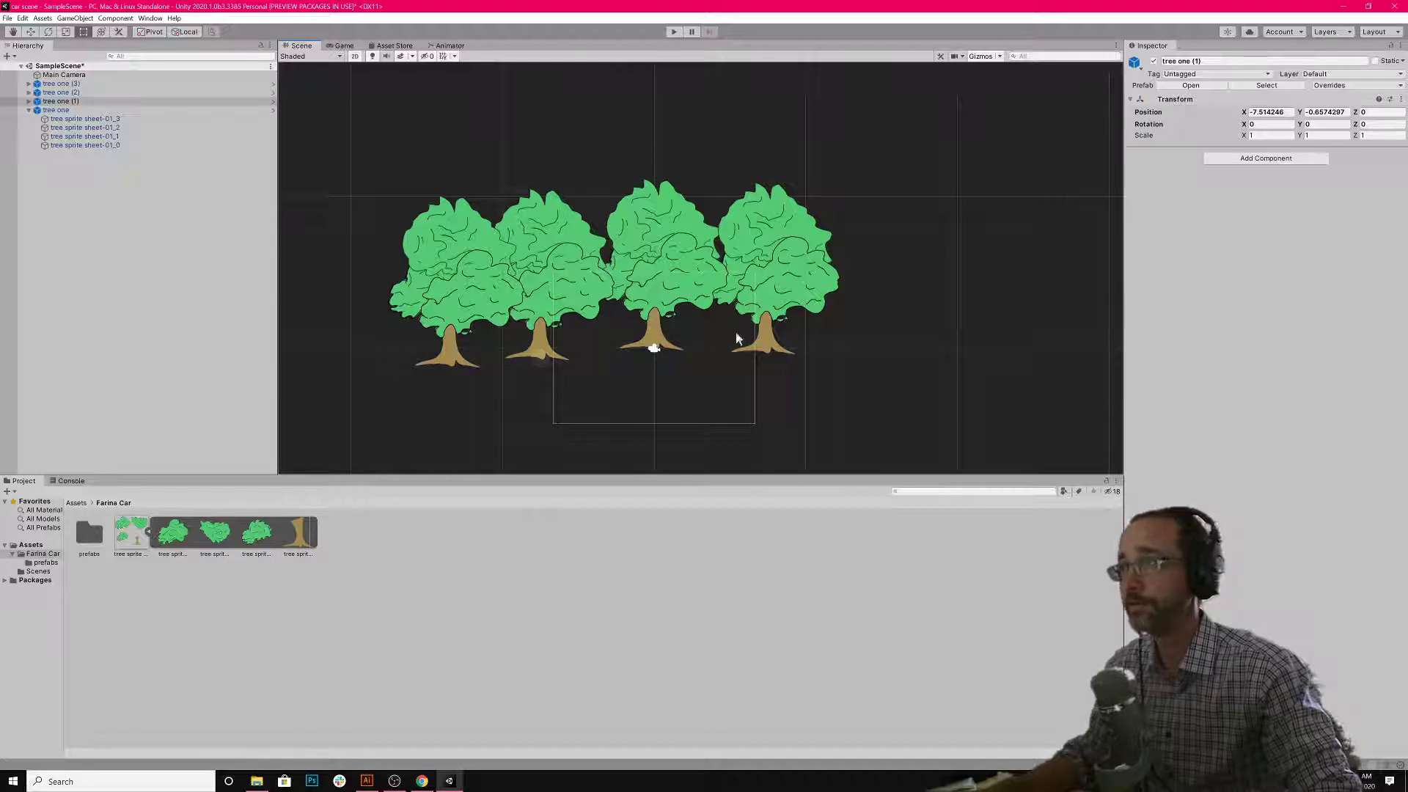
pyautogui.click(334, 563)
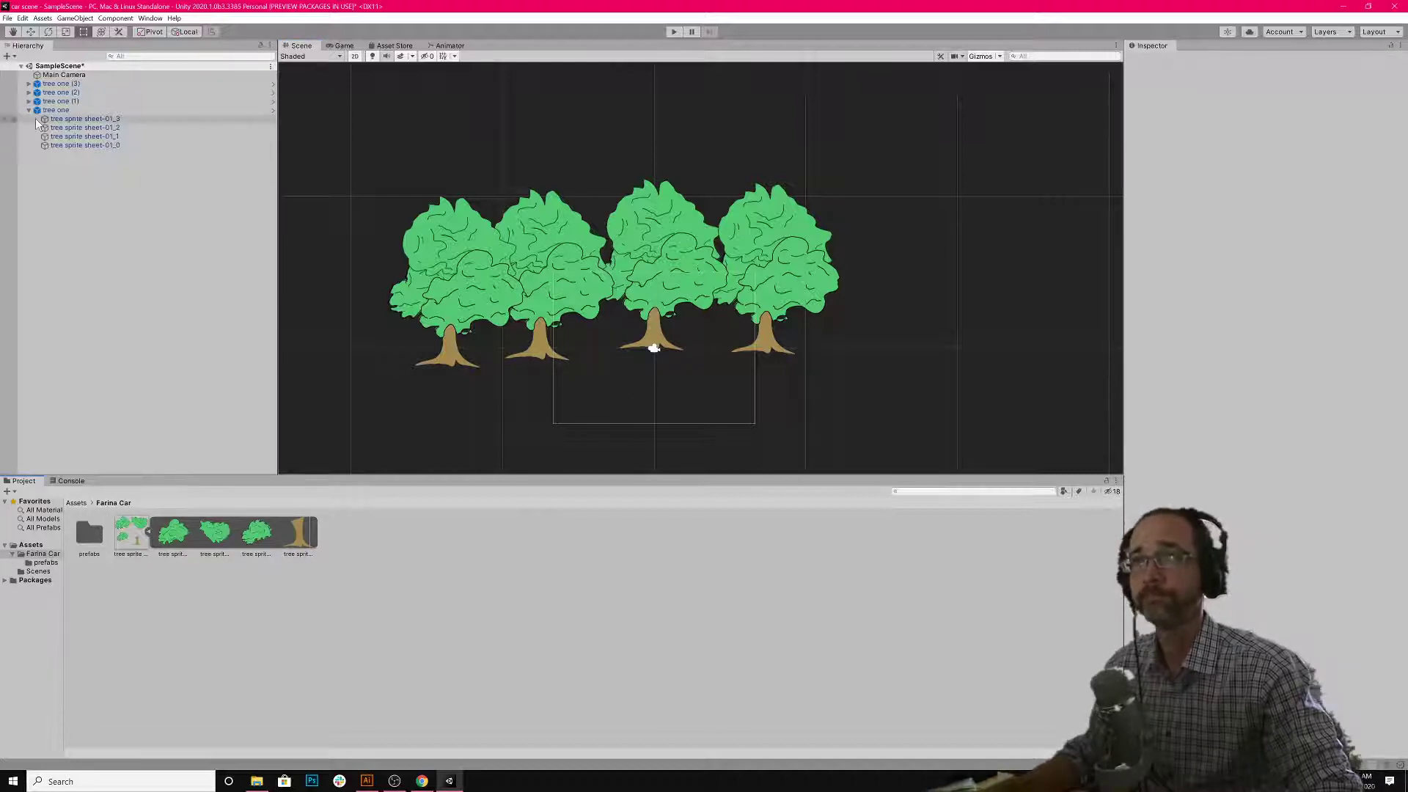
# - Delete the instances tree one (1), tree one (2) and tree one (3) from the scene
pyautogui.click(58, 102)
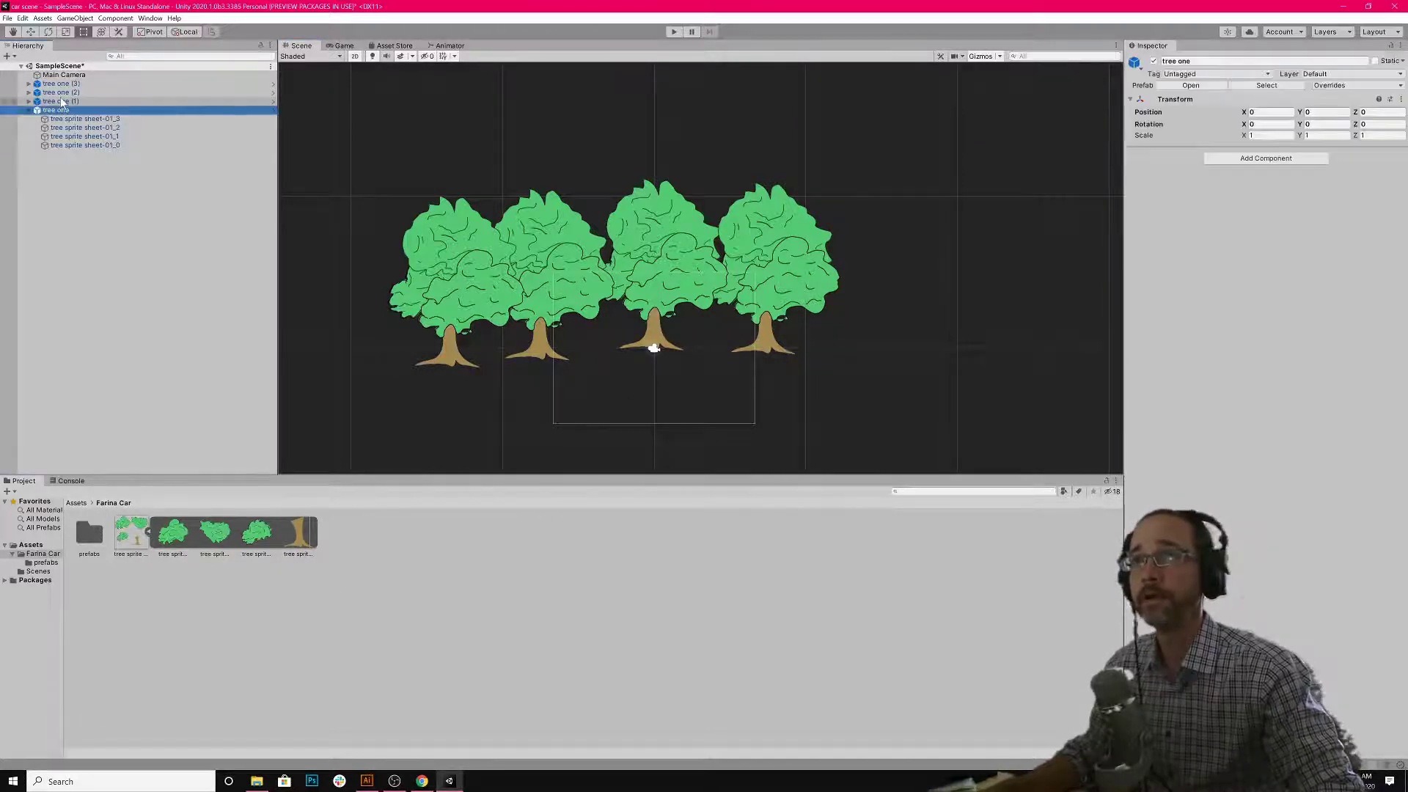
pyautogui.keyDown('shift'); pyautogui.click(62, 86); pyautogui.keyUp('shift')
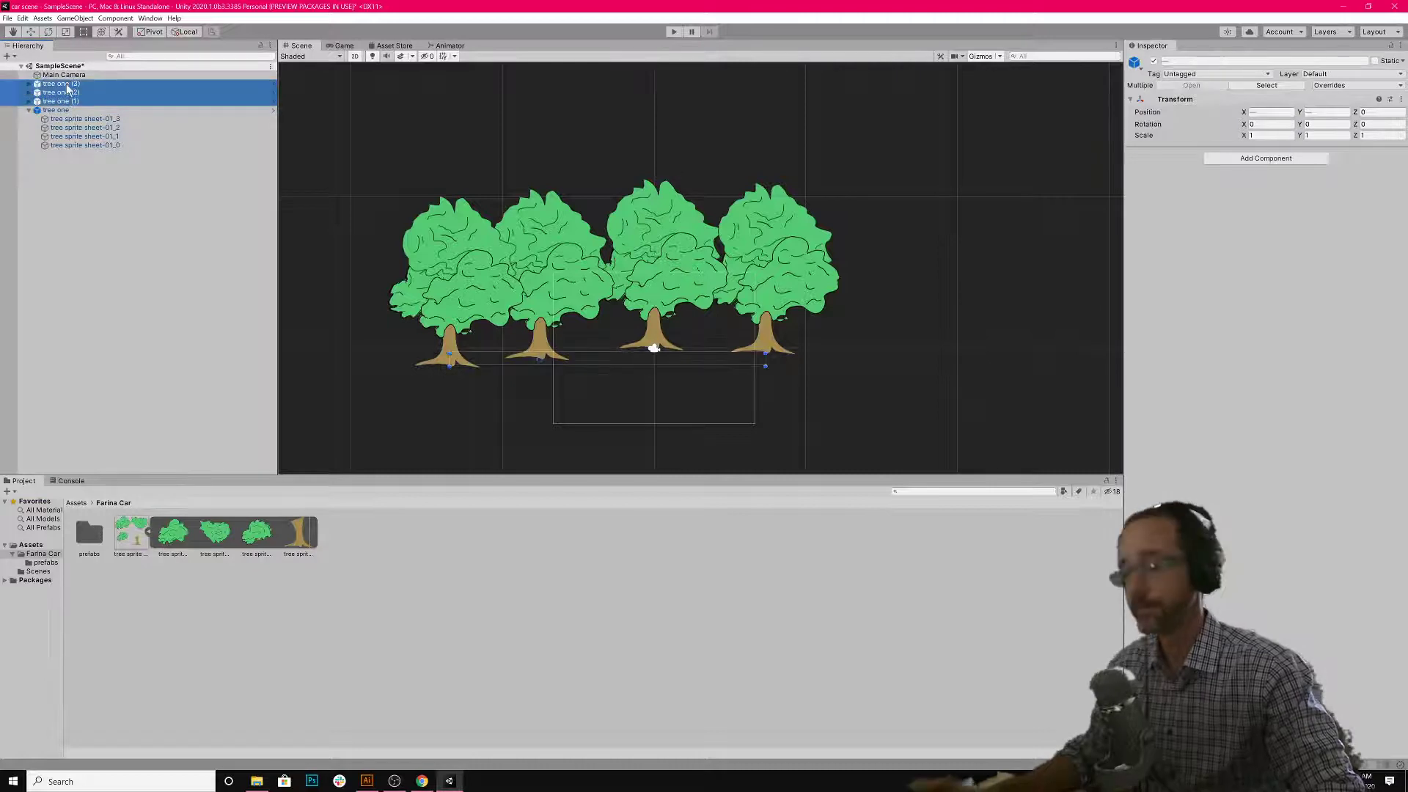
pyautogui.press('Delete')
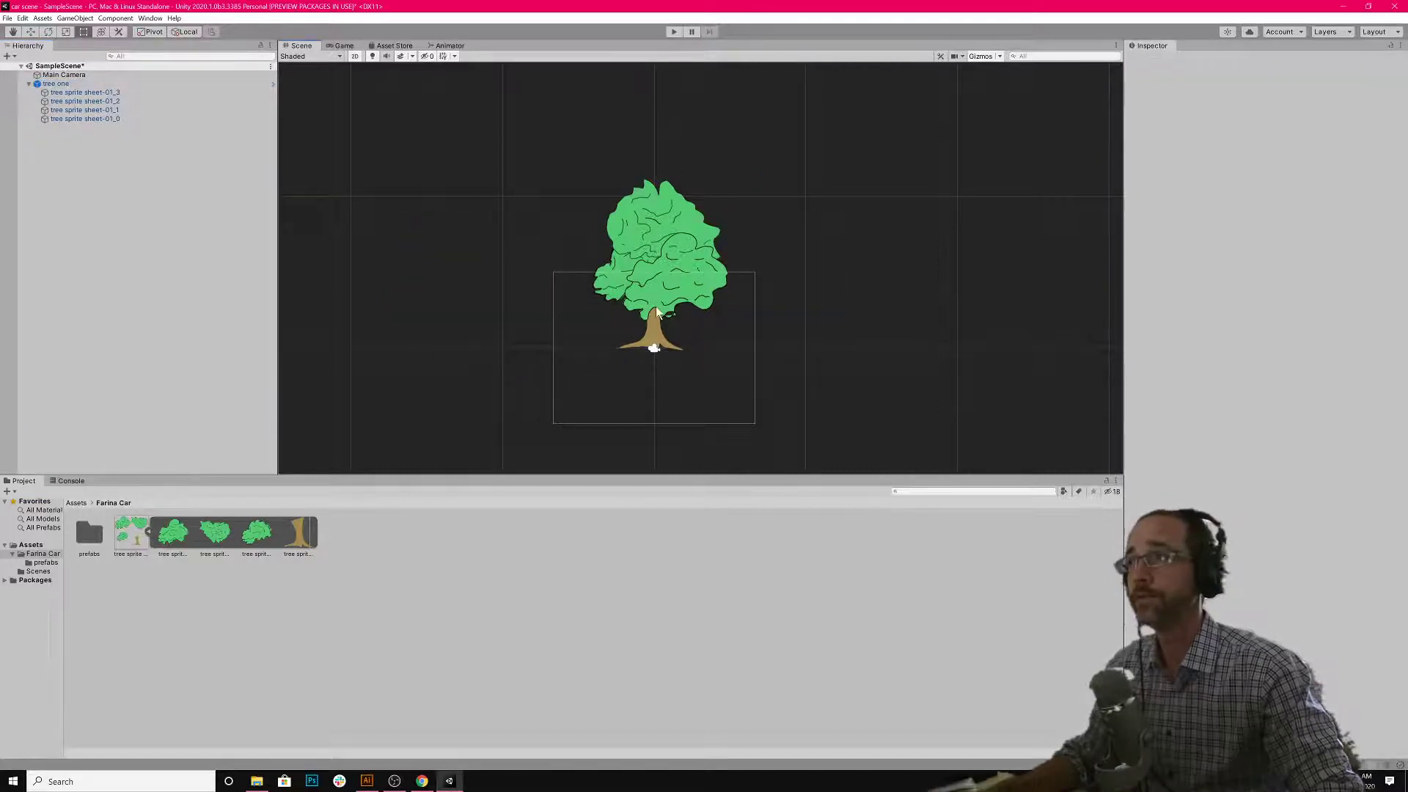
# - Move the tree one object left along the X axis to a position of about -7.84
pyautogui.click(653, 346)
pyautogui.click(30, 32)
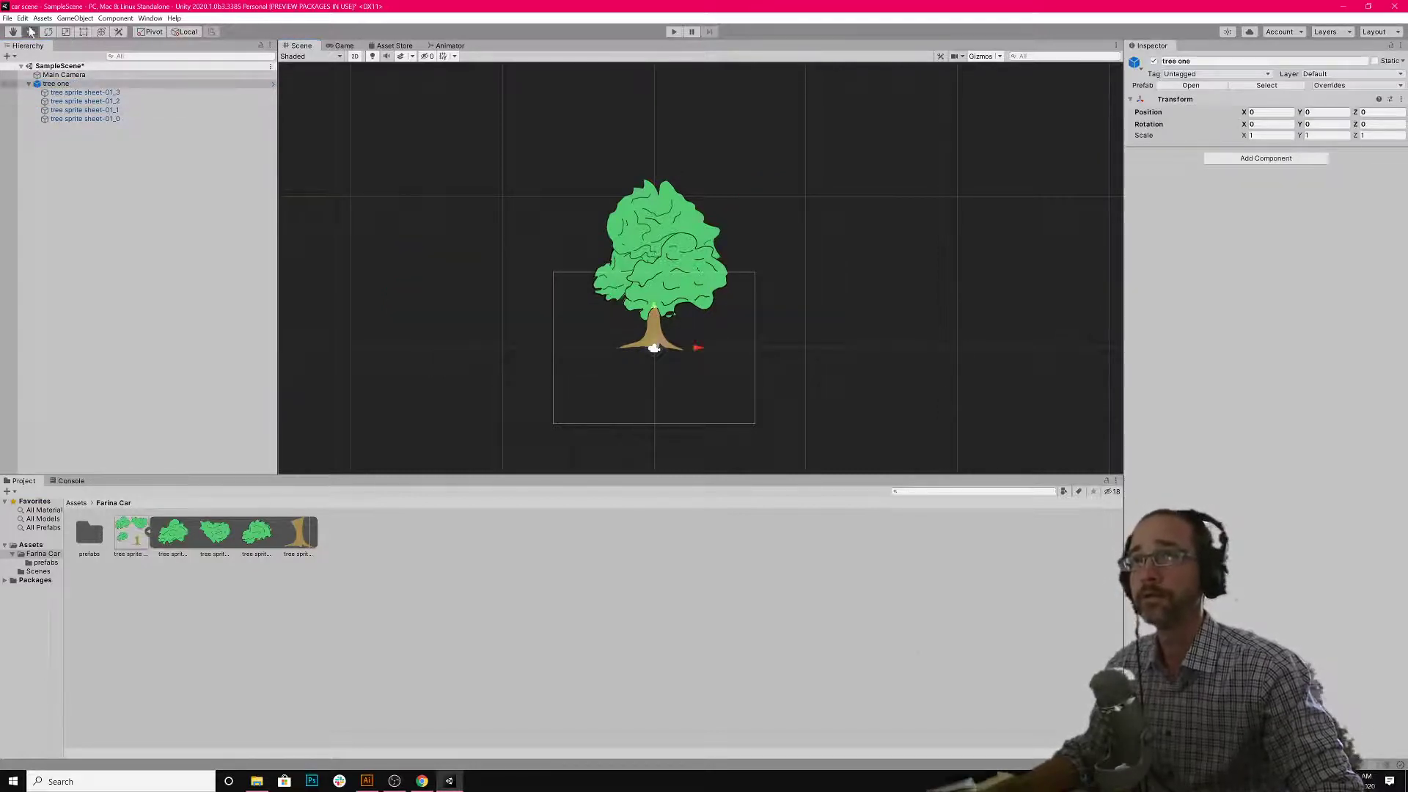
pyautogui.moveTo(700, 352); pyautogui.dragTo(577, 347)
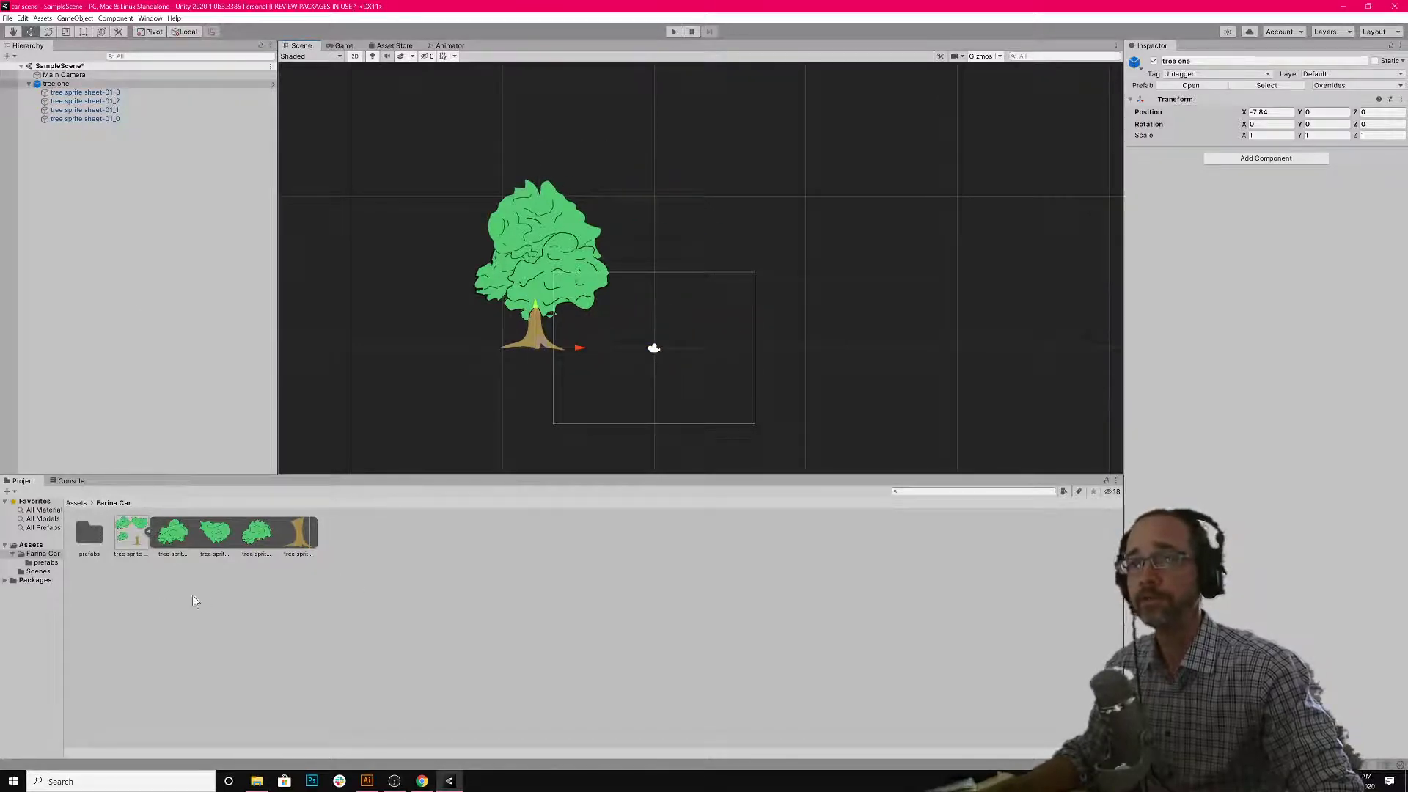
# - Place the trunk sprite, tree sprite sheet-01_3, right of the existing tree and foliage sprite tree sprite sheet-01_2 over its upper end
pyautogui.click(351, 572)
pyautogui.moveTo(300, 541); pyautogui.dragTo(775, 355)
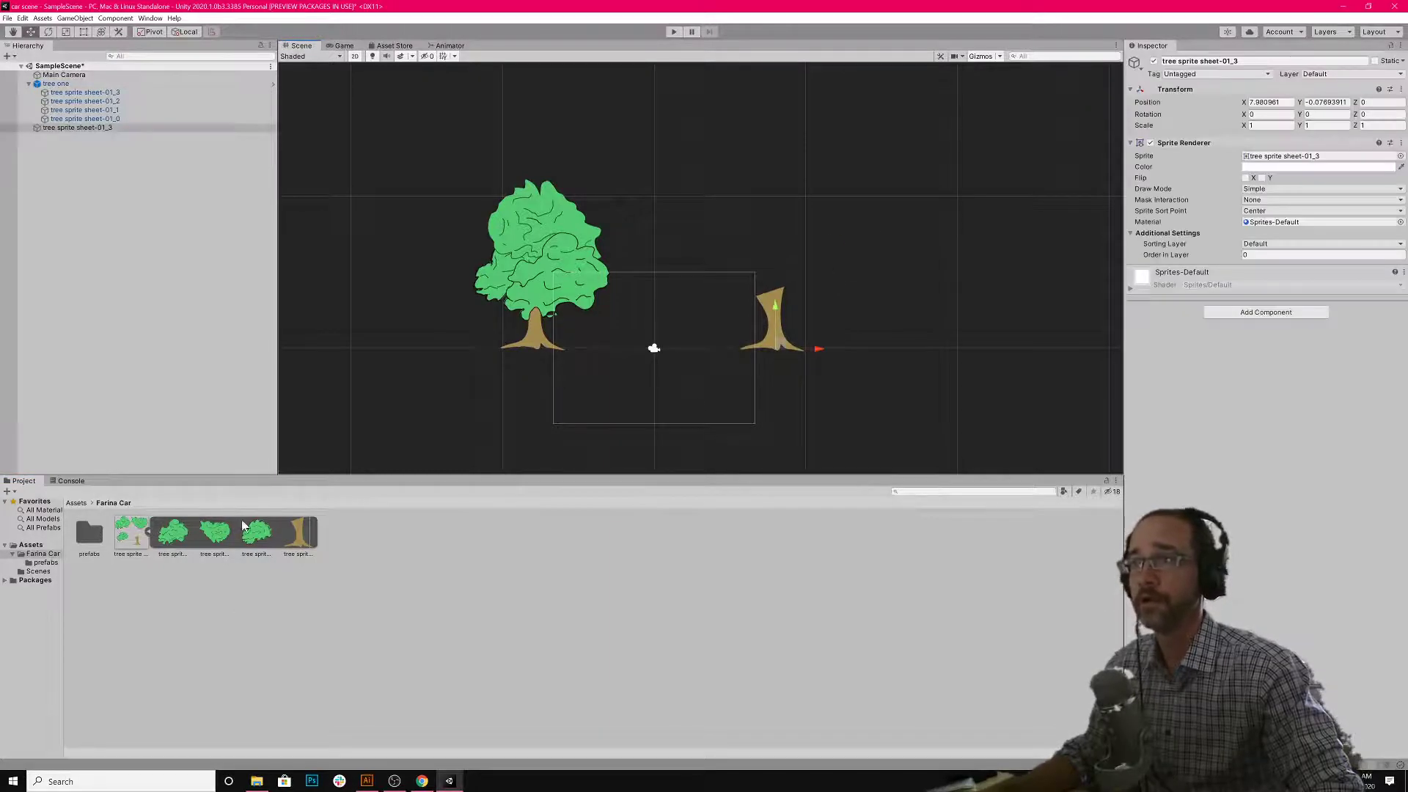
pyautogui.moveTo(253, 529); pyautogui.dragTo(754, 292)
# - Enlarge the new tree's foliage sprite tree sprite sheet-01_2 to about 1.37 scale, rotate it about 15° and reposition it over the trunk
pyautogui.press('t')
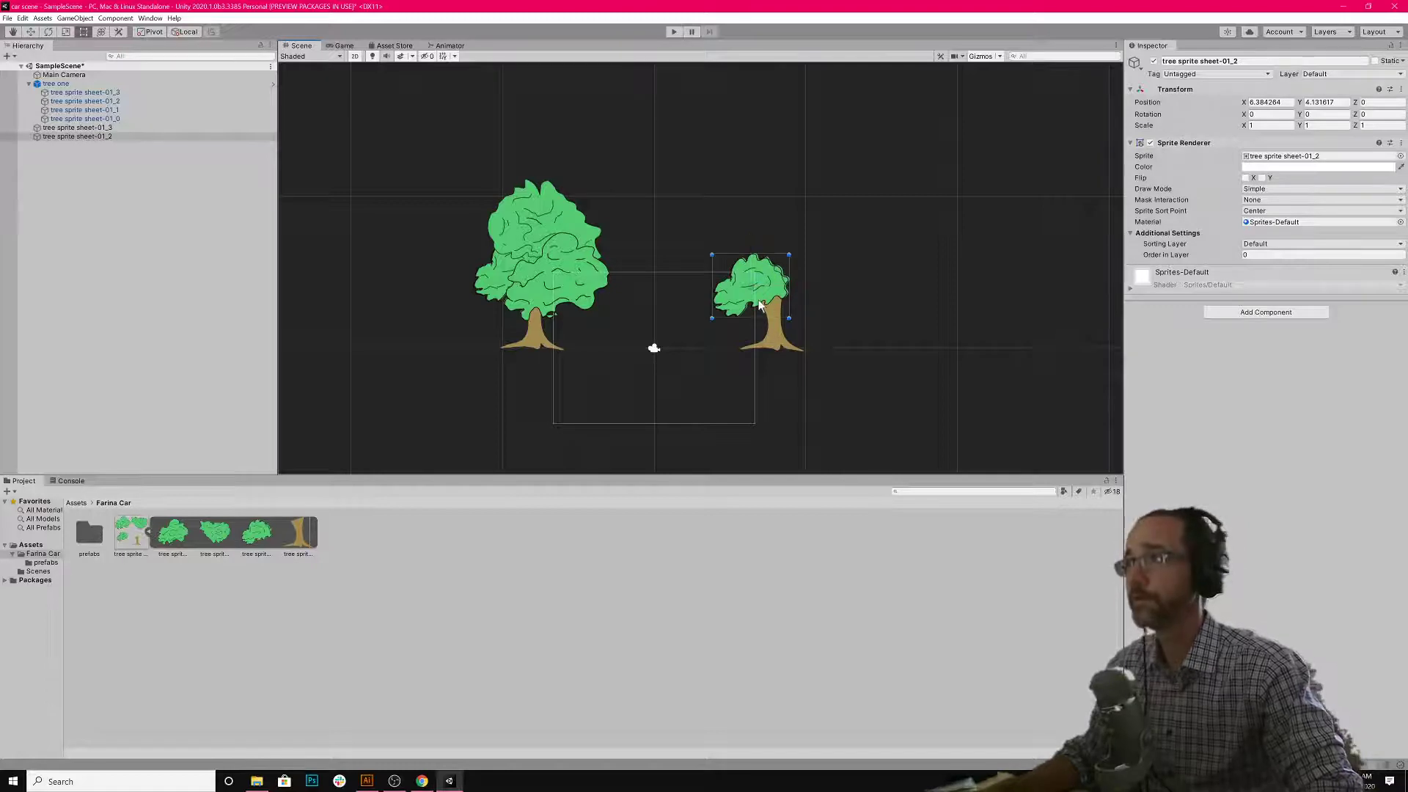
pyautogui.press('y')
pyautogui.press('t')
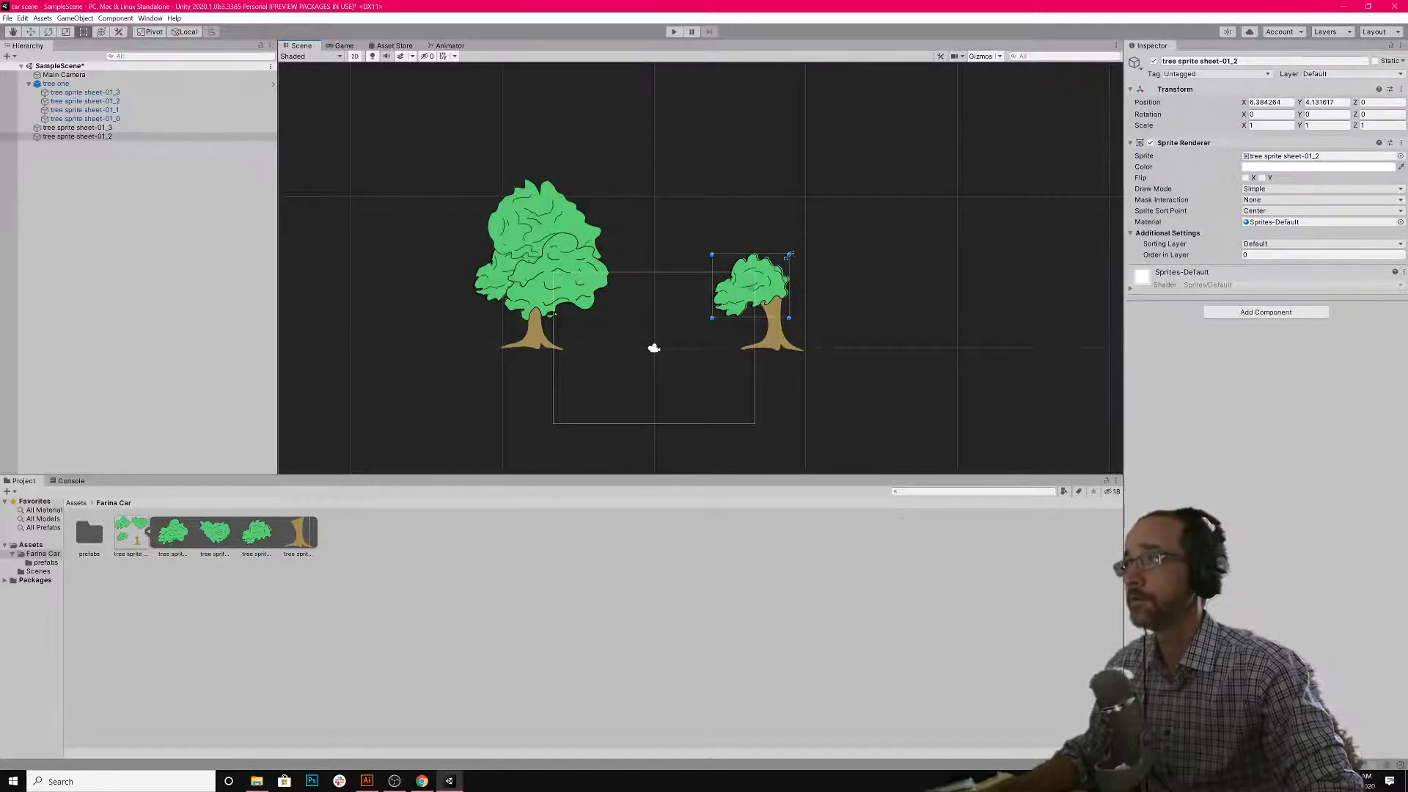
pyautogui.moveTo(789, 256); pyautogui.dragTo(812, 225)
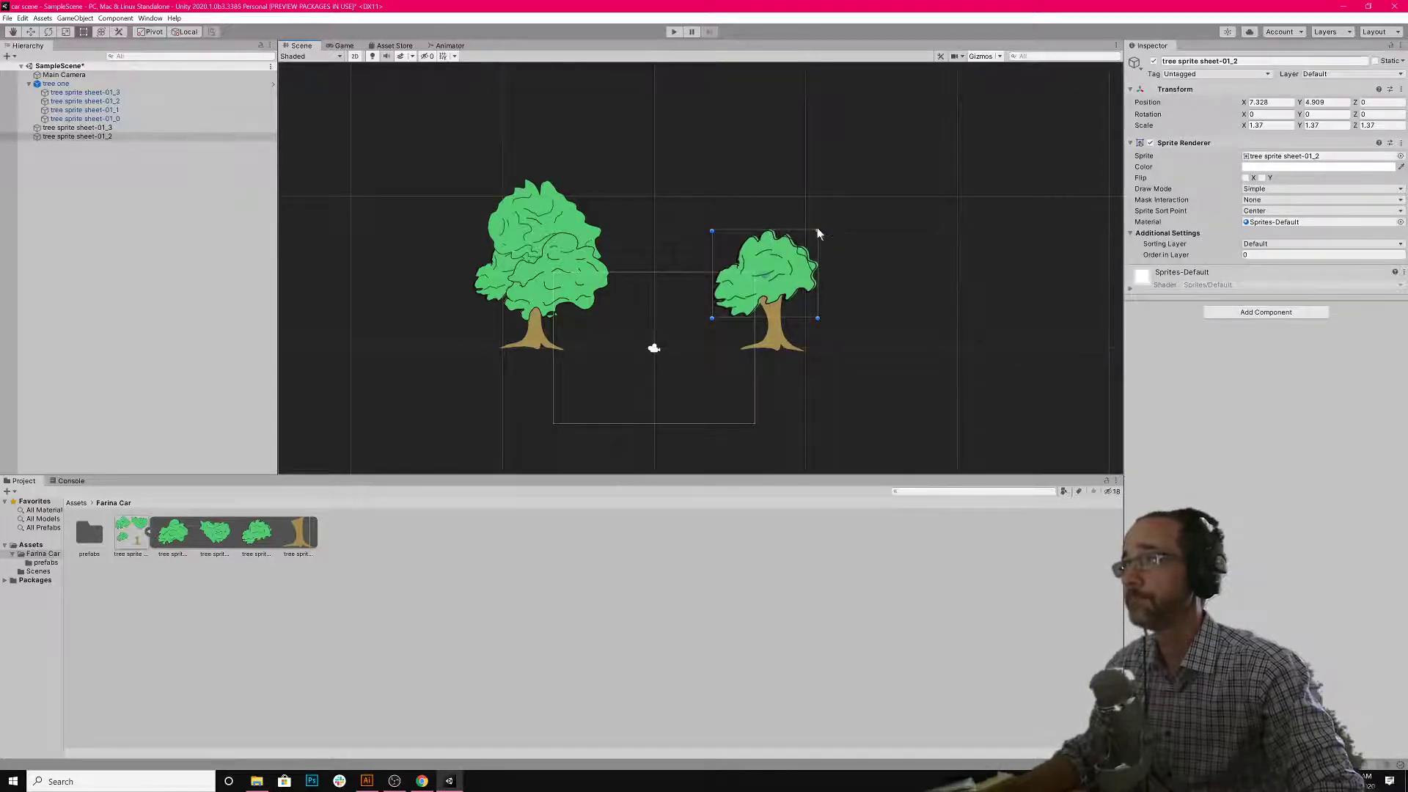
pyautogui.moveTo(824, 228)
pyautogui.mouseDown()
pyautogui.moveTo(780, 195)
pyautogui.moveTo(810, 216)
pyautogui.mouseUp()
pyautogui.moveTo(802, 273)
pyautogui.mouseDown()
pyautogui.moveTo(785, 265)
pyautogui.moveTo(793, 280)
pyautogui.mouseUp()
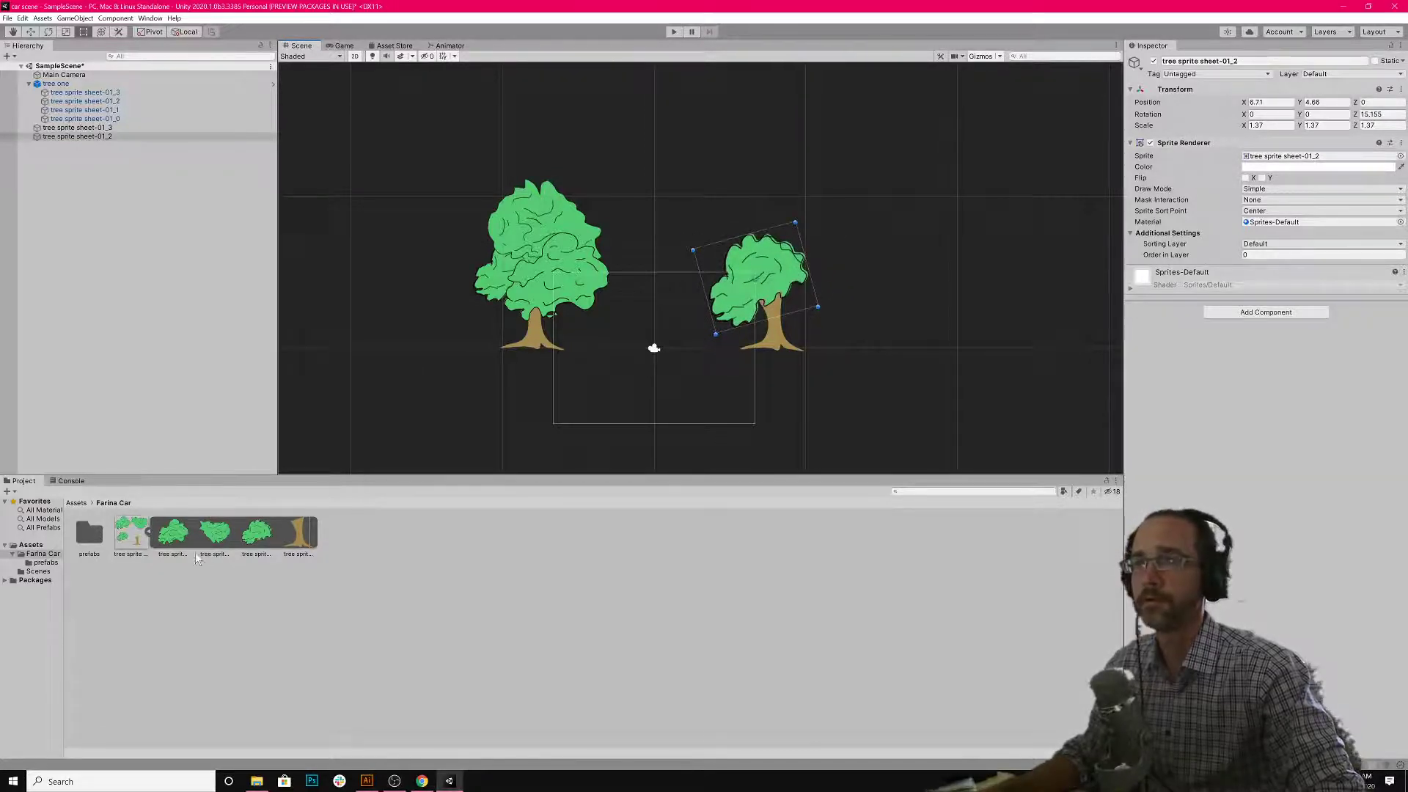
# - Stack two copies each of foliage sprites tree sprite sheet-01_1 and 01_0 above the new trunk, rotating the second 01_1 copy
pyautogui.moveTo(214, 534); pyautogui.dragTo(800, 275)
pyautogui.moveTo(180, 535); pyautogui.dragTo(762, 238)
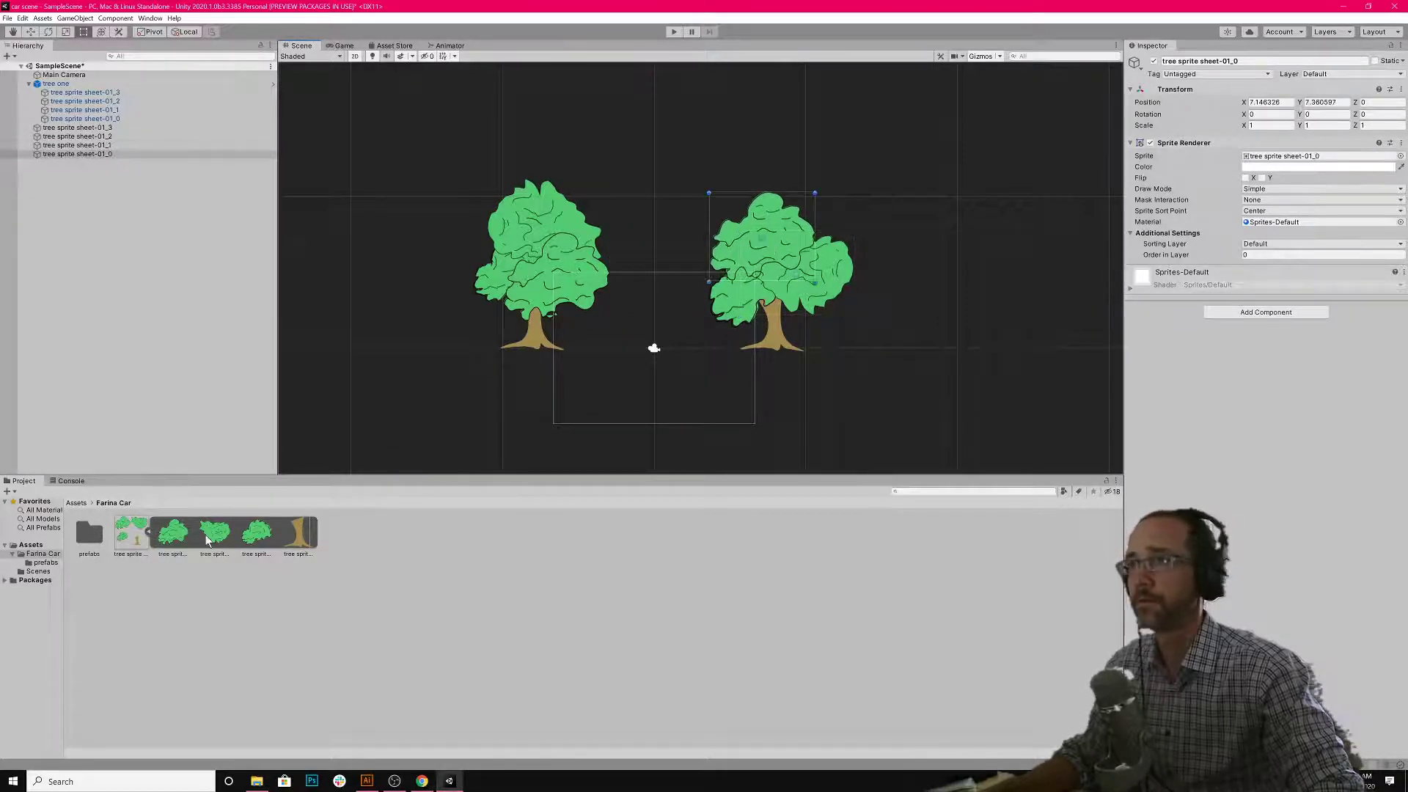
pyautogui.moveTo(233, 540); pyautogui.dragTo(786, 217)
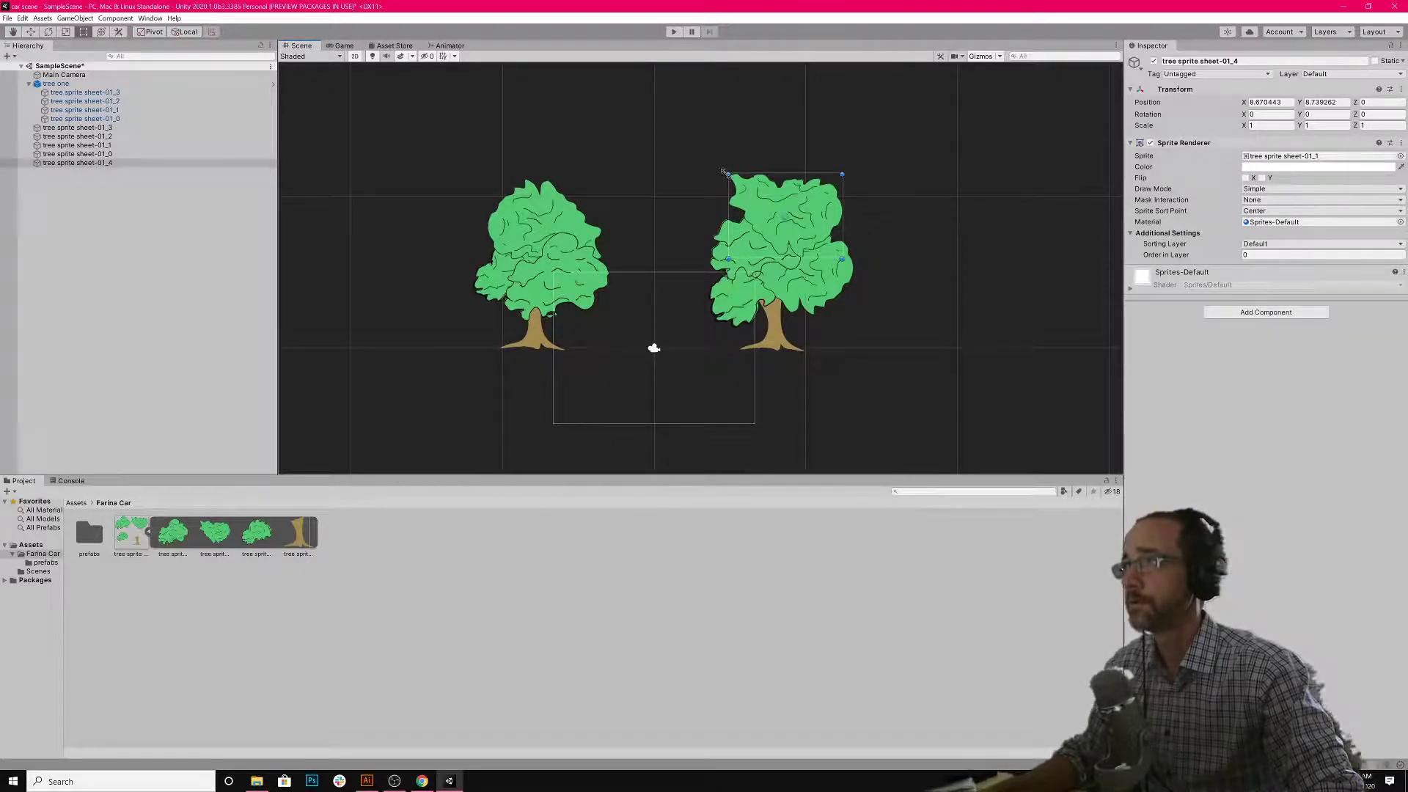
pyautogui.moveTo(723, 174); pyautogui.dragTo(756, 248)
pyautogui.moveTo(178, 541); pyautogui.dragTo(774, 161)
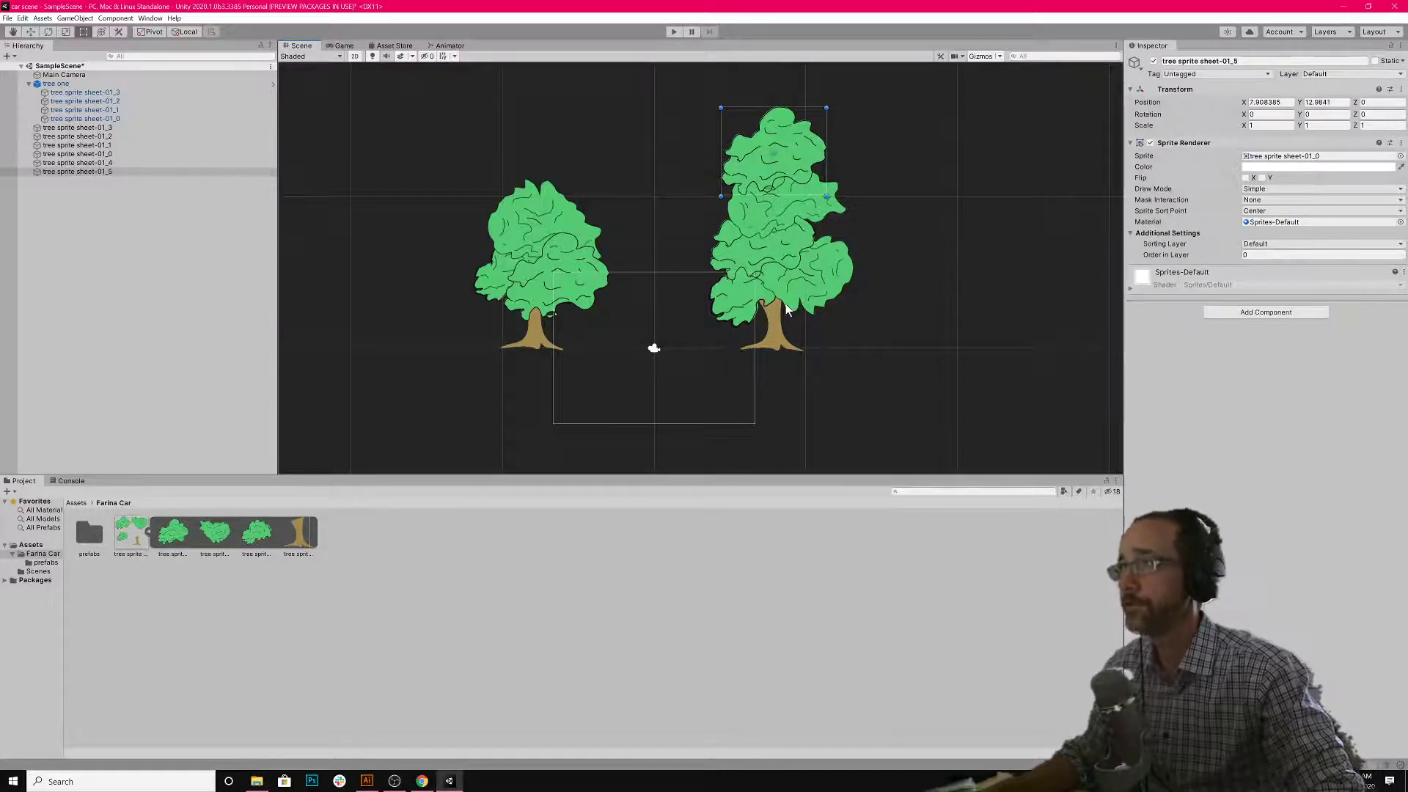
# - Review the trunk and foliage sprites that make up the taller tree by selecting them individually and as a group
pyautogui.click(819, 311)
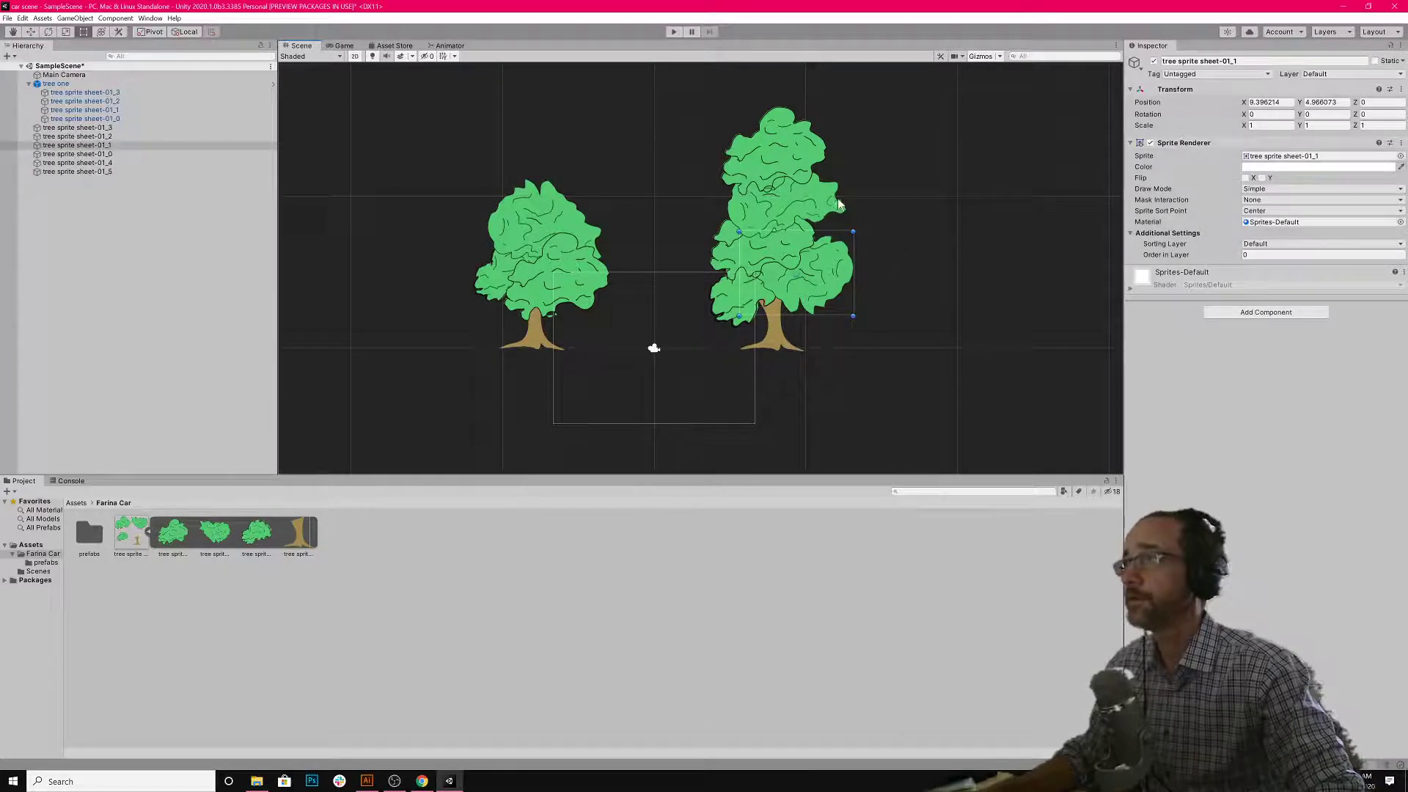
pyautogui.click(76, 162)
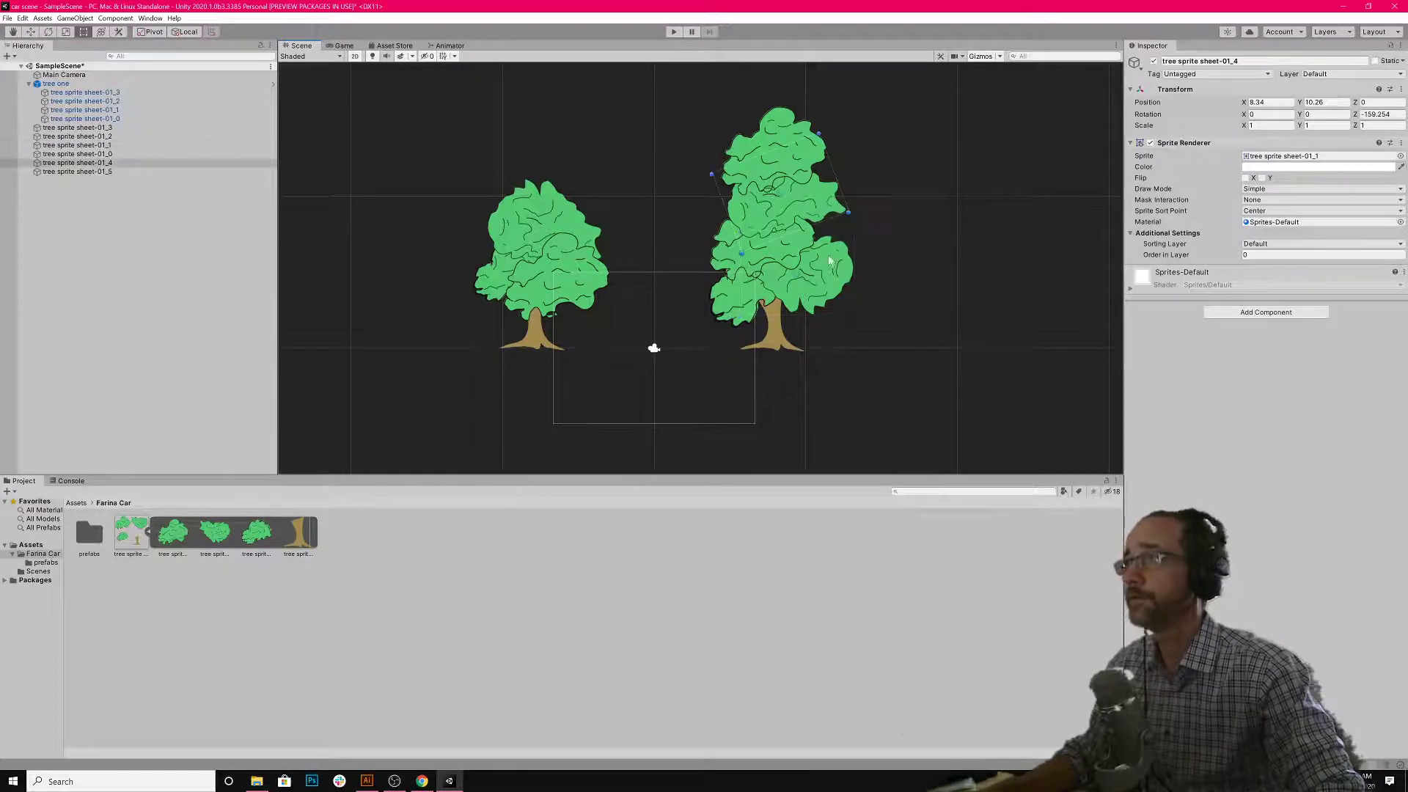
pyautogui.click(79, 128)
pyautogui.keyDown('shift'); pyautogui.click(77, 172); pyautogui.keyUp('shift')
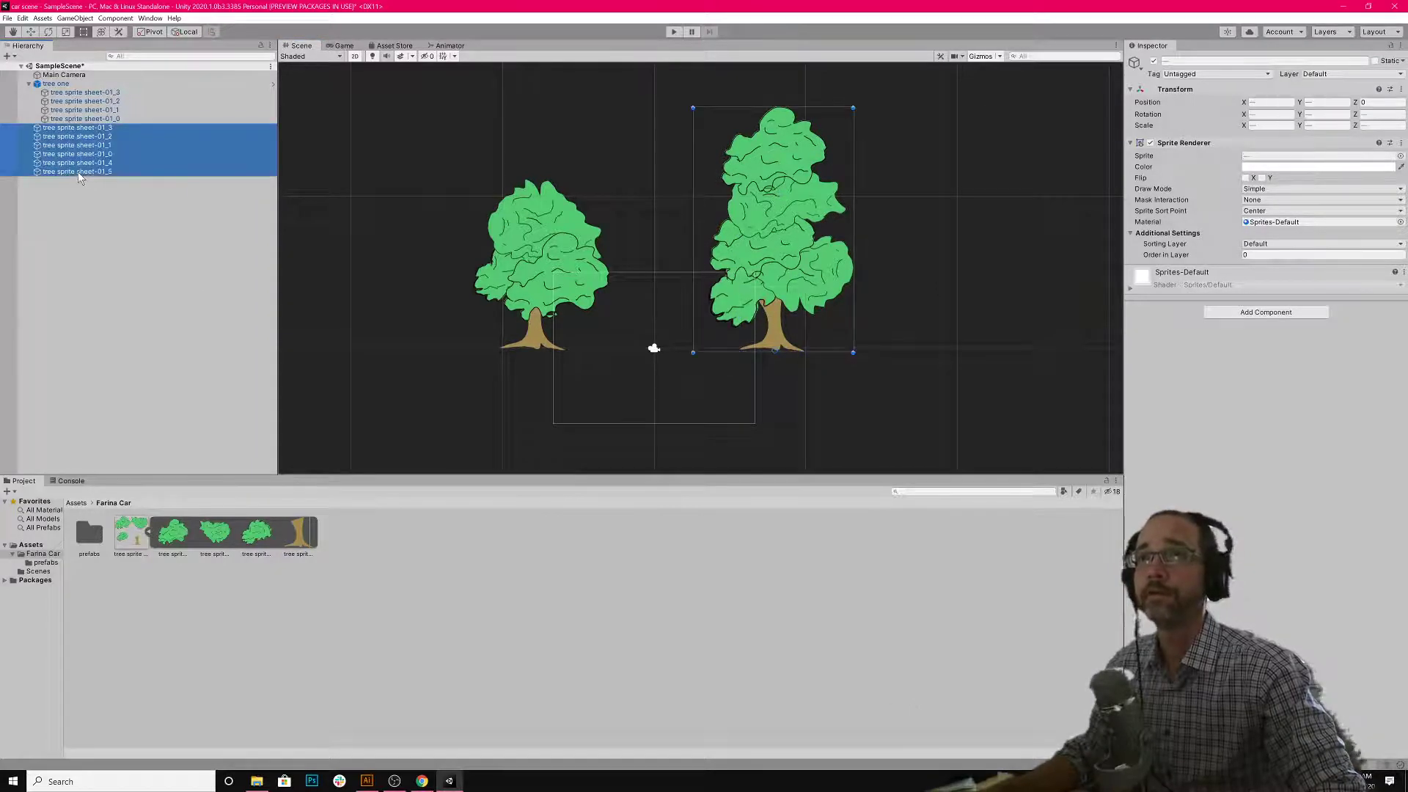
pyautogui.click(126, 263)
pyautogui.click(79, 128)
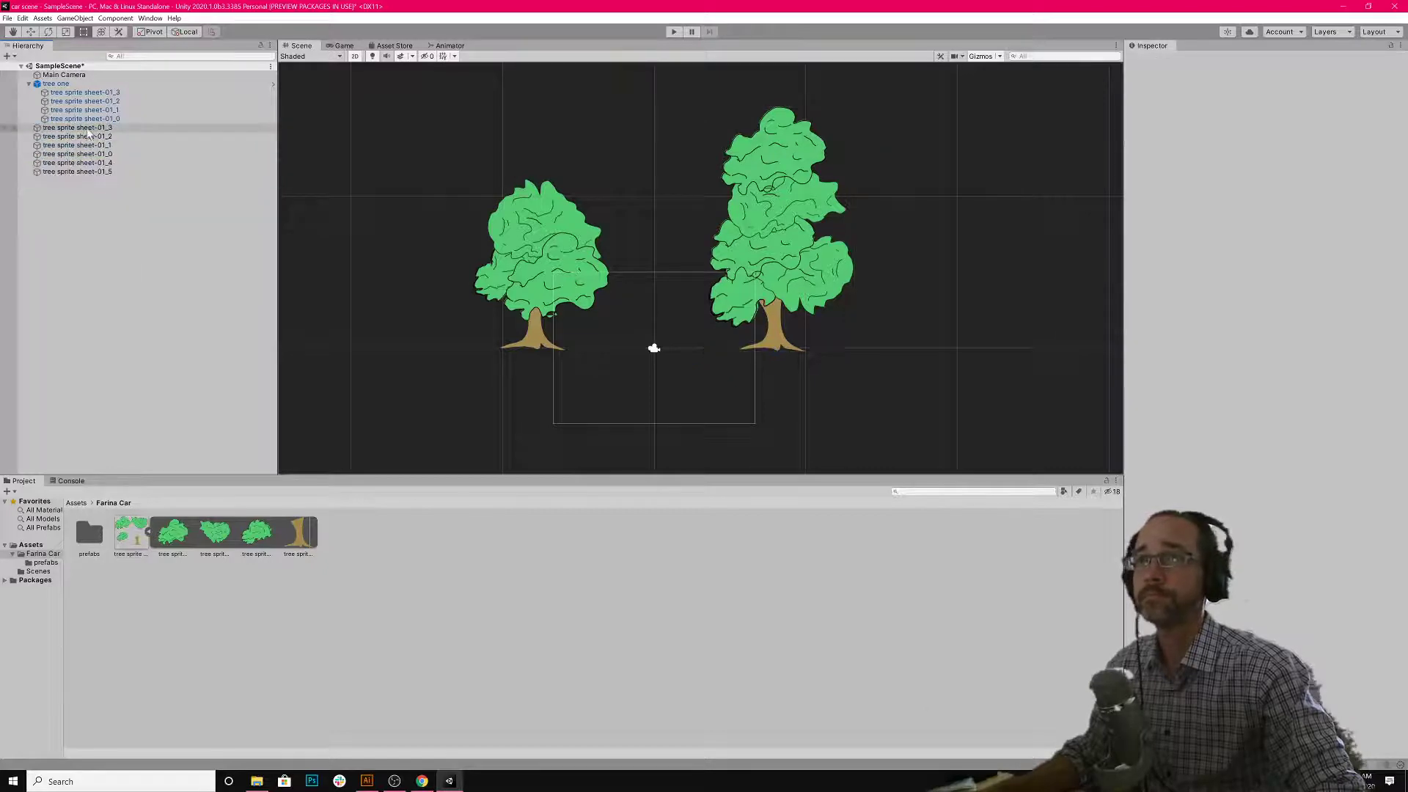
pyautogui.keyDown('shift'); pyautogui.click(93, 172); pyautogui.keyUp('shift')
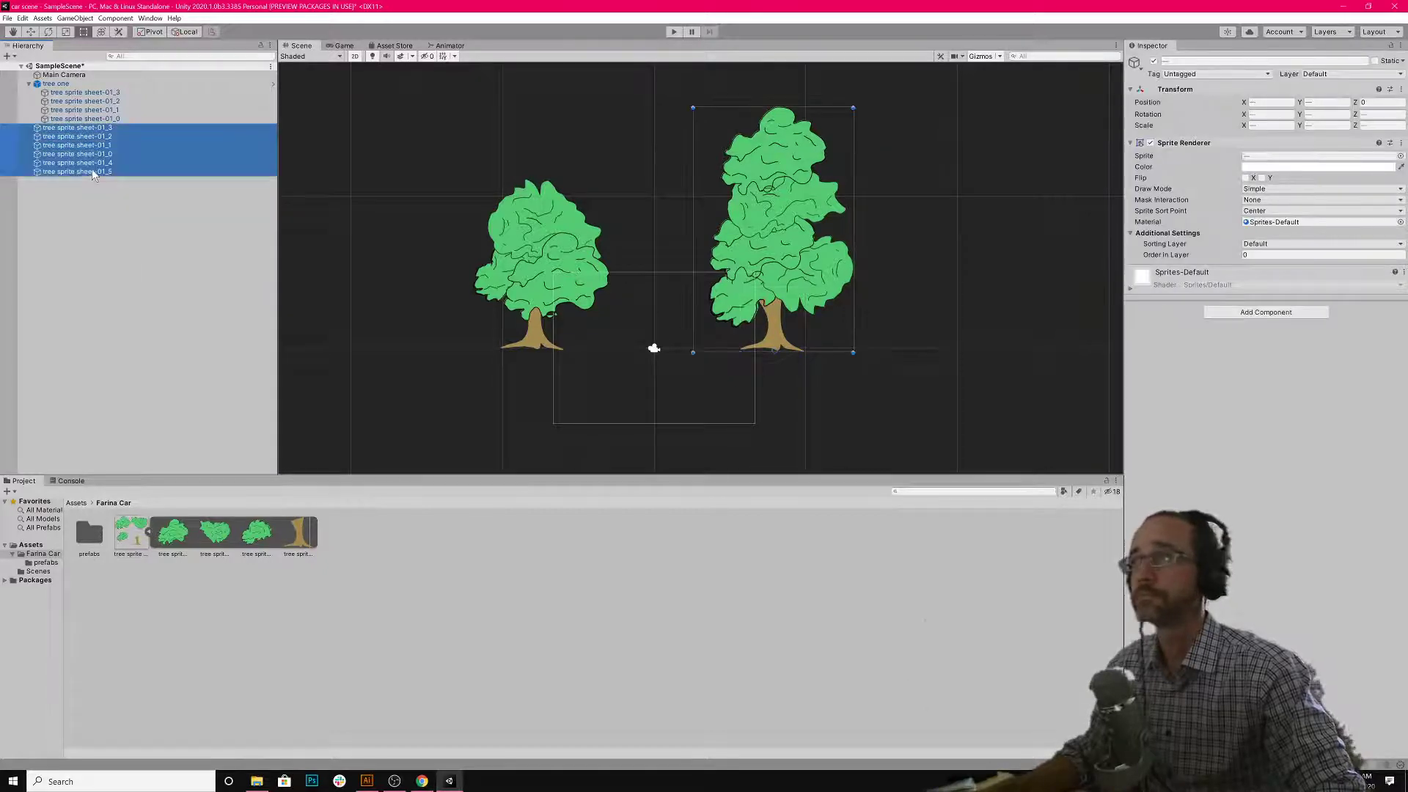
pyautogui.click(178, 203)
# - Parent the taller tree's five foliage sprites under its trunk sprite, tree sprite sheet-01_3
pyautogui.click(93, 130)
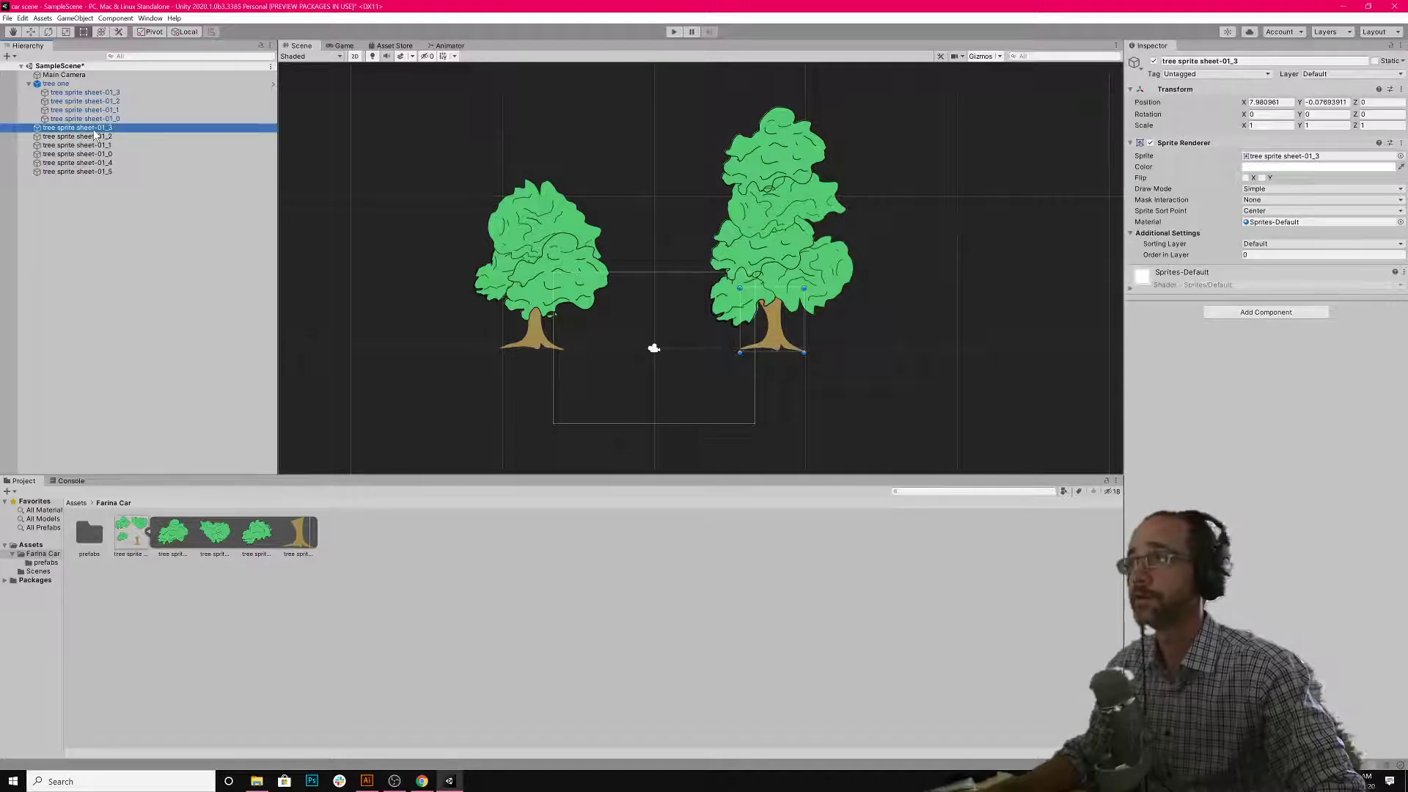
pyautogui.click(77, 171)
pyautogui.keyDown('shift'); pyautogui.click(94, 138); pyautogui.keyUp('shift')
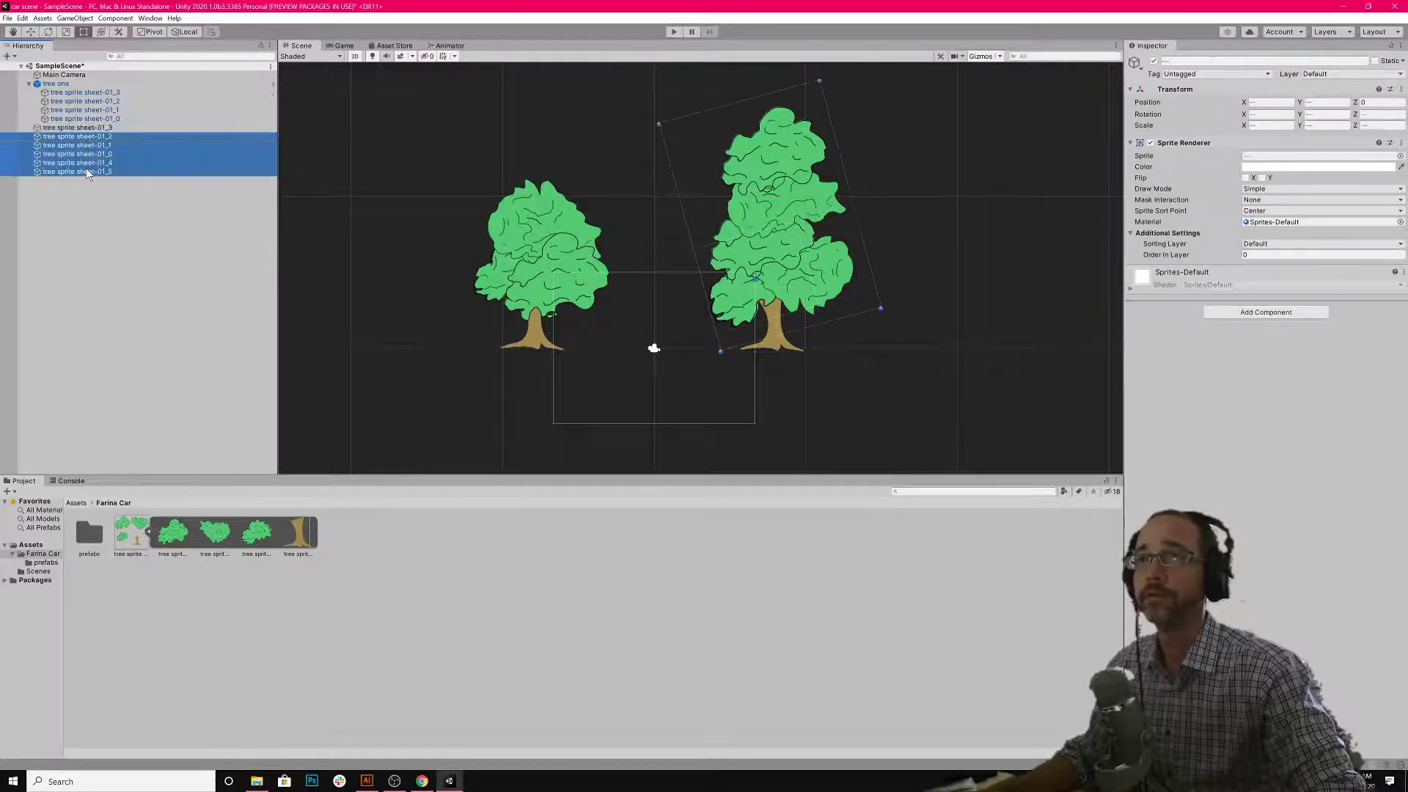
pyautogui.moveTo(93, 138); pyautogui.dragTo(77, 129)
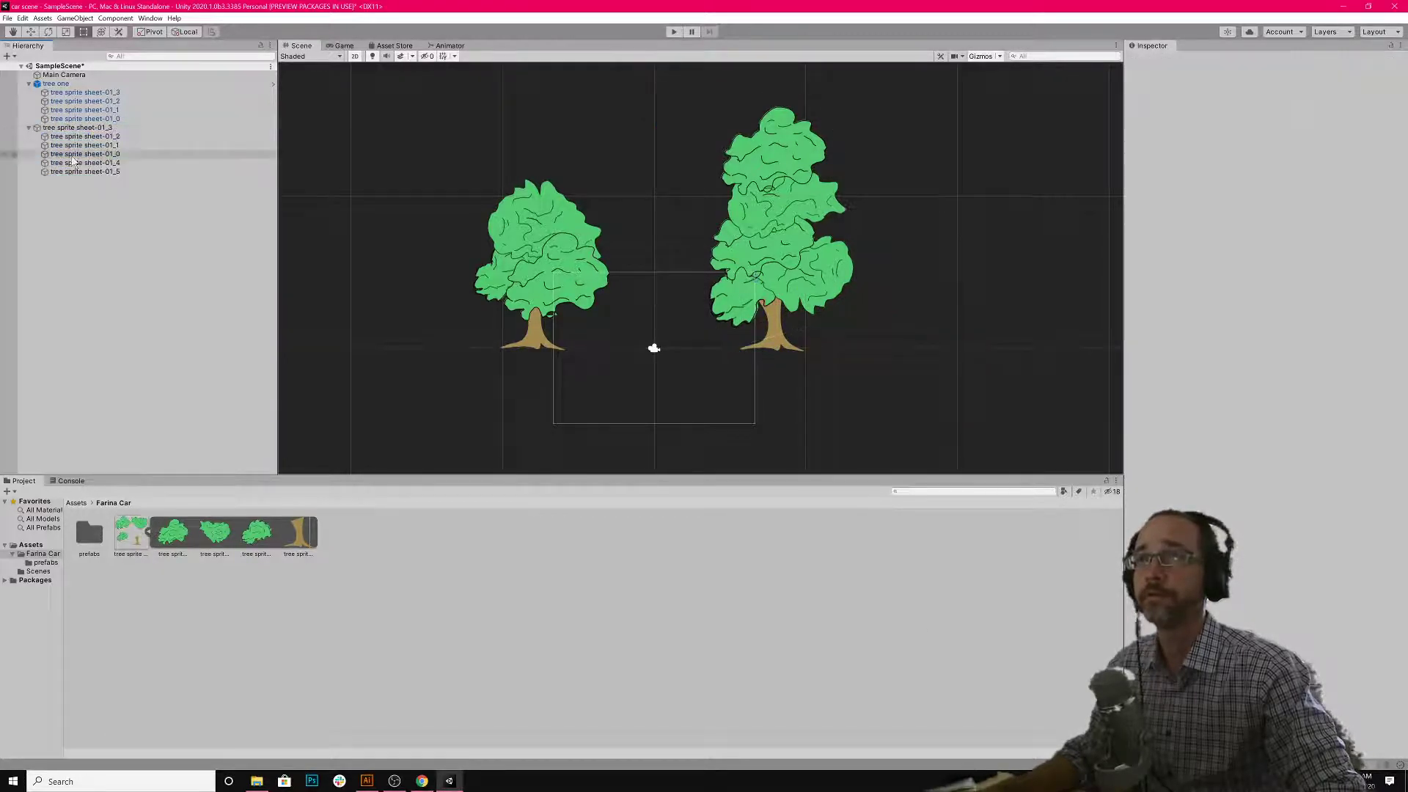
# - Reset the parent trunk's Transform so the taller tree sits at position 0, 0, 0
pyautogui.click(71, 129)
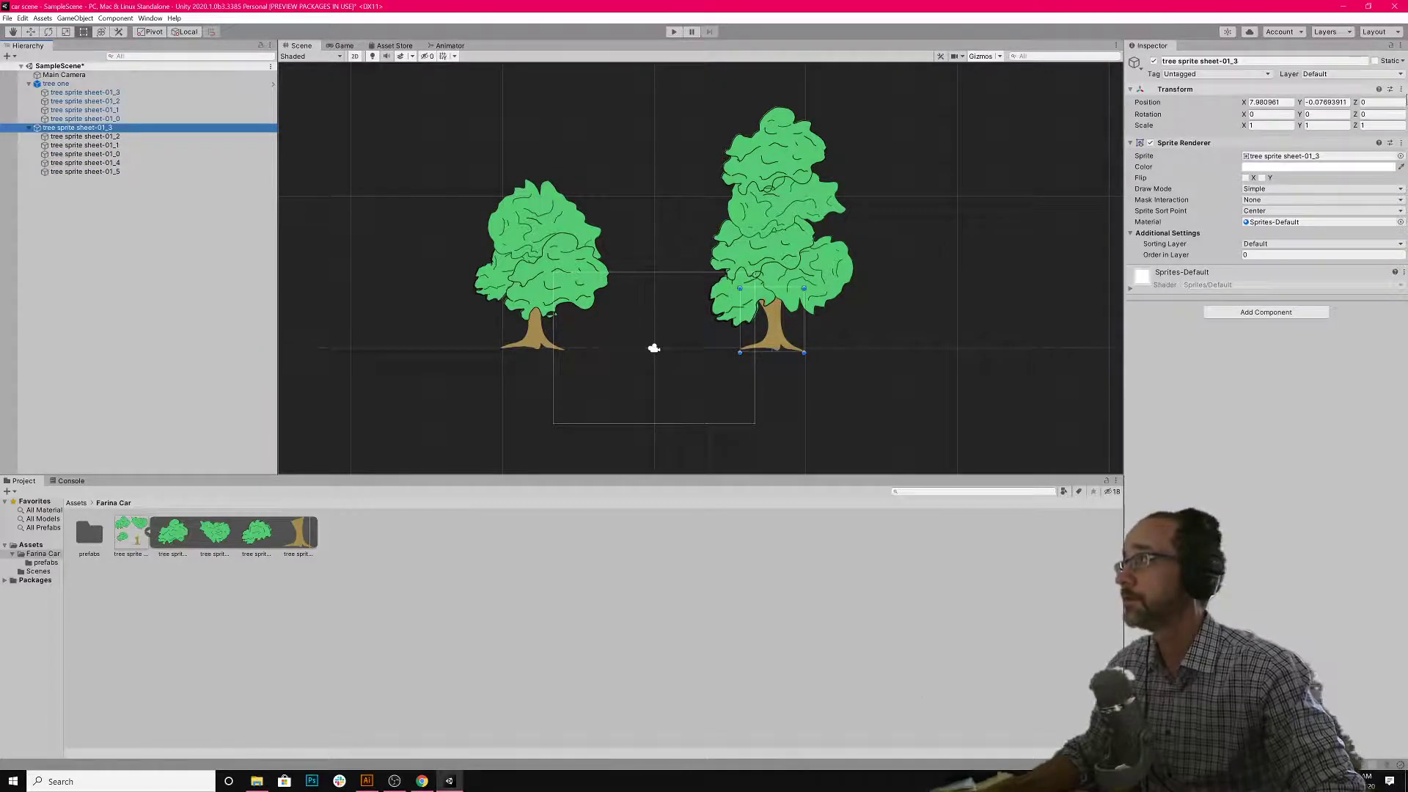
pyautogui.click(1401, 89)
pyautogui.click(1368, 102)
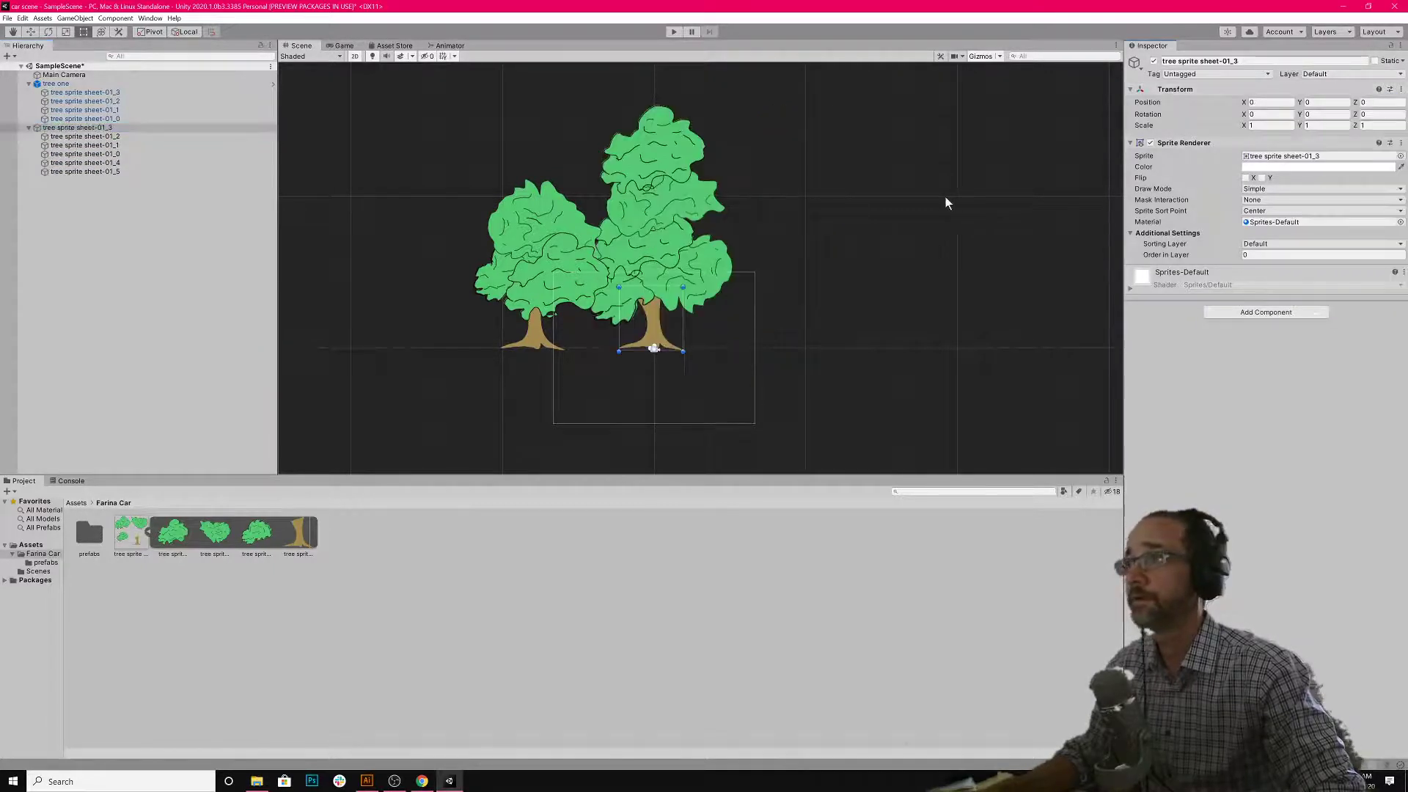
pyautogui.click(115, 189)
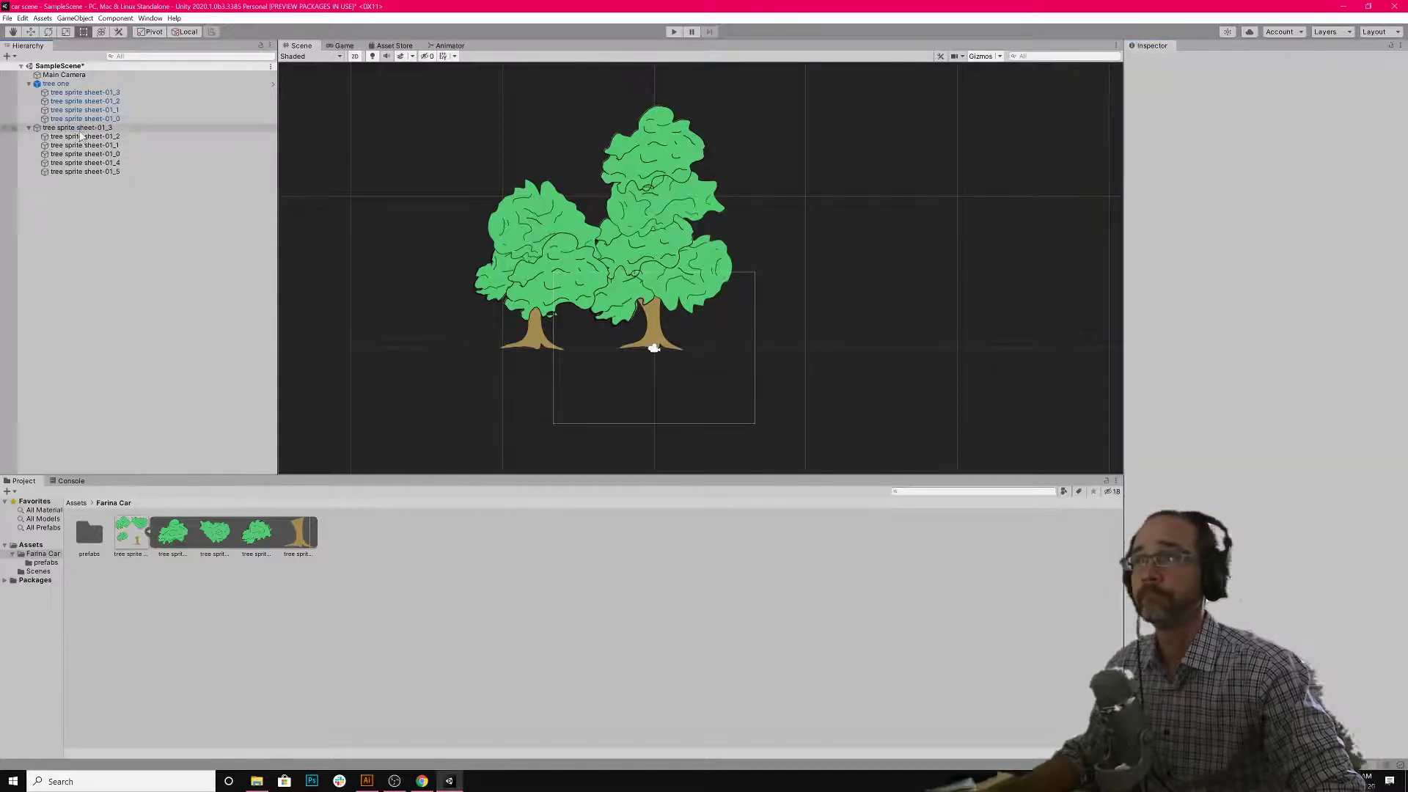
pyautogui.click(81, 136)
pyautogui.press('Down')
pyautogui.press('Down')
pyautogui.press('Down')
pyautogui.press('Down')
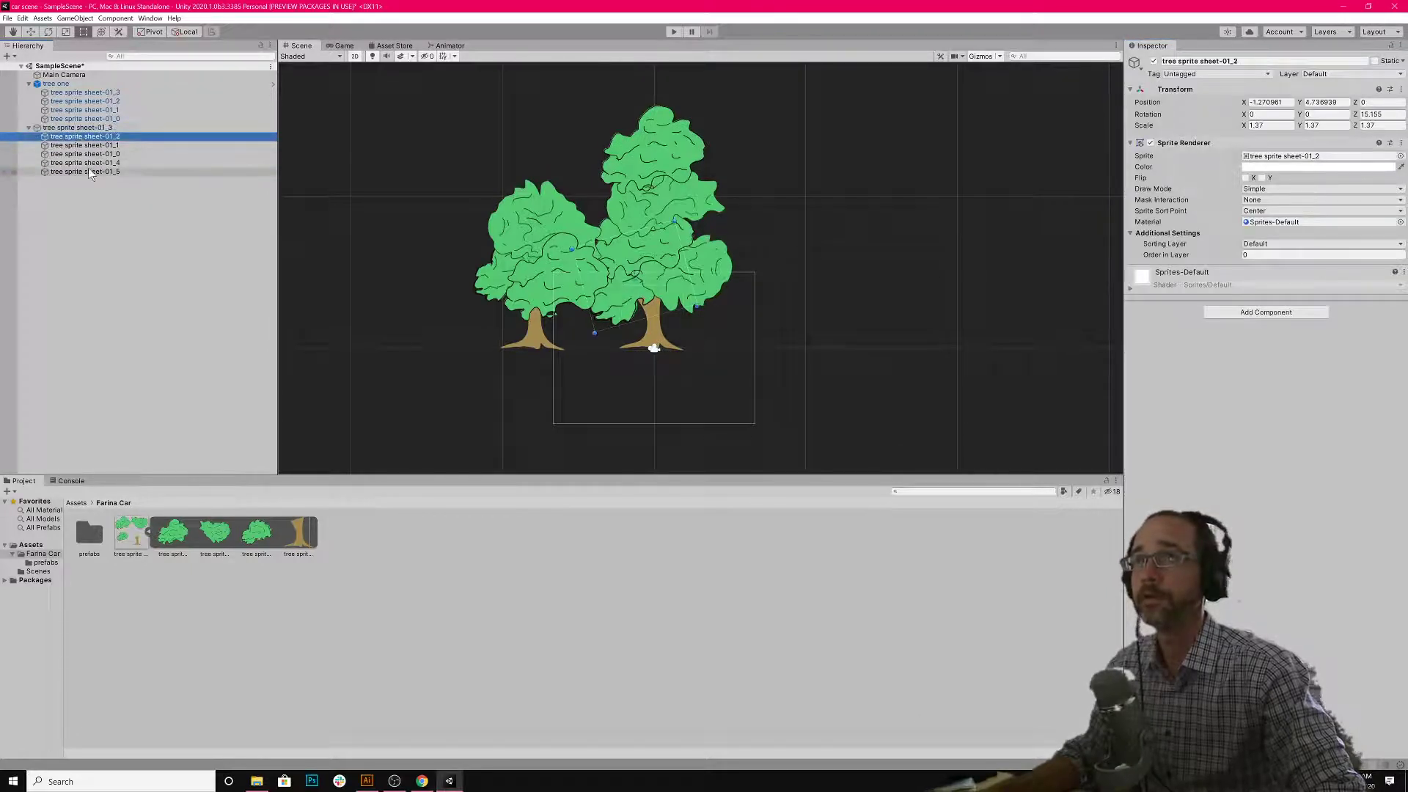
pyautogui.click(86, 137)
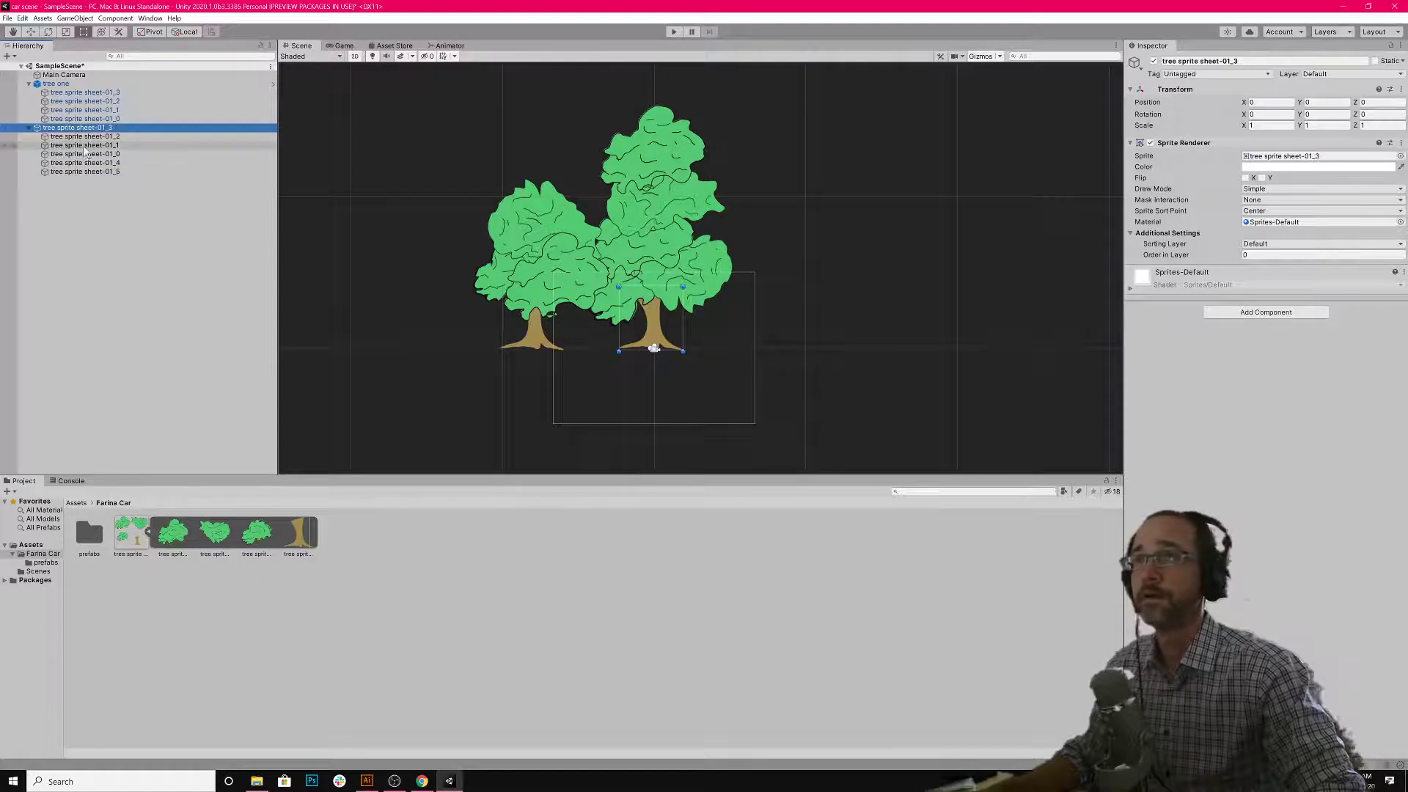
# - Darken the Sprite Renderer colour of foliage tree sprite sheet-01_1 to RGB 219 and tint tree sprite sheet-01_4 a similar light grey
pyautogui.click(106, 146)
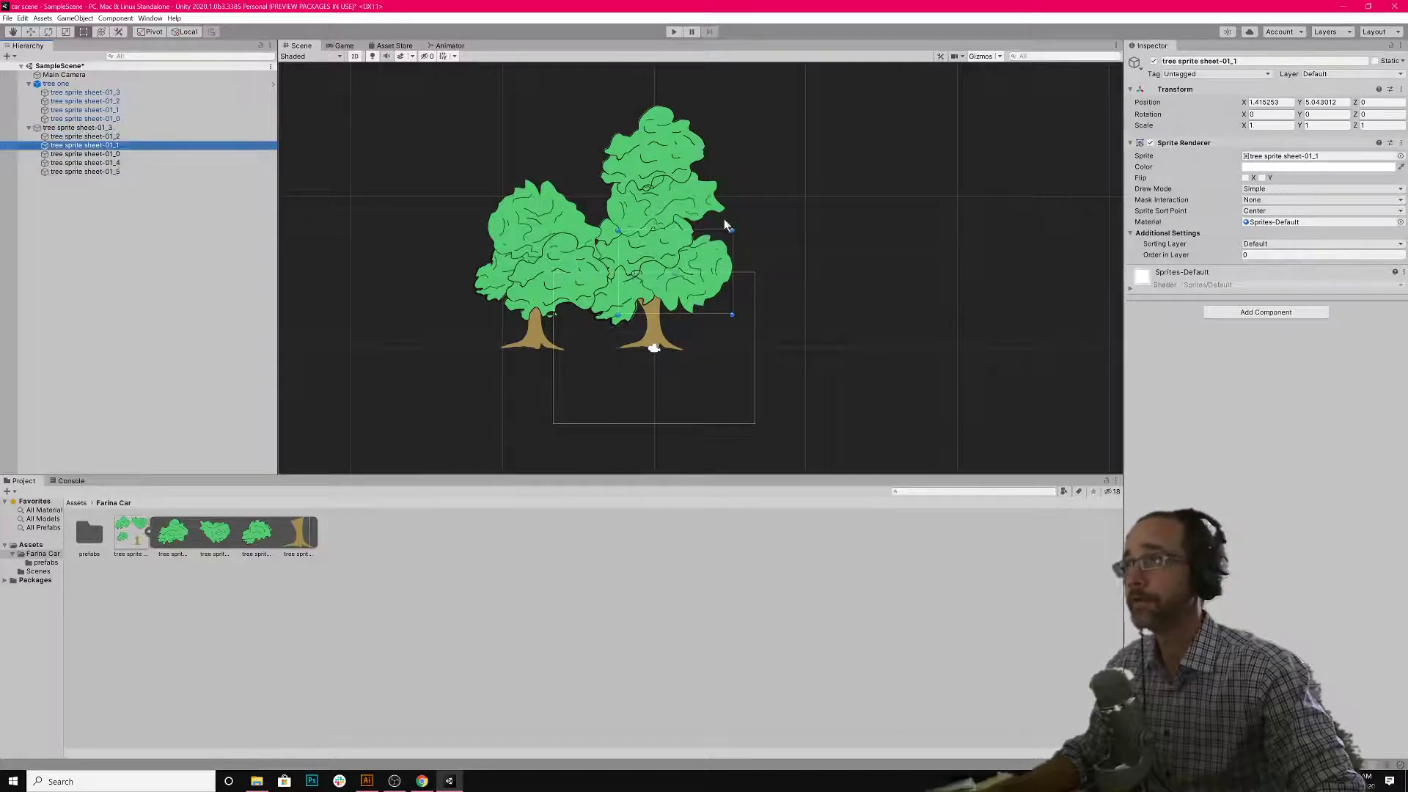
pyautogui.click(1318, 167)
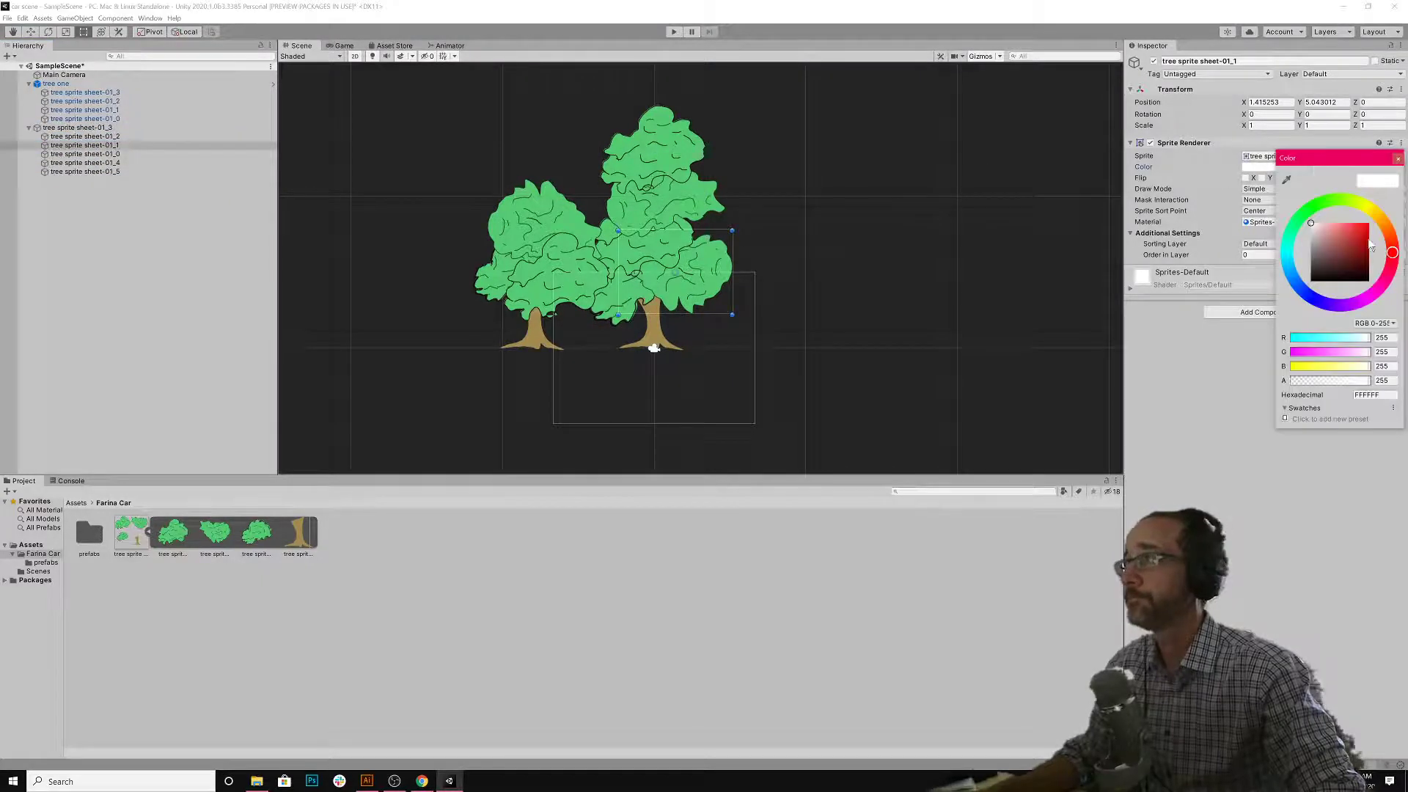
pyautogui.moveTo(1316, 226); pyautogui.dragTo(1311, 232)
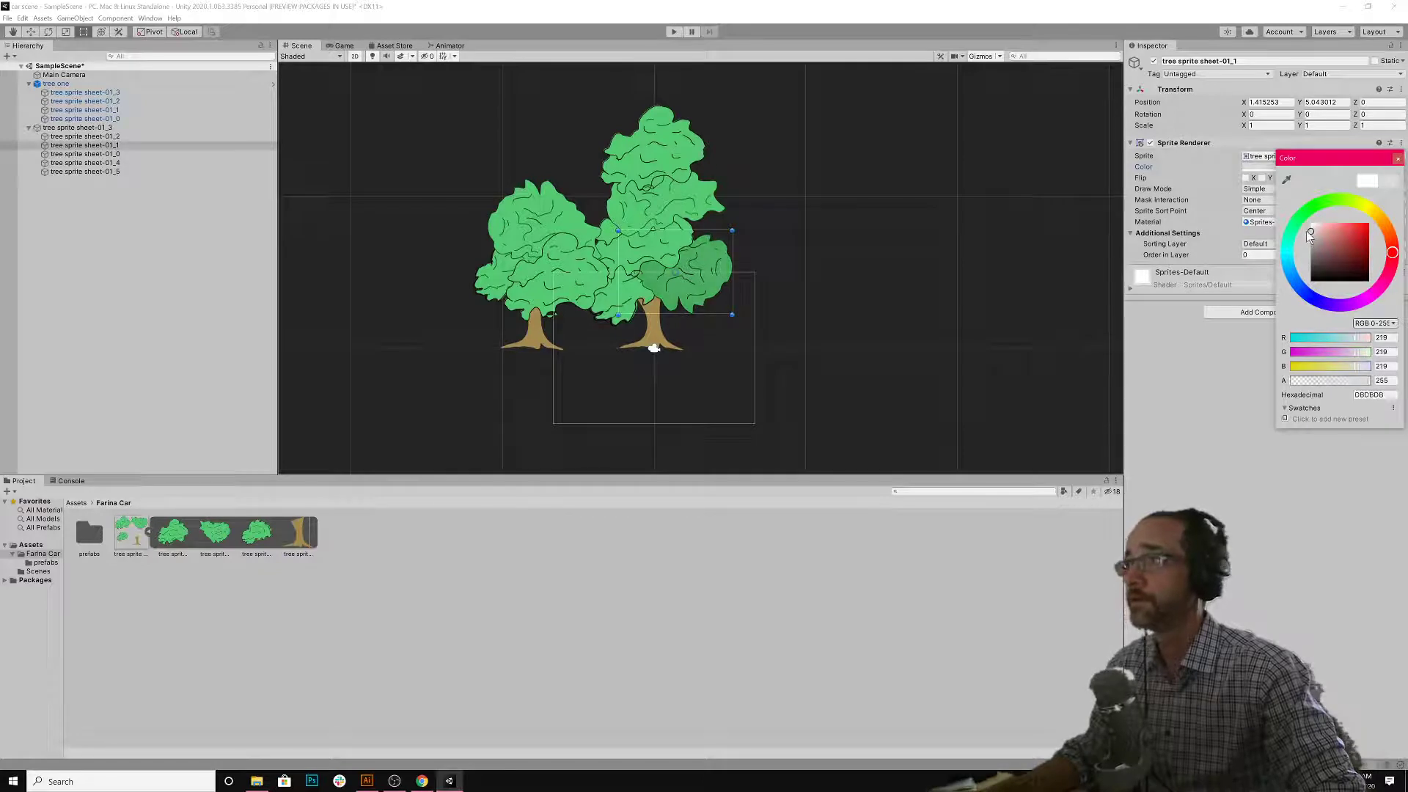
pyautogui.click(704, 201)
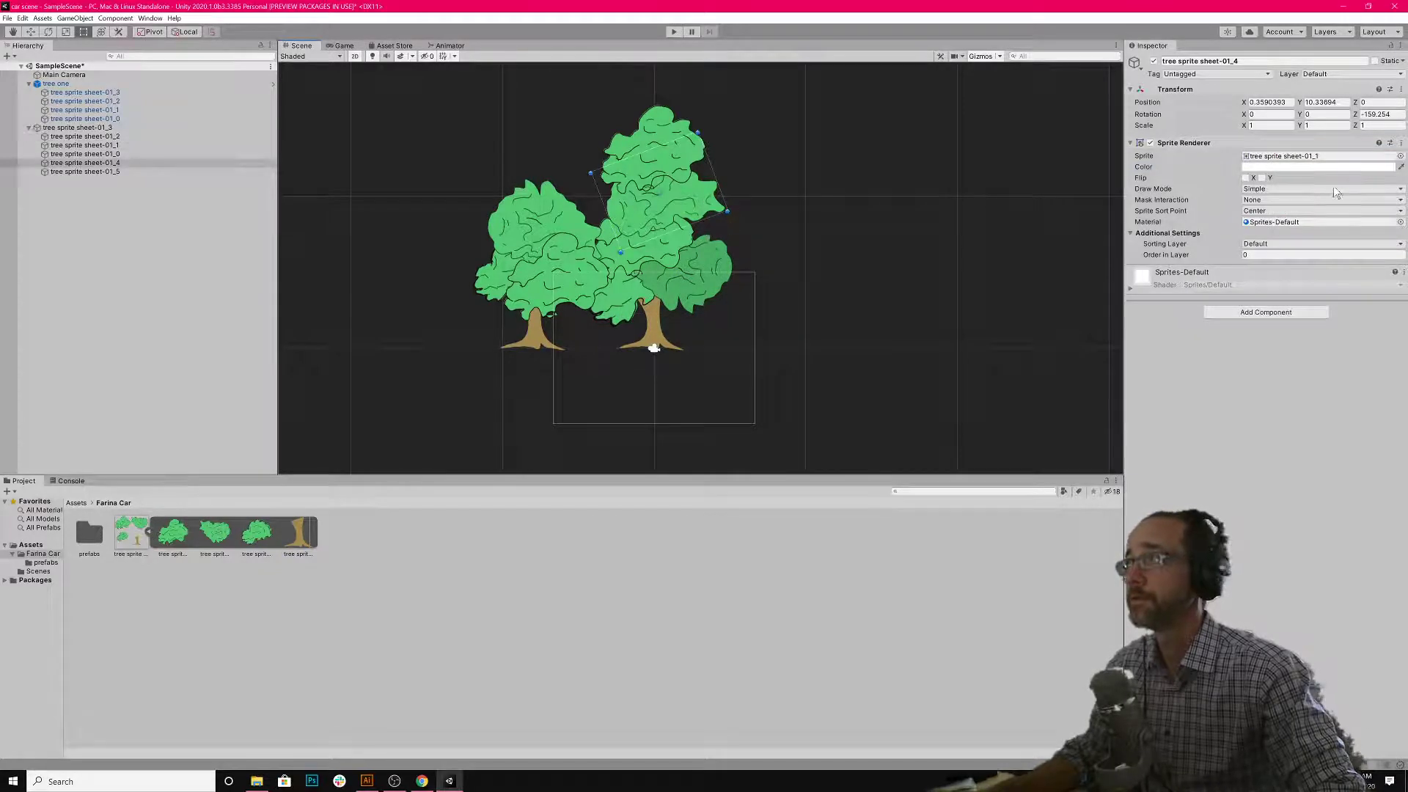
pyautogui.click(1287, 168)
pyautogui.moveTo(1319, 248); pyautogui.dragTo(1302, 238)
# - Set the colour tint of the taller tree's lowest foliage sprite, tree sprite sheet-01_2, to light grey E0E0E0
pyautogui.click(636, 298)
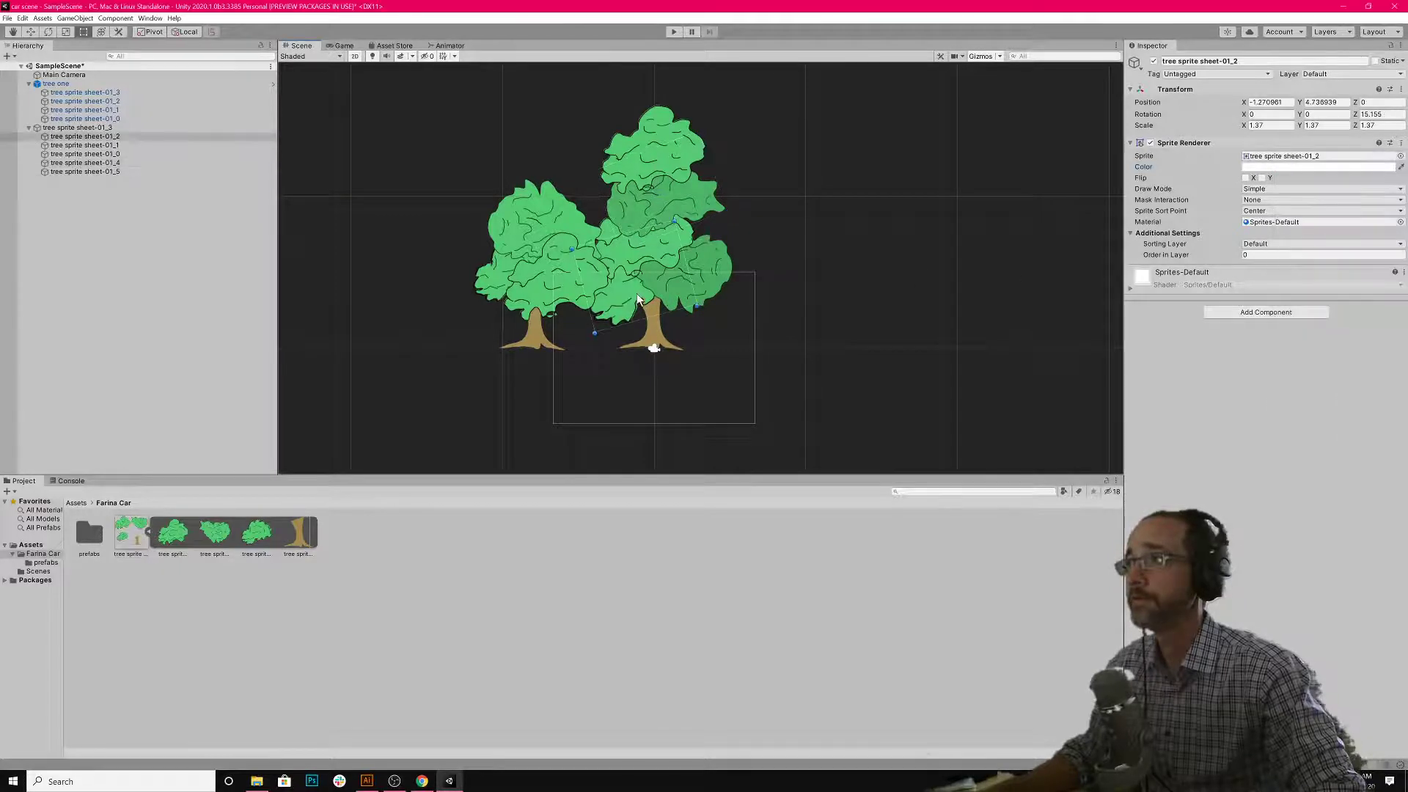
pyautogui.click(1291, 168)
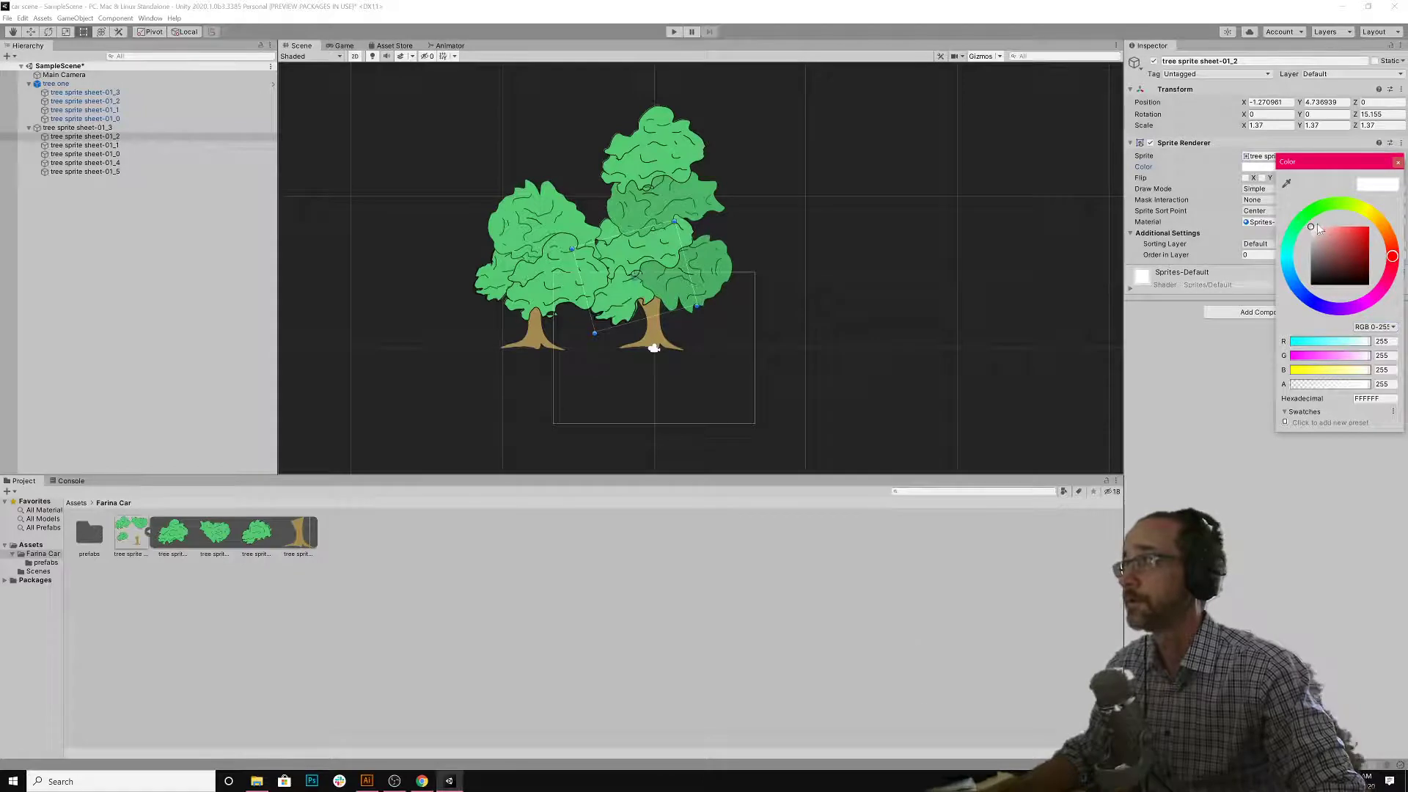
pyautogui.moveTo(1317, 240); pyautogui.dragTo(1297, 240)
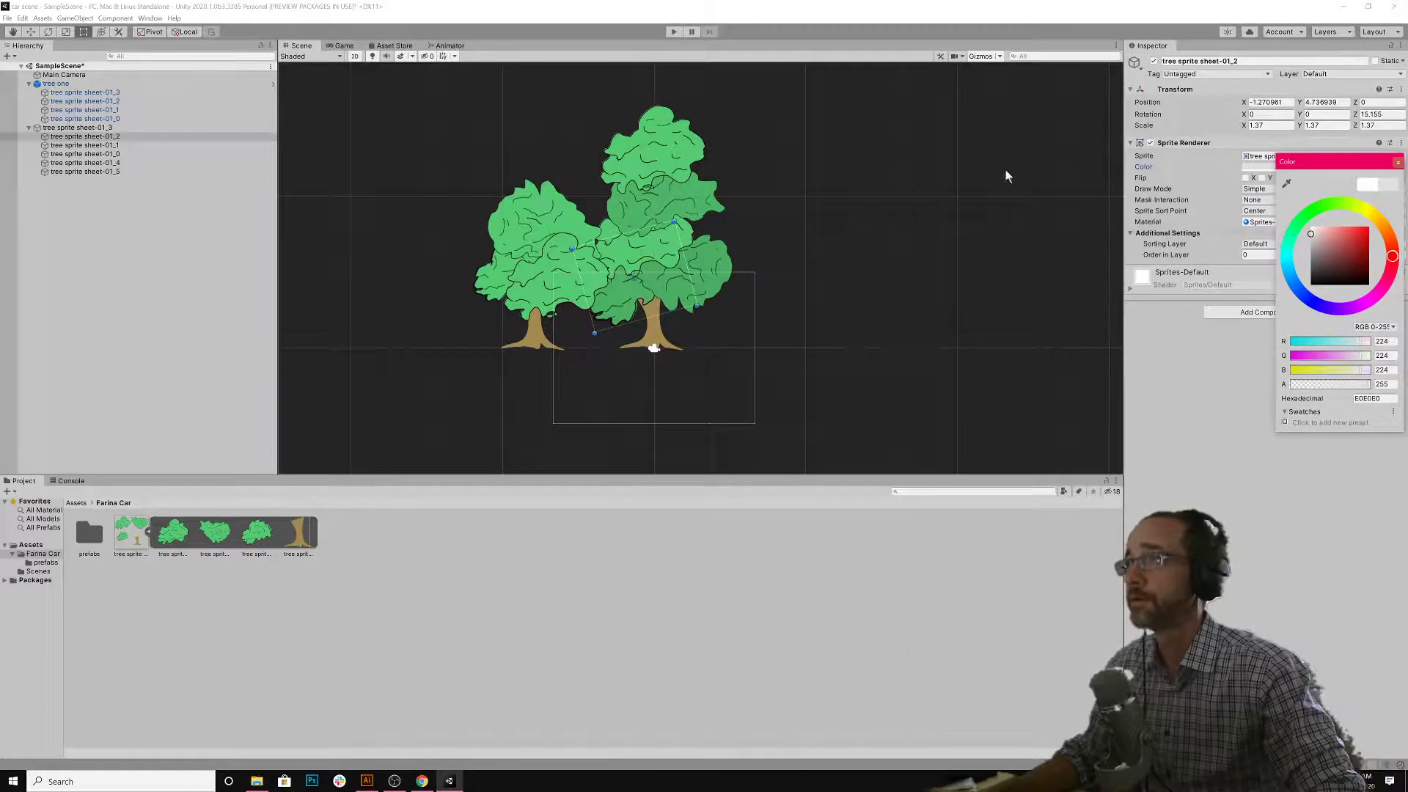
pyautogui.click(674, 153)
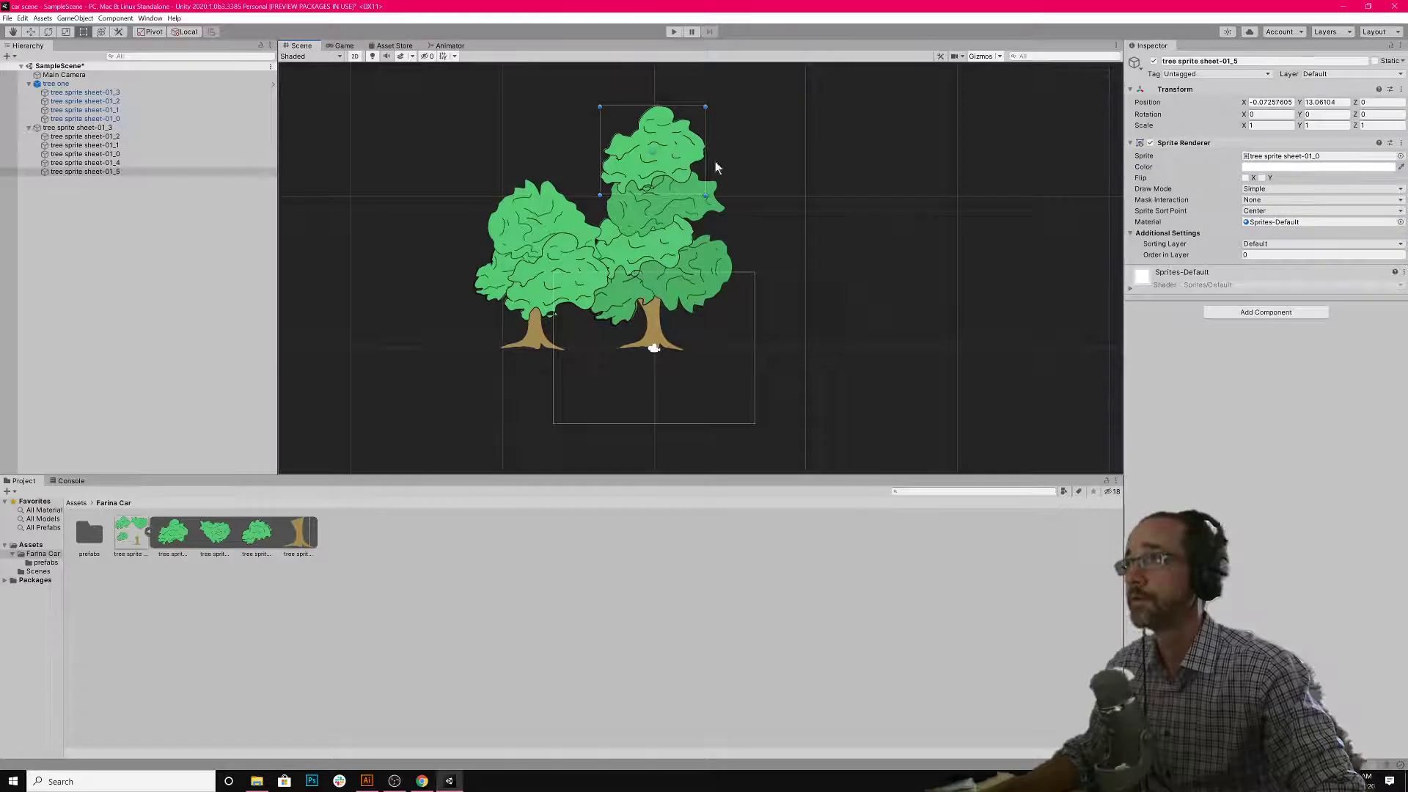
pyautogui.click(1250, 167)
pyautogui.moveTo(1287, 236); pyautogui.dragTo(1274, 227)
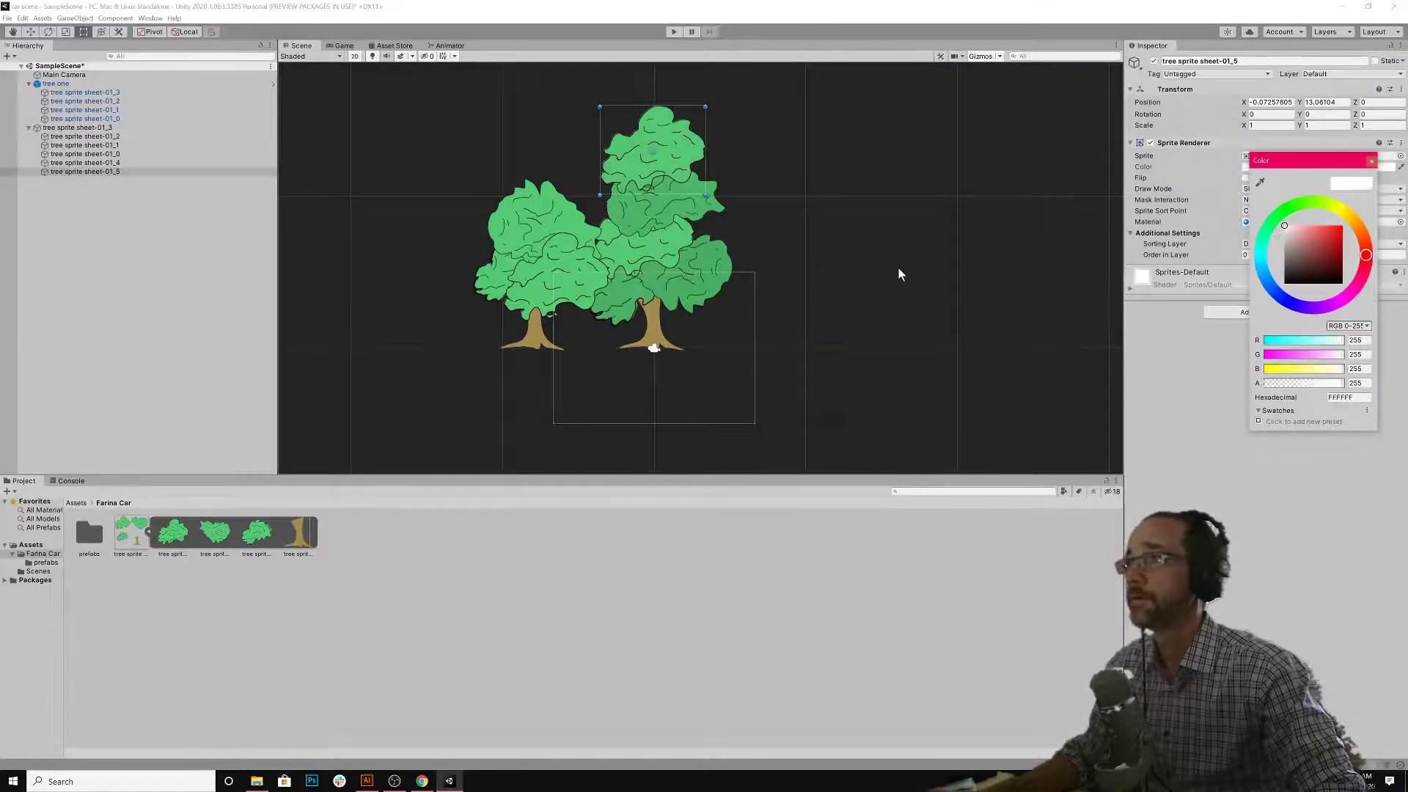
# - Tint the taller tree's trunk sprite light grey, E0E0E0
pyautogui.click(660, 339)
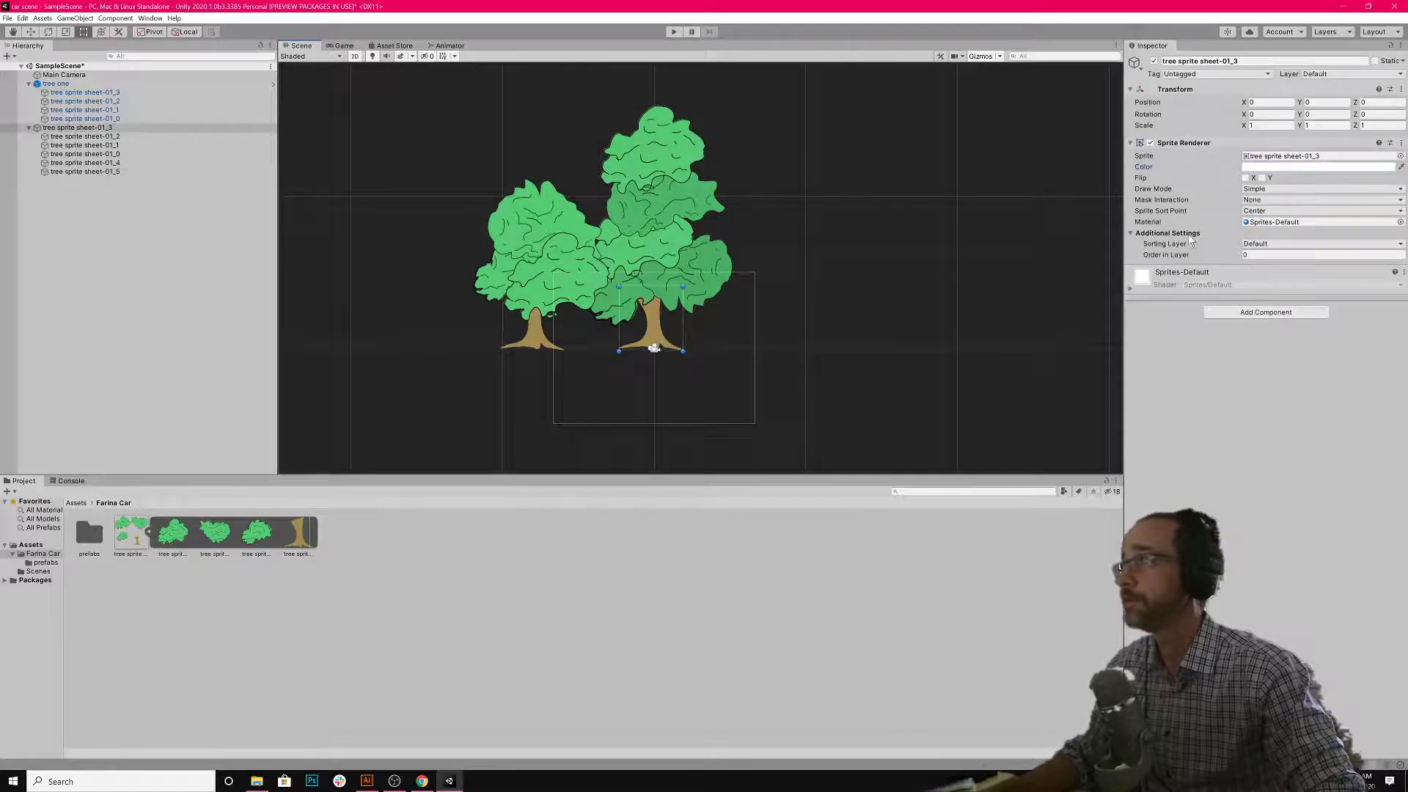
pyautogui.click(1247, 167)
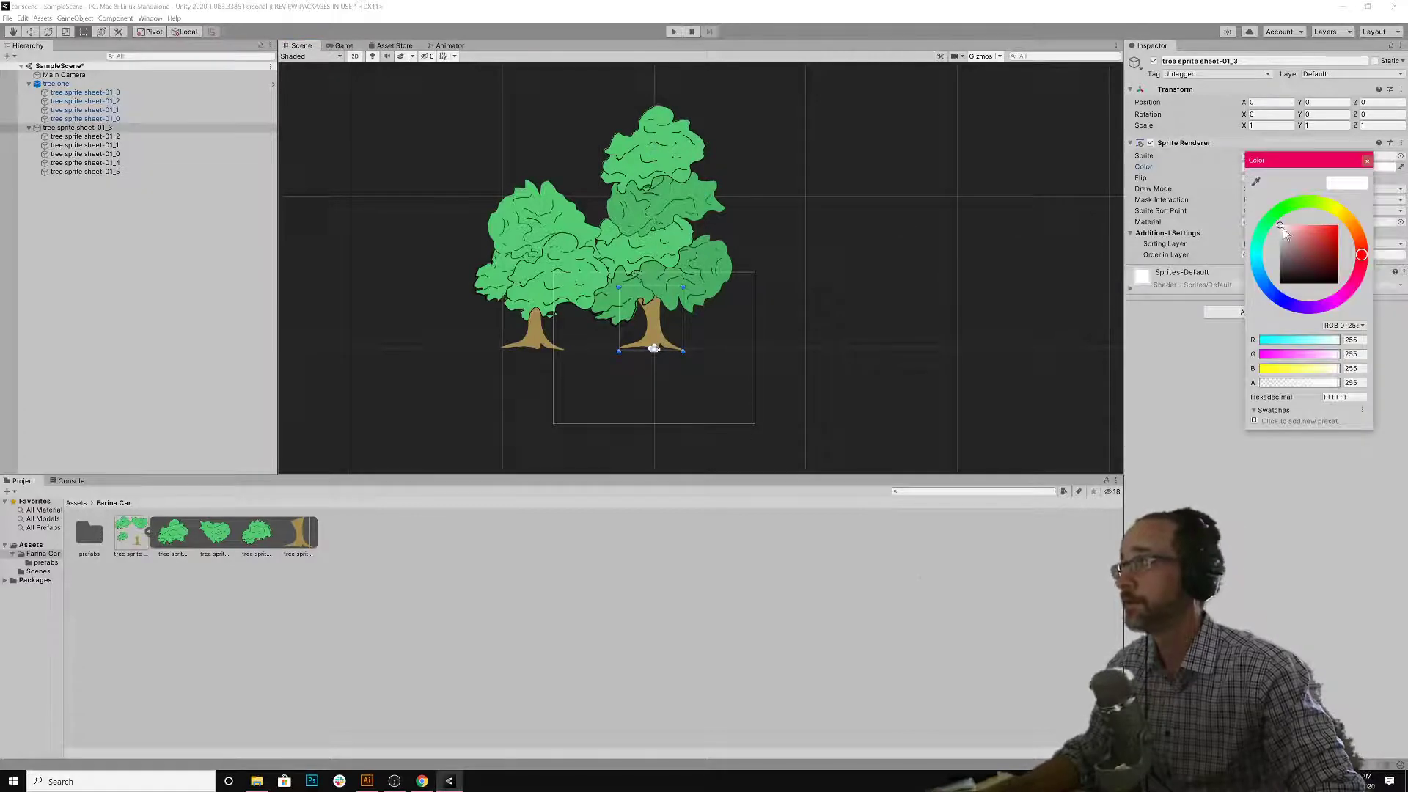
pyautogui.moveTo(1284, 234); pyautogui.dragTo(1272, 239)
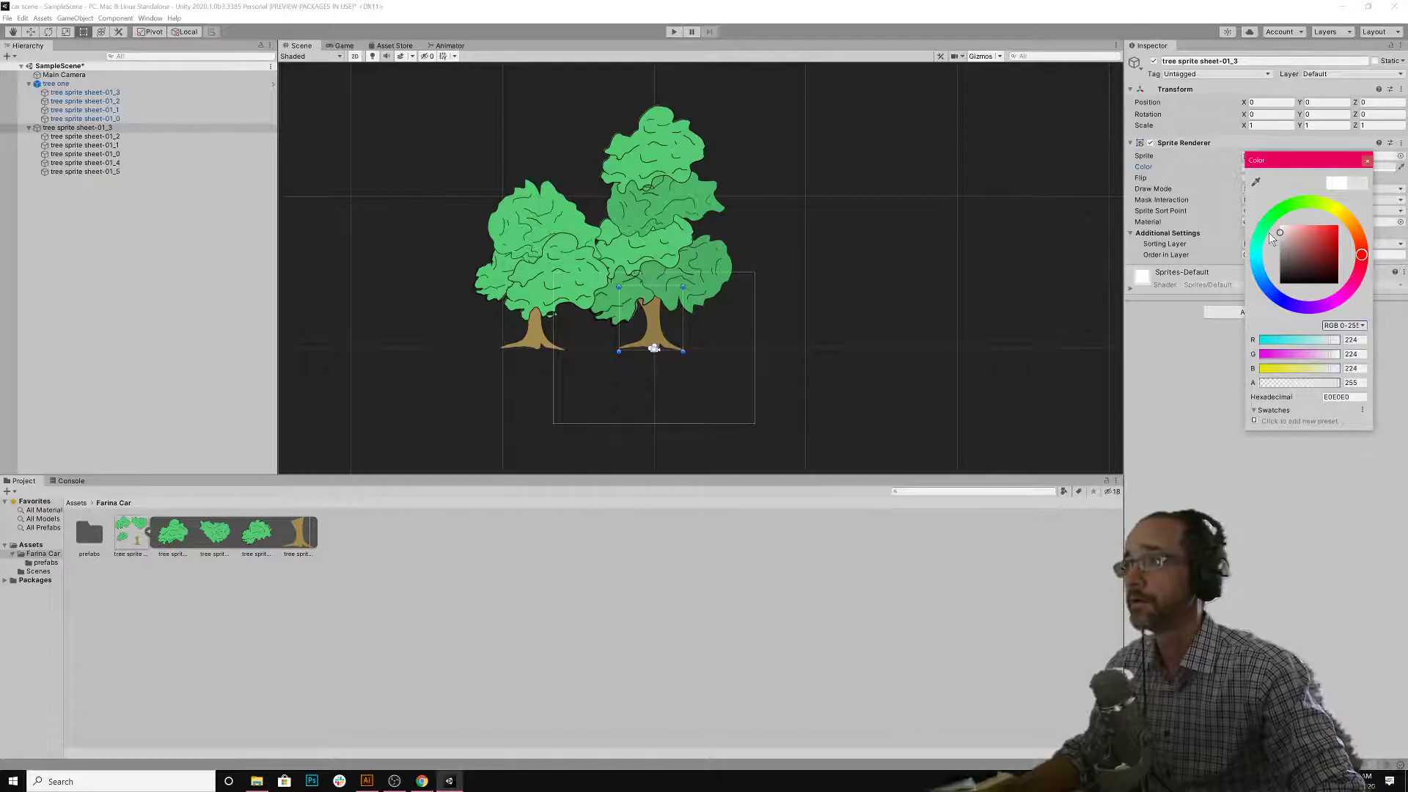
pyautogui.click(836, 332)
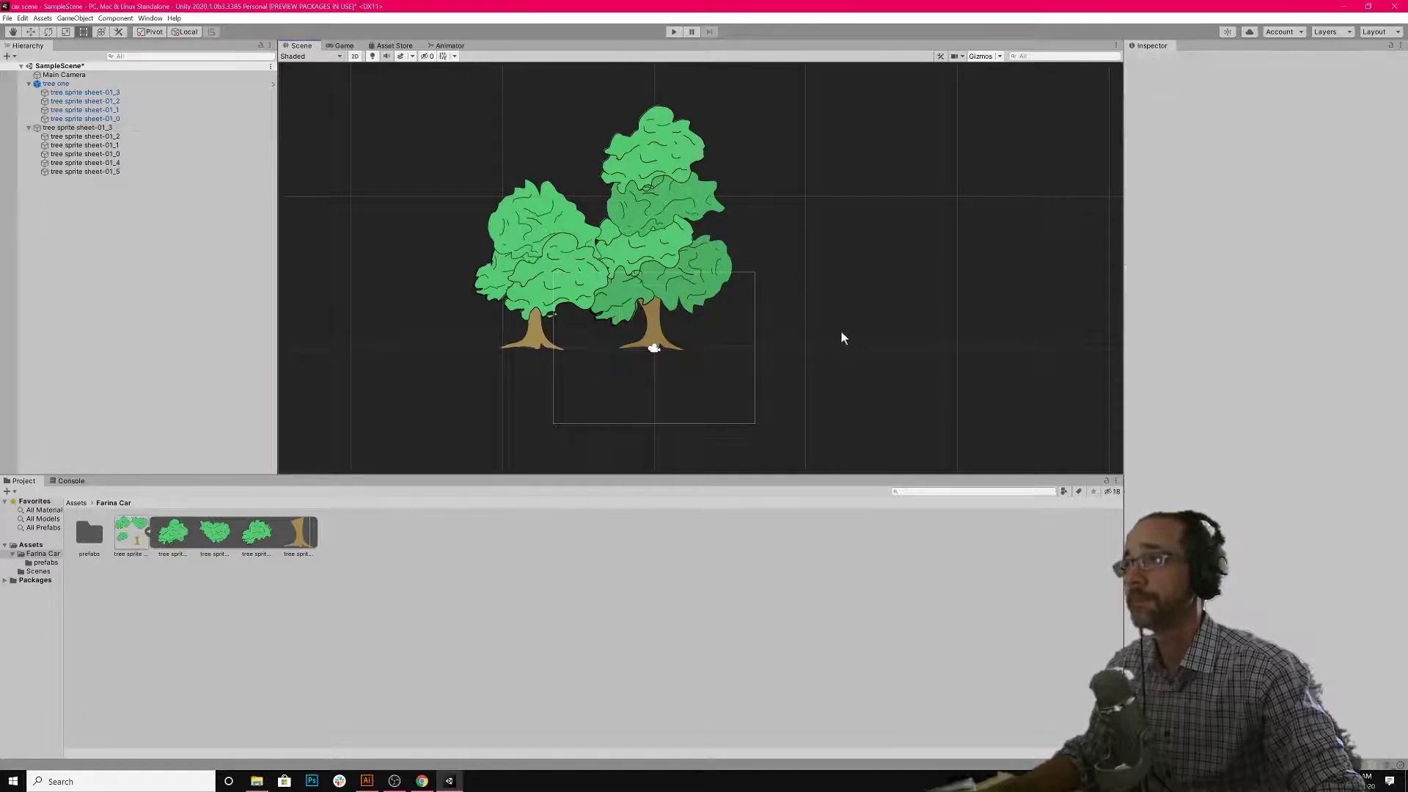
# - Rename the parent trunk object of the taller tree as tree two
pyautogui.click(53, 129)
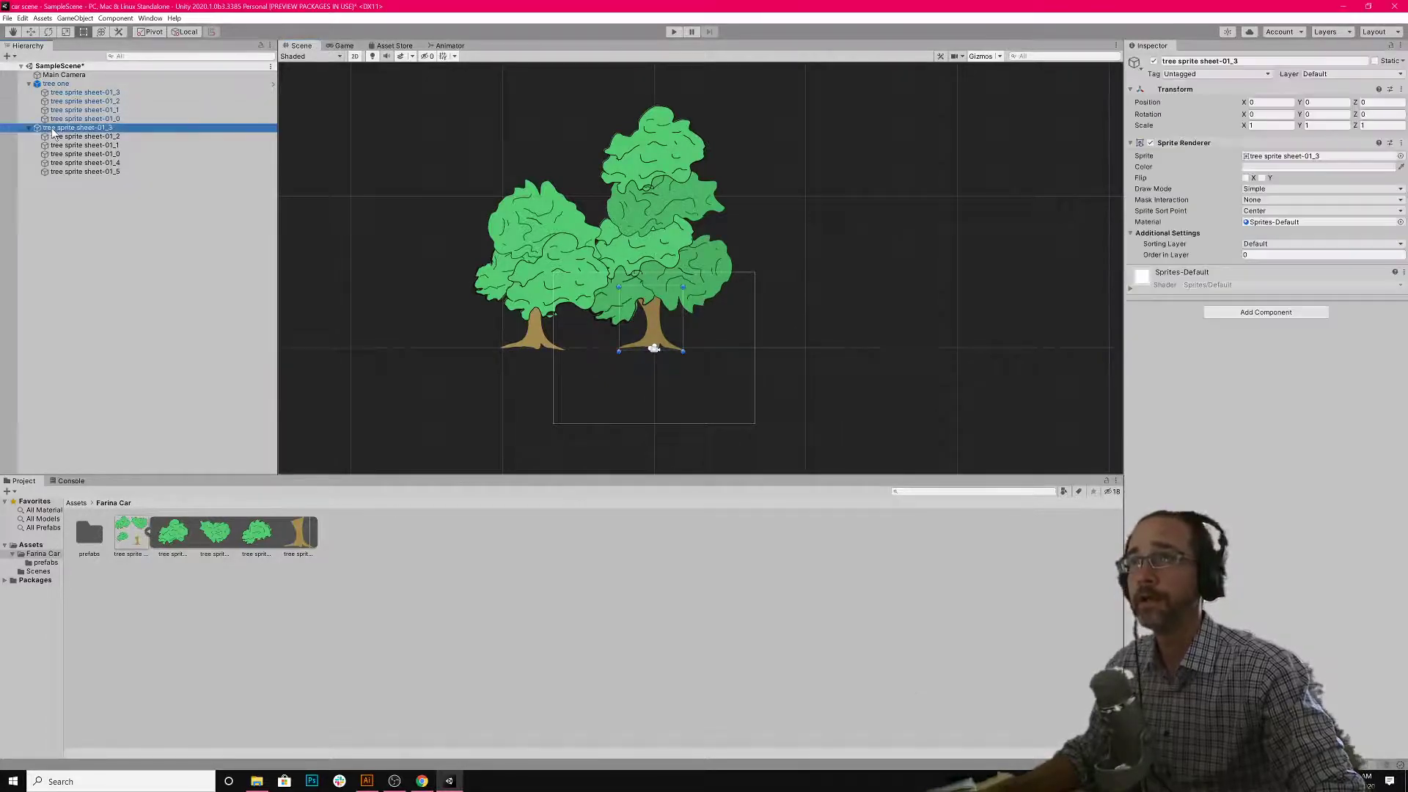
pyautogui.click(53, 130)
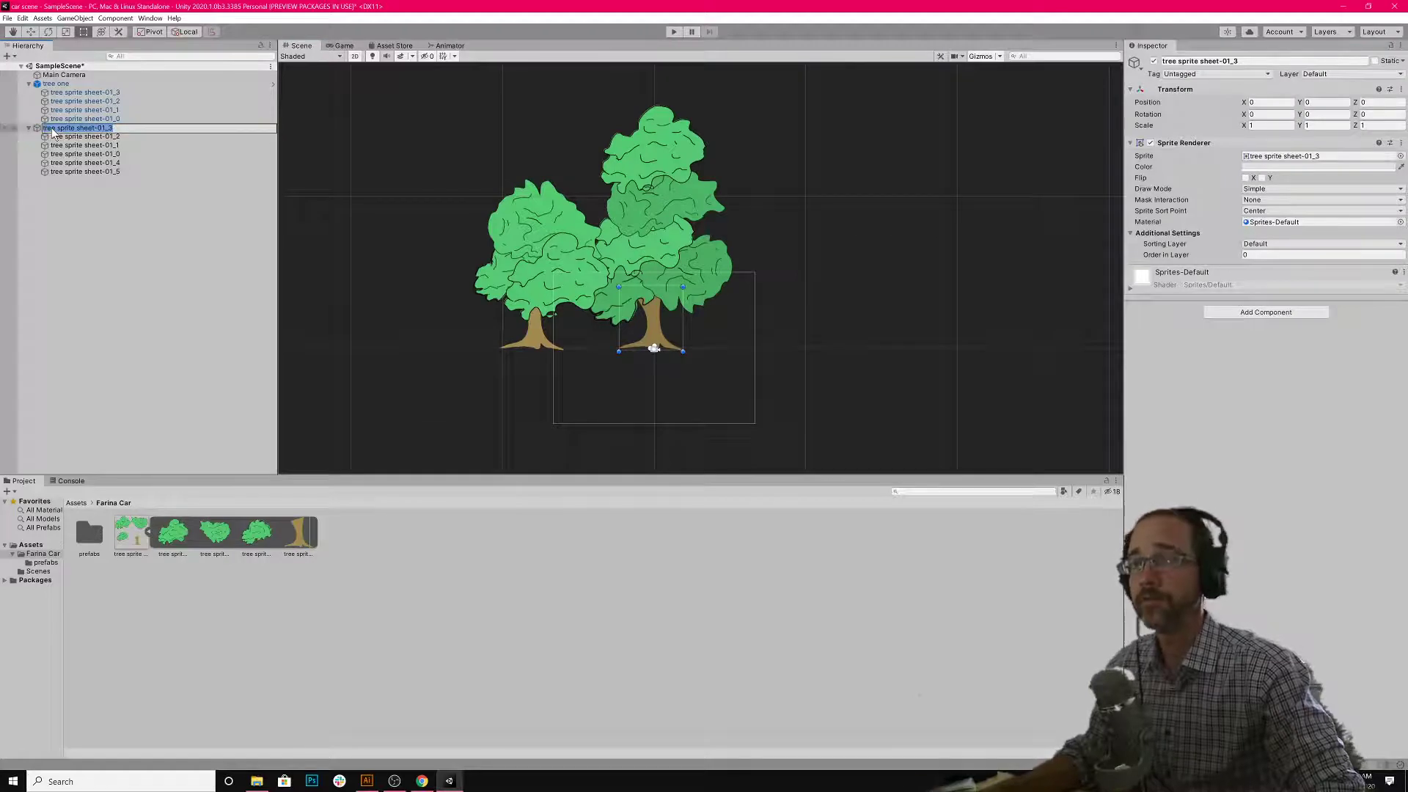
pyautogui.write('tree two')
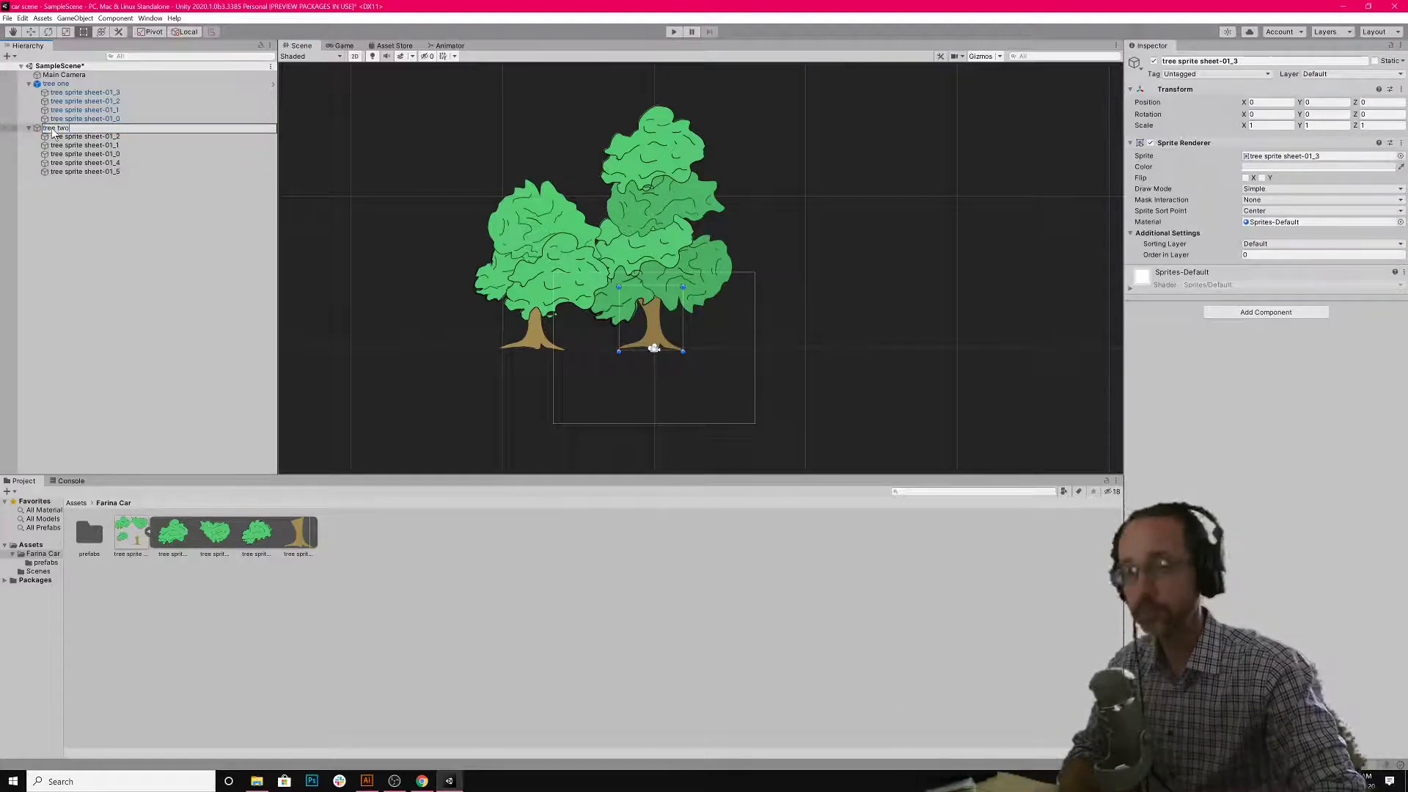
pyautogui.press('Return')
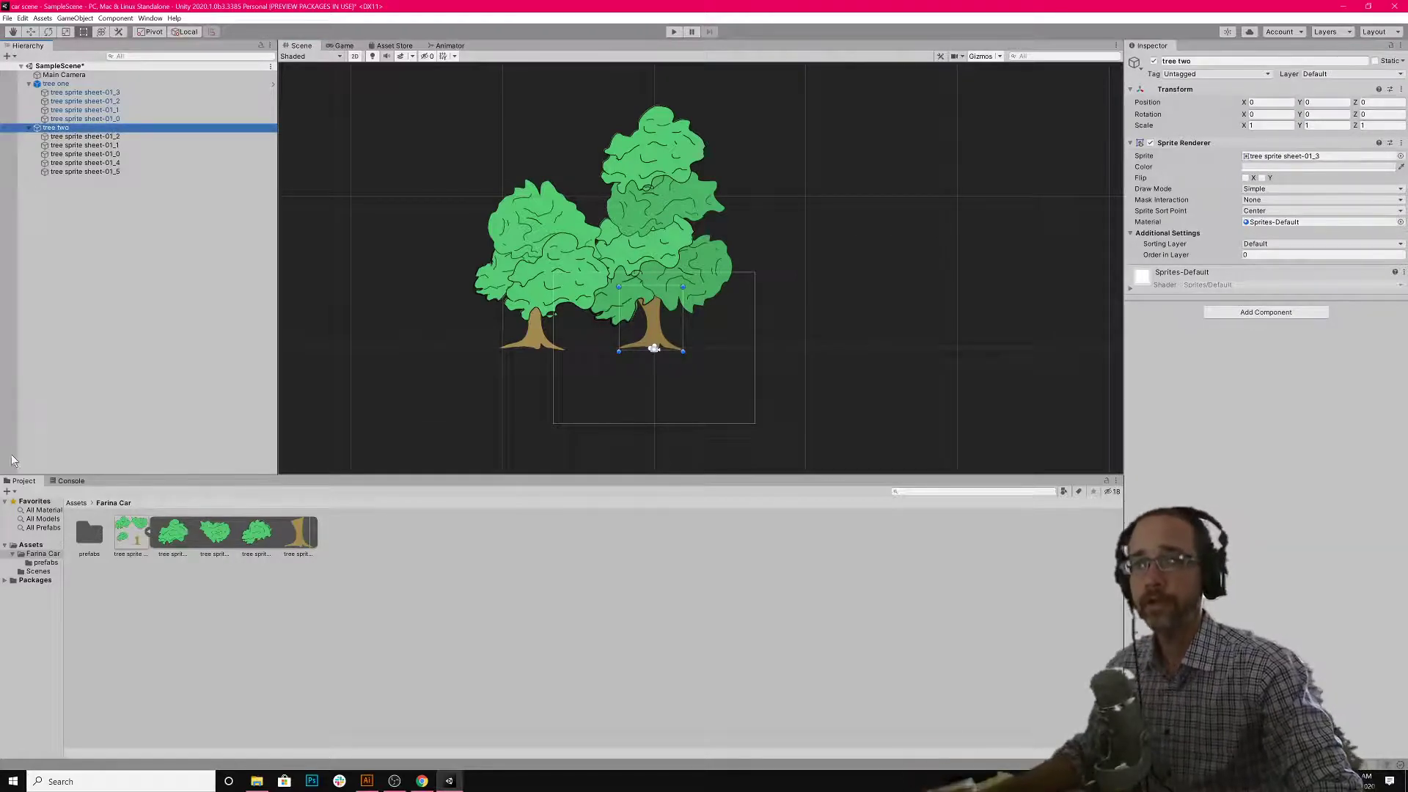
# - Open the prefabs folder and assign tree two and all five of its child sprites to the tree sorting layer
pyautogui.click(56, 565)
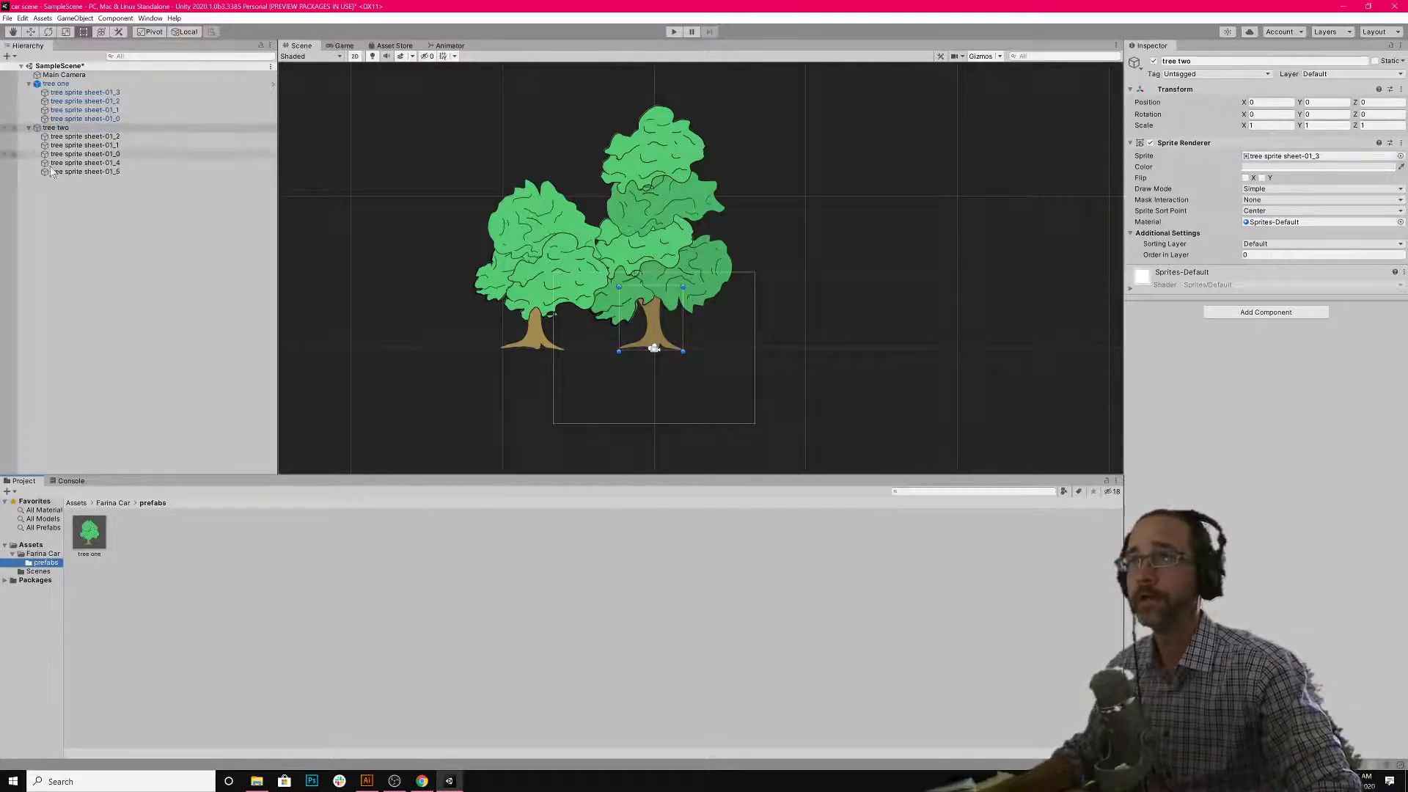
pyautogui.click(80, 136)
pyautogui.click(77, 129)
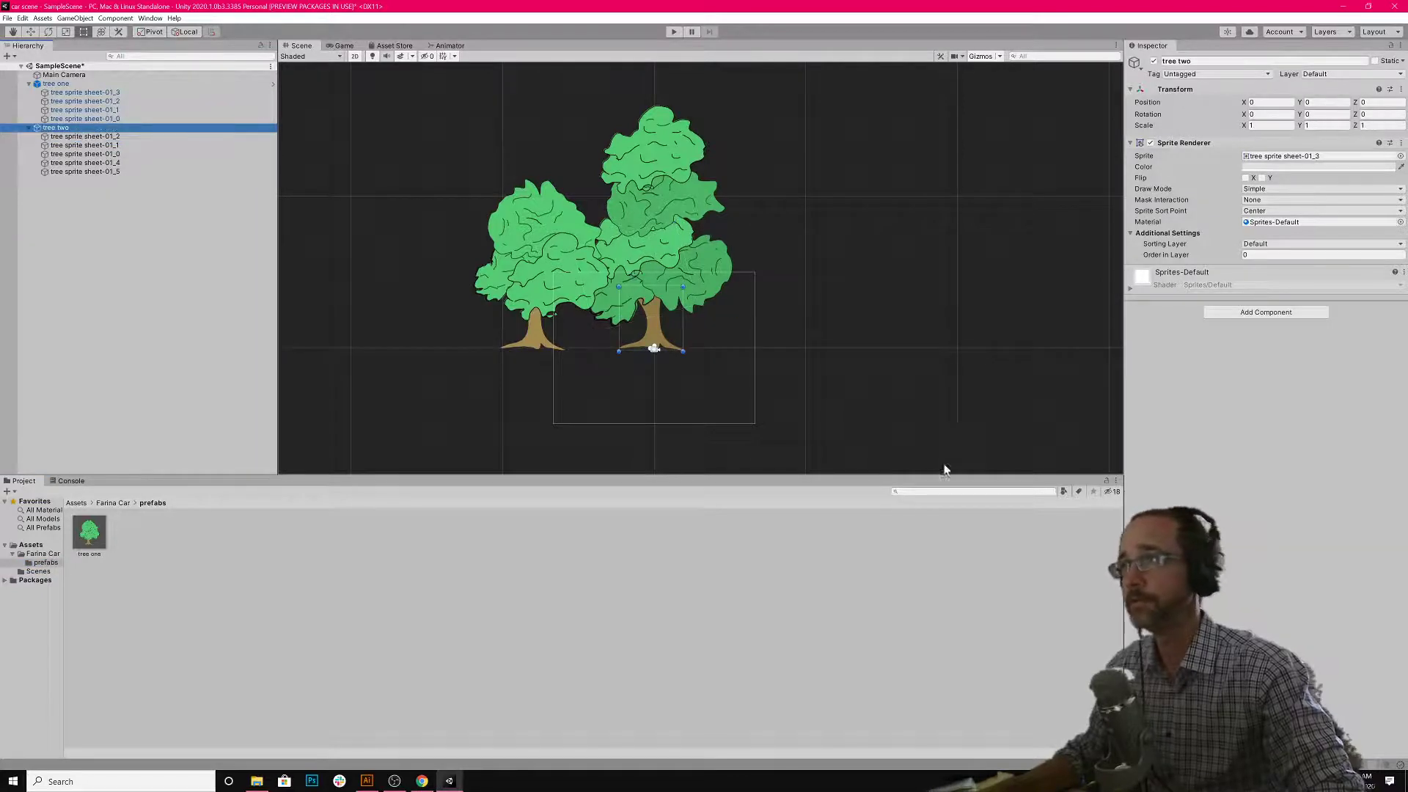
pyautogui.click(78, 191)
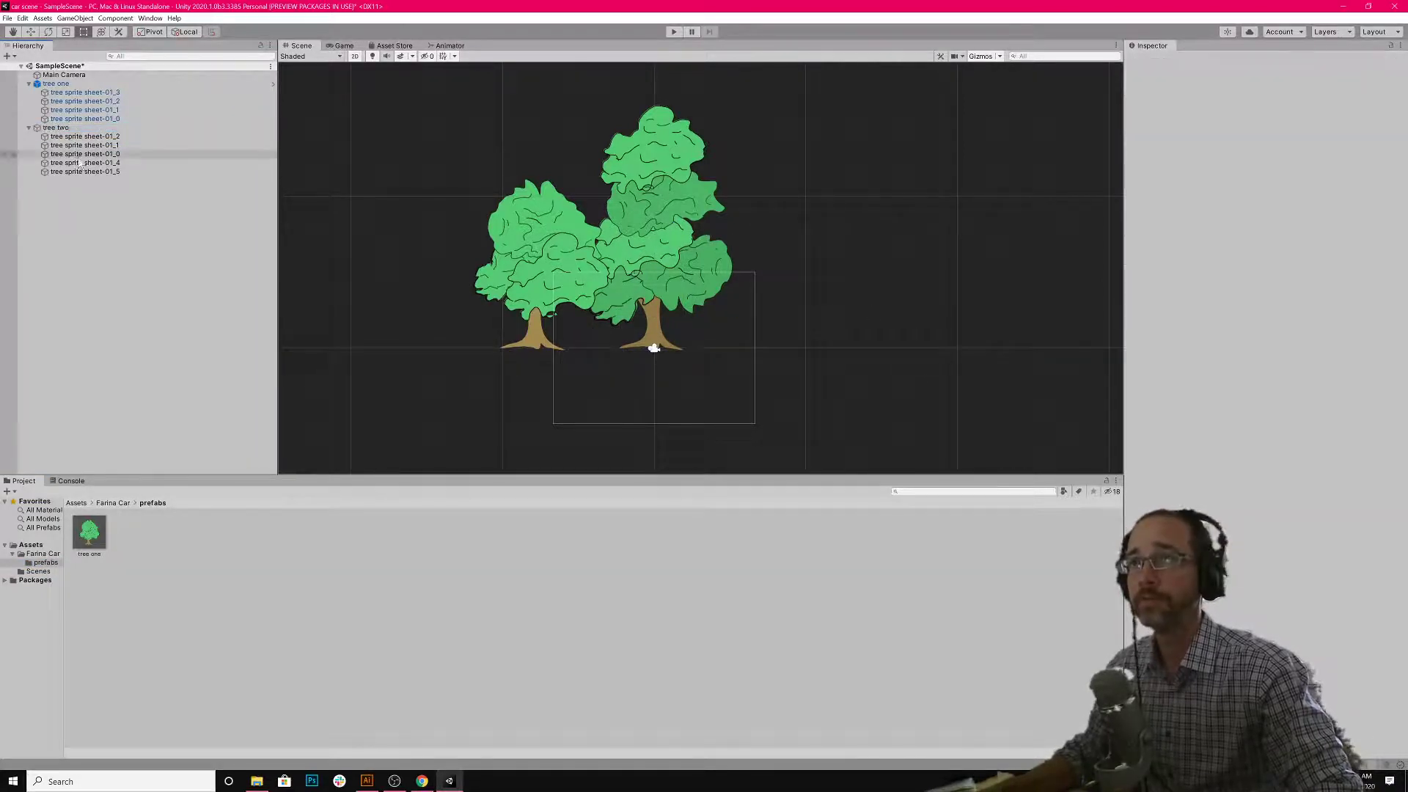
pyautogui.click(64, 128)
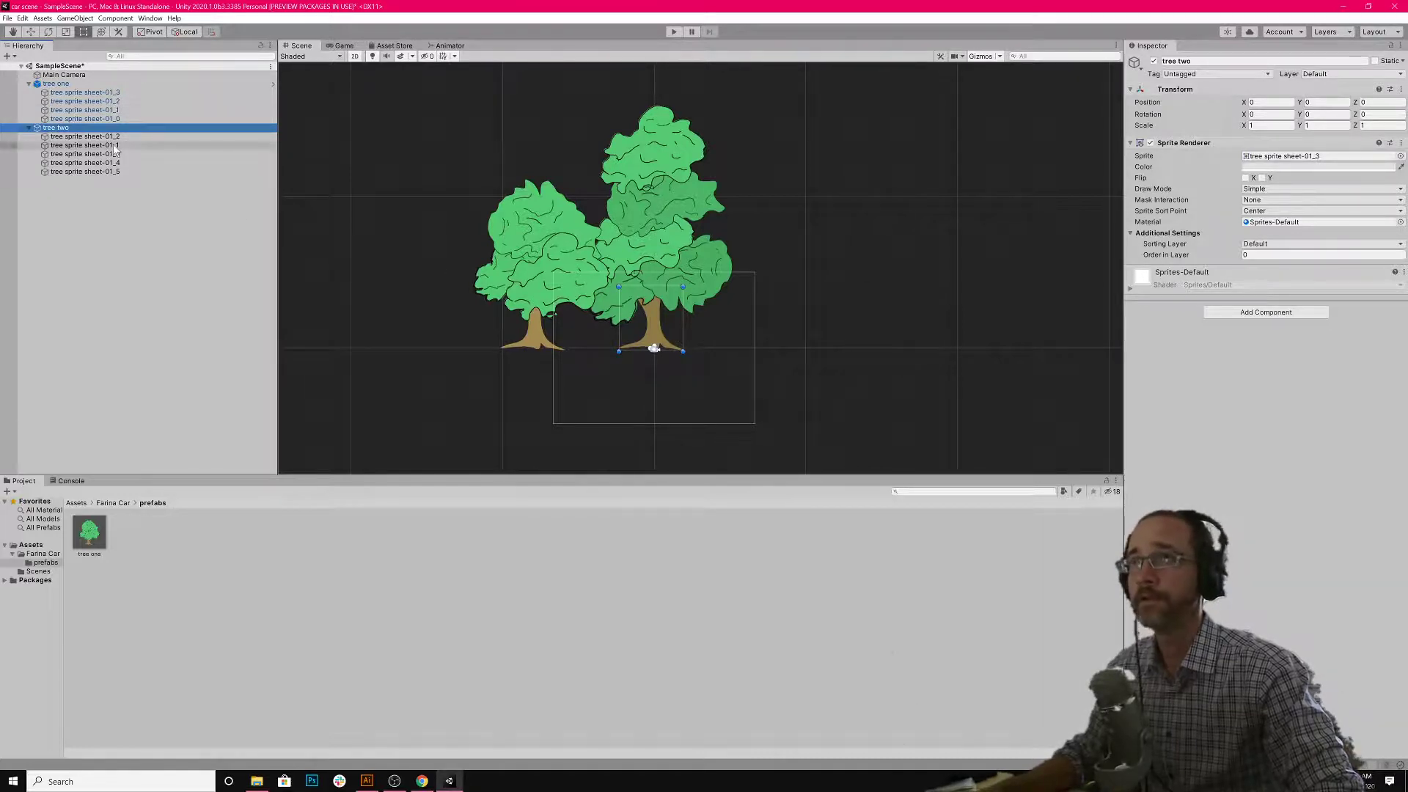
pyautogui.keyDown('shift'); pyautogui.click(98, 167); pyautogui.keyUp('shift')
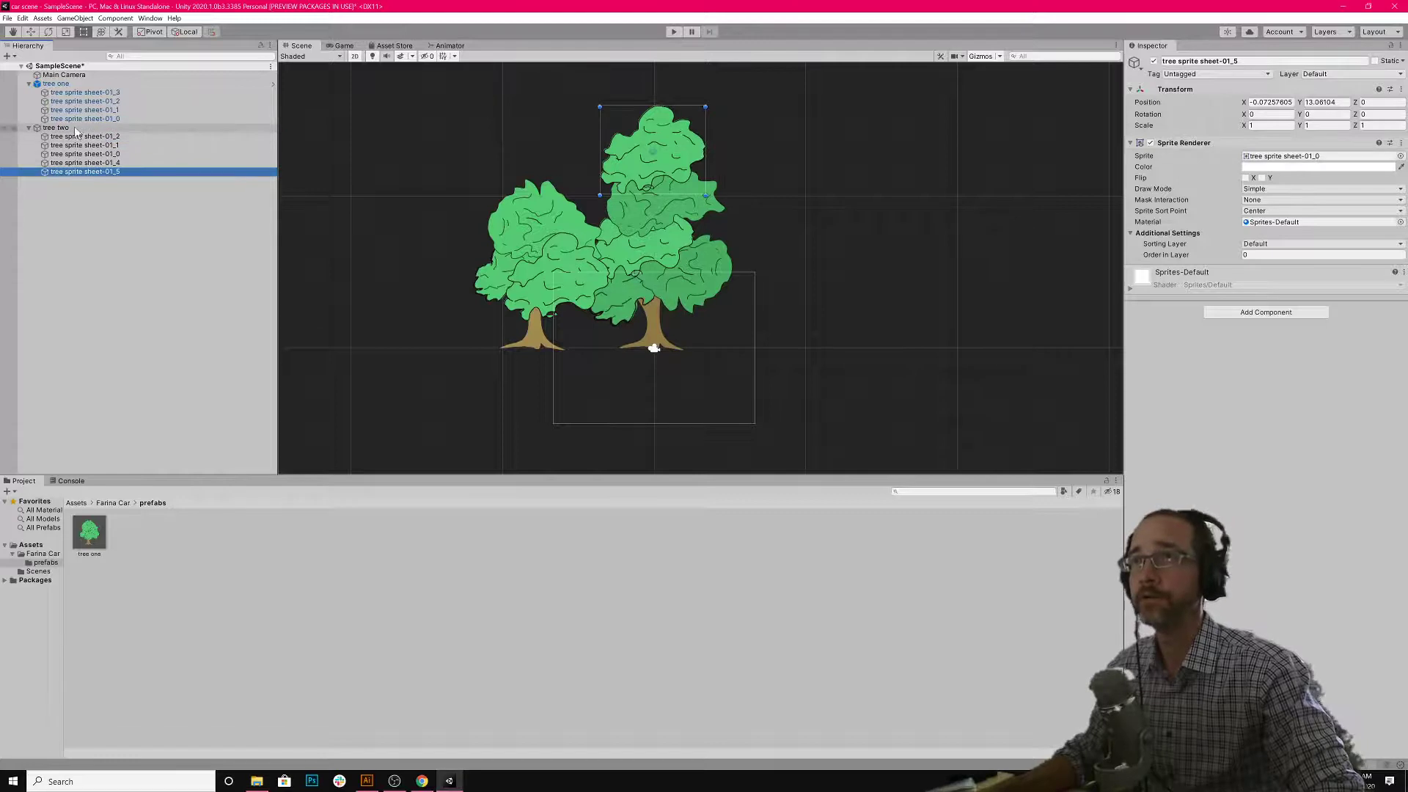
pyautogui.click(1274, 245)
pyautogui.click(1263, 267)
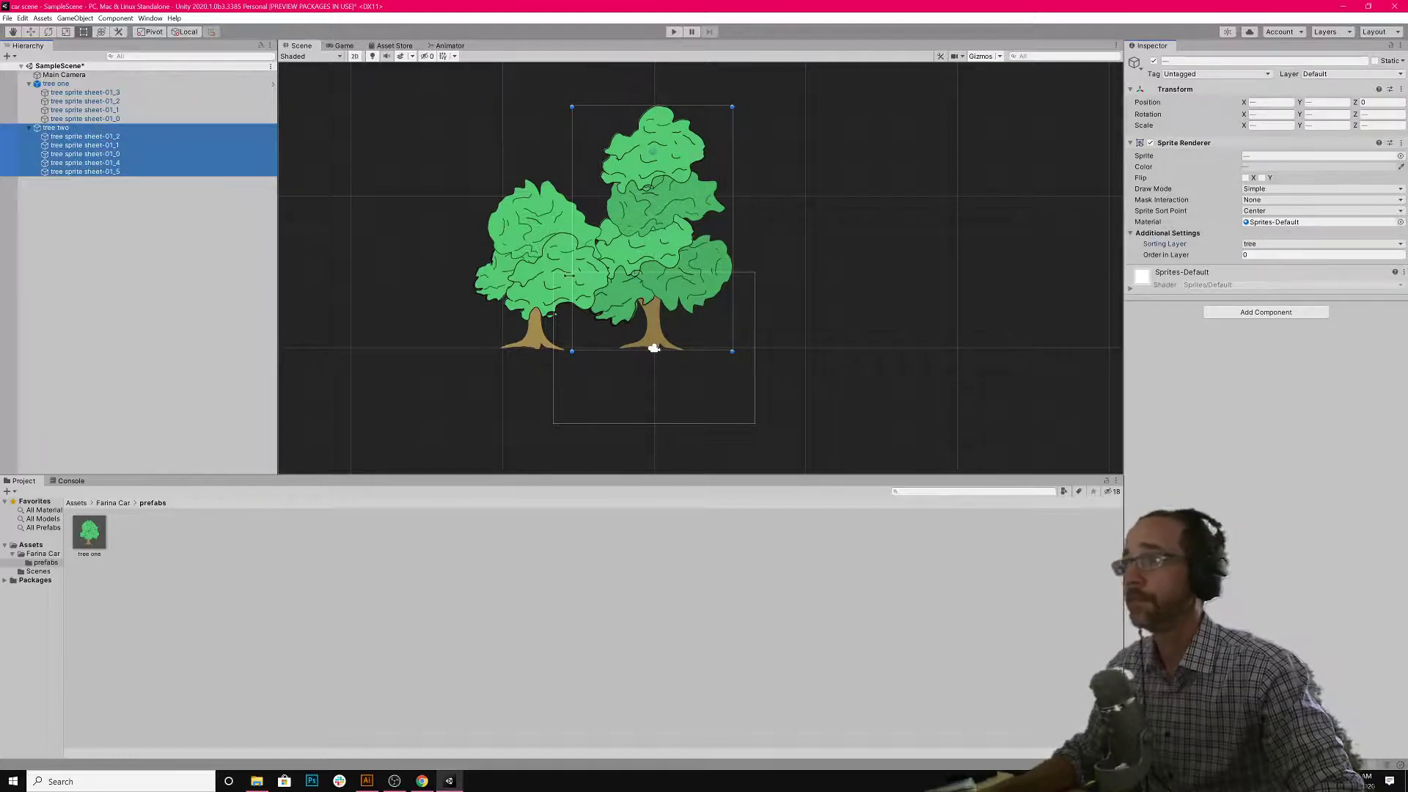
# - Set Order in Layer to 2 for the five foliage sprites under tree two, excluding the trunk parent
pyautogui.click(165, 243)
pyautogui.click(84, 136)
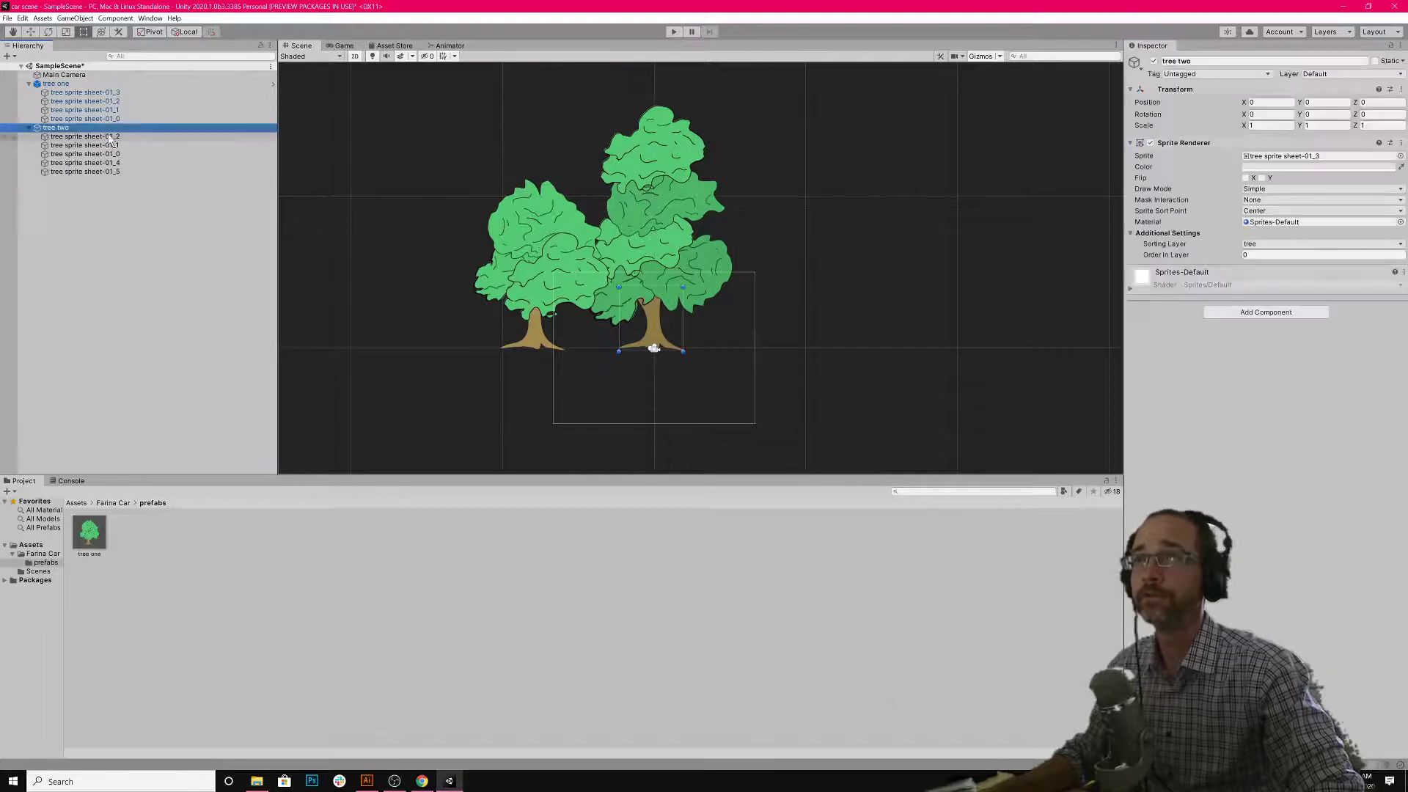
pyautogui.keyDown('shift'); pyautogui.click(117, 173); pyautogui.keyUp('shift')
pyautogui.click(1265, 254)
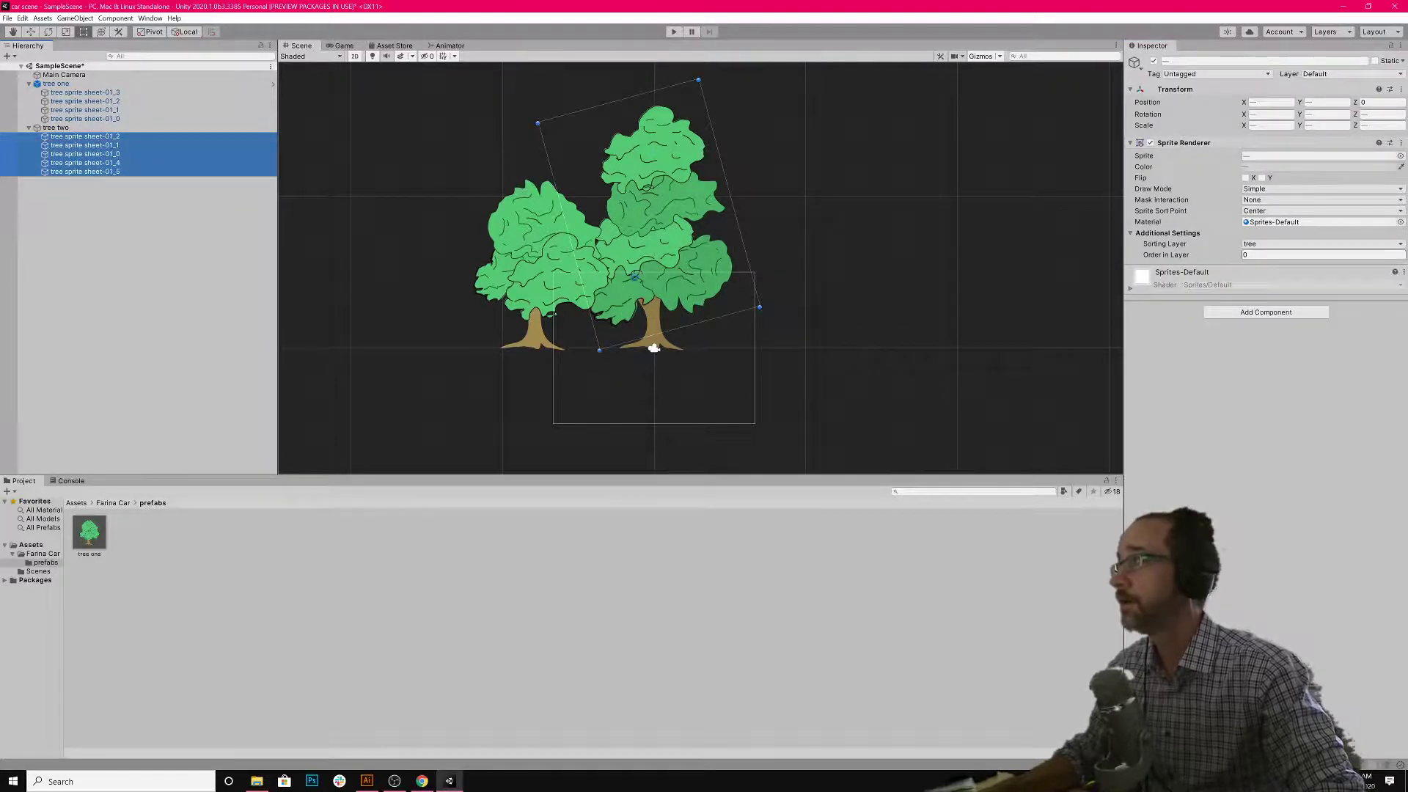
pyautogui.moveTo(1252, 254); pyautogui.dragTo(1220, 249)
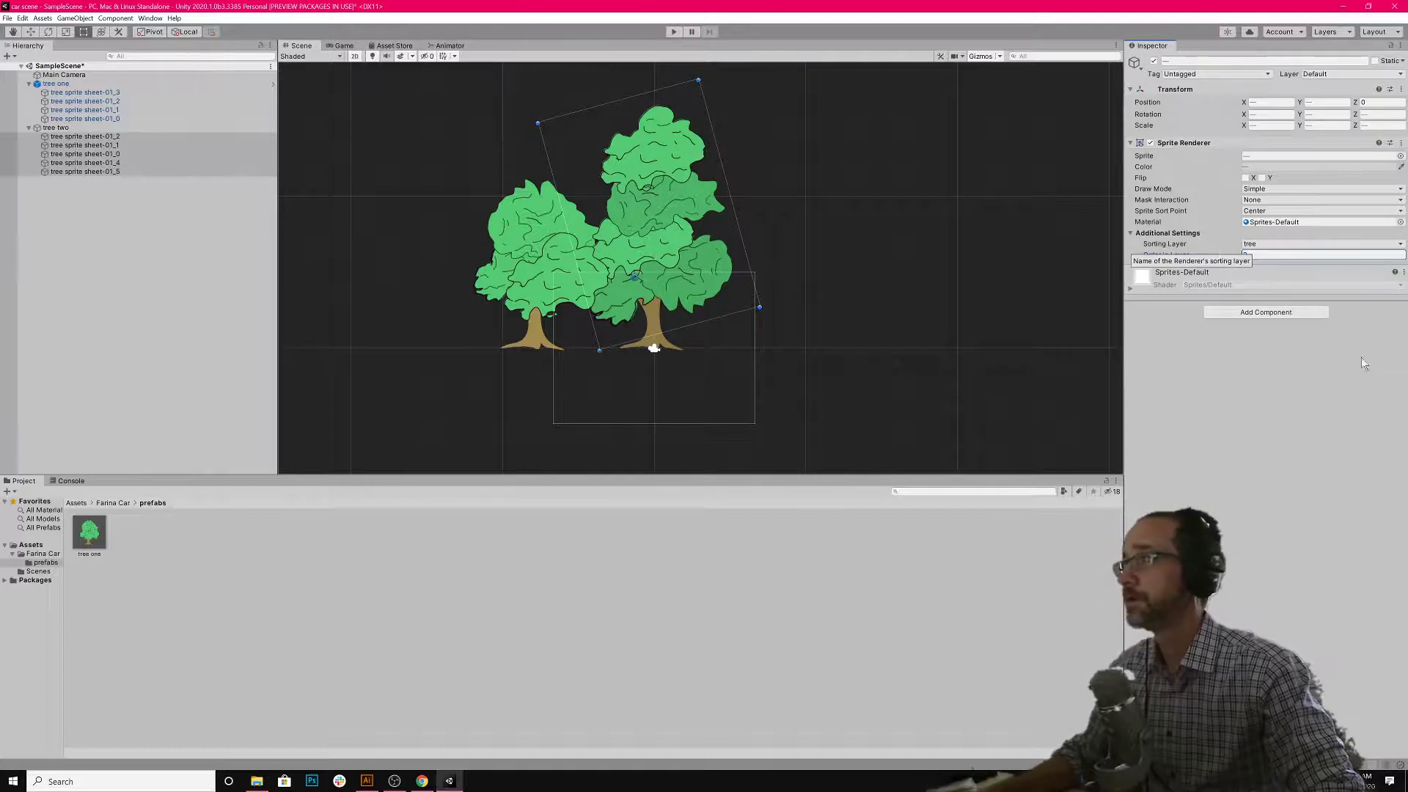
pyautogui.write('2')
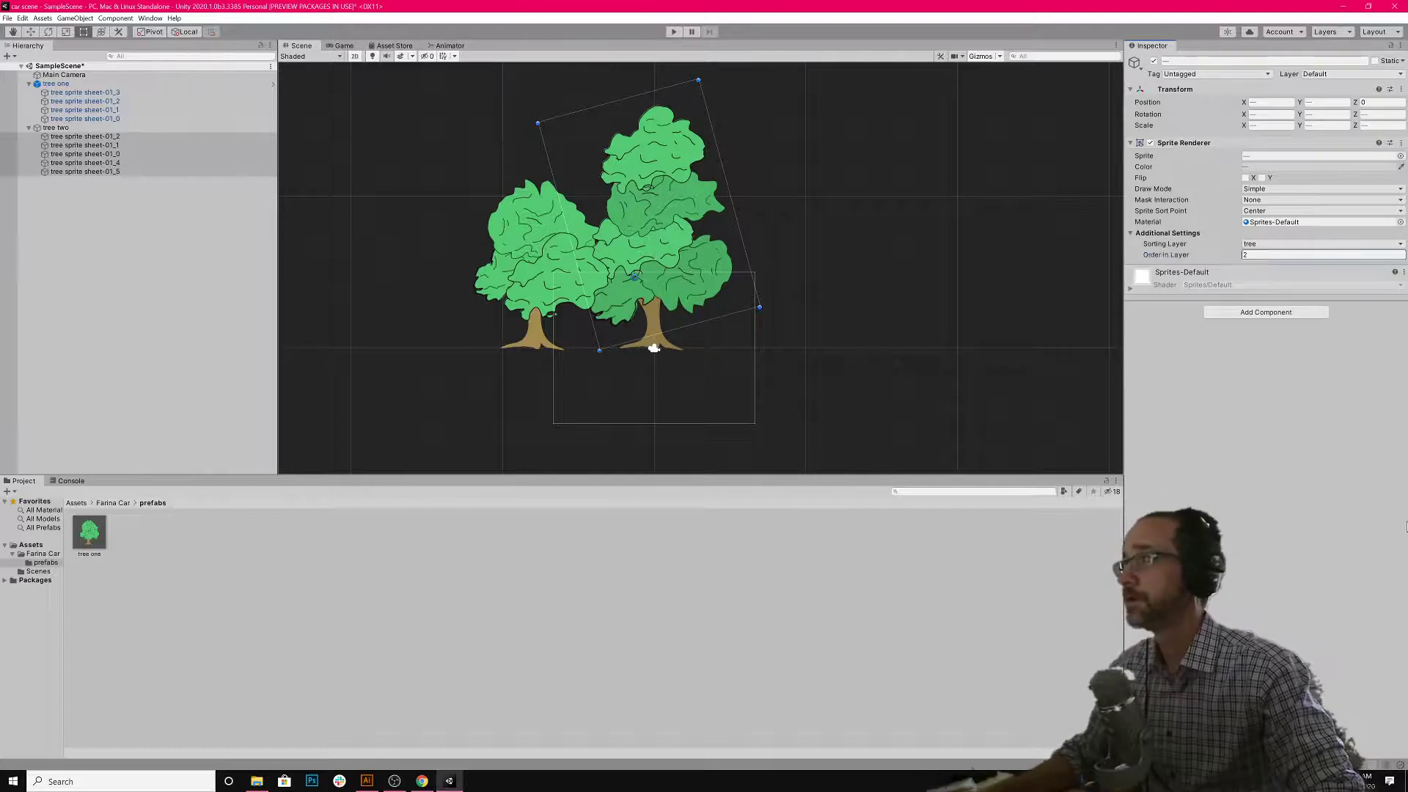
# - Save the tree two object with its children as a prefab in the prefabs folder
pyautogui.click(86, 130)
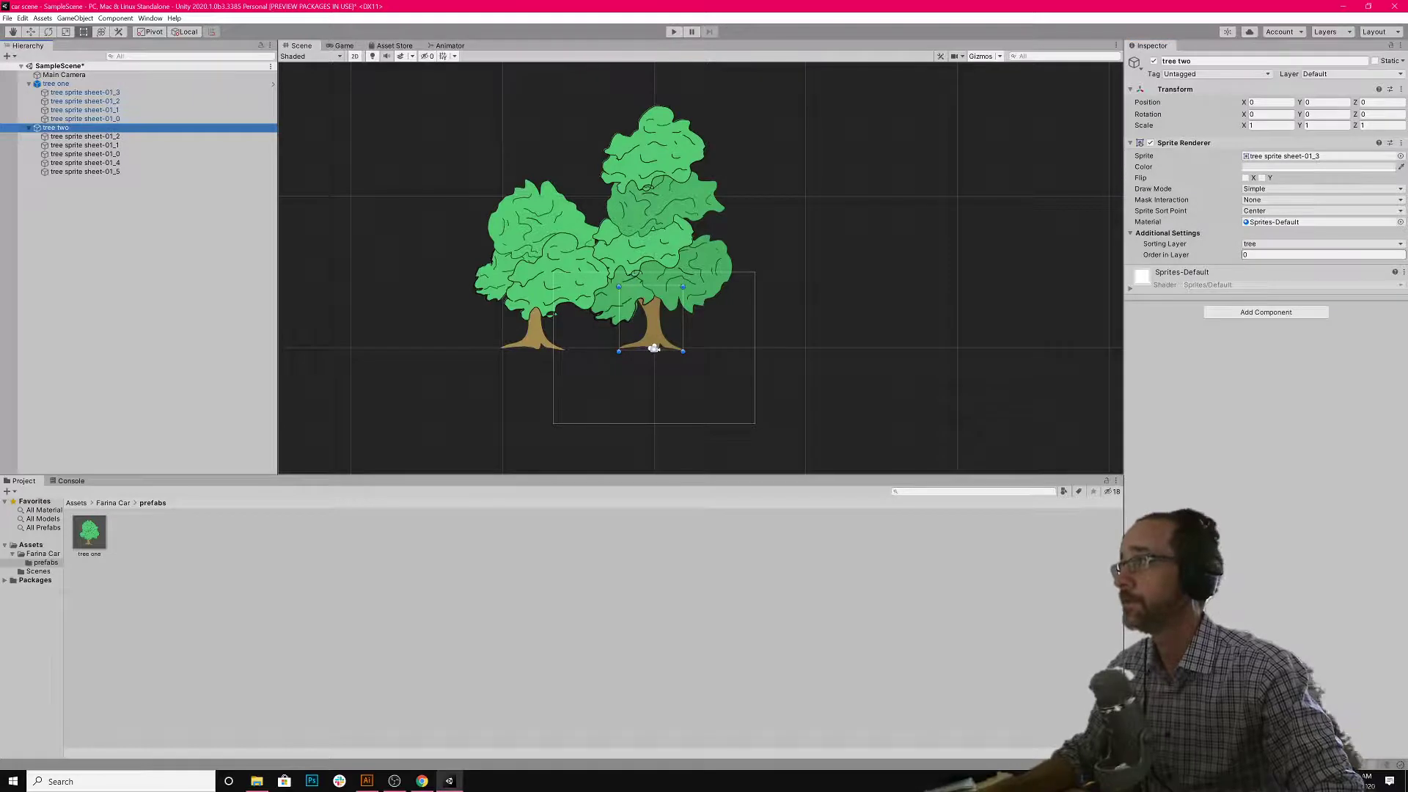
pyautogui.click(1257, 410)
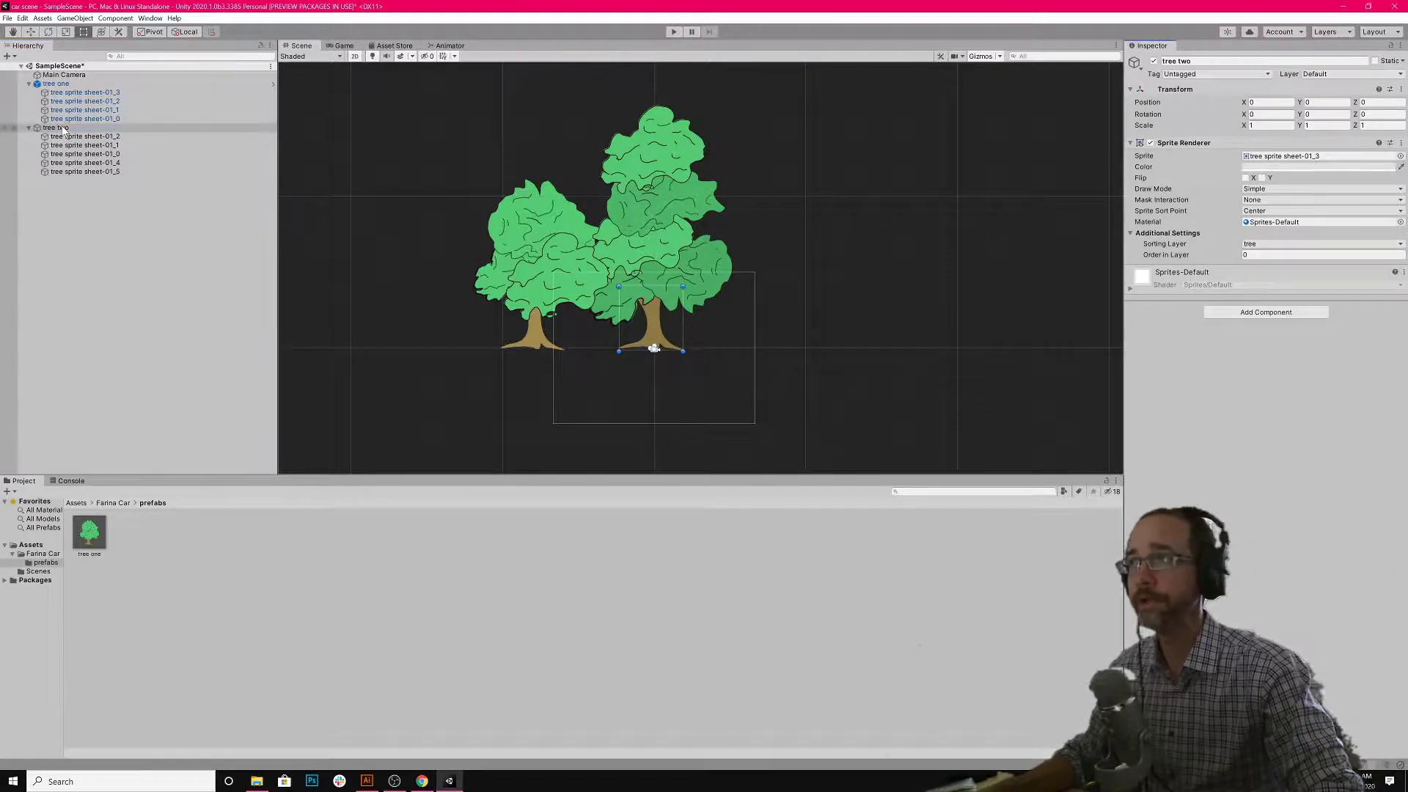
pyautogui.moveTo(64, 129); pyautogui.dragTo(179, 639)
pyautogui.click(175, 574)
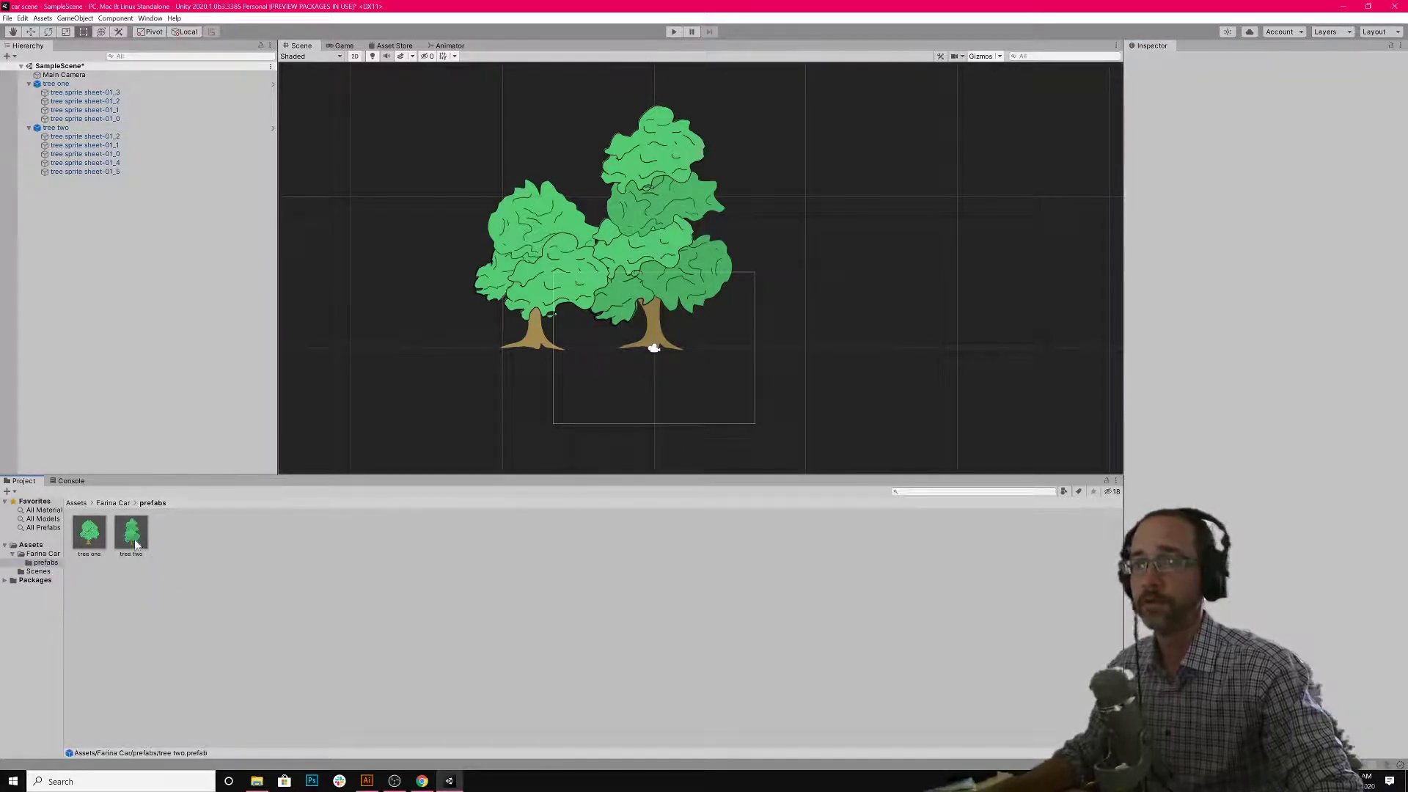
# - Place three more tree two instances and one more tree one instance along the row of trees in the scene
pyautogui.moveTo(132, 543); pyautogui.dragTo(605, 344)
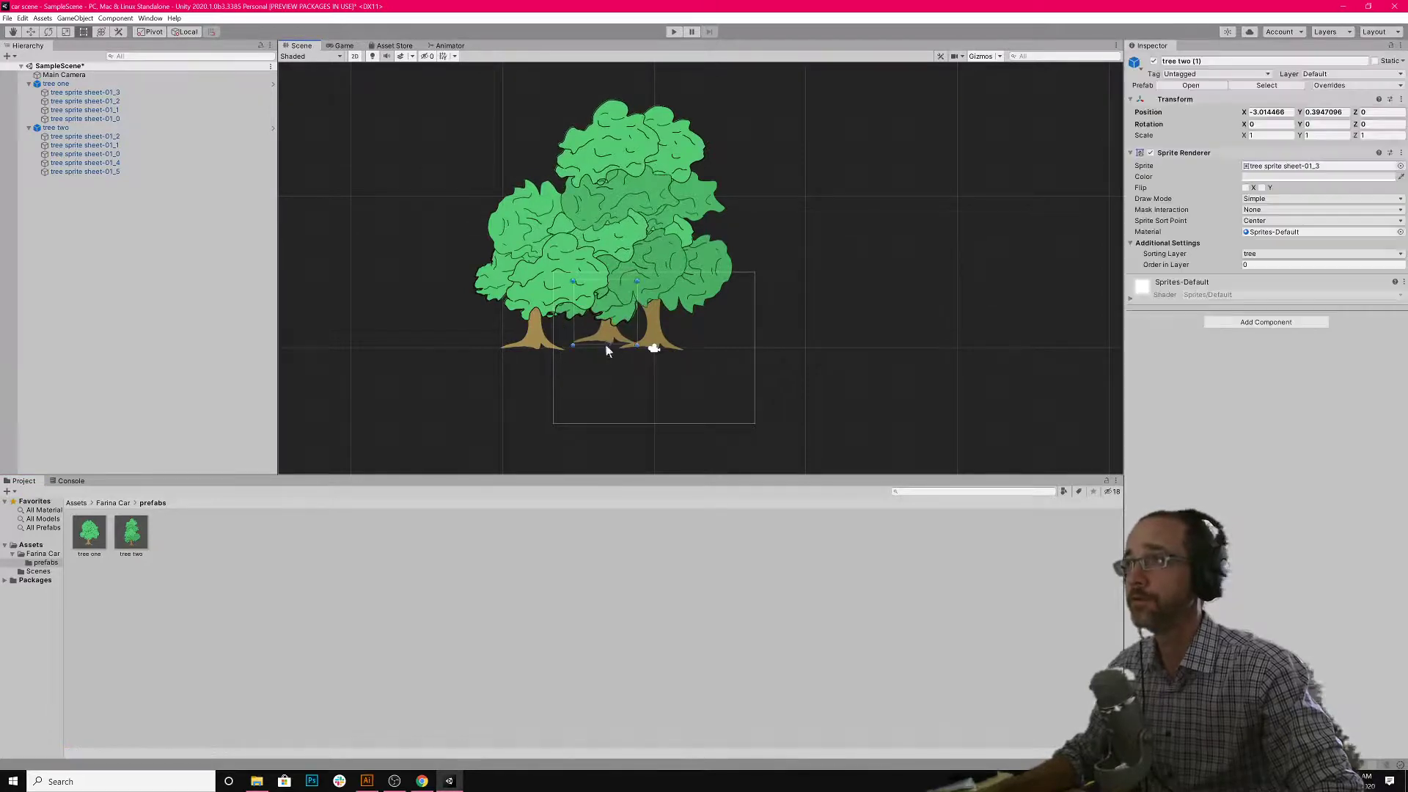
pyautogui.moveTo(99, 534); pyautogui.dragTo(772, 346)
pyautogui.moveTo(139, 528); pyautogui.dragTo(872, 298)
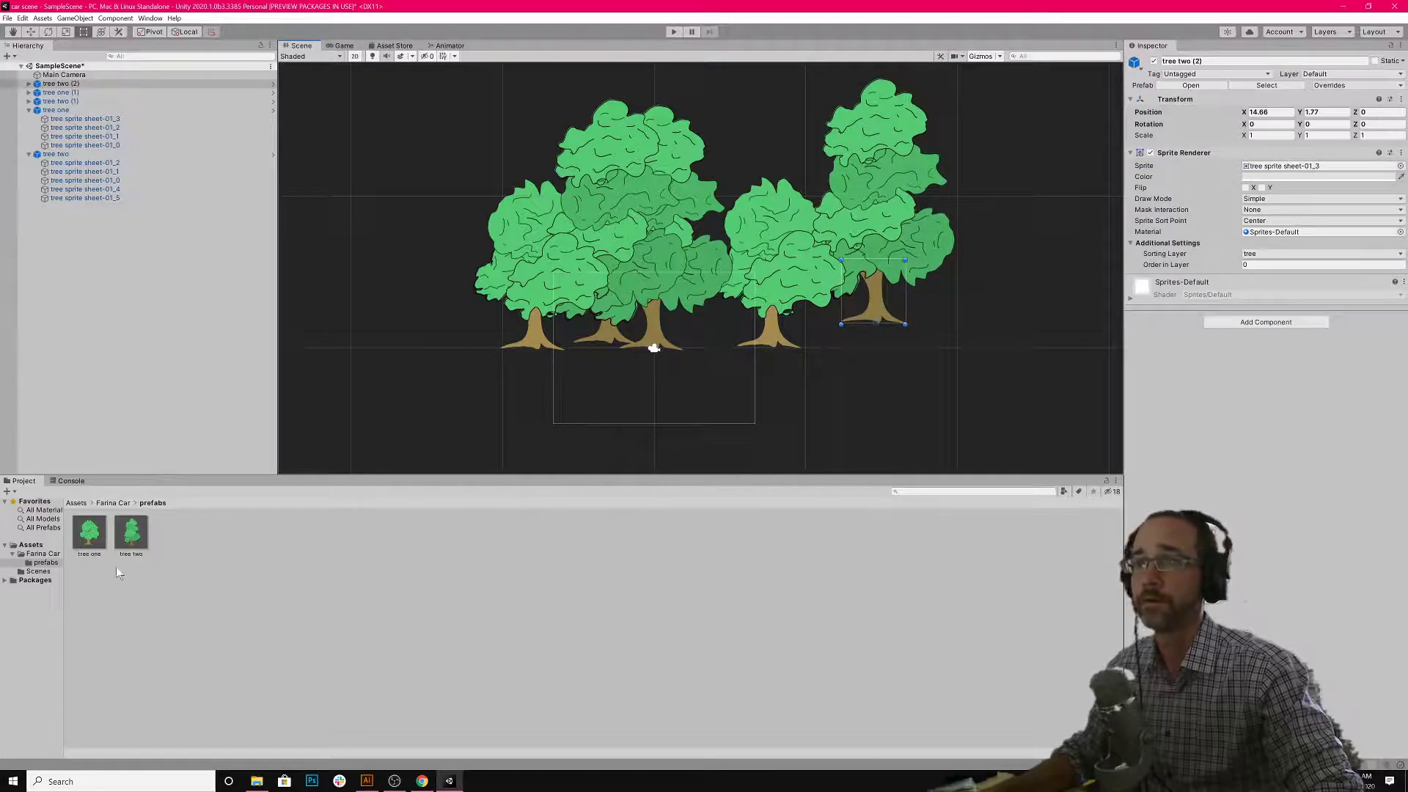
pyautogui.moveTo(132, 531); pyautogui.dragTo(452, 337)
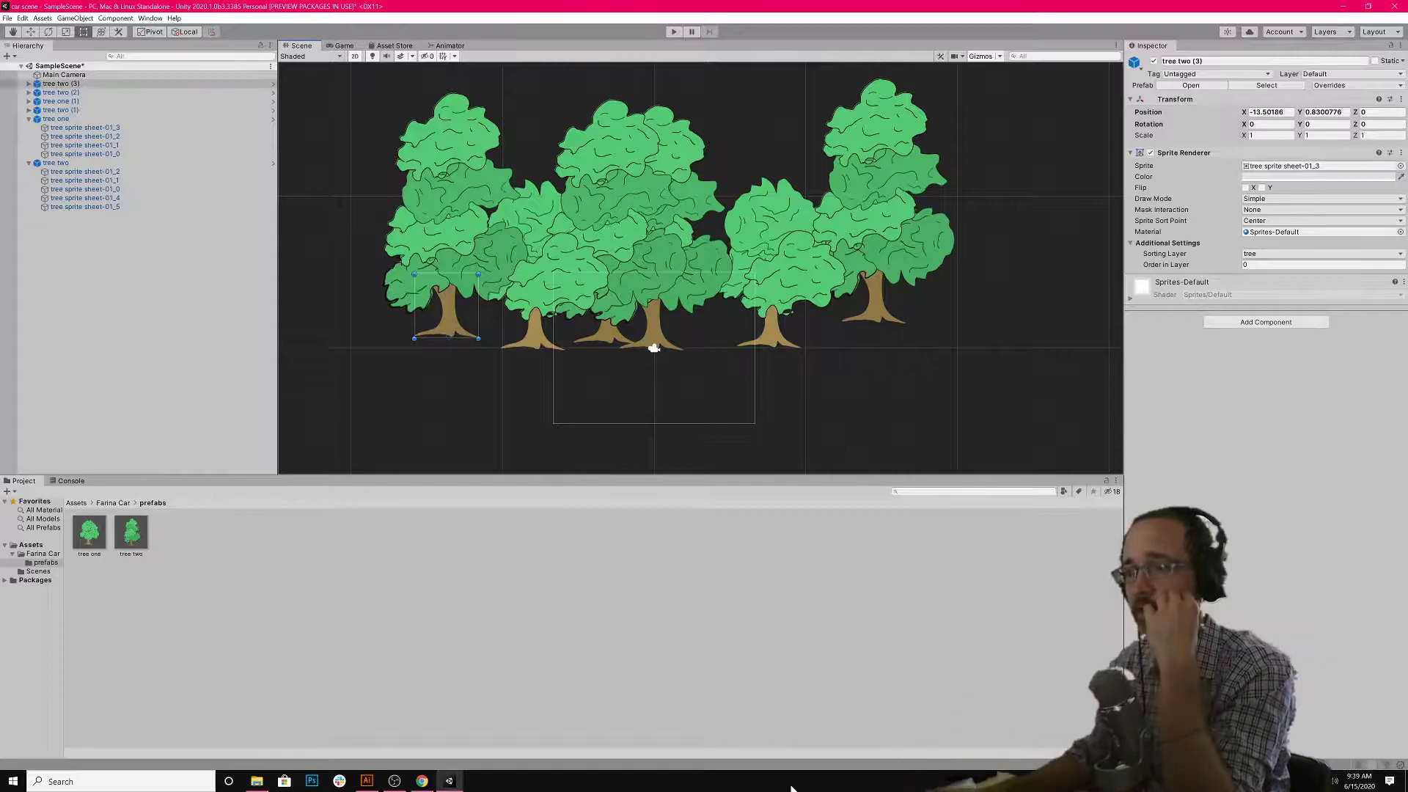
pyautogui.click(379, 782)
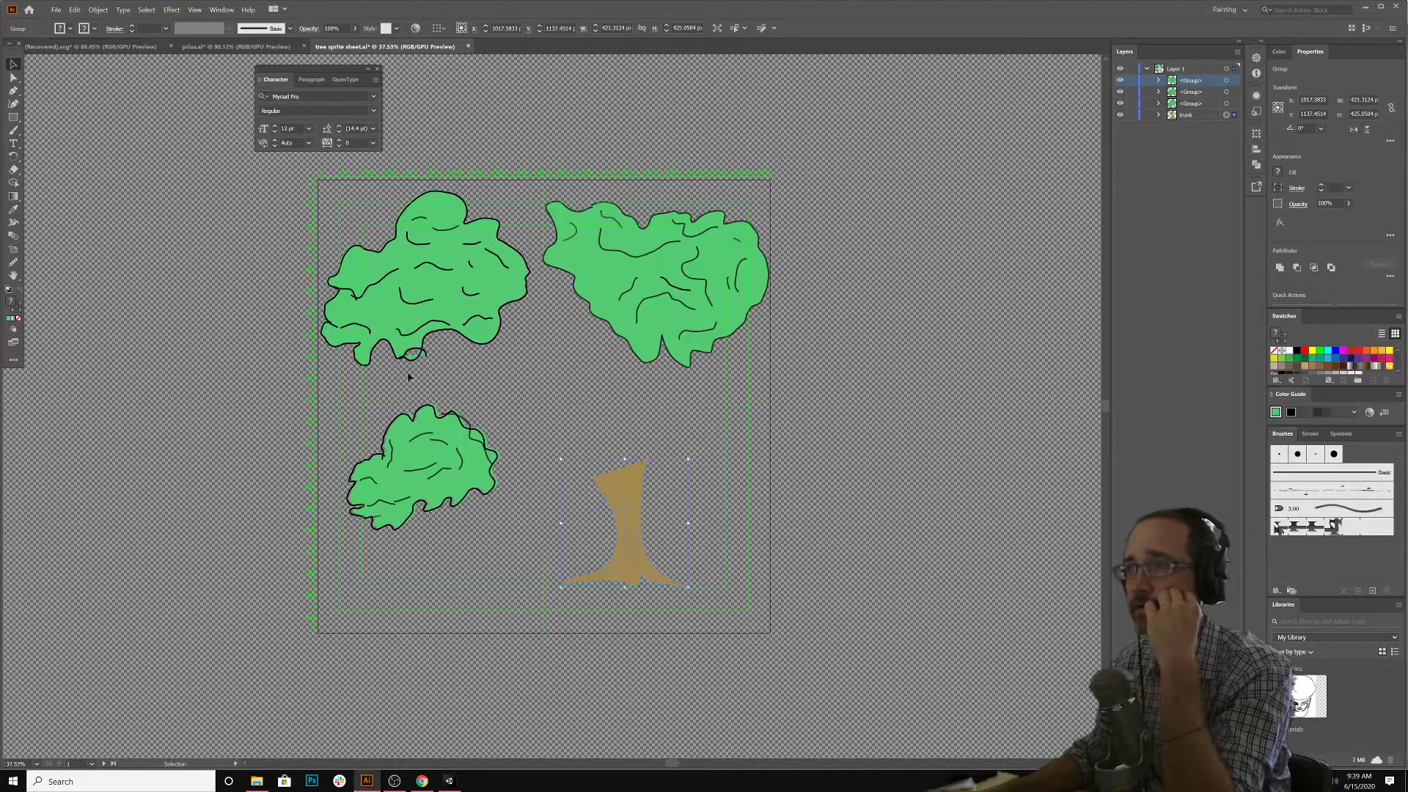
pyautogui.click(449, 782)
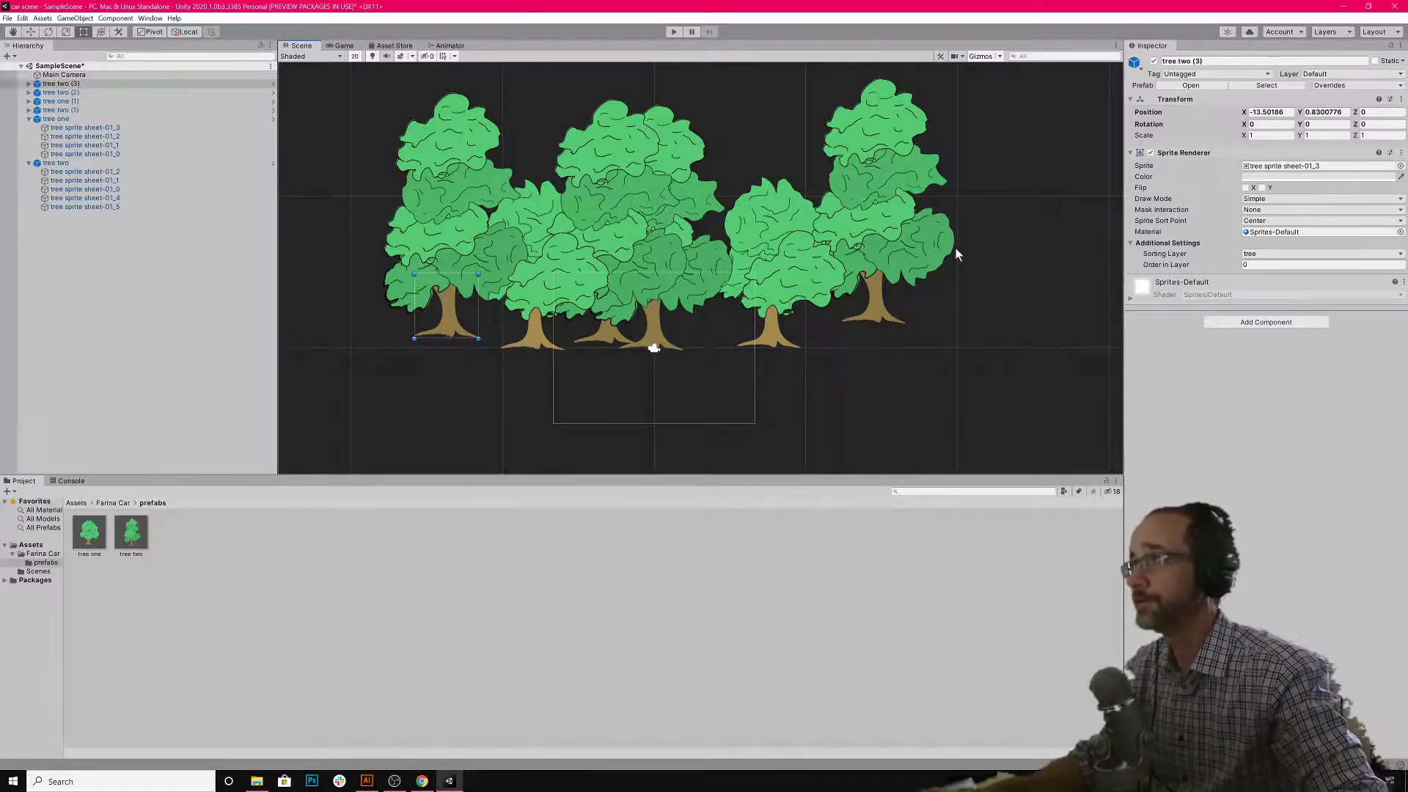
# - Open the tree one prefab for editing and tint its foliage sprite tree sprite sheet-01_2 grey, C3C3C3
pyautogui.click(90, 537)
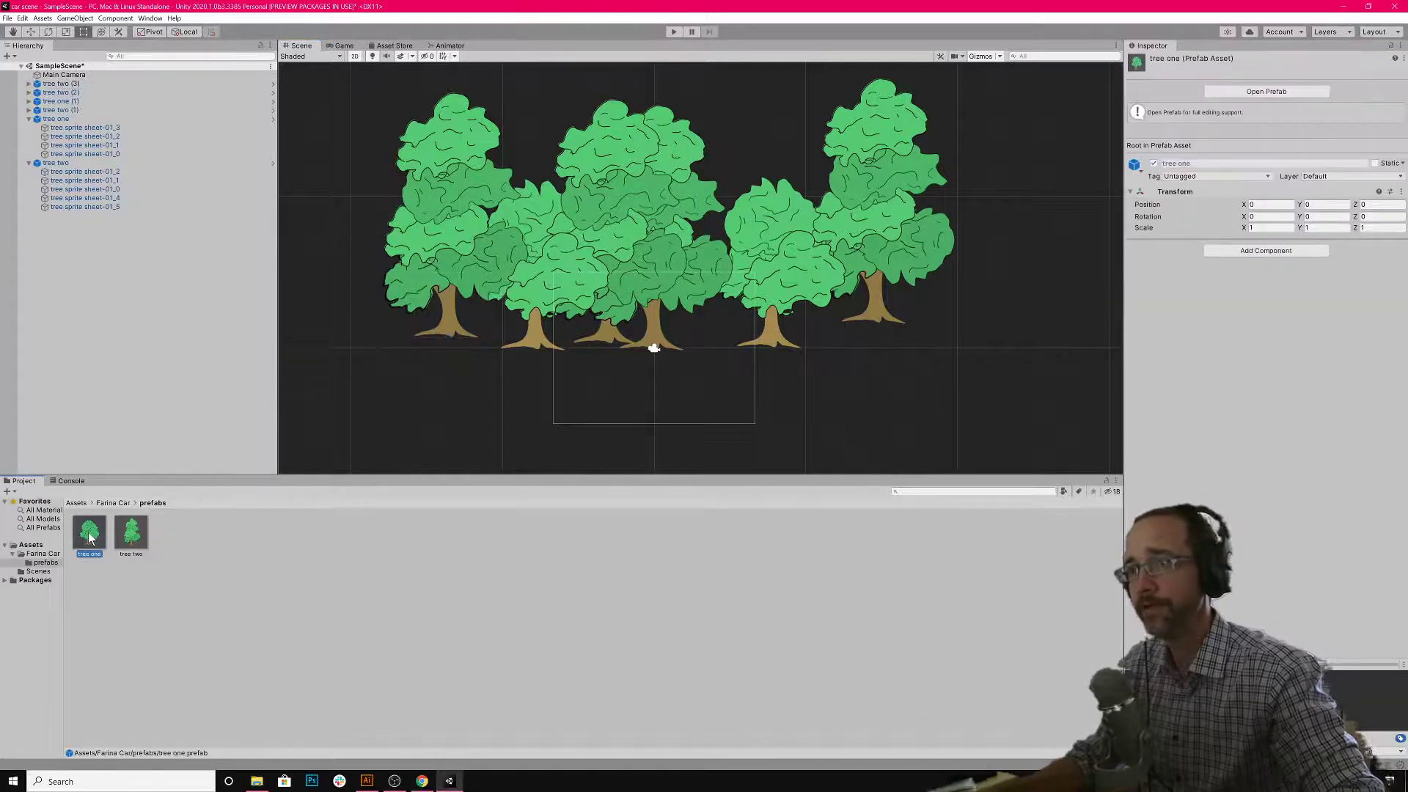
pyautogui.doubleClick(89, 537)
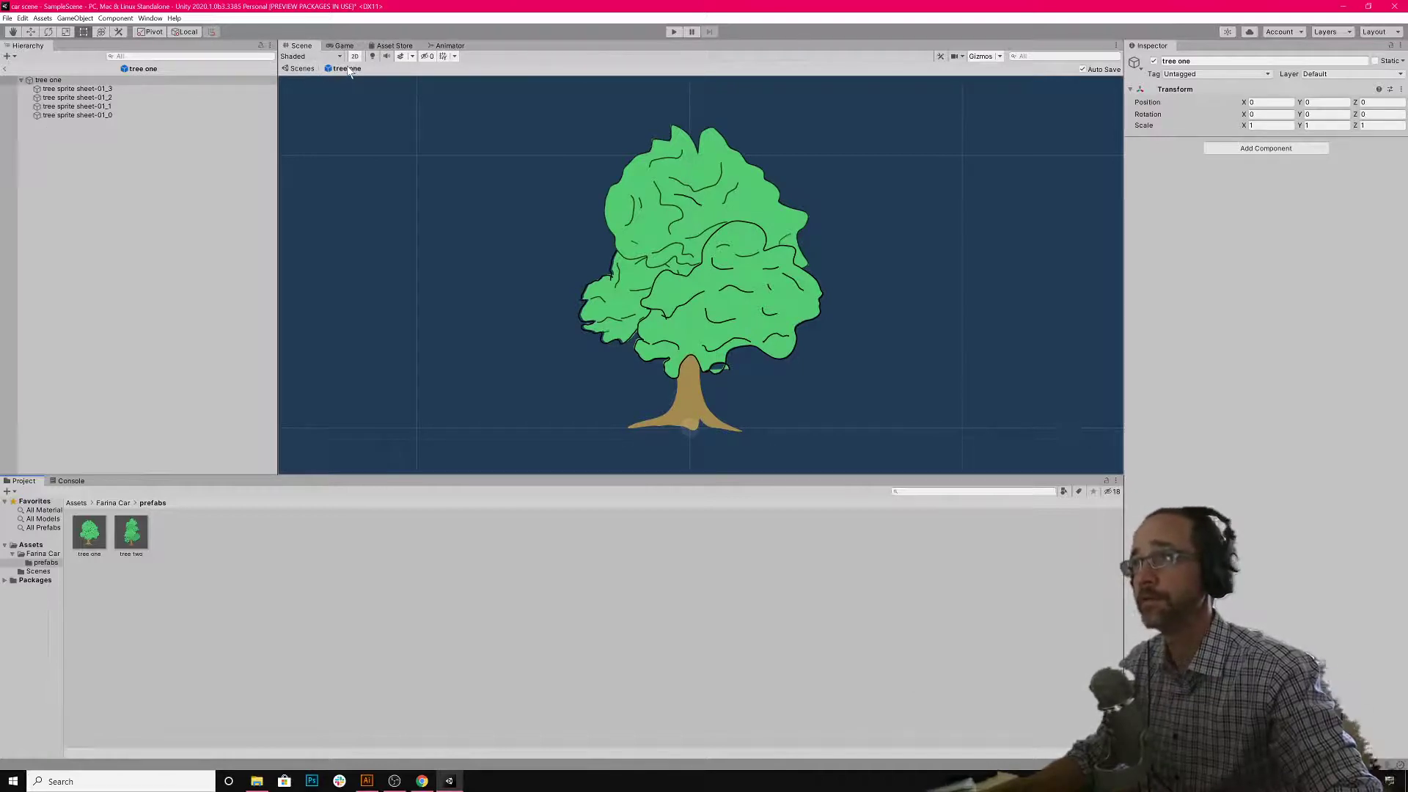
pyautogui.click(143, 99)
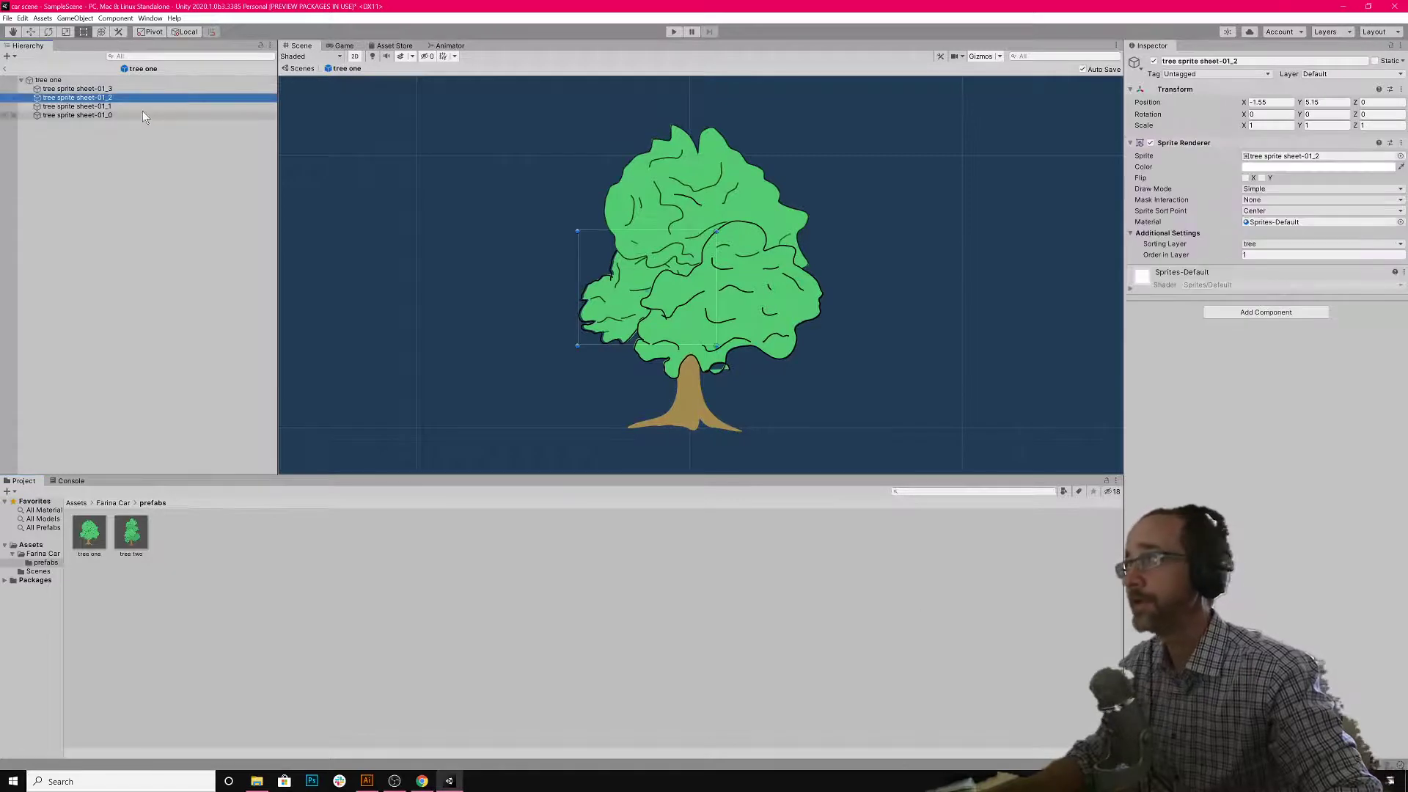
pyautogui.click(1266, 168)
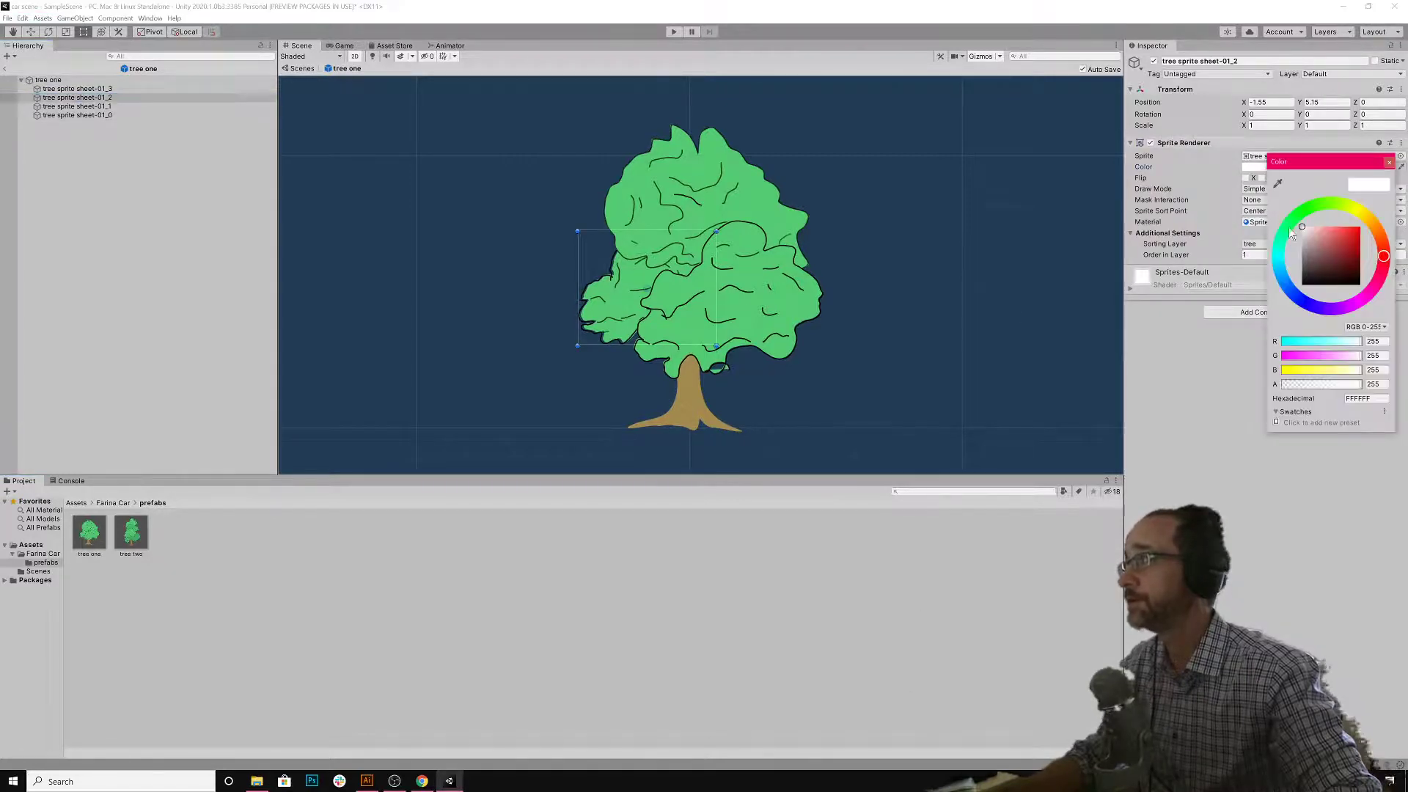
pyautogui.click(1301, 233)
pyautogui.moveTo(1295, 233); pyautogui.dragTo(1289, 240)
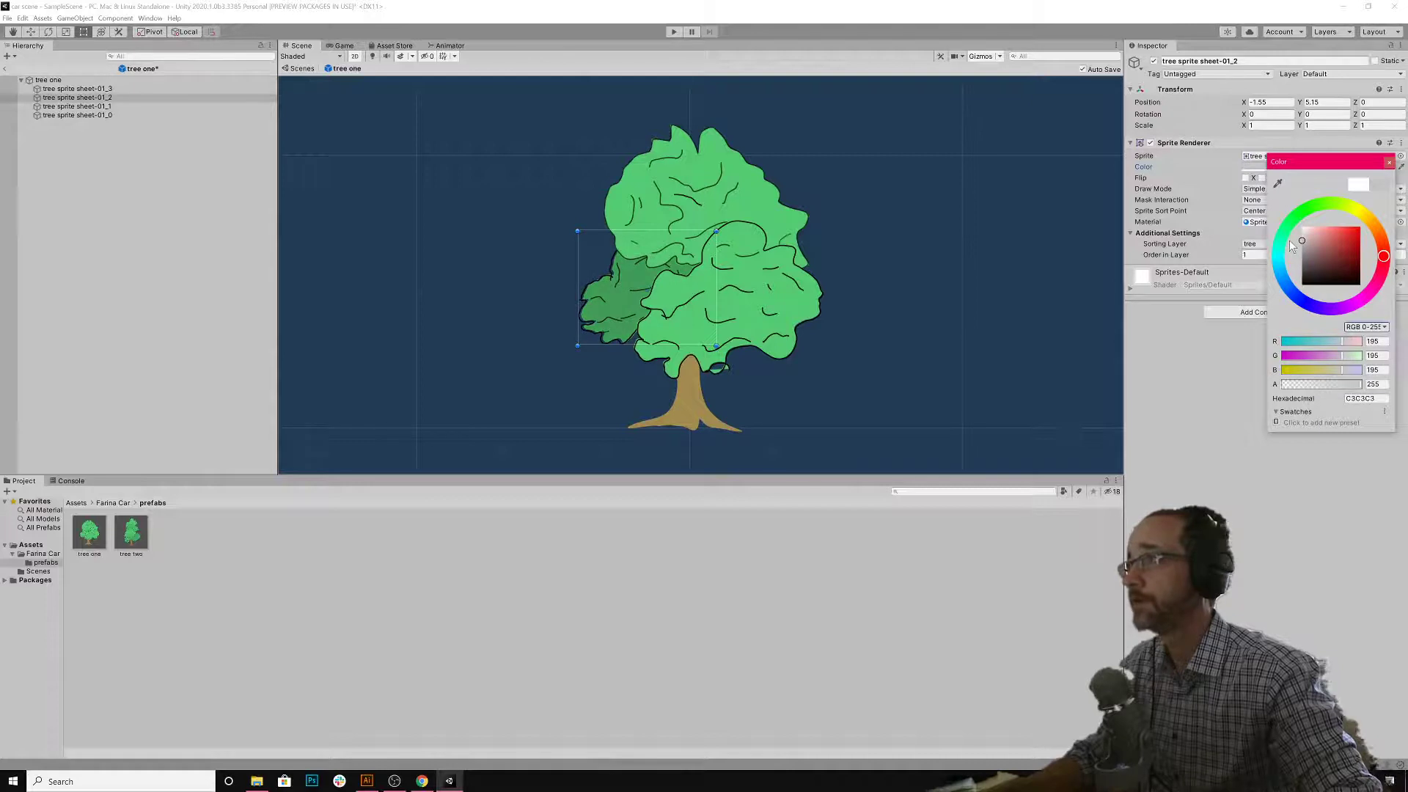
pyautogui.click(1389, 162)
# - Return to the scene and place another tree one instance at the far right end of the tree row
pyautogui.click(298, 68)
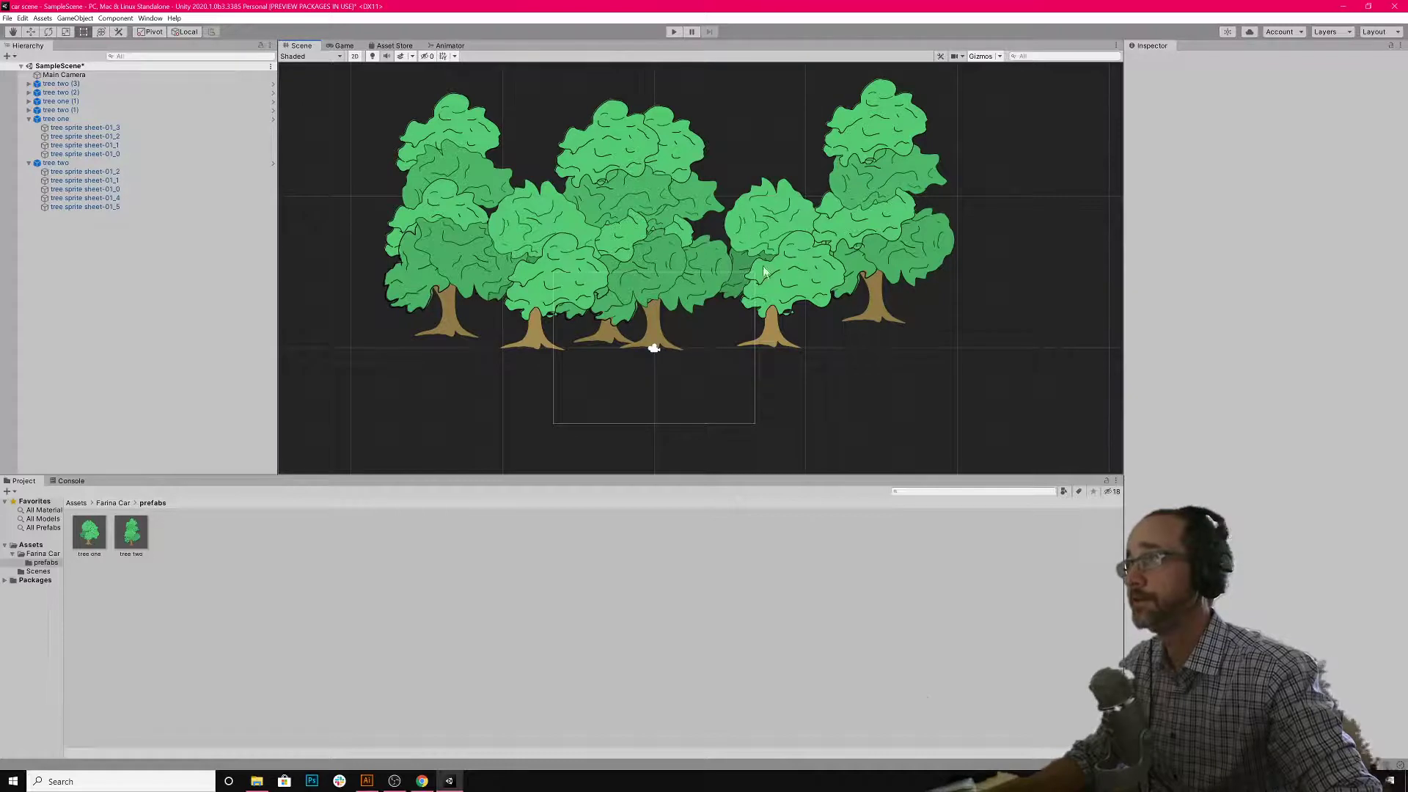
pyautogui.moveTo(88, 535); pyautogui.dragTo(1006, 354)
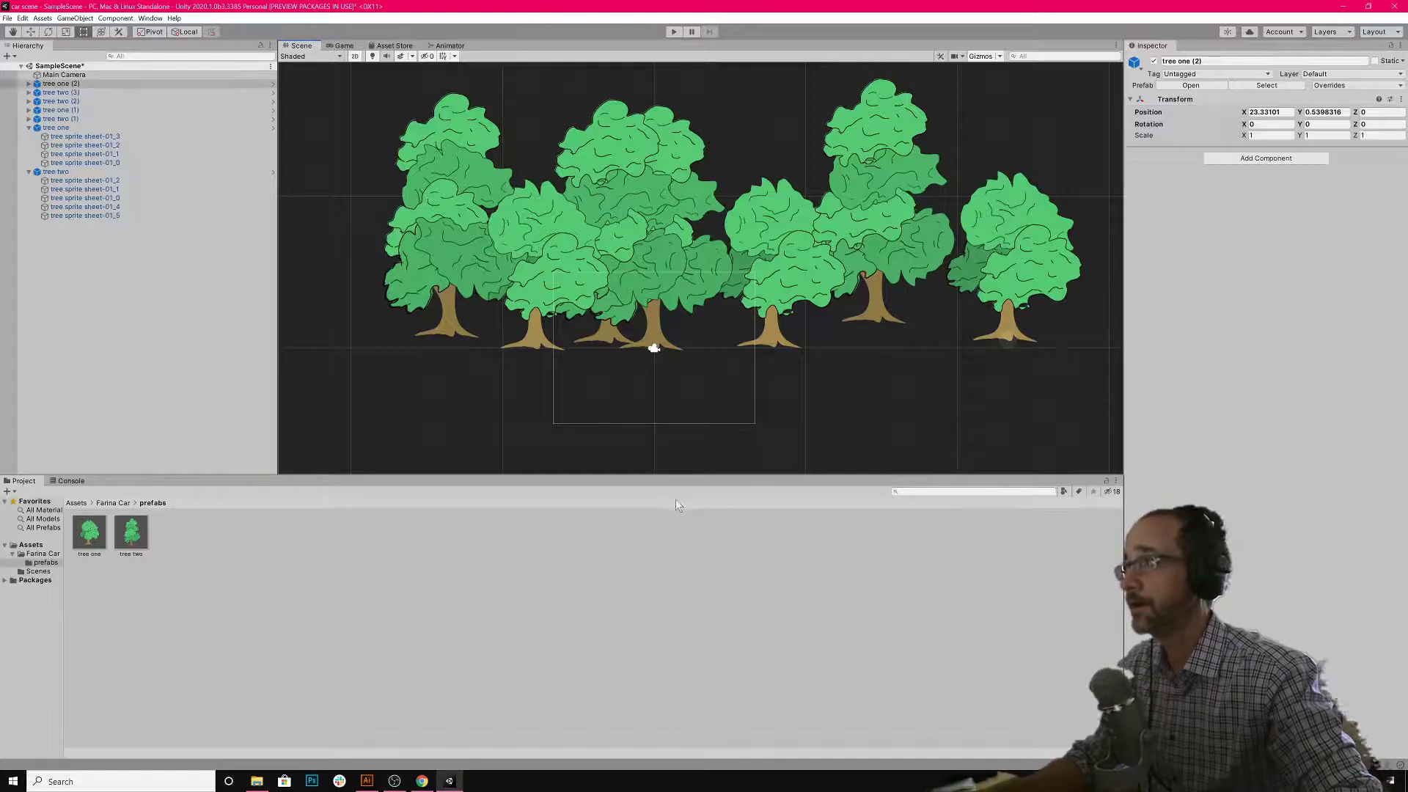
# - Tint the three foliage sprites inside the tree one prefab blue, 0072FF, leaving out the trunk, and return to the scene
pyautogui.click(93, 533)
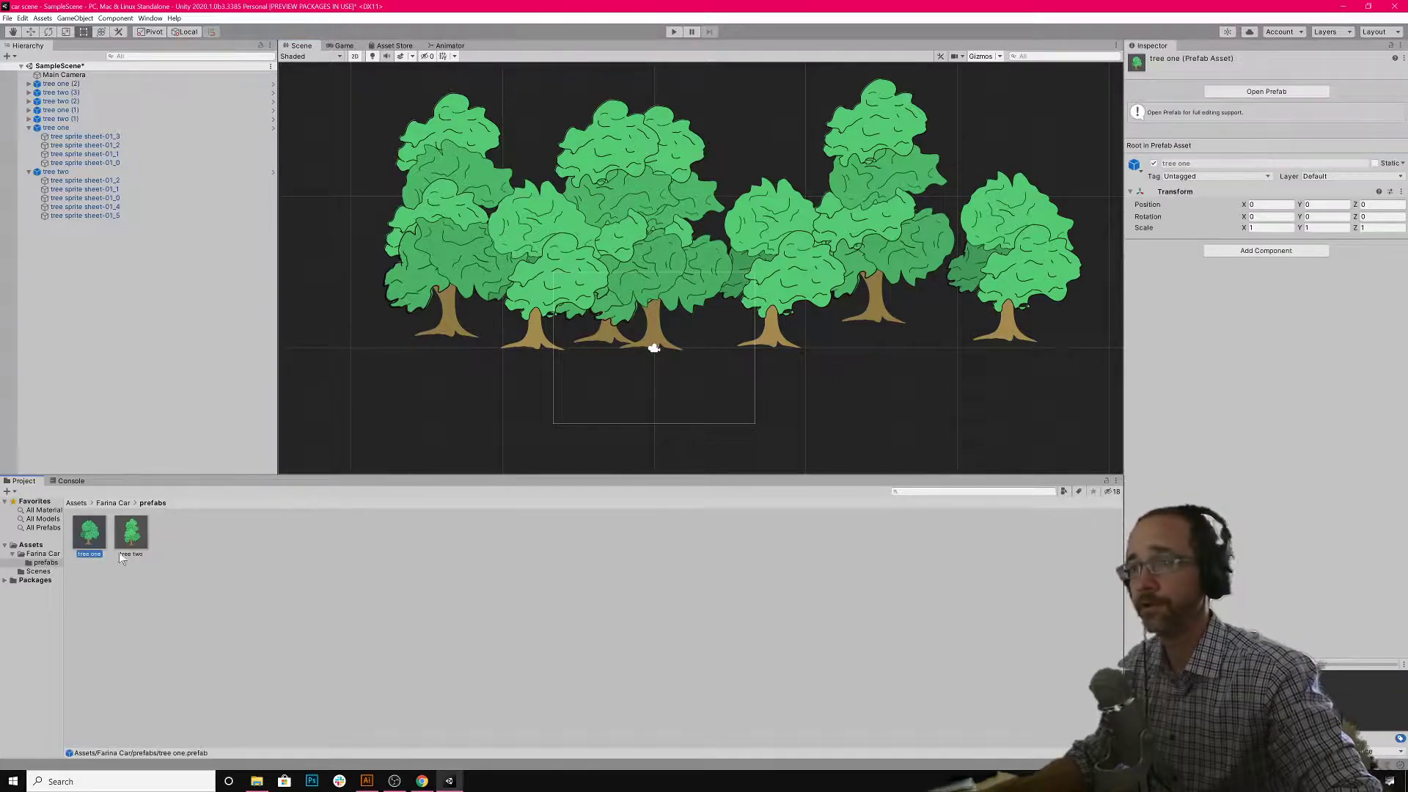
pyautogui.doubleClick(93, 546)
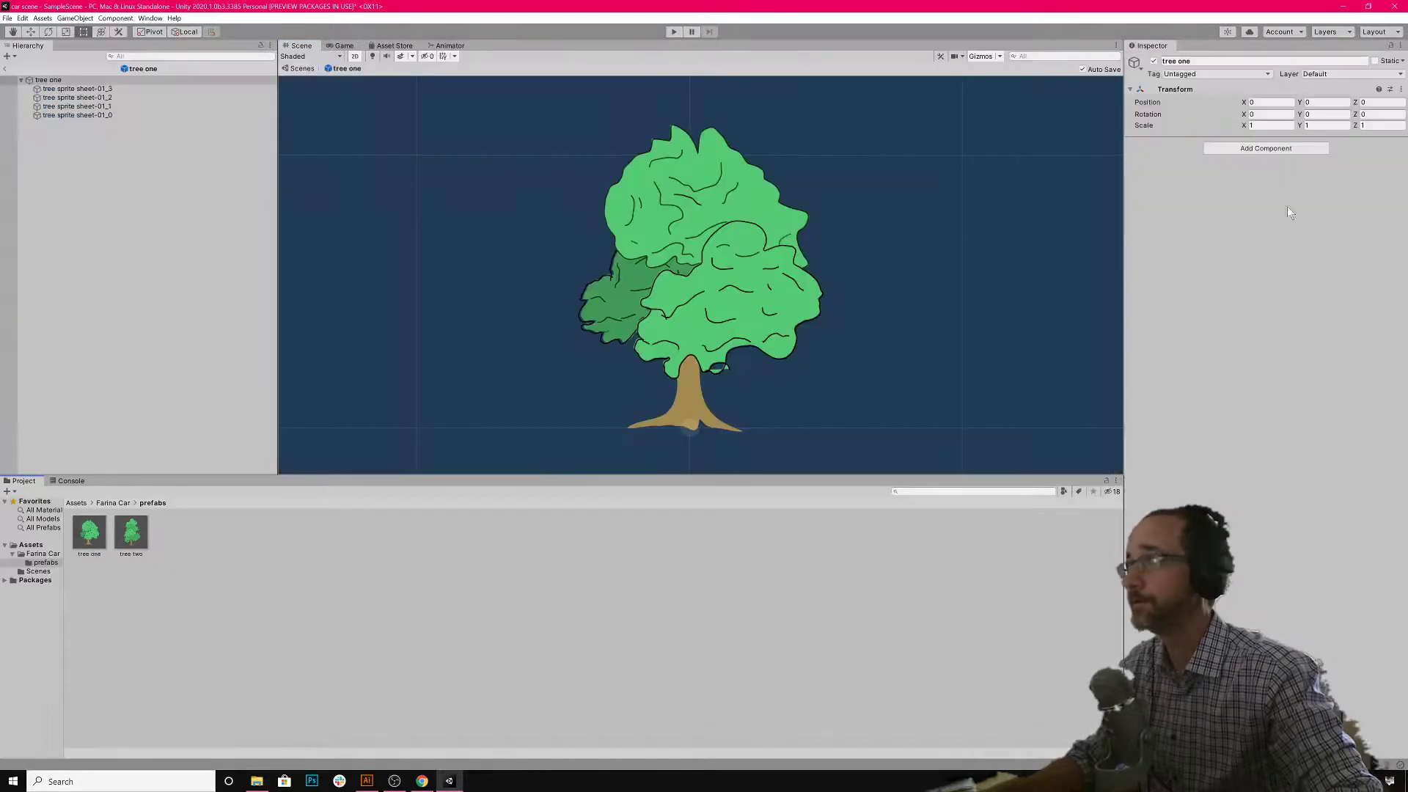
pyautogui.click(173, 96)
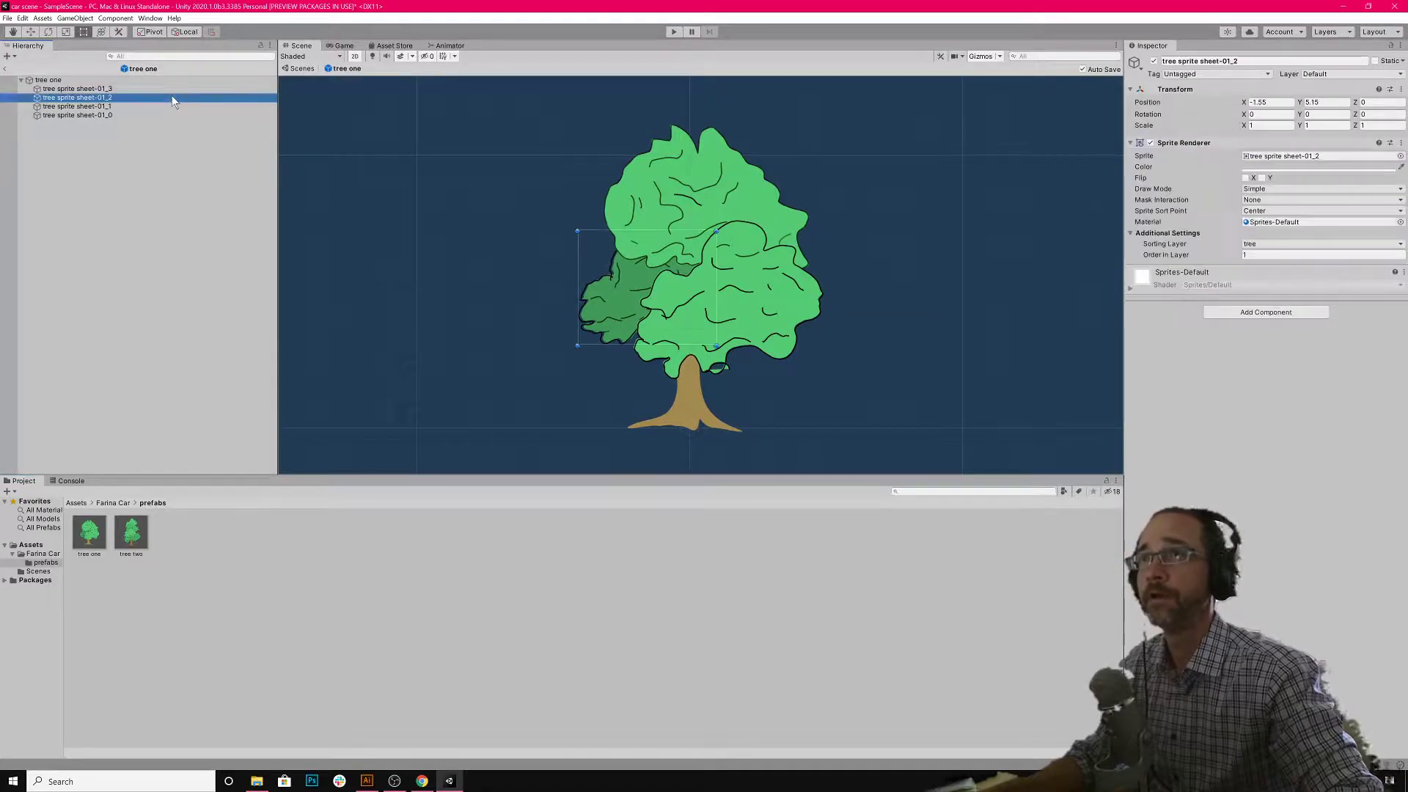
pyautogui.keyDown('ctrl'); pyautogui.click(173, 107); pyautogui.keyUp('ctrl')
pyautogui.keyDown('ctrl'); pyautogui.click(171, 115); pyautogui.keyUp('ctrl')
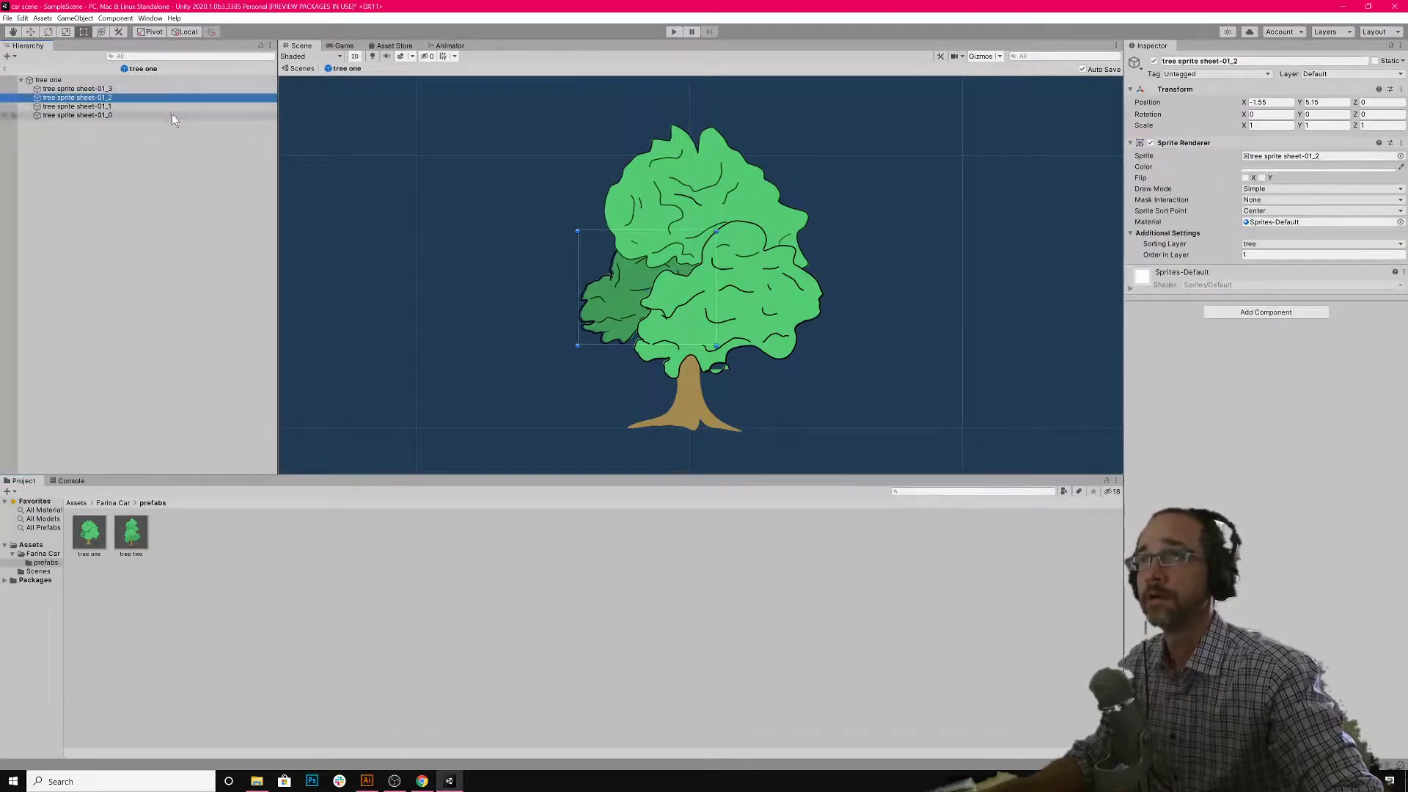
pyautogui.click(1270, 166)
pyautogui.moveTo(1386, 245)
pyautogui.mouseDown()
pyautogui.moveTo(1382, 275)
pyautogui.moveTo(1386, 202)
pyautogui.moveTo(1328, 225)
pyautogui.moveTo(1365, 225)
pyautogui.mouseUp()
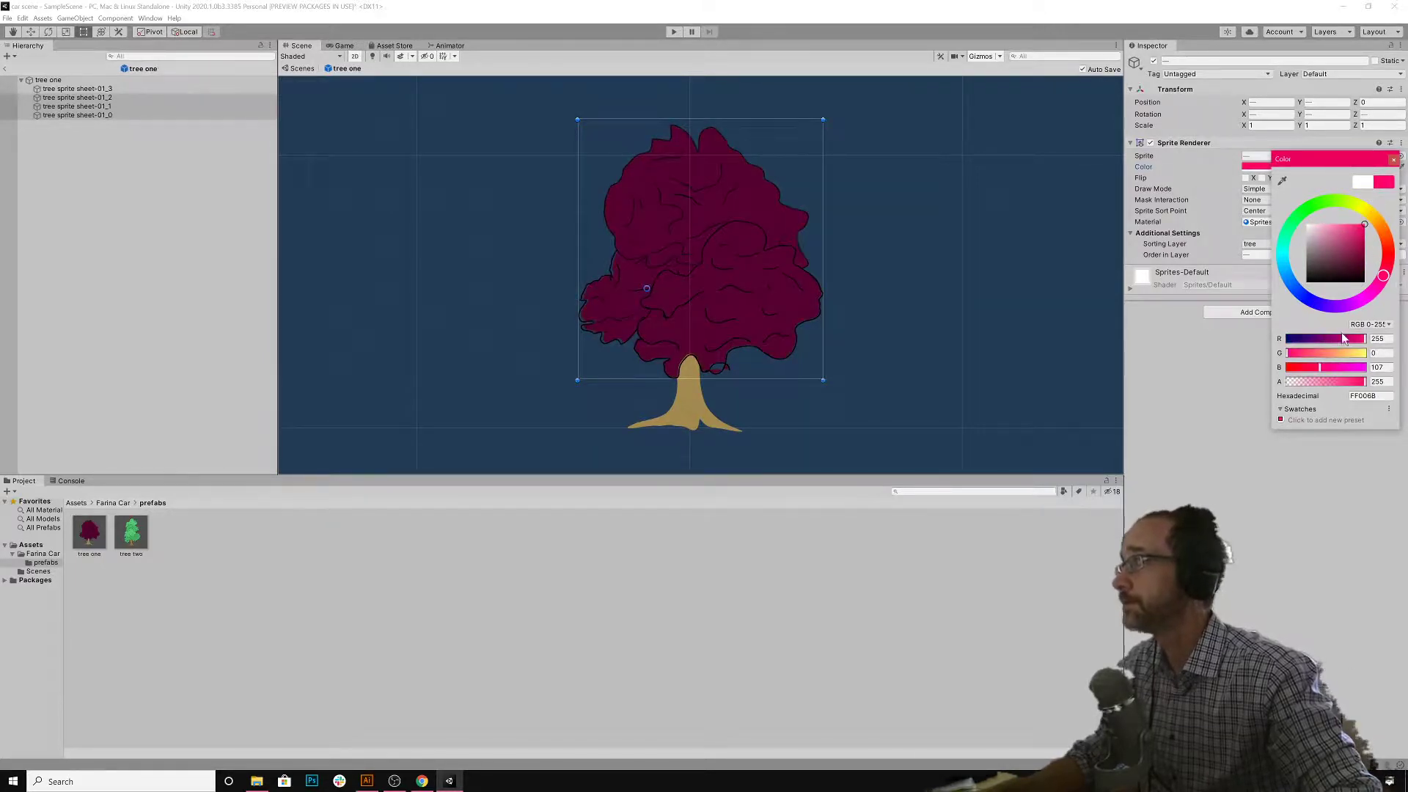
pyautogui.moveTo(1386, 251)
pyautogui.mouseDown()
pyautogui.moveTo(1377, 209)
pyautogui.moveTo(1386, 275)
pyautogui.moveTo(1329, 316)
pyautogui.moveTo(1292, 288)
pyautogui.mouseUp()
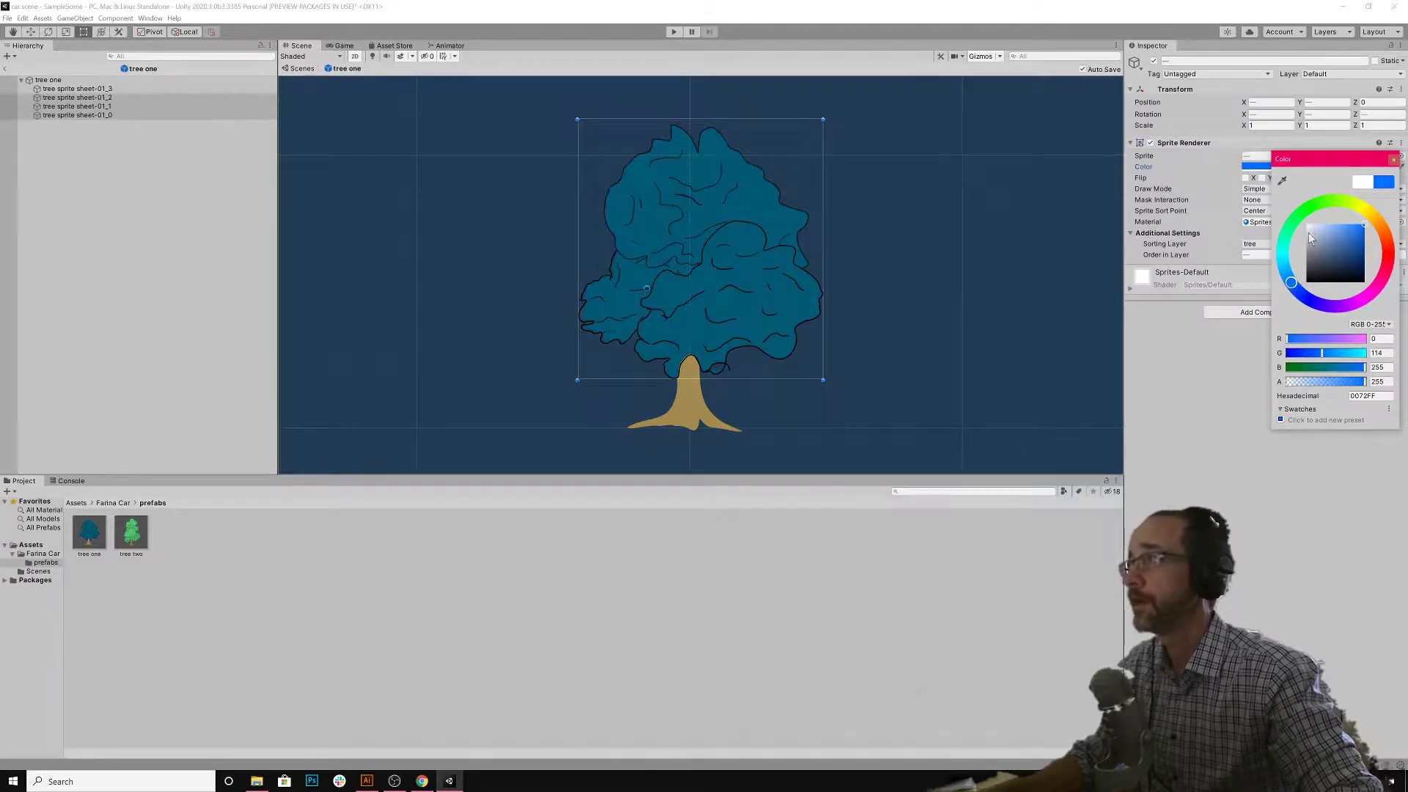
pyautogui.click(1393, 160)
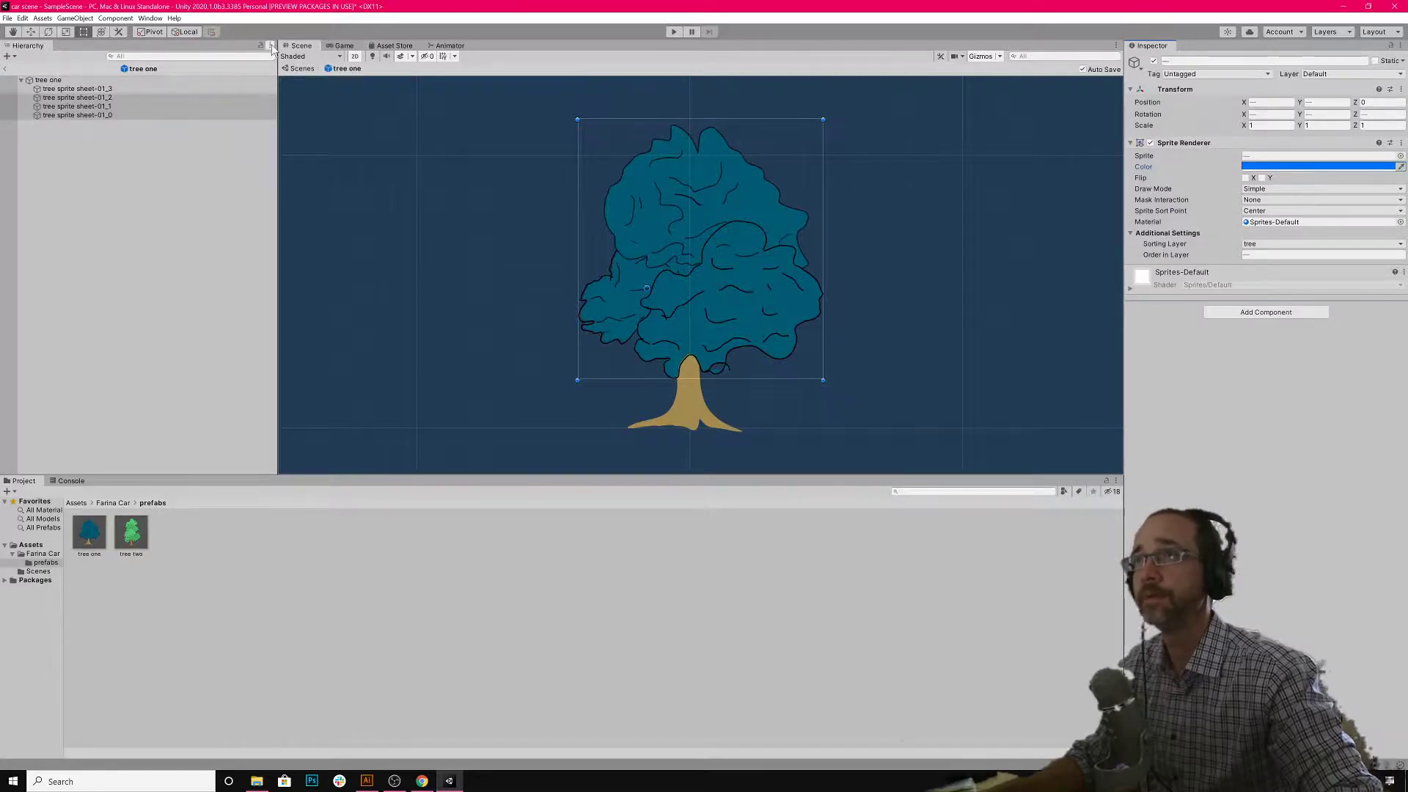
pyautogui.click(301, 69)
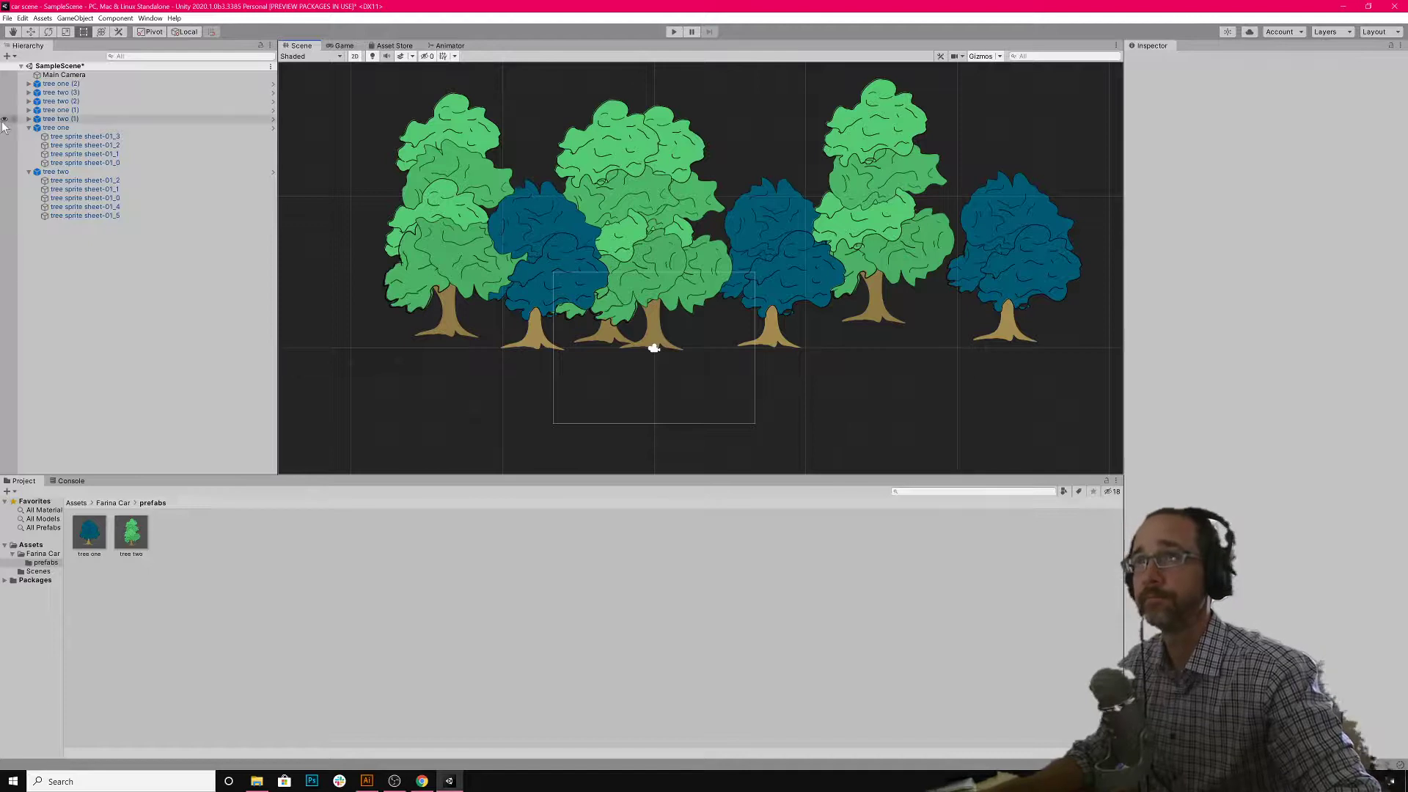
# - Collapse the tree one and tree two entries in the hierarchy and create an empty object named TREES
pyautogui.click(29, 127)
pyautogui.click(28, 136)
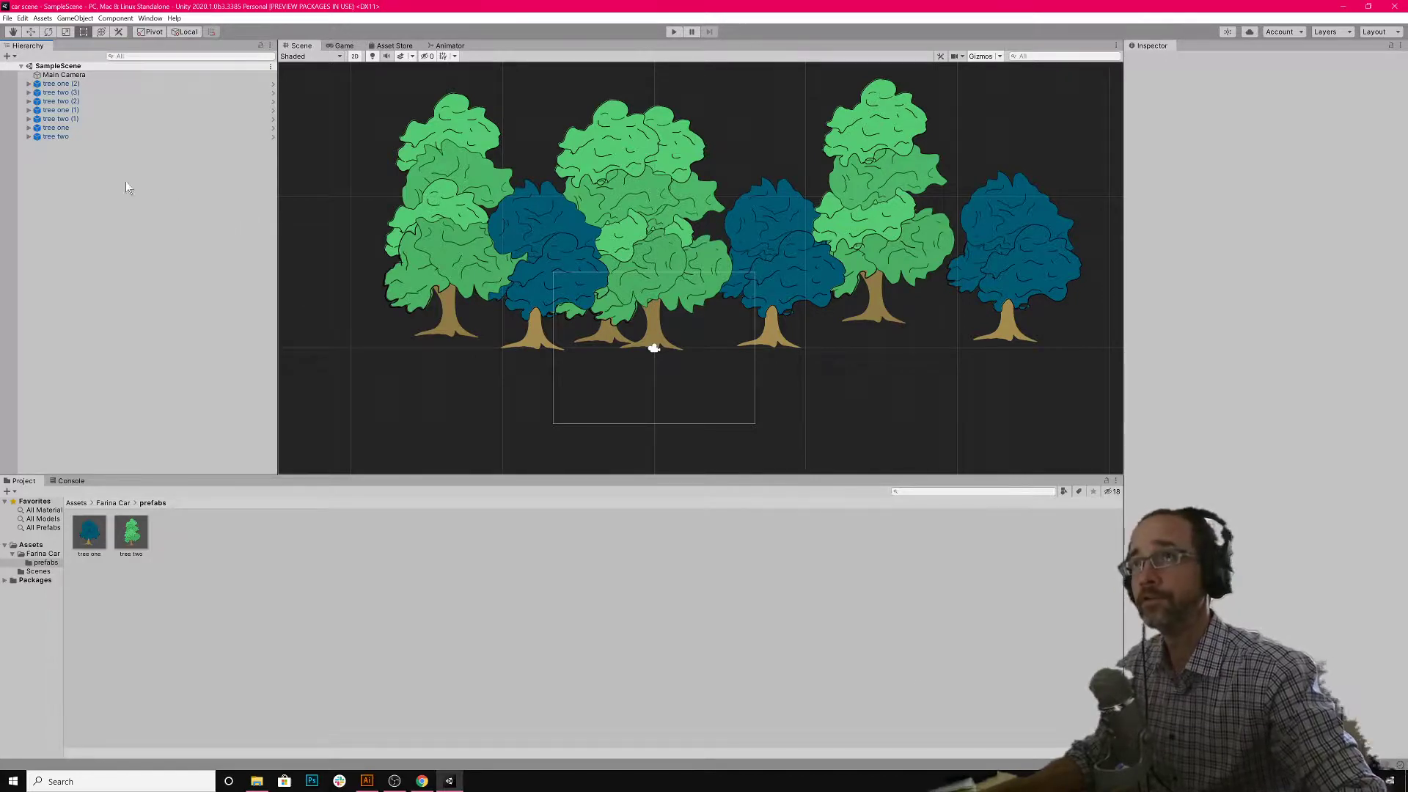
pyautogui.click(9, 55)
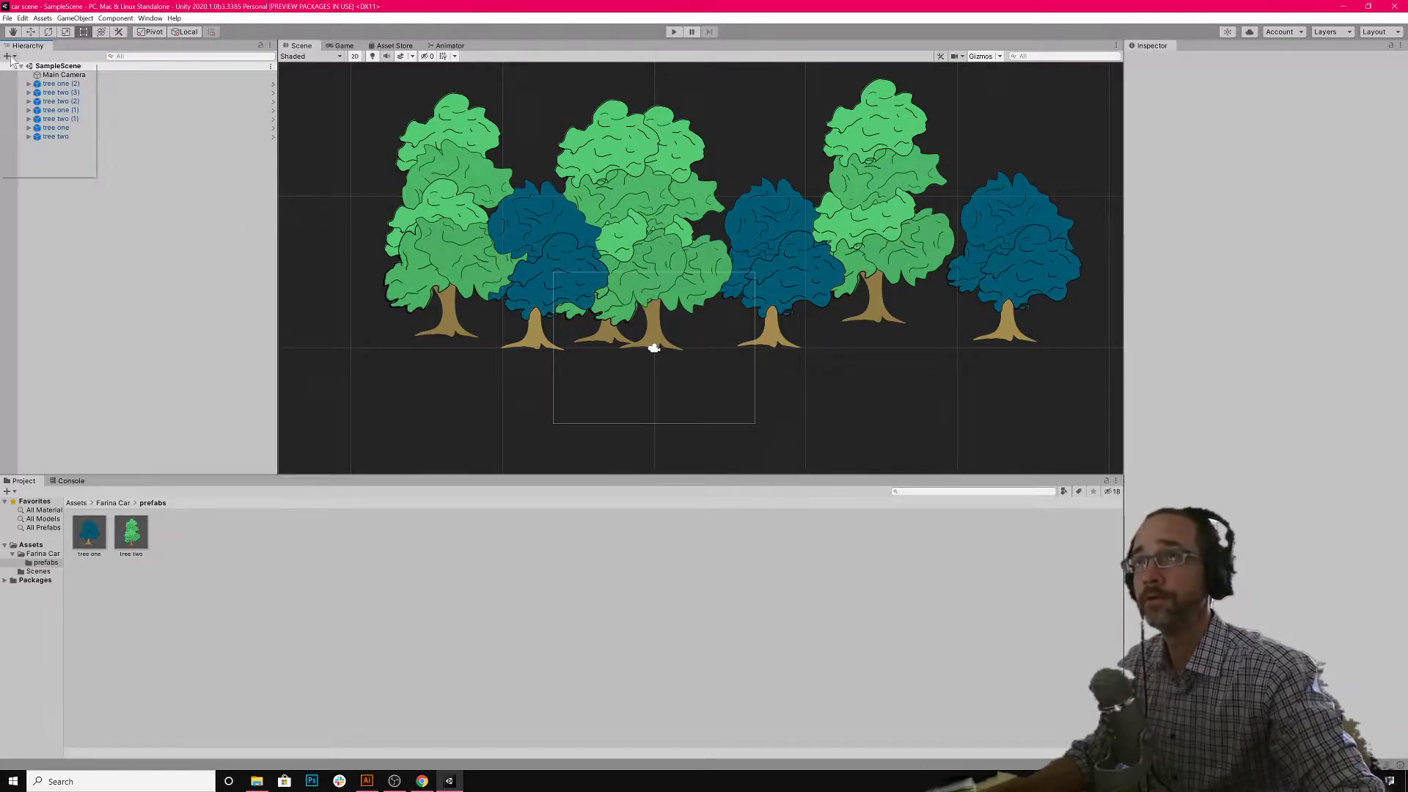
pyautogui.moveTo(26, 93)
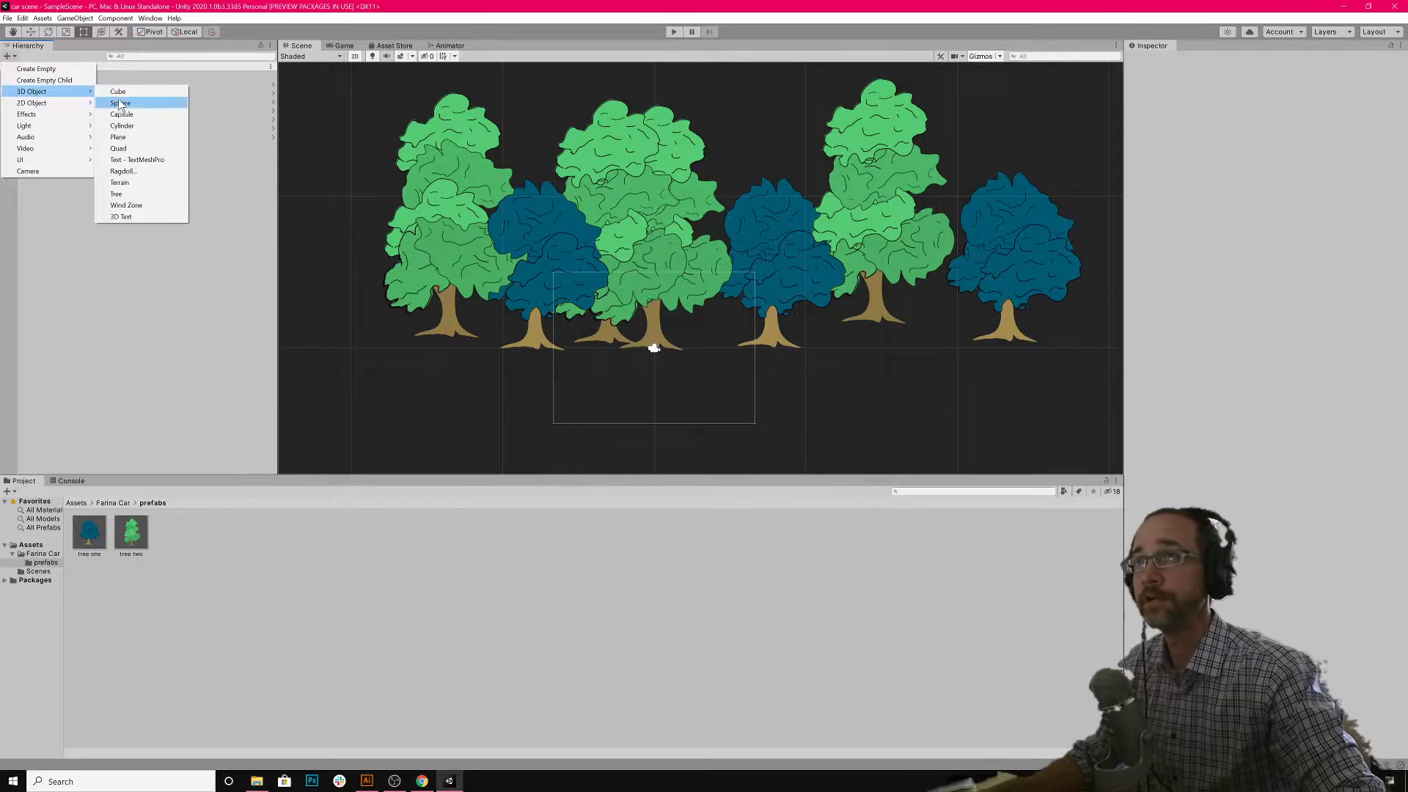
pyautogui.click(36, 69)
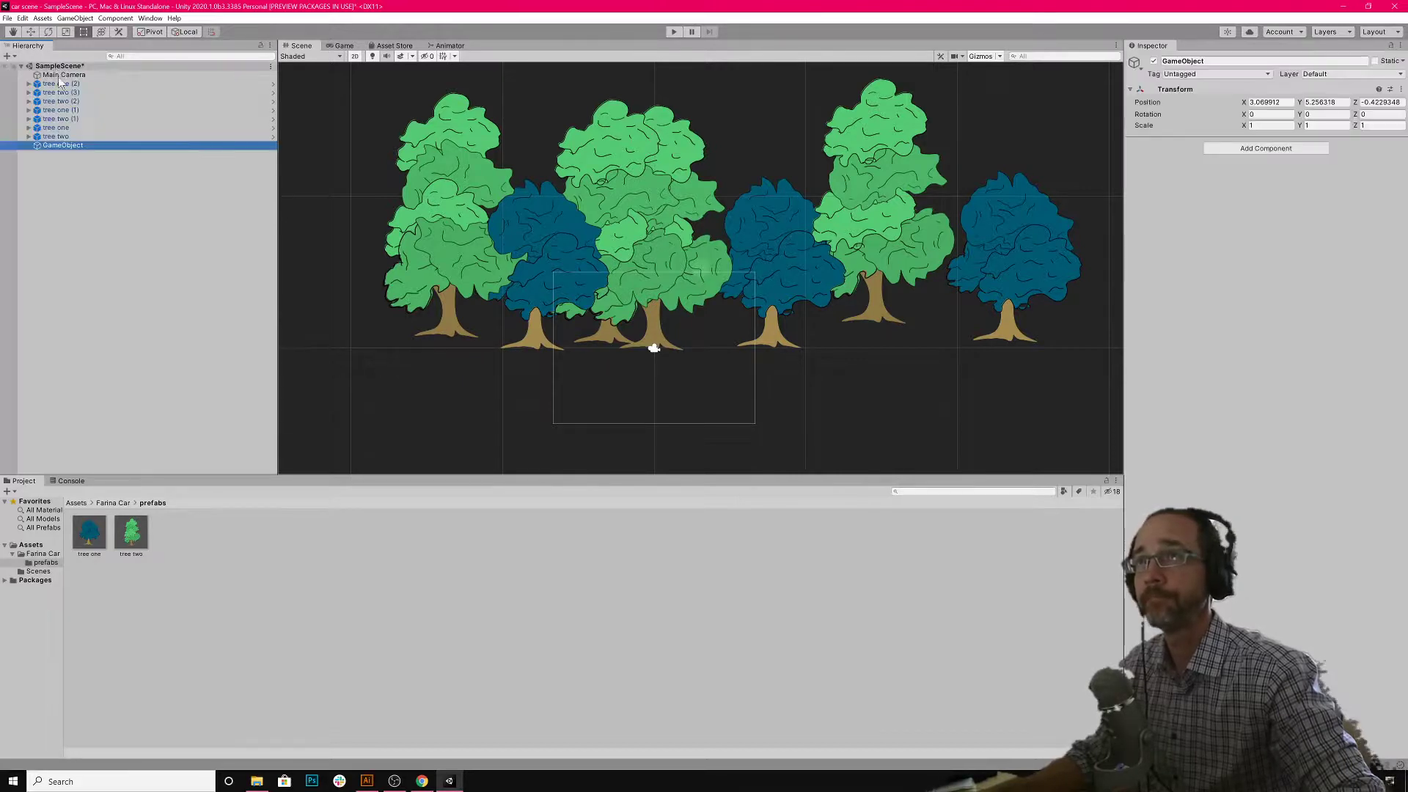
pyautogui.doubleClick(73, 144)
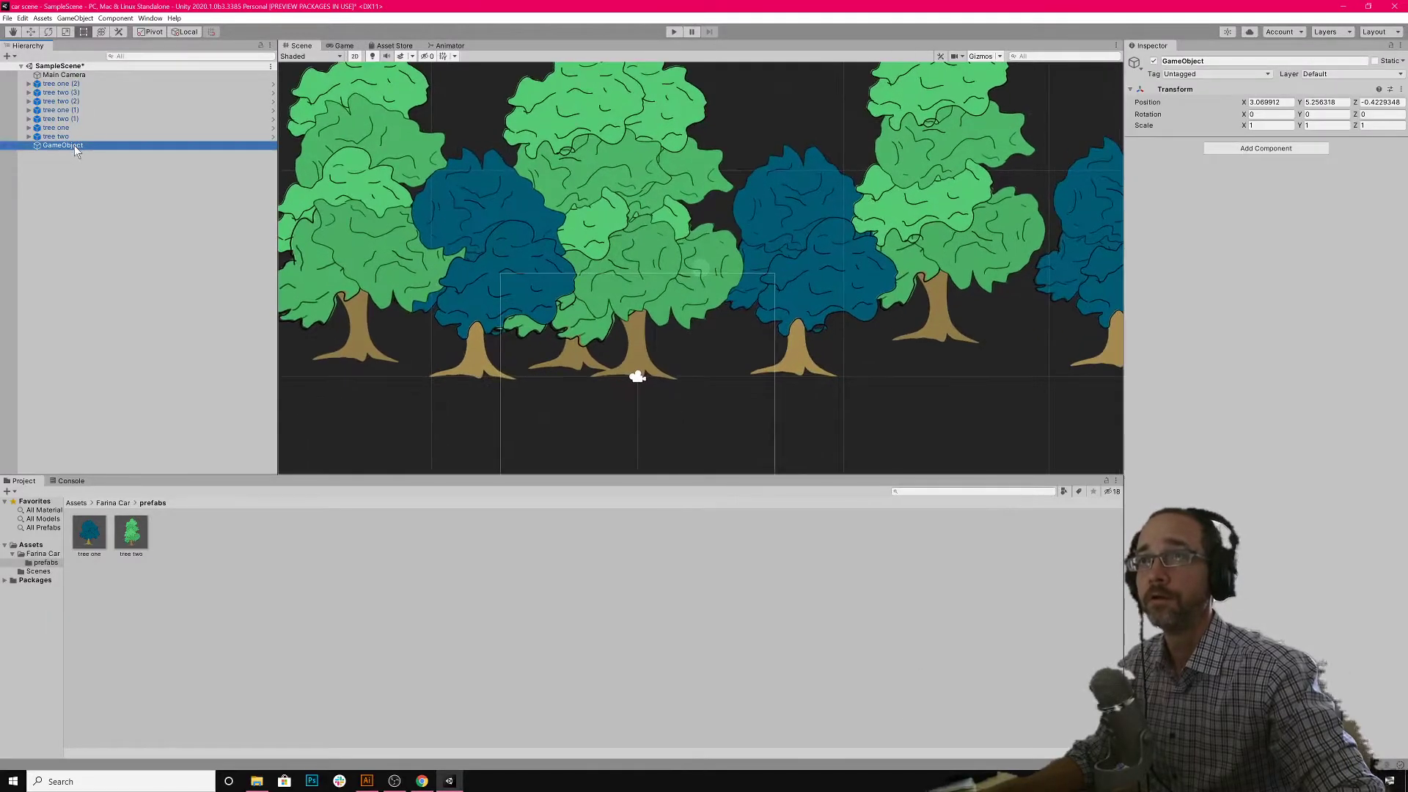
pyautogui.click(73, 145)
pyautogui.write('TREES')
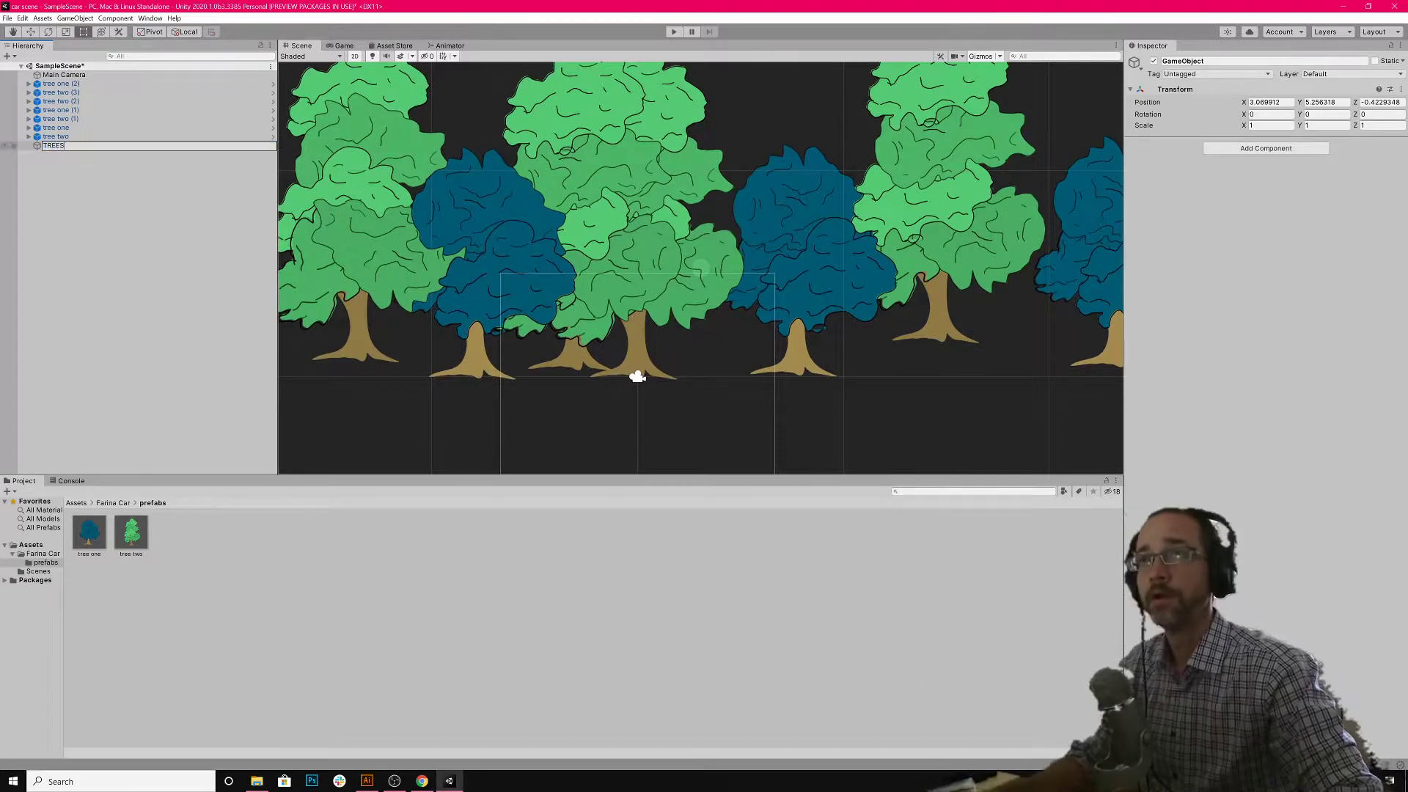
# - Nest all the tree one and tree two instances under the TREES object and collapse it in the hierarchy
pyautogui.click(55, 137)
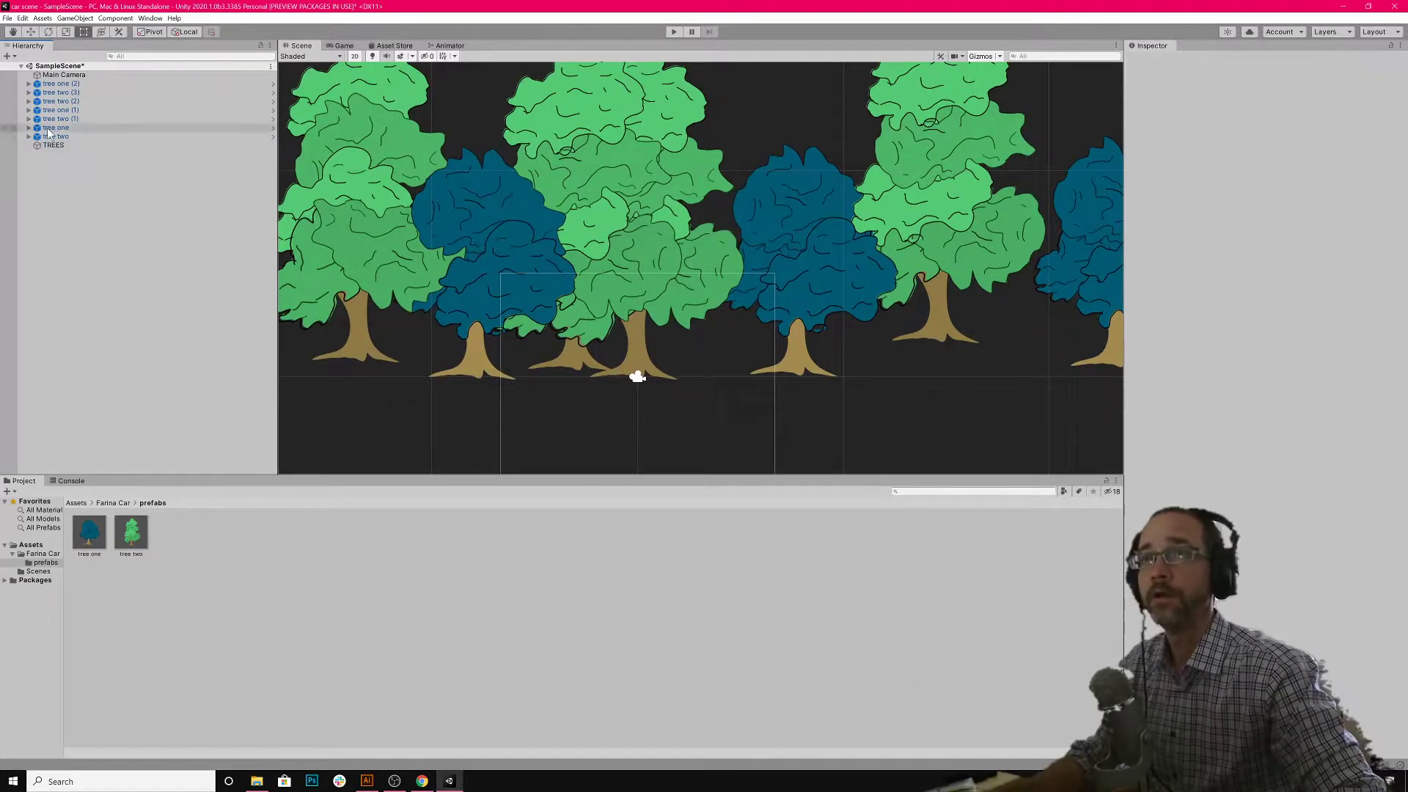
pyautogui.keyDown('shift'); pyautogui.click(52, 85); pyautogui.keyUp('shift')
pyautogui.moveTo(53, 88); pyautogui.dragTo(55, 146)
pyautogui.click(77, 170)
pyautogui.click(29, 84)
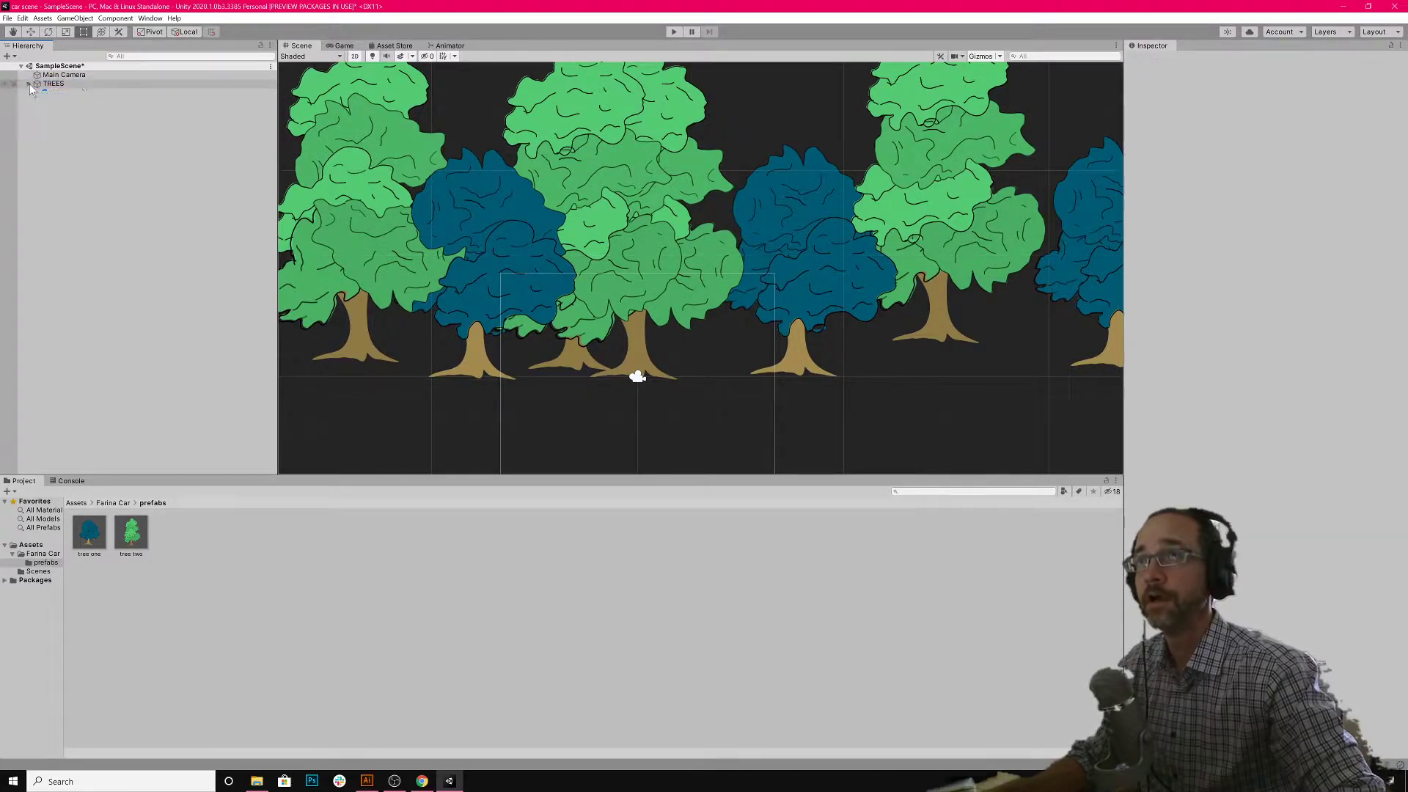
# - Deactivate the TREES parent object to hide every tree, and activate it again
pyautogui.click(54, 83)
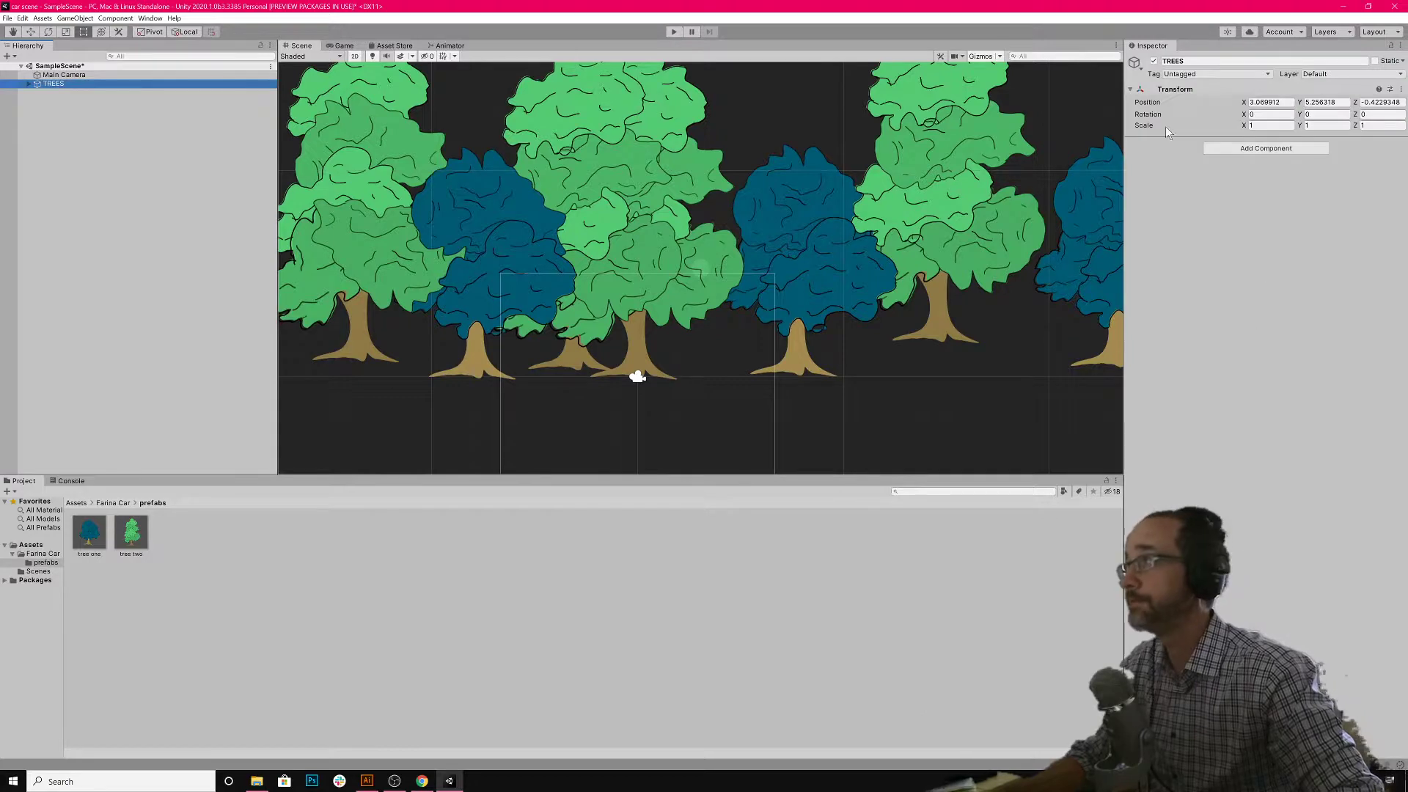
pyautogui.click(1154, 61)
pyautogui.click(1153, 61)
pyautogui.click(1153, 61)
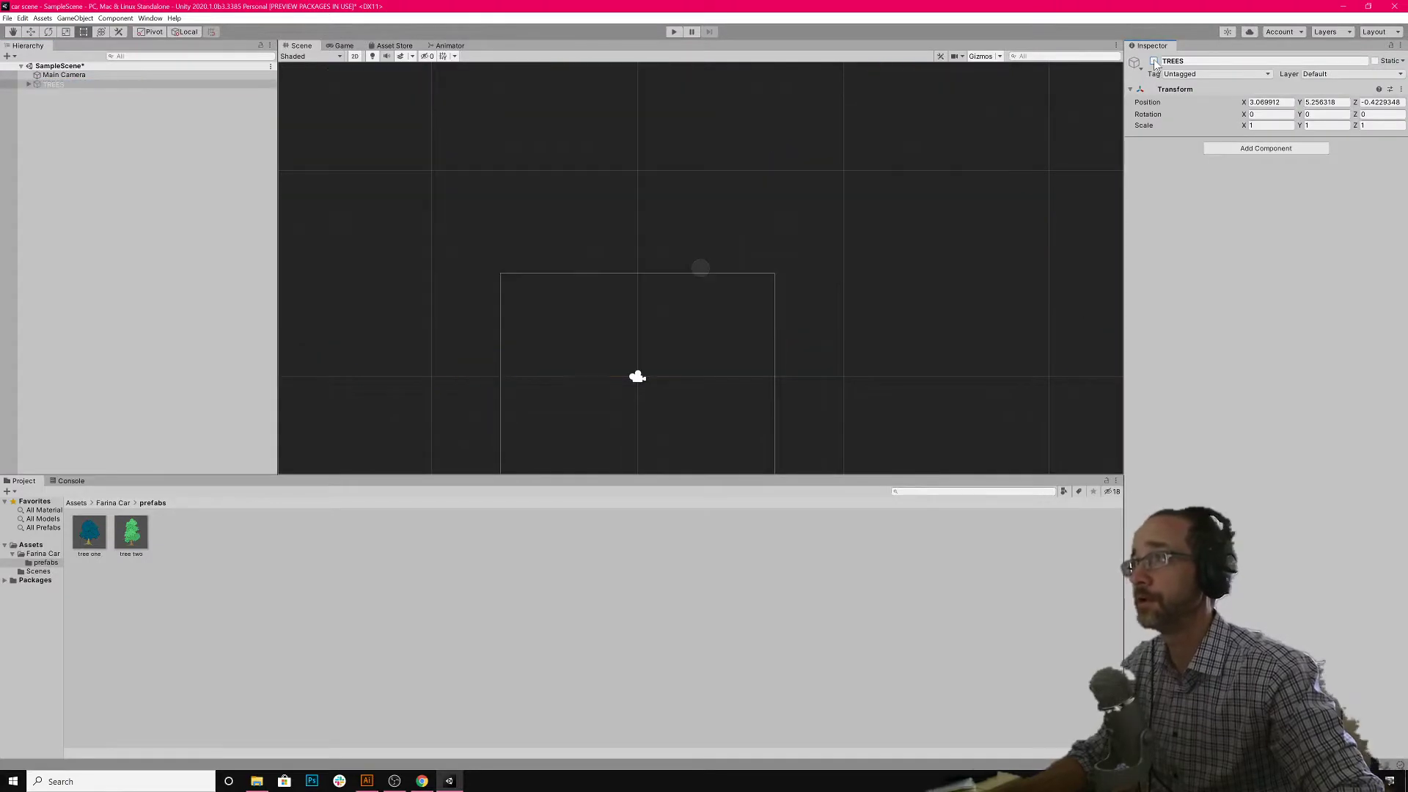
pyautogui.click(1153, 61)
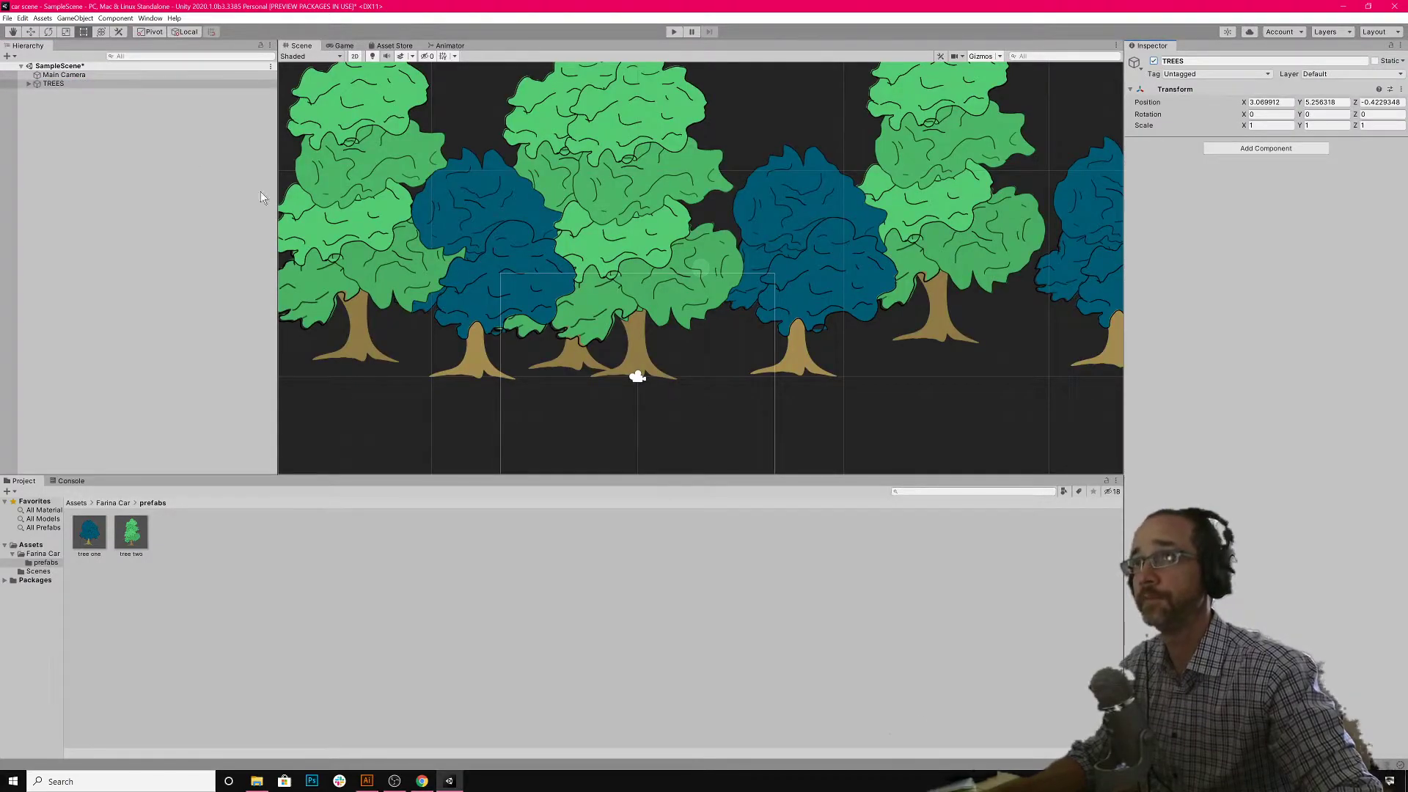
# - Expand the TREES object to list its tree instances and view the whole tree row in the scene
pyautogui.click(47, 83)
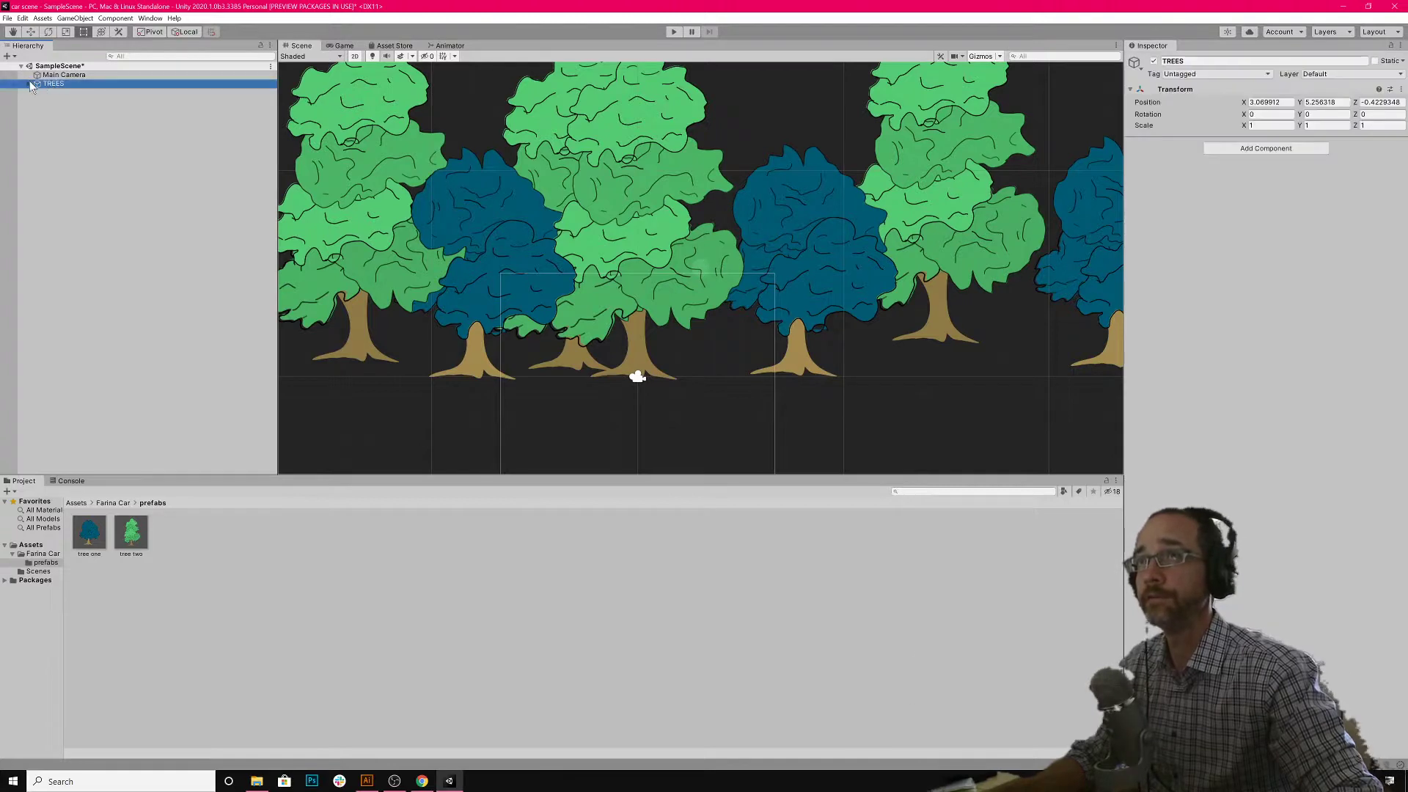
pyautogui.click(29, 83)
pyautogui.scroll(-2, 658, 313)
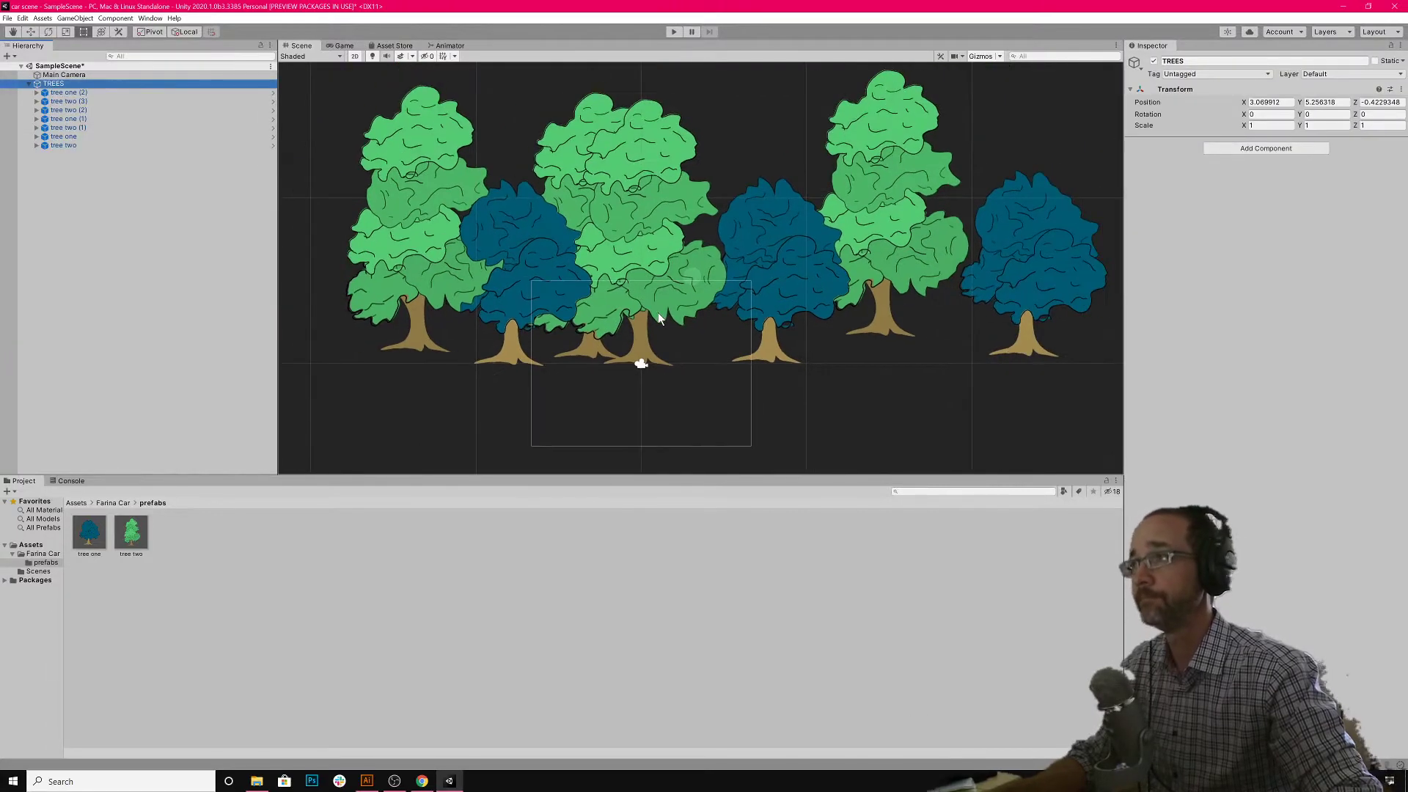
pyautogui.scroll(-1, 657, 312)
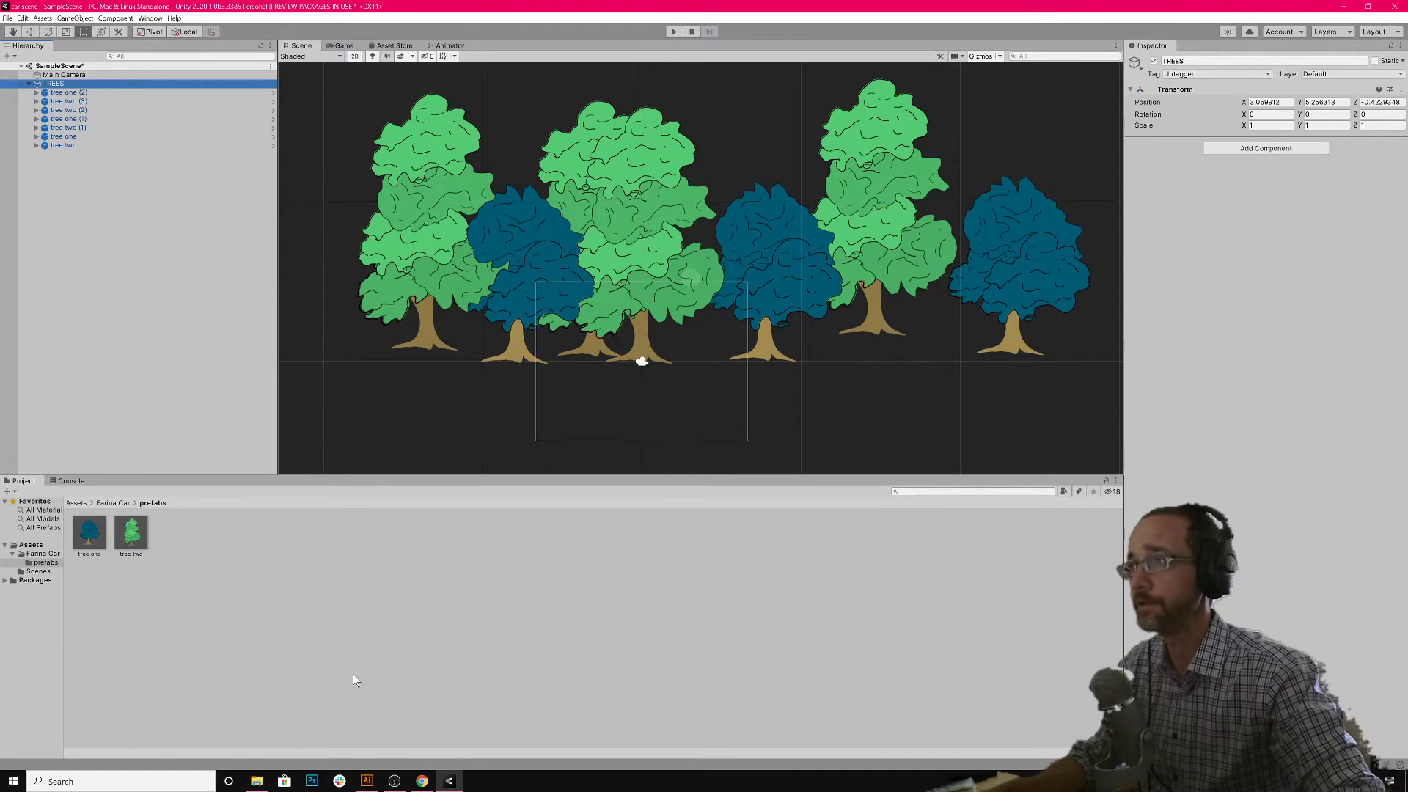
# - Switch to Illustrator and show the tree sprite sheet.ai document
pyautogui.moveTo(368, 784)
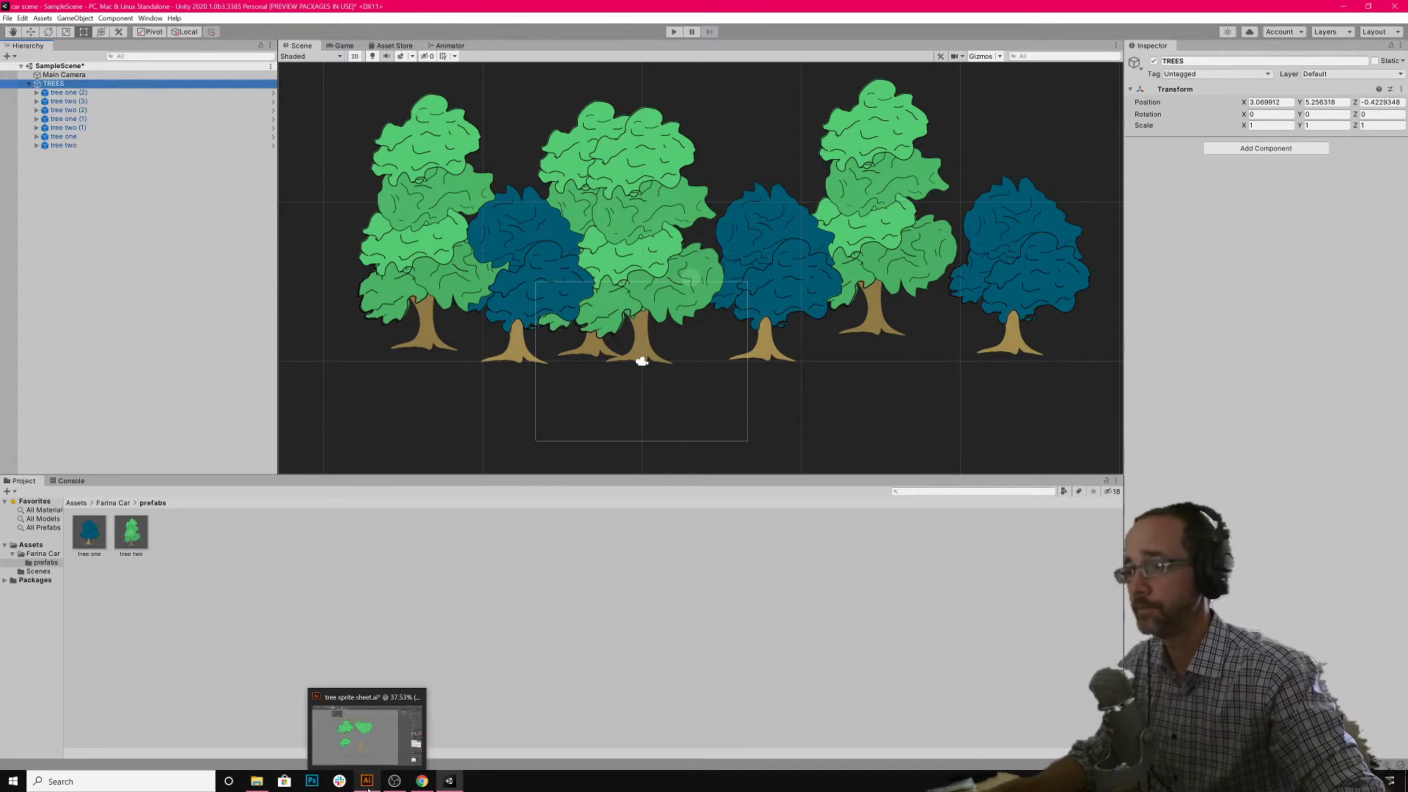
pyautogui.click(366, 783)
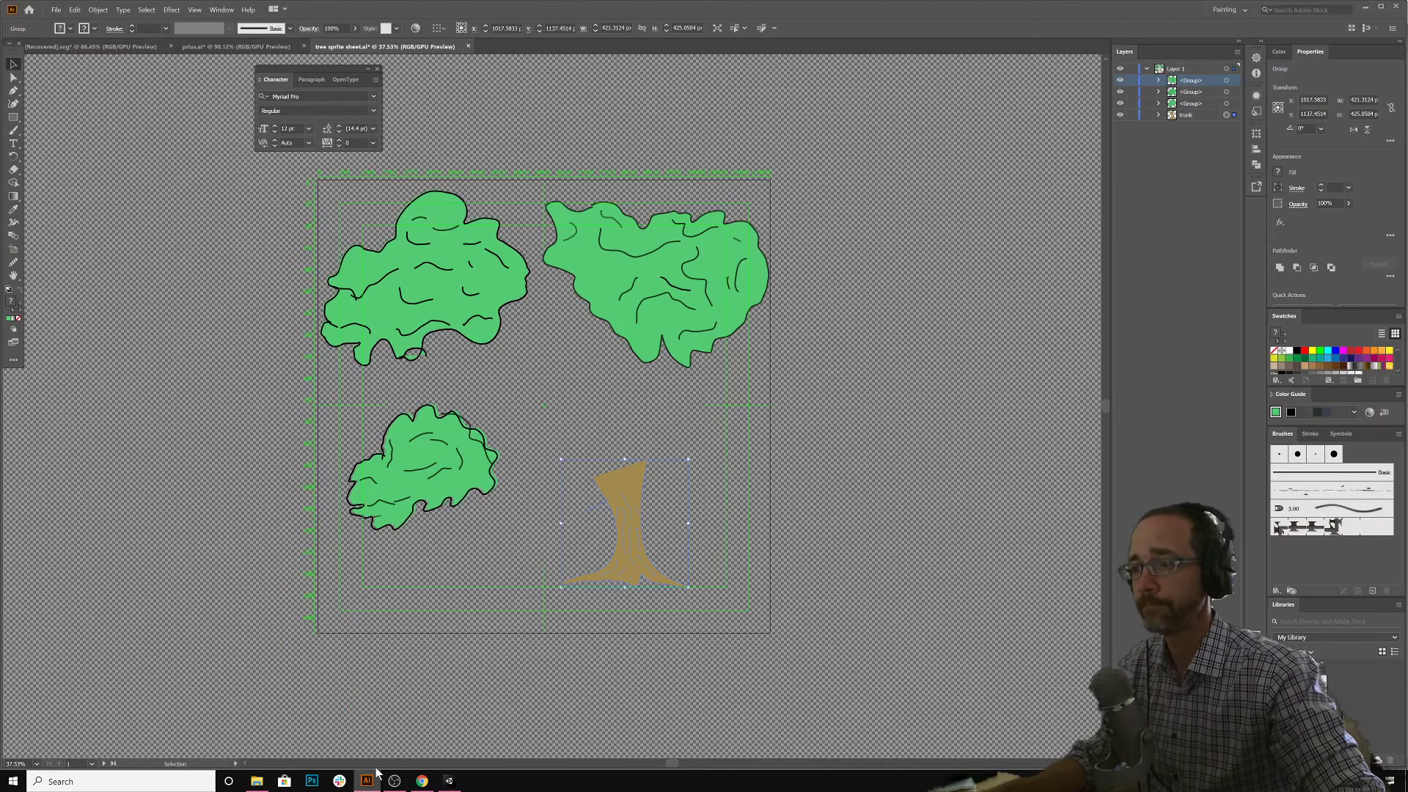